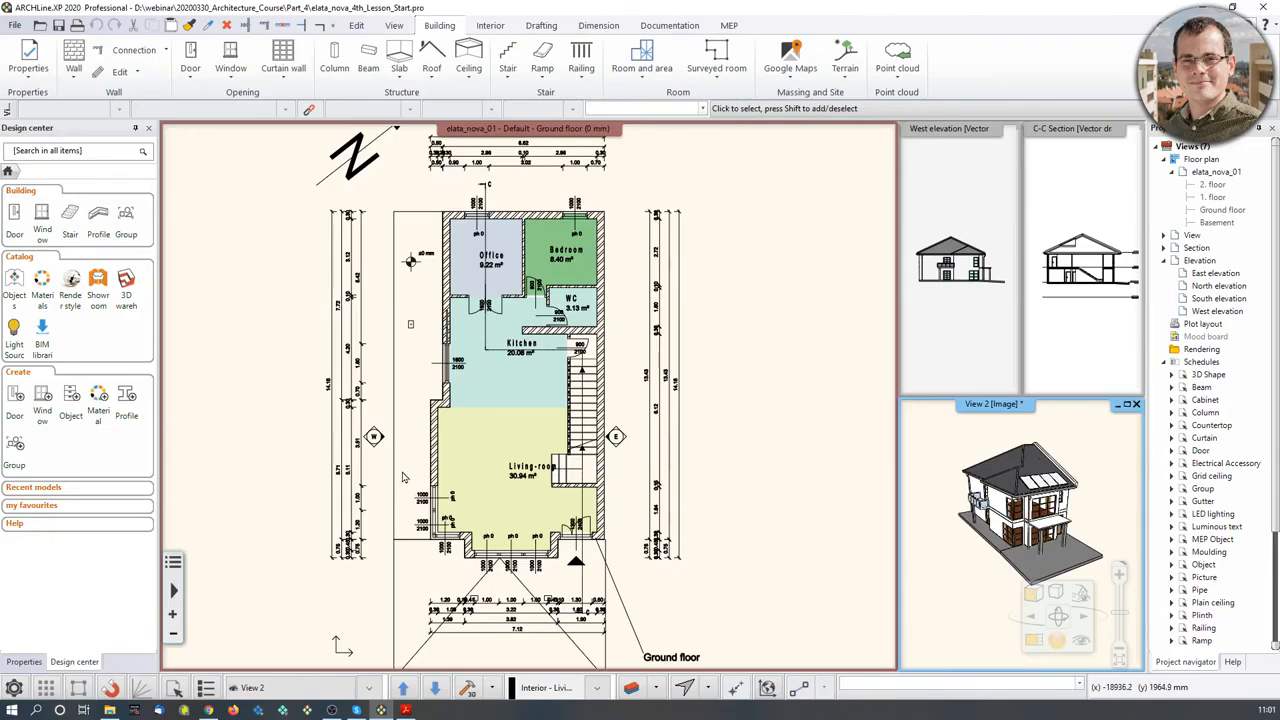
# Step: Make the C-C section the main drawing view in place of the ground floor plan
pyautogui.click(540, 464)
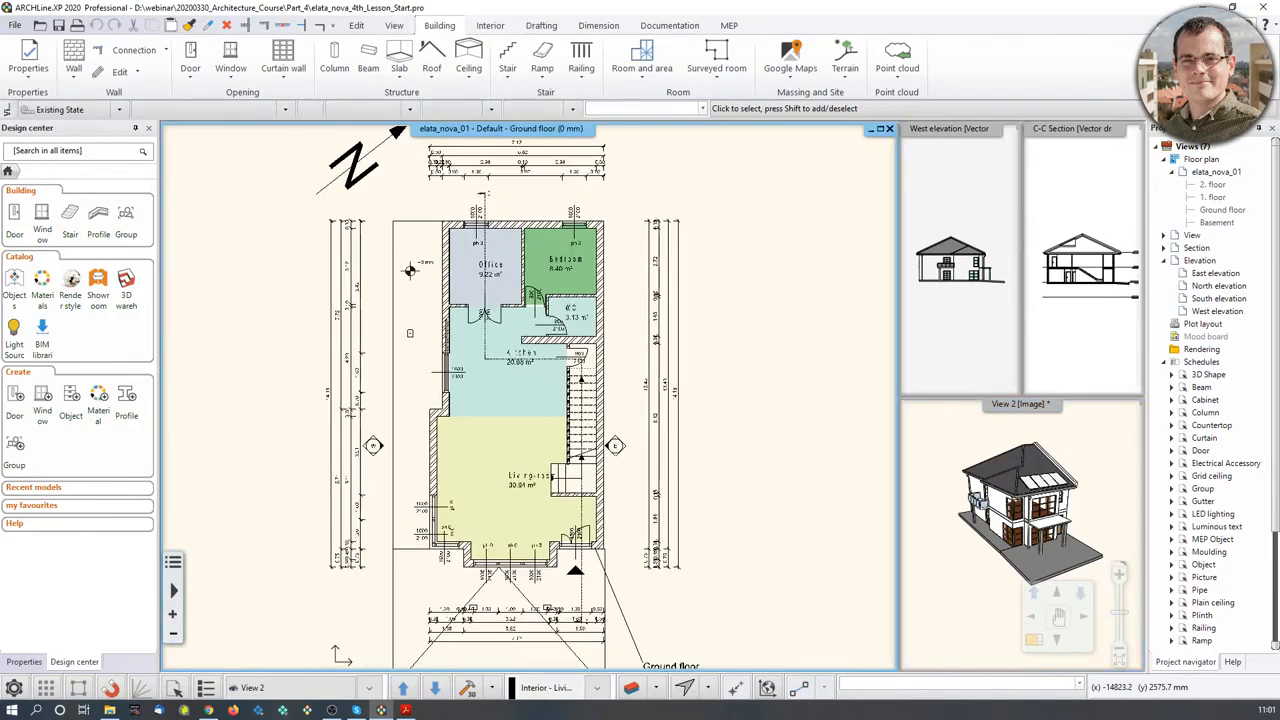
pyautogui.scroll(-2, 540, 464)
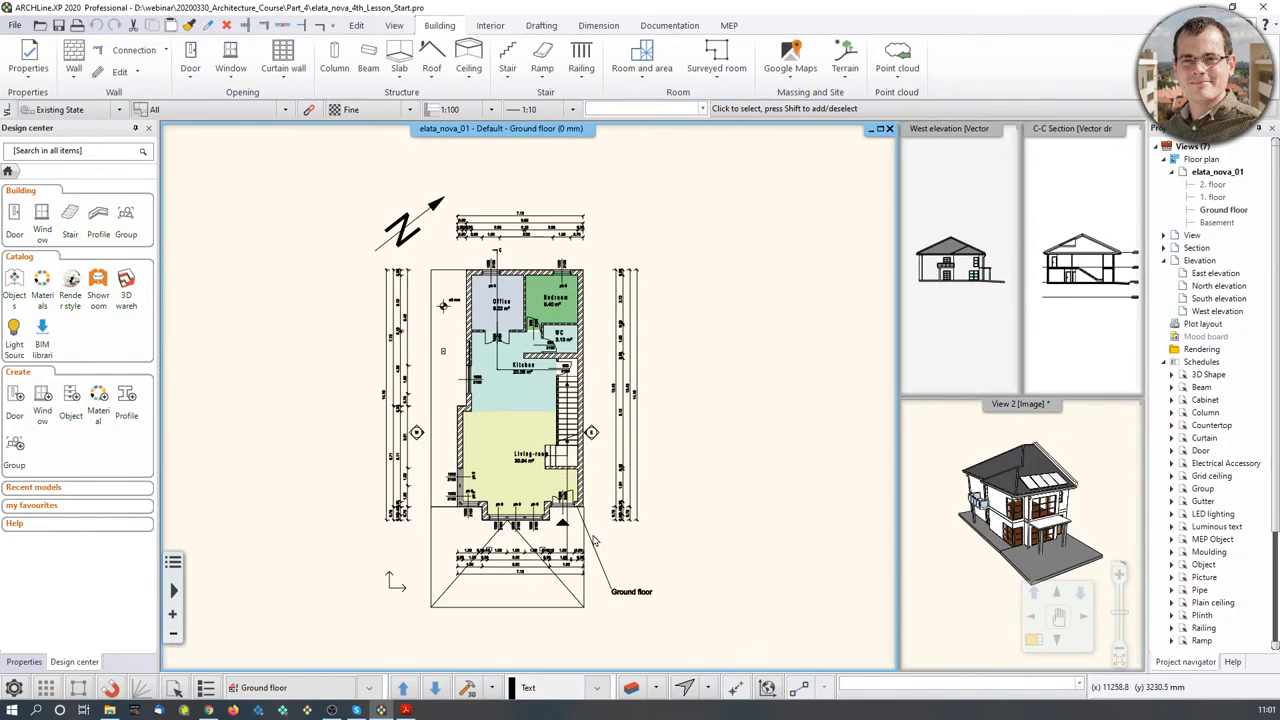
pyautogui.click(944, 328)
pyautogui.click(1095, 342)
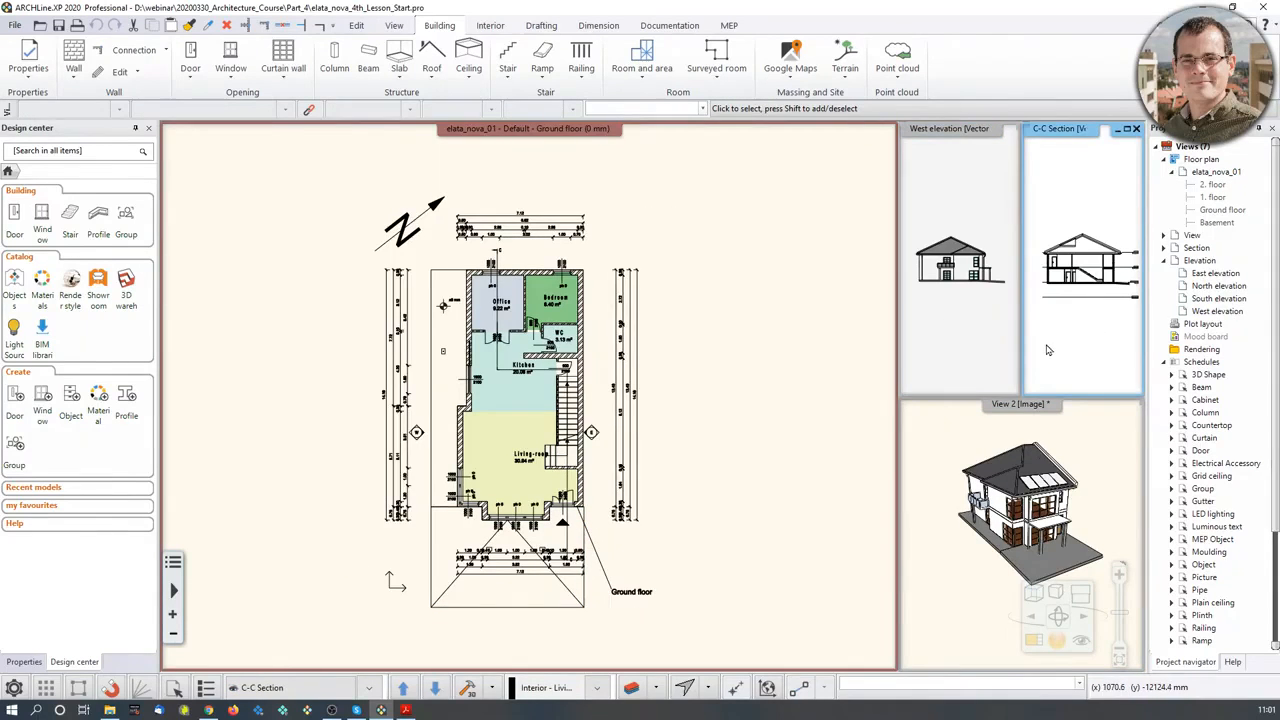
pyautogui.scroll(5, 1050, 352)
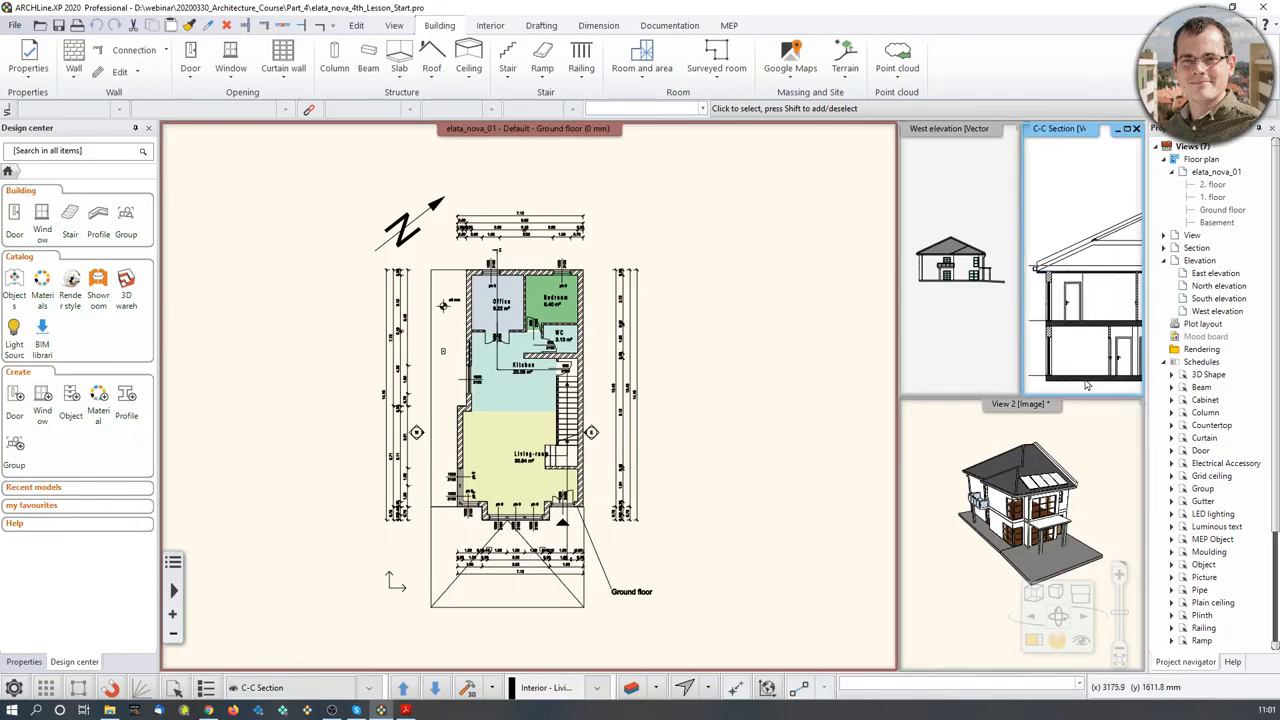
pyautogui.click(1035, 642)
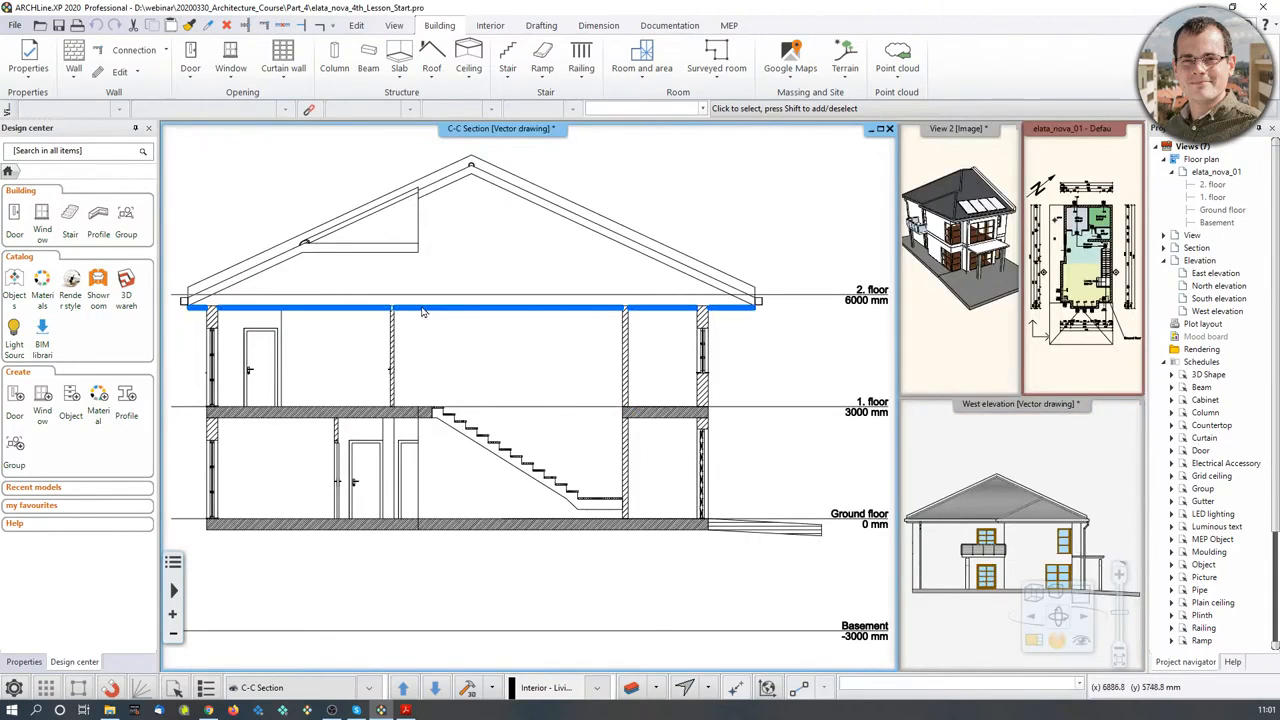
# Step: Select the roof in the C-C section to check how it is linked to the other views, and deselect it
pyautogui.click(420, 307)
pyautogui.click(626, 233)
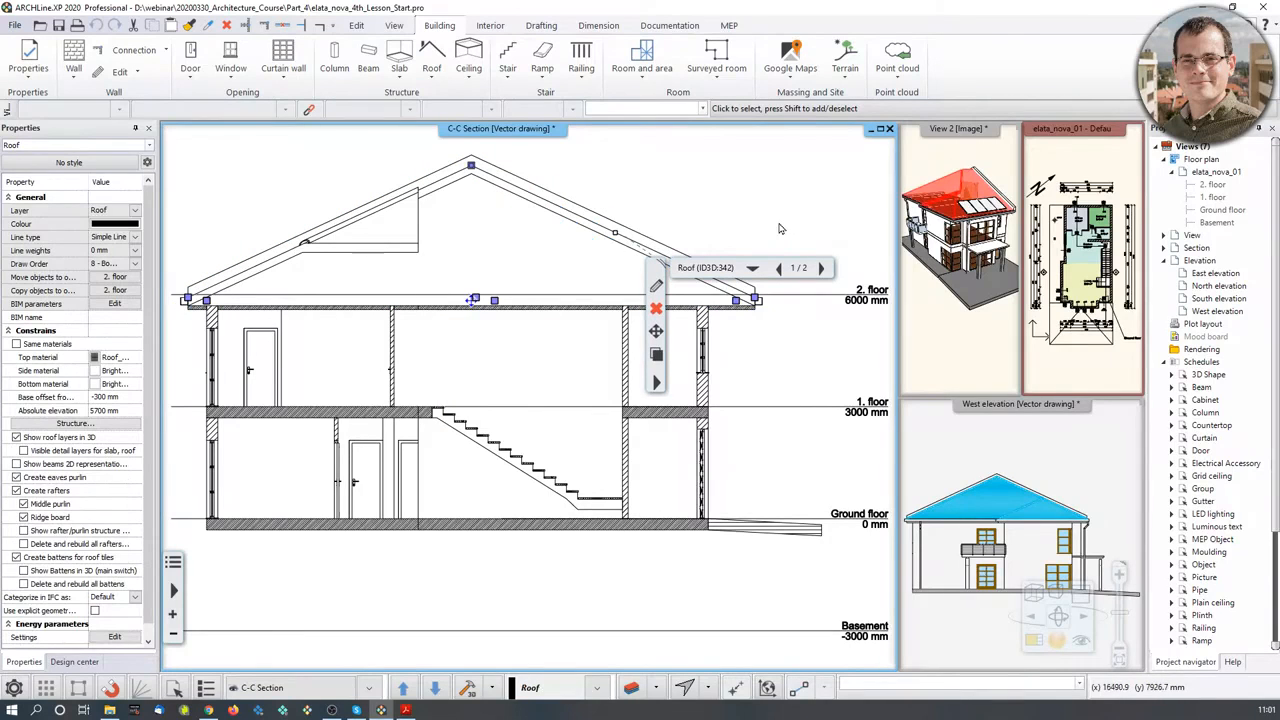
pyautogui.click(767, 187)
pyautogui.scroll(-1, 752, 217)
pyautogui.scroll(-1, 740, 226)
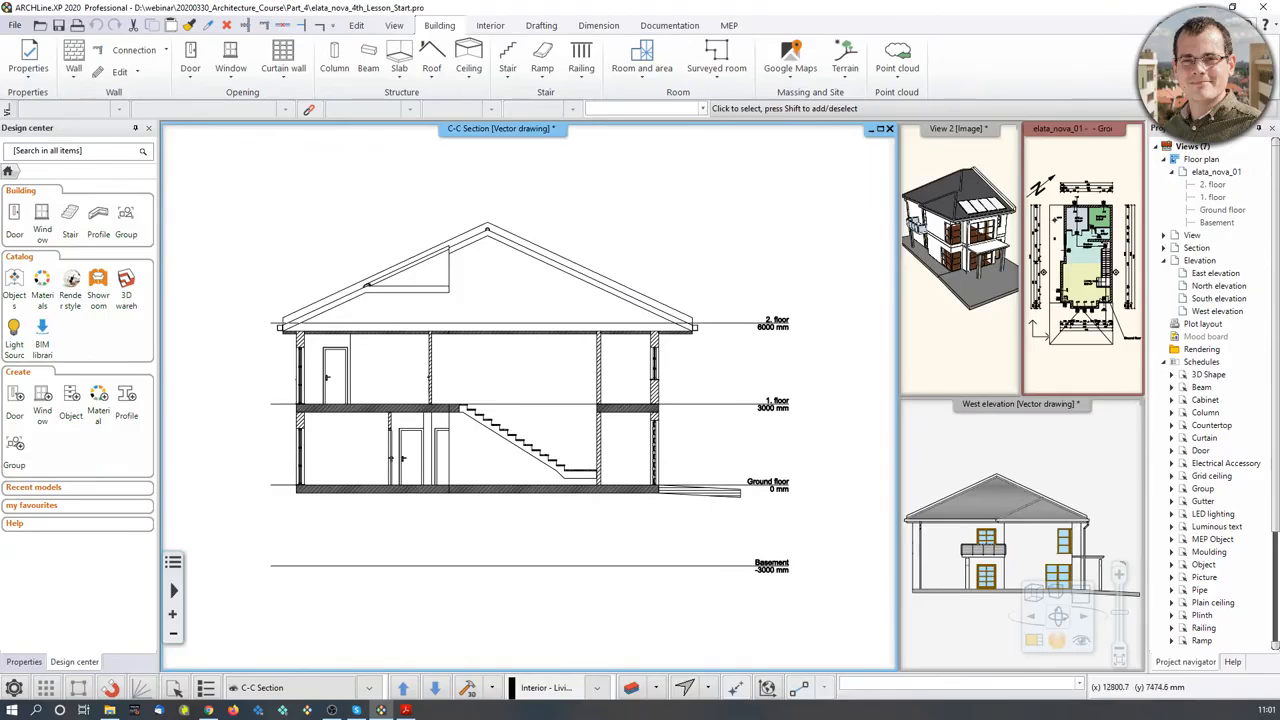
# Step: Open the roof's settings from the C-C section for review and close them without changes
pyautogui.scroll(5, 549, 276)
pyautogui.click(549, 276)
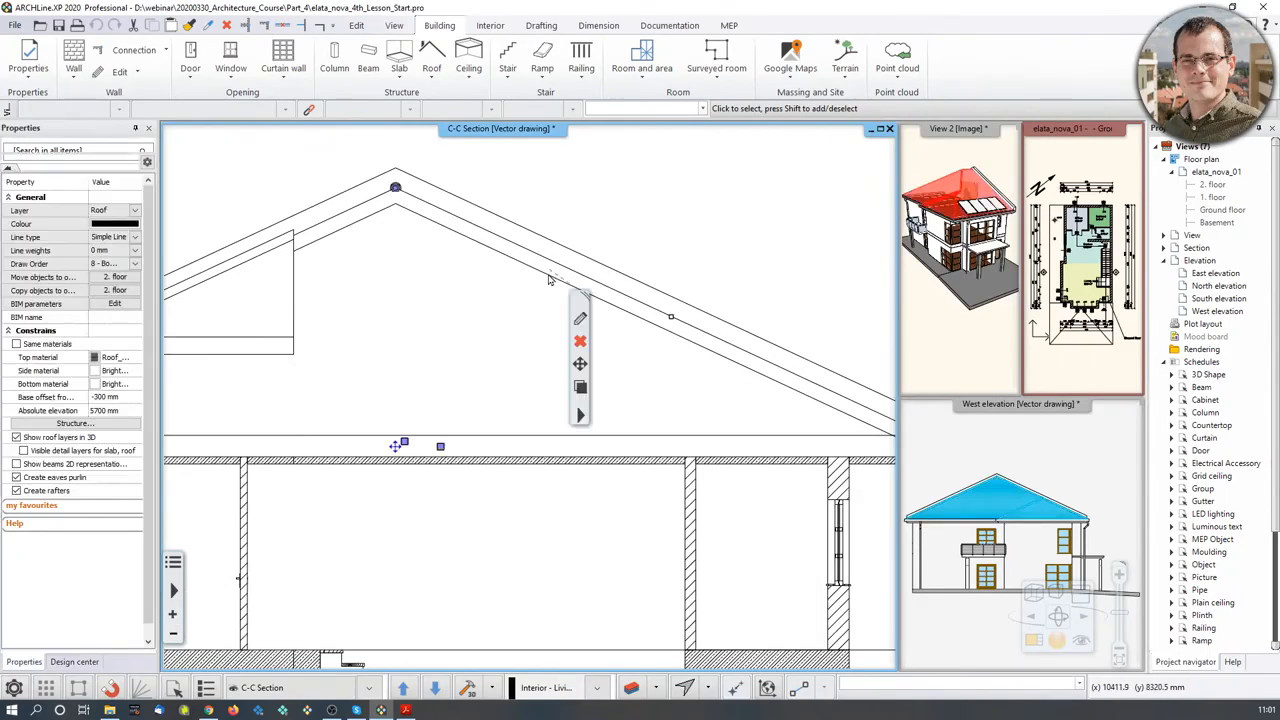
pyautogui.scroll(-4, 545, 280)
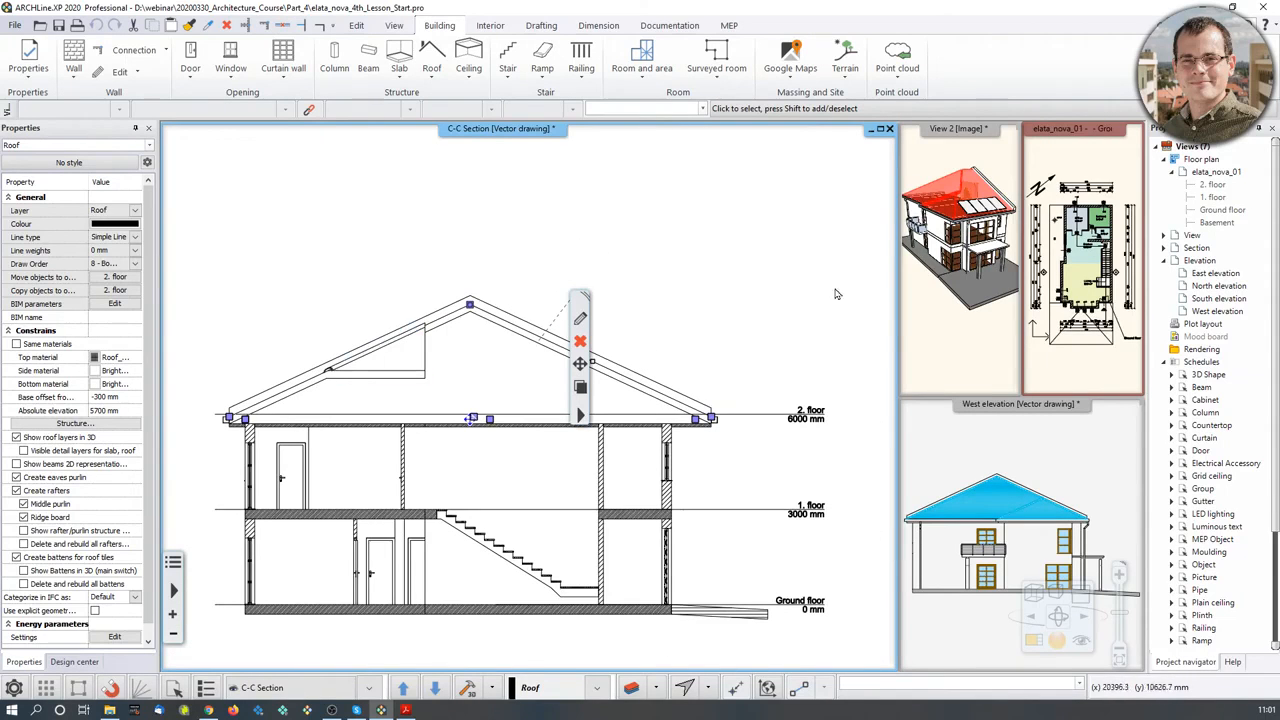
pyautogui.click(584, 324)
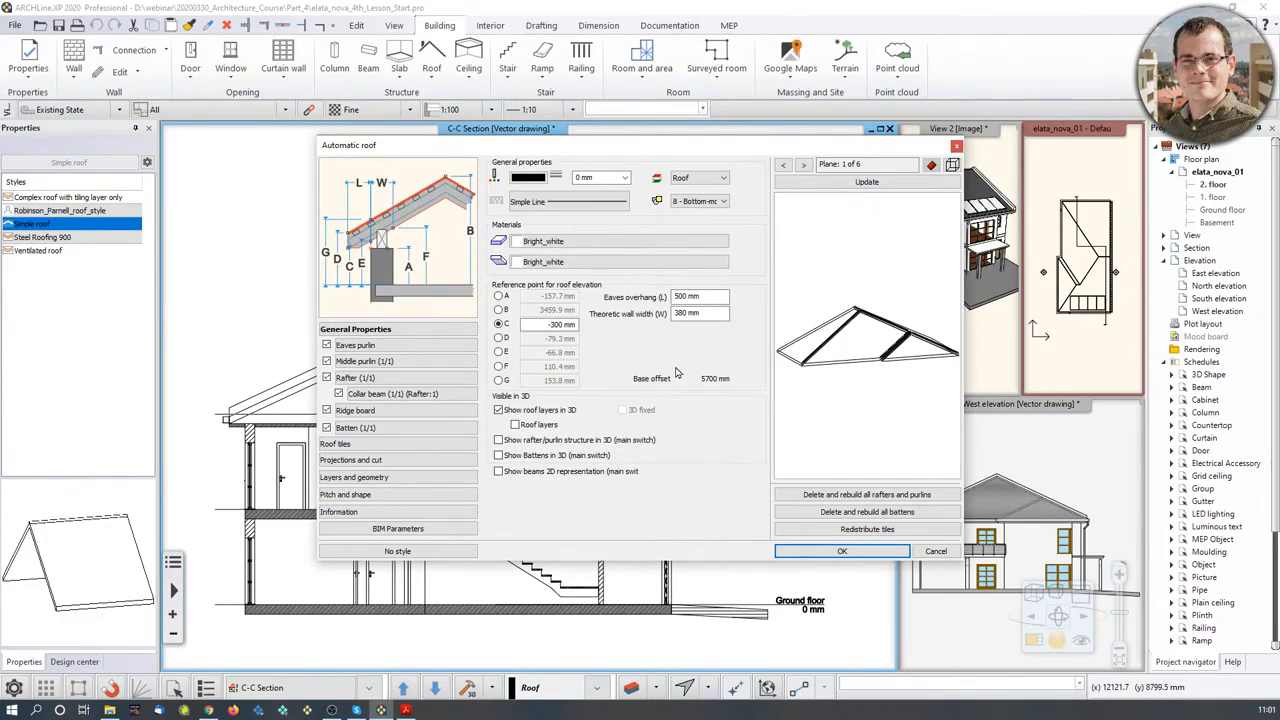
pyautogui.click(956, 147)
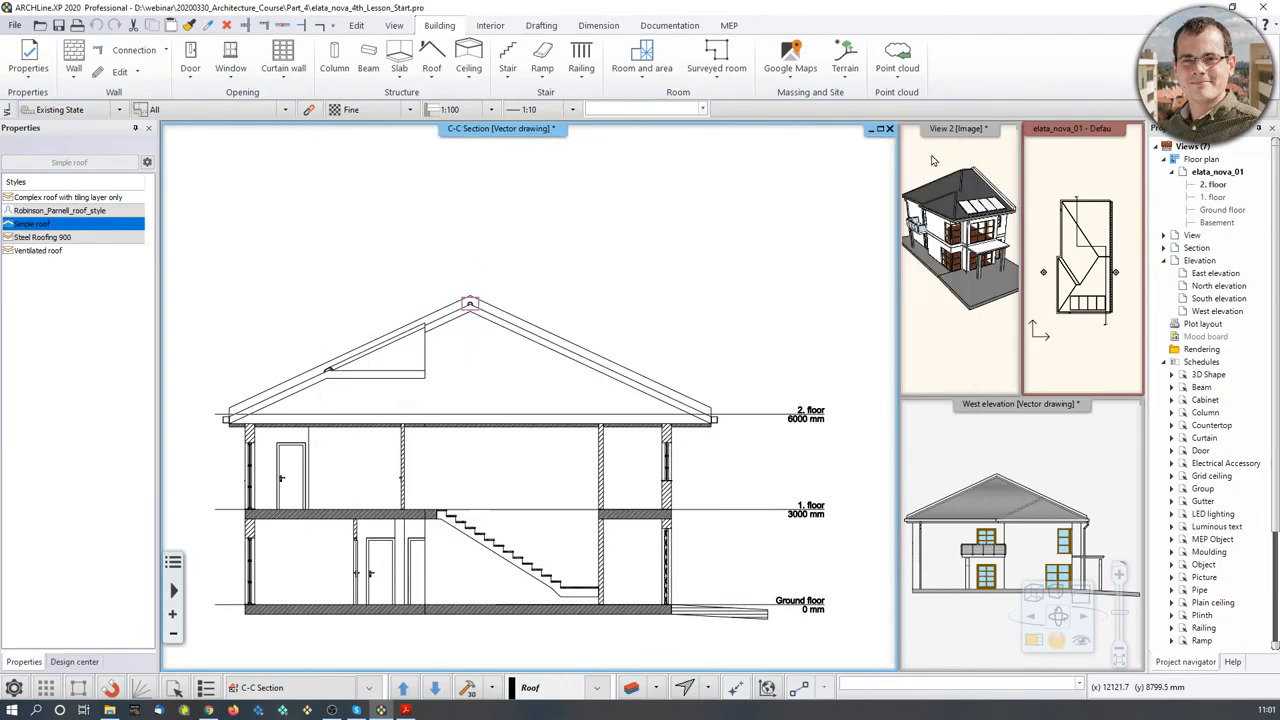
# Step: Copy the entire C-C section drawing to the clipboard, using the ground slab's lower-left corner as the reference point
pyautogui.scroll(-2, 560, 346)
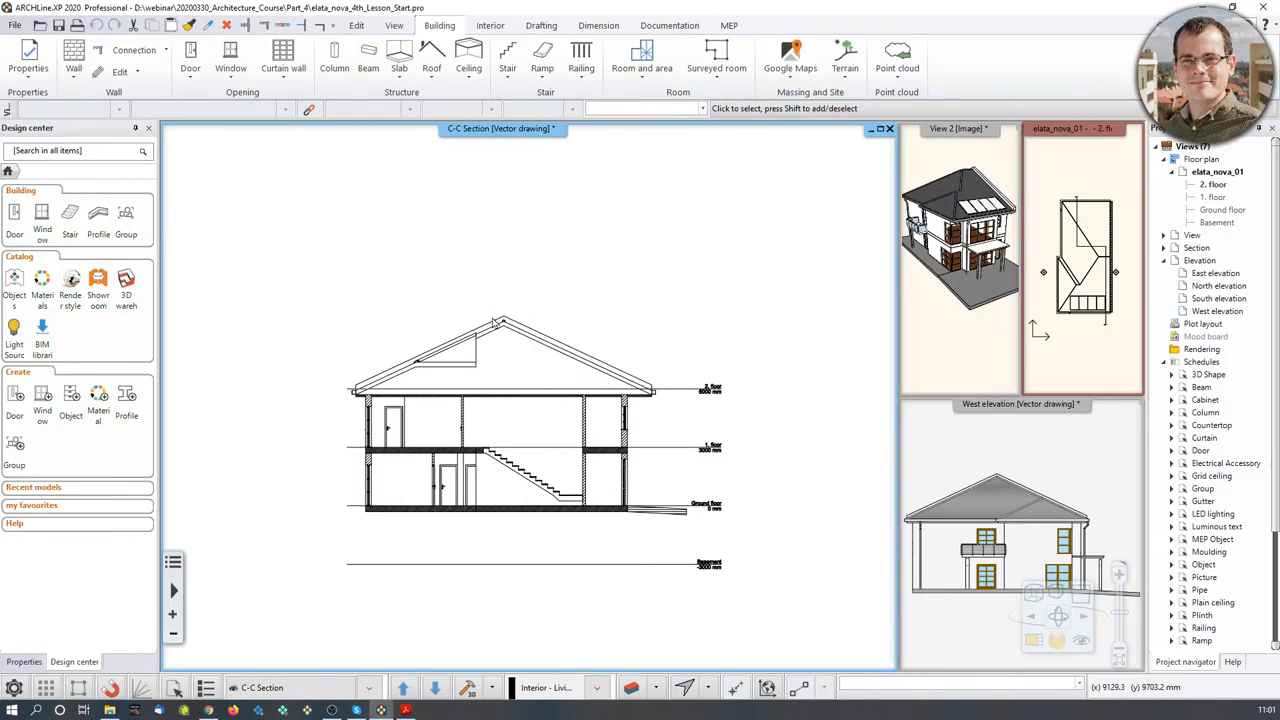
pyautogui.click(285, 254)
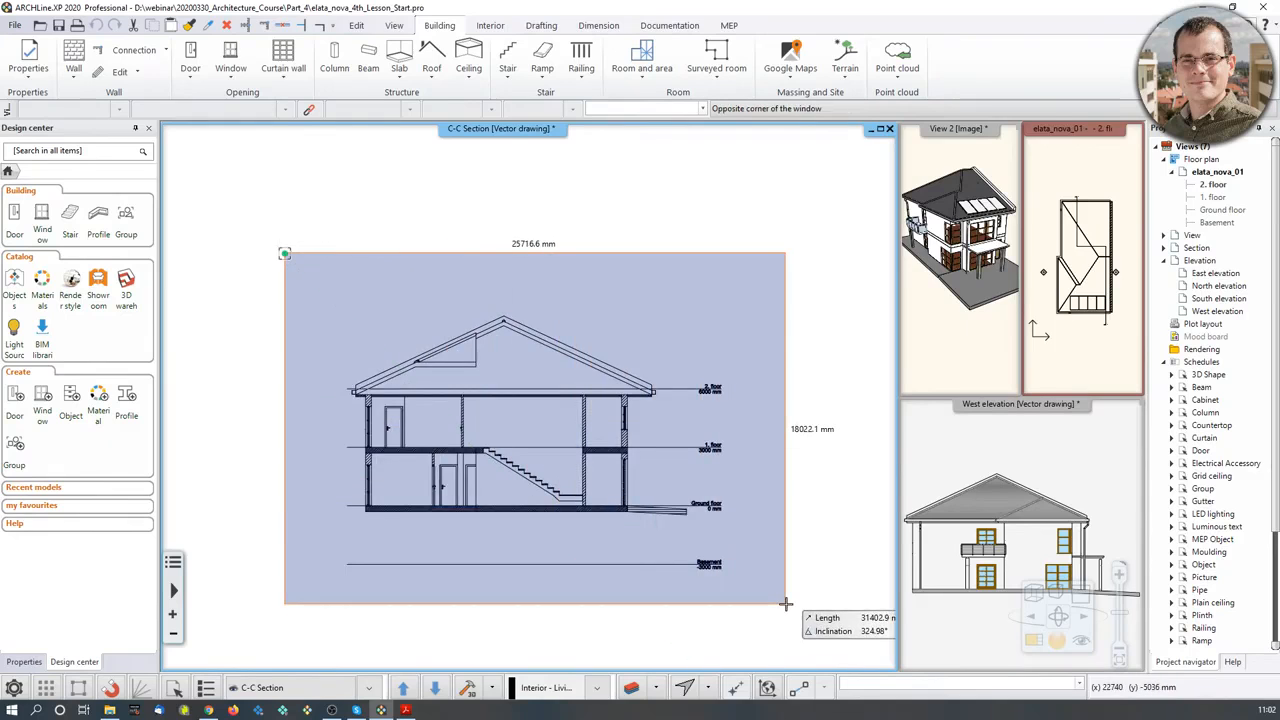
pyautogui.click(786, 603)
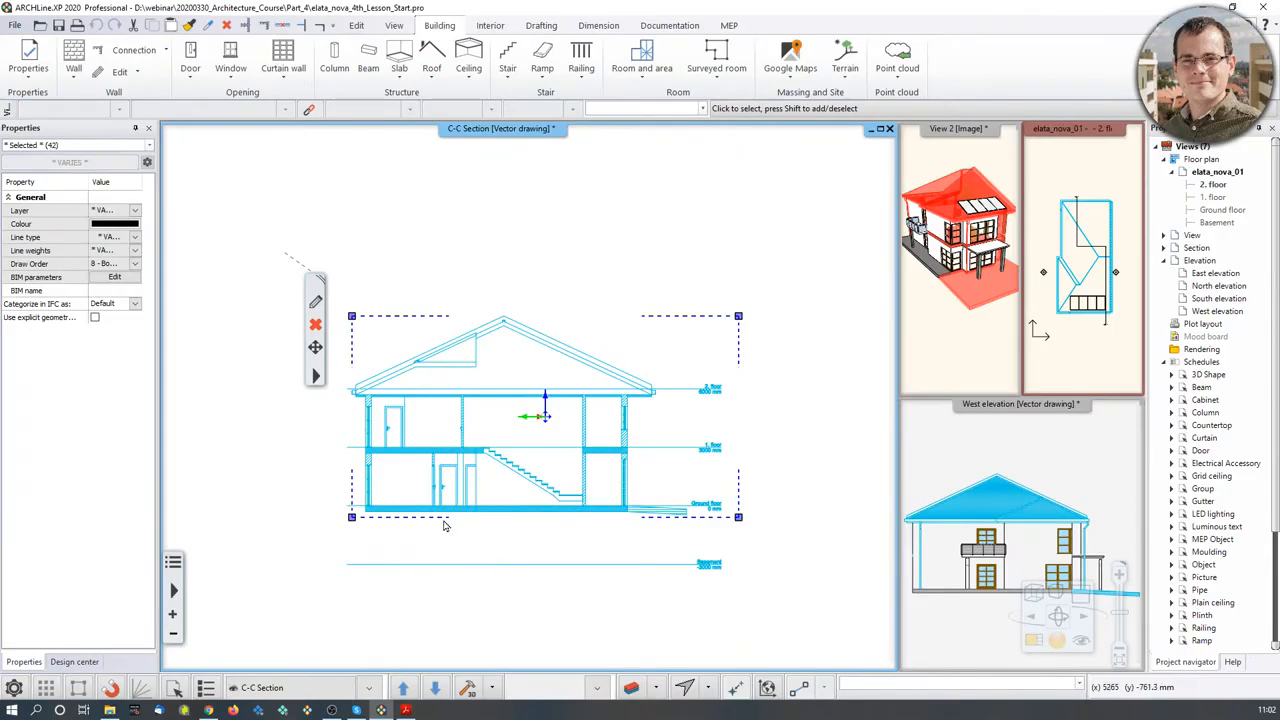
pyautogui.hotkey('ctrl', 'c')
pyautogui.scroll(3, 370, 508)
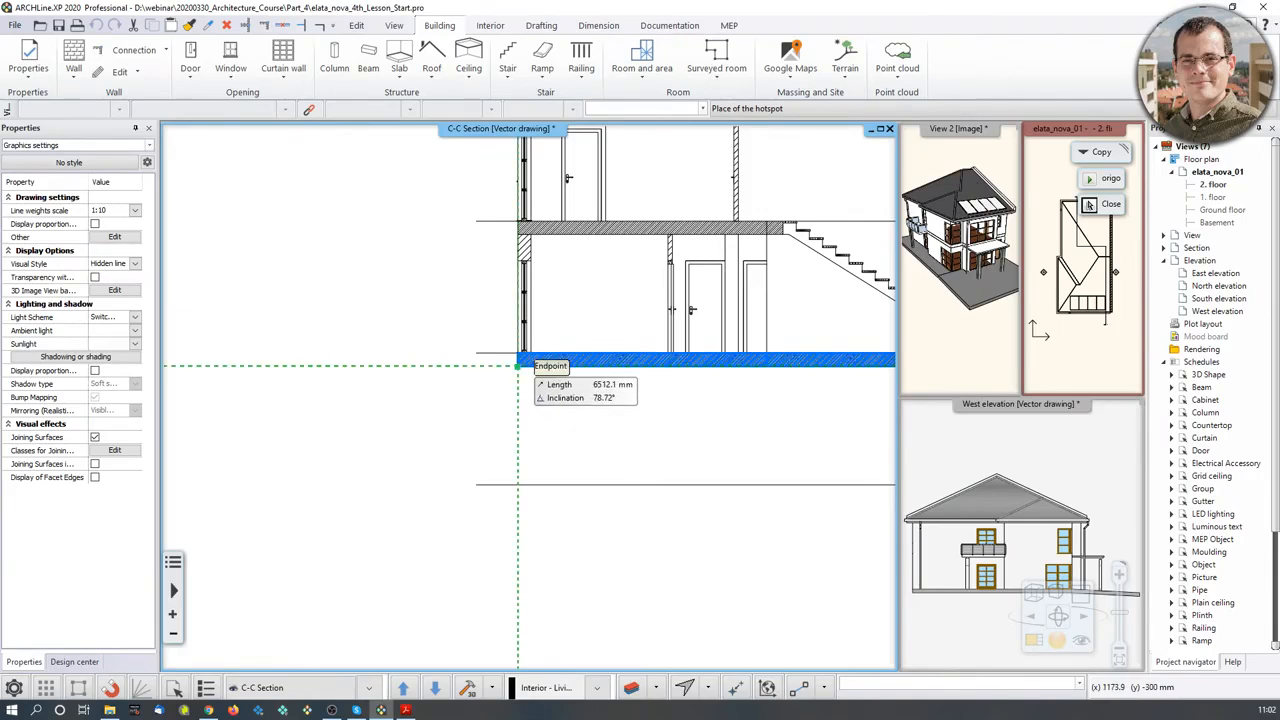
pyautogui.click(518, 366)
pyautogui.scroll(-3, 600, 408)
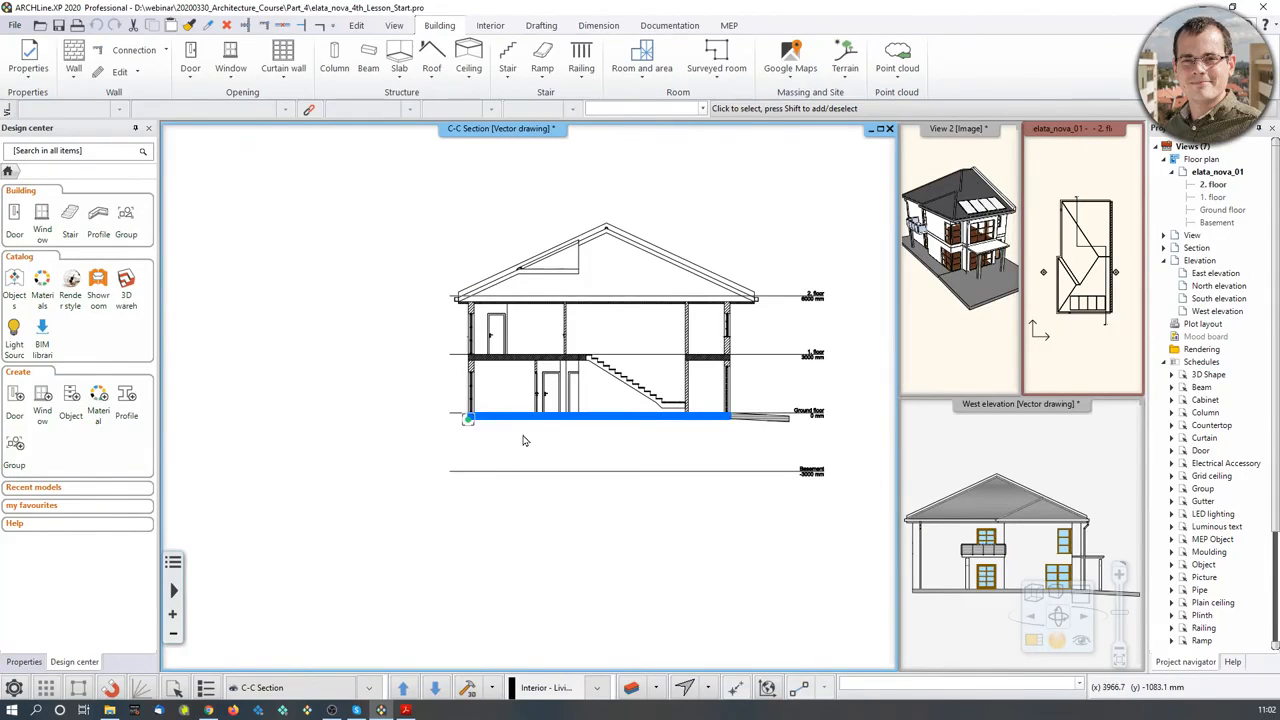
# Step: Make the elata_nova_01 floor plan the main view and switch it to the Ground floor
pyautogui.click(1065, 344)
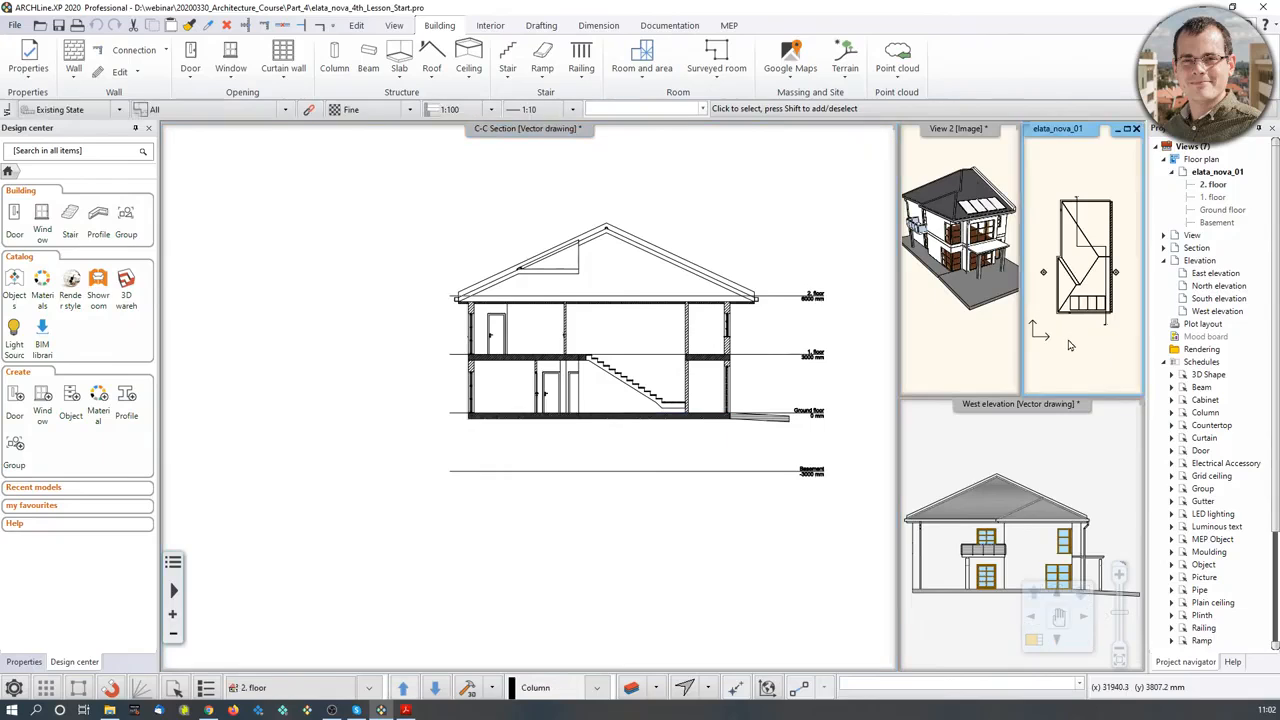
pyautogui.scroll(-2, 672, 447)
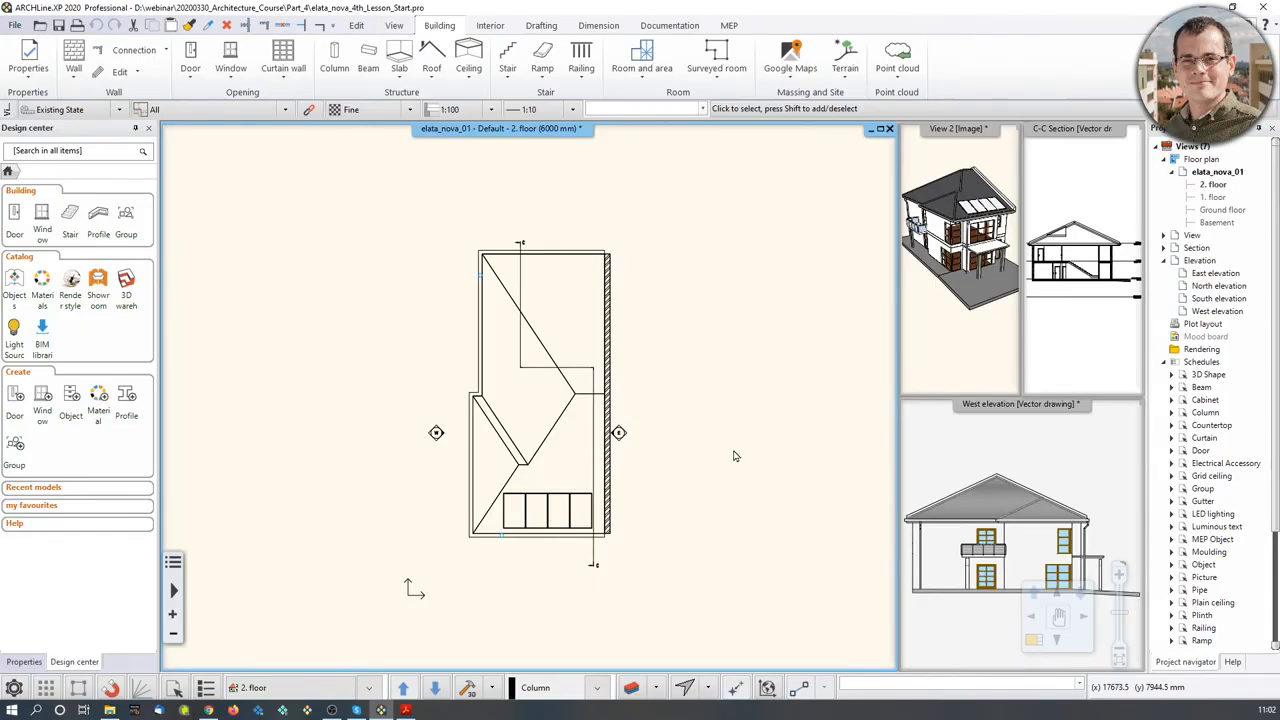
pyautogui.moveTo(550, 489); pyautogui.dragTo(541, 494, button='middle')
pyautogui.press('pagedown')
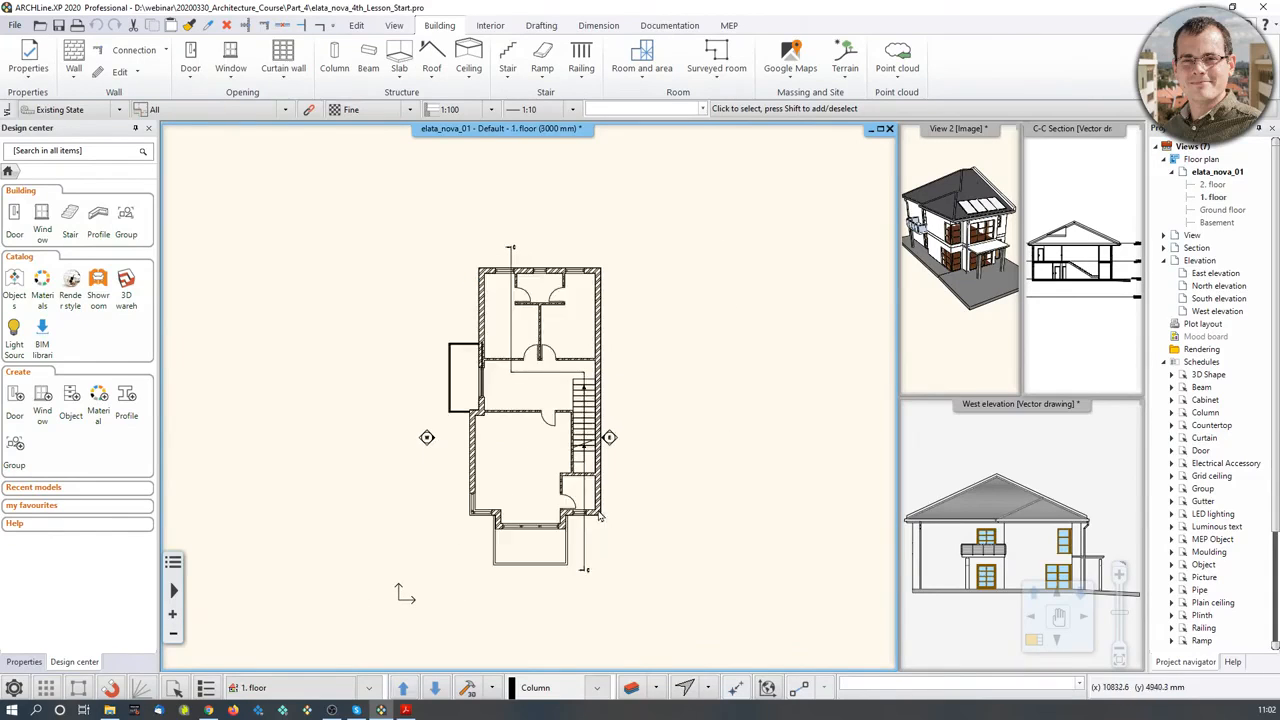
pyautogui.press('pagedown')
pyautogui.moveTo(743, 377); pyautogui.dragTo(580, 381, button='middle')
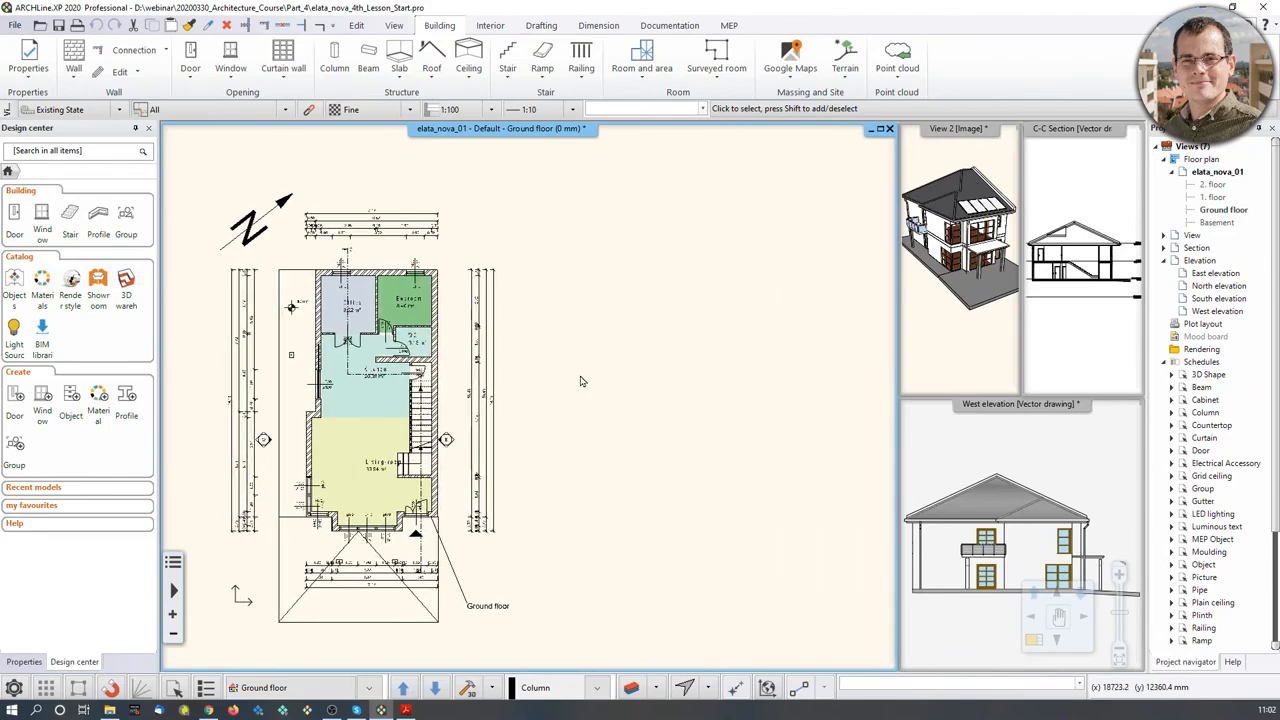
pyautogui.scroll(-2, 580, 381)
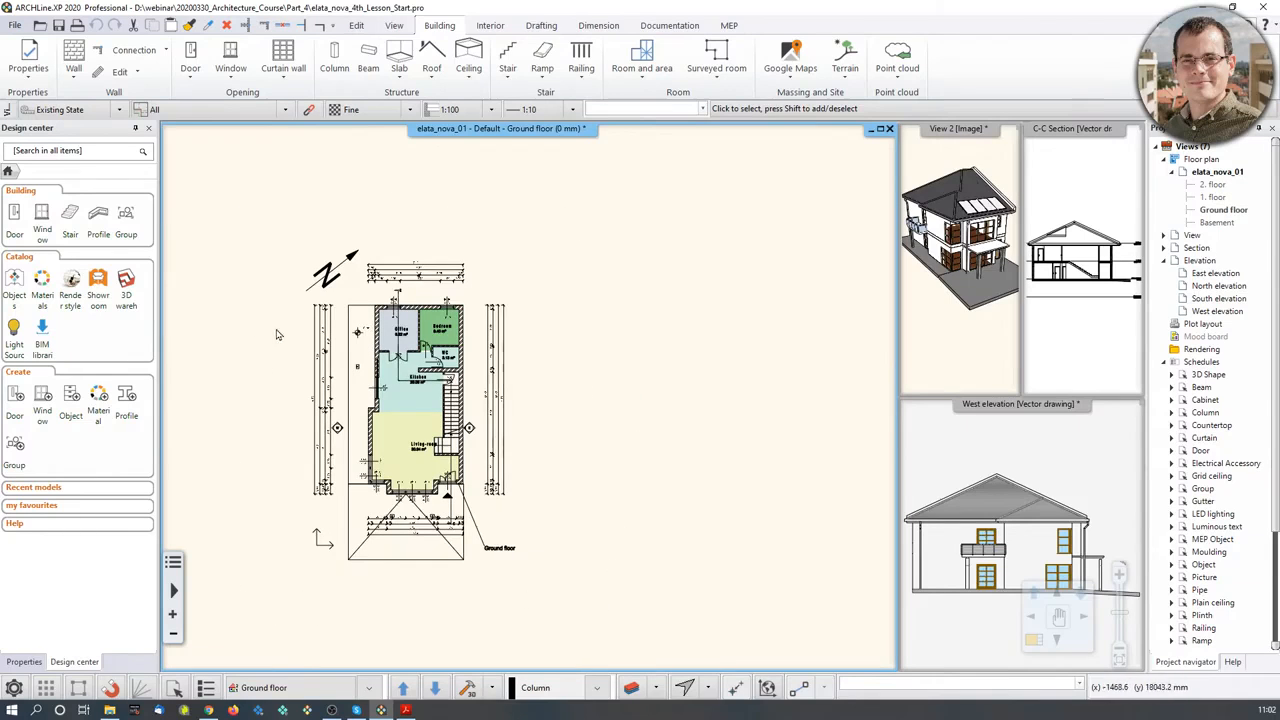
pyautogui.press('pageup')
pyautogui.press('pagedown')
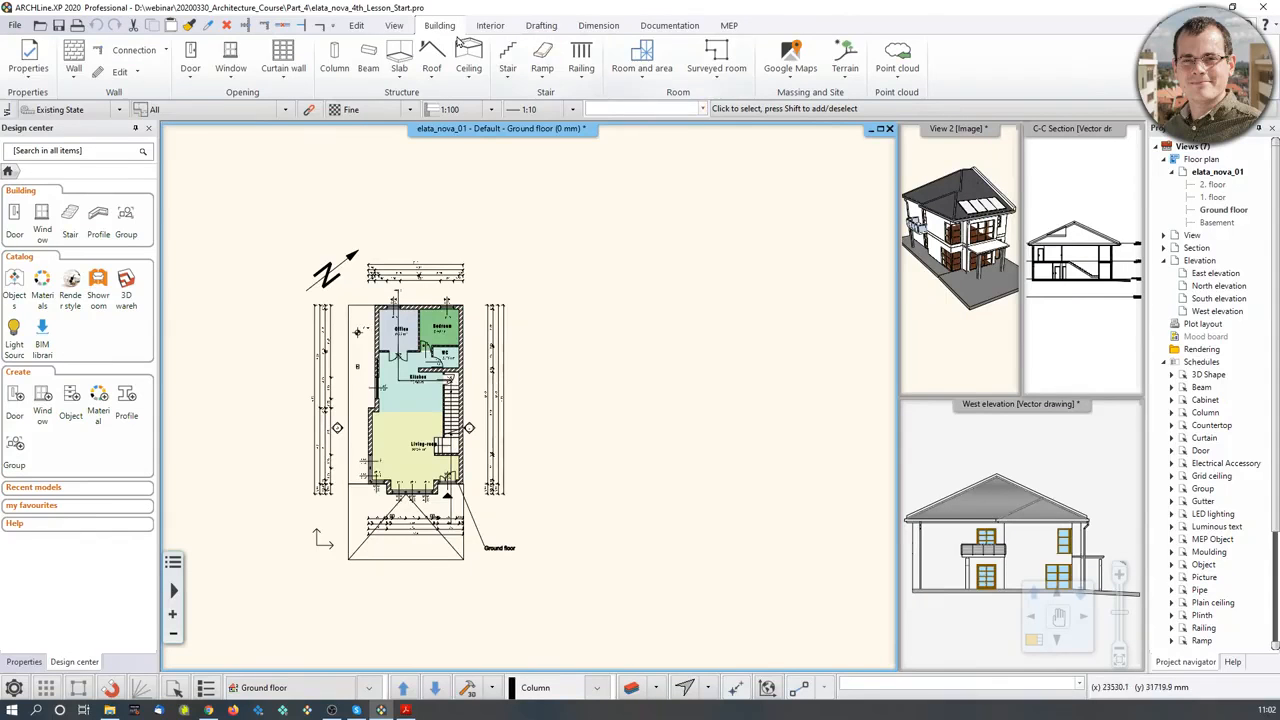
# Step: Add a new 2D drawing view named Section_unlinked
pyautogui.click(395, 27)
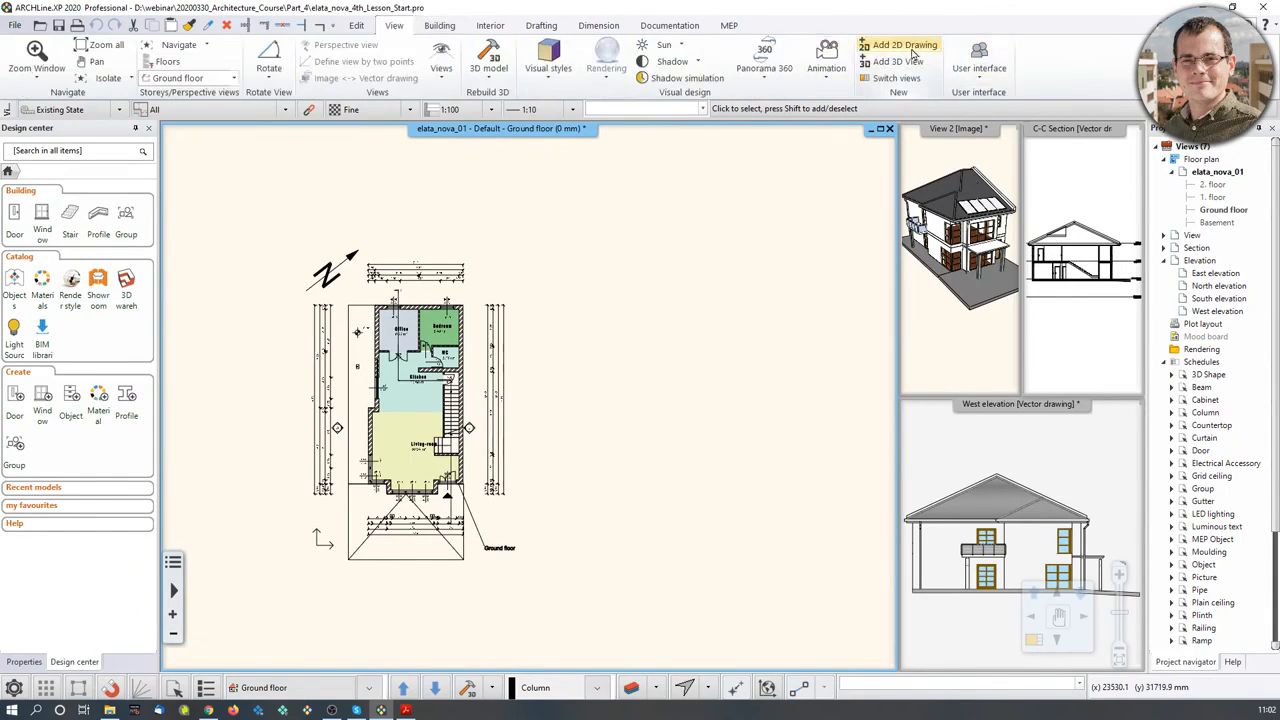
pyautogui.click(907, 46)
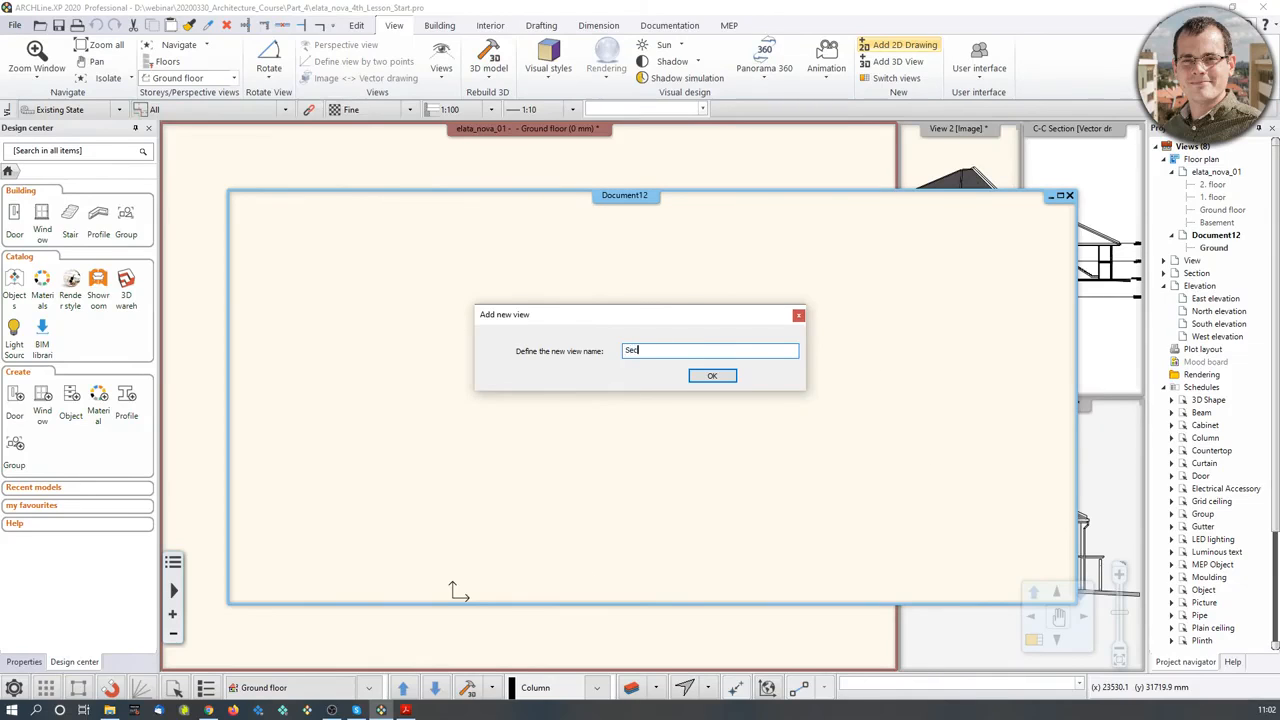
pyautogui.write('Section_unlinked')
pyautogui.click(712, 375)
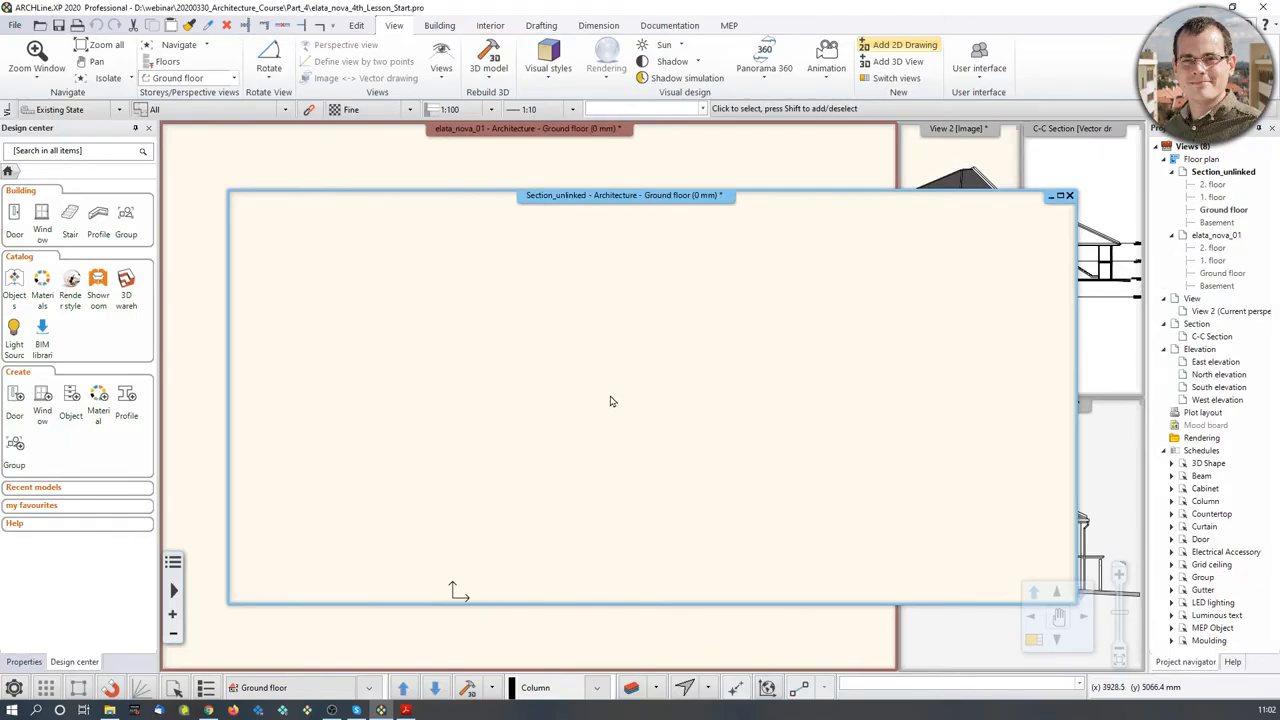
# Step: Paste the copied section once into the Section_unlinked drawing, just above the origin, and end the placement
pyautogui.hotkey('ctrl', 'v')
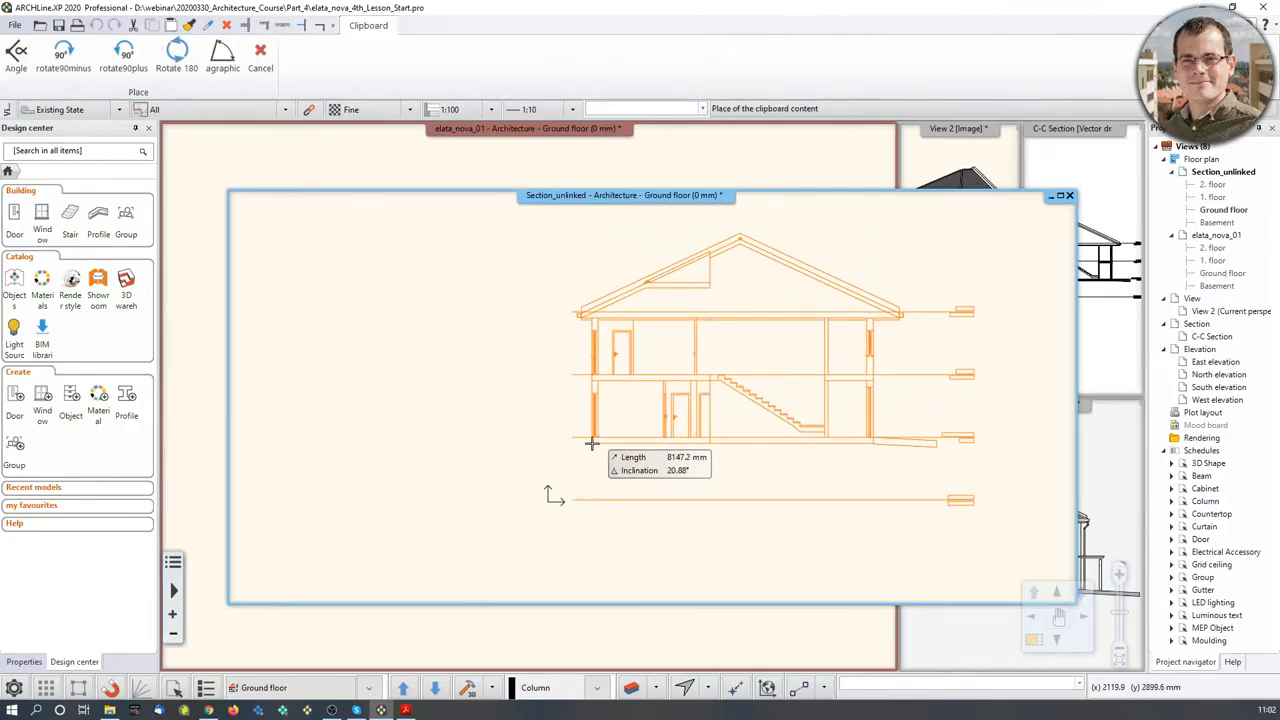
pyautogui.click(562, 443)
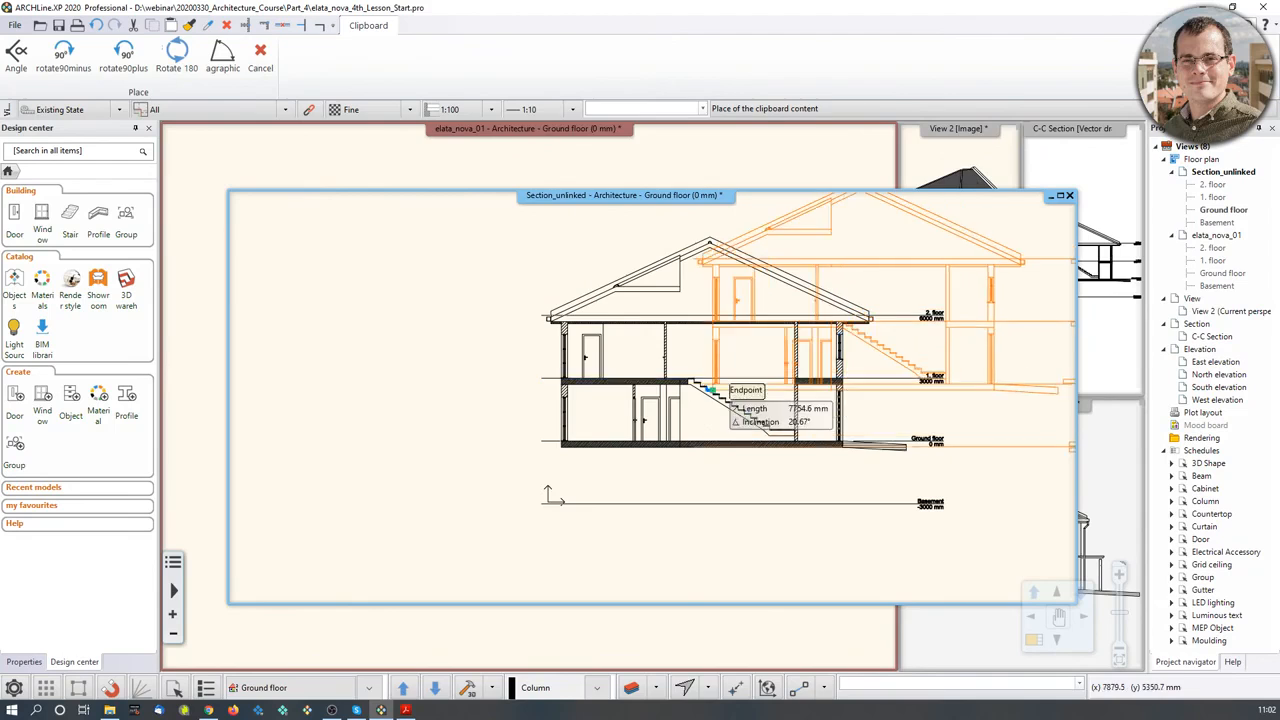
pyautogui.press('Escape')
pyautogui.scroll(-2, 710, 388)
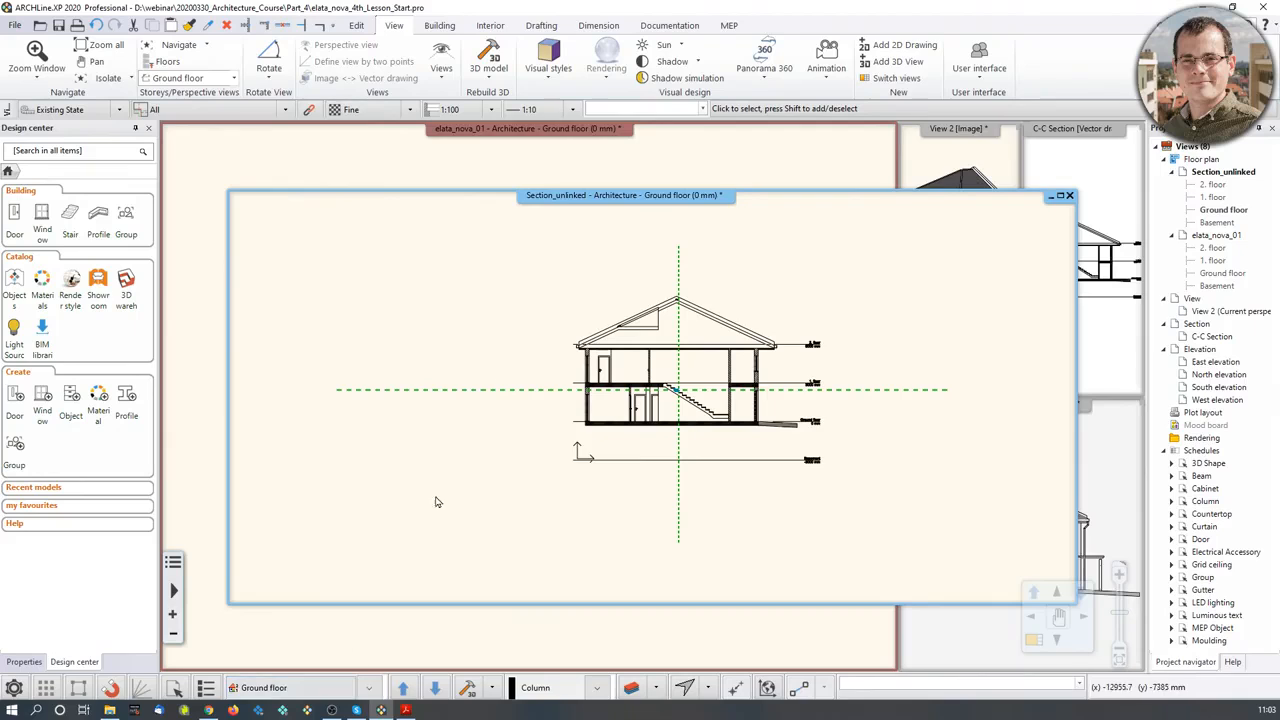
# Step: Check the 1. floor of the Section_unlinked drawing and return to its Ground floor
pyautogui.click(502, 177)
pyautogui.click(953, 301)
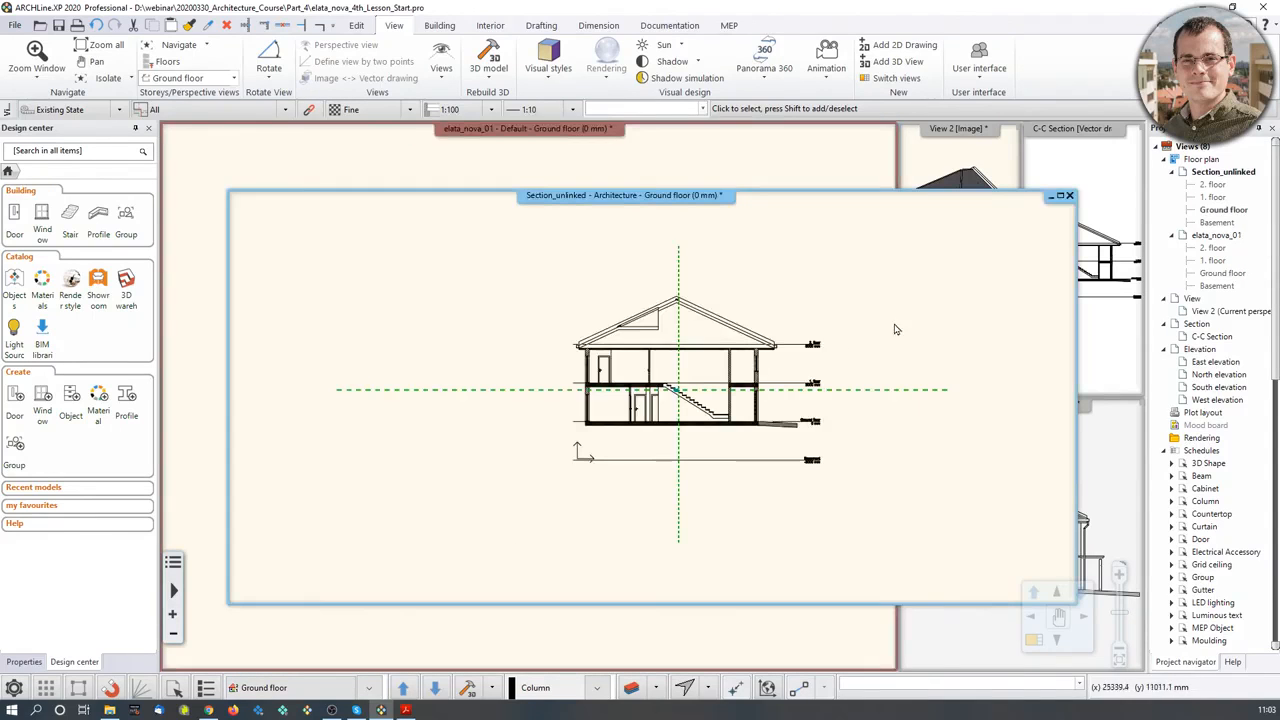
pyautogui.press('pageup')
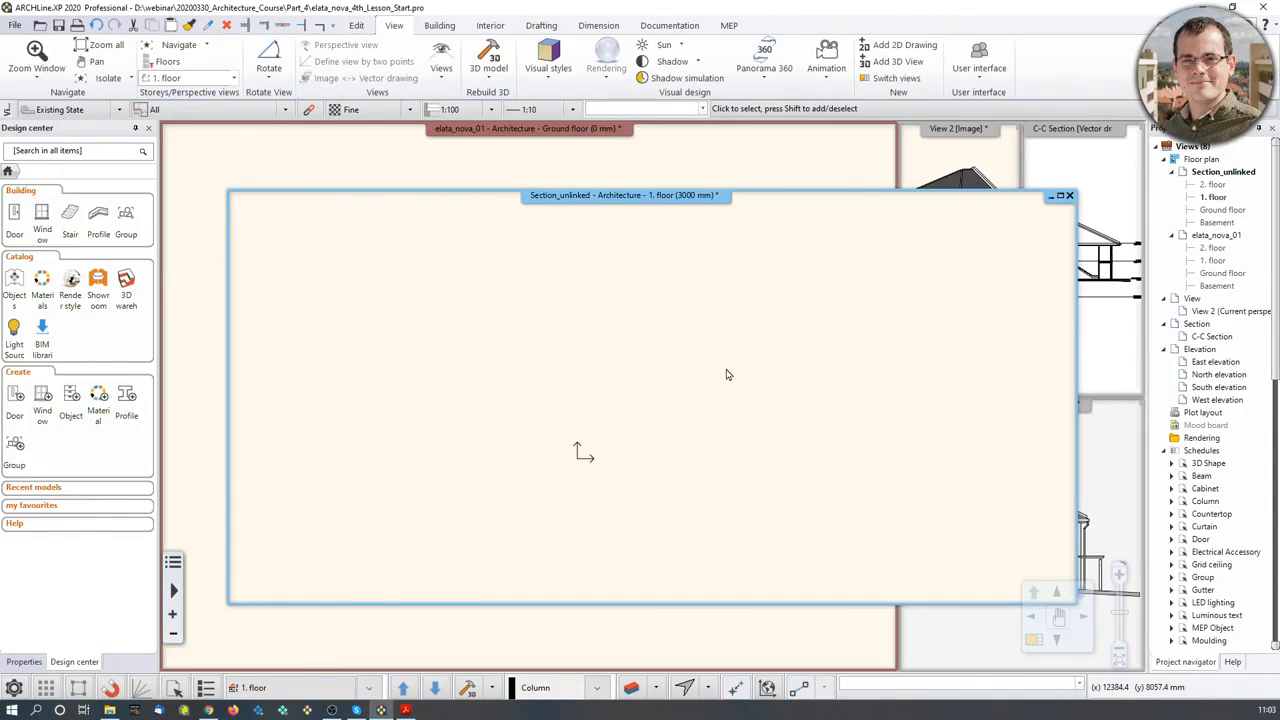
pyautogui.press('pagedown')
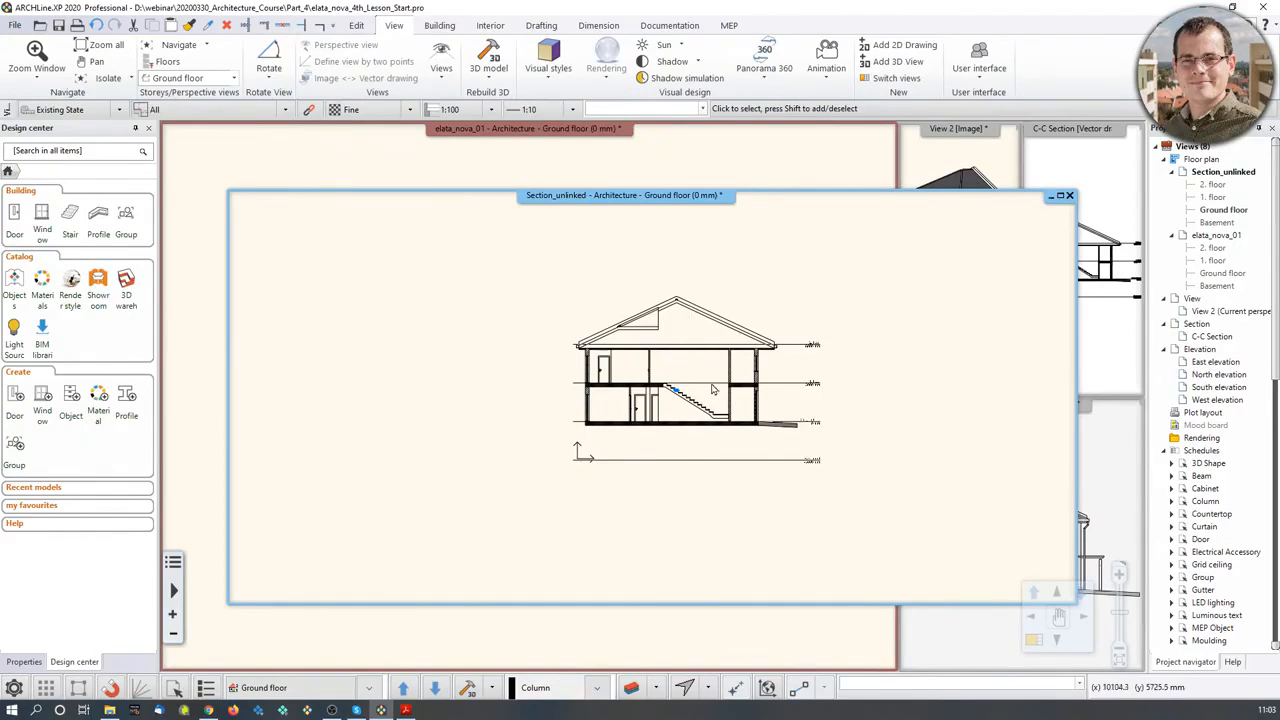
# Step: Select the intermediate slab outline and the wall line beside the upper door in the pasted section to inspect their element types
pyautogui.scroll(3, 713, 389)
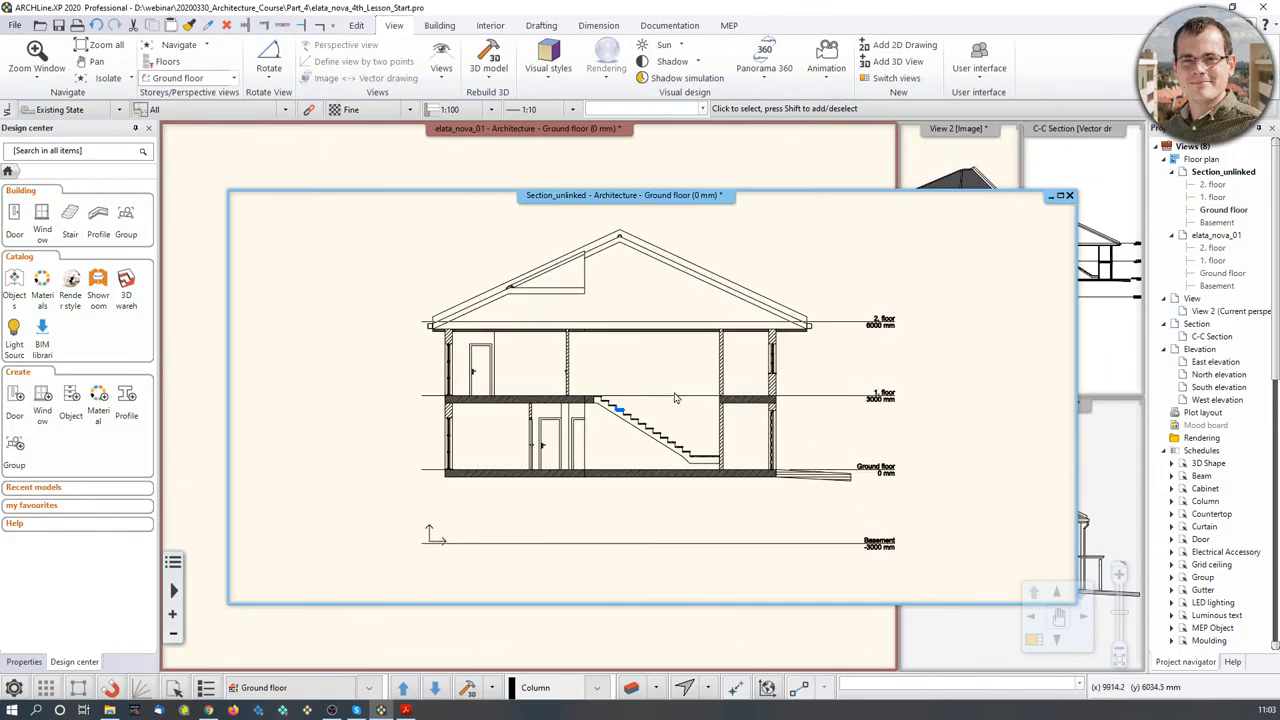
pyautogui.click(546, 408)
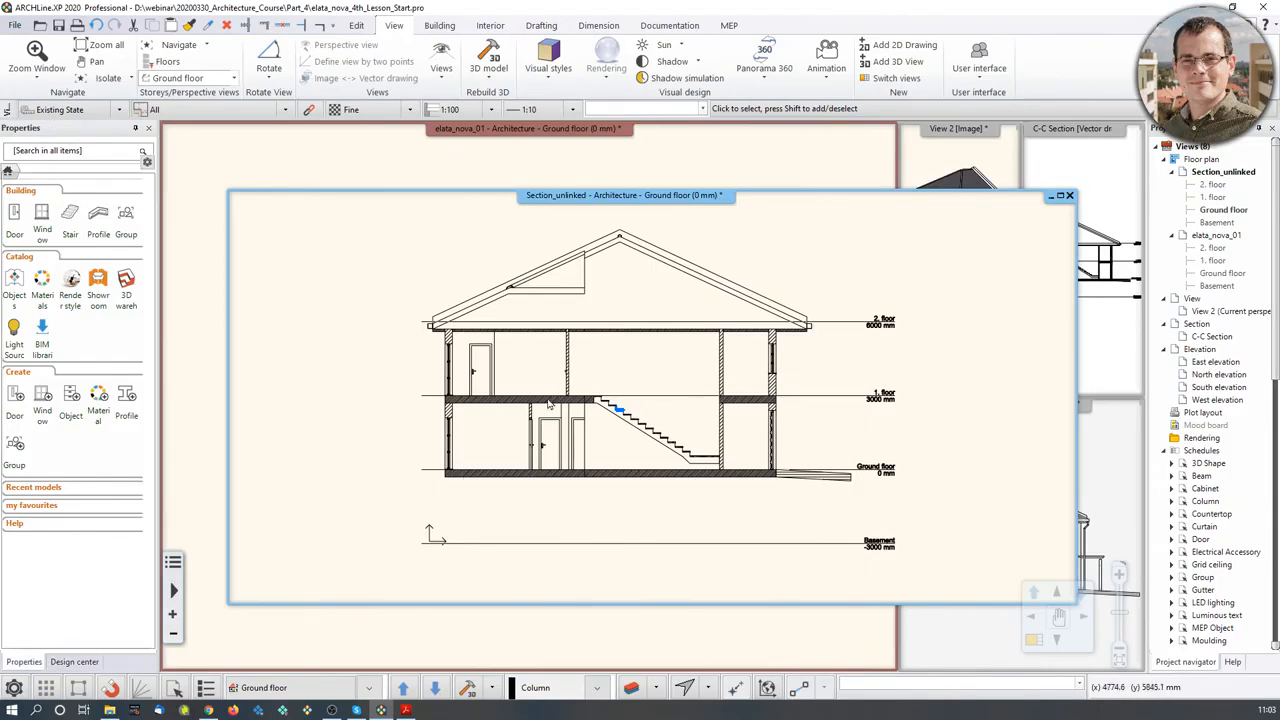
pyautogui.scroll(3, 540, 410)
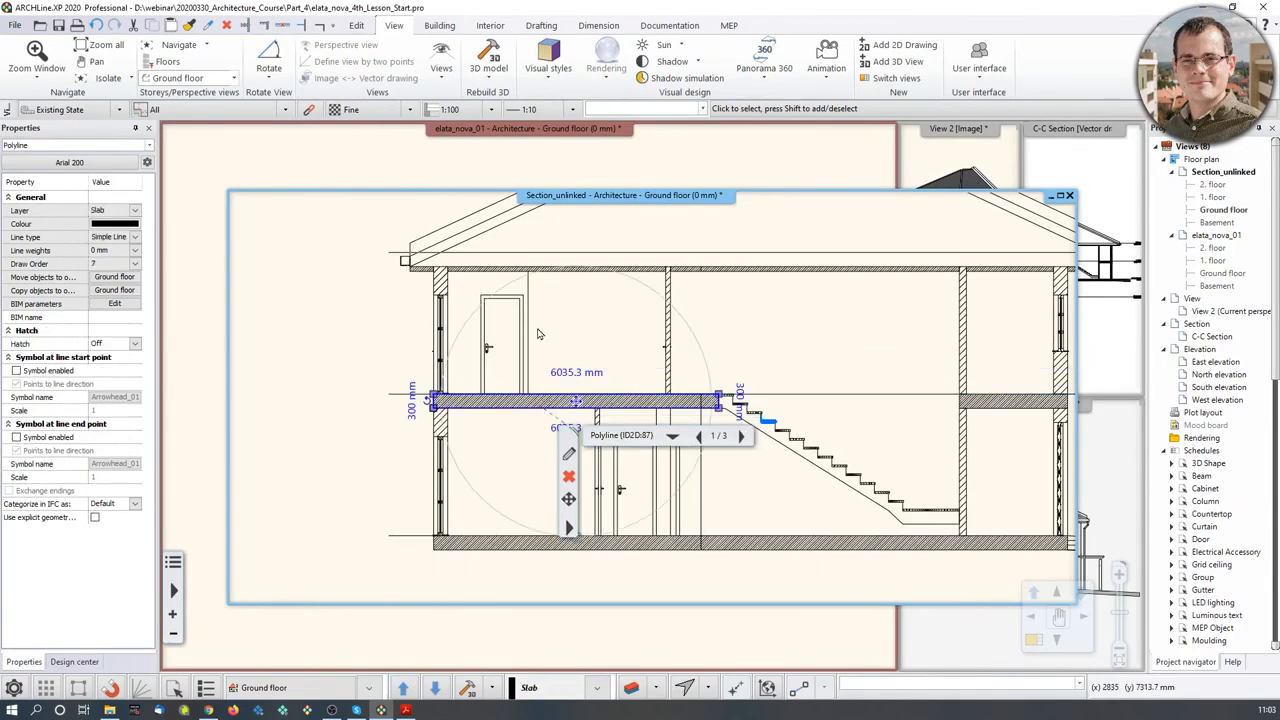
pyautogui.click(529, 330)
pyautogui.scroll(3, 535, 330)
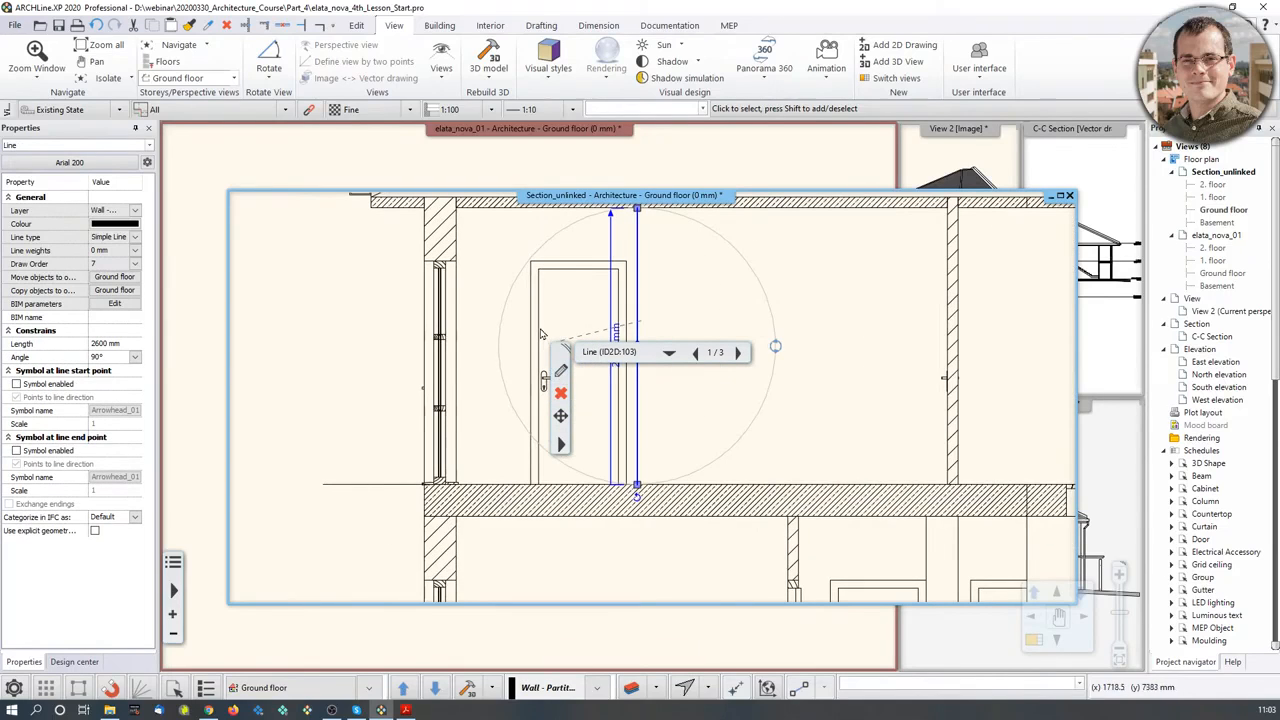
# Step: Select the outer frame outline of the upper-floor door to inspect its element type, and clear the selection
pyautogui.click(530, 328)
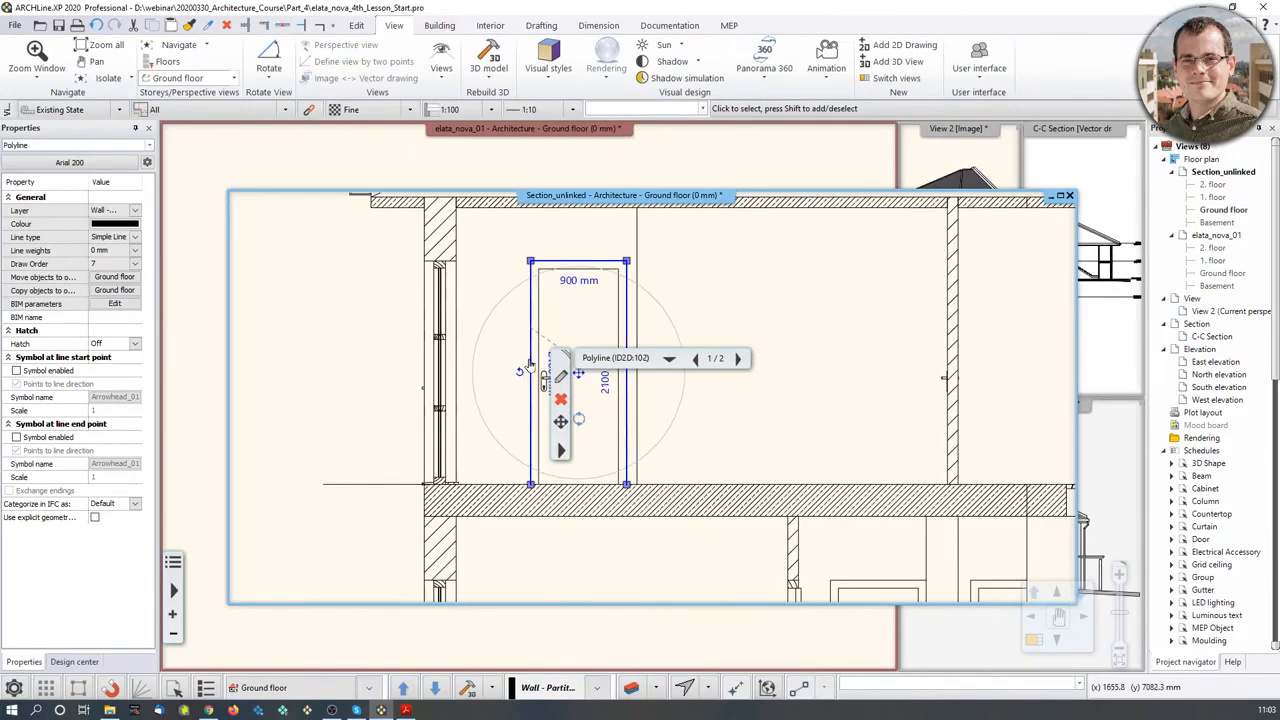
pyautogui.moveTo(518, 339); pyautogui.dragTo(464, 346, button='middle')
pyautogui.scroll(-1, 506, 390)
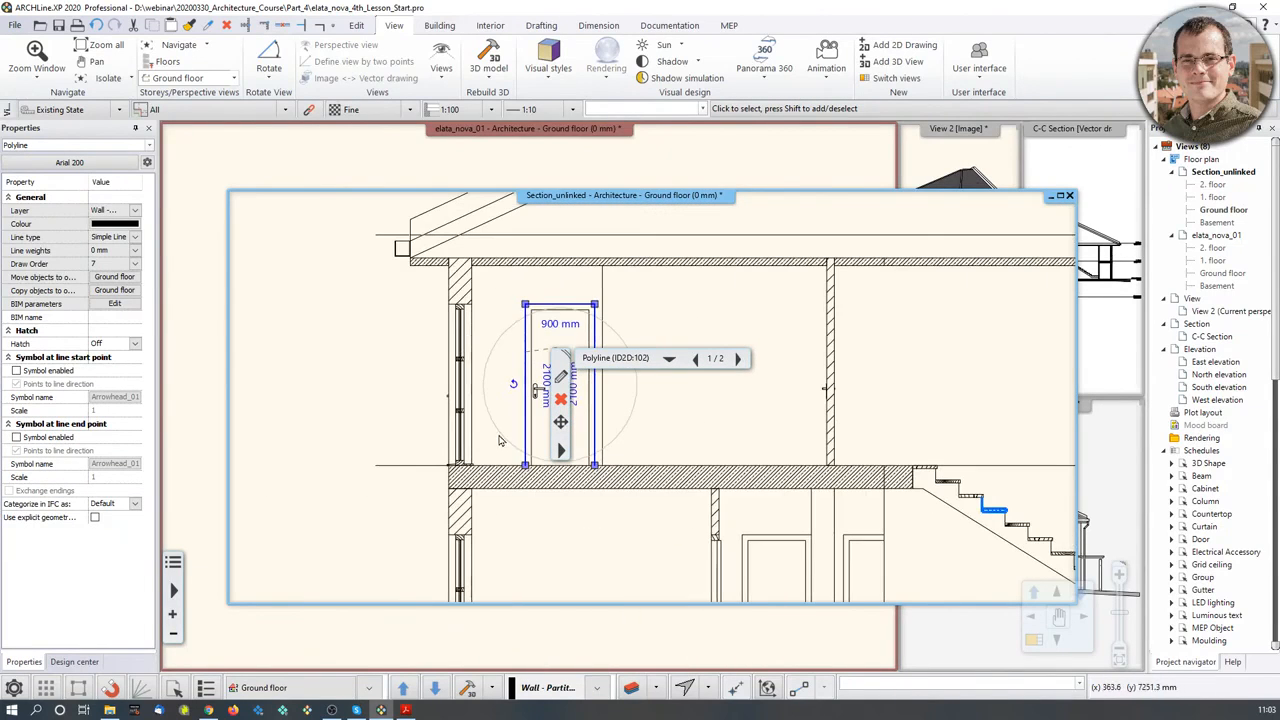
pyautogui.moveTo(500, 440); pyautogui.dragTo(490, 422, button='middle')
pyautogui.click(909, 380)
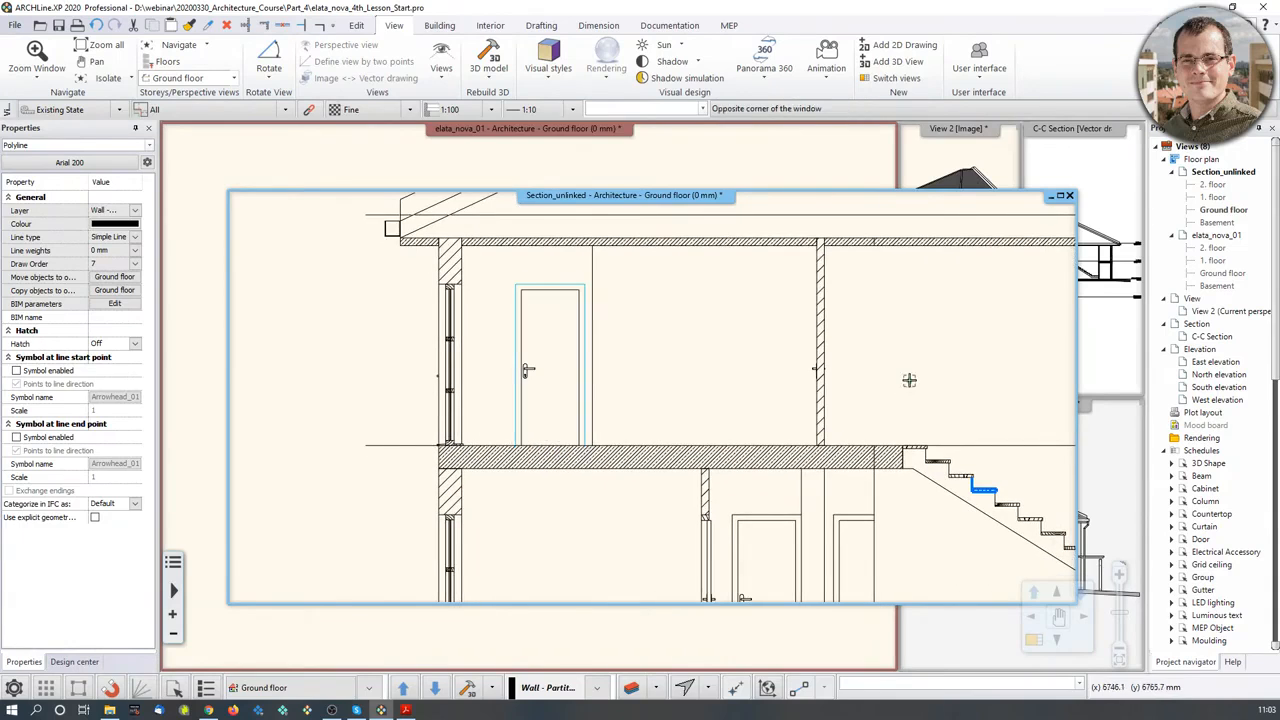
pyautogui.click(909, 380)
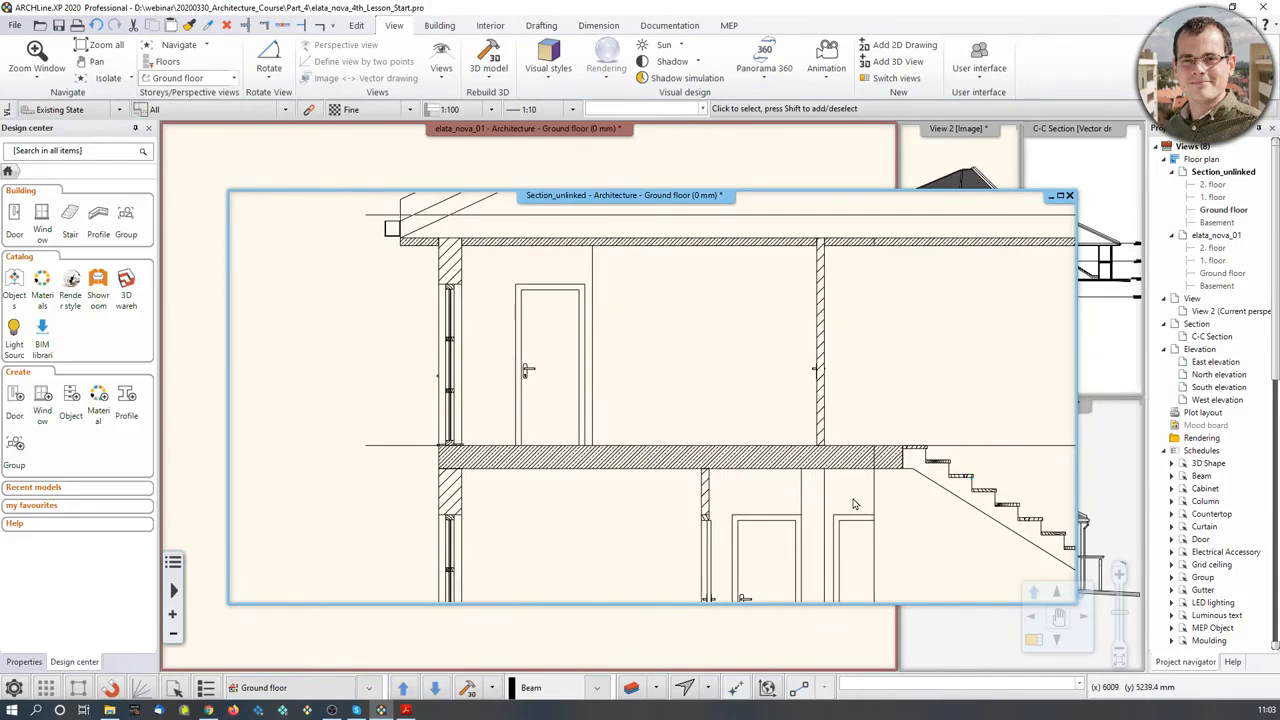
# Step: Check the C-C Section view, return to Section_unlinked, and delete the Basement level line with its label
pyautogui.click(1110, 335)
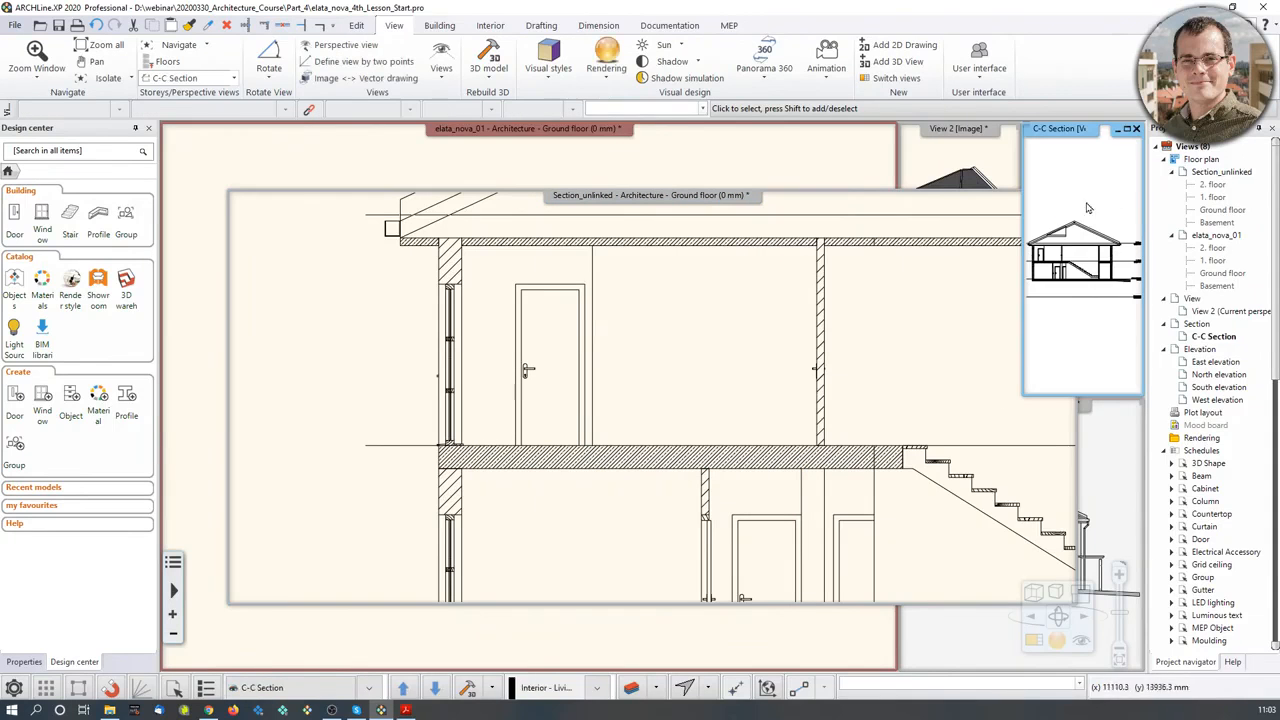
pyautogui.click(715, 337)
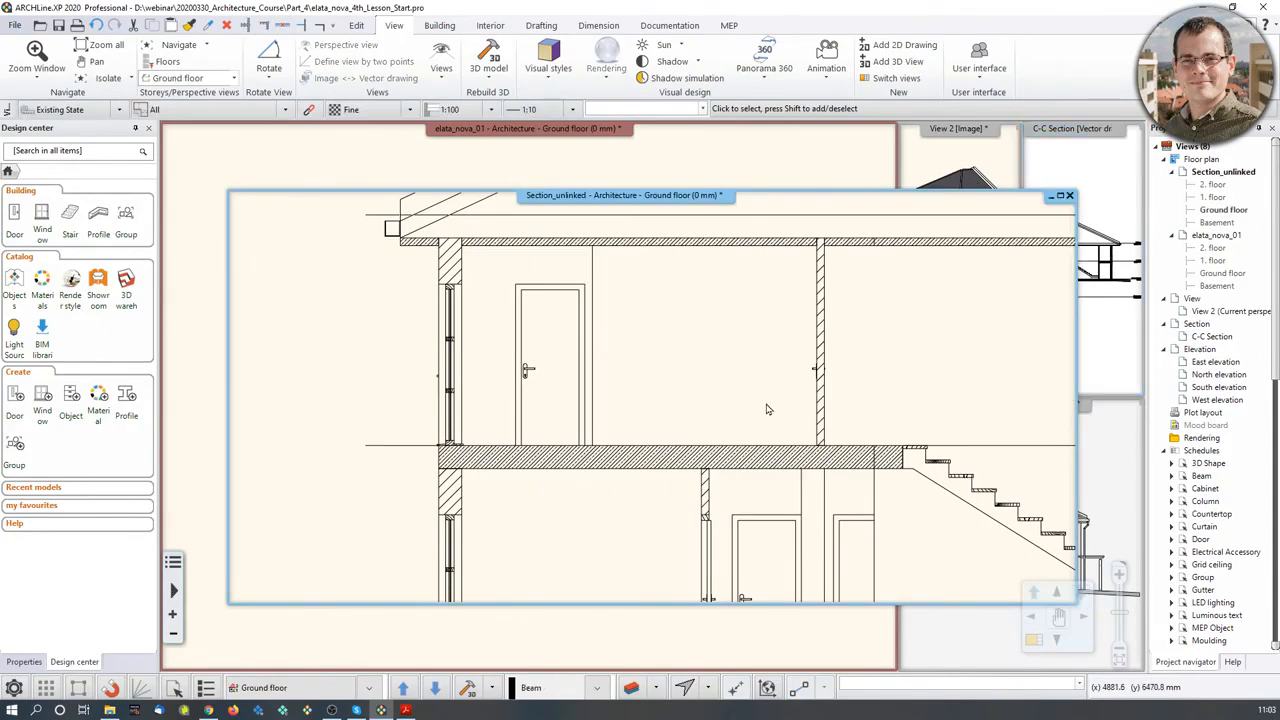
pyautogui.scroll(-5, 768, 408)
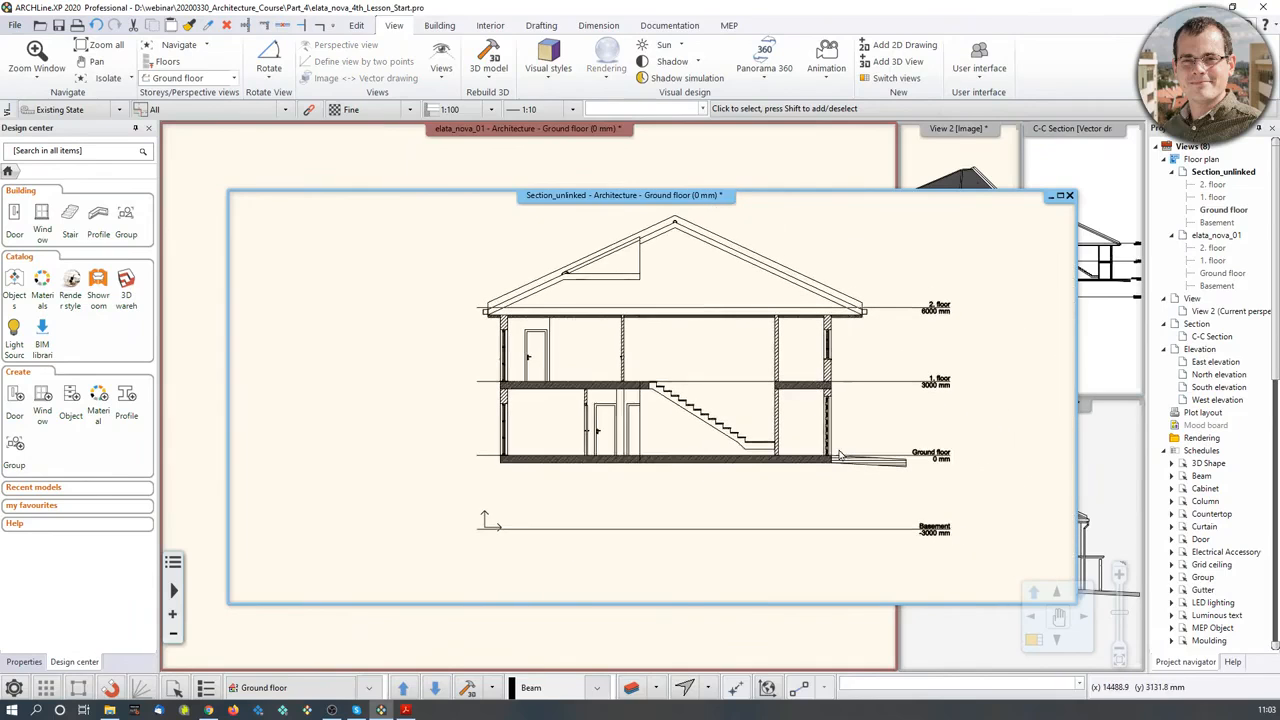
pyautogui.click(785, 534)
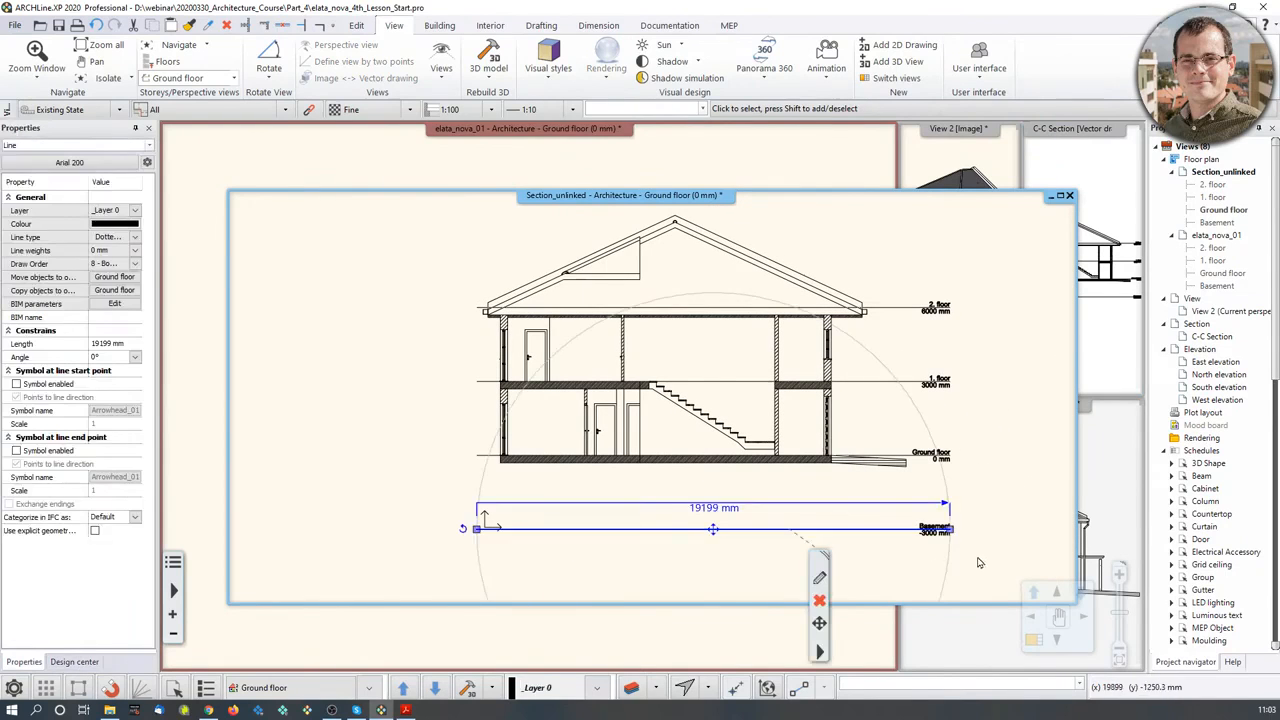
pyautogui.click(977, 564)
pyautogui.click(444, 489)
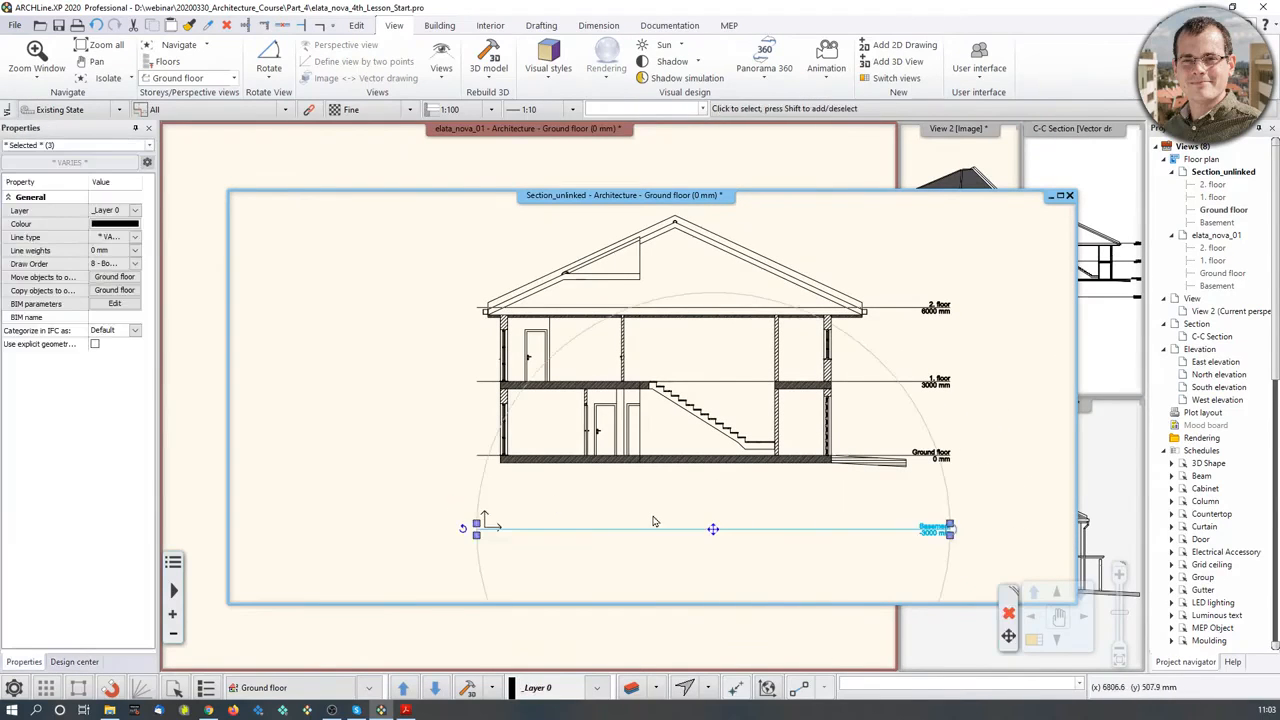
pyautogui.press('Delete')
# Step: Delete the inner outline of the ground-floor door beside the thin partition wall, and undo the deletion
pyautogui.scroll(3, 746, 354)
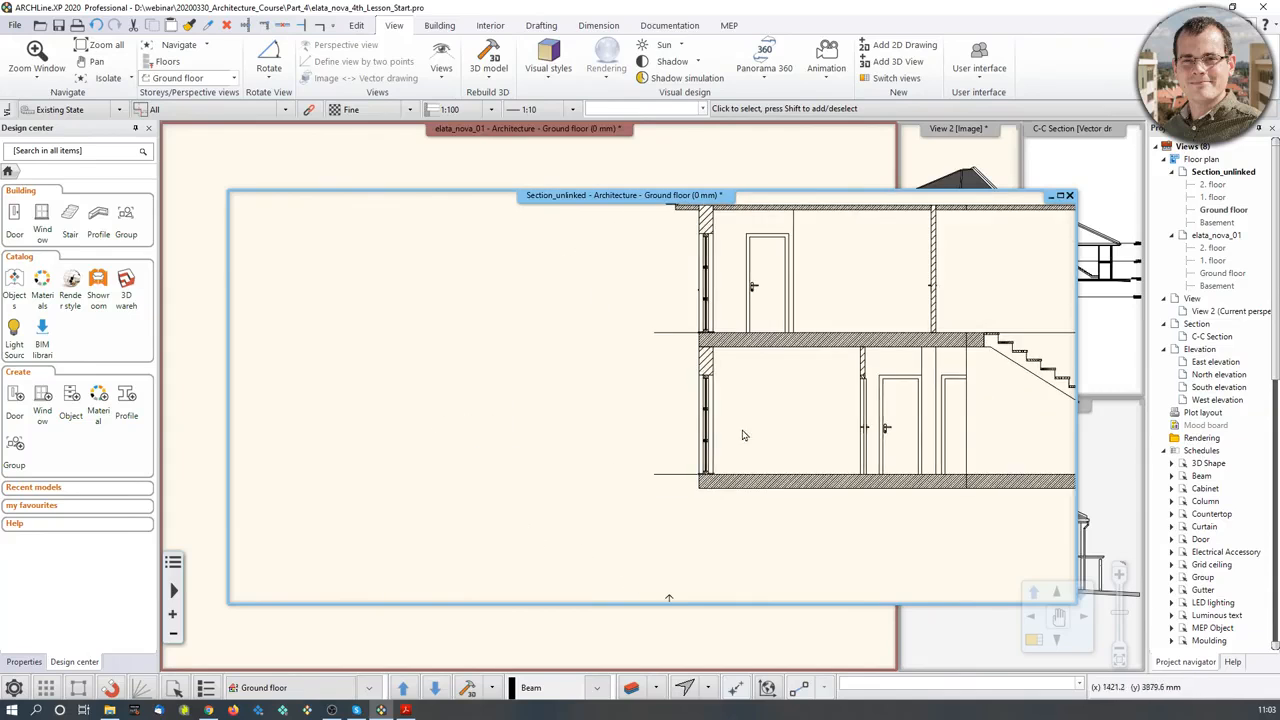
pyautogui.scroll(3, 845, 437)
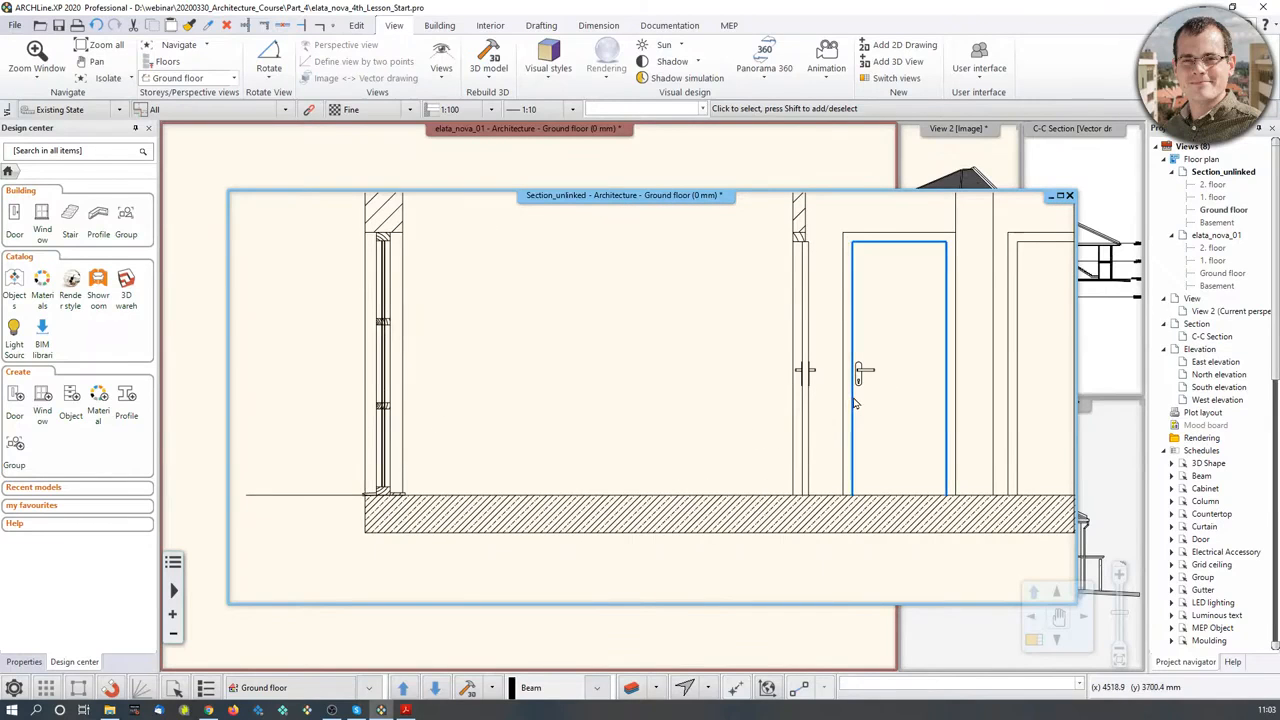
pyautogui.click(855, 403)
pyautogui.scroll(-1, 880, 385)
pyautogui.scroll(1, 899, 373)
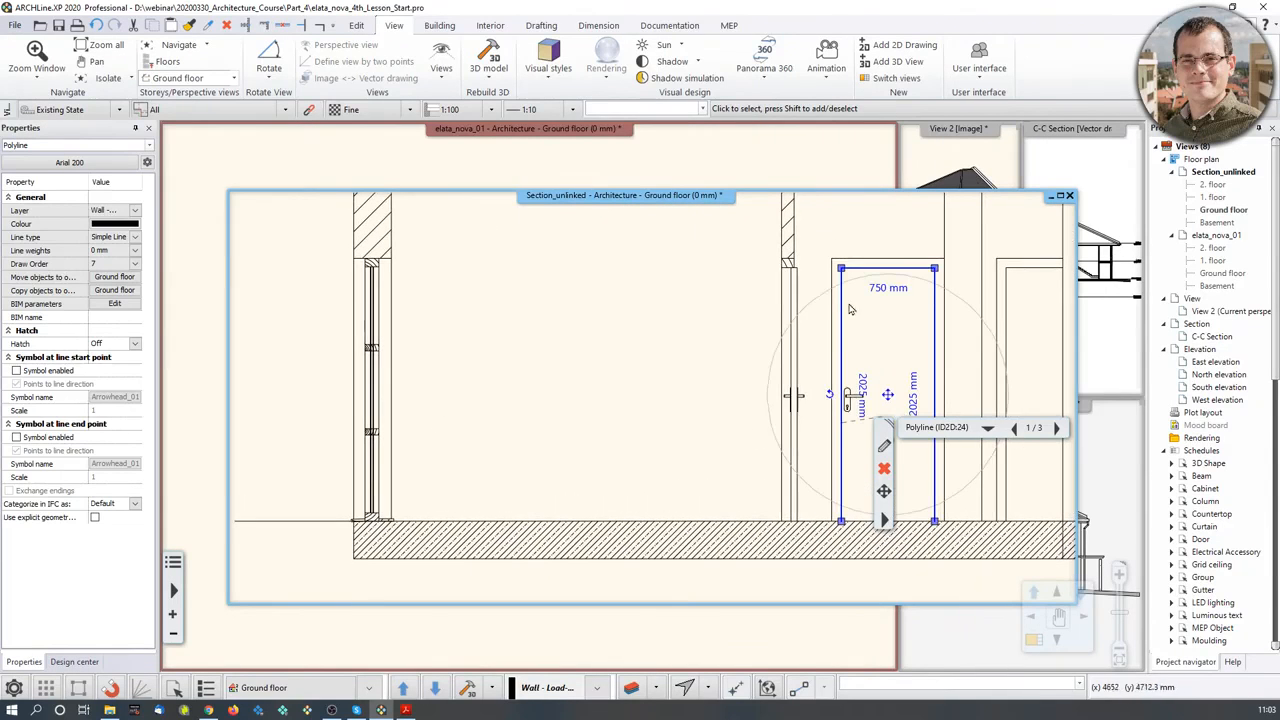
pyautogui.click(885, 469)
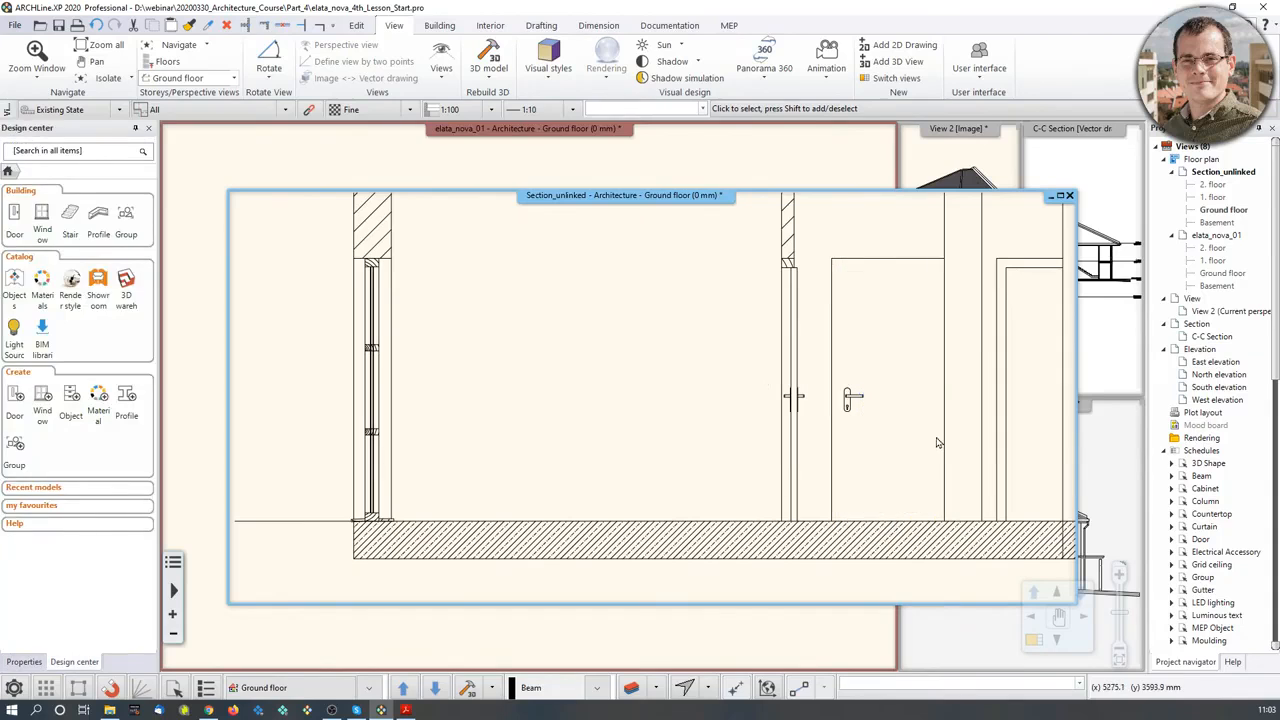
pyautogui.scroll(-2, 937, 442)
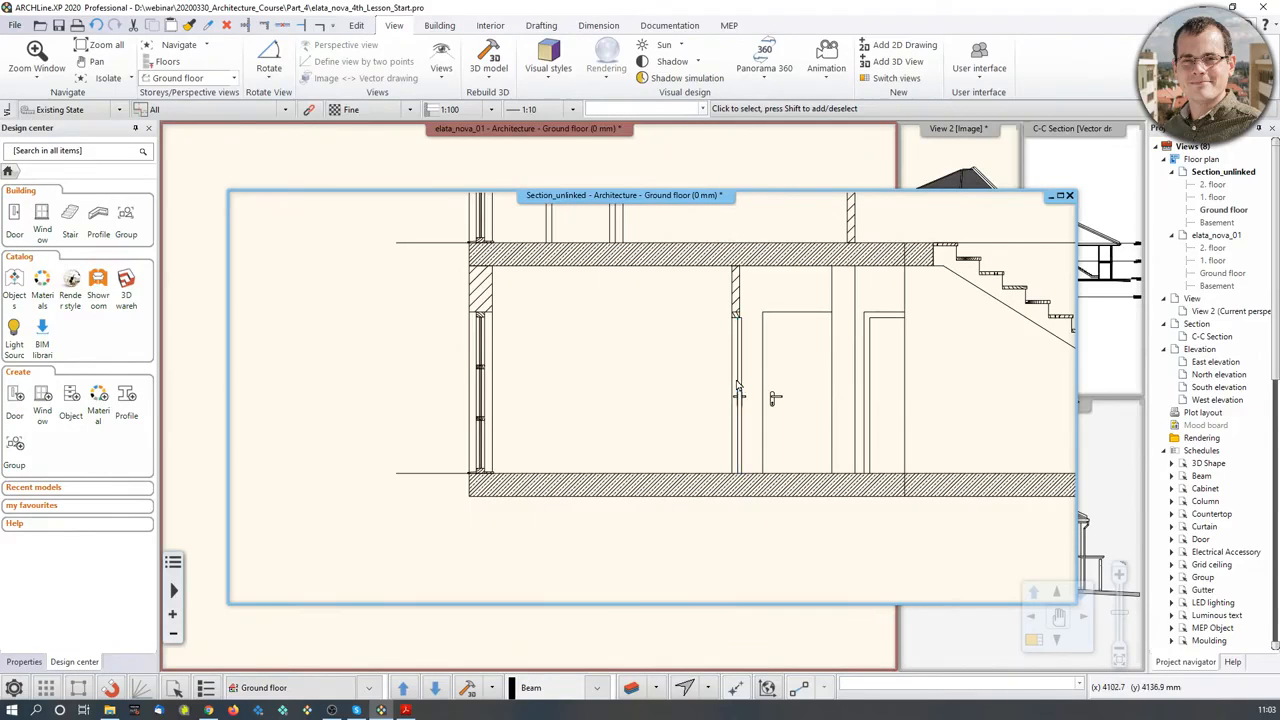
pyautogui.scroll(-4, 640, 405)
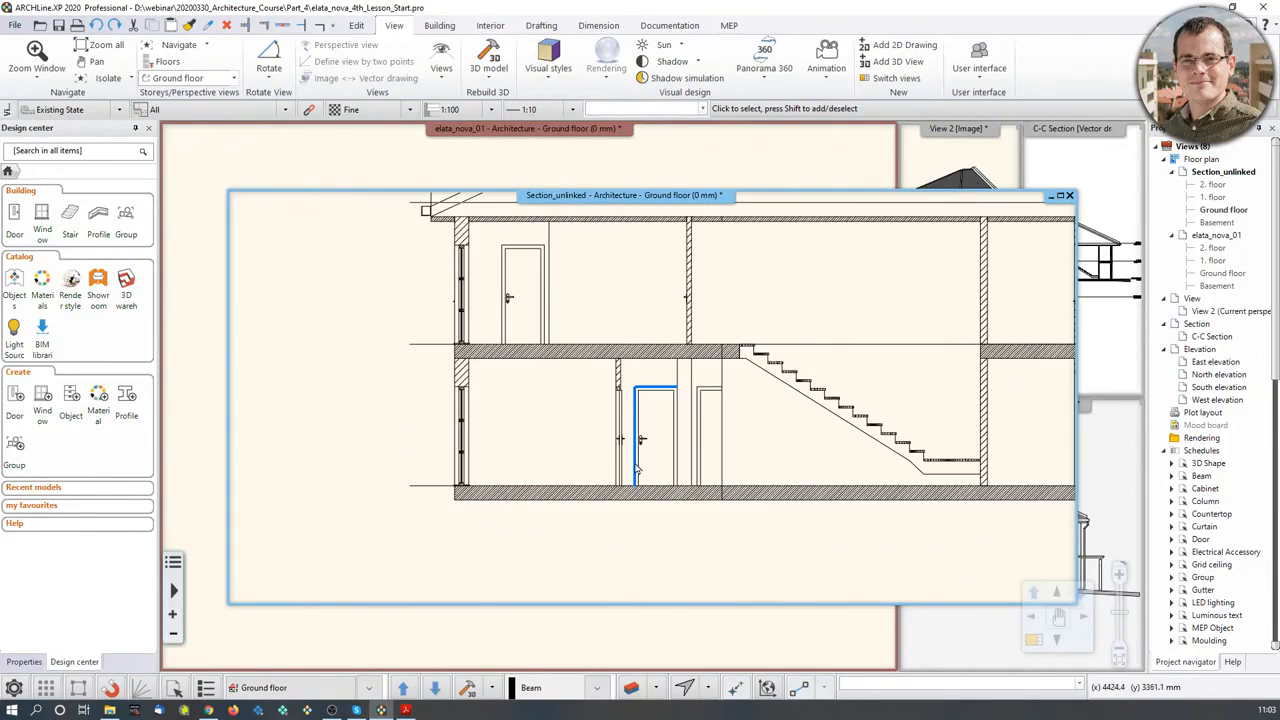
pyautogui.moveTo(886, 383); pyautogui.dragTo(862, 431, button='middle')
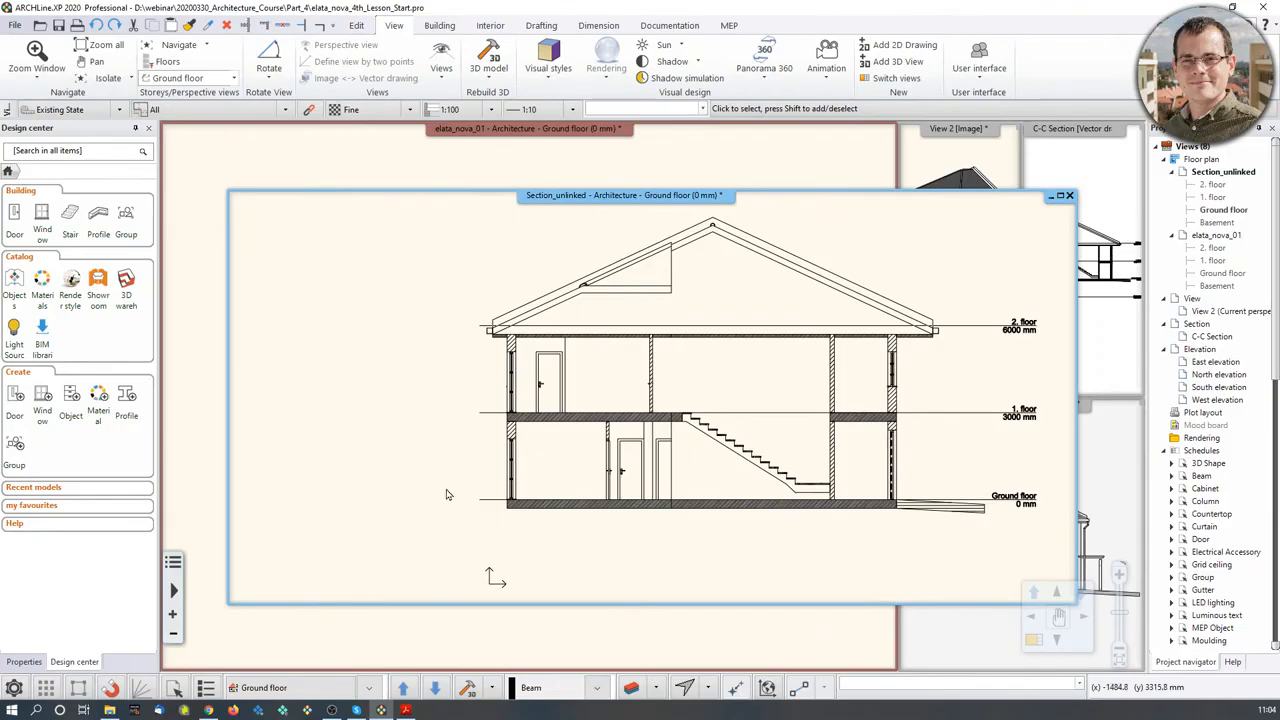
# Step: Arrange the views so Section_unlinked fills the large main area, check the C-C Section view, and make Section_unlinked active again
pyautogui.click(1033, 643)
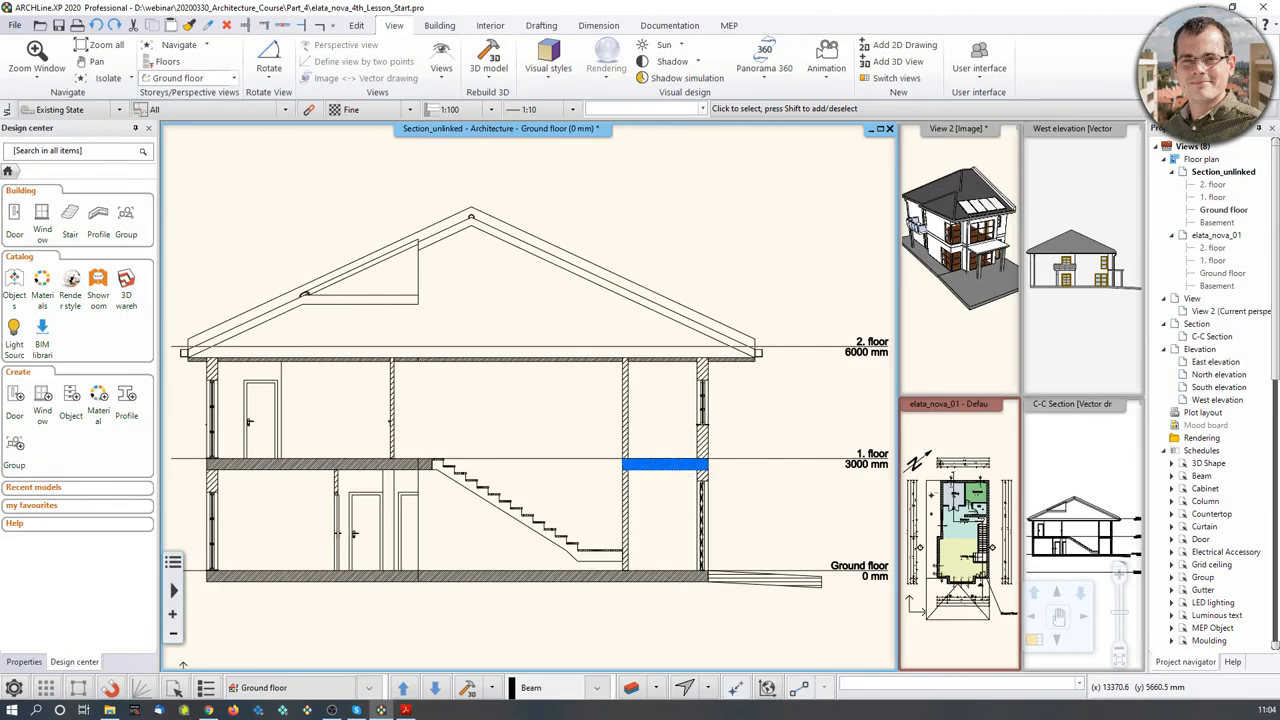
pyautogui.moveTo(671, 467)
pyautogui.mouseDown(button='middle')
pyautogui.moveTo(686, 450)
pyautogui.moveTo(793, 424)
pyautogui.mouseUp(button='middle')
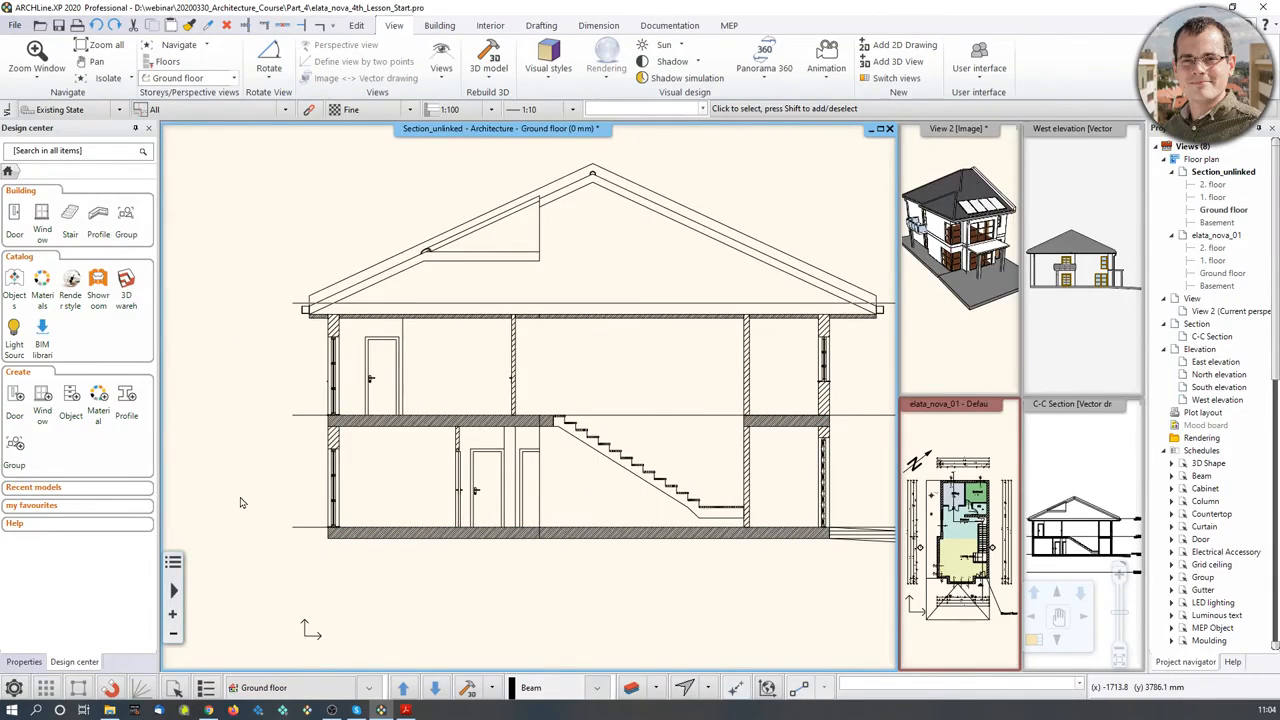
pyautogui.click(1108, 472)
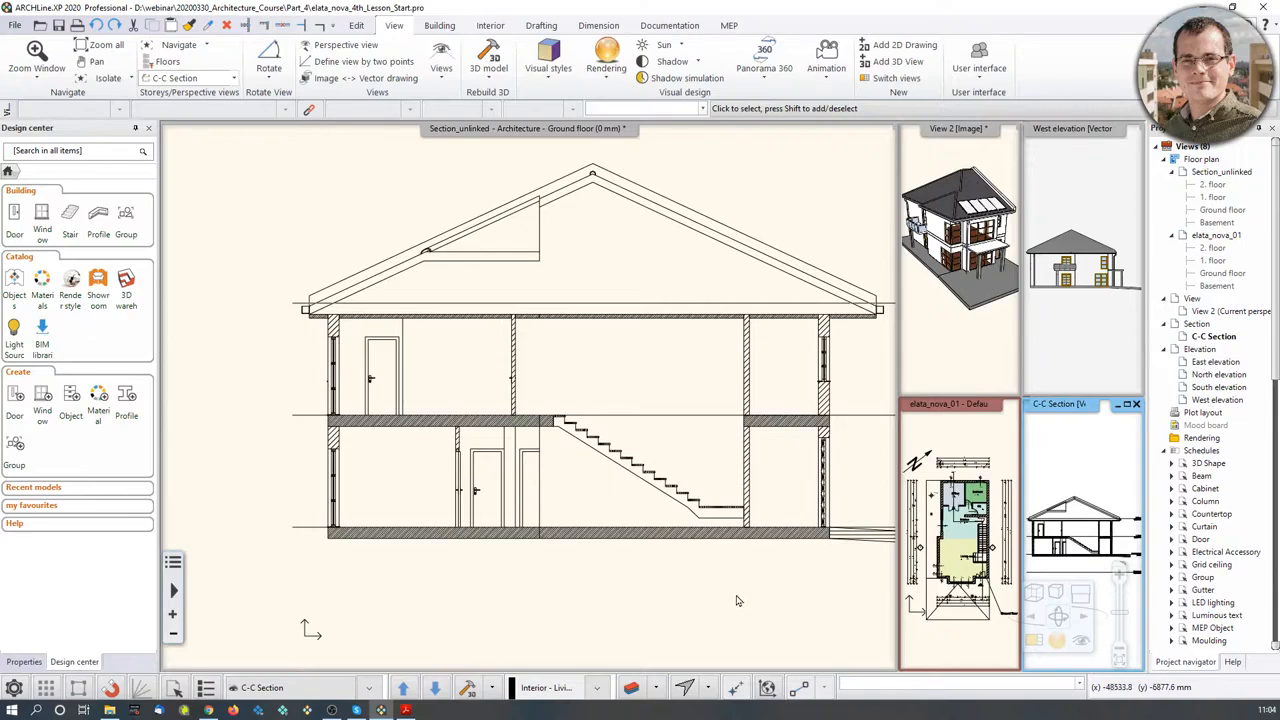
pyautogui.click(489, 588)
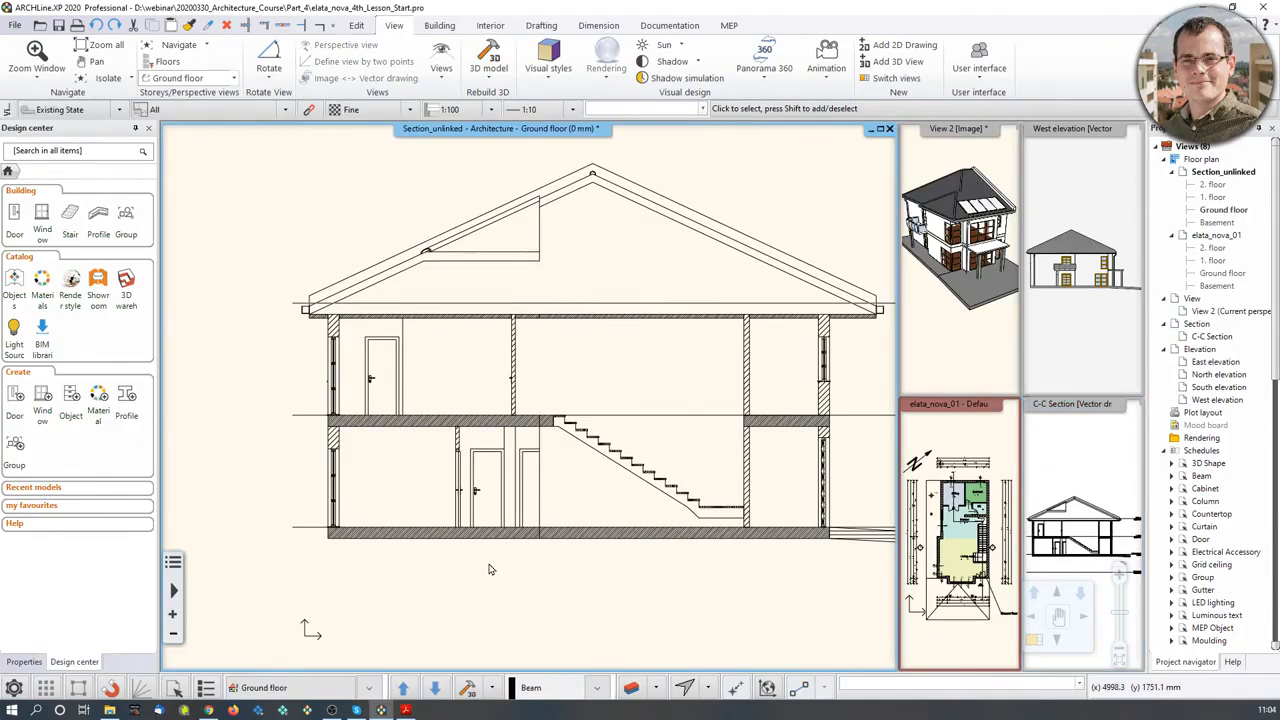
# Step: Start an Elevation on section dimension from the ground floor slab's top edge and place its ±0.00 mark outside the exterior wall
pyautogui.click(598, 26)
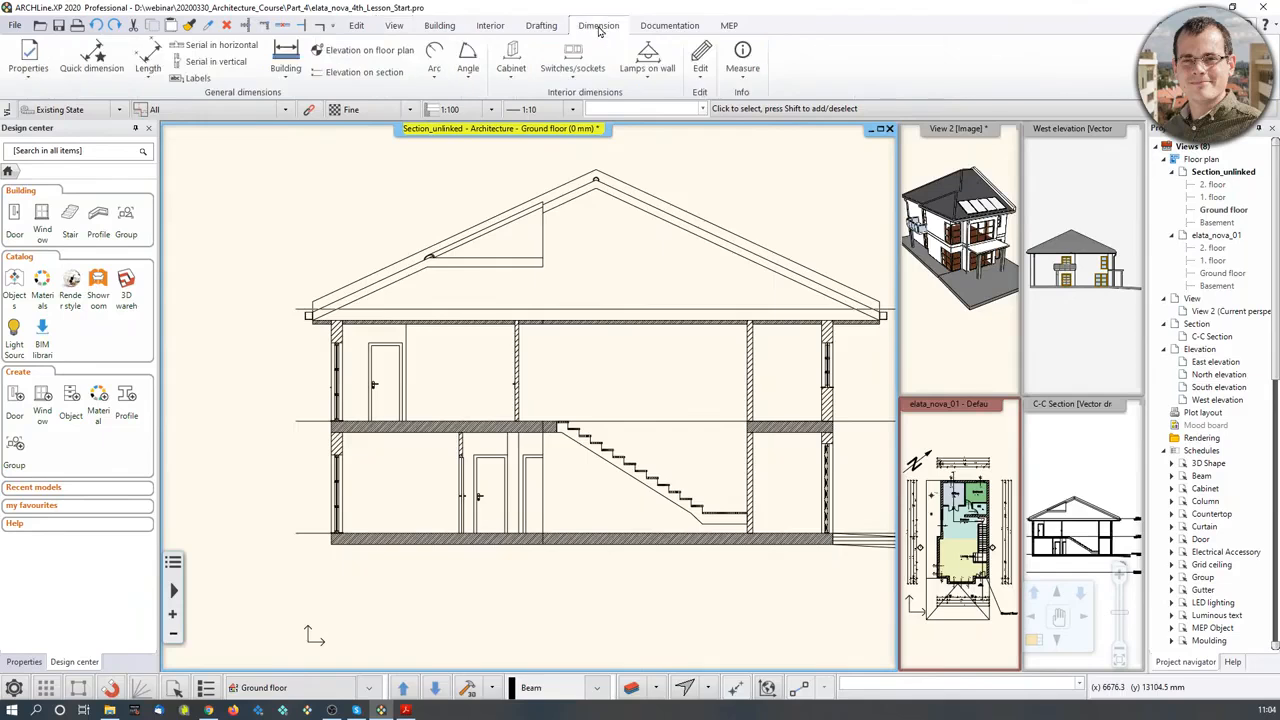
pyautogui.click(349, 78)
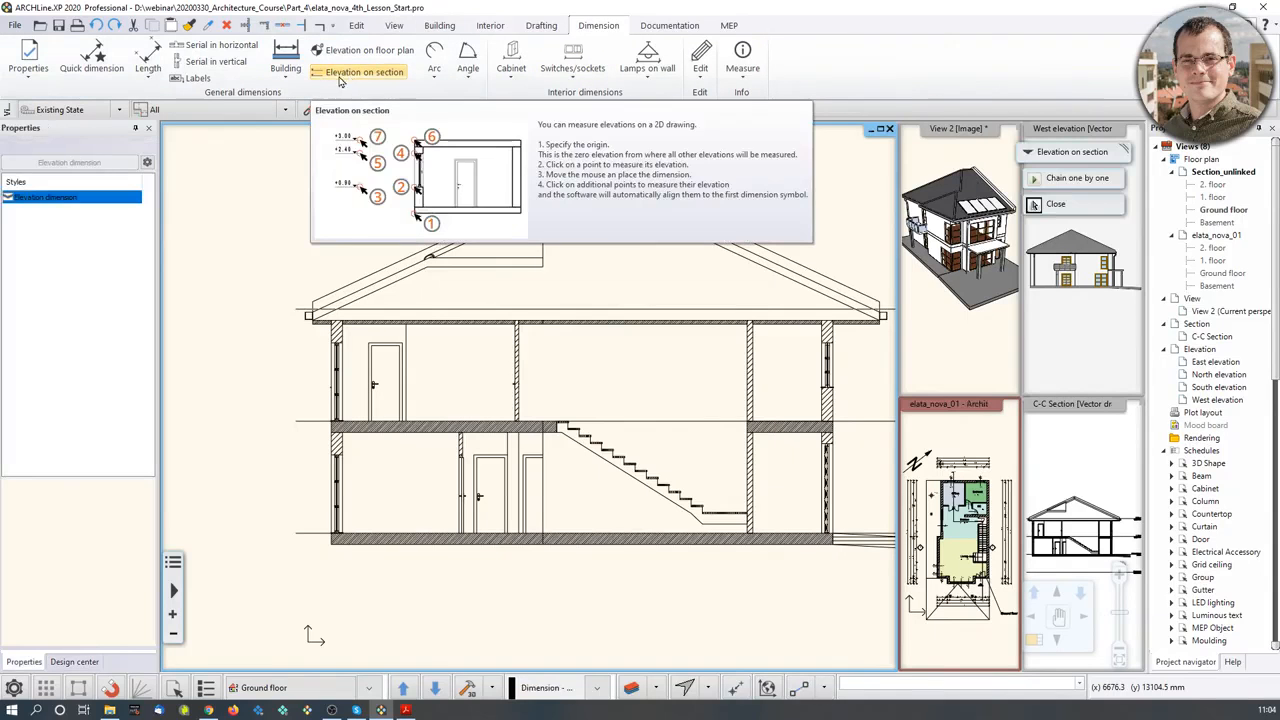
pyautogui.scroll(2, 437, 491)
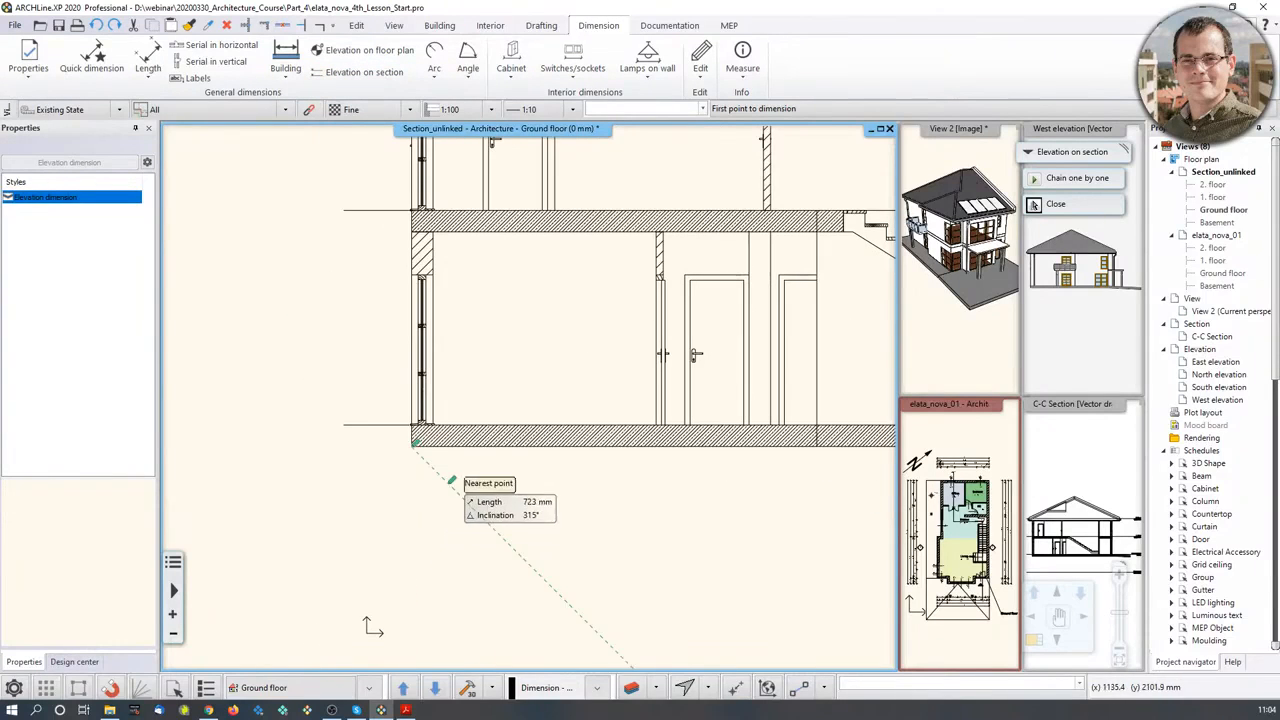
pyautogui.scroll(3, 457, 520)
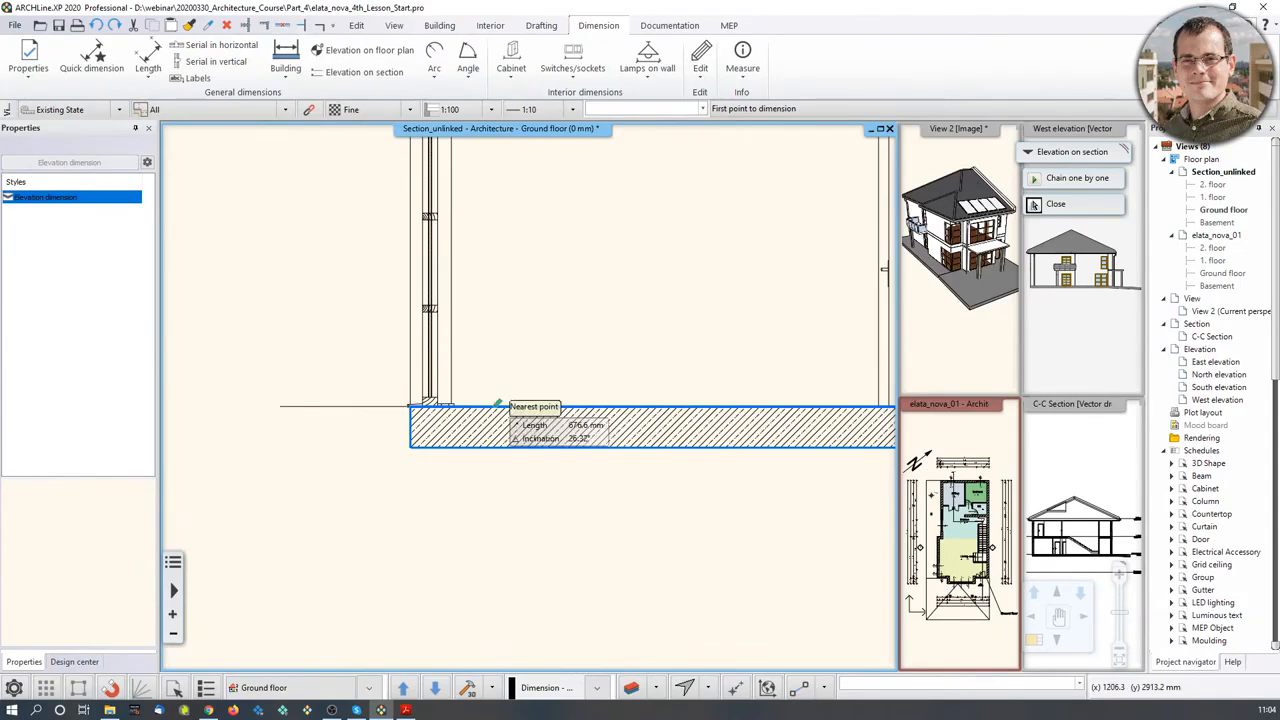
pyautogui.click(580, 405)
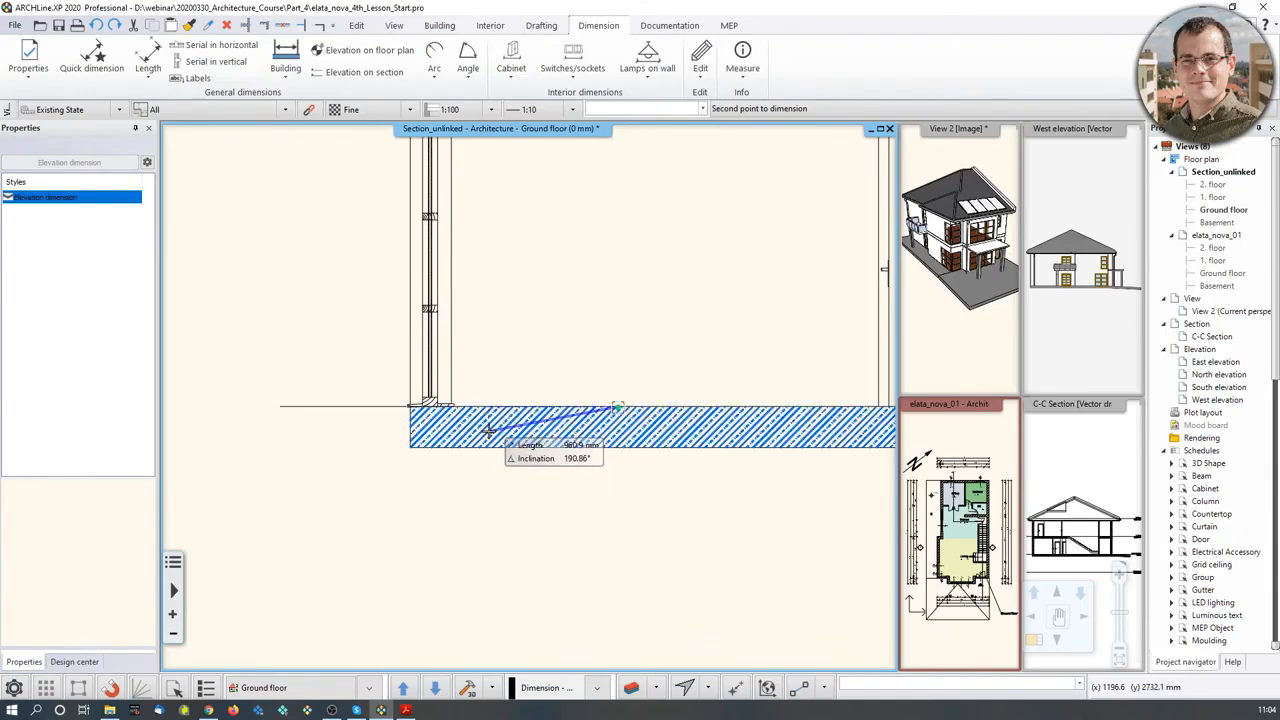
pyautogui.scroll(5, 460, 435)
pyautogui.click(513, 302)
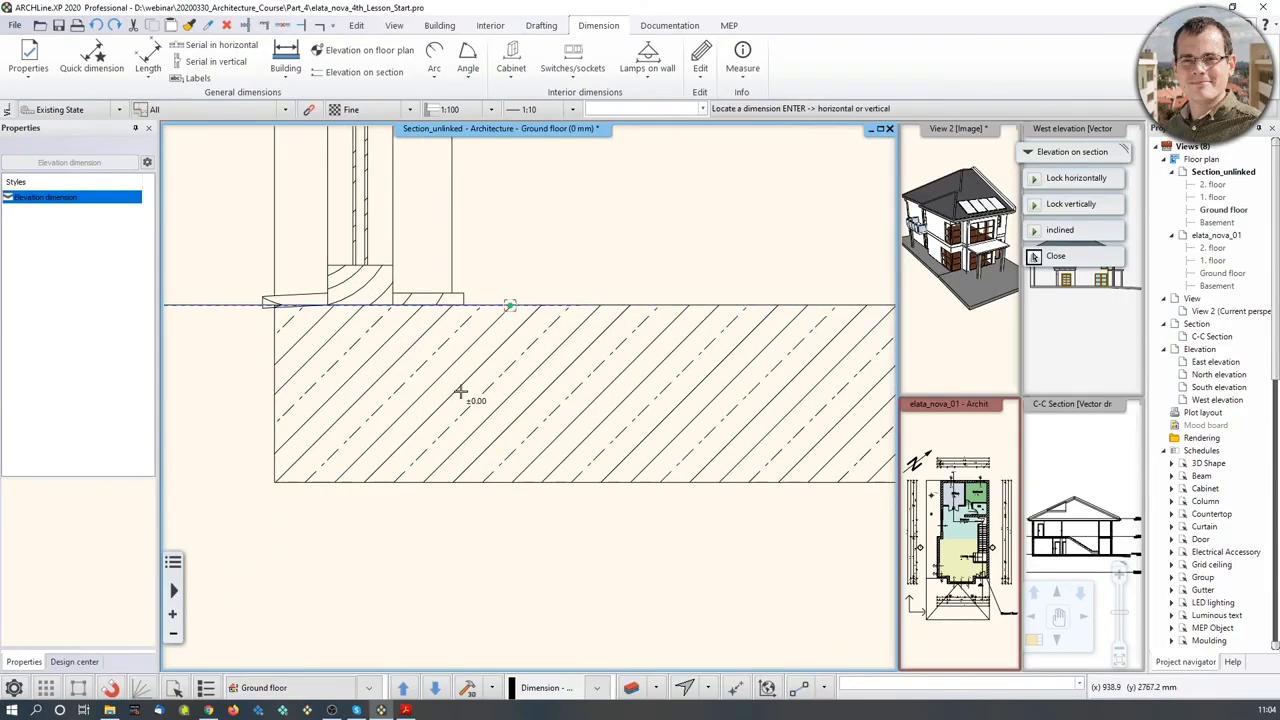
pyautogui.scroll(-4, 457, 391)
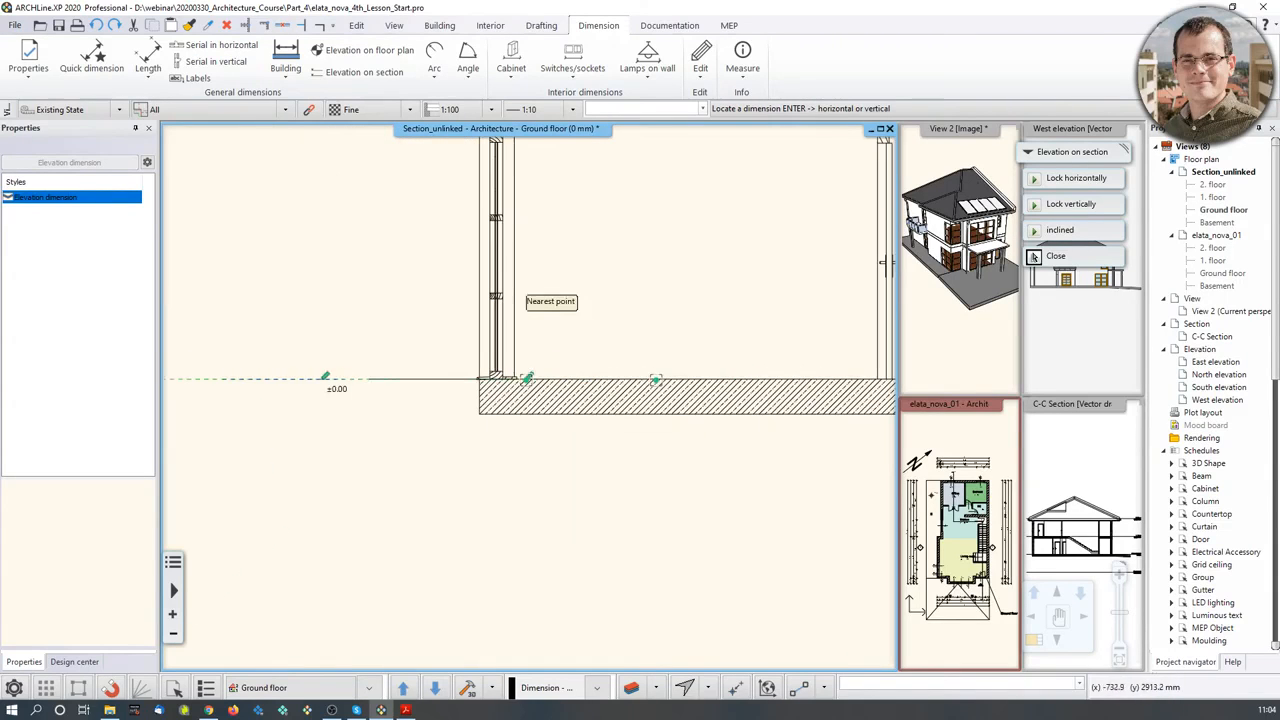
pyautogui.moveTo(335, 376); pyautogui.dragTo(493, 403, button='middle')
pyautogui.scroll(-2, 493, 402)
pyautogui.click(450, 400)
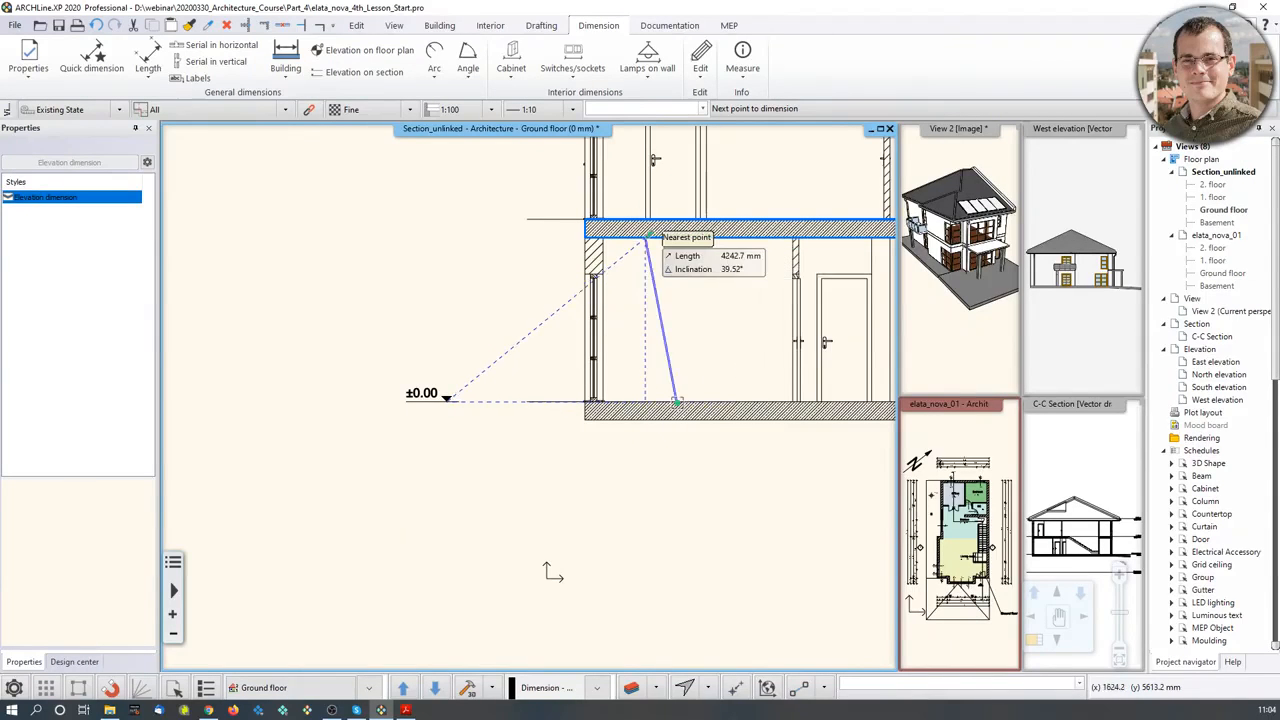
# Step: Add chained elevation marks for the intermediate slab's underside and top and for the upper-floor ceiling's underside
pyautogui.click(643, 238)
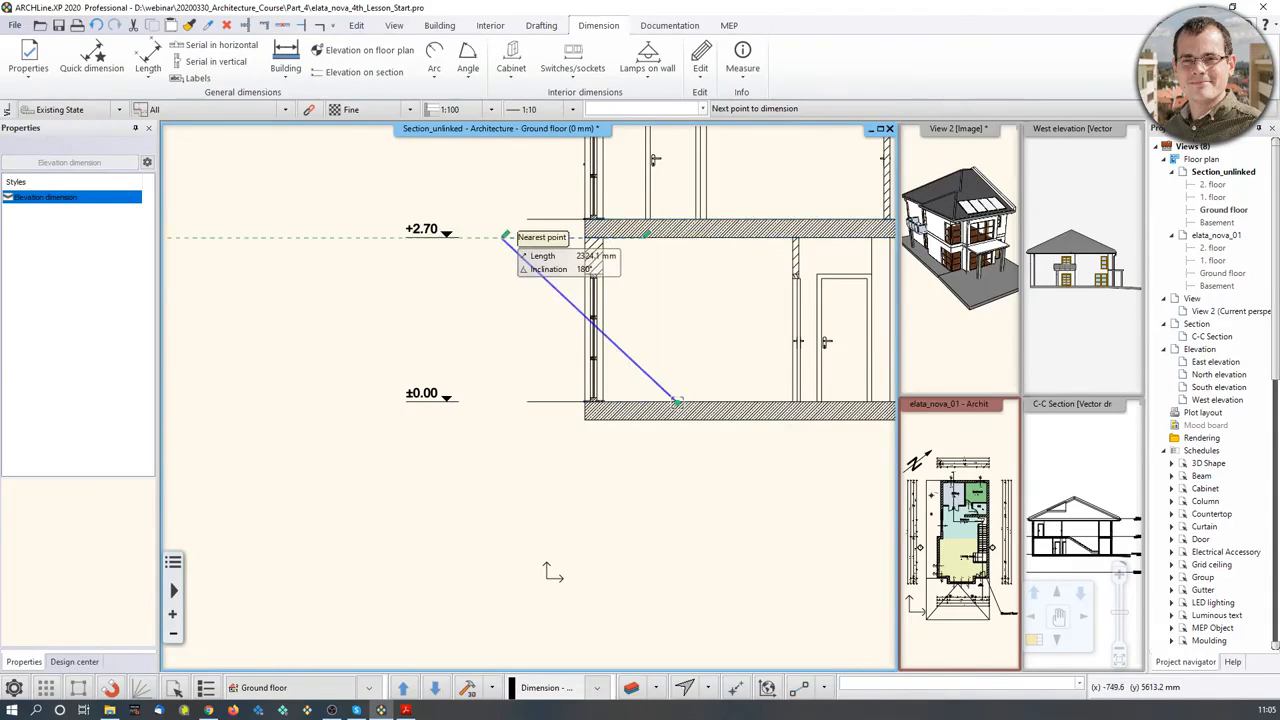
pyautogui.moveTo(515, 240); pyautogui.dragTo(491, 312, button='middle')
pyautogui.click(657, 291)
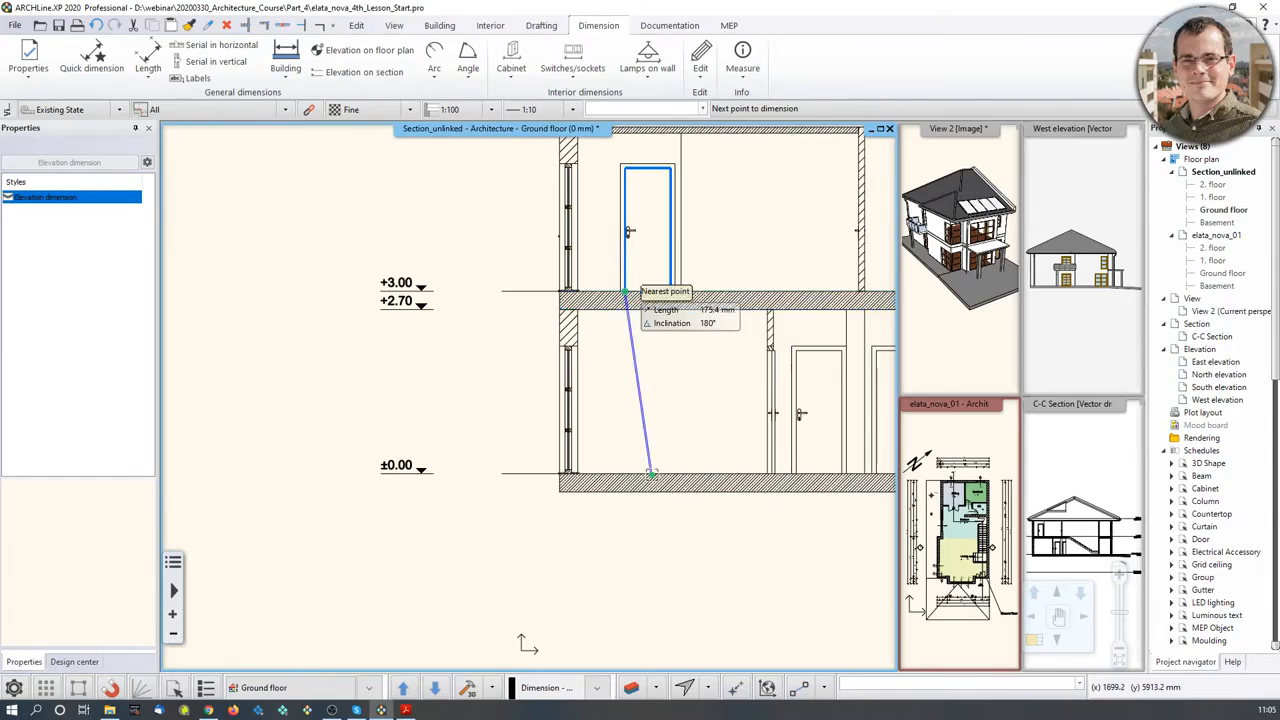
pyautogui.moveTo(640, 200); pyautogui.dragTo(640, 382, button='middle')
pyautogui.click(612, 313)
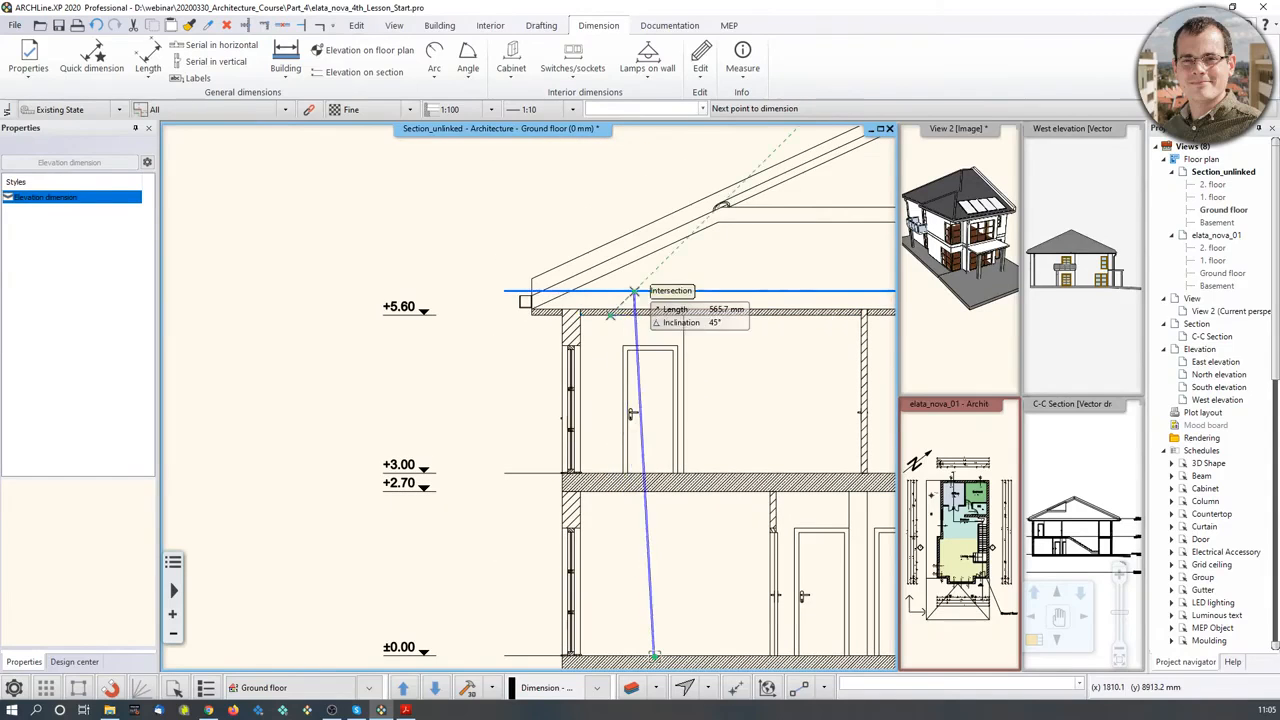
# Step: Add an elevation mark at the top of the upper ceiling slab, placing its text to the left of the +5.60 mark
pyautogui.rightClick(645, 309)
pyautogui.click(645, 309)
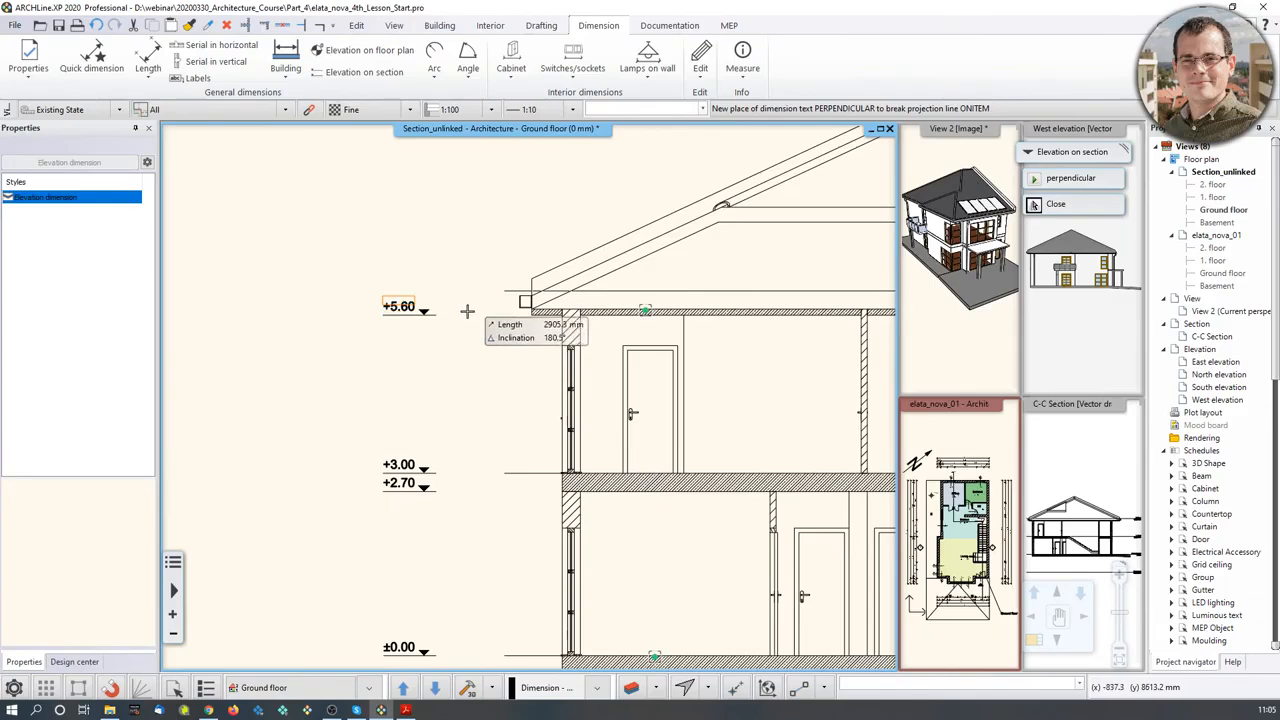
pyautogui.scroll(3, 399, 313)
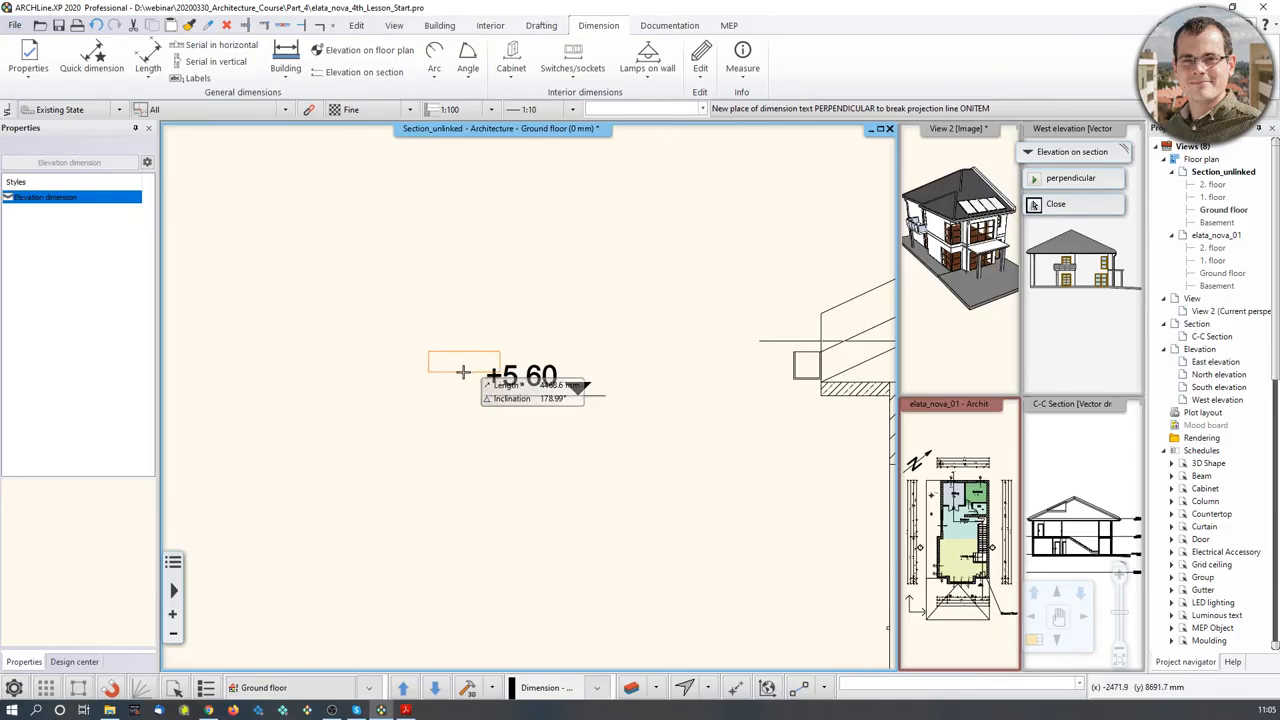
pyautogui.click(396, 374)
# Step: Add an elevation mark for the outer peak of the roof ridge, aligned above the other marks, and finish the elevation dimension
pyautogui.scroll(-1, 530, 400)
pyautogui.scroll(-3, 429, 500)
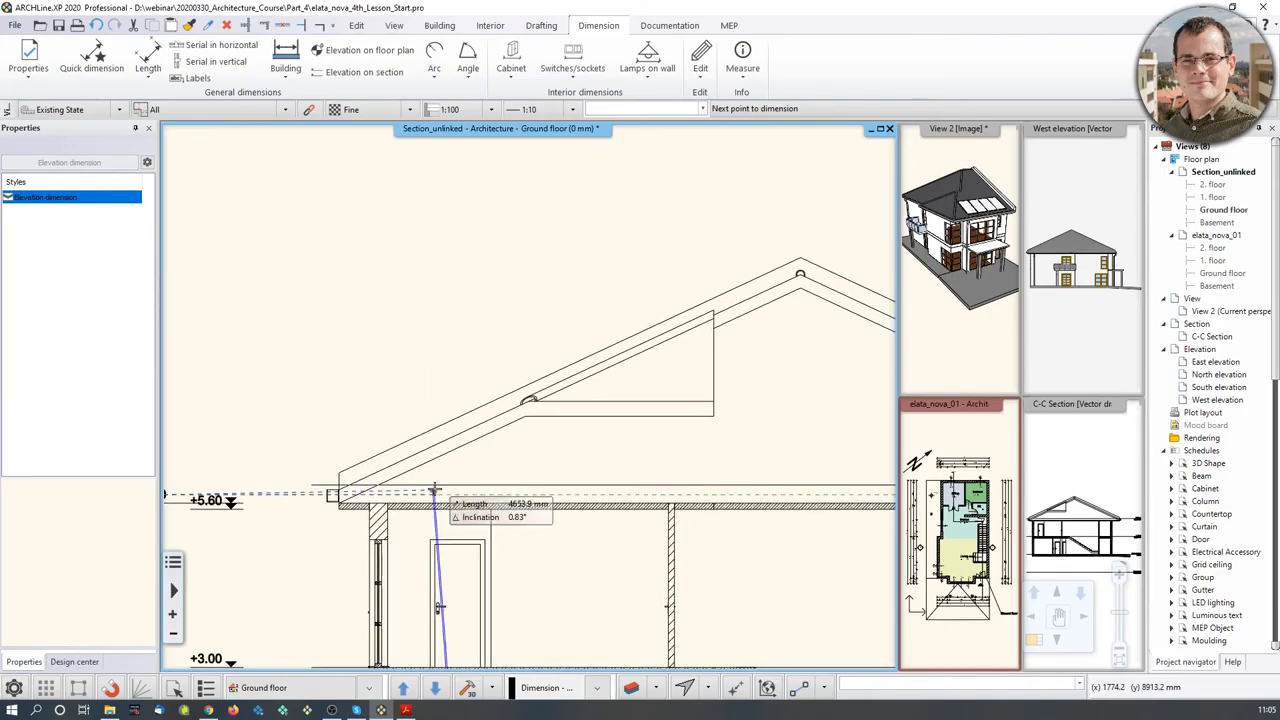
pyautogui.scroll(3, 591, 327)
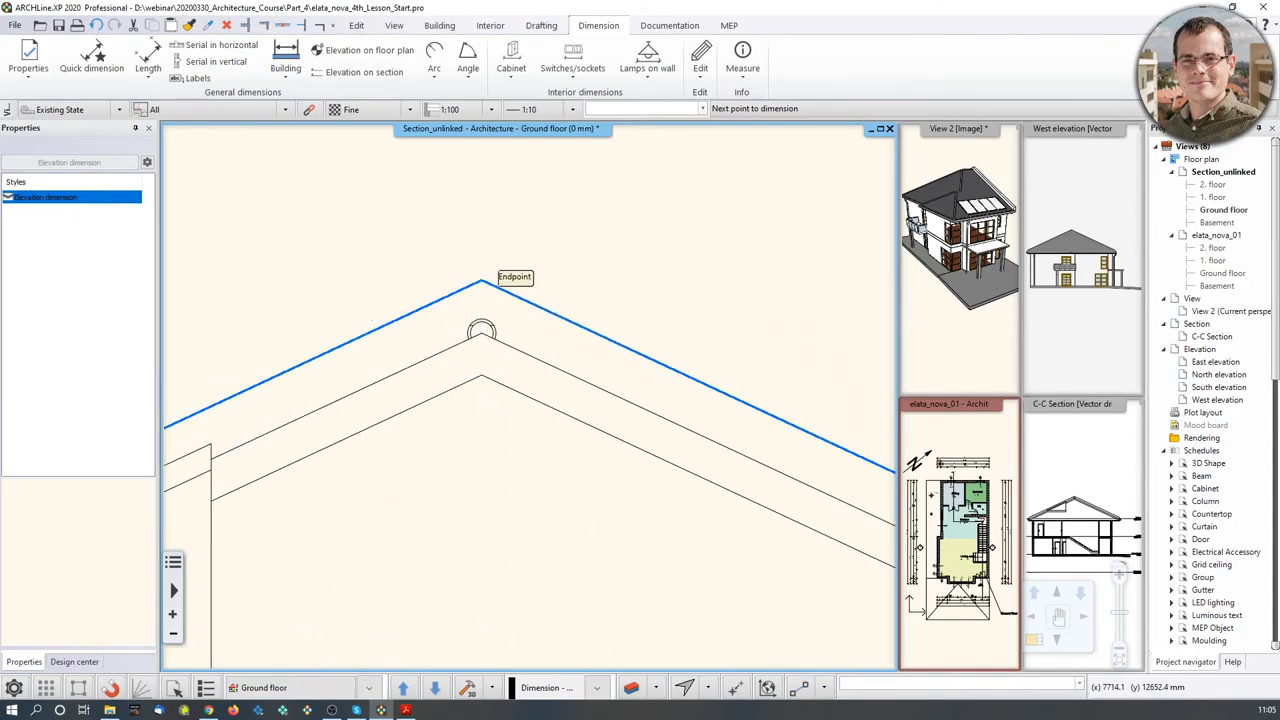
pyautogui.scroll(-3, 466, 349)
pyautogui.rightClick(428, 383)
pyautogui.scroll(-4, 421, 412)
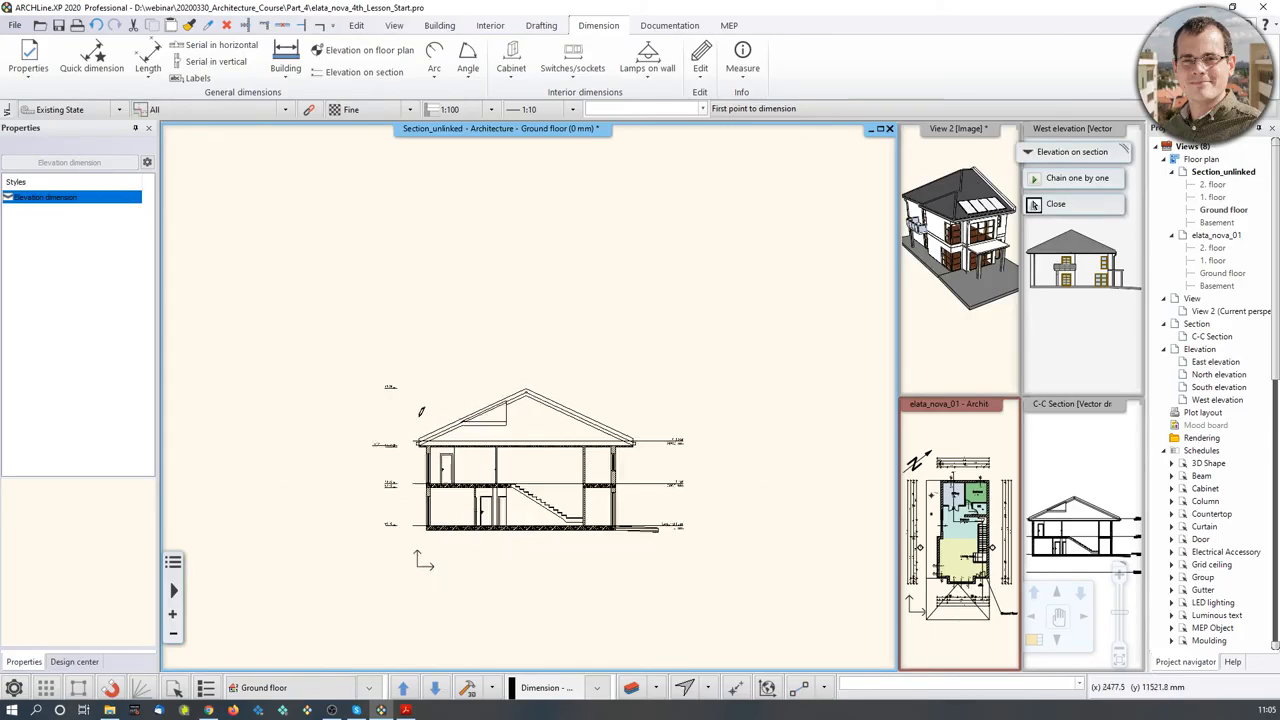
pyautogui.moveTo(420, 422); pyautogui.dragTo(445, 328, button='middle')
pyautogui.press('Escape')
# Step: Start a Serial in horizontal dimension across the ground-floor exterior wall's thickness at the ±0.00 mark side, placing its line below the ground slab
pyautogui.scroll(3, 445, 392)
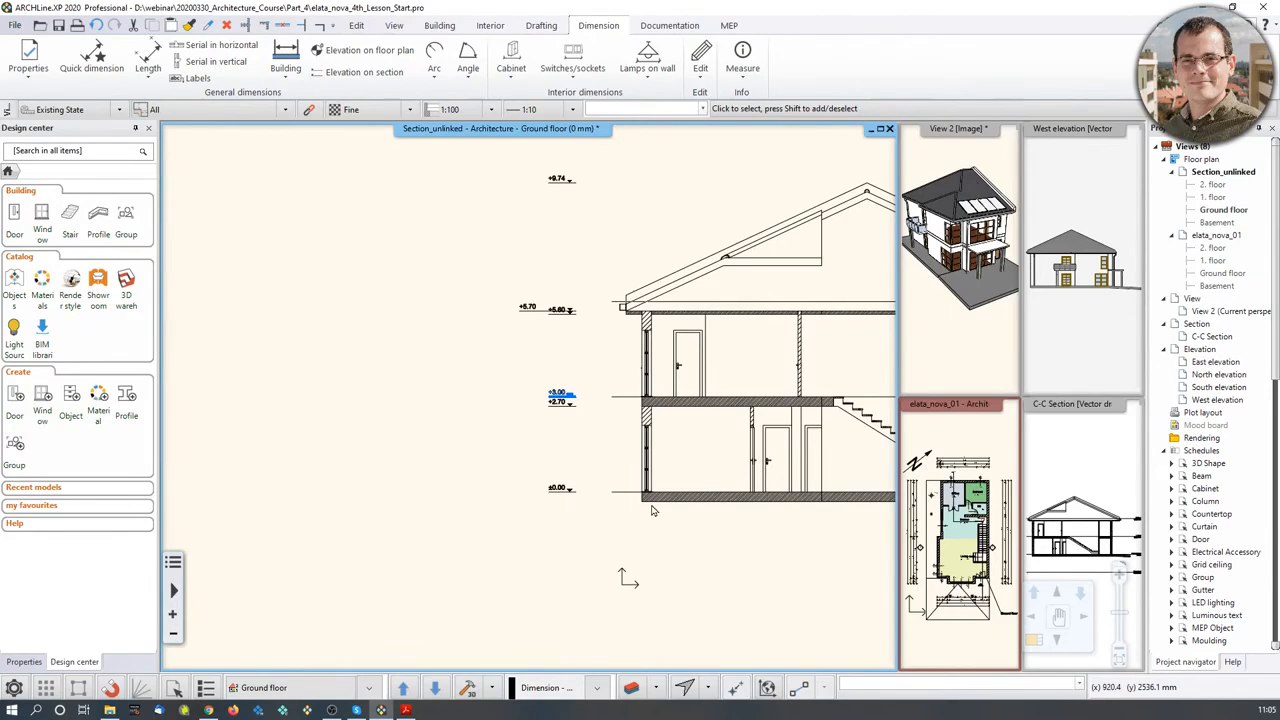
pyautogui.scroll(3, 640, 503)
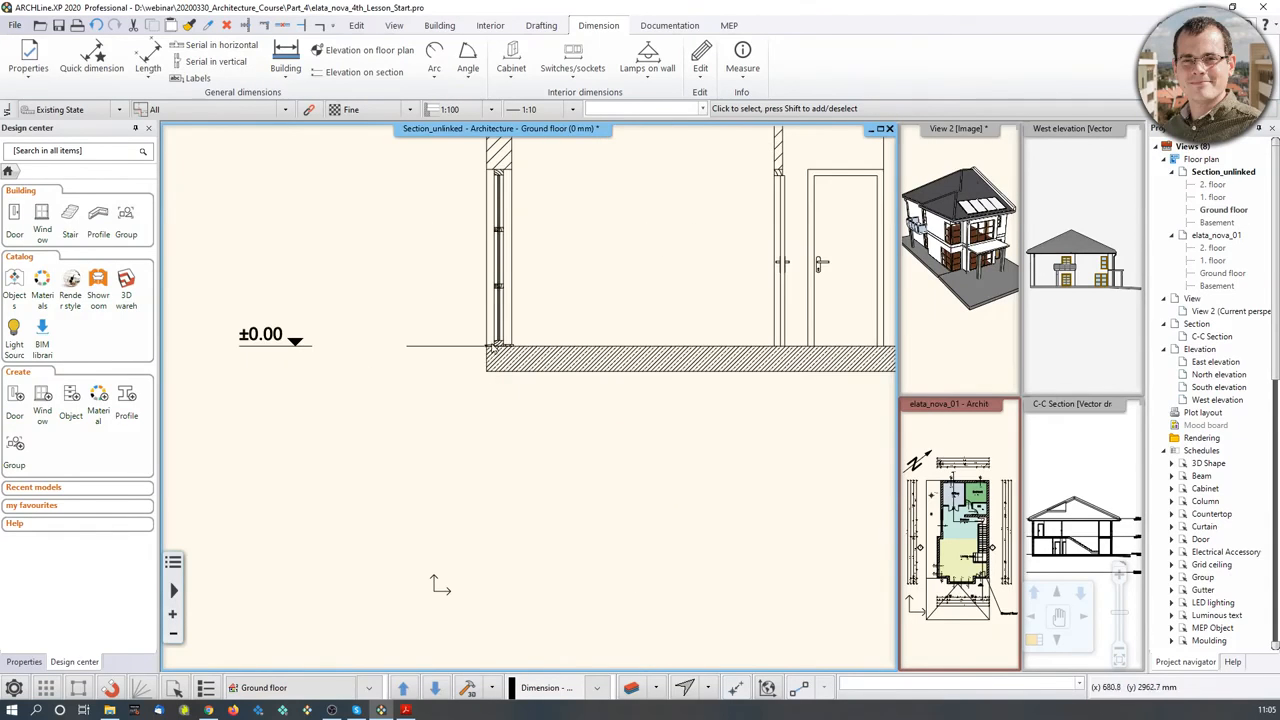
pyautogui.moveTo(664, 339); pyautogui.dragTo(614, 445, button='middle')
pyautogui.moveTo(690, 403); pyautogui.dragTo(500, 422, button='middle')
pyautogui.scroll(-1, 492, 424)
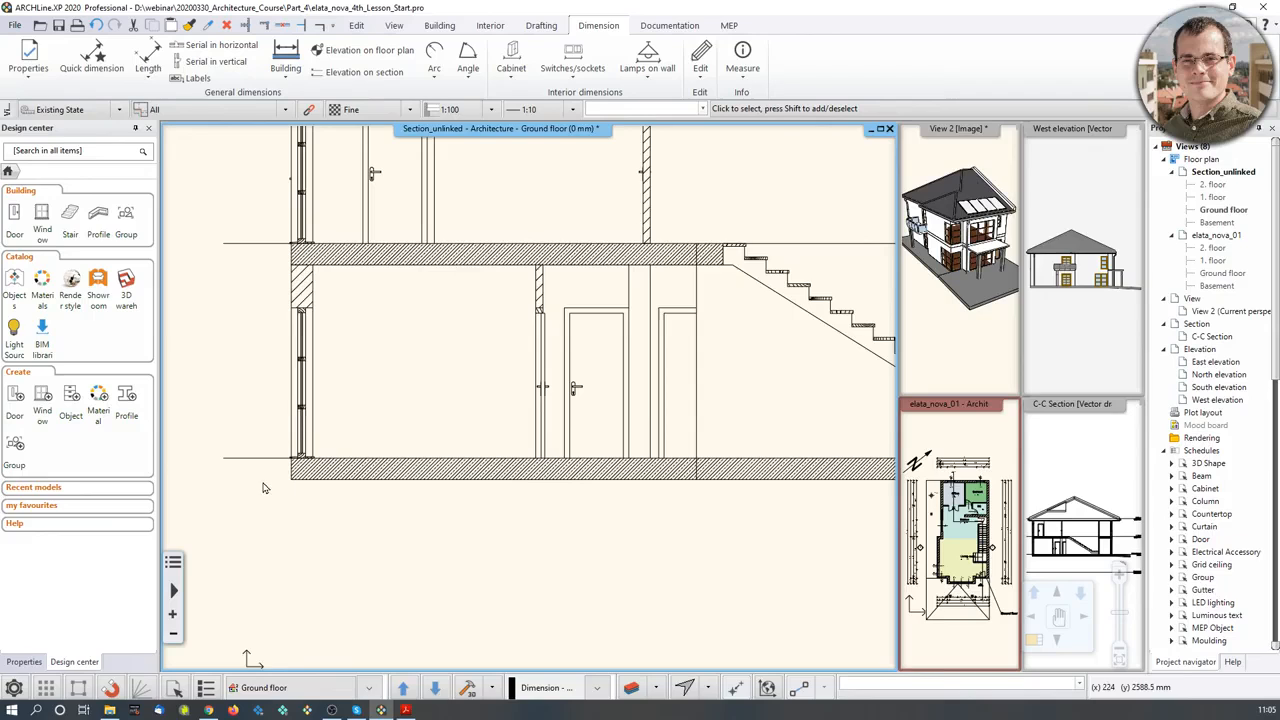
pyautogui.click(240, 50)
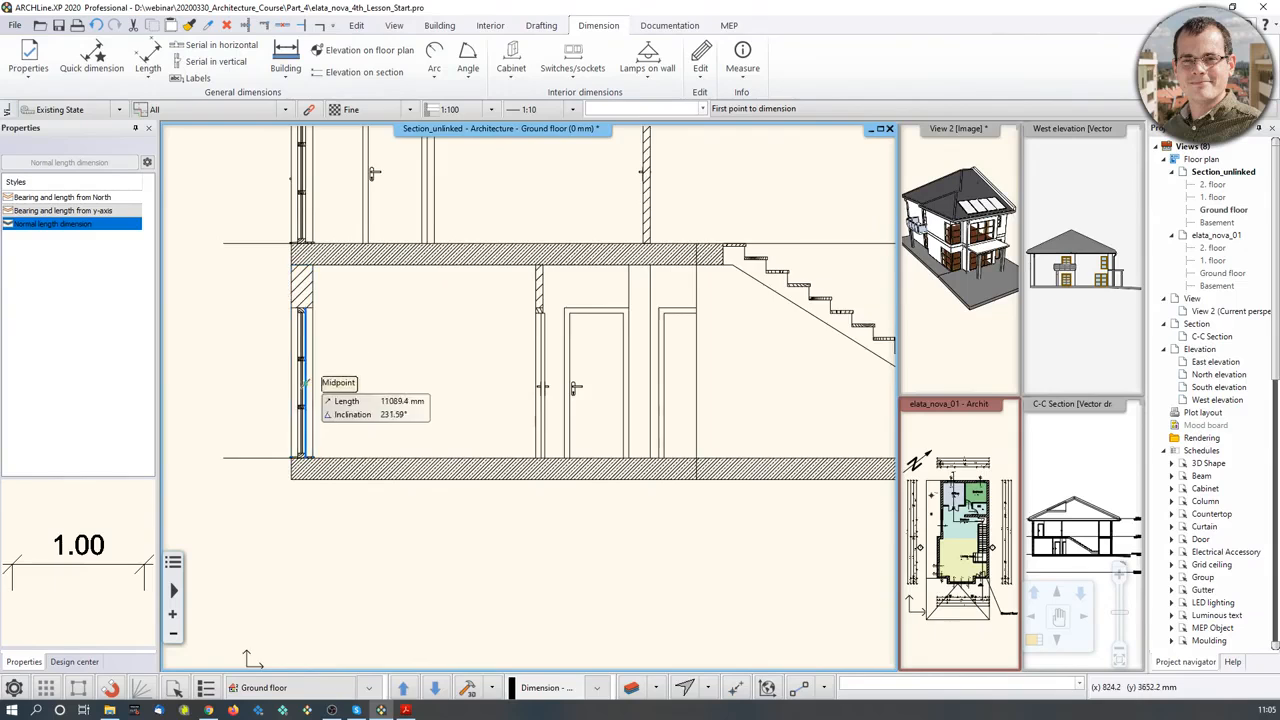
pyautogui.scroll(3, 451, 440)
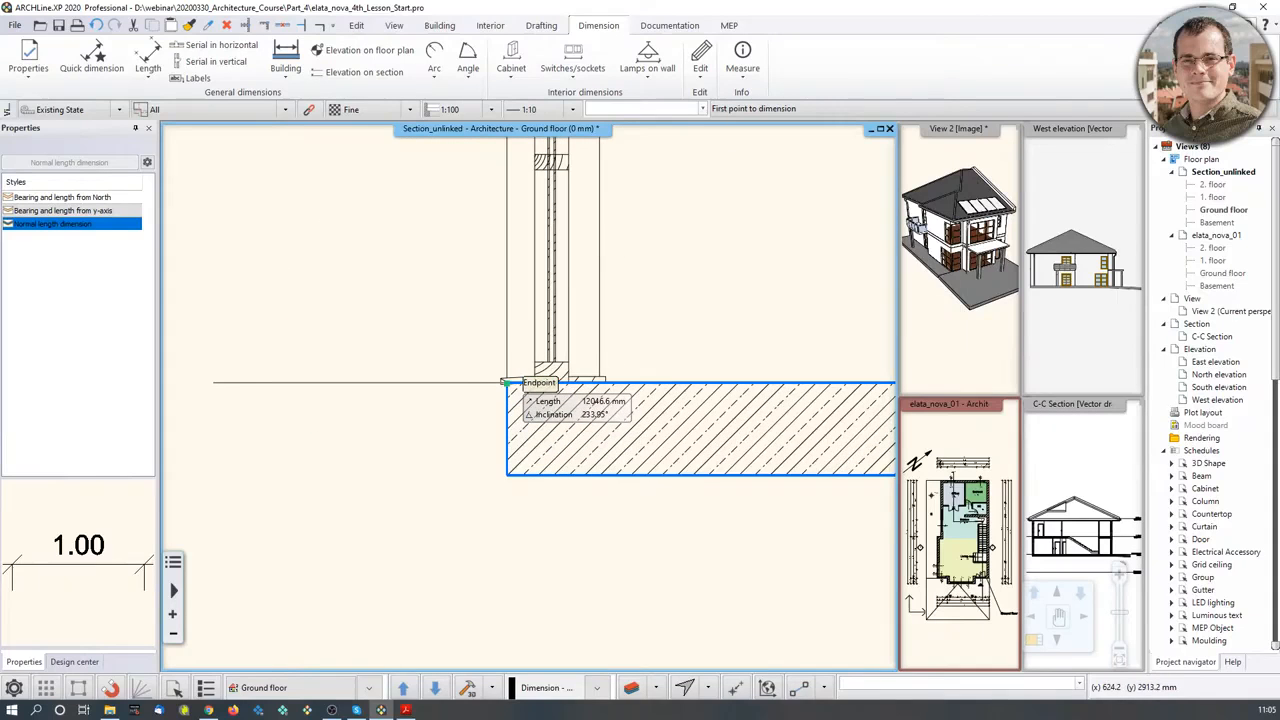
pyautogui.moveTo(538, 232); pyautogui.dragTo(516, 498, button='middle')
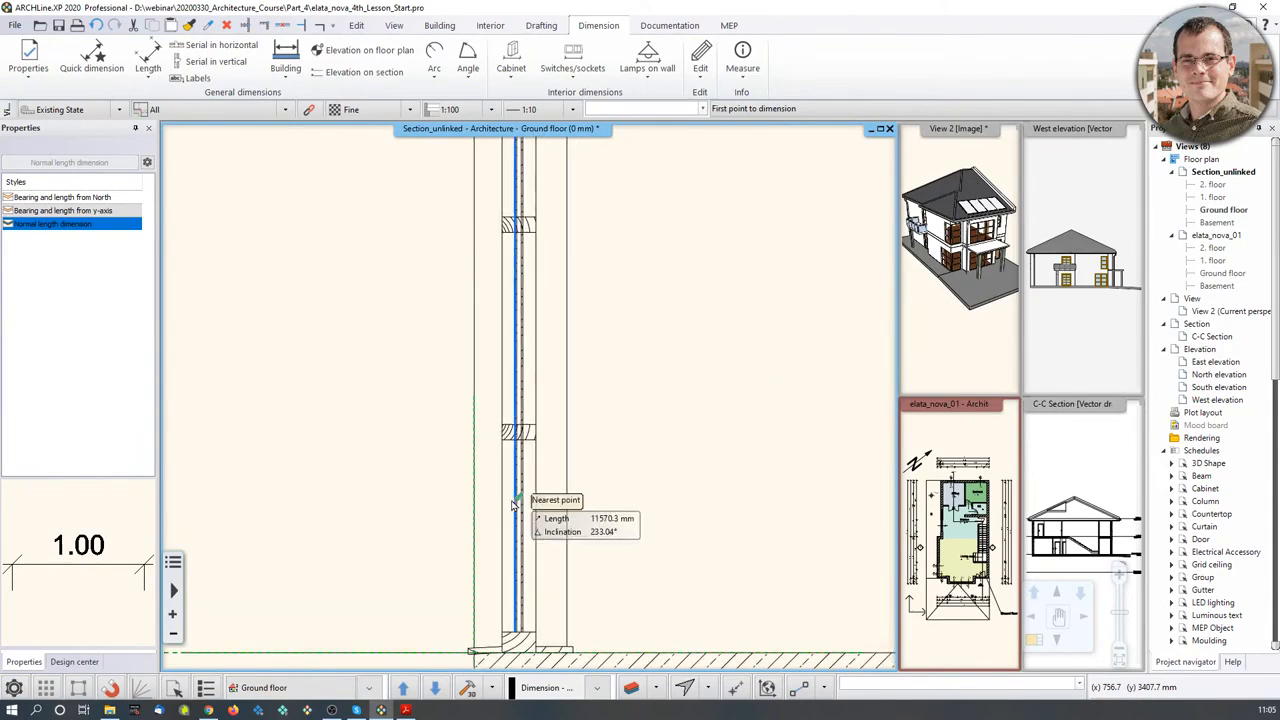
pyautogui.scroll(-2, 515, 480)
pyautogui.scroll(2, 525, 470)
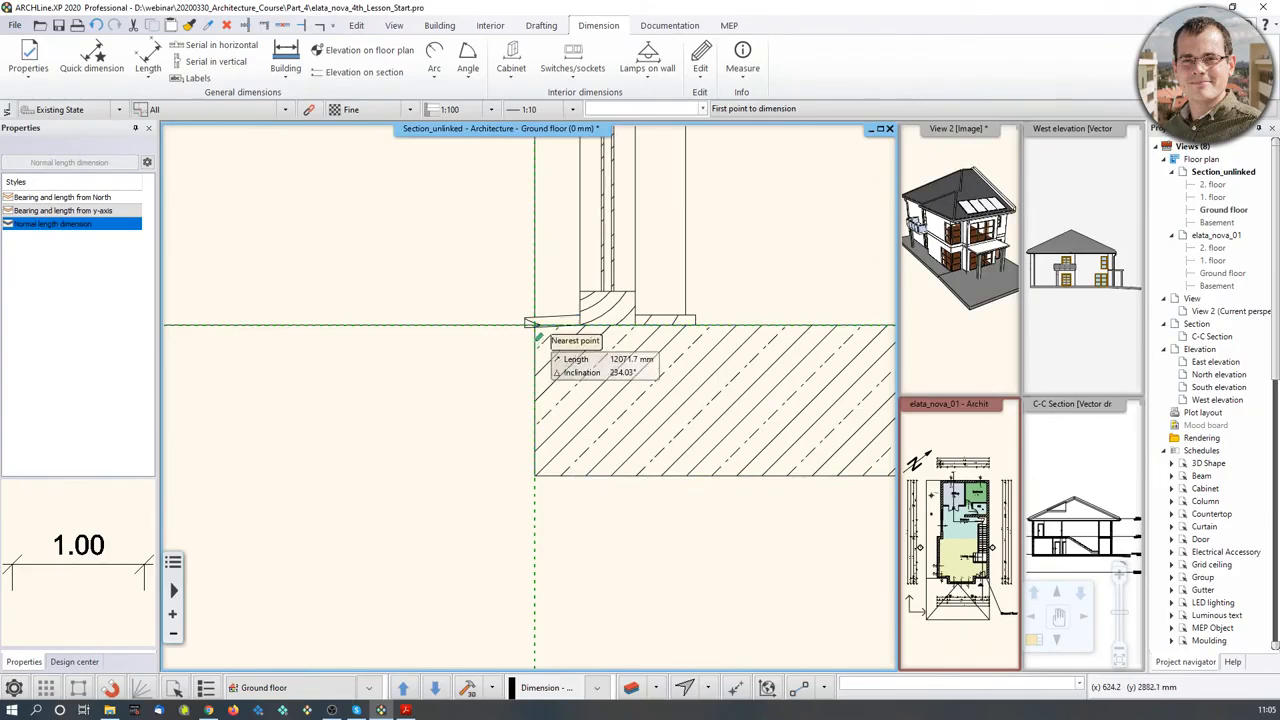
pyautogui.click(532, 325)
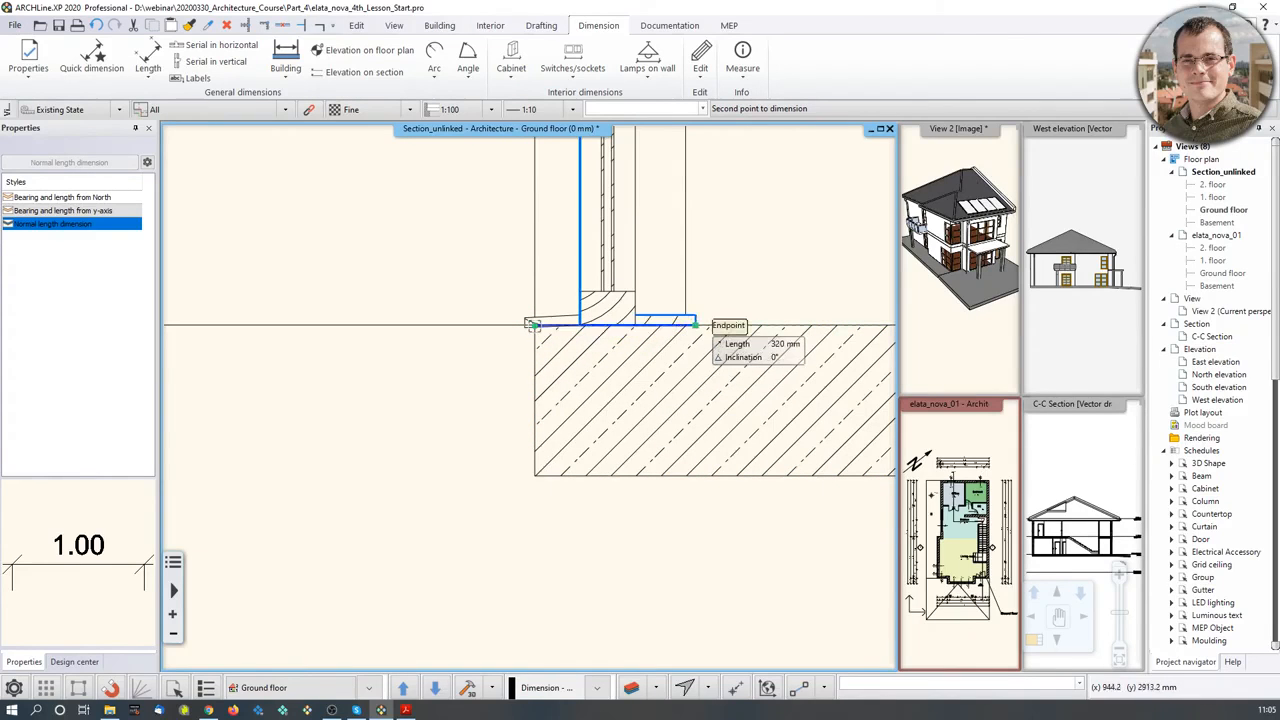
pyautogui.click(696, 323)
pyautogui.scroll(-2, 530, 400)
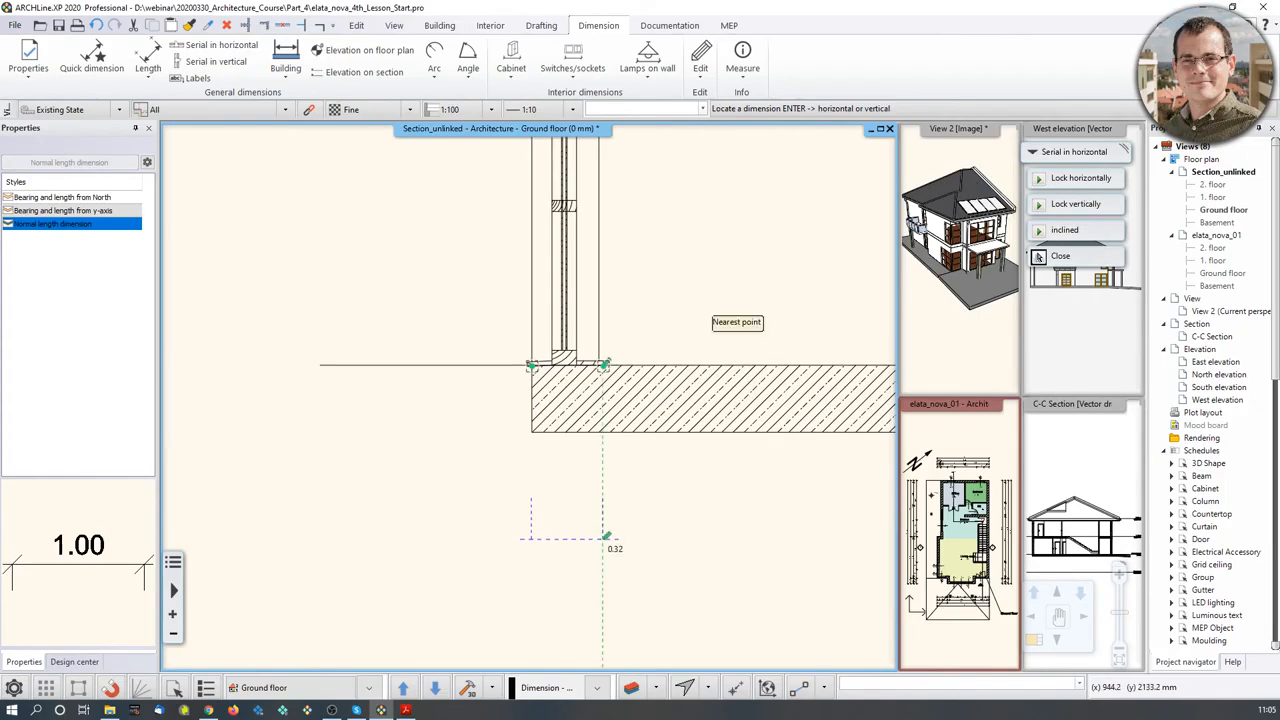
pyautogui.click(684, 515)
# Step: Extend the chain to both faces of the first ground-floor partition, placing the partition's thickness text below the dimension line
pyautogui.scroll(3, 690, 510)
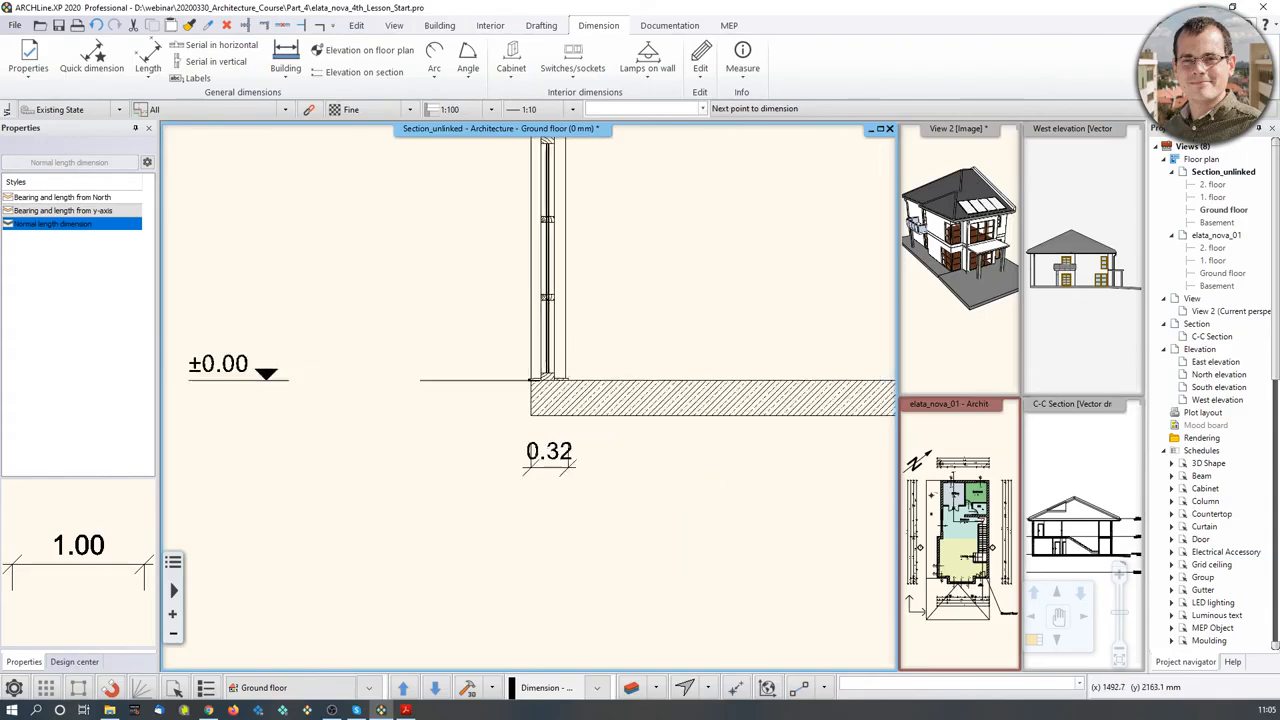
pyautogui.scroll(4, 807, 446)
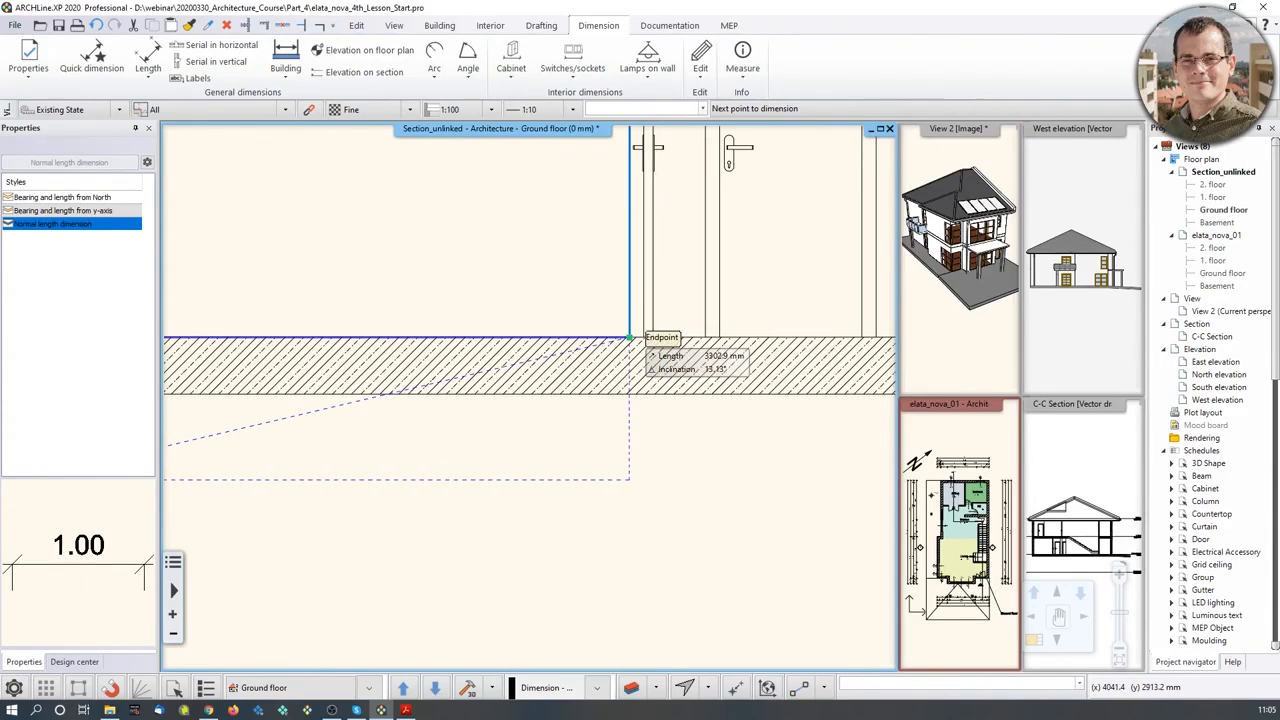
pyautogui.click(652, 338)
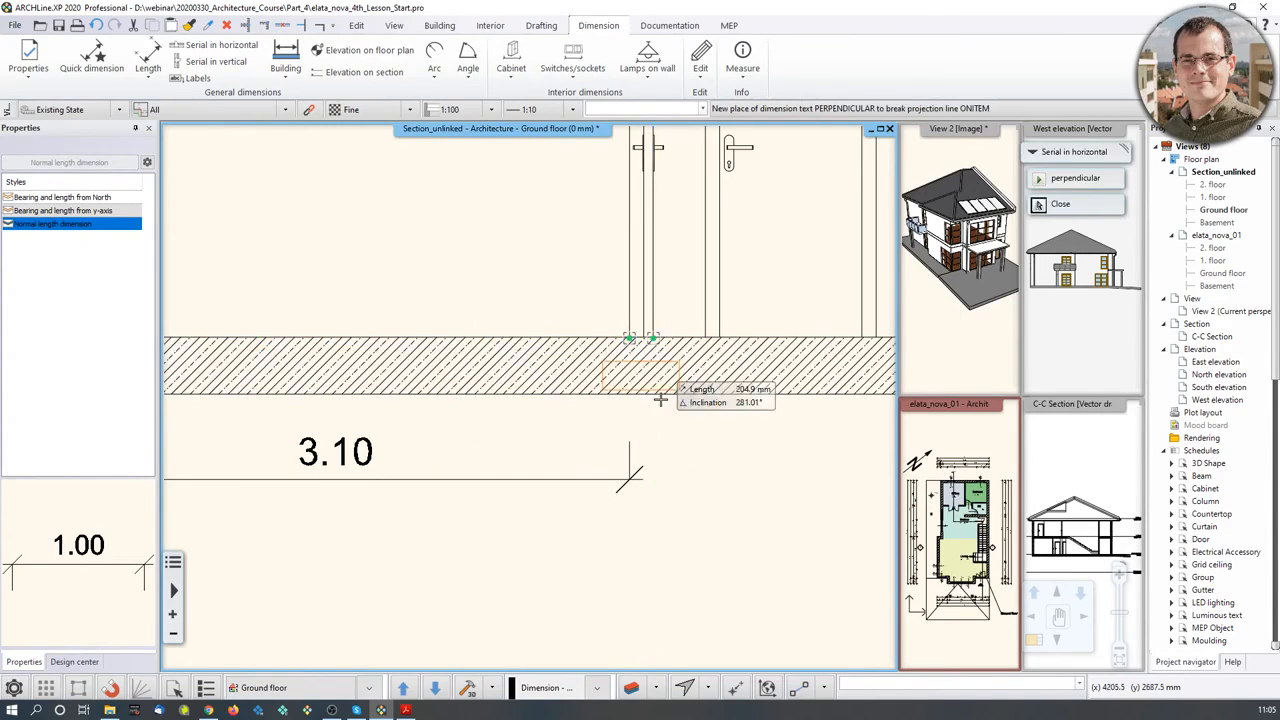
pyautogui.click(640, 543)
pyautogui.scroll(-2, 752, 434)
pyautogui.moveTo(731, 429); pyautogui.dragTo(533, 488, button='middle')
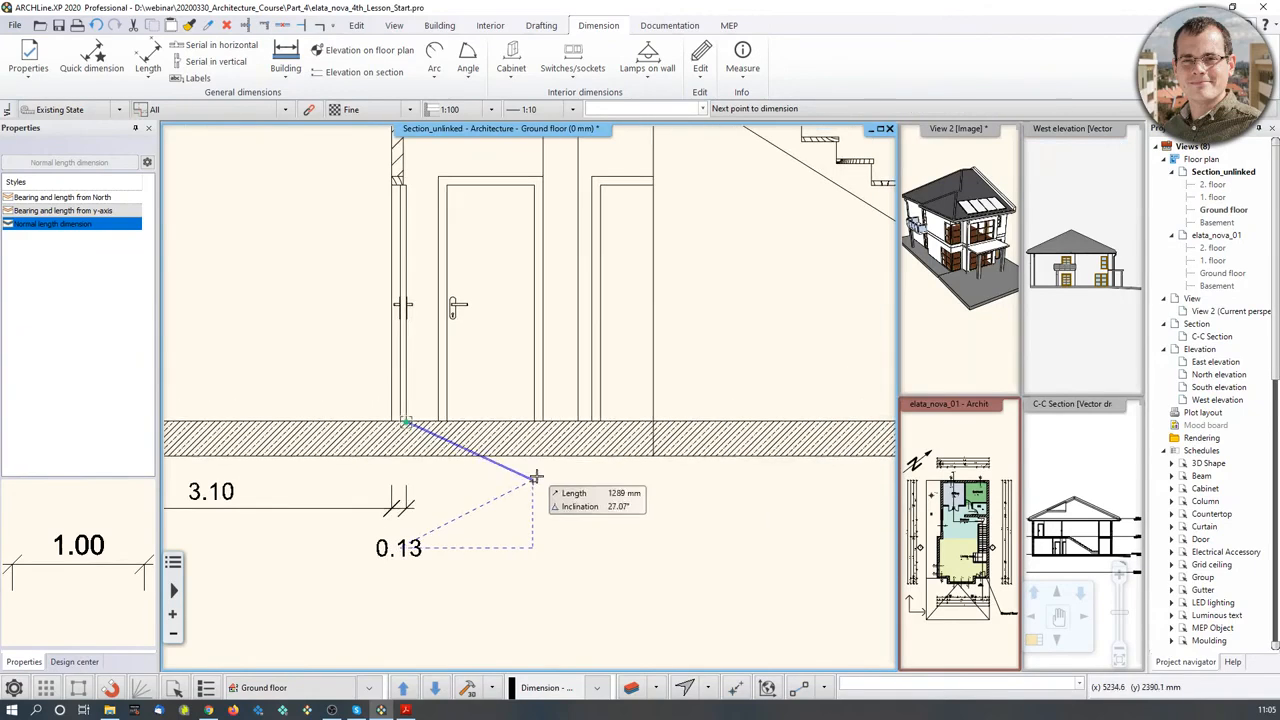
# Step: Extend the chain to the vertical line before the staircase and to the stair-side face of the wall beyond it
pyautogui.click(654, 422)
pyautogui.scroll(-2, 690, 390)
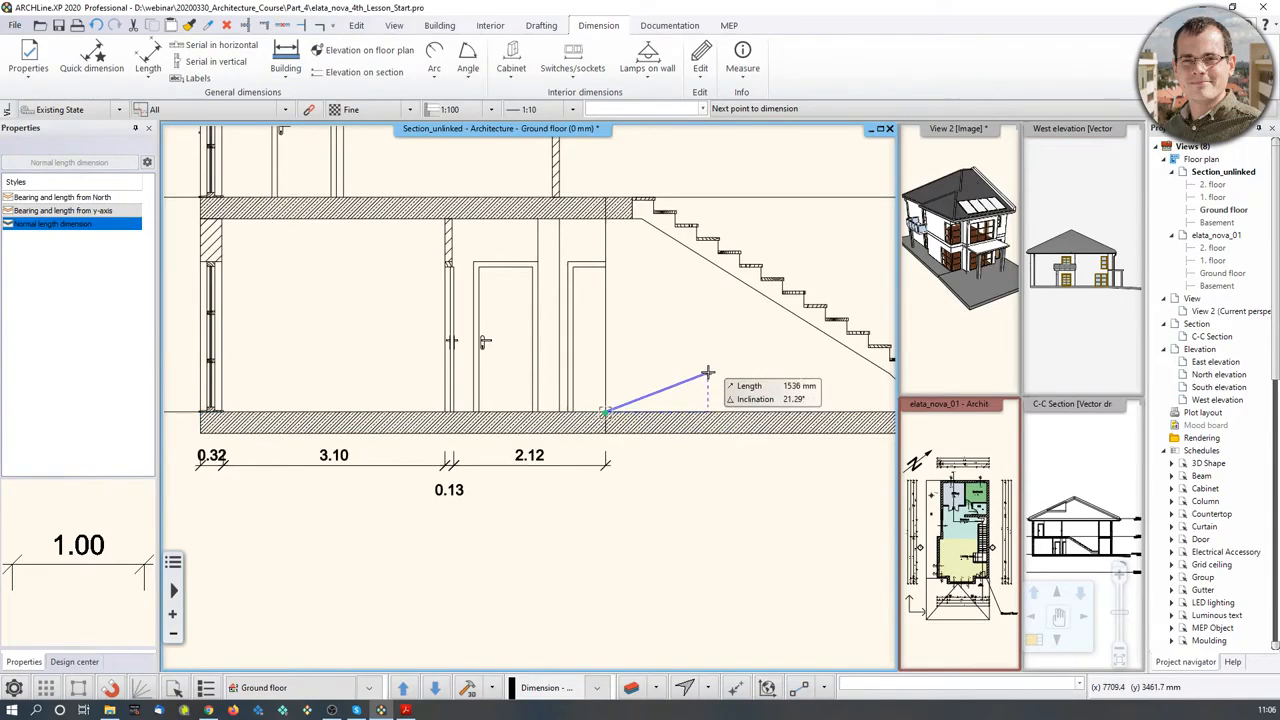
pyautogui.moveTo(708, 370); pyautogui.dragTo(517, 460, button='middle')
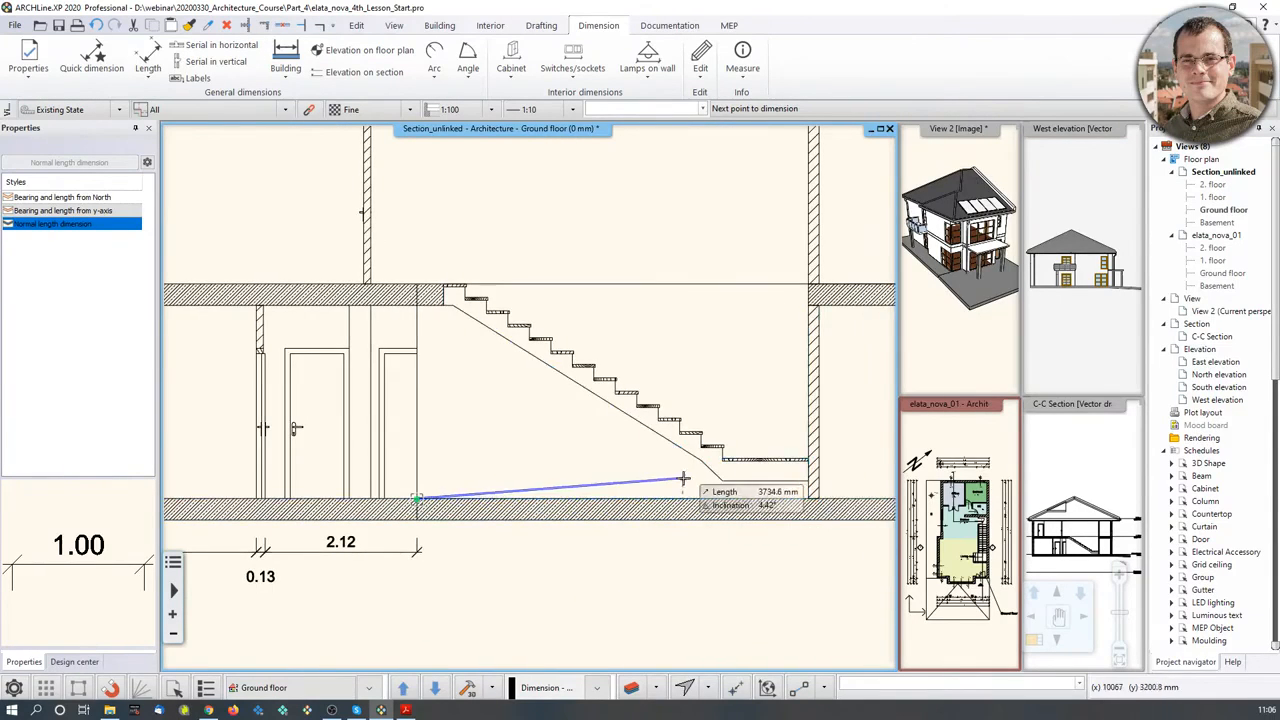
pyautogui.click(810, 304)
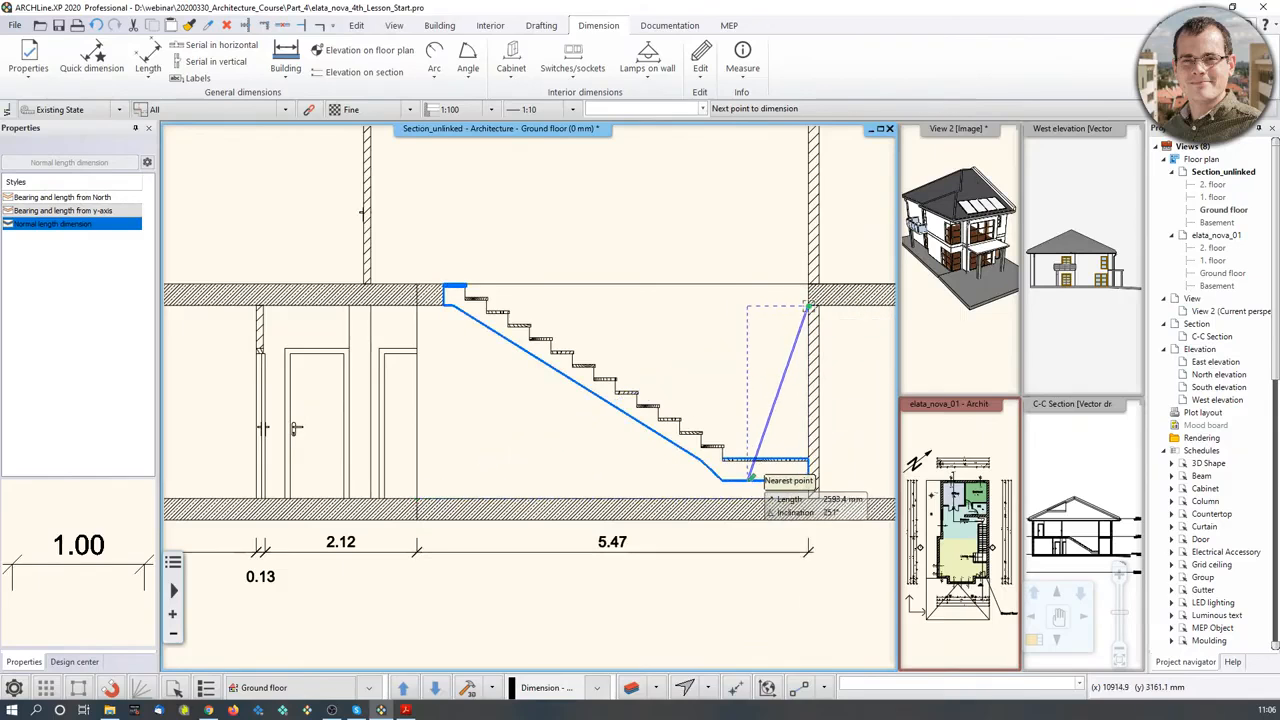
# Step: Dimension the thickness of the wall beside the stair landing and place its text below the dimension line
pyautogui.moveTo(812, 420); pyautogui.dragTo(406, 420, button='middle')
pyautogui.scroll(2, 412, 215)
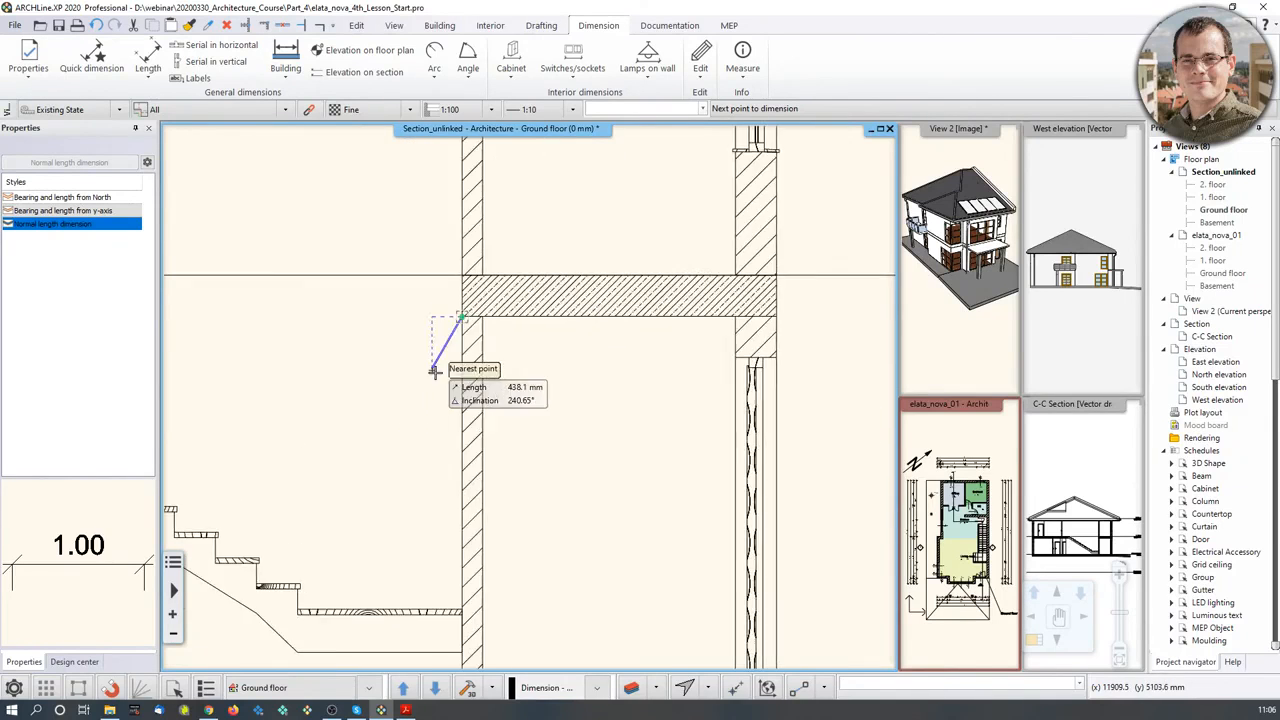
pyautogui.click(506, 404)
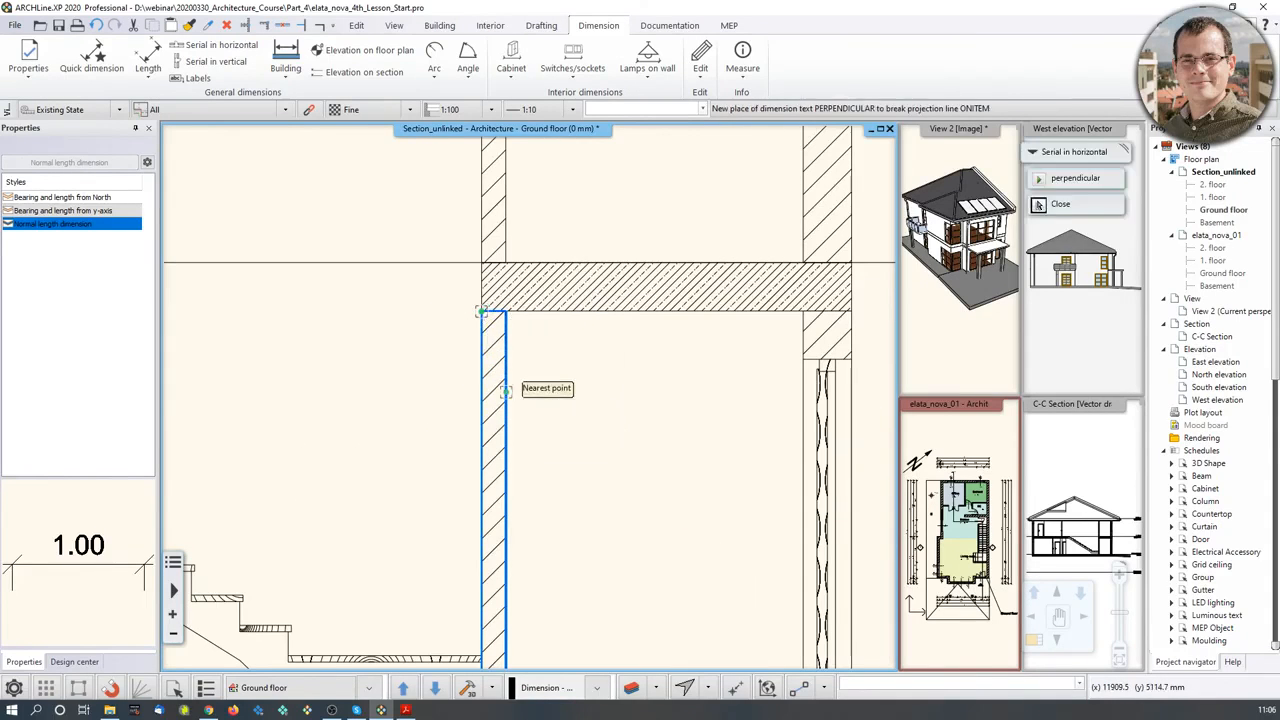
pyautogui.scroll(-2, 522, 390)
pyautogui.moveTo(521, 618); pyautogui.dragTo(523, 509, button='middle')
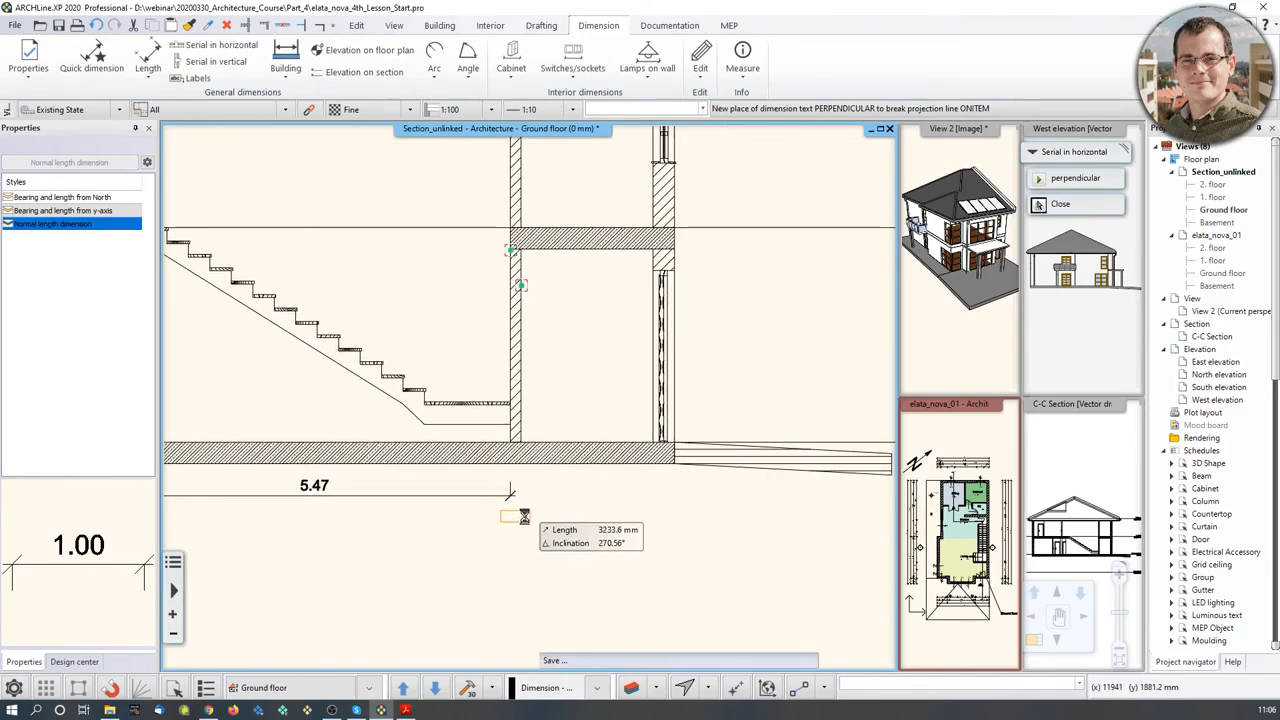
pyautogui.click(553, 446)
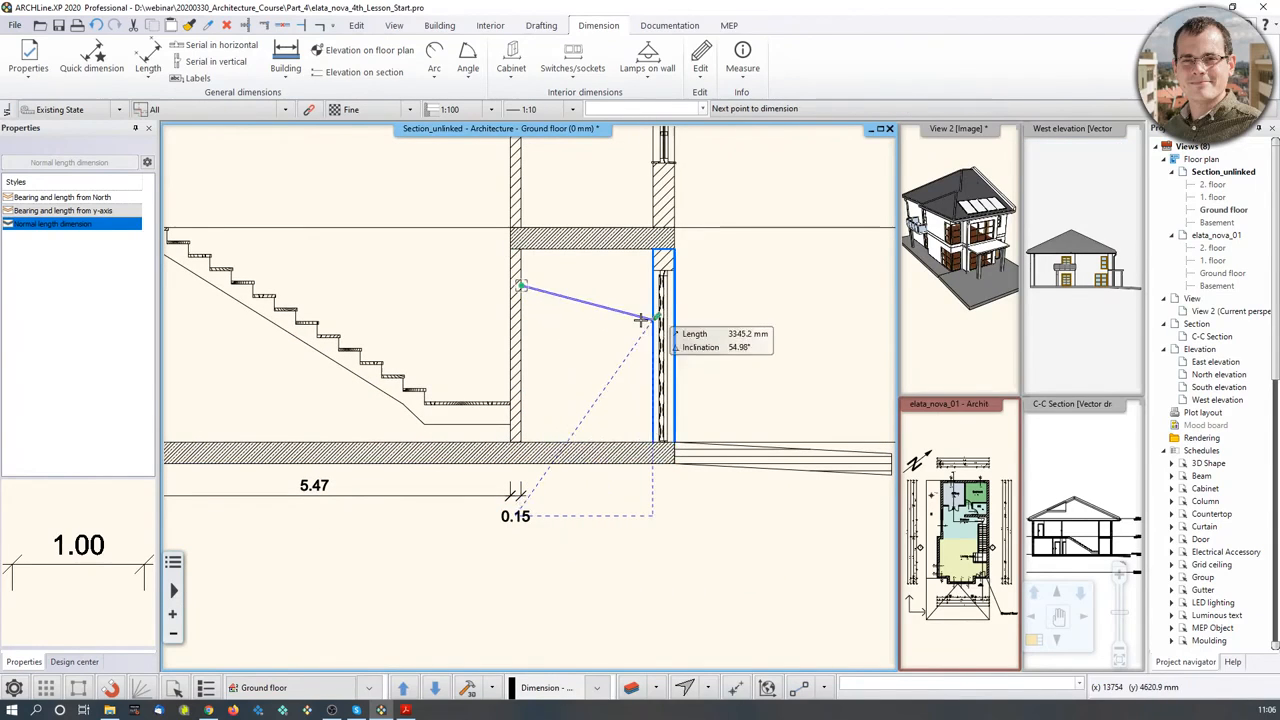
# Step: Extend the chain to the far exterior wall's inner and outer faces, place the thickness text below the line, and end the dimensioning
pyautogui.click(656, 271)
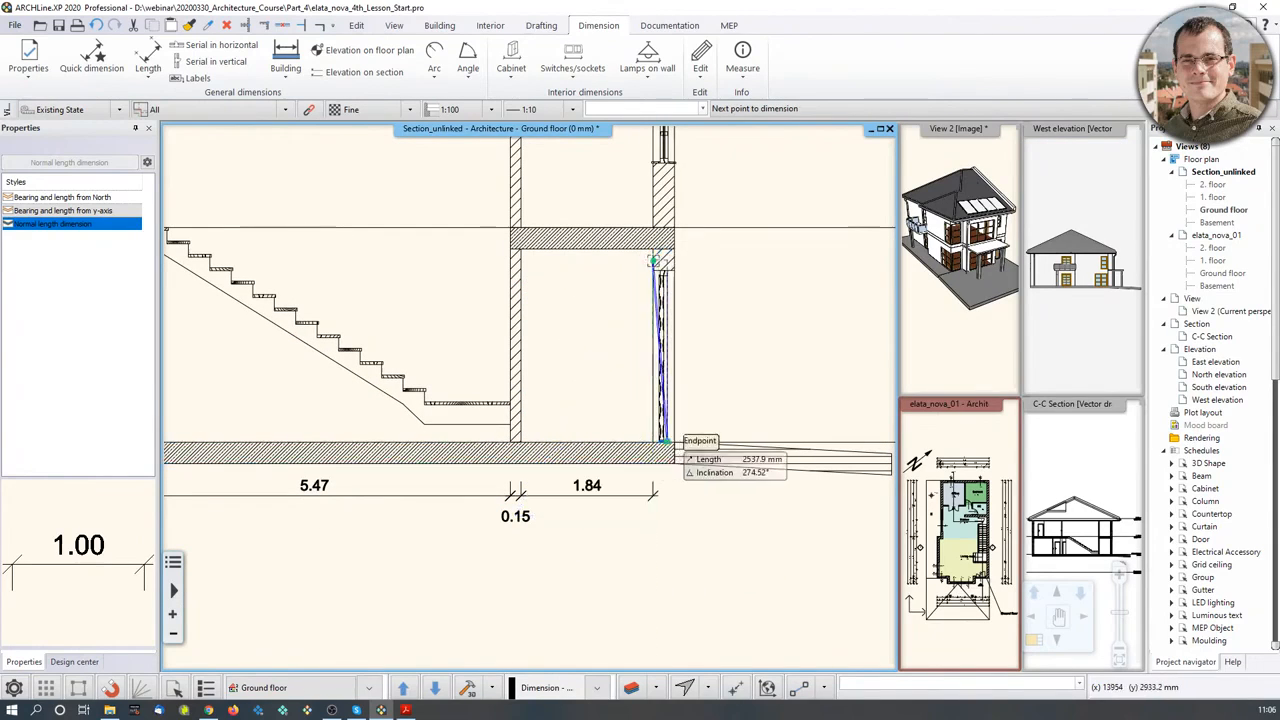
pyautogui.scroll(3, 674, 263)
pyautogui.click(521, 382)
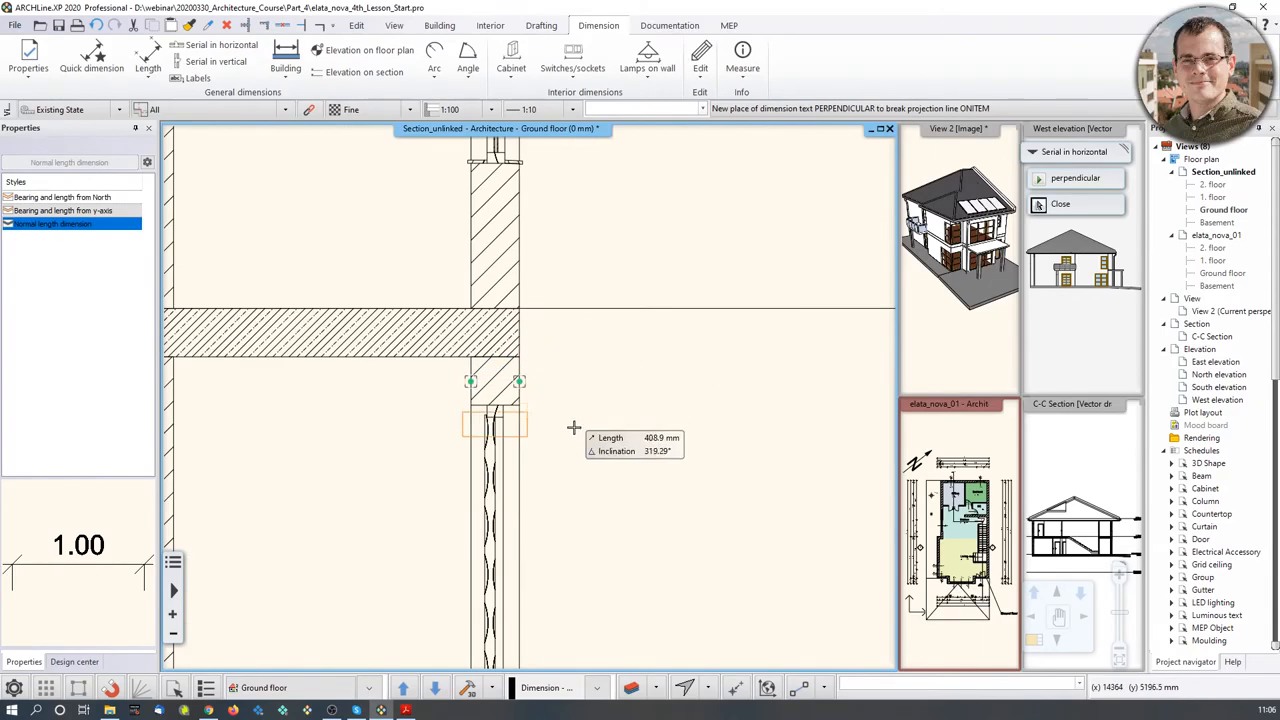
pyautogui.scroll(-4, 578, 434)
pyautogui.click(518, 578)
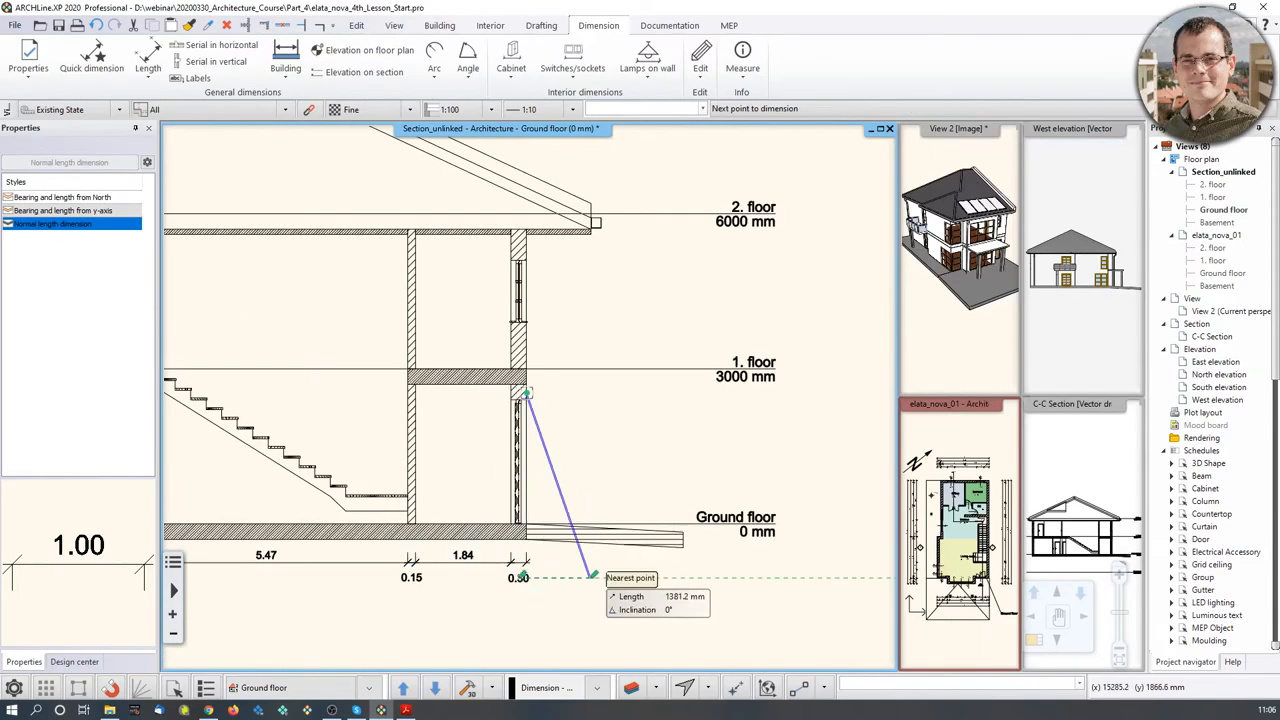
pyautogui.press('Escape')
pyautogui.scroll(-5, 610, 566)
pyautogui.press('Escape')
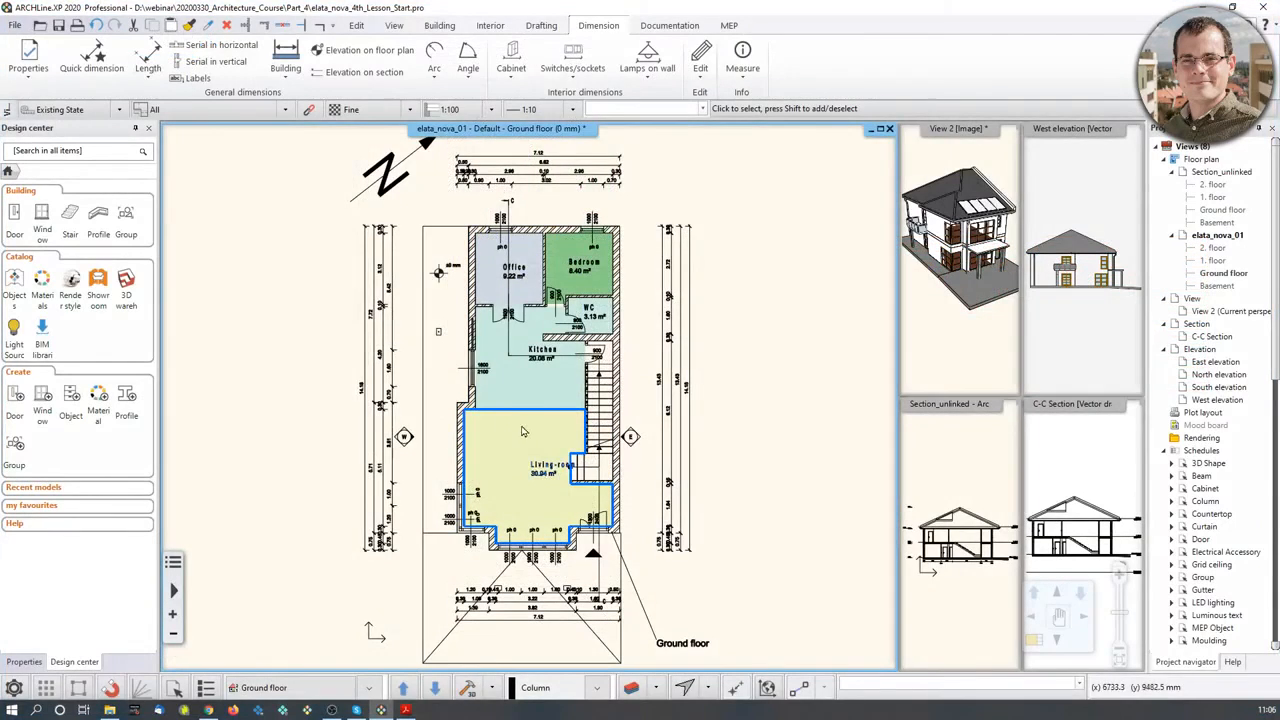
# Step: Start placing a schedule on the ground floor plan, choosing the Door type and Door Schedule under Architectural elements
pyautogui.scroll(3, 505, 449)
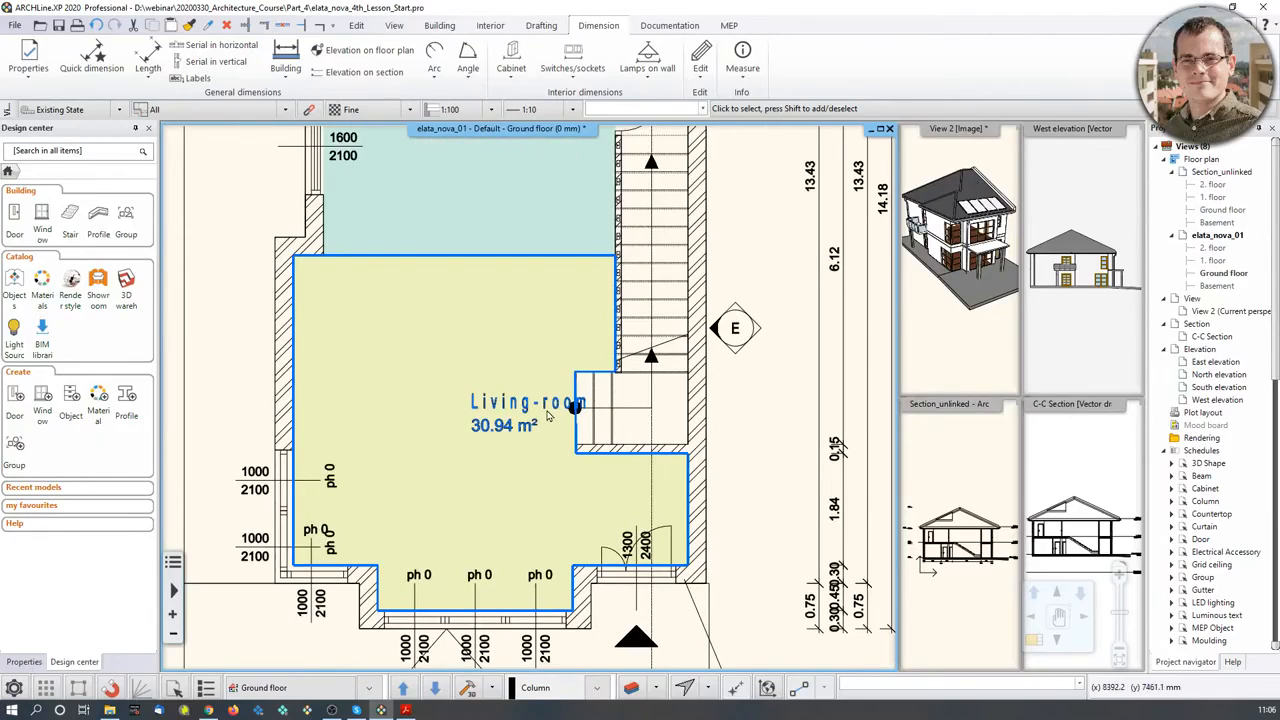
pyautogui.moveTo(521, 368); pyautogui.dragTo(512, 484, button='middle')
pyautogui.scroll(-2, 512, 484)
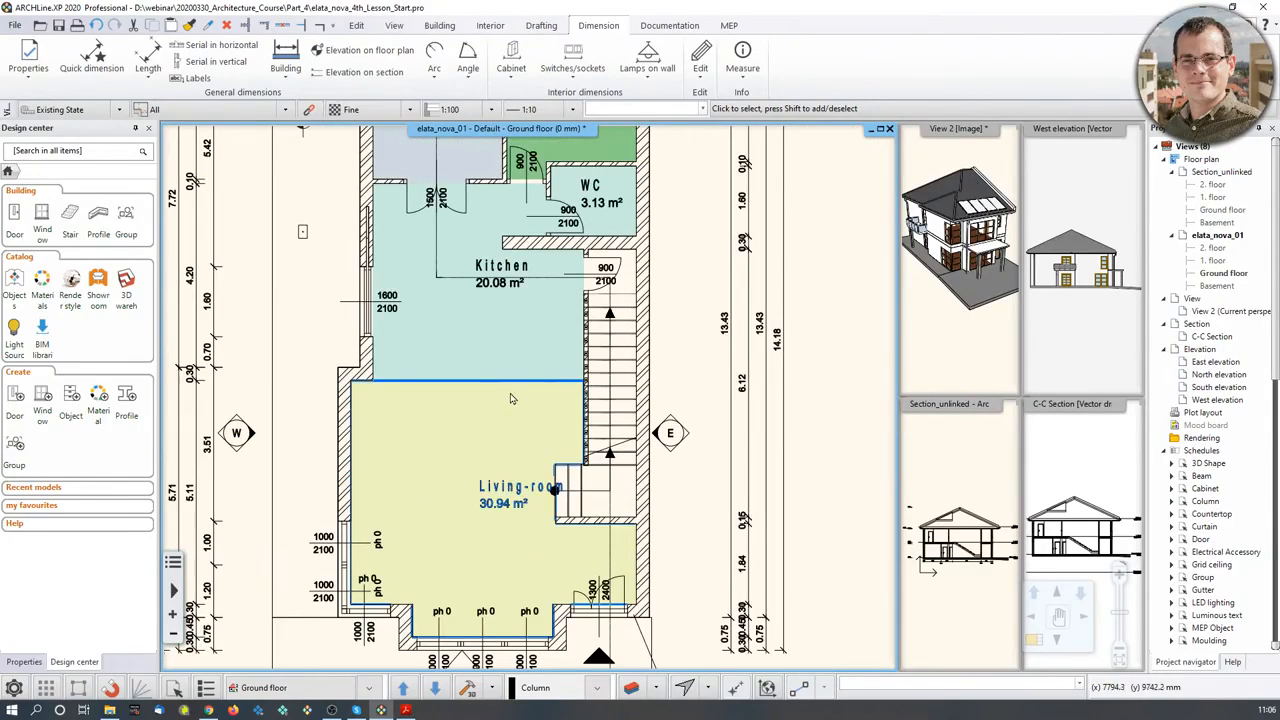
pyautogui.scroll(-3, 509, 398)
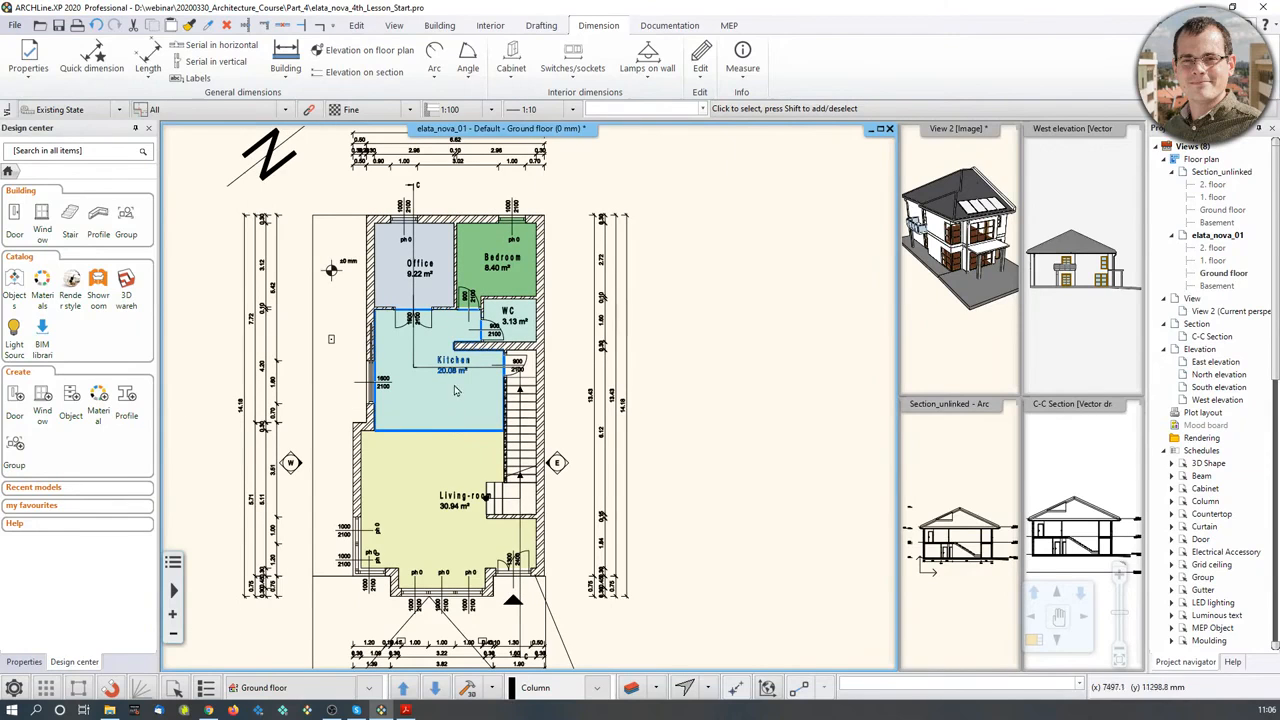
pyautogui.click(650, 28)
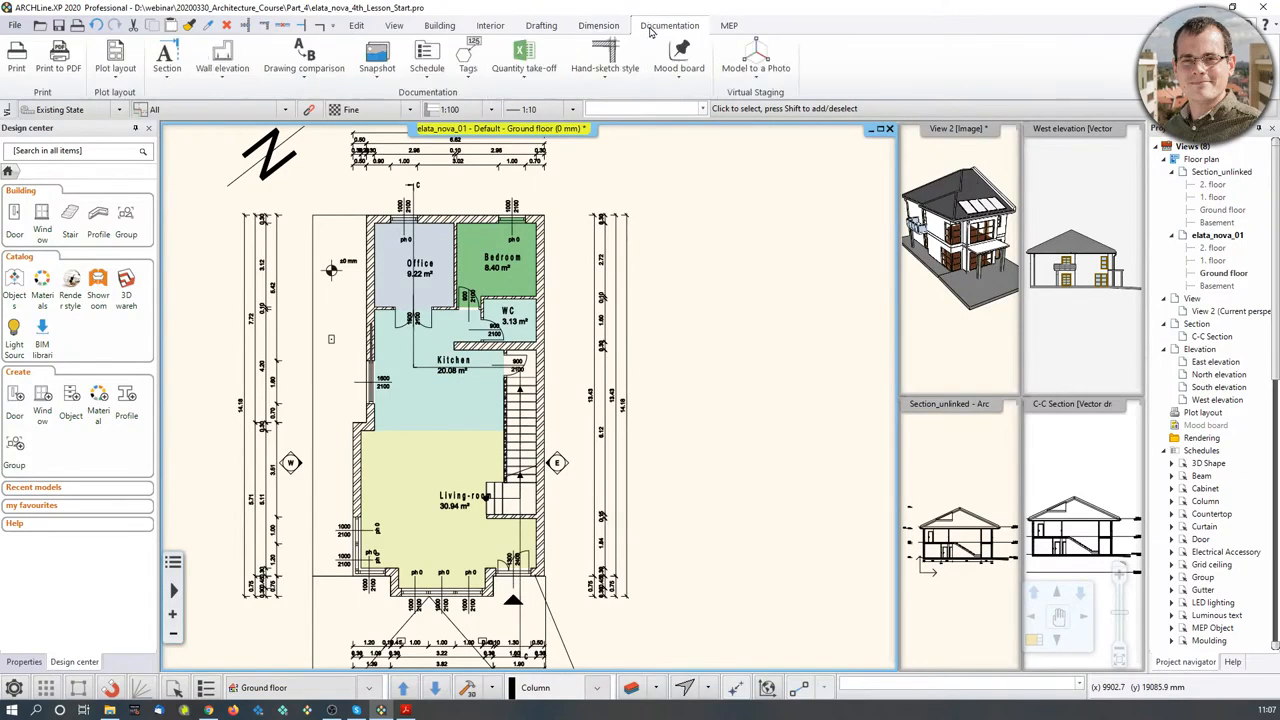
pyautogui.click(433, 80)
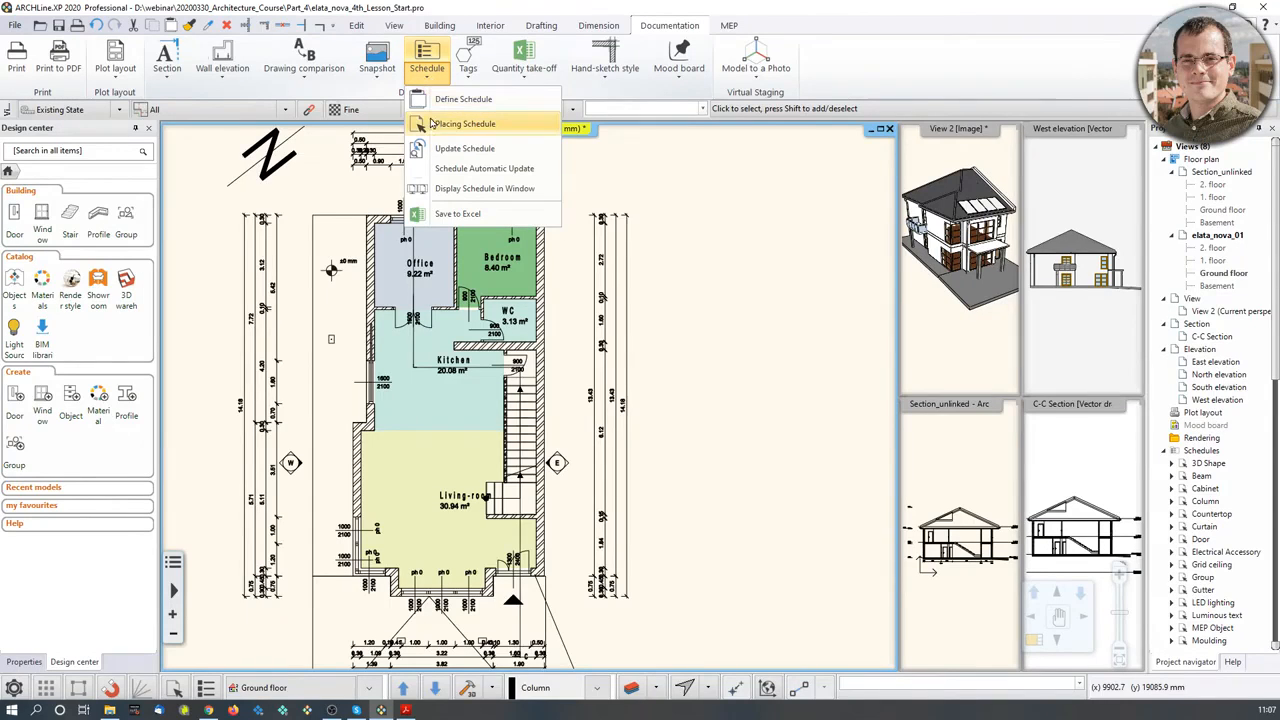
pyautogui.click(460, 124)
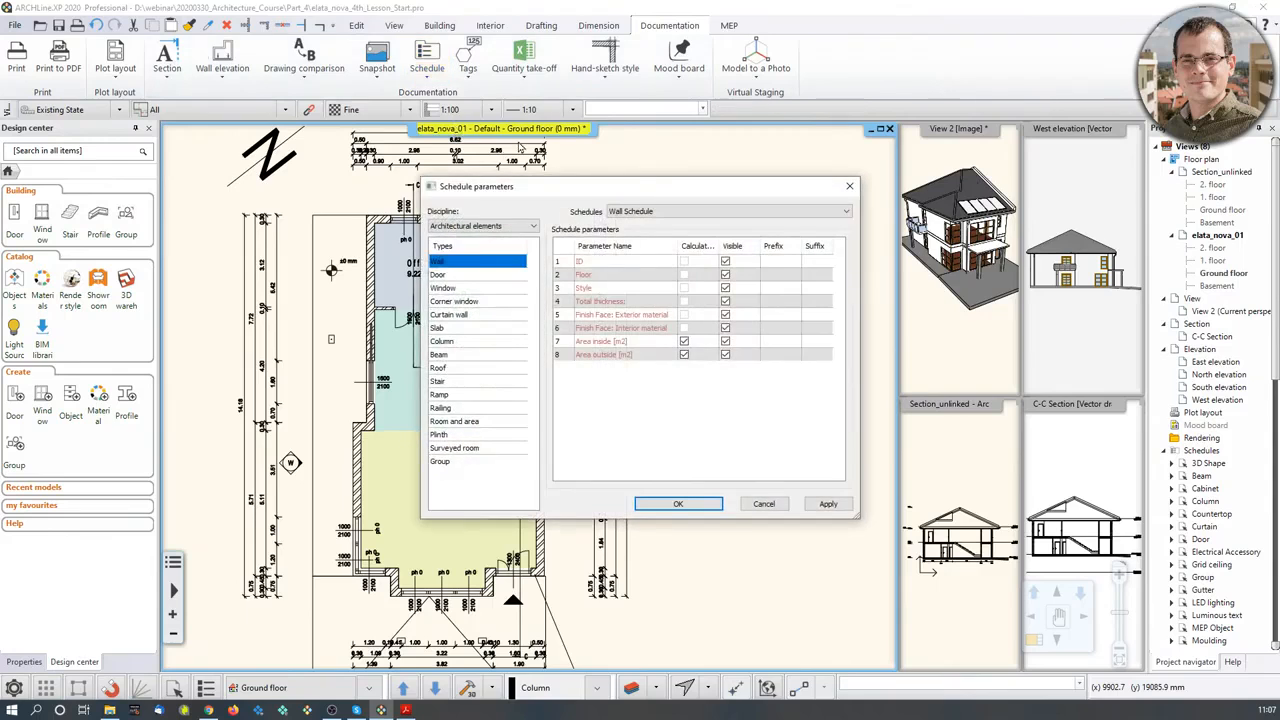
pyautogui.moveTo(538, 193); pyautogui.dragTo(770, 215)
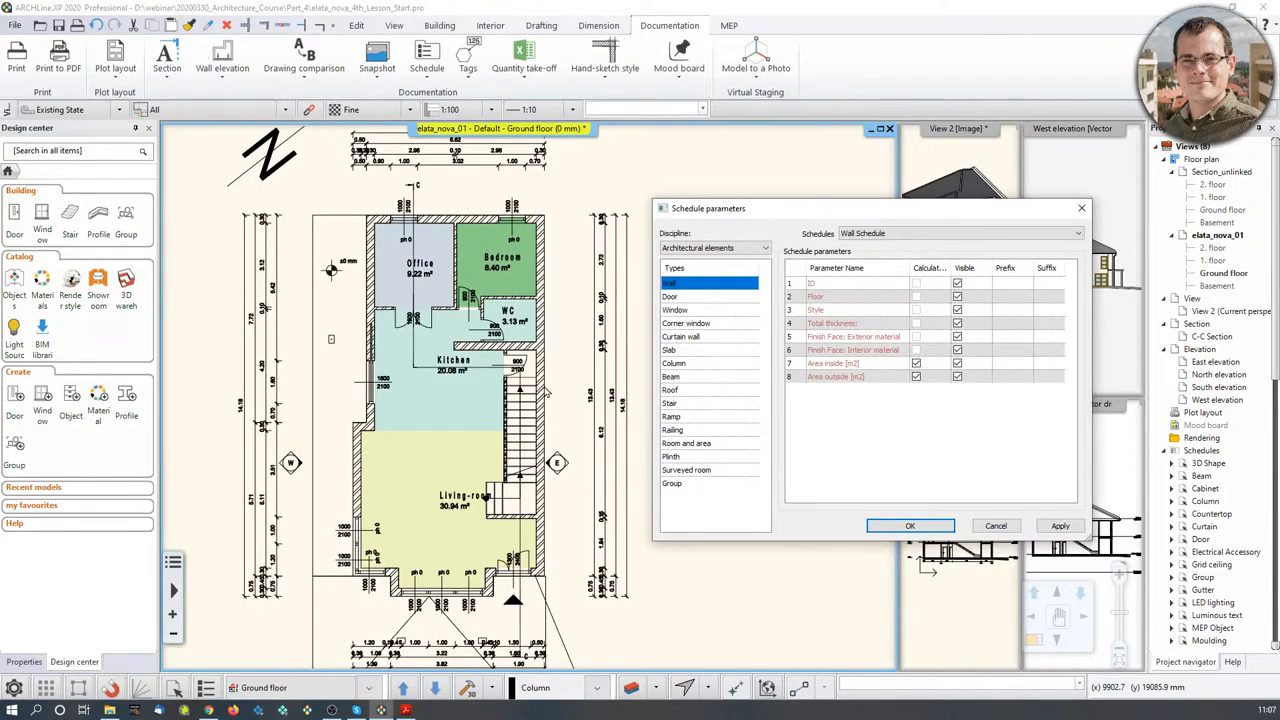
pyautogui.click(710, 248)
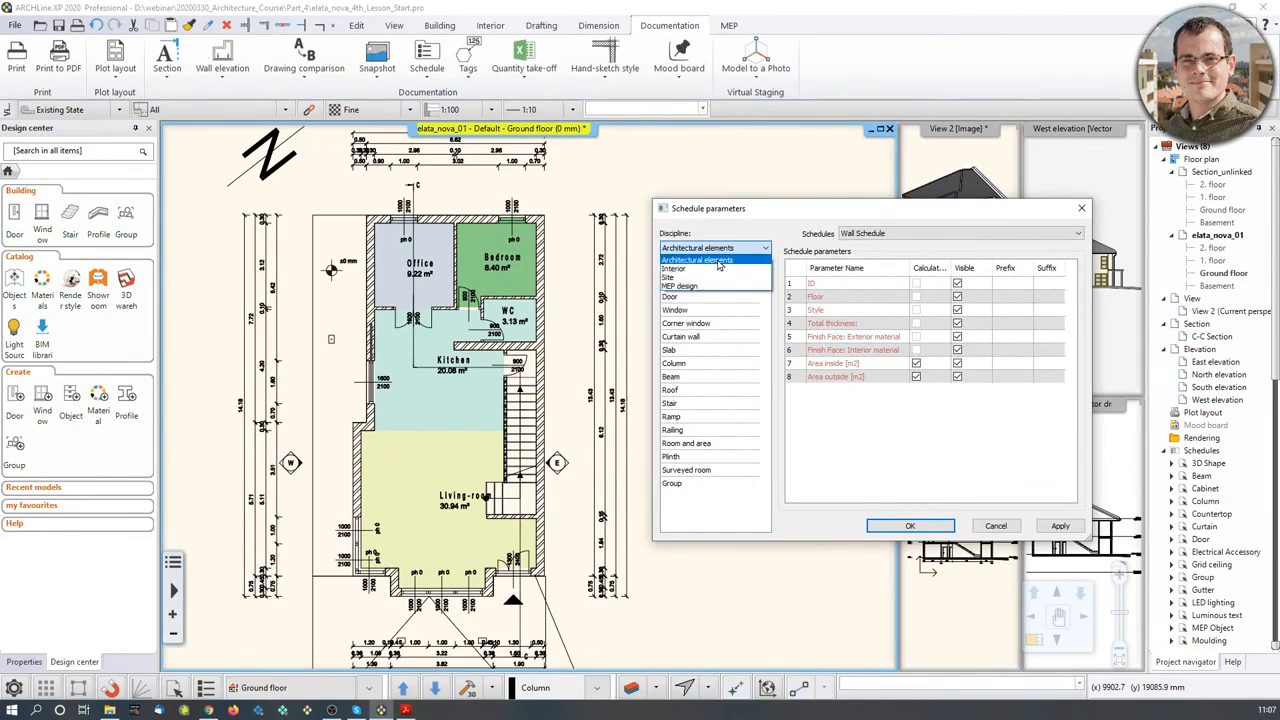
pyautogui.click(717, 260)
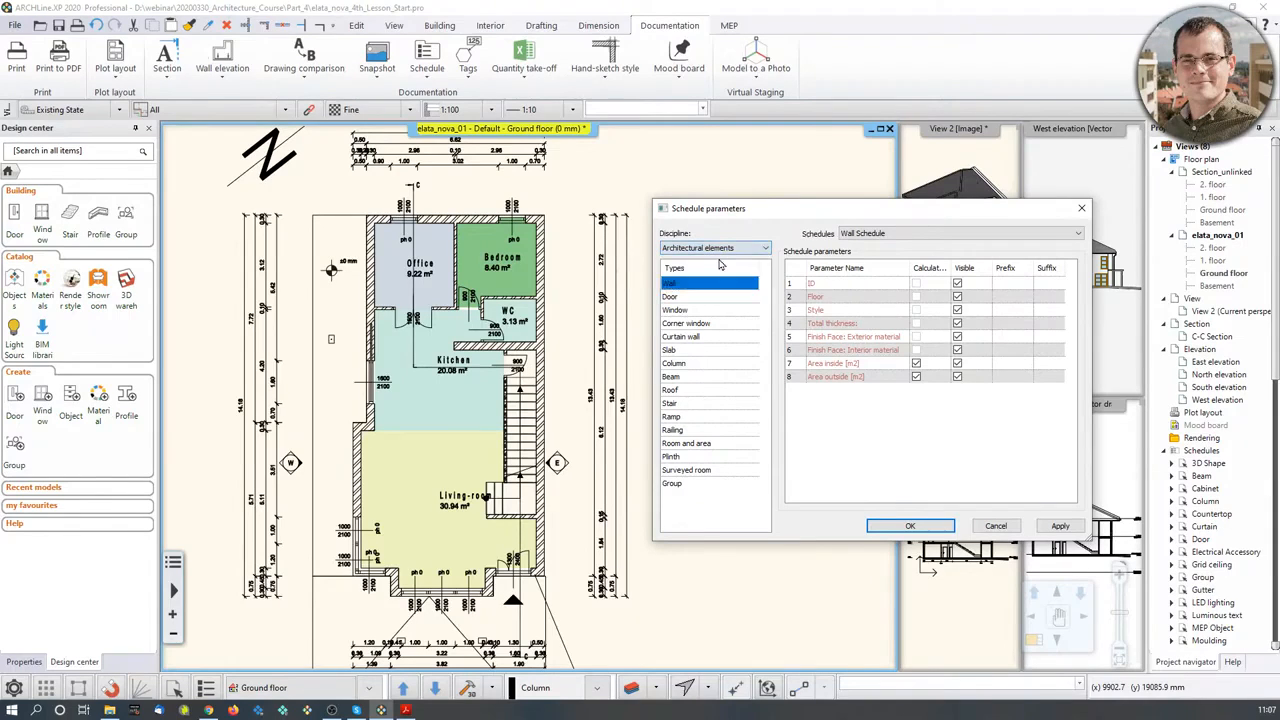
pyautogui.click(670, 297)
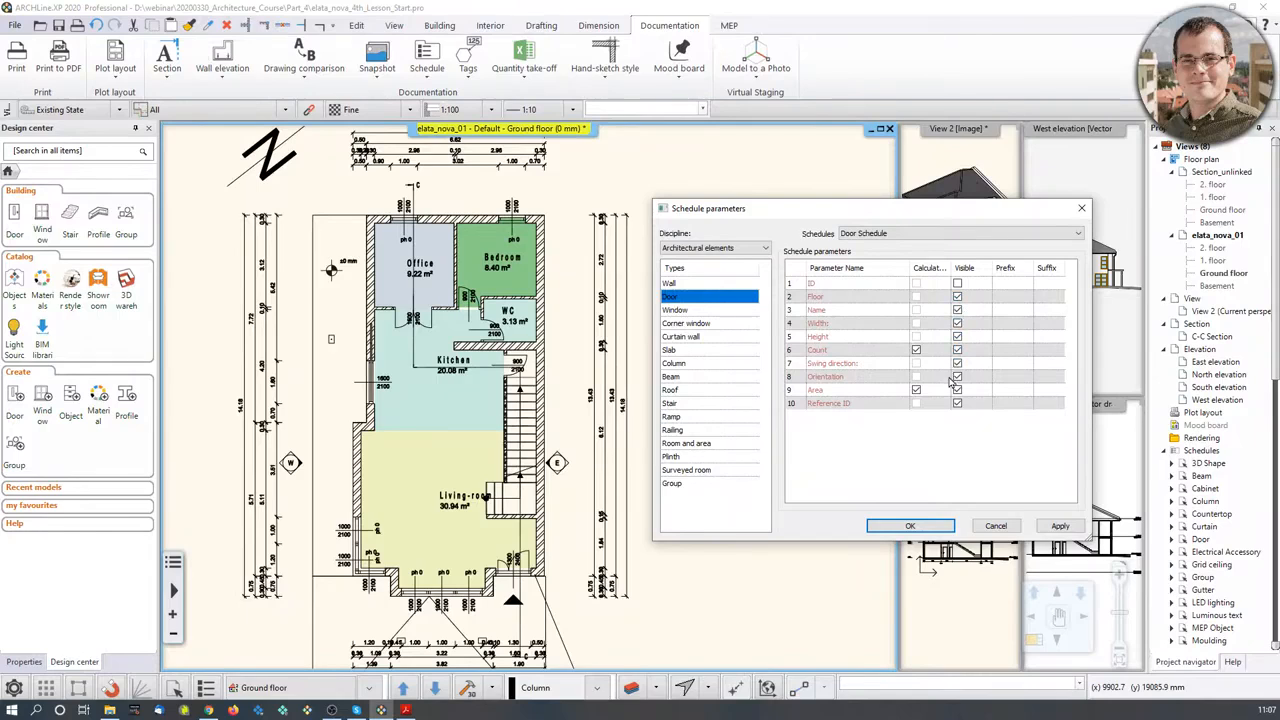
# Step: Accept the door schedule's parameters and All floors formatting, and place the table in the empty area beside the ground floor plan
pyautogui.click(923, 526)
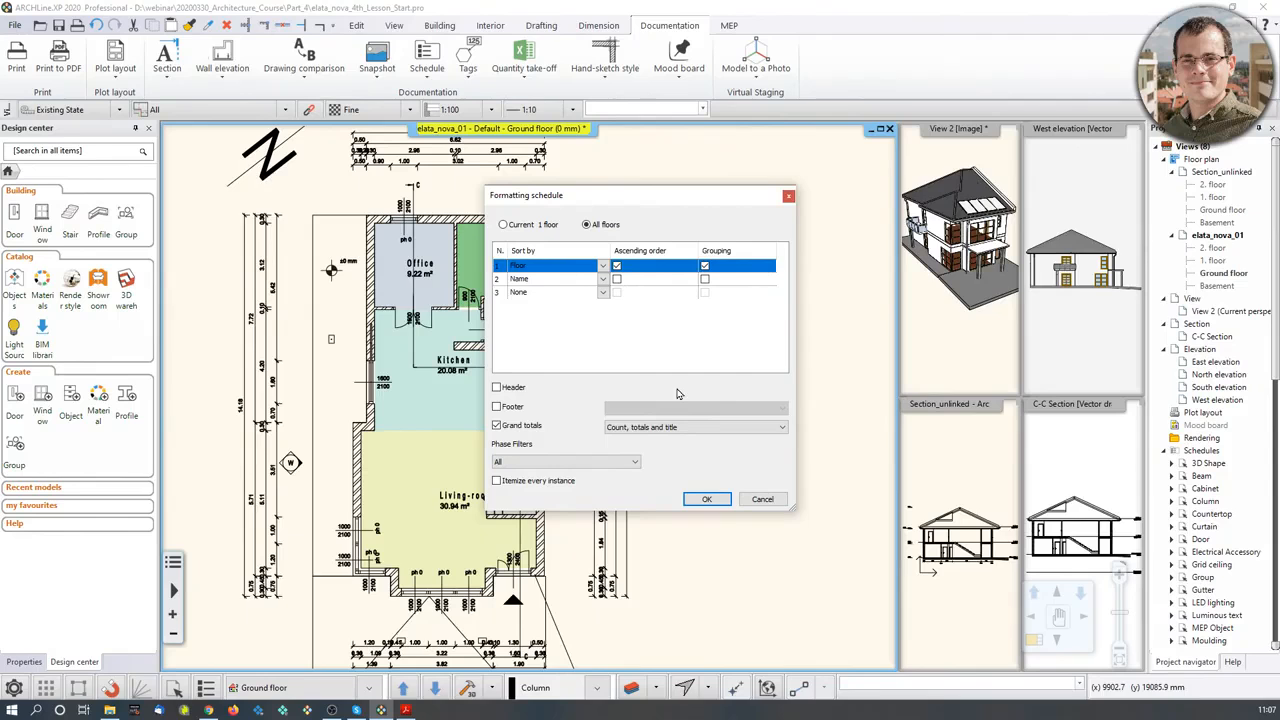
pyautogui.click(706, 499)
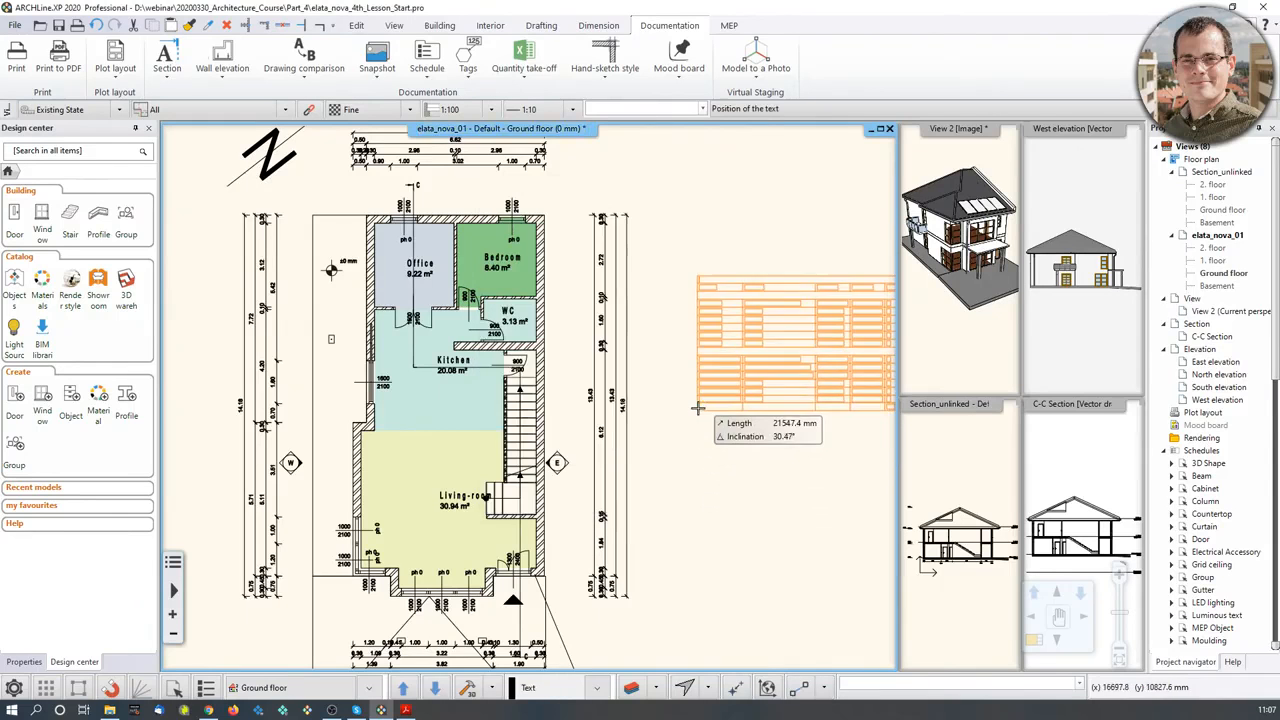
pyautogui.scroll(-3, 686, 406)
pyautogui.click(575, 425)
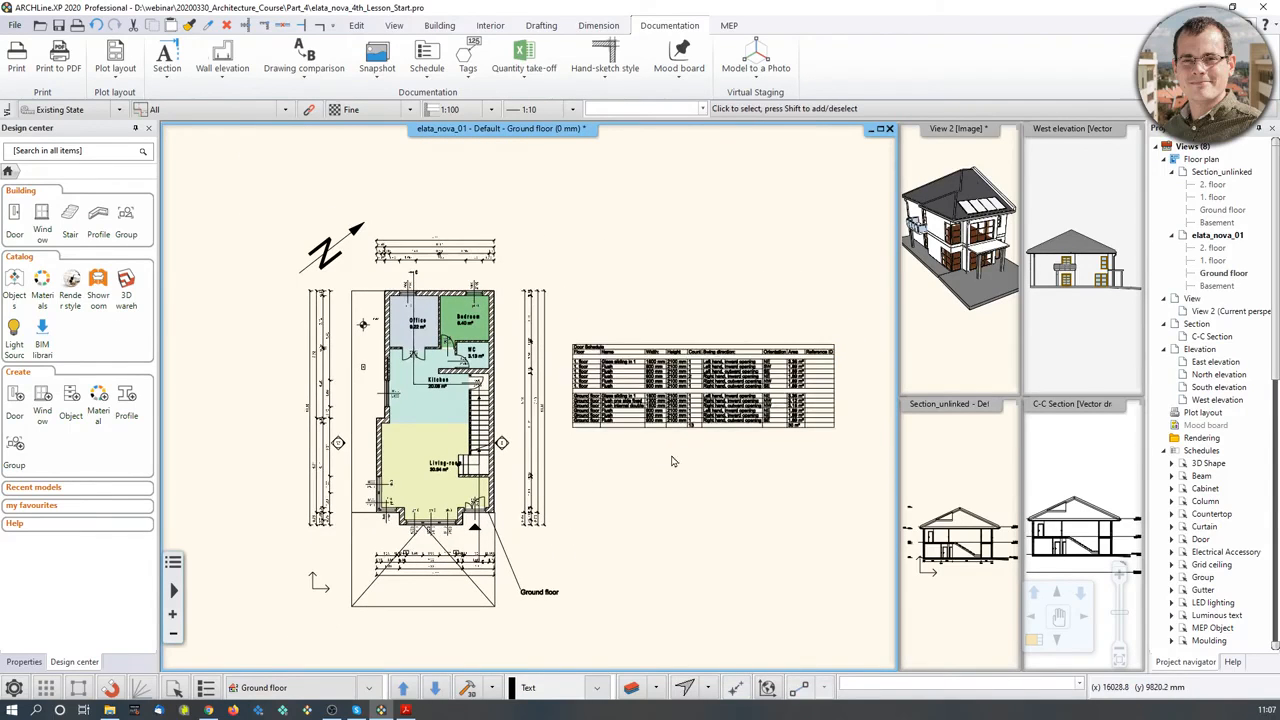
# Step: Examine the placed door schedule and locate ground-floor Flush doors on the plan from their schedule rows
pyautogui.click(613, 419)
pyautogui.scroll(5, 595, 420)
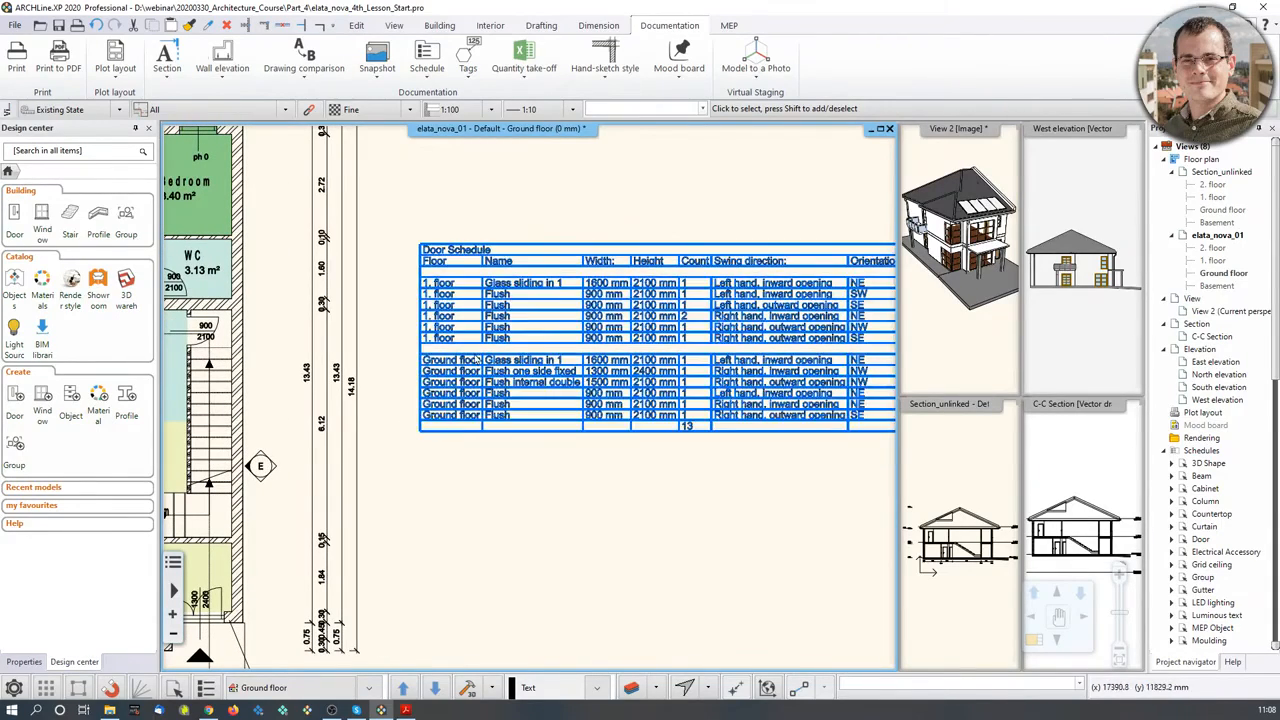
pyautogui.scroll(3, 435, 342)
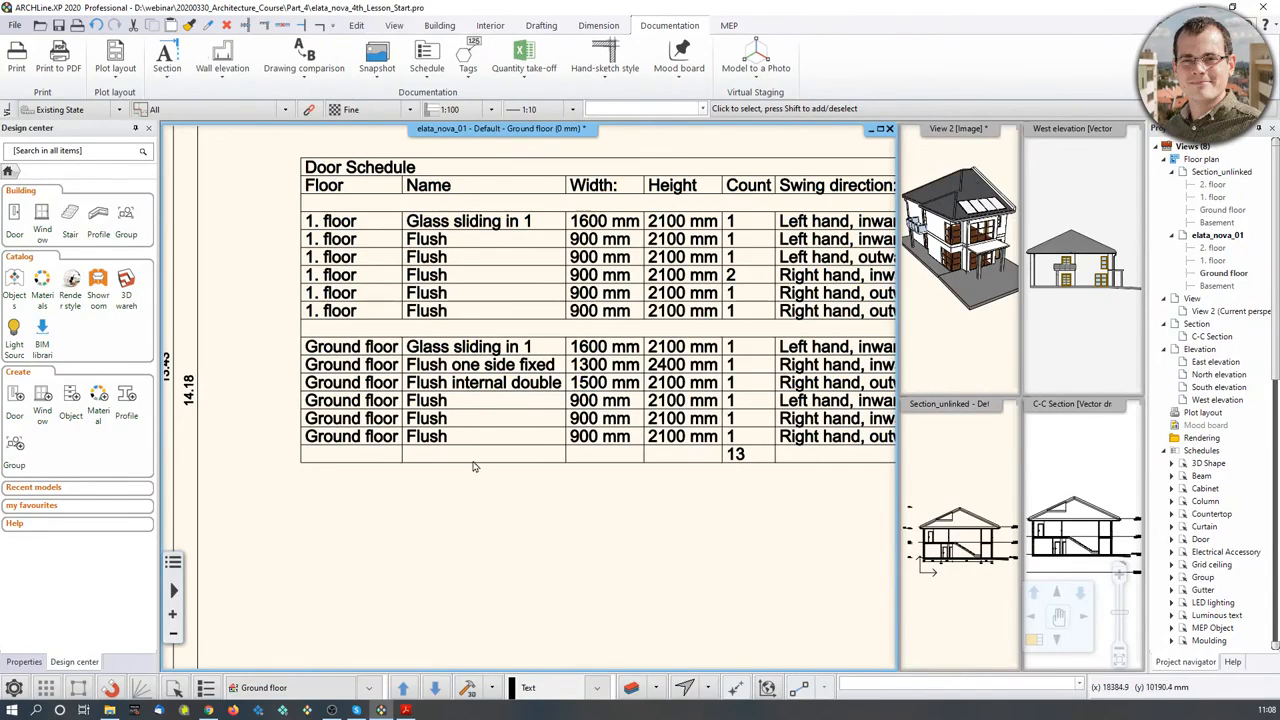
pyautogui.click(630, 365)
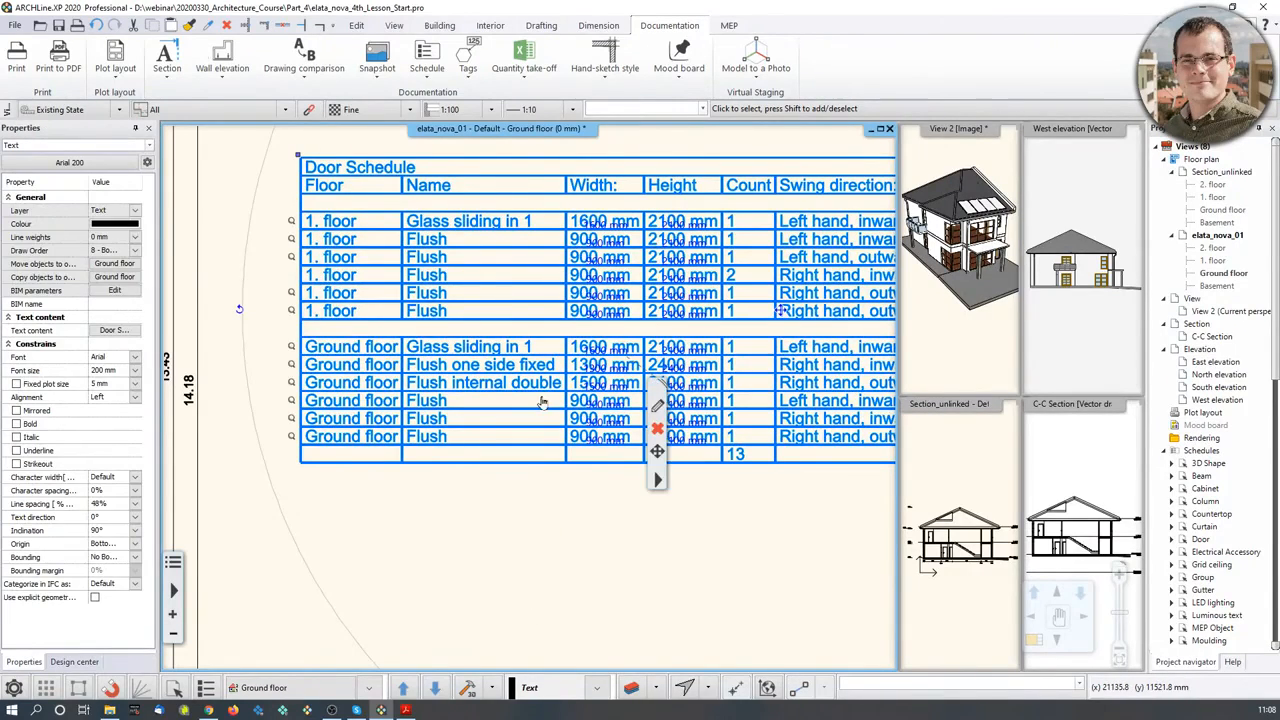
pyautogui.scroll(-2, 530, 400)
pyautogui.moveTo(507, 396); pyautogui.dragTo(581, 443, button='middle')
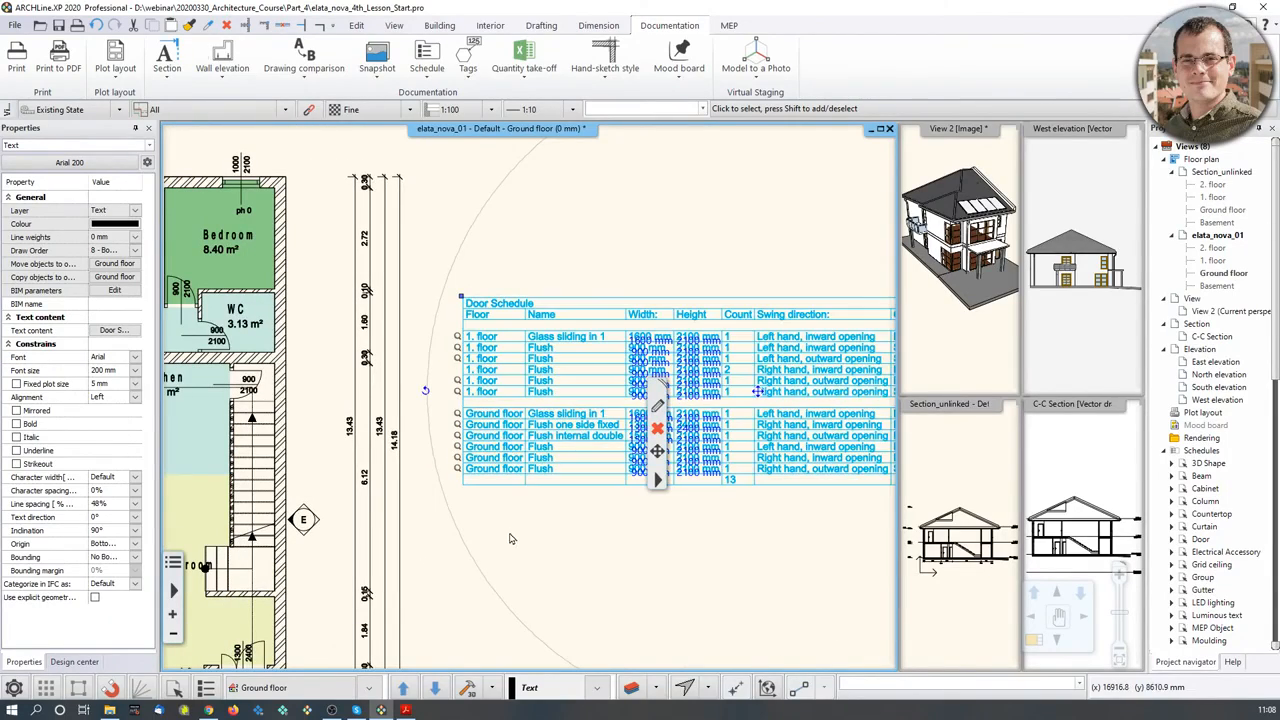
pyautogui.scroll(2, 495, 530)
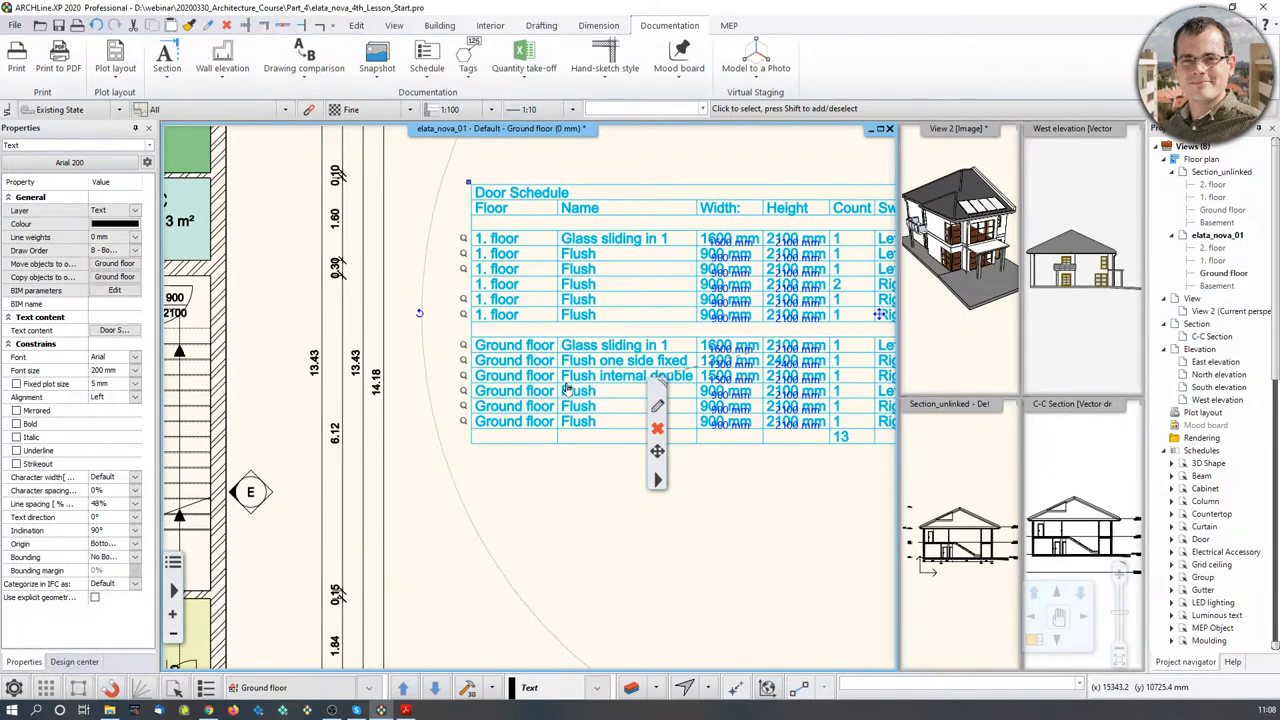
pyautogui.click(463, 391)
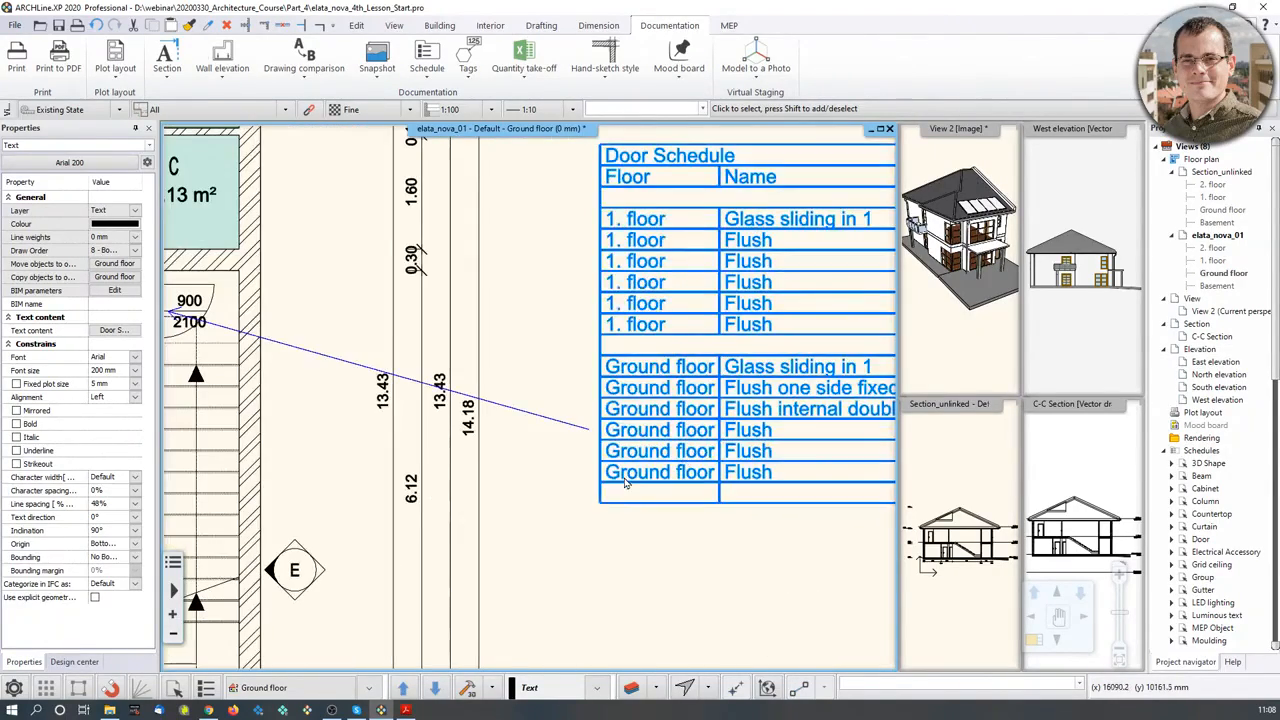
pyautogui.click(589, 473)
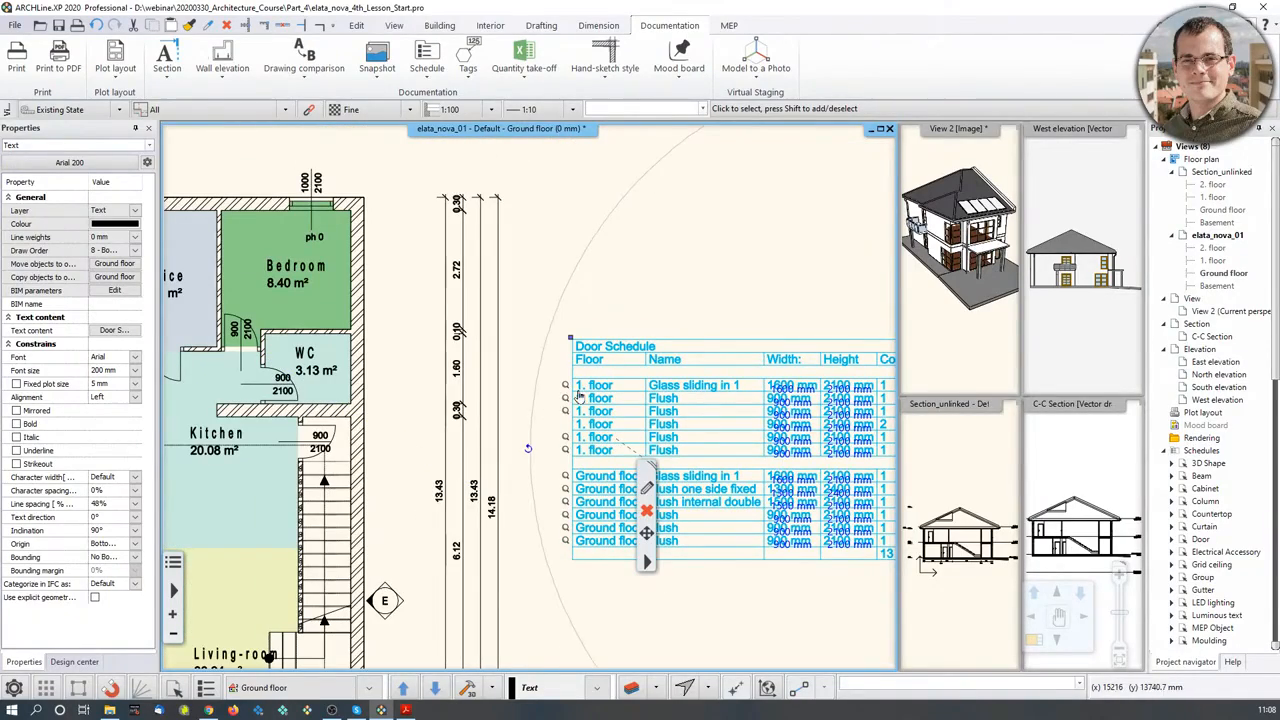
# Step: Locate the door of the first 1. floor Flush row on its floor plan and clear the selection after viewing it
pyautogui.moveTo(366, 402); pyautogui.dragTo(547, 375, button='middle')
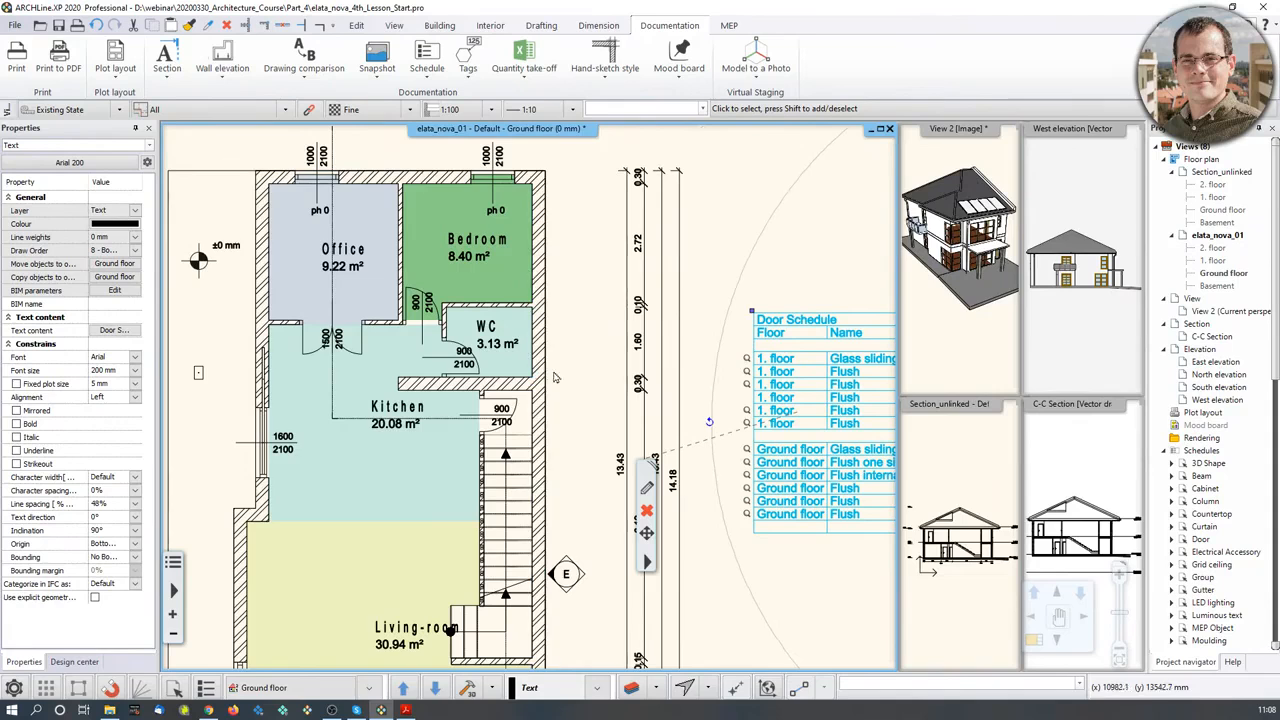
pyautogui.moveTo(747, 389); pyautogui.dragTo(698, 396, button='middle')
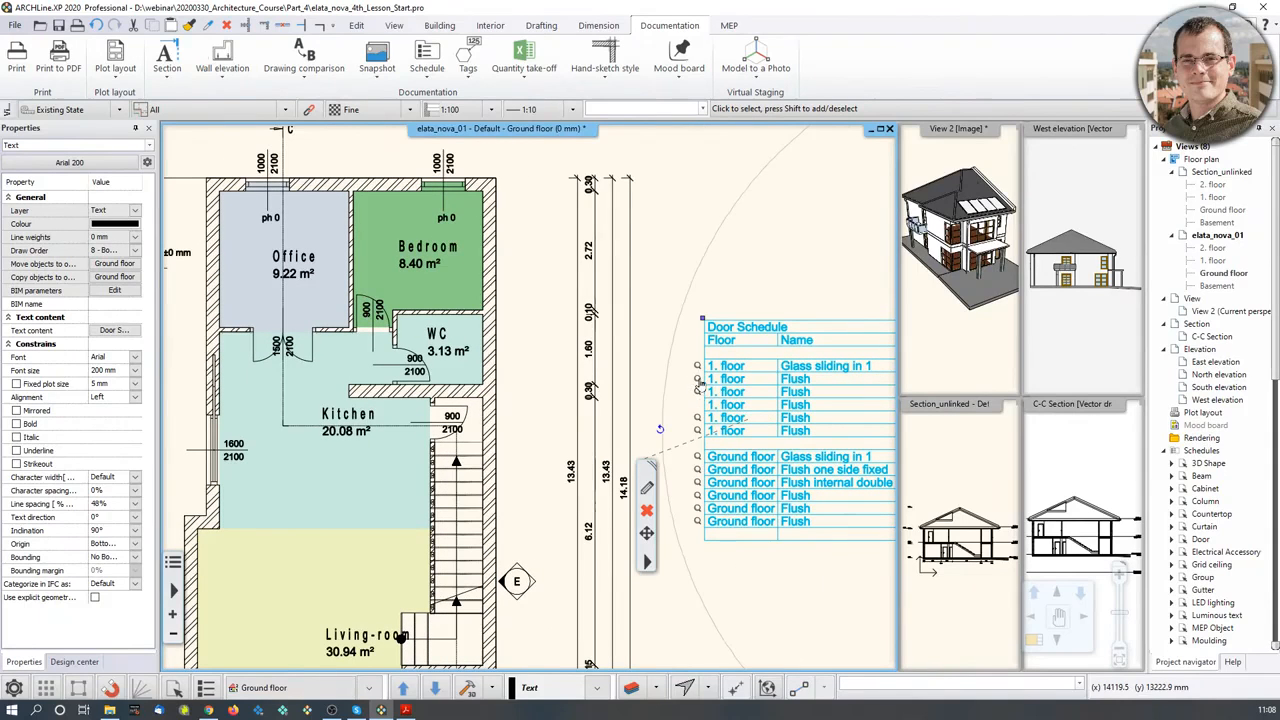
pyautogui.click(697, 380)
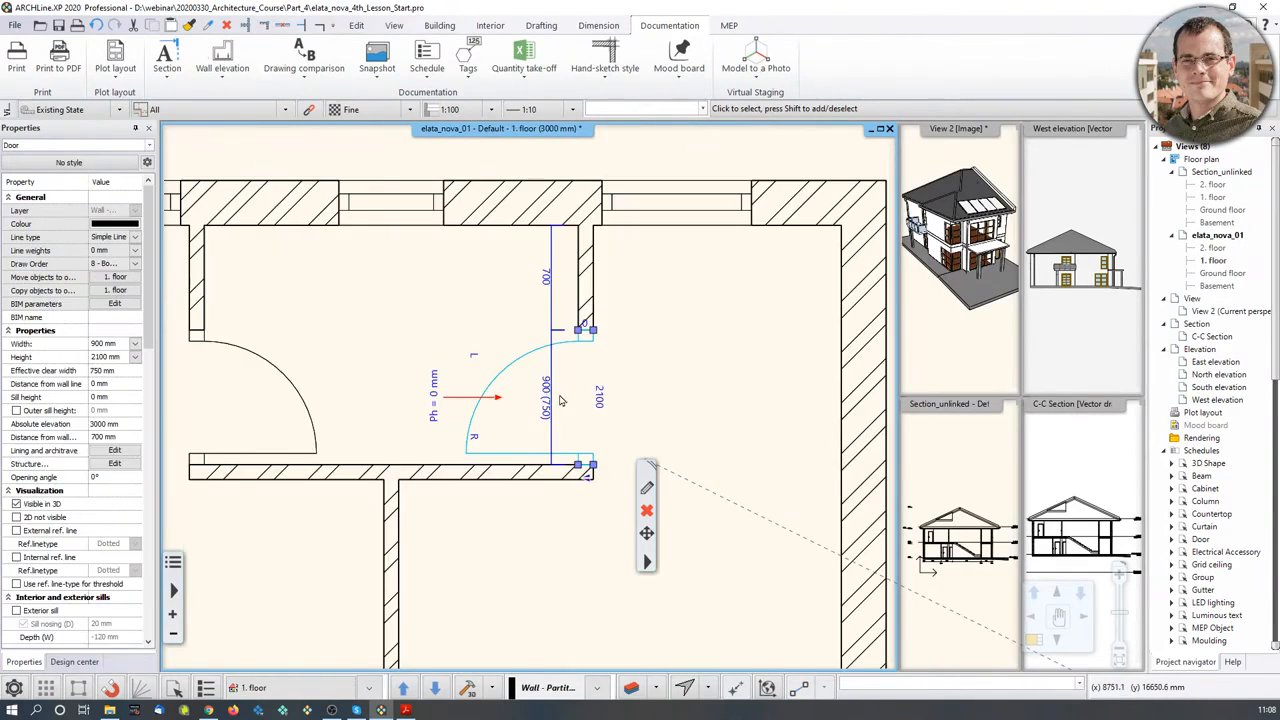
pyautogui.scroll(-2, 565, 400)
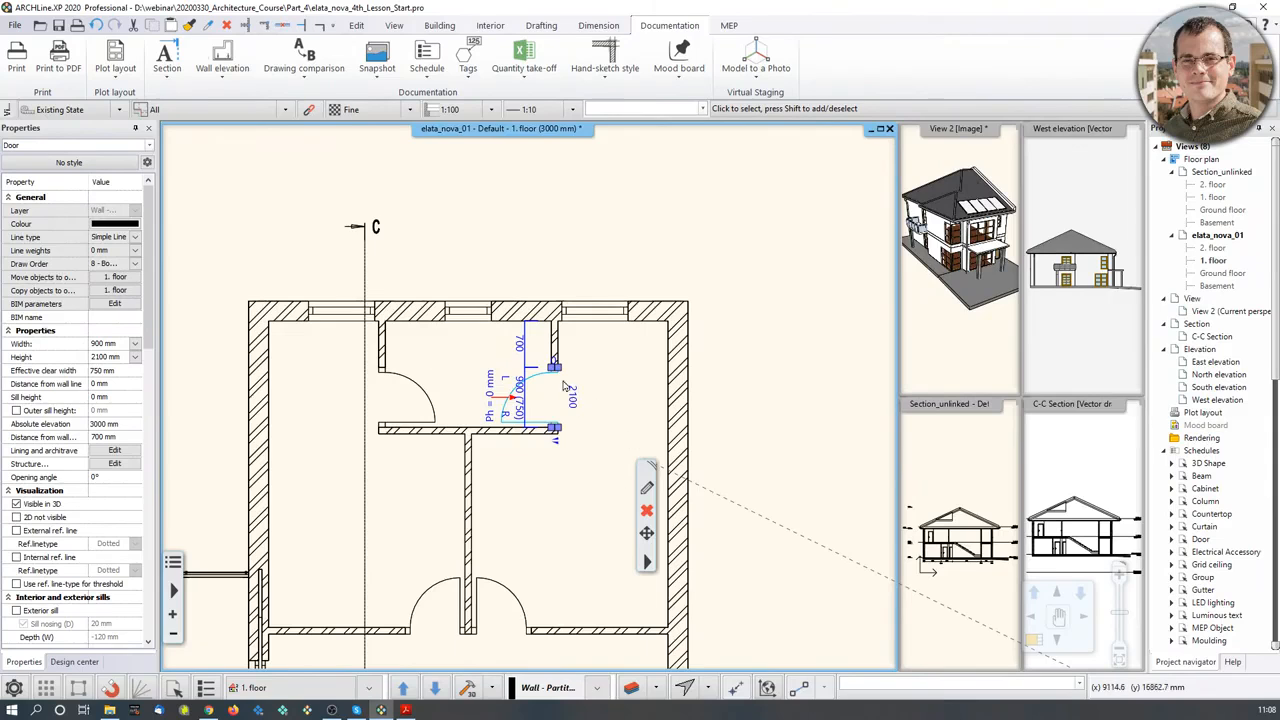
pyautogui.scroll(-2, 566, 402)
pyautogui.moveTo(606, 408); pyautogui.dragTo(564, 367, button='middle')
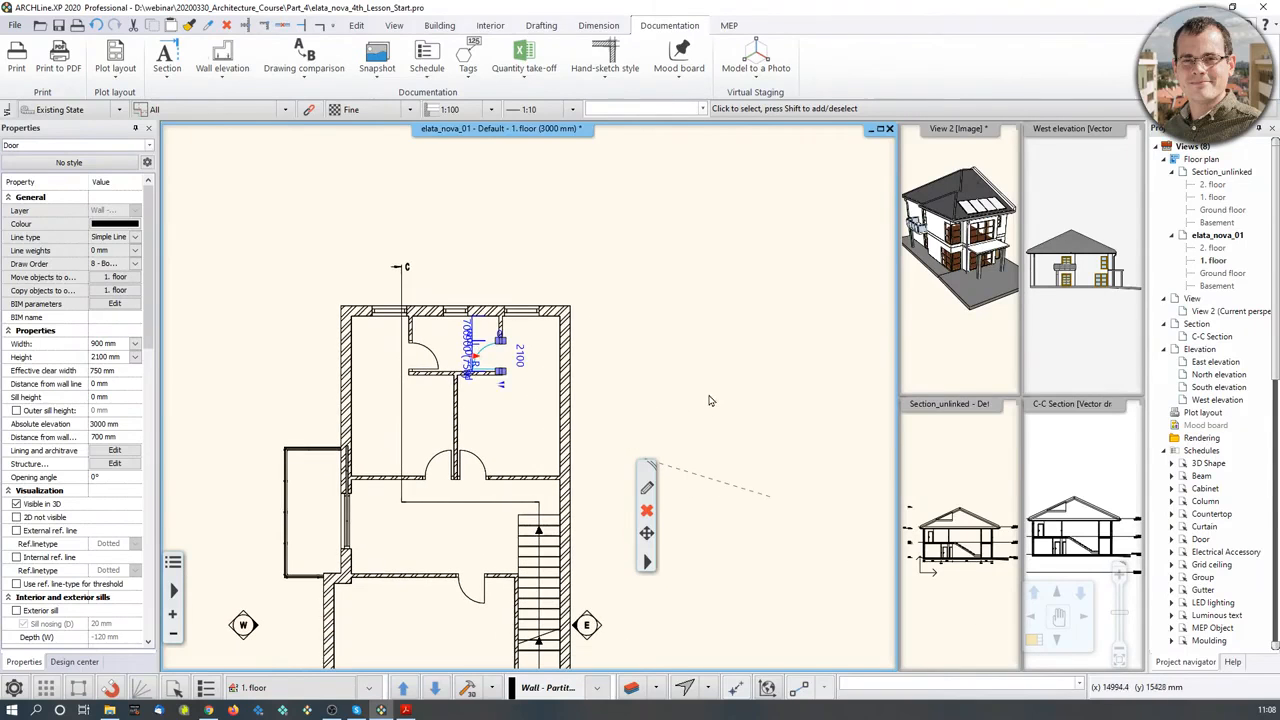
pyautogui.click(709, 392)
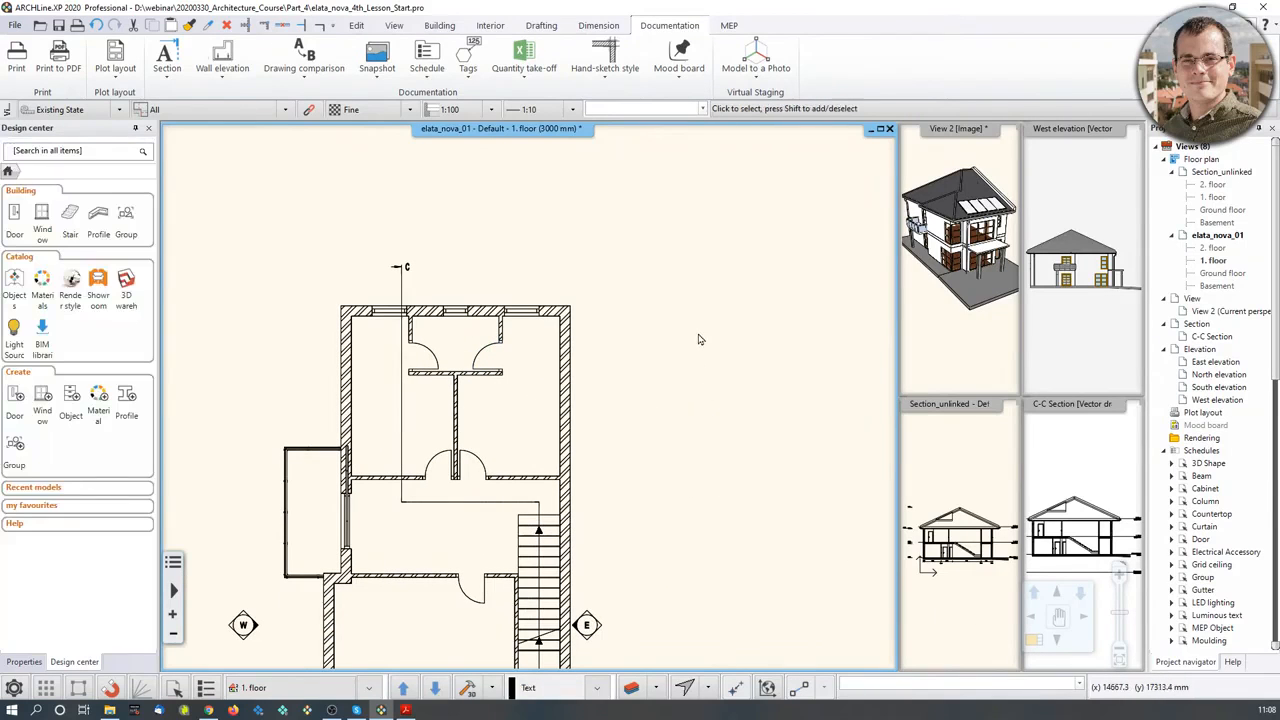
# Step: Return to the ground floor and set the width of its Glass sliding door to 1200 mm directly in the door schedule
pyautogui.press('pagedown')
pyautogui.moveTo(858, 492); pyautogui.dragTo(677, 393, button='middle')
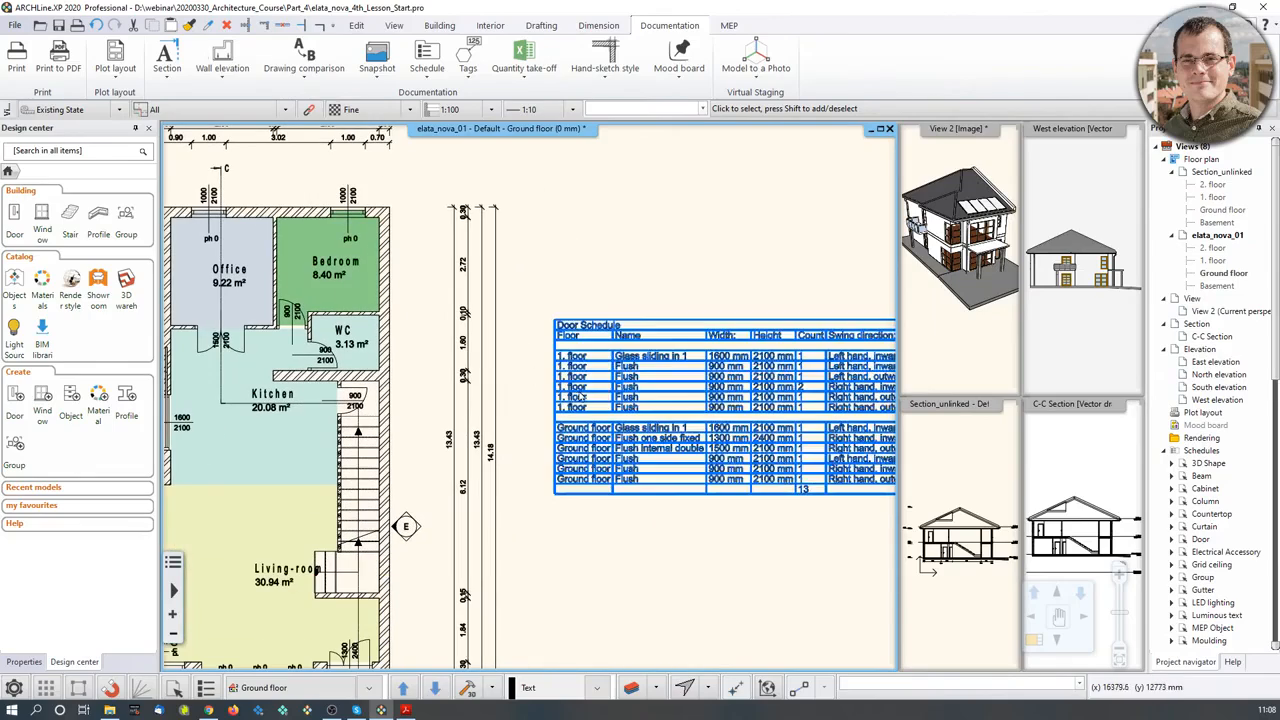
pyautogui.click(644, 414)
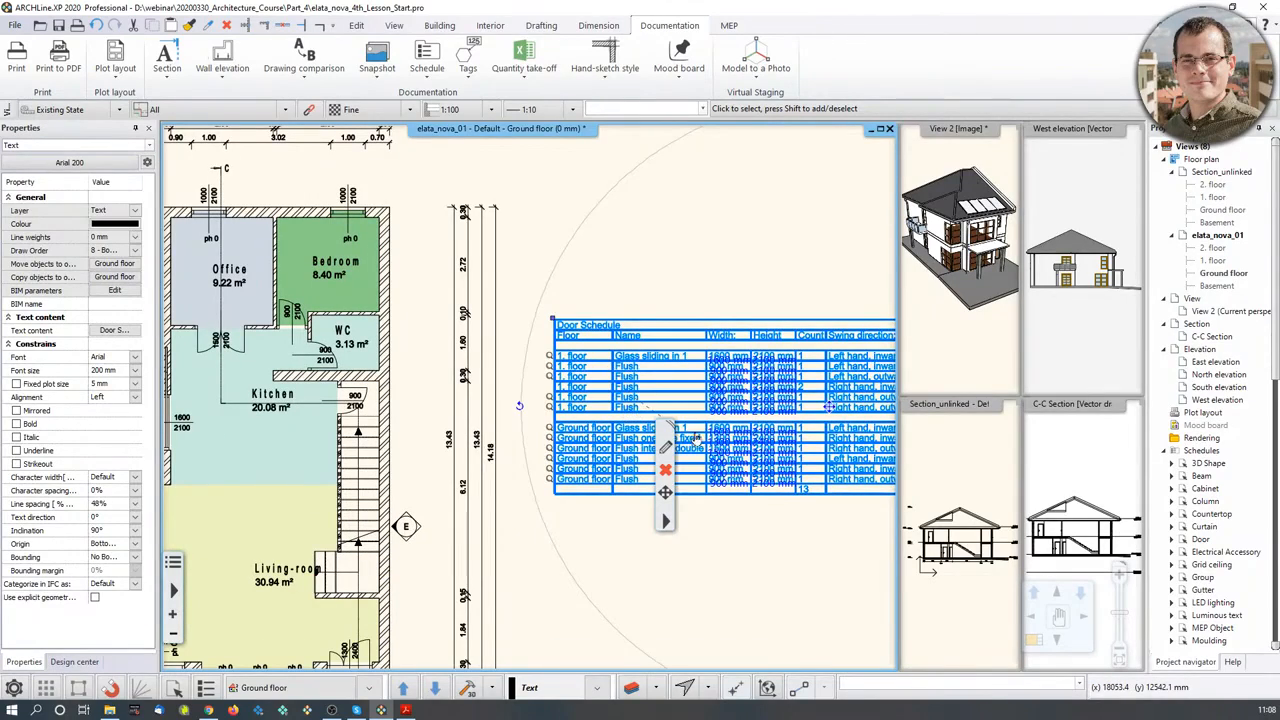
pyautogui.scroll(2, 648, 346)
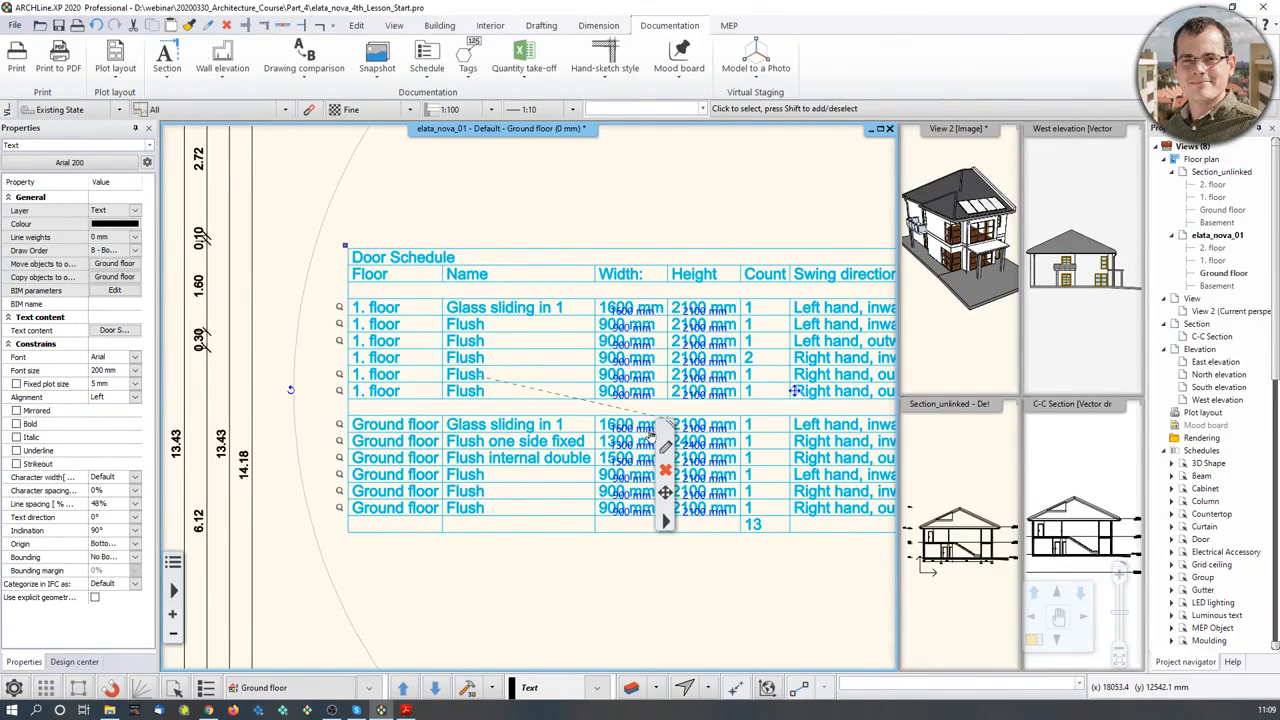
pyautogui.scroll(-1, 651, 434)
pyautogui.doubleClick(594, 422)
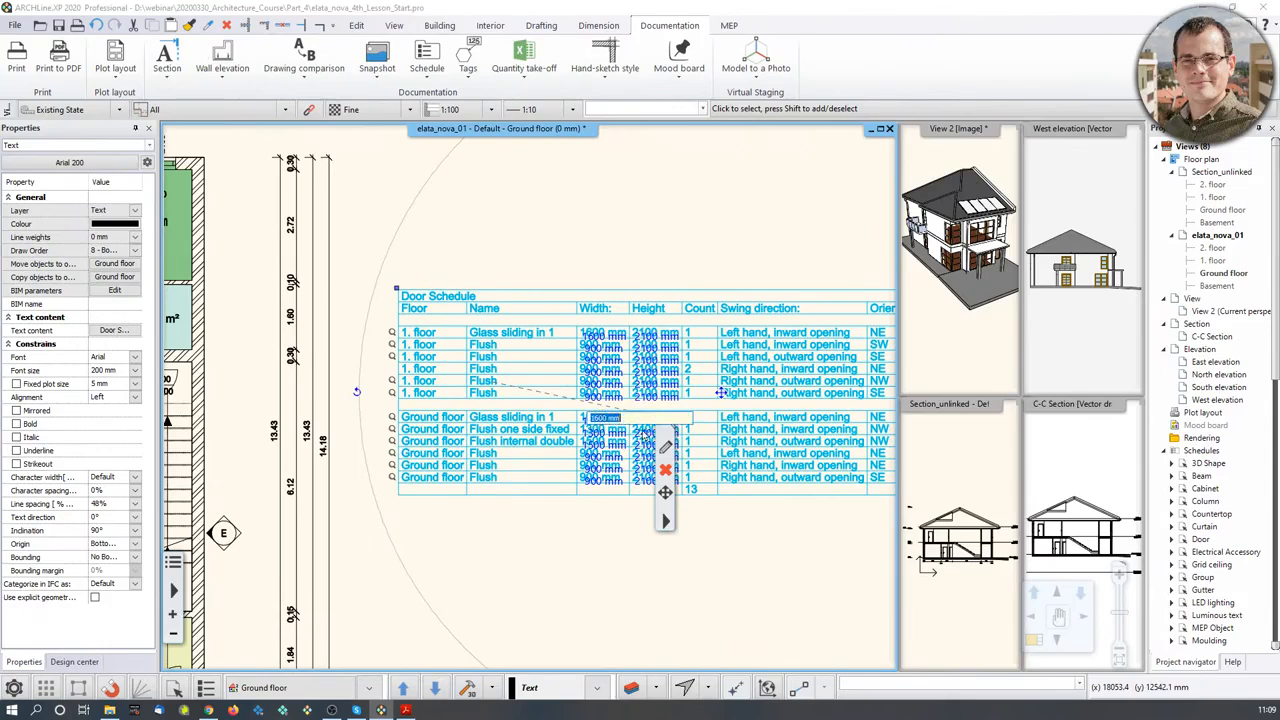
pyautogui.write('1200')
pyautogui.press('Return')
pyautogui.press('Escape')
pyautogui.scroll(2, 594, 422)
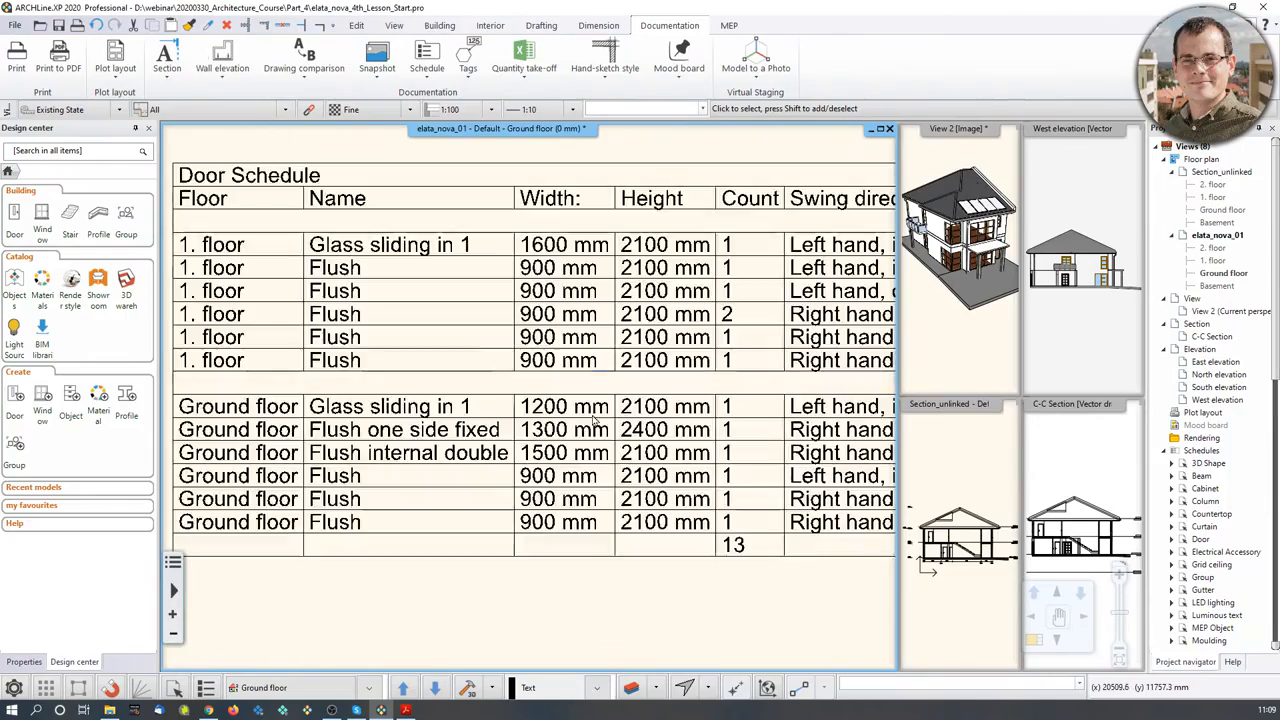
# Step: Set the width of the Kitchen's glass sliding door to 1600 mm directly on the ground floor plan
pyautogui.scroll(-4, 568, 392)
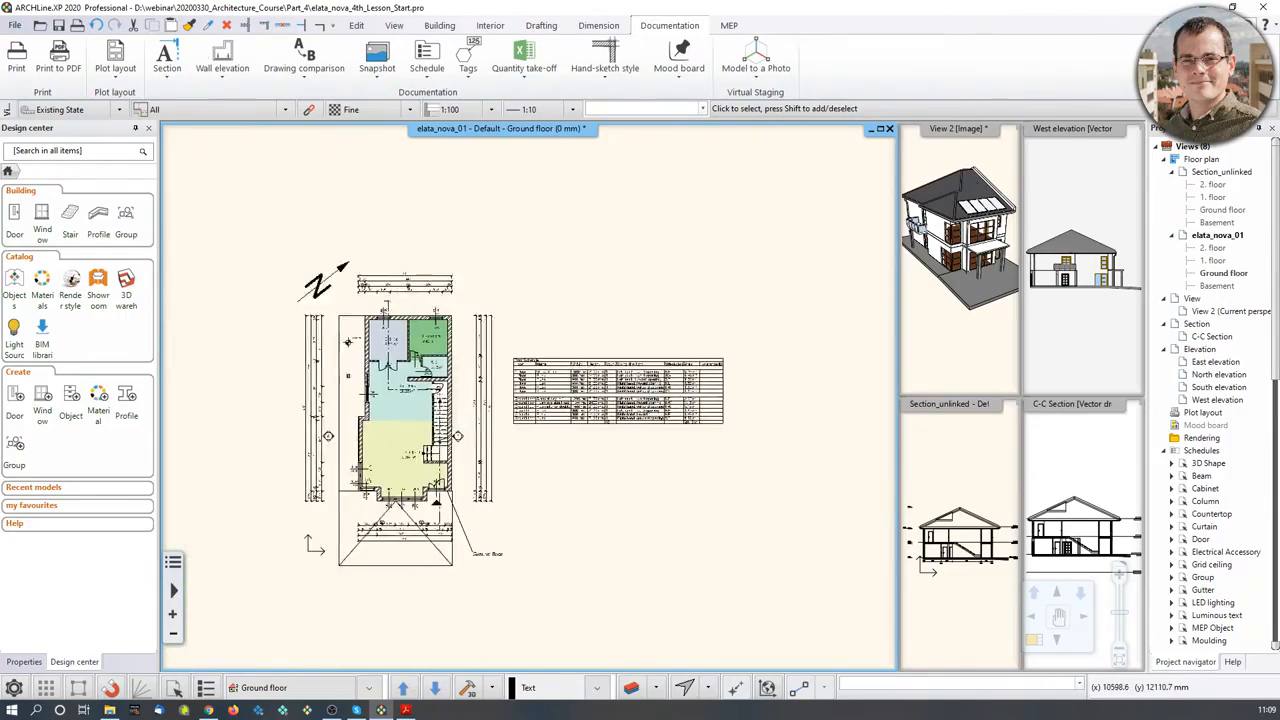
pyautogui.scroll(7, 368, 392)
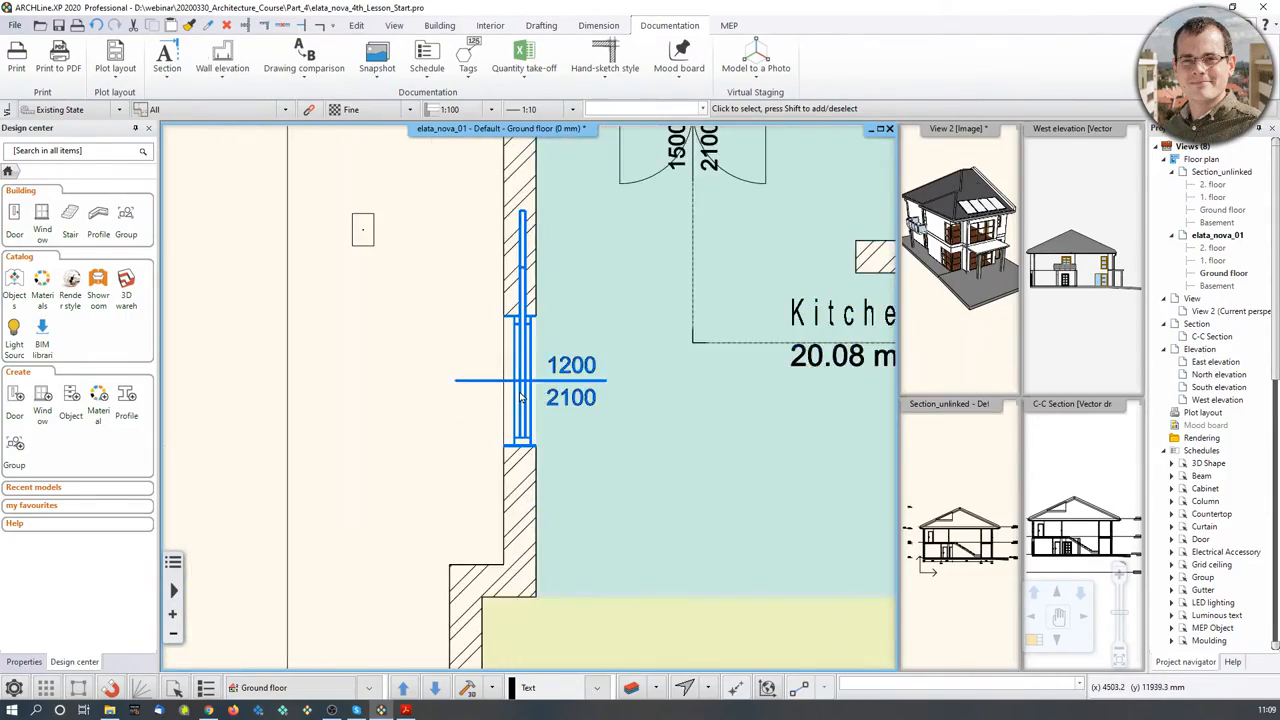
pyautogui.click(521, 397)
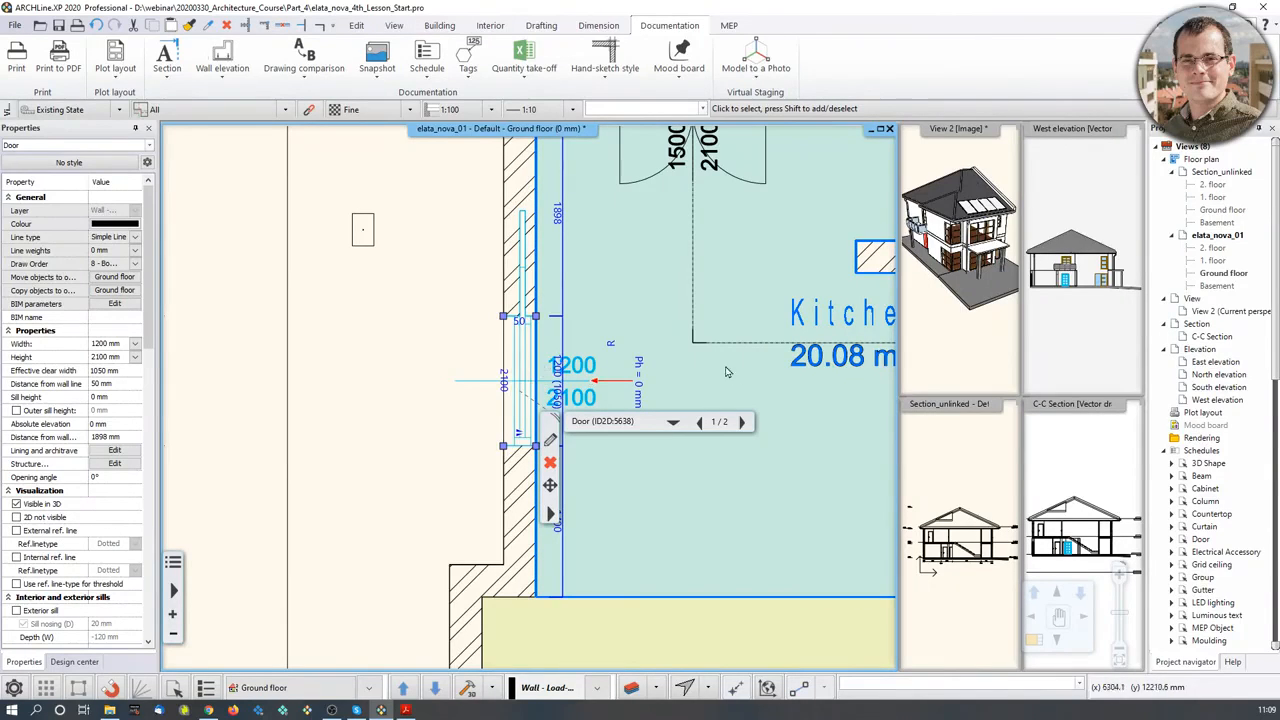
pyautogui.click(557, 363)
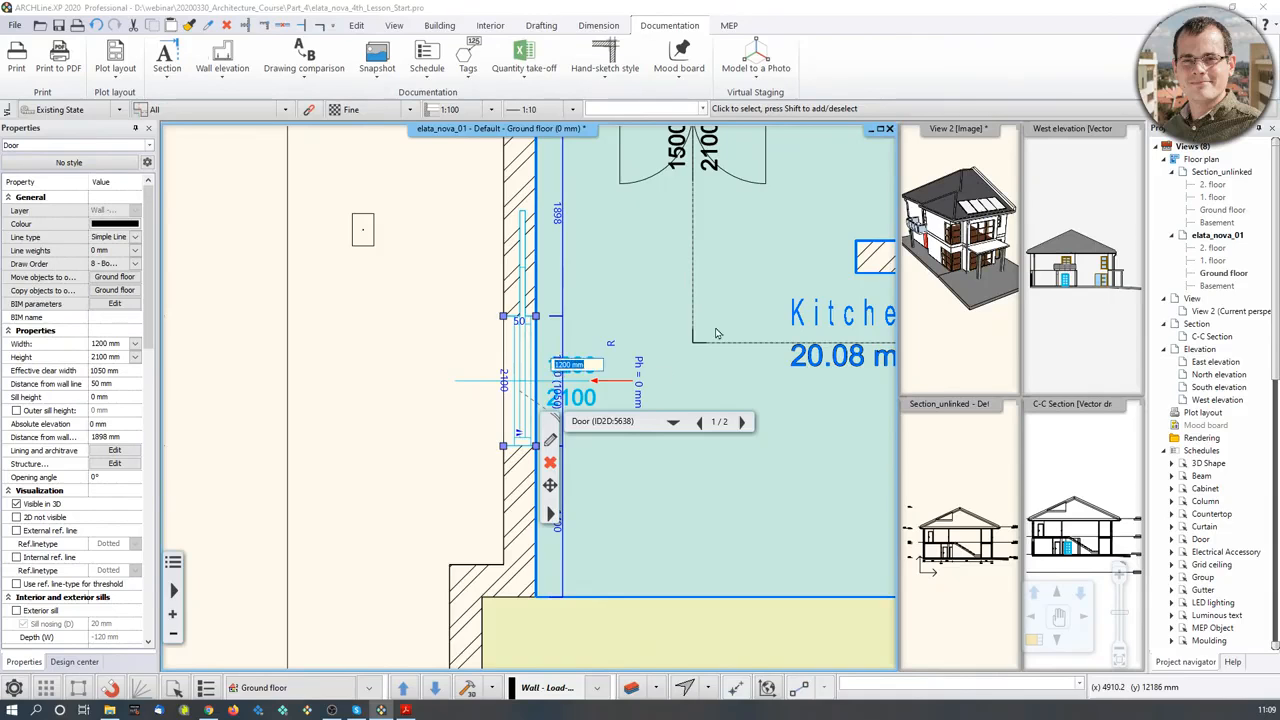
pyautogui.write('1800')
pyautogui.press('Return')
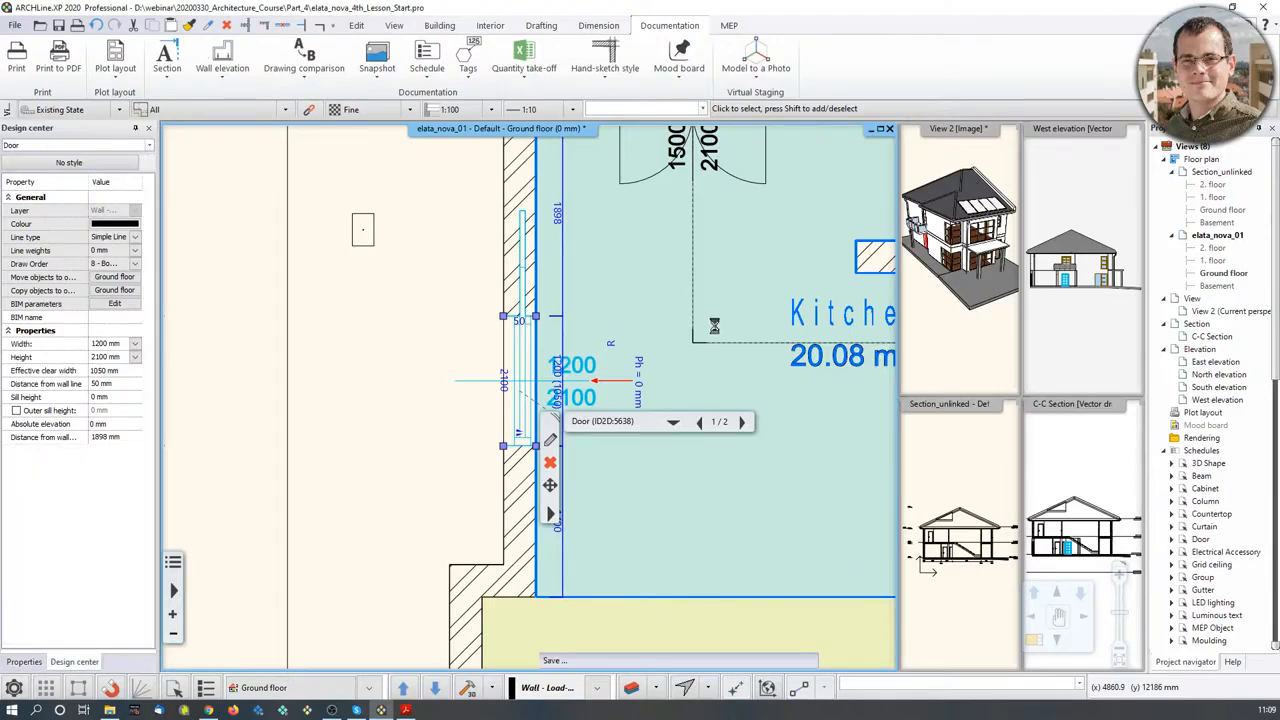
# Step: Set the width of the Ground floor Glass sliding row to 1600 mm in the door schedule
pyautogui.scroll(-5, 706, 386)
pyautogui.moveTo(806, 369); pyautogui.dragTo(315, 389, button='middle')
pyautogui.scroll(3, 766, 438)
pyautogui.moveTo(766, 438); pyautogui.dragTo(682, 424, button='middle')
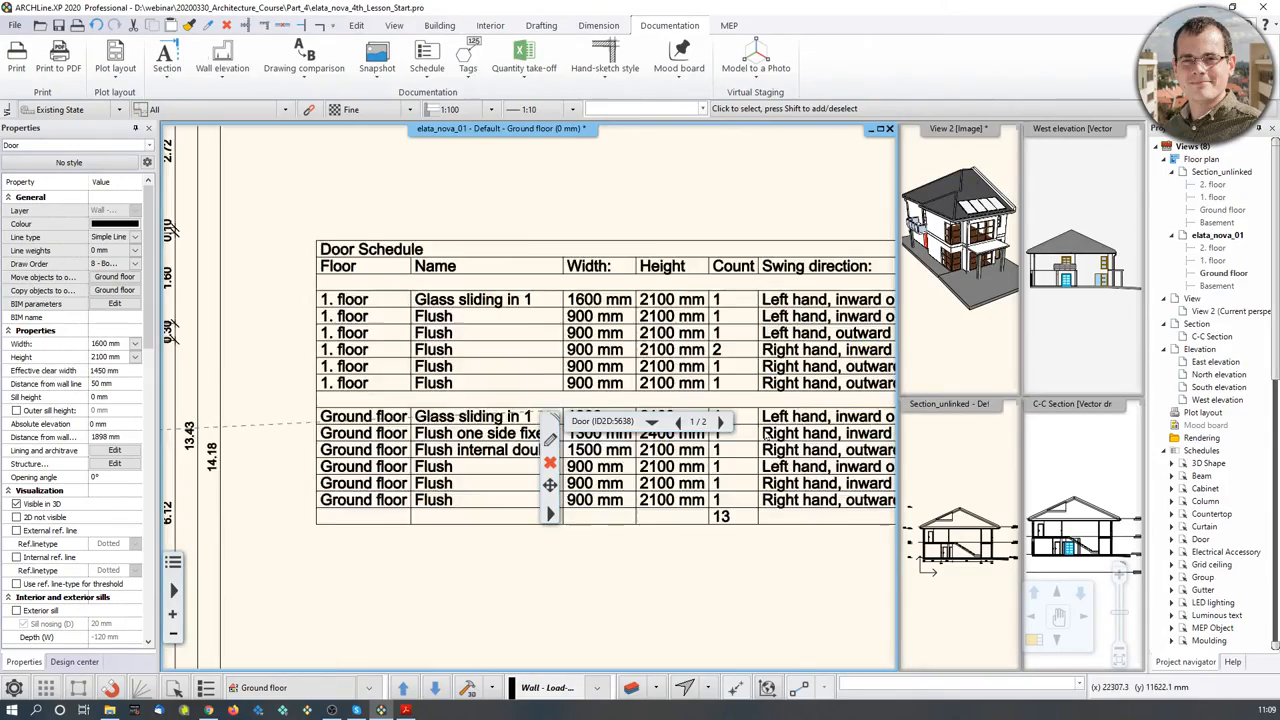
pyautogui.scroll(2, 688, 424)
pyautogui.scroll(2, 628, 428)
pyautogui.click(531, 362)
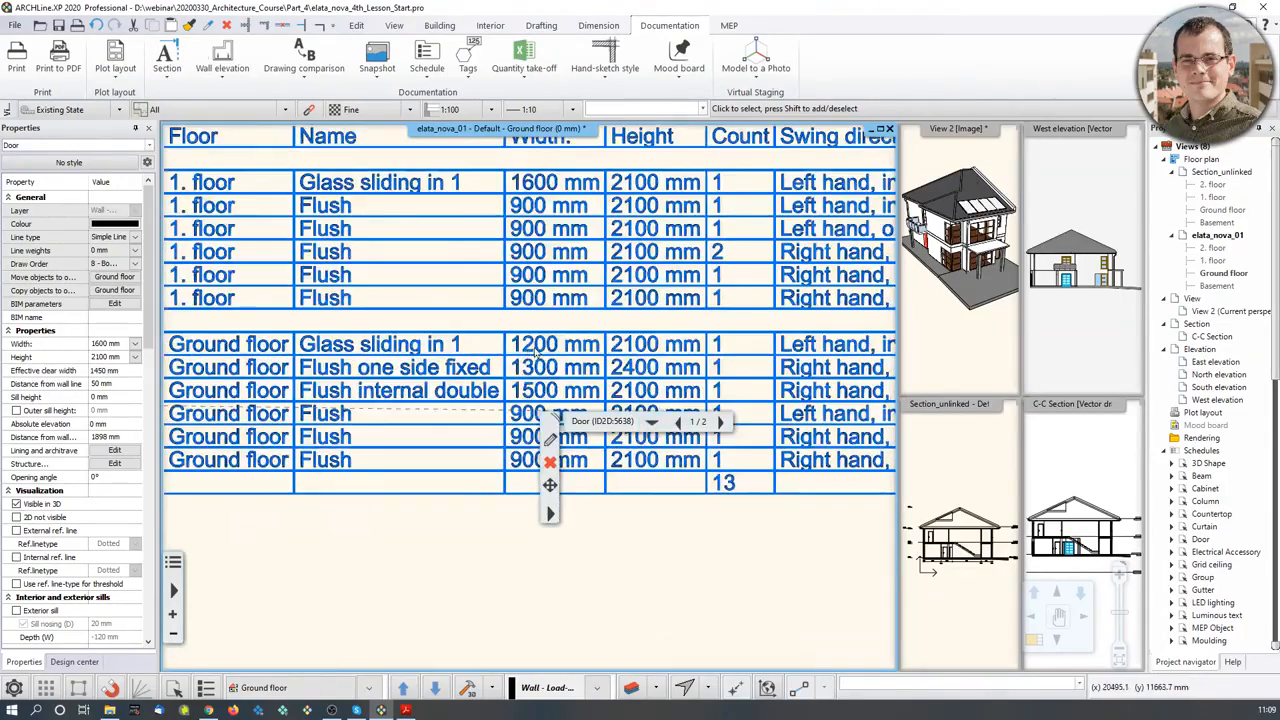
pyautogui.doubleClick(540, 352)
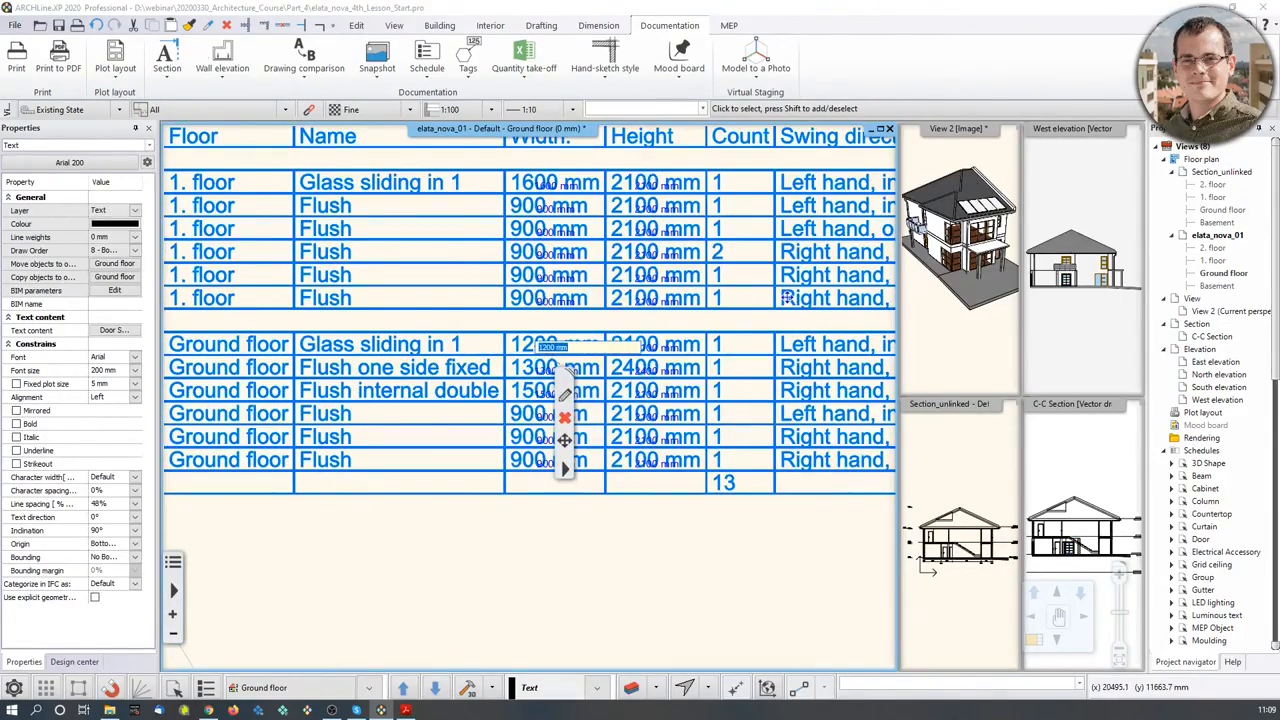
pyautogui.write('1600')
pyautogui.press('Return')
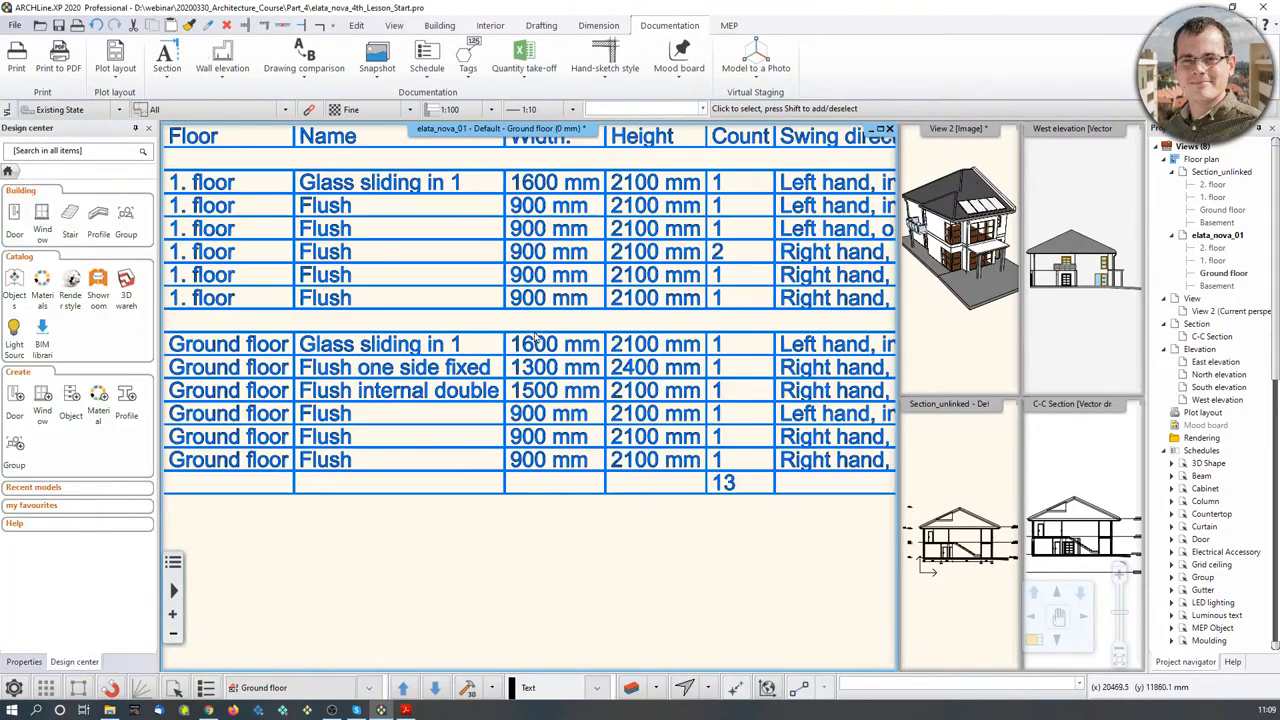
# Step: Examine the commands offered for the placed door schedule, including Save to Excel and Update Schedule, and dismiss them without applying any
pyautogui.scroll(-3, 537, 340)
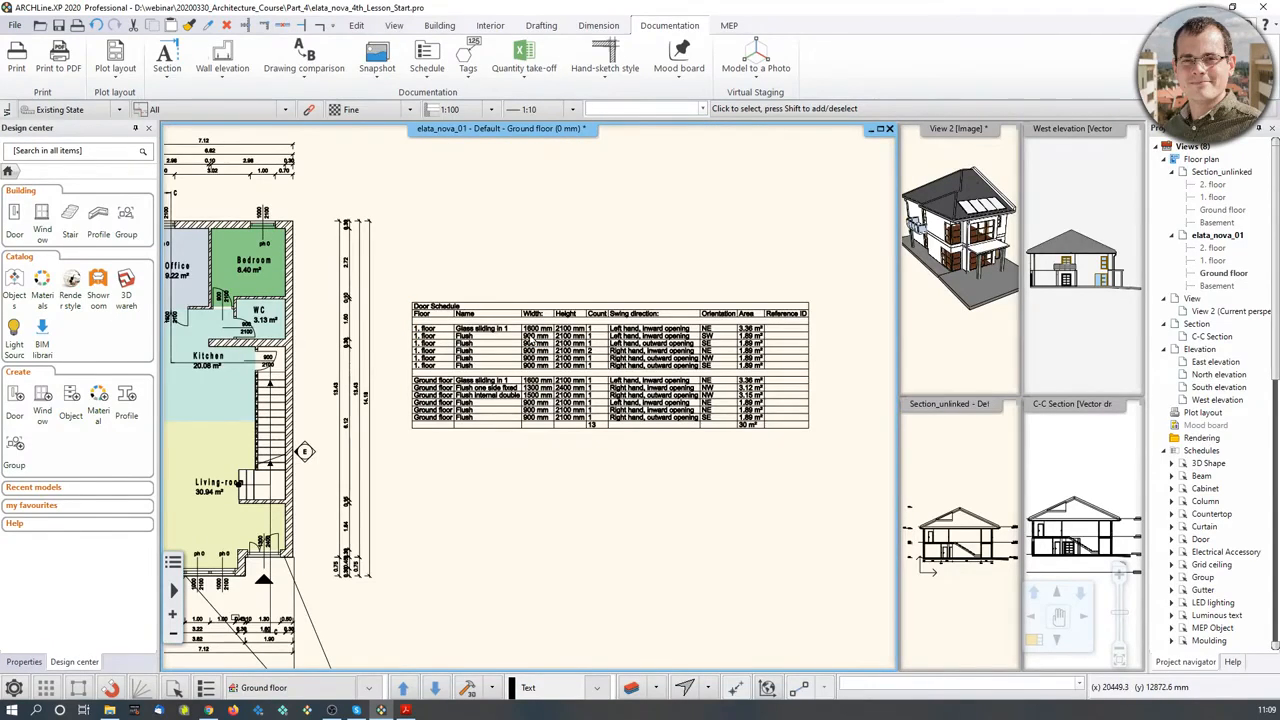
pyautogui.click(545, 330)
pyautogui.click(516, 432)
pyautogui.click(492, 421)
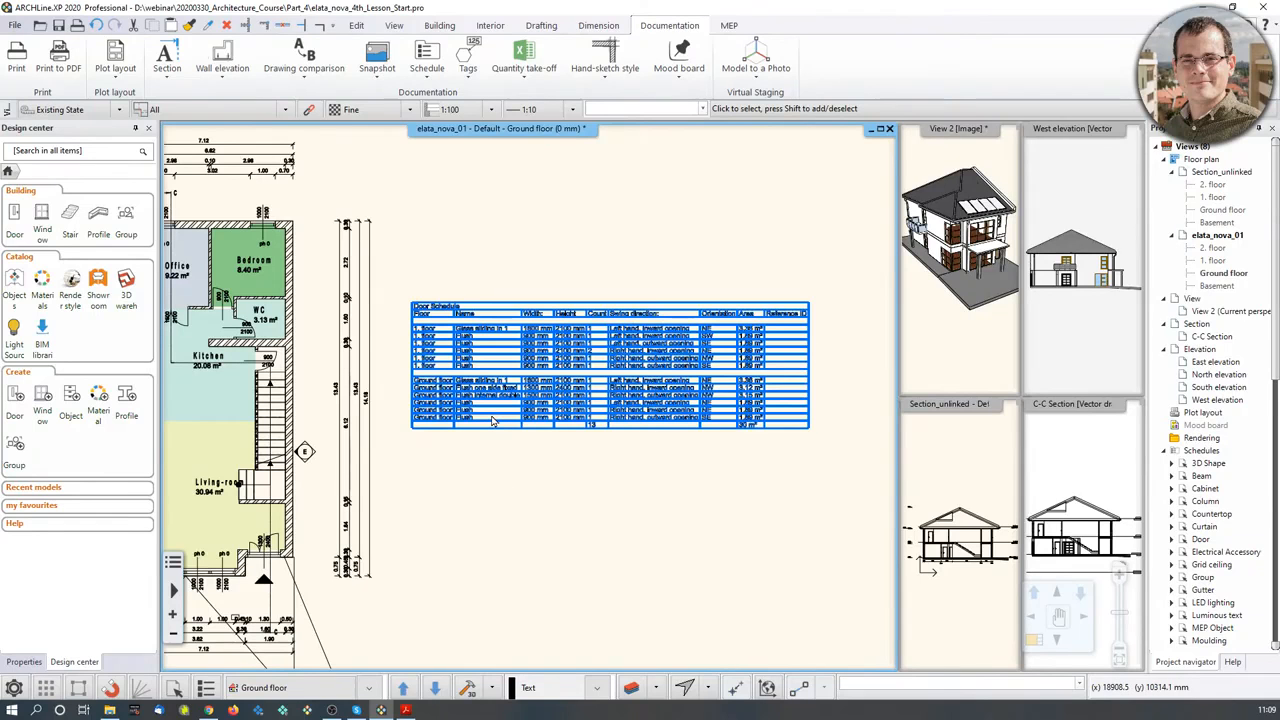
pyautogui.click(492, 421)
pyautogui.click(500, 424)
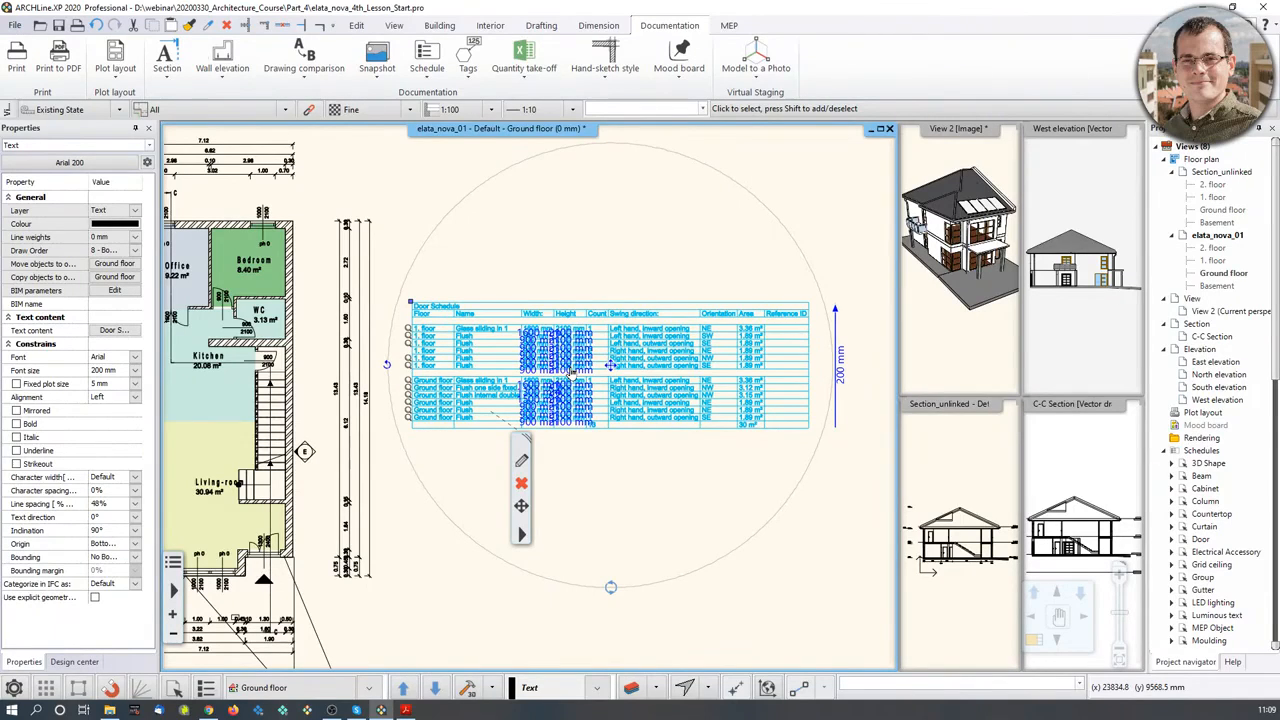
pyautogui.click(521, 537)
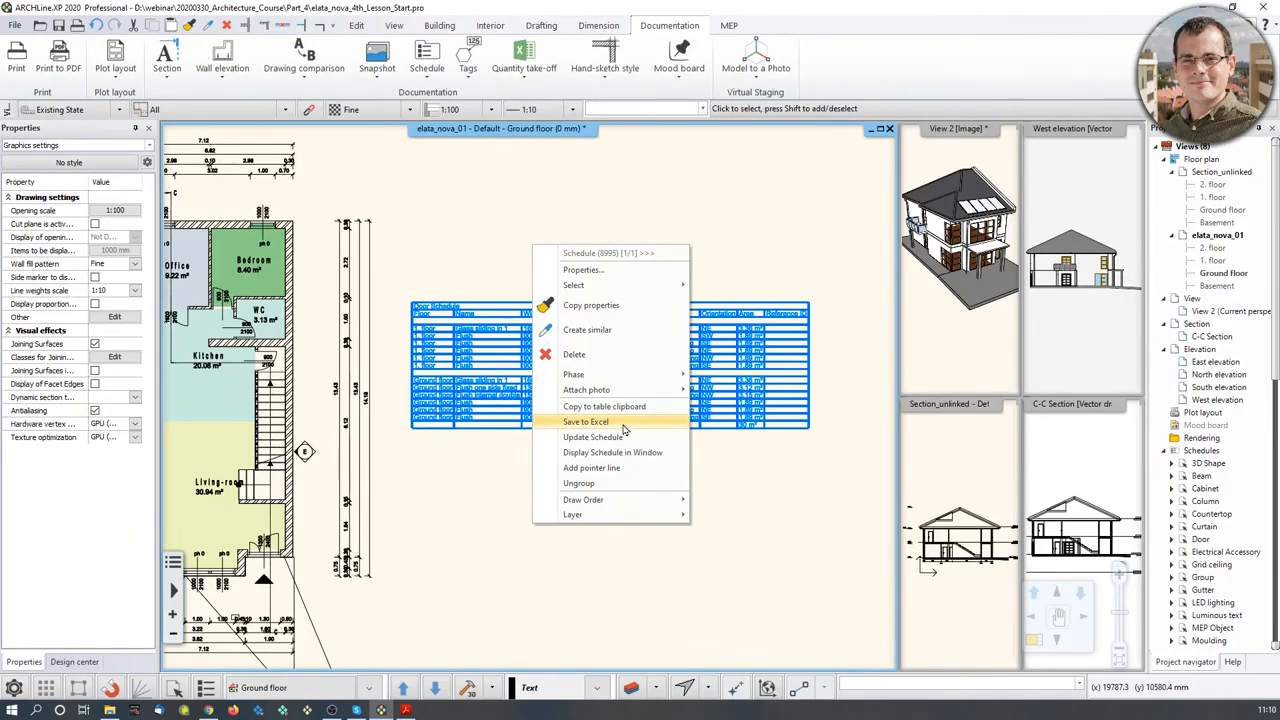
pyautogui.click(482, 232)
pyautogui.scroll(-2, 746, 599)
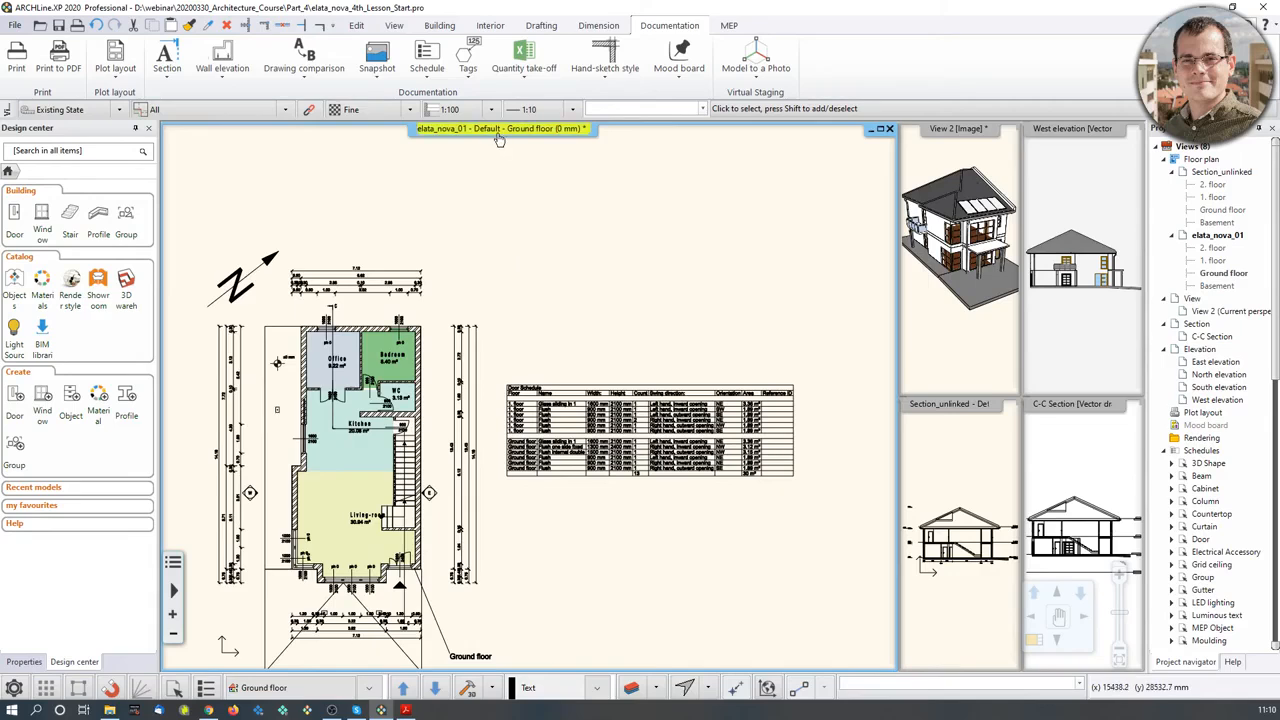
# Step: Generate the Building calculation Excel report for all classes with BIM parameters and save it over Consignation.xlsx in the Part_4 folder
pyautogui.click(524, 76)
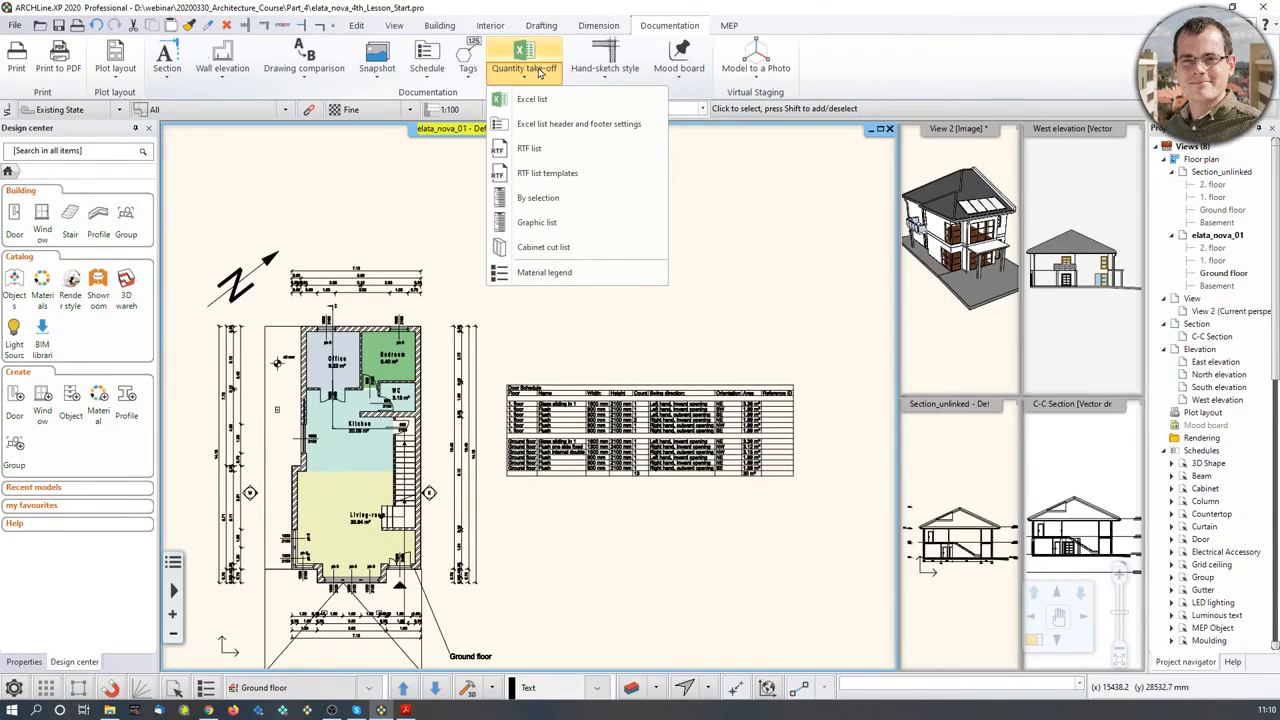
pyautogui.click(531, 99)
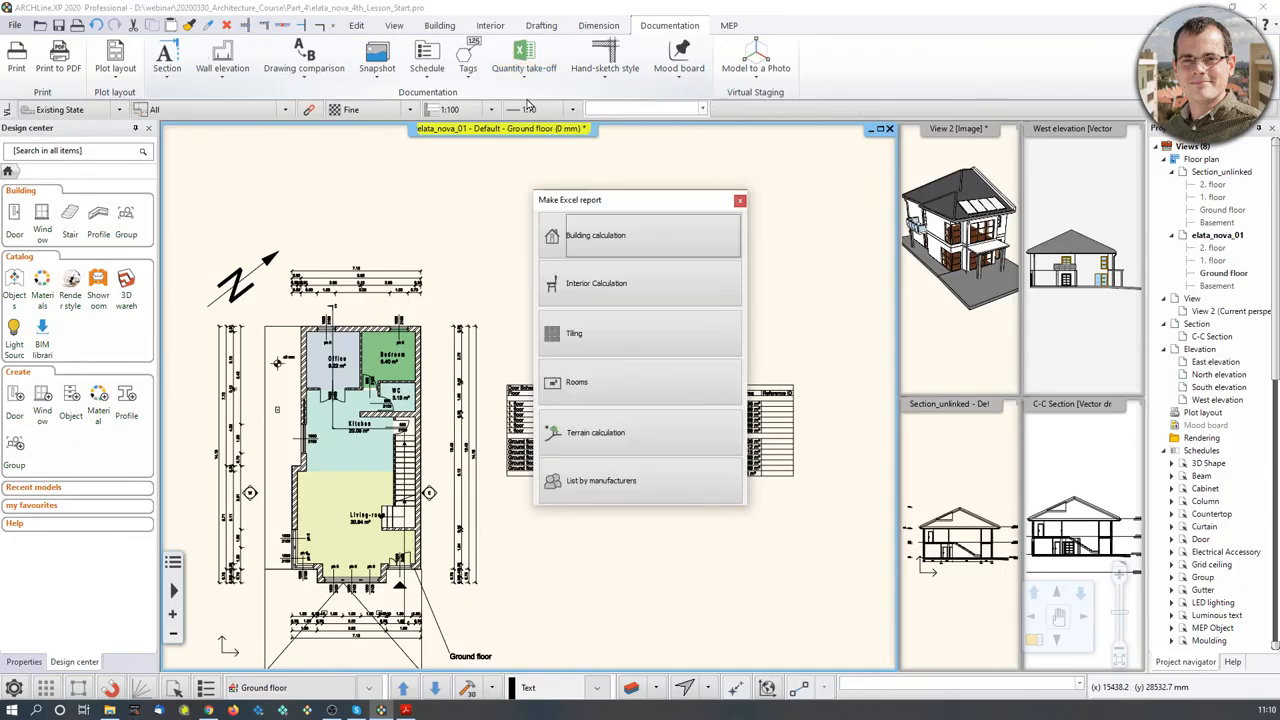
pyautogui.click(658, 240)
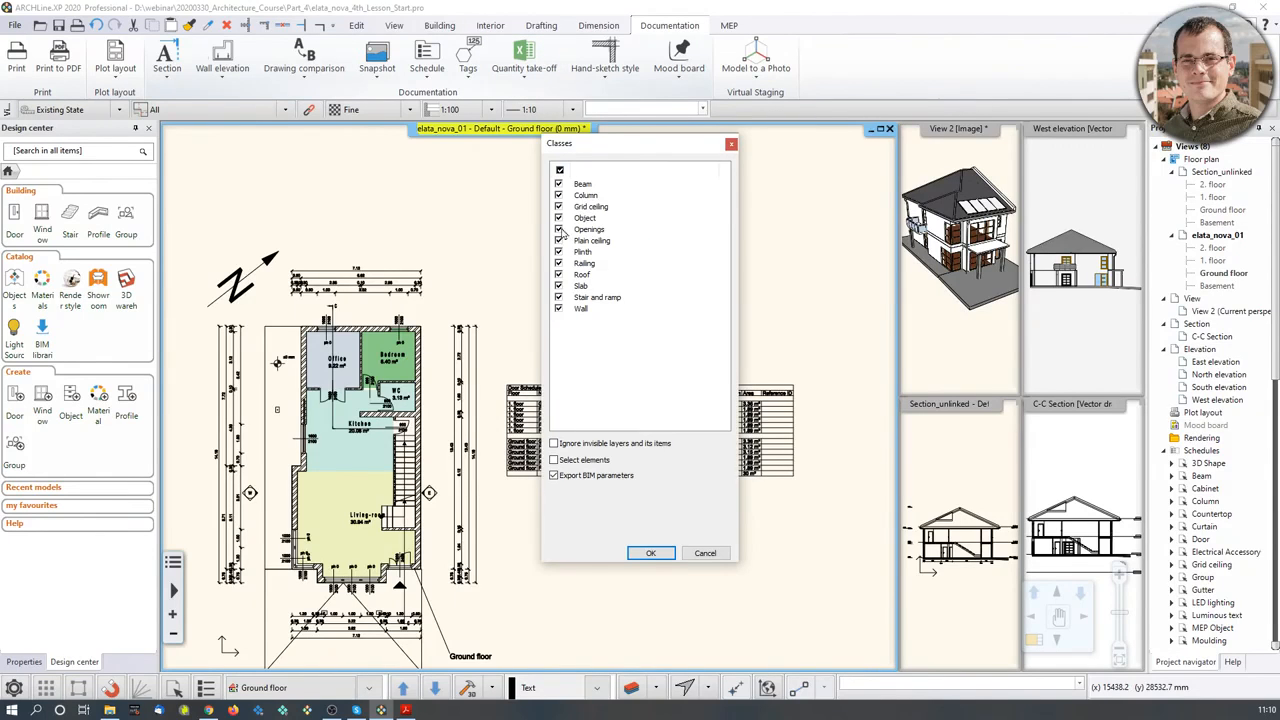
pyautogui.click(648, 553)
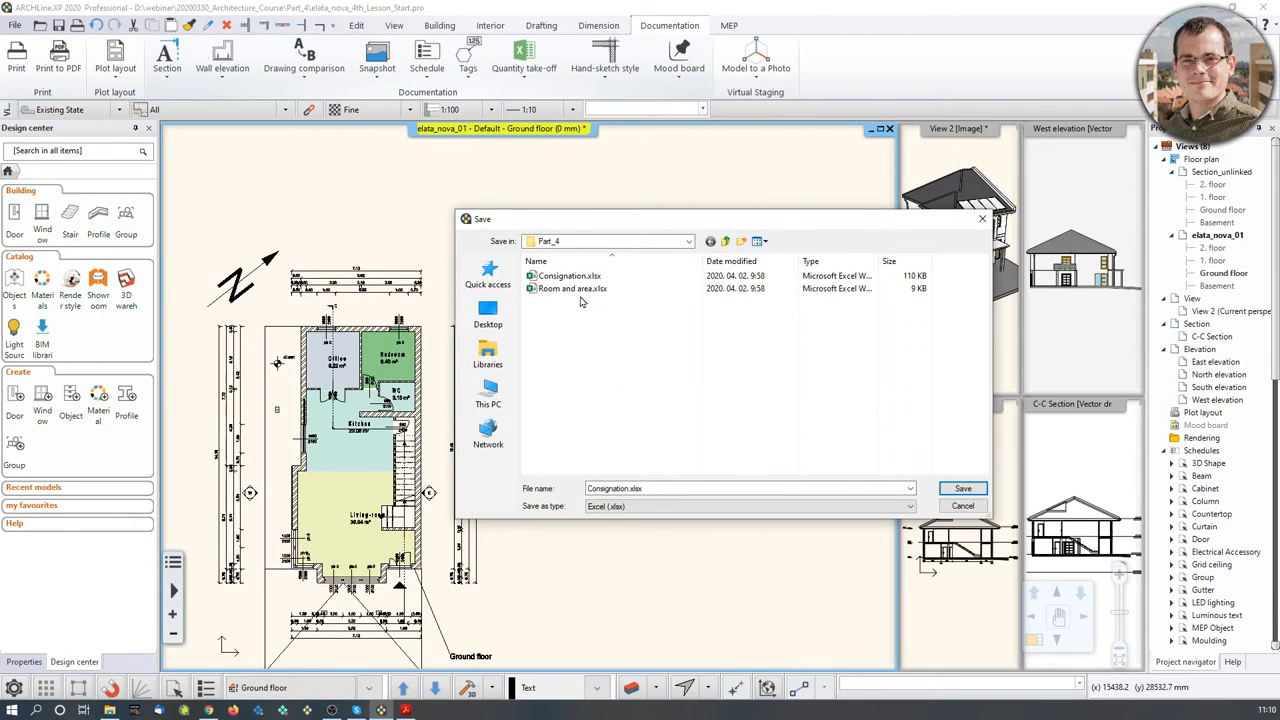
pyautogui.click(962, 489)
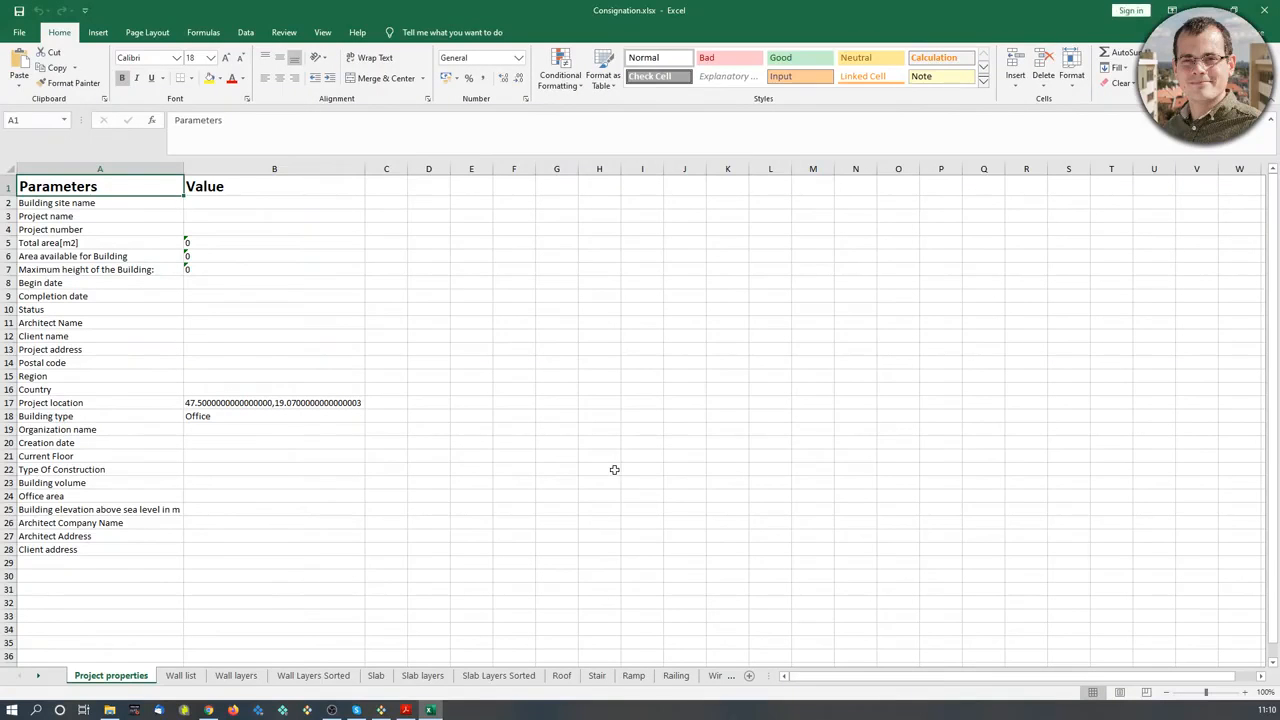
# Step: Examine the Wall list, Wall layers, Slab, Slab layers and Roof sheets of the exported building report, and close the workbook
pyautogui.click(191, 679)
pyautogui.scroll(-11, 221, 537)
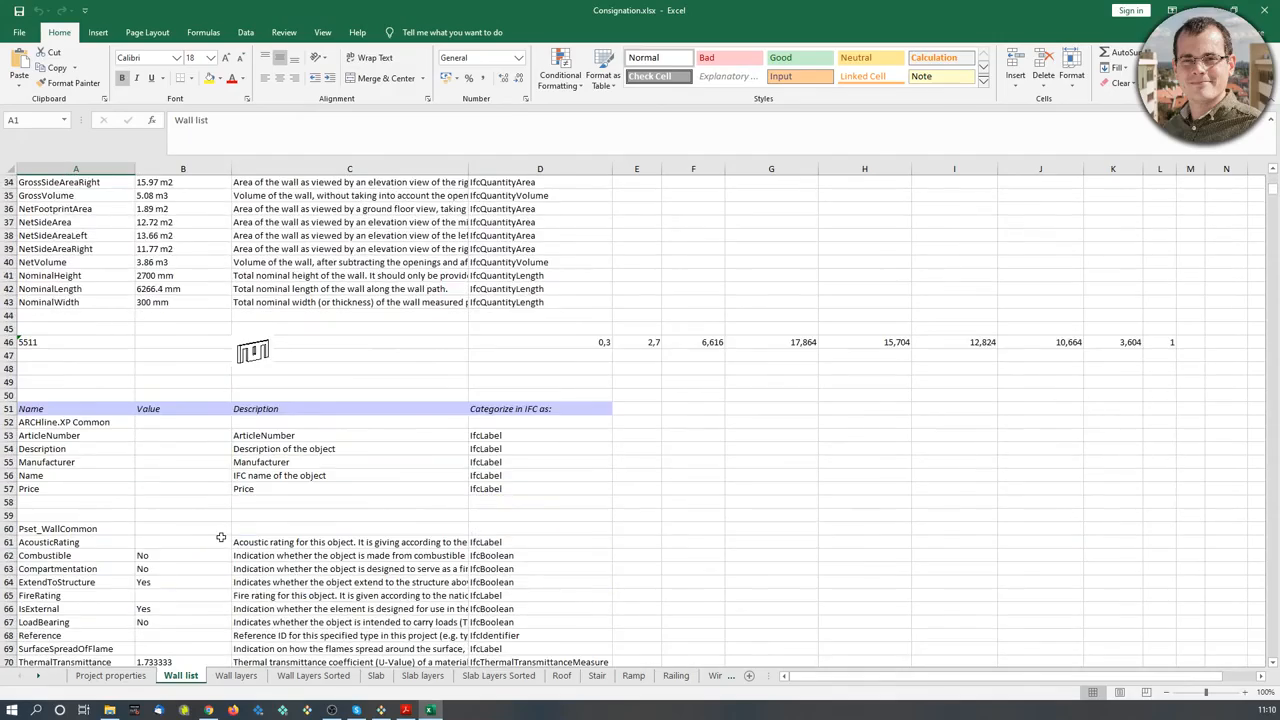
pyautogui.scroll(-11, 221, 537)
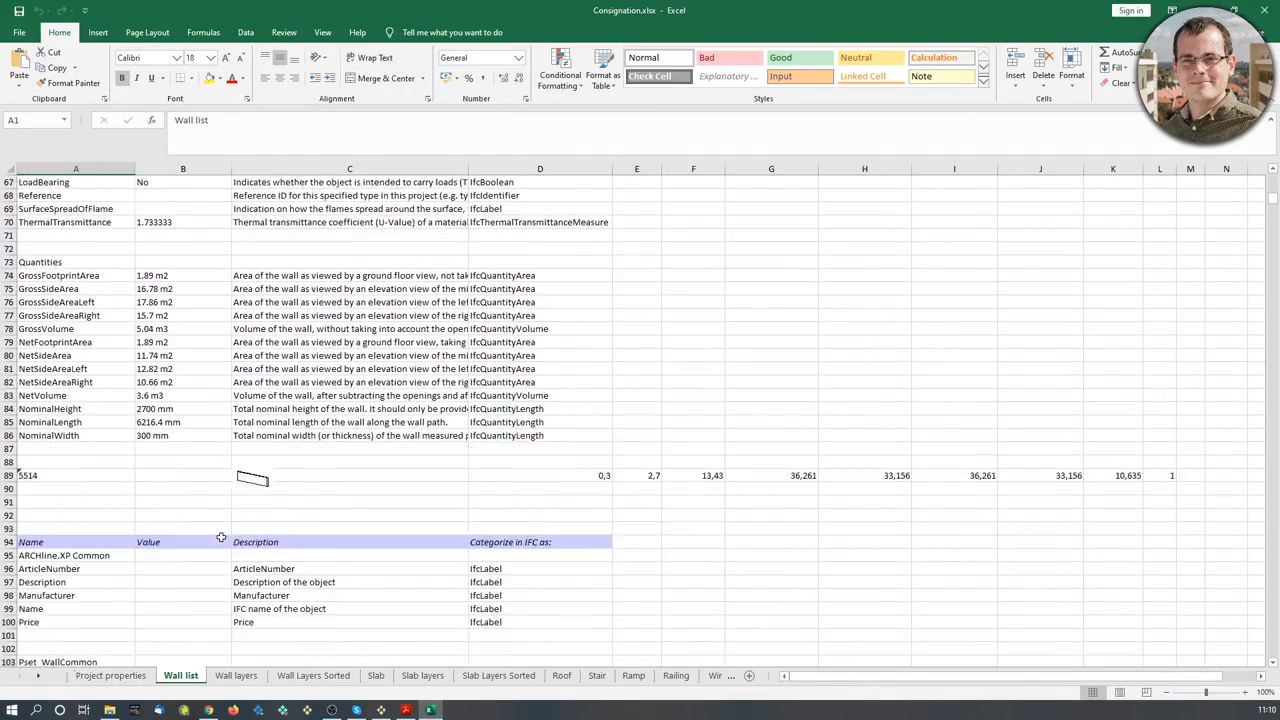
pyautogui.scroll(-4, 221, 537)
pyautogui.click(236, 676)
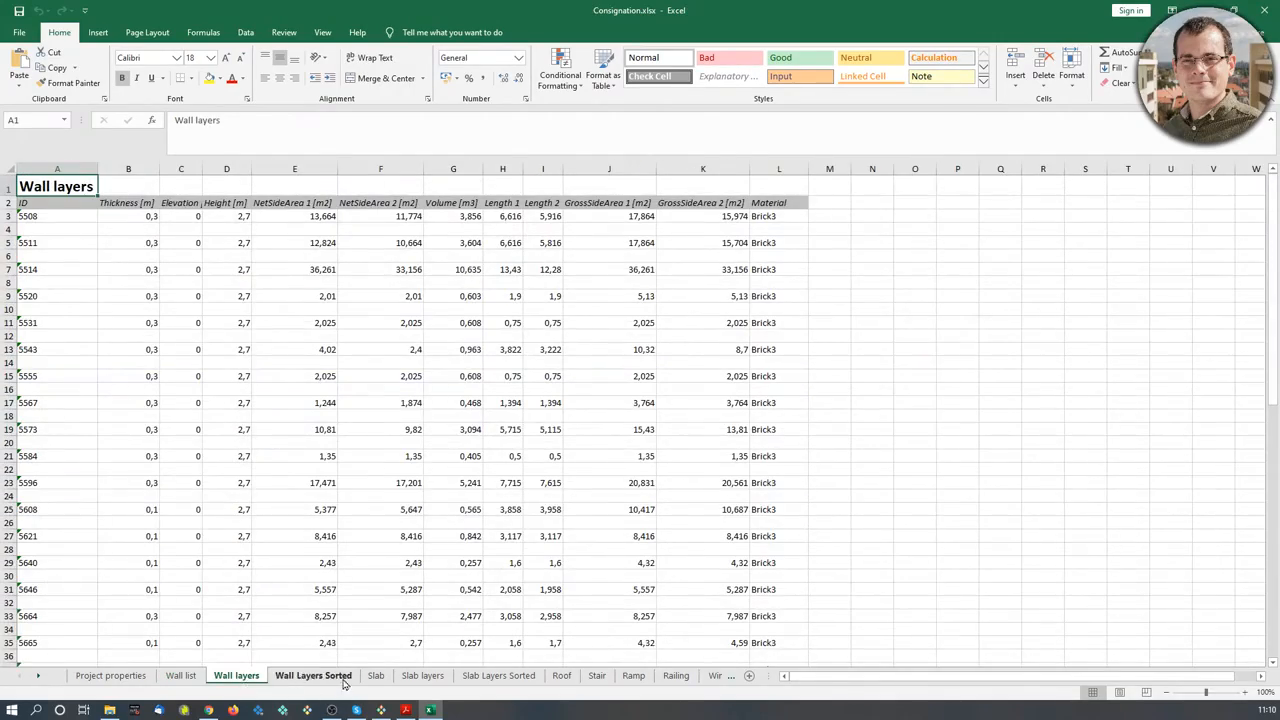
pyautogui.click(376, 676)
pyautogui.click(422, 676)
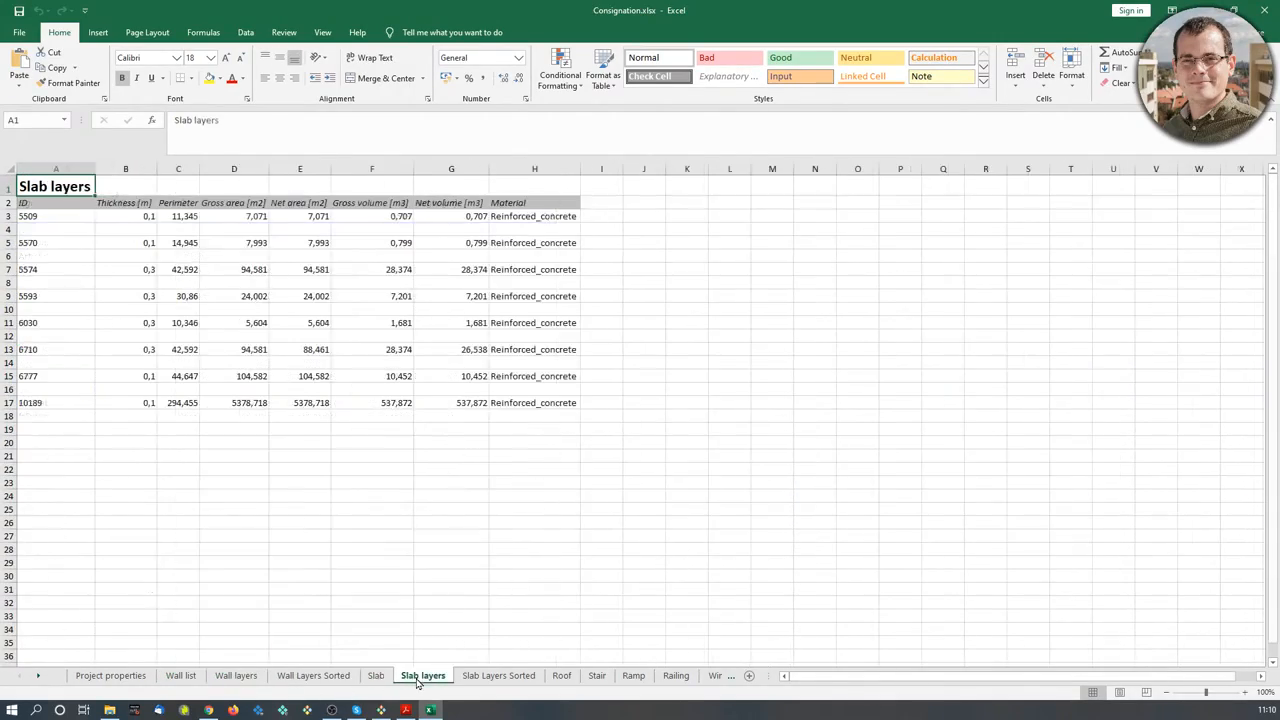
pyautogui.click(562, 676)
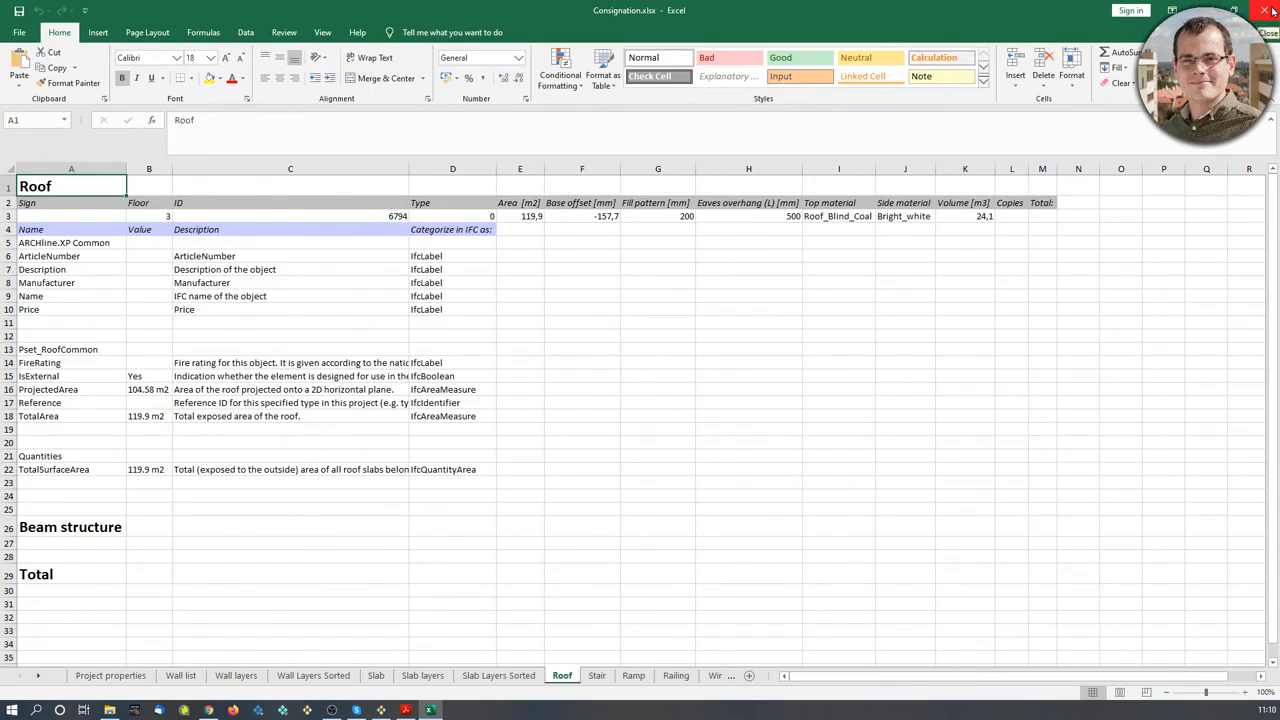
pyautogui.click(1272, 10)
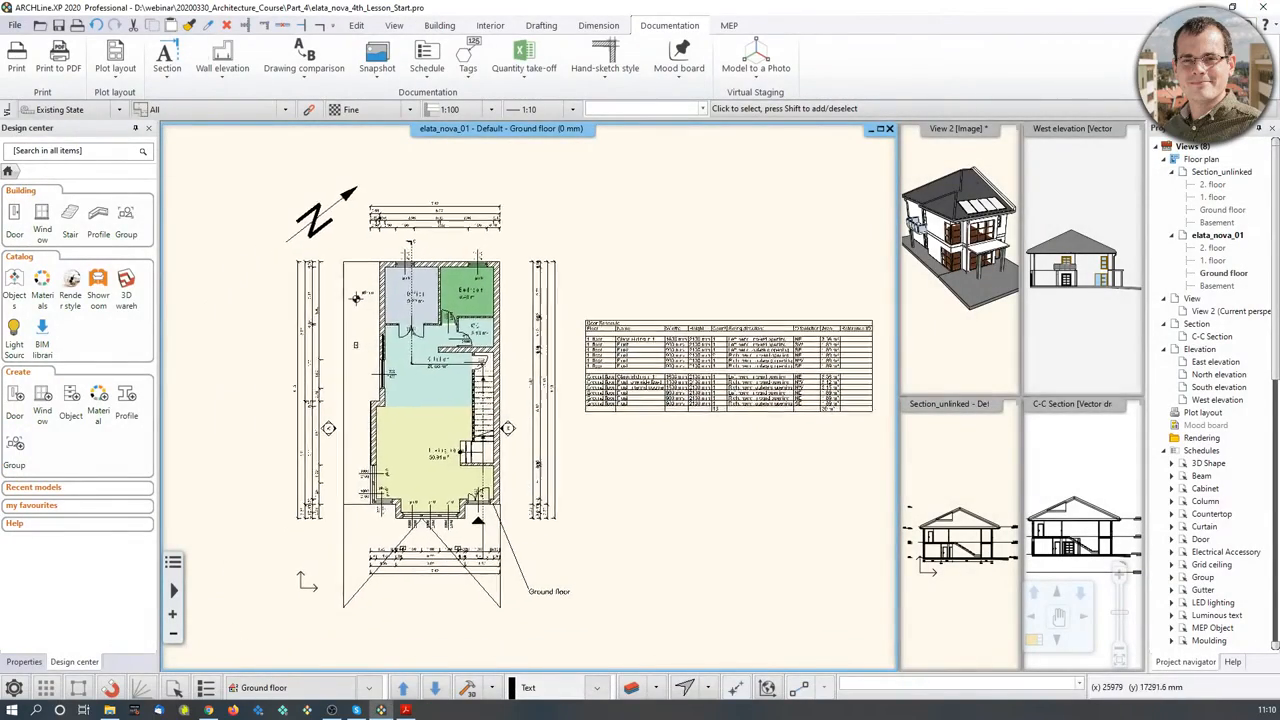
# Step: Generate the Rooms Excel report with Regenerate spaces enabled and save it over Room and area.xlsx in the Part_4 folder
pyautogui.scroll(4, 440, 420)
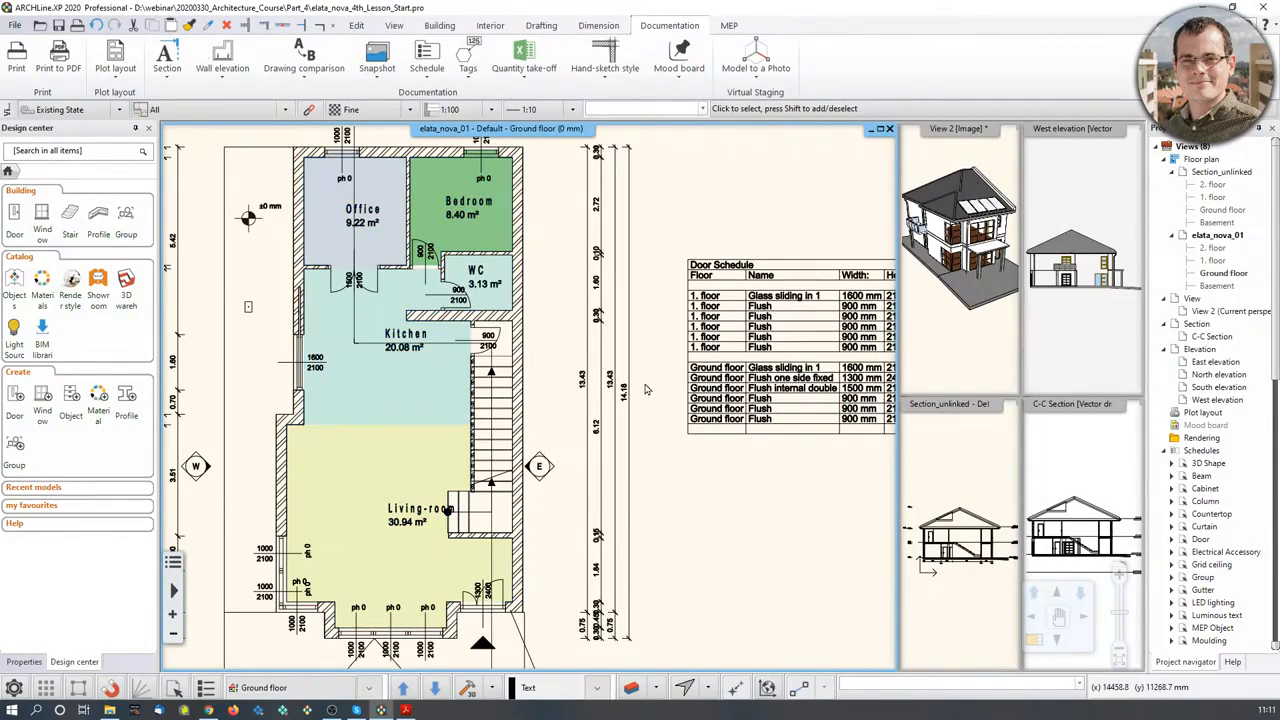
pyautogui.scroll(-2, 645, 375)
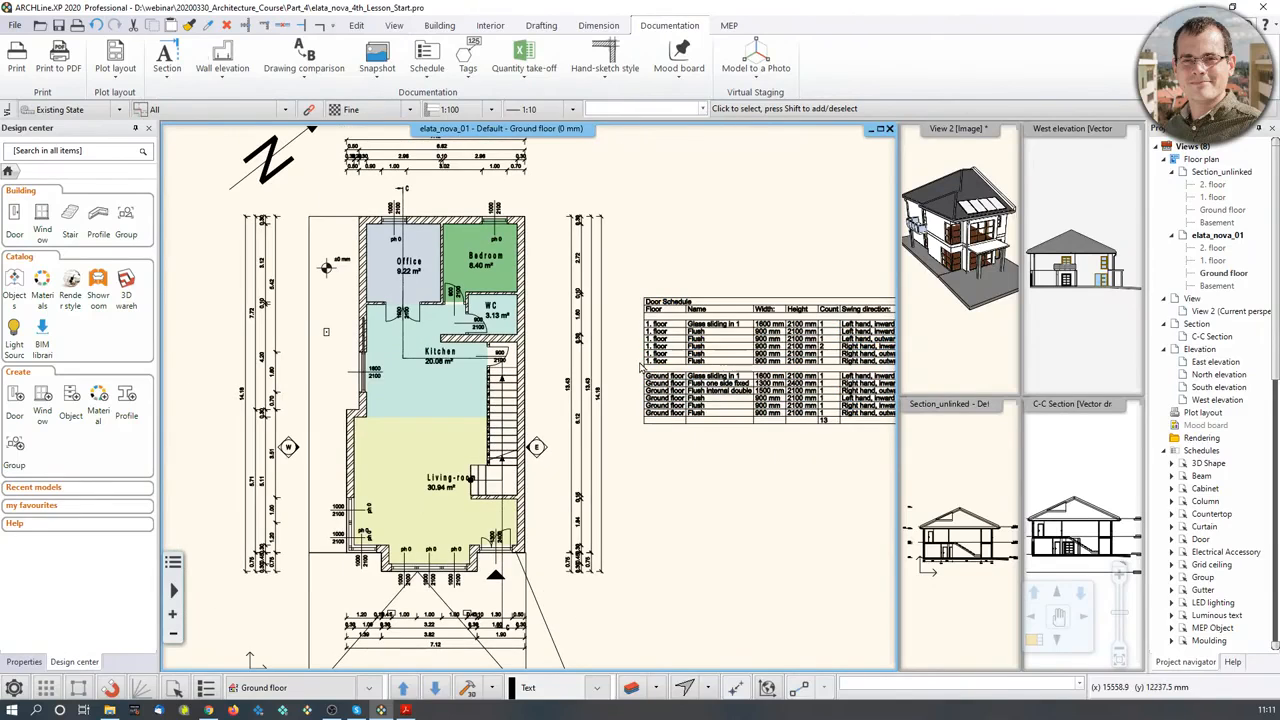
pyautogui.click(536, 83)
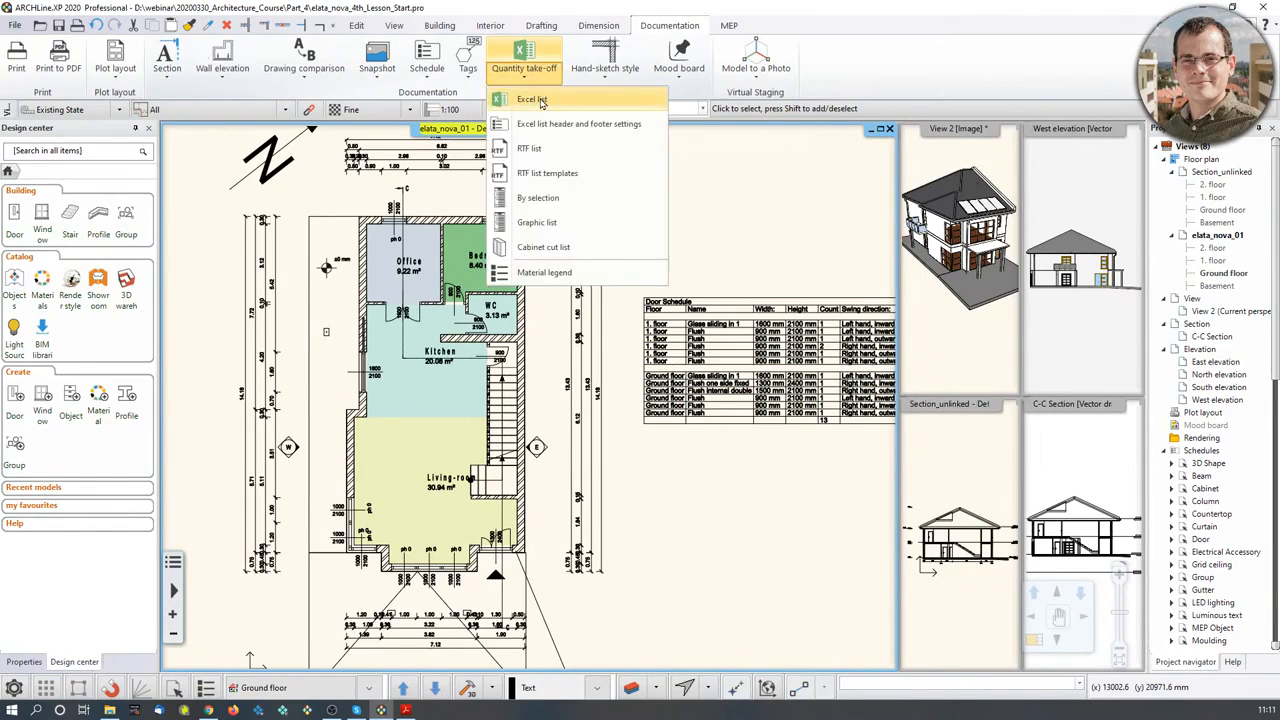
pyautogui.click(534, 100)
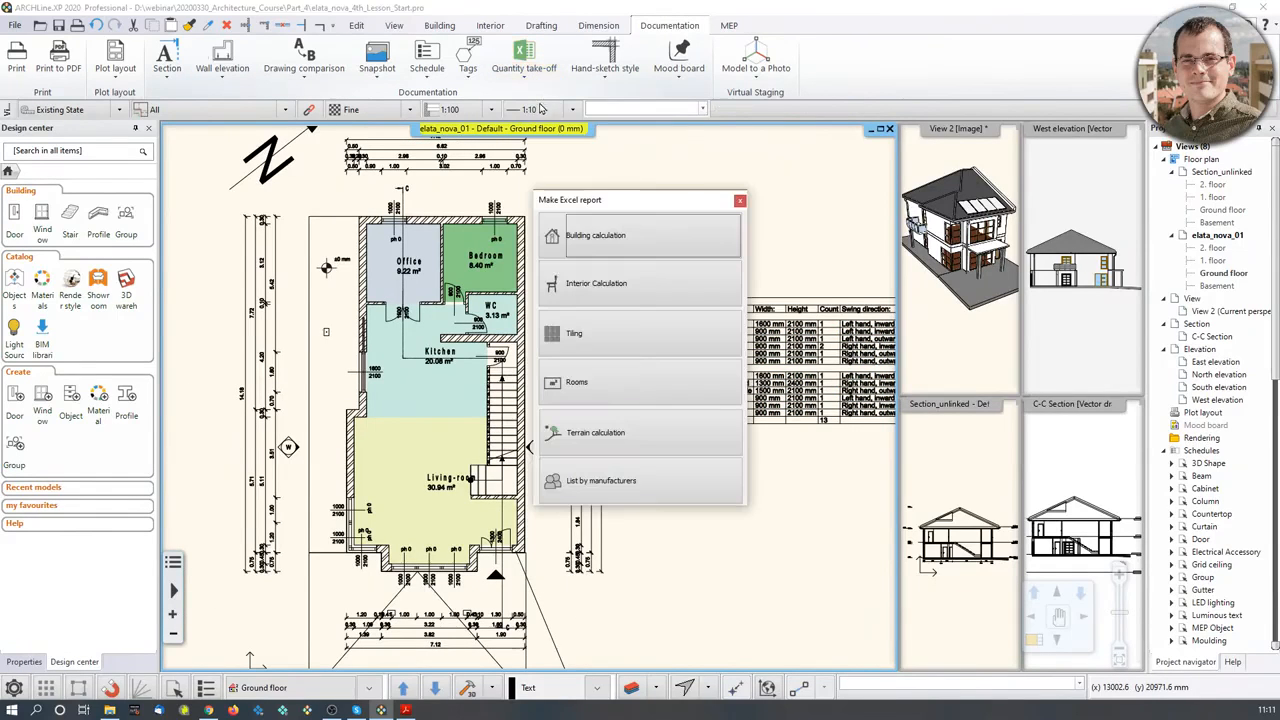
pyautogui.click(606, 388)
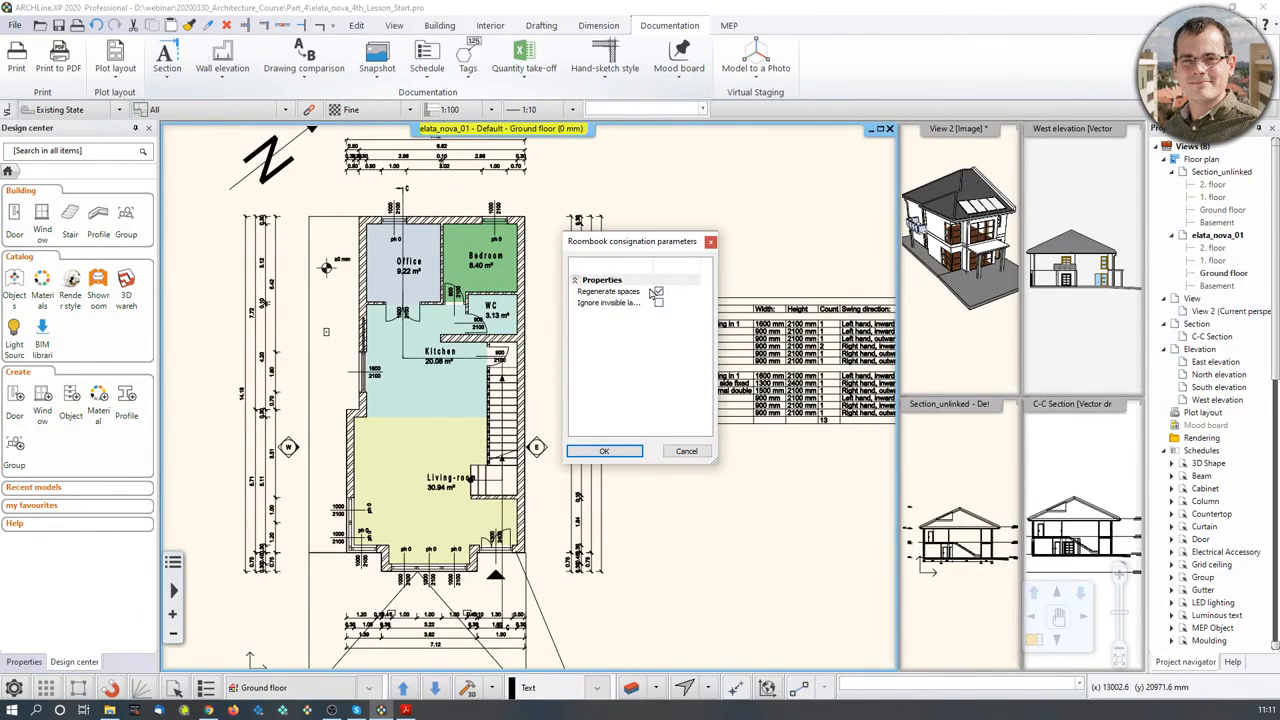
pyautogui.click(604, 451)
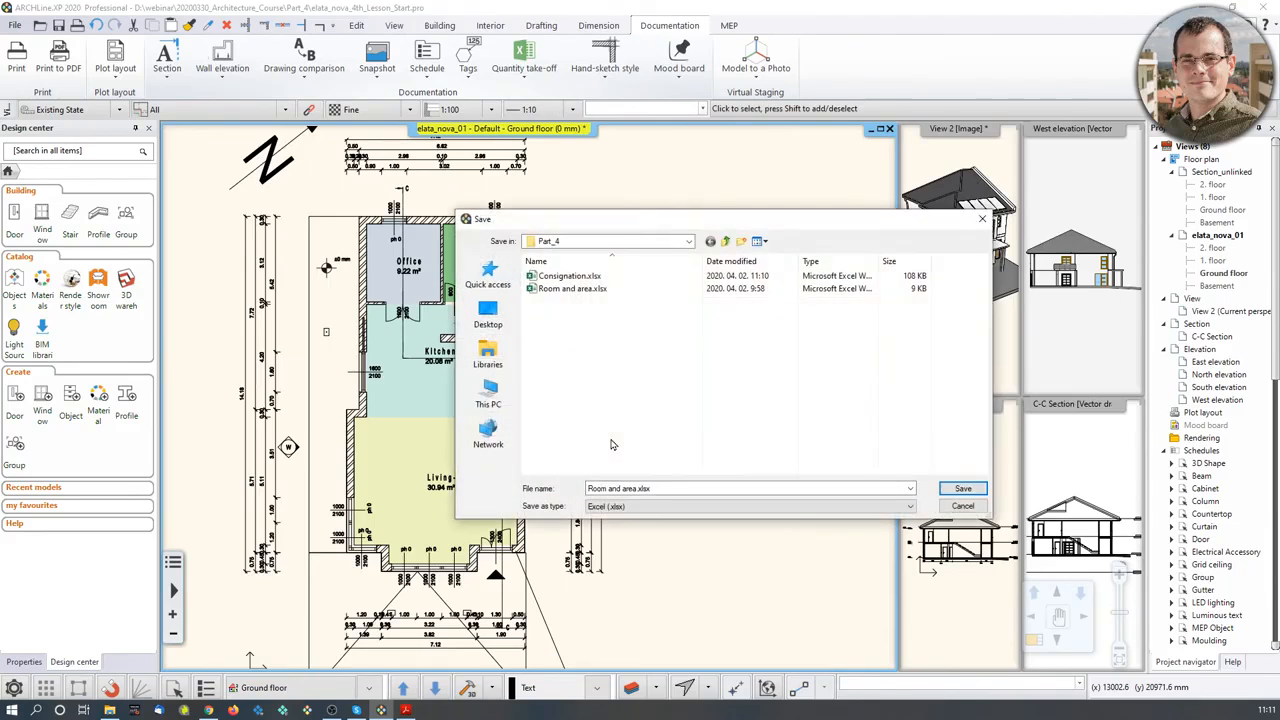
pyautogui.click(563, 290)
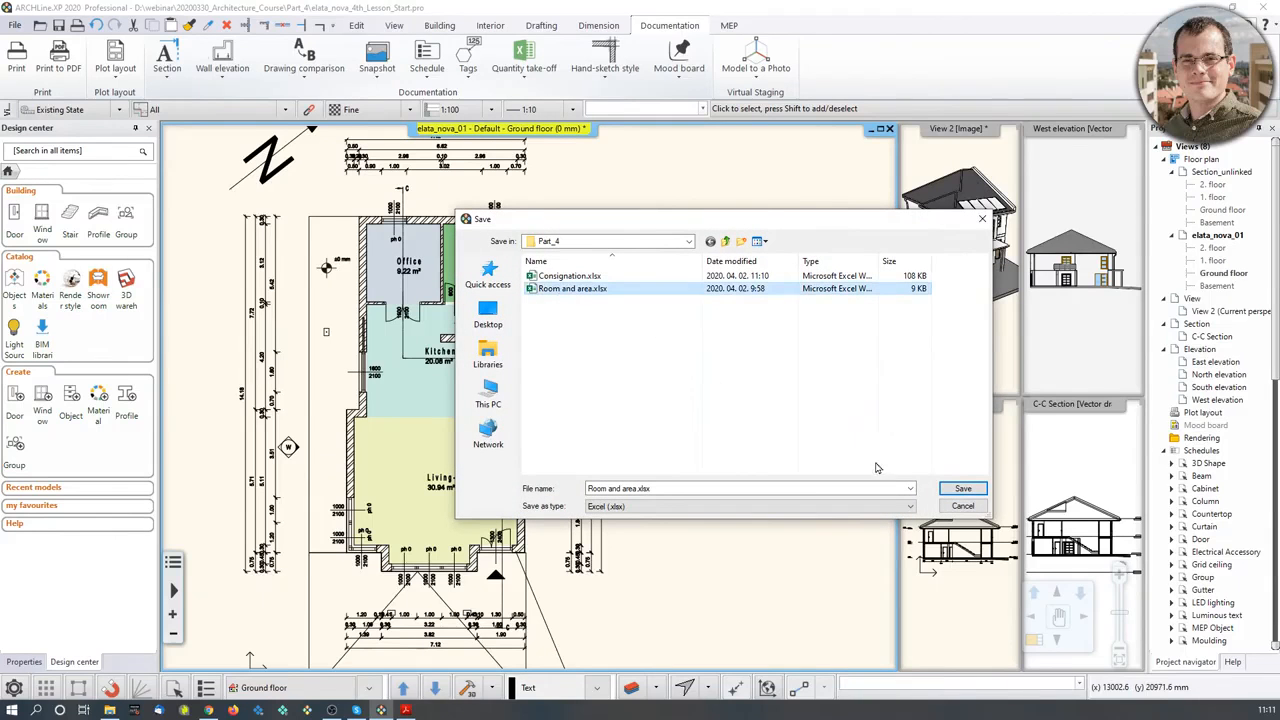
pyautogui.click(962, 488)
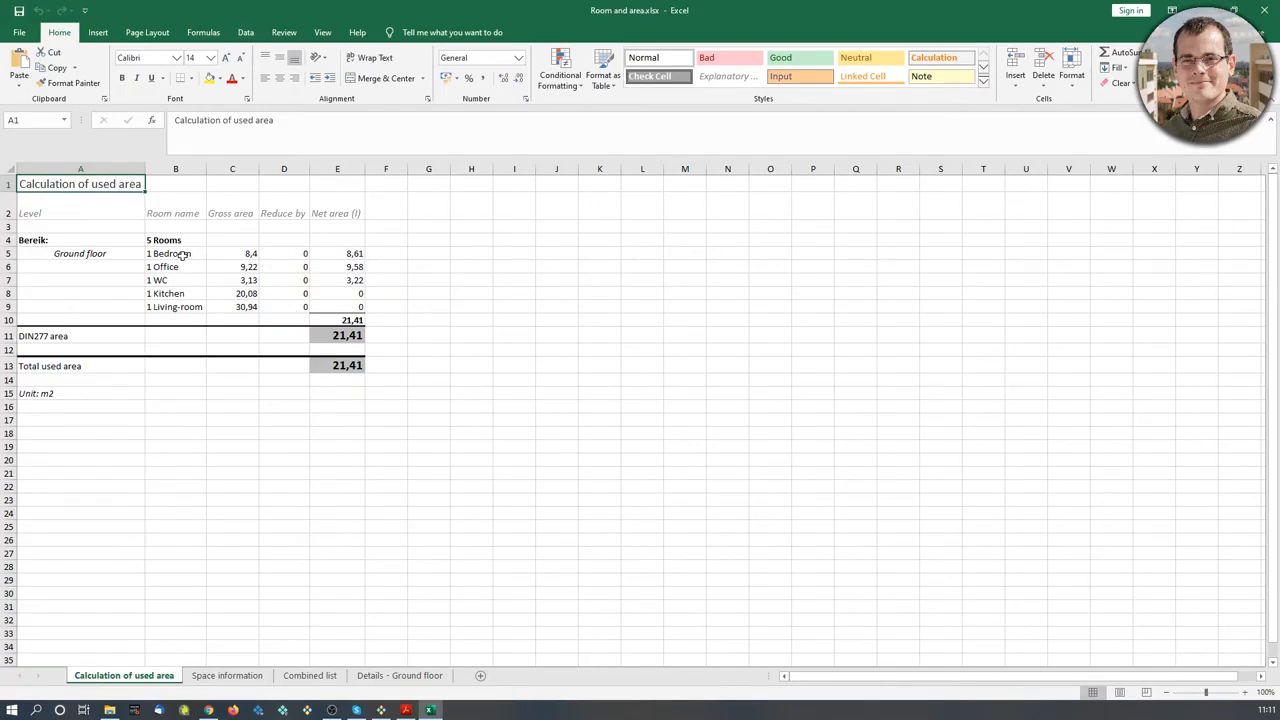
# Step: Examine the Space information, Combined list and Details - Ground floor sheets of the exported rooms report, and close the workbook
pyautogui.click(237, 677)
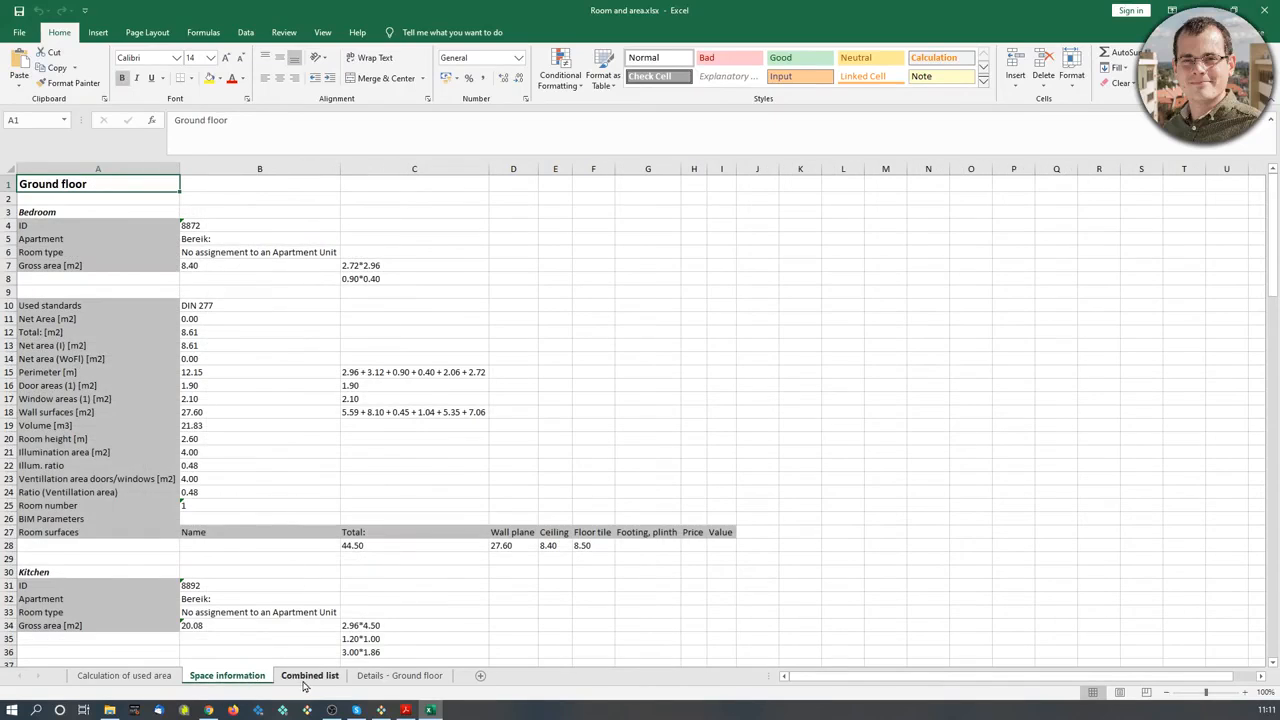
pyautogui.click(310, 677)
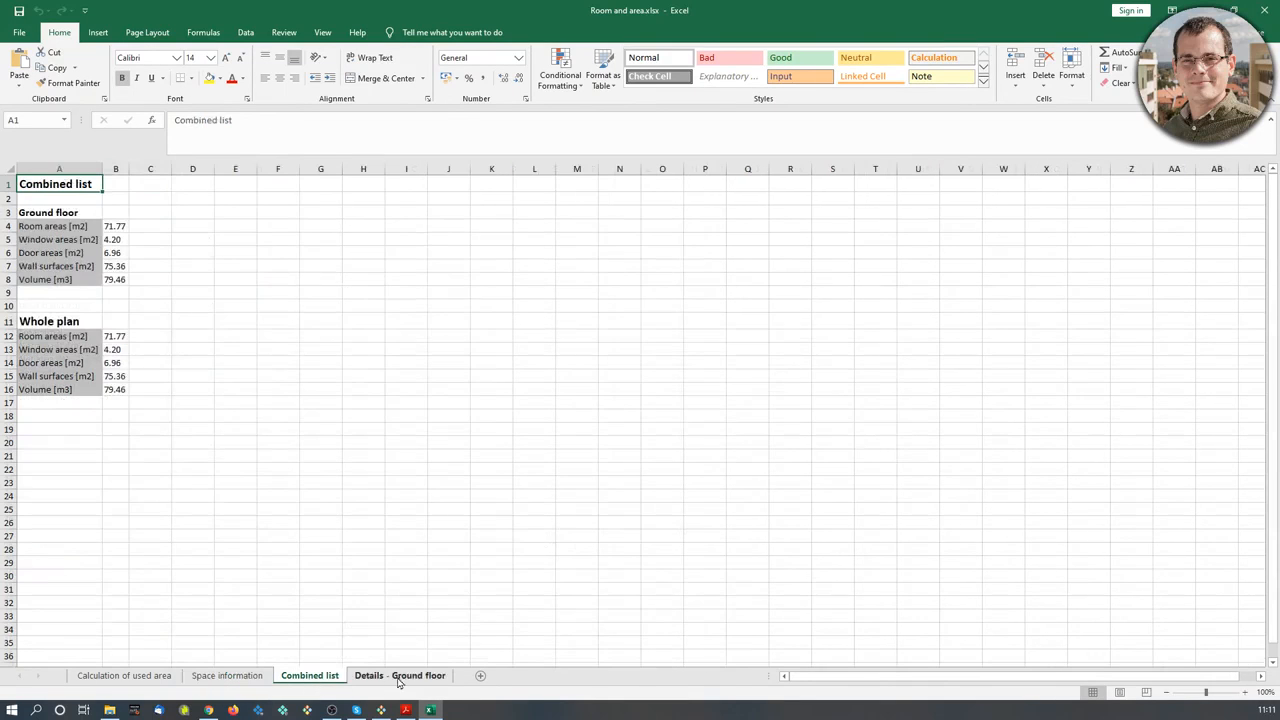
pyautogui.click(405, 677)
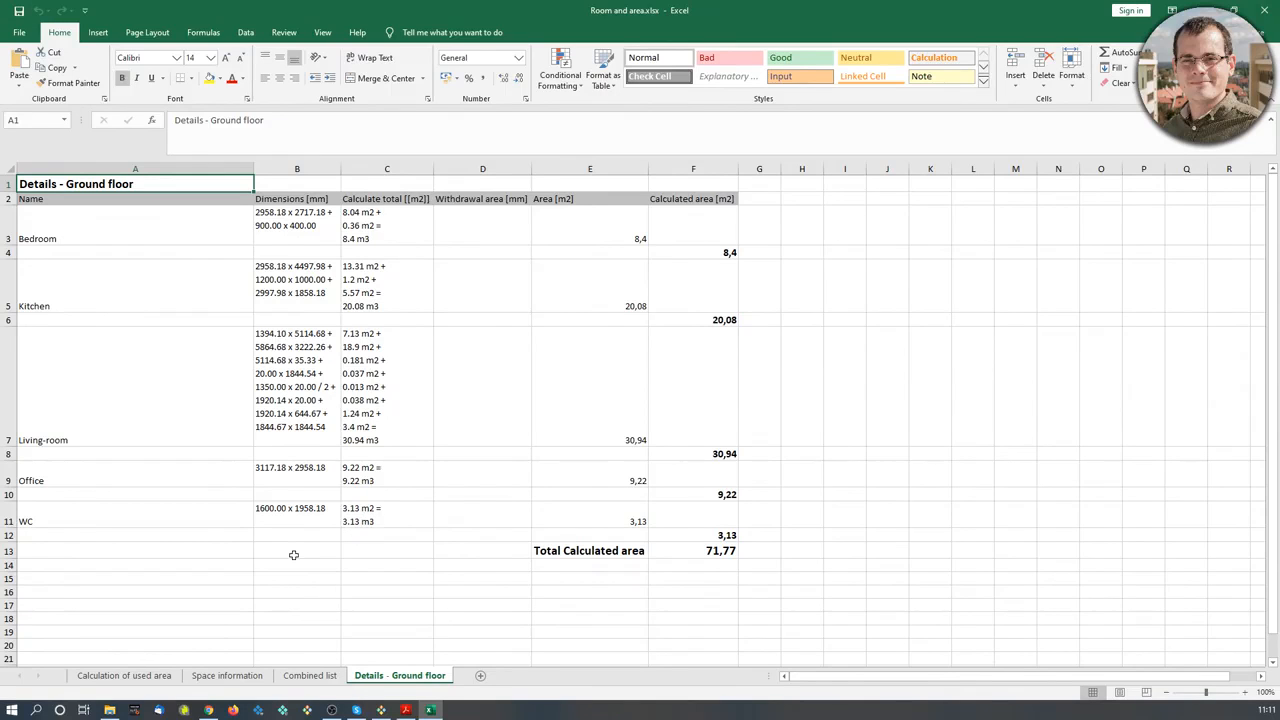
pyautogui.click(1262, 12)
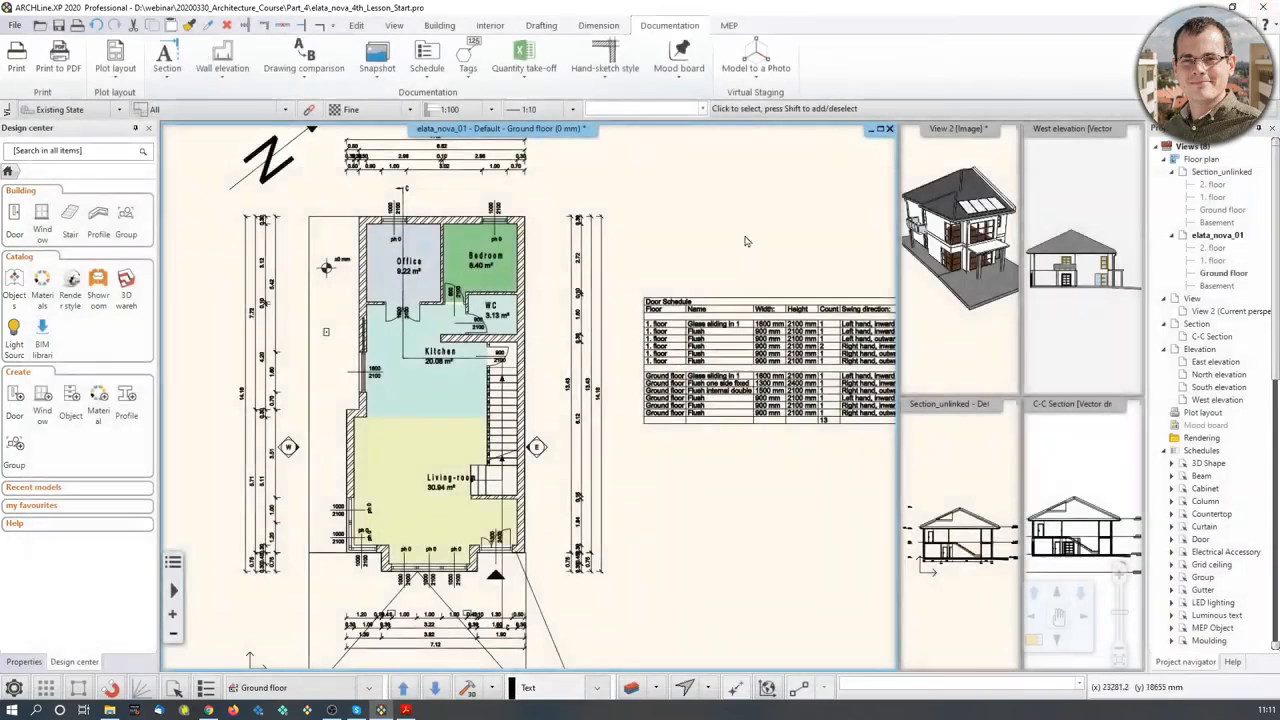
# Step: Start preparing a plot layout in ARCHLine.XP with ISO A3 297x420 mm paper in landscape orientation
pyautogui.scroll(-2, 590, 352)
pyautogui.scroll(-1, 590, 355)
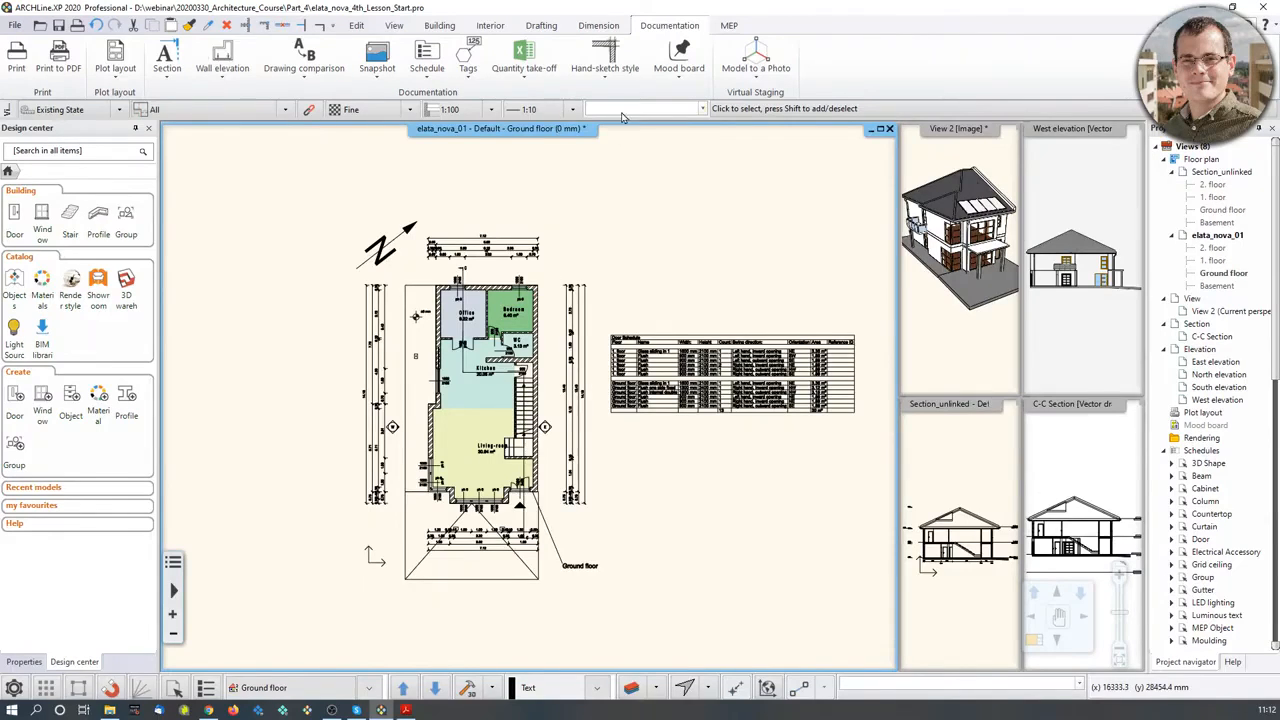
pyautogui.click(113, 78)
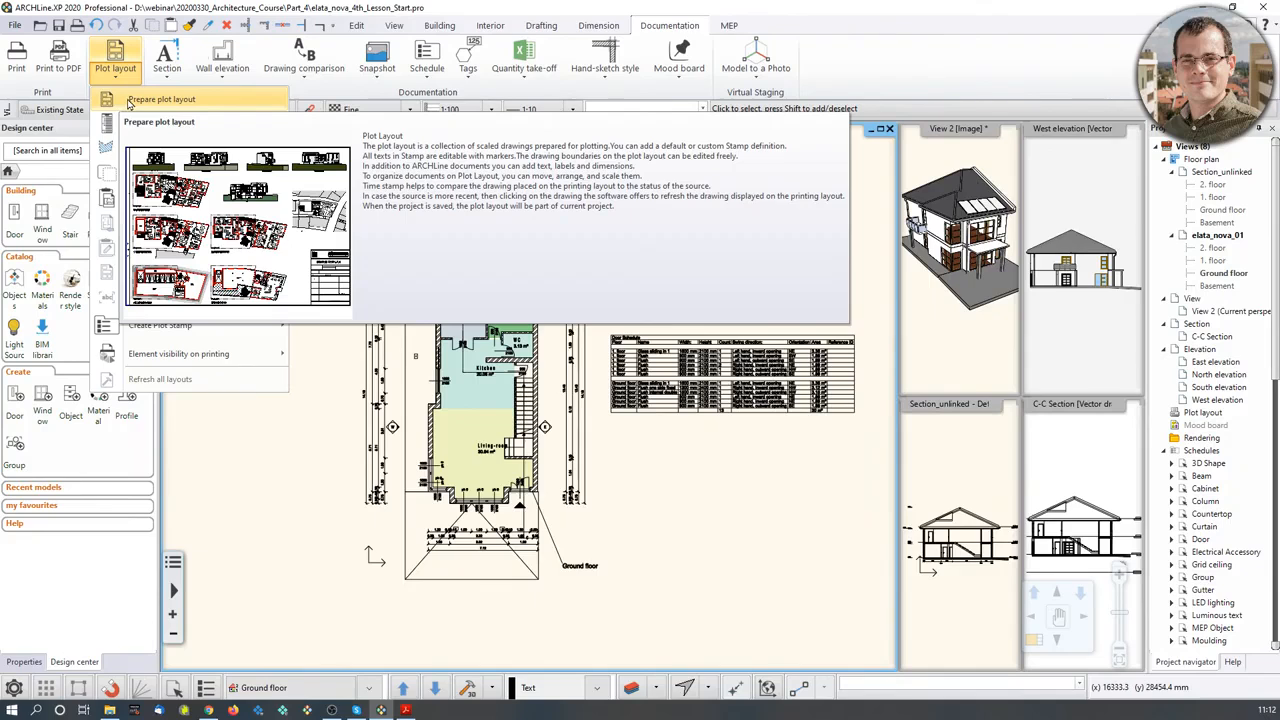
pyautogui.click(129, 101)
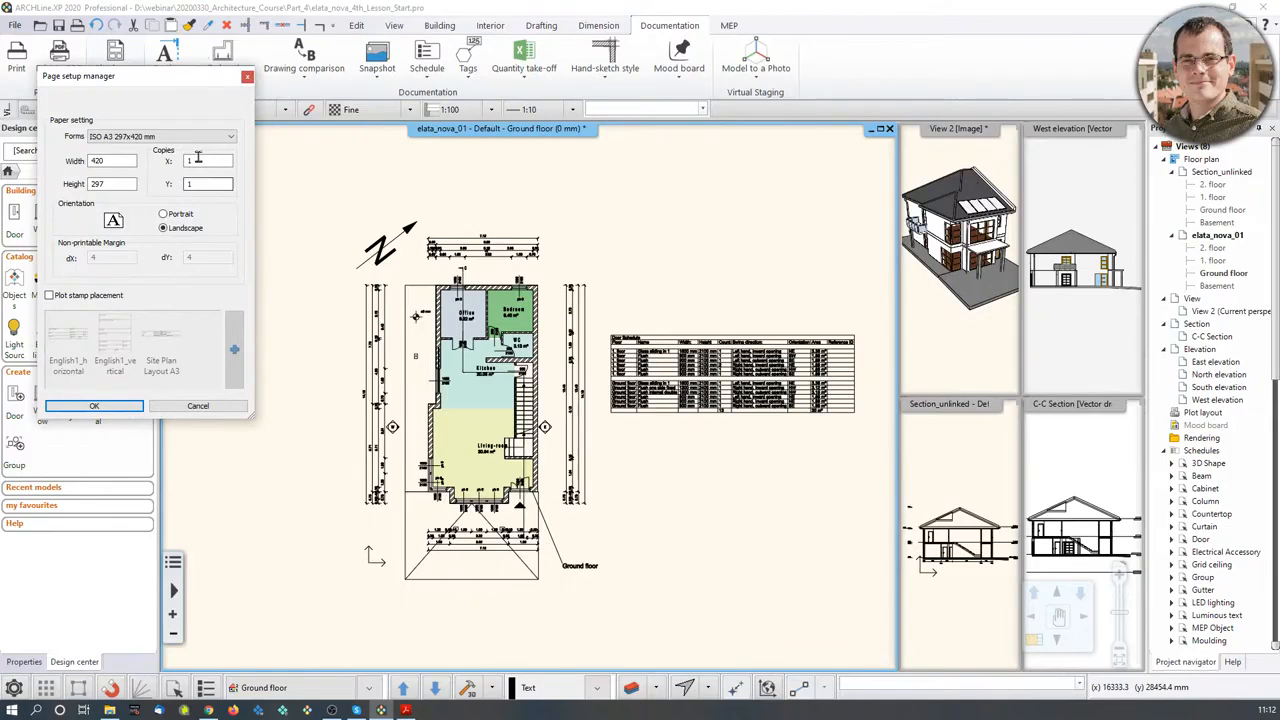
pyautogui.click(220, 137)
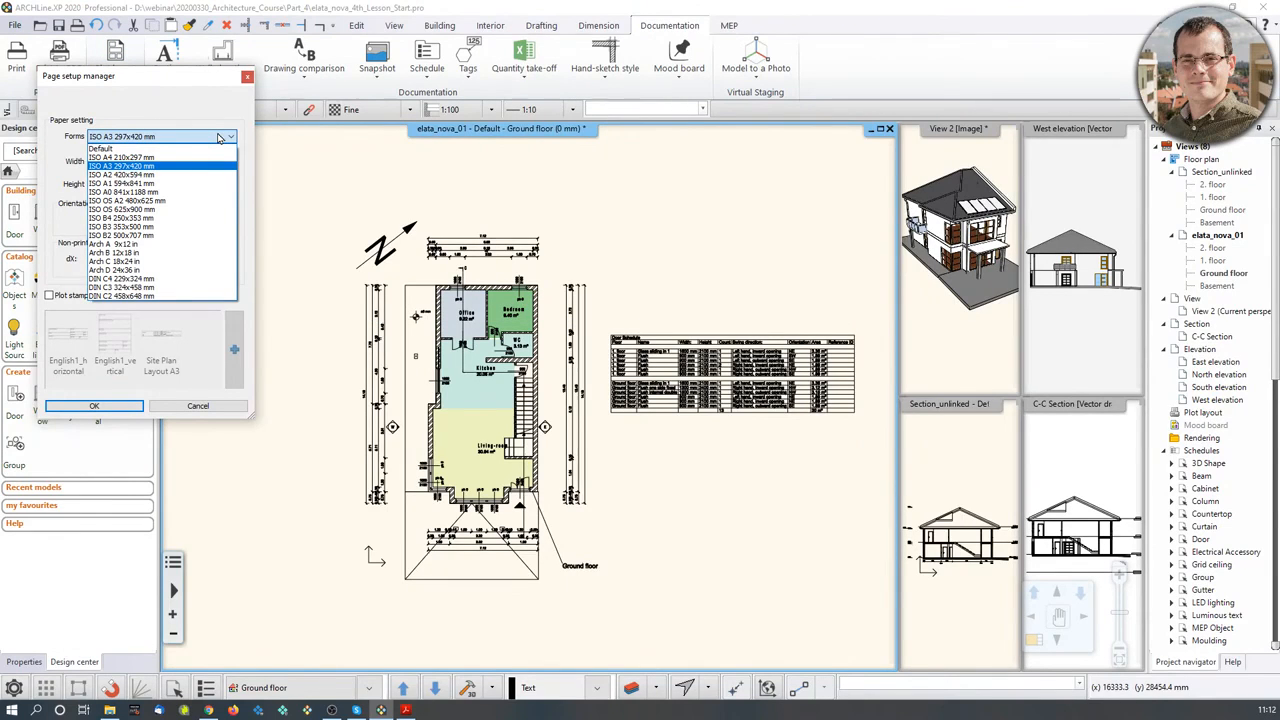
pyautogui.click(156, 166)
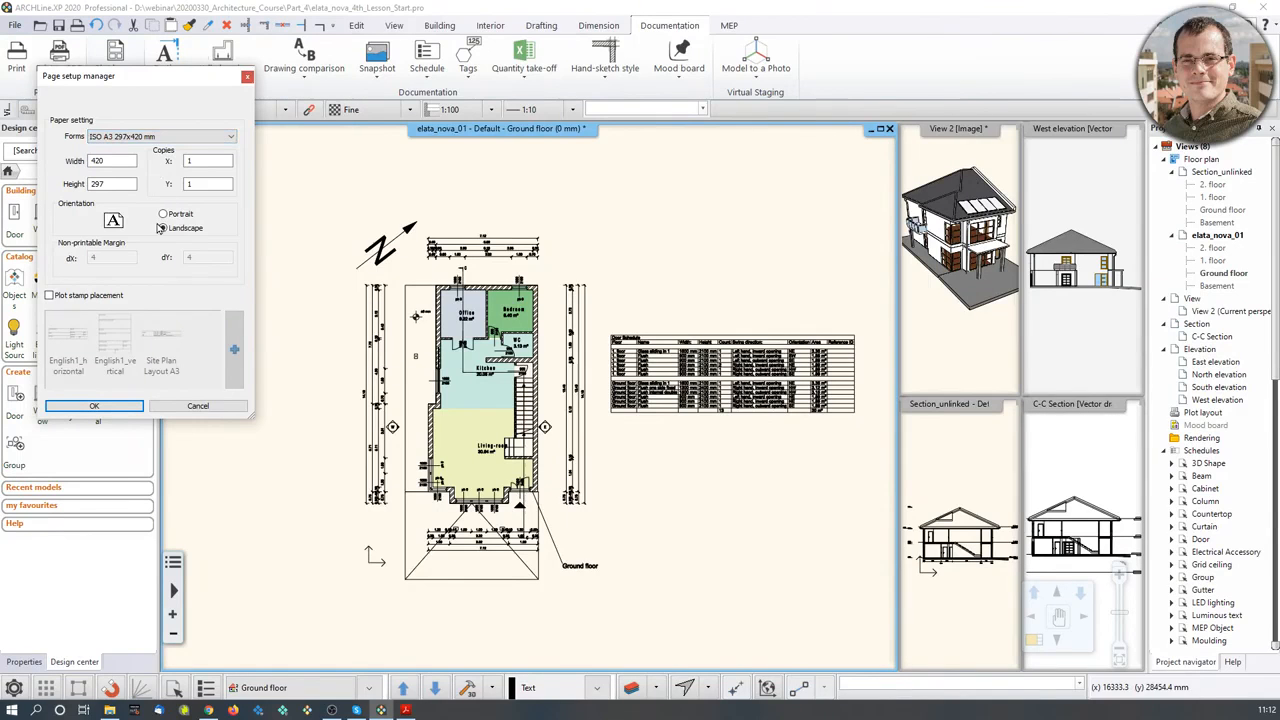
# Step: Examine the English plot stamps available for the sheet without adding one, and switch plot stamp placement back off
pyautogui.click(86, 296)
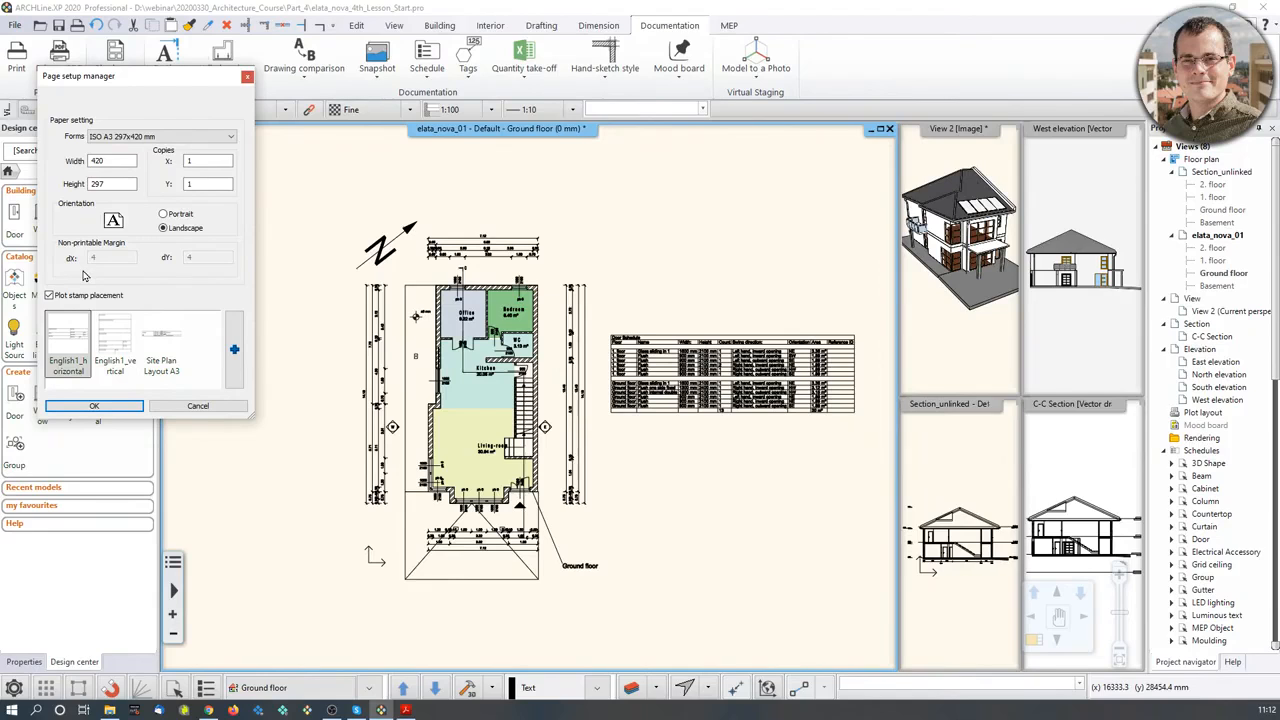
pyautogui.click(235, 352)
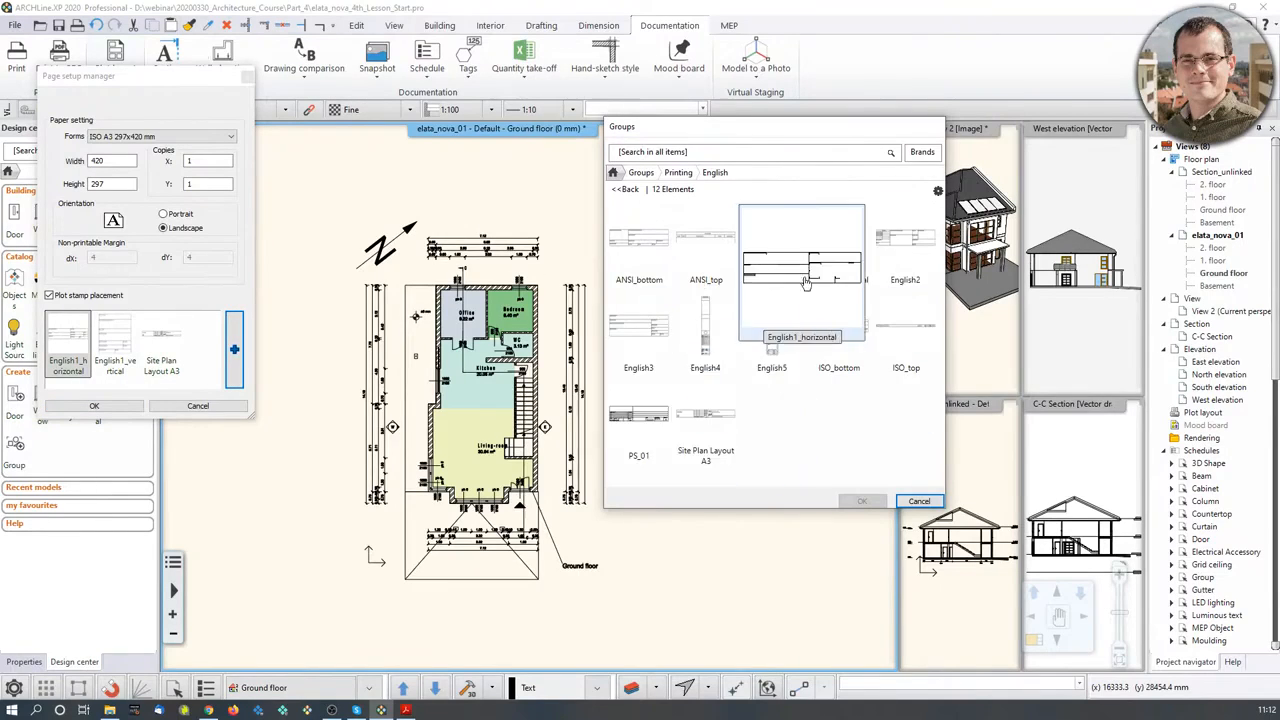
pyautogui.click(919, 501)
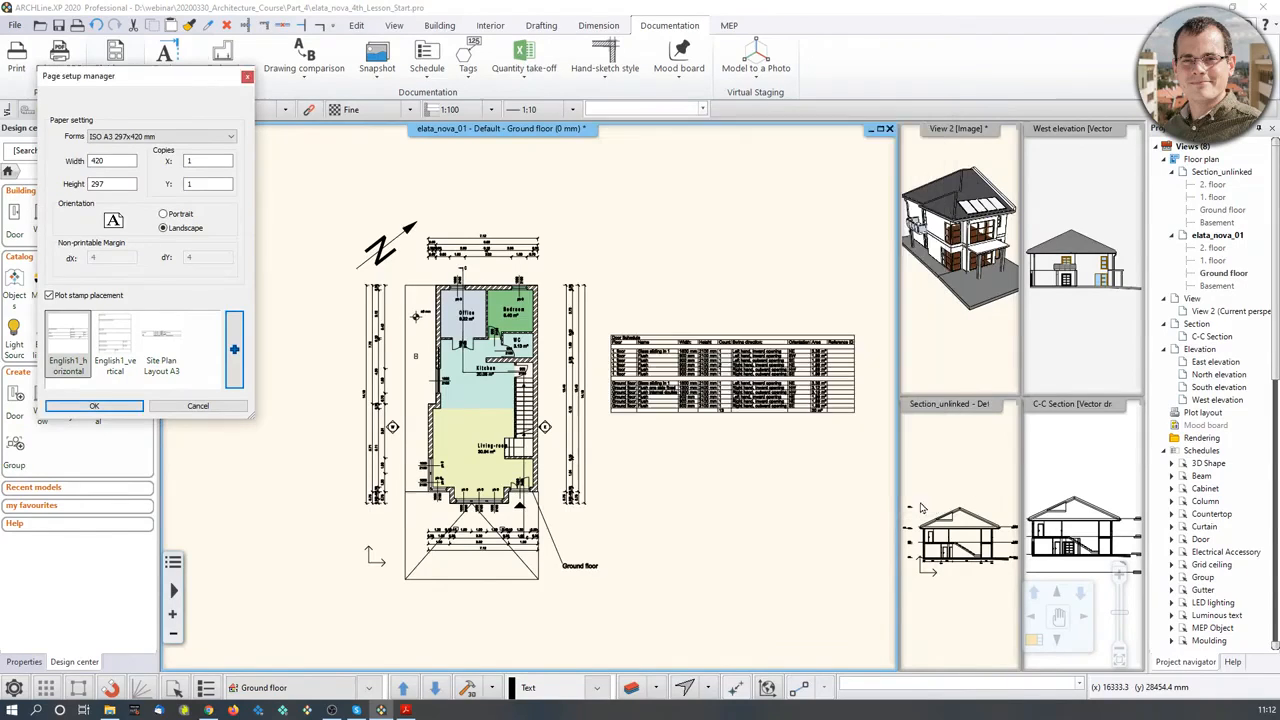
pyautogui.click(49, 295)
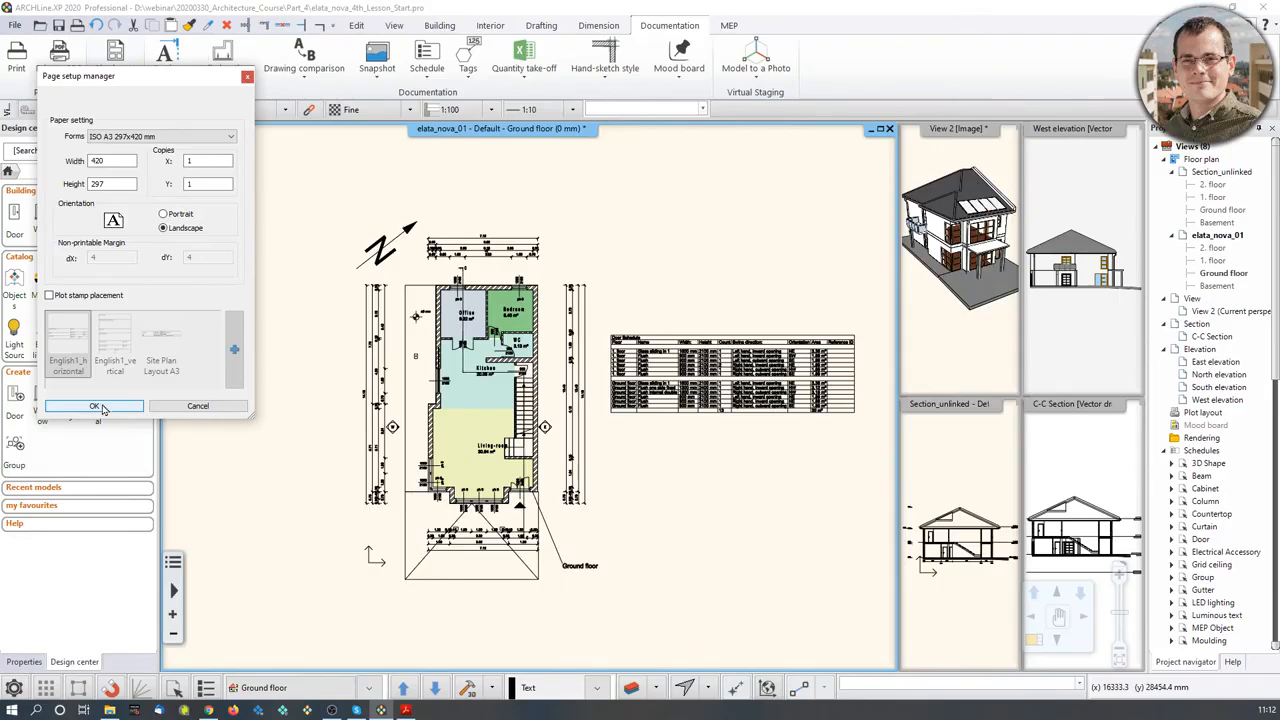
# Step: Create the A3 sheet without a plot stamp and place the elata_nova_01 Ground floor plan on it at scale 1:100
pyautogui.click(96, 408)
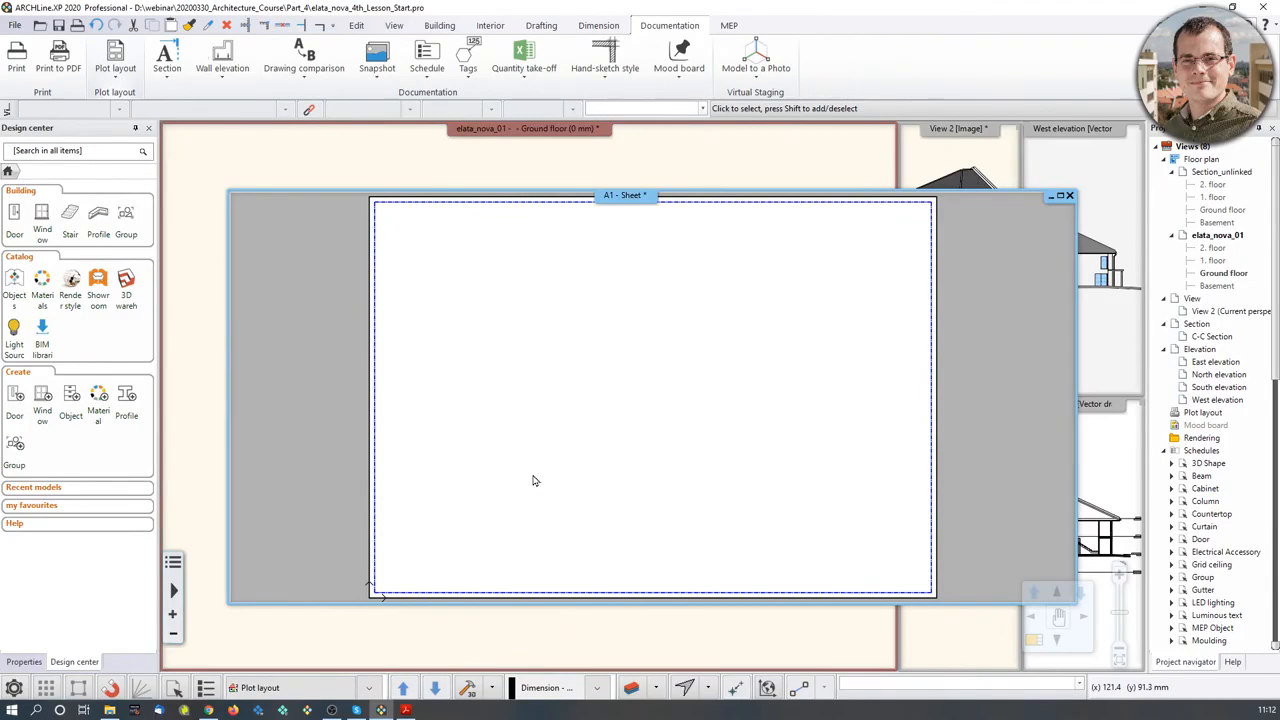
pyautogui.scroll(-1, 590, 432)
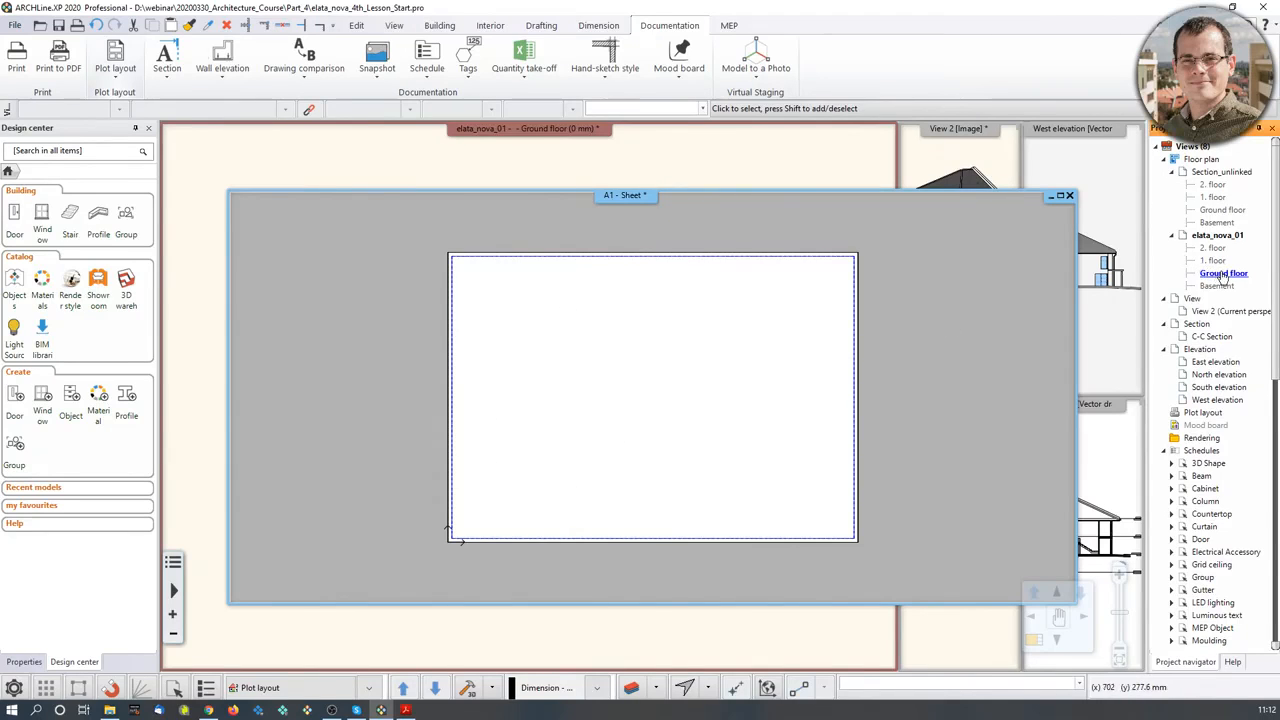
pyautogui.moveTo(1213, 276); pyautogui.dragTo(542, 437)
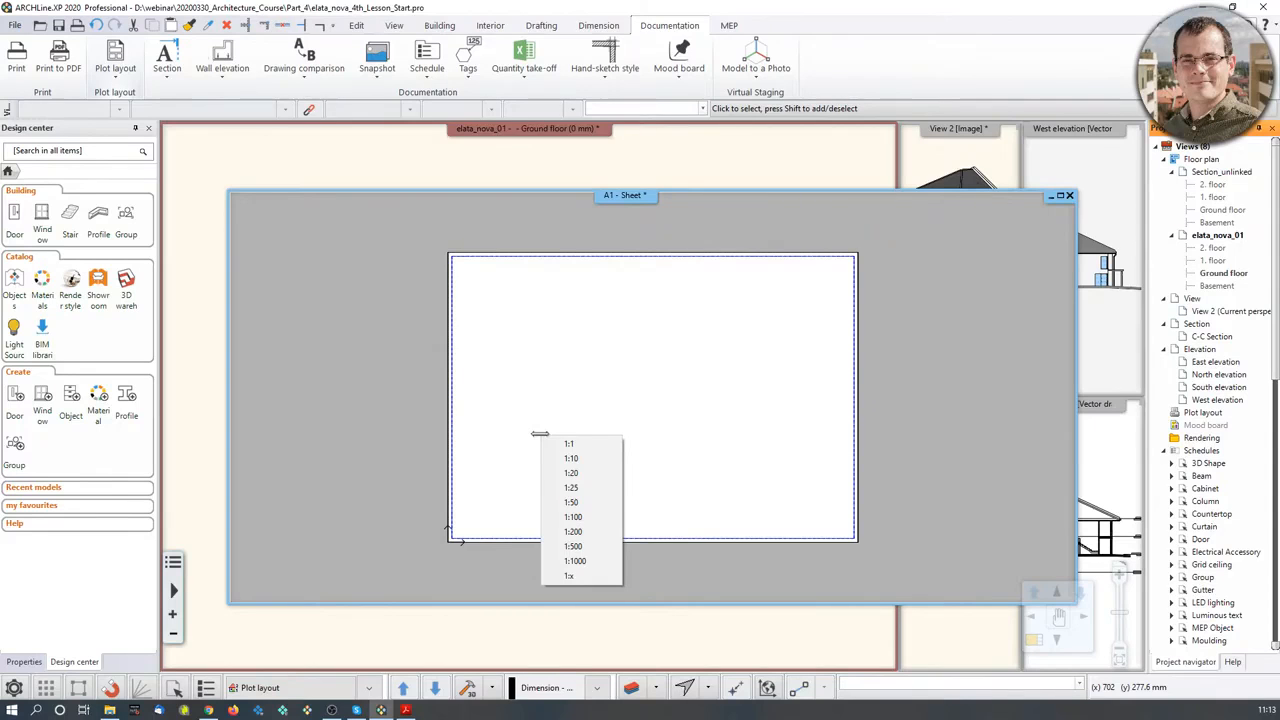
pyautogui.click(573, 517)
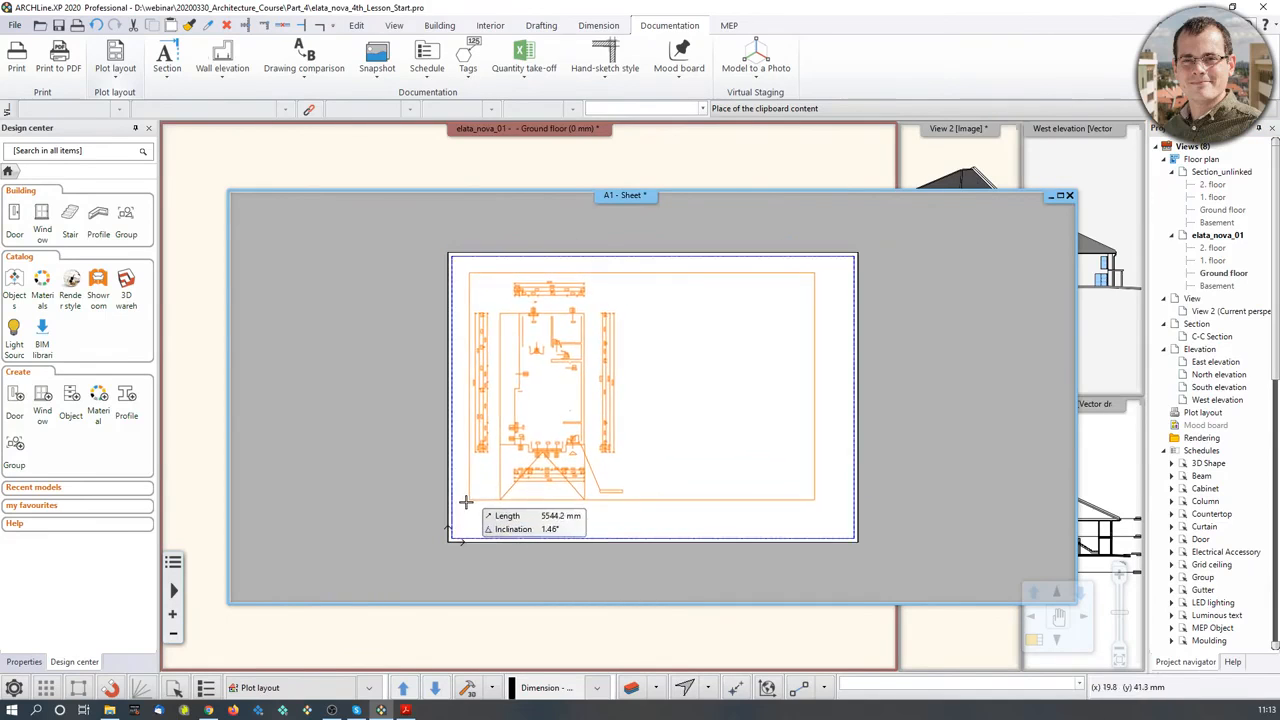
pyautogui.click(467, 502)
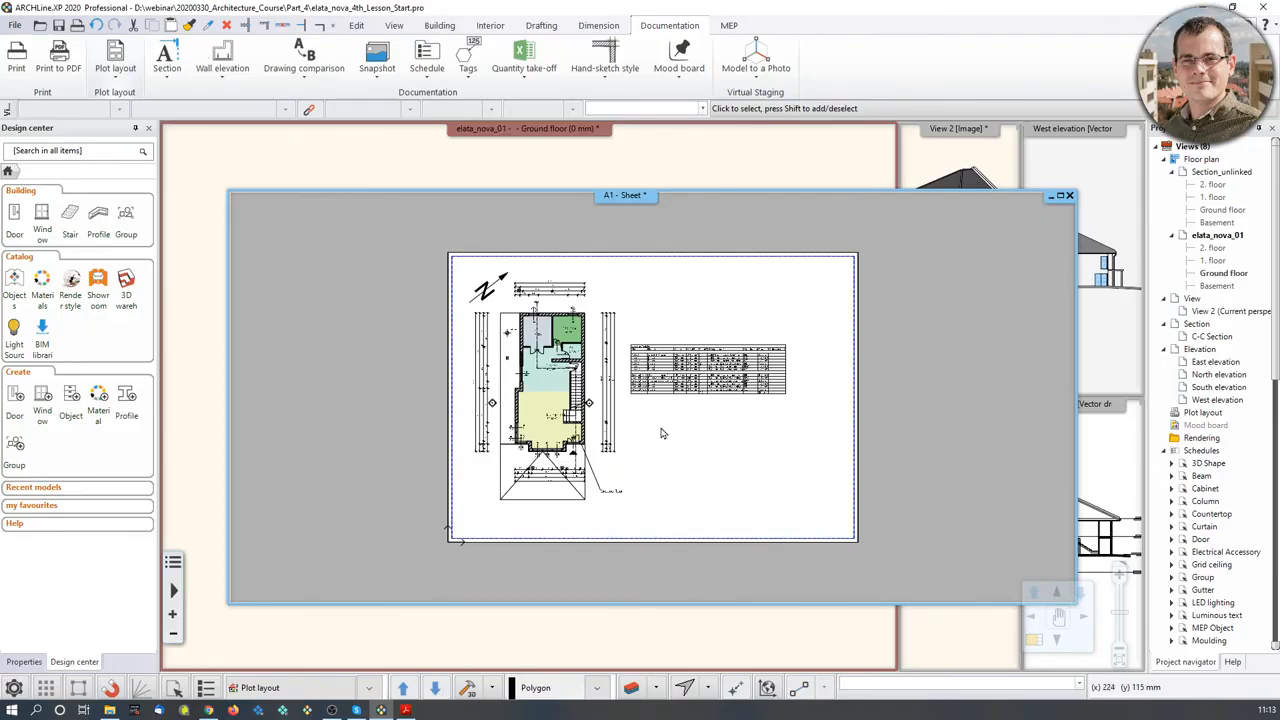
# Step: Examine the placed ground floor drawing with its door schedule and frame on the sheet, and compare it with the source floor plan
pyautogui.scroll(2, 638, 385)
pyautogui.scroll(2, 690, 375)
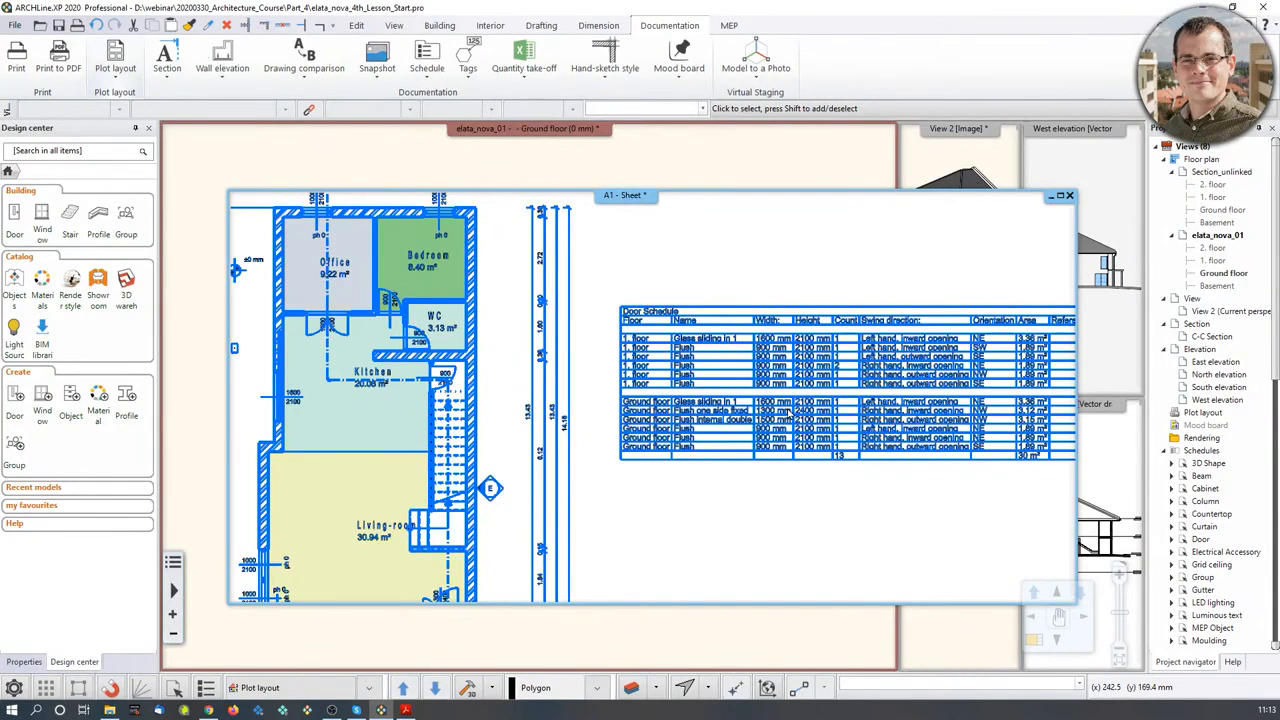
pyautogui.scroll(-2, 735, 402)
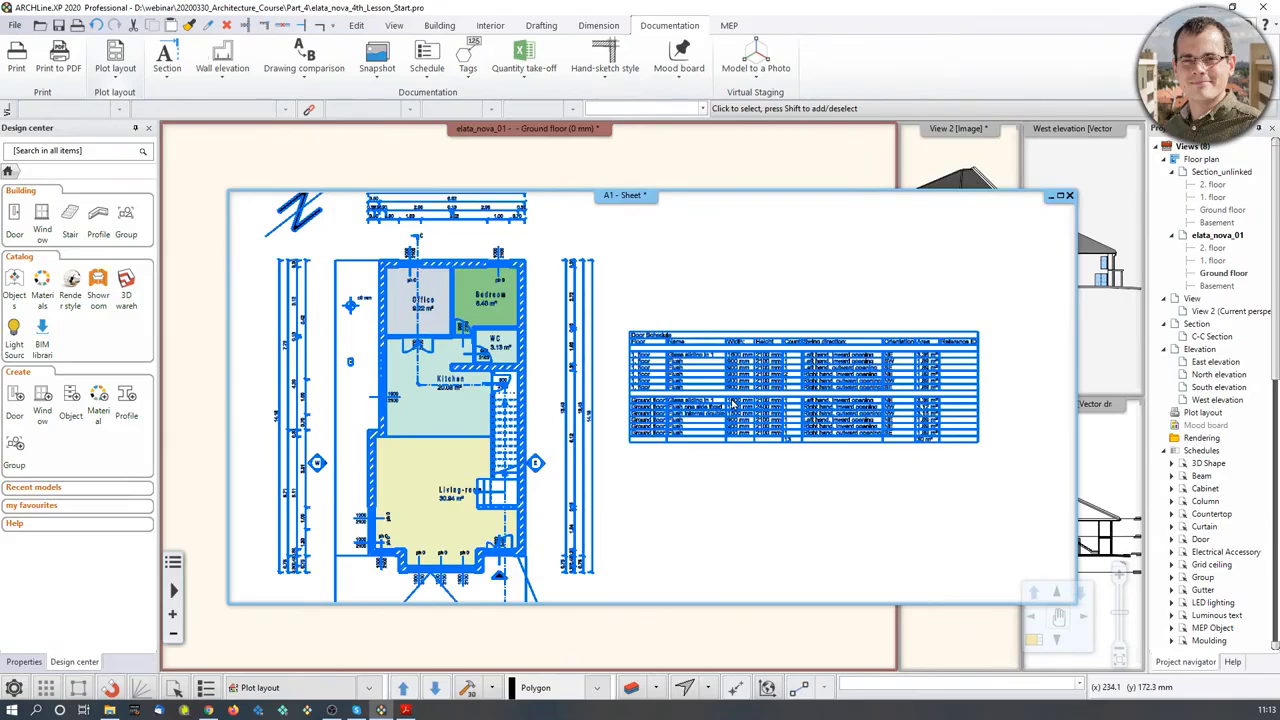
pyautogui.scroll(-1, 692, 400)
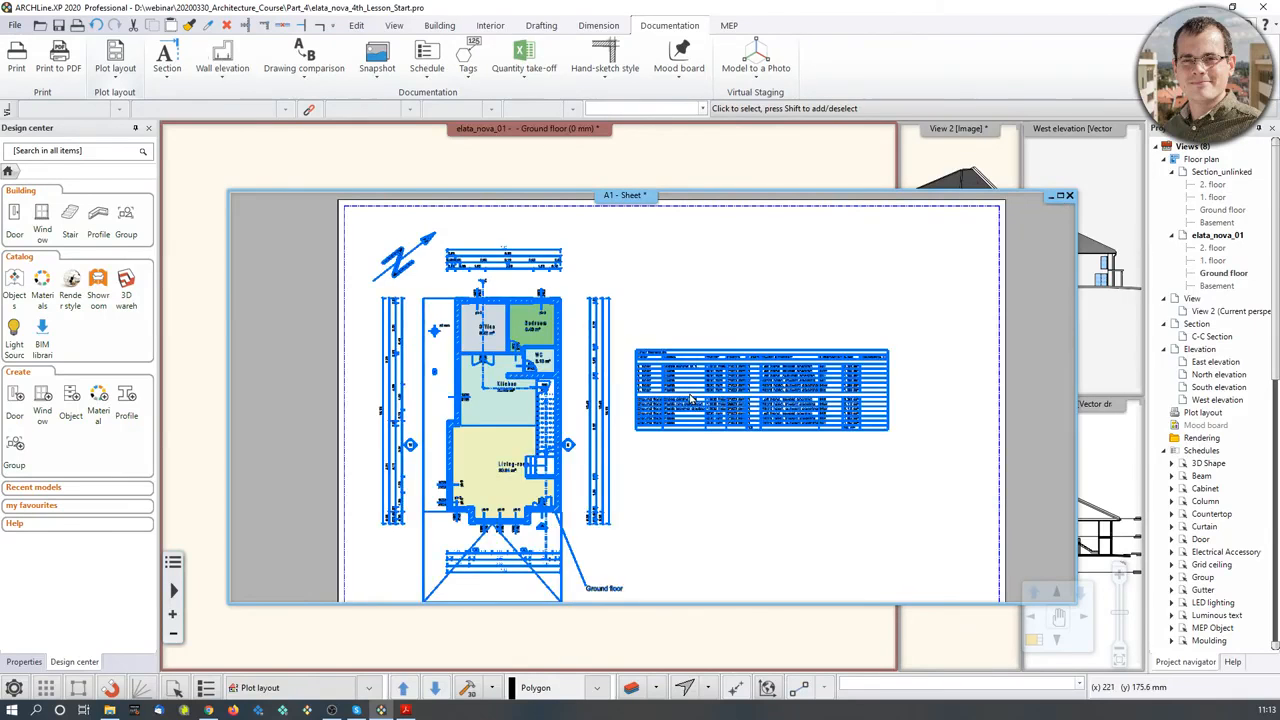
pyautogui.click(690, 395)
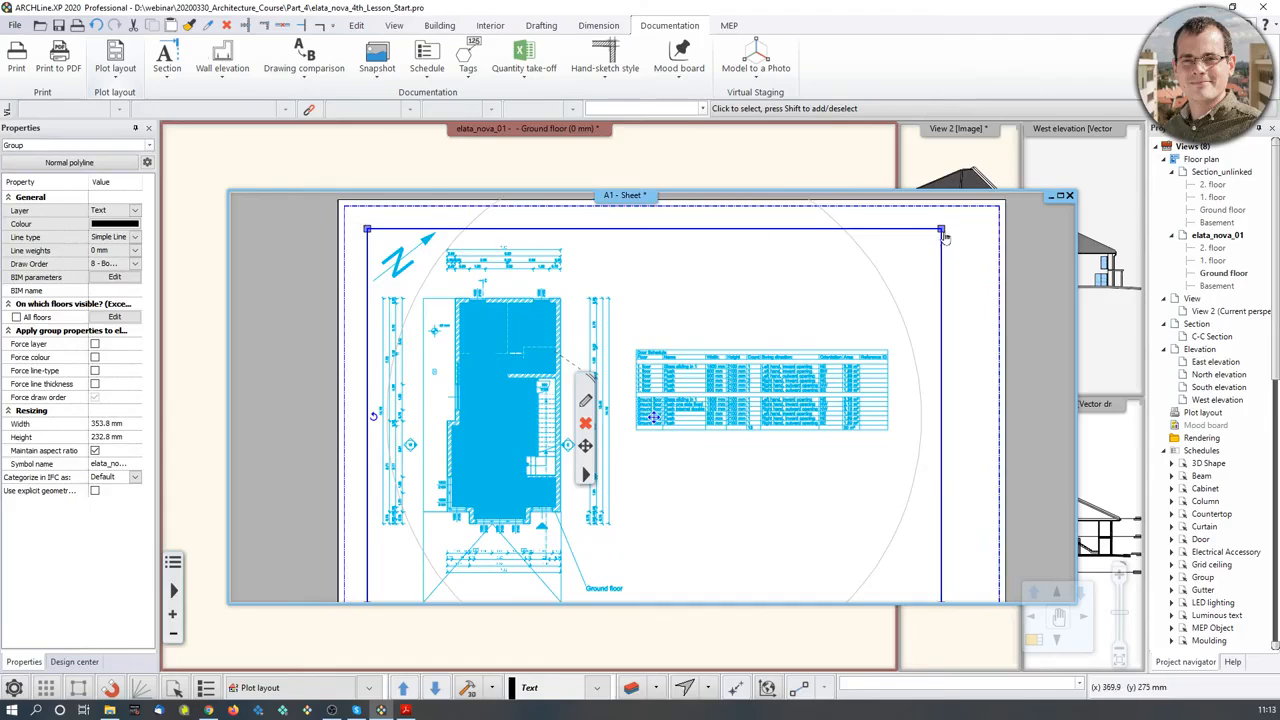
pyautogui.moveTo(931, 556); pyautogui.dragTo(931, 537, button='middle')
pyautogui.scroll(-1, 918, 491)
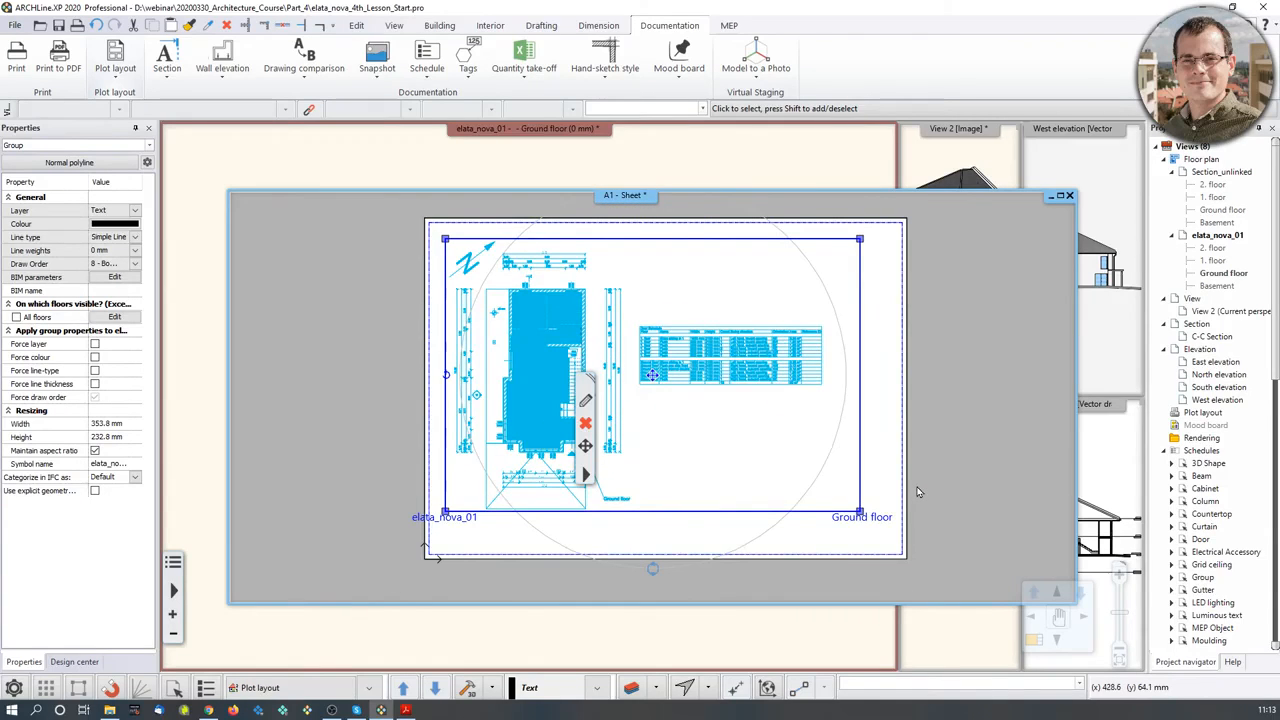
pyautogui.click(855, 162)
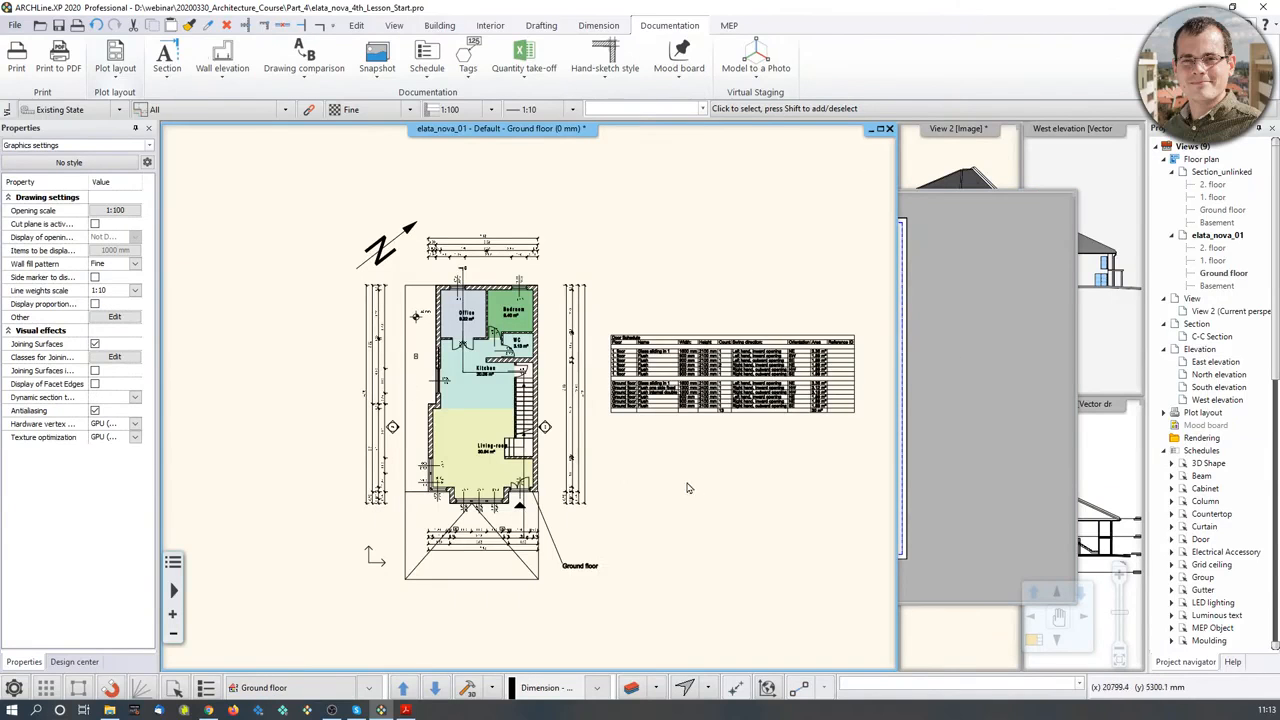
pyautogui.click(1002, 385)
pyautogui.click(851, 405)
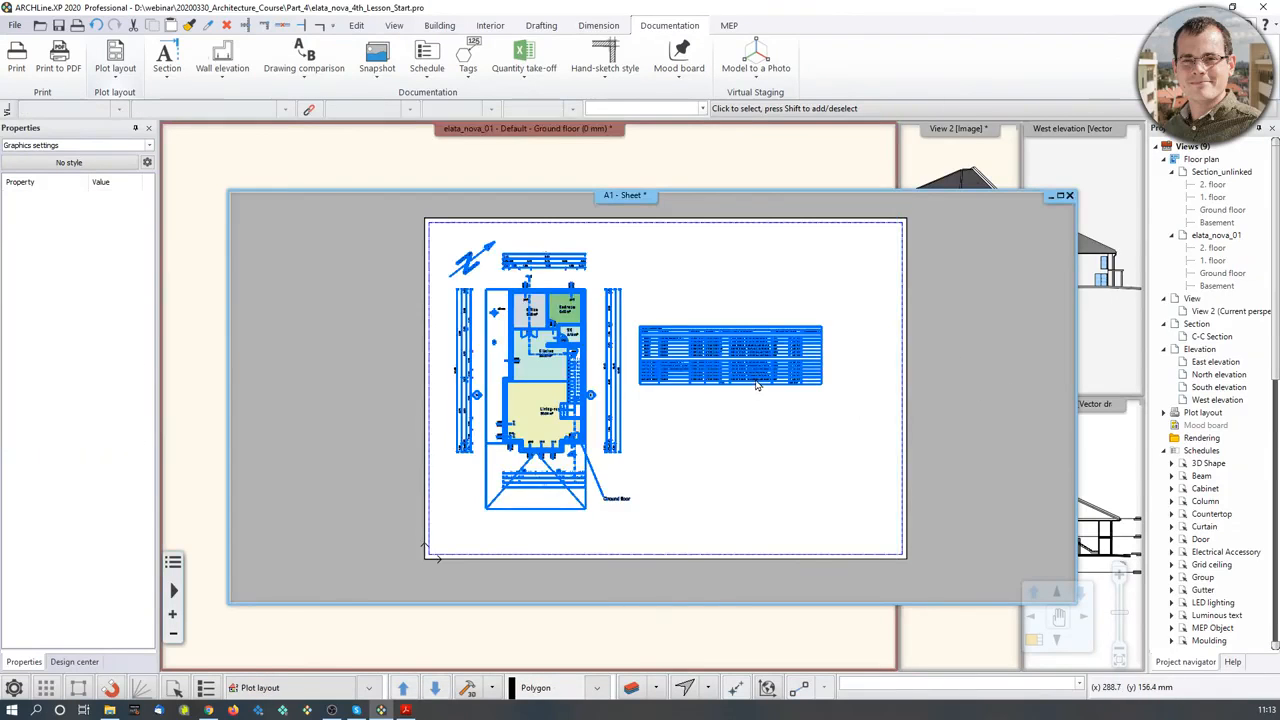
# Step: Crop the placed drawing on the sheet by moving its frame's right edge to between the plan and the door schedule
pyautogui.rightClick(864, 370)
pyautogui.click(890, 376)
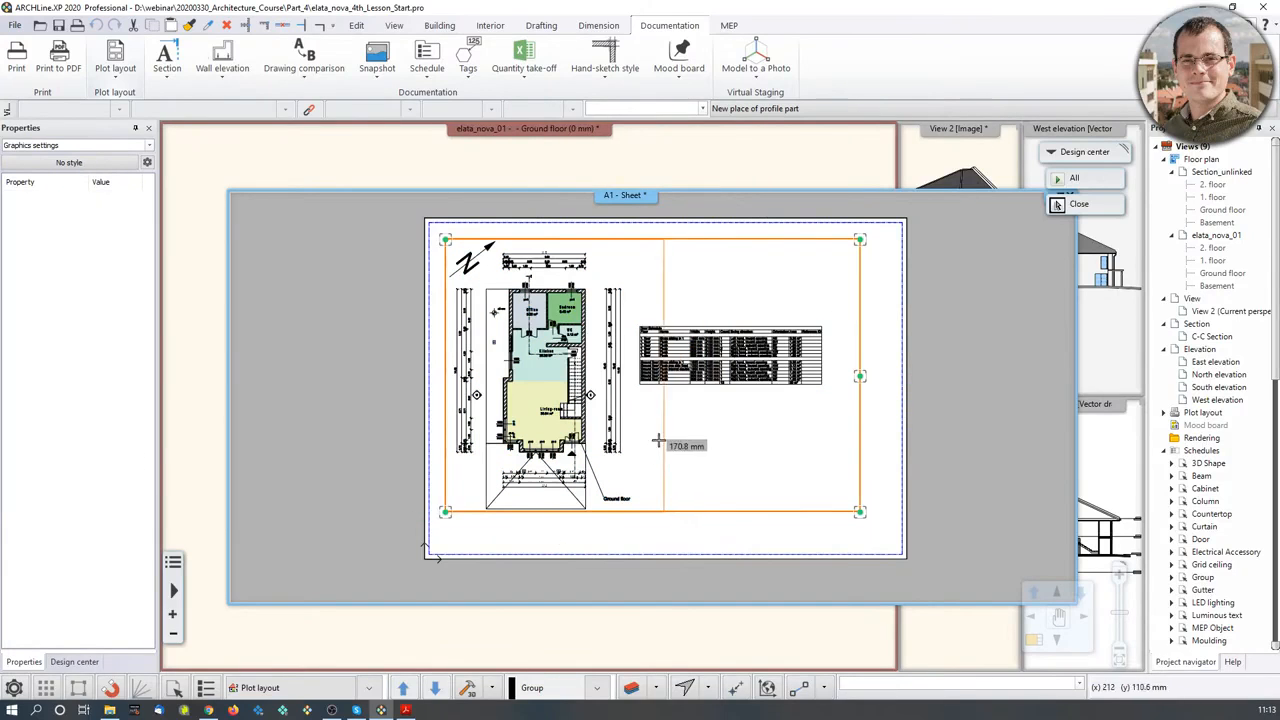
pyautogui.click(632, 462)
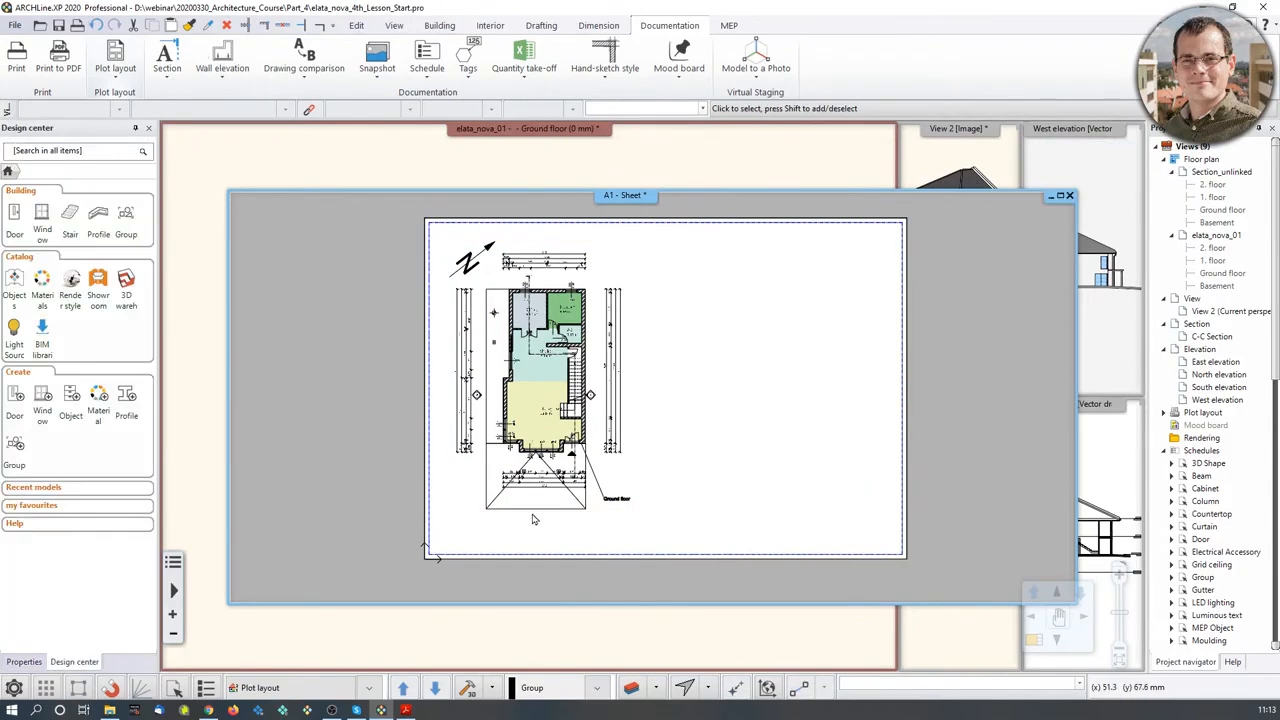
# Step: Compare the door schedule in the source floor plan with the cropped drawing and inspect the Ground floor label on the sheet
pyautogui.click(722, 153)
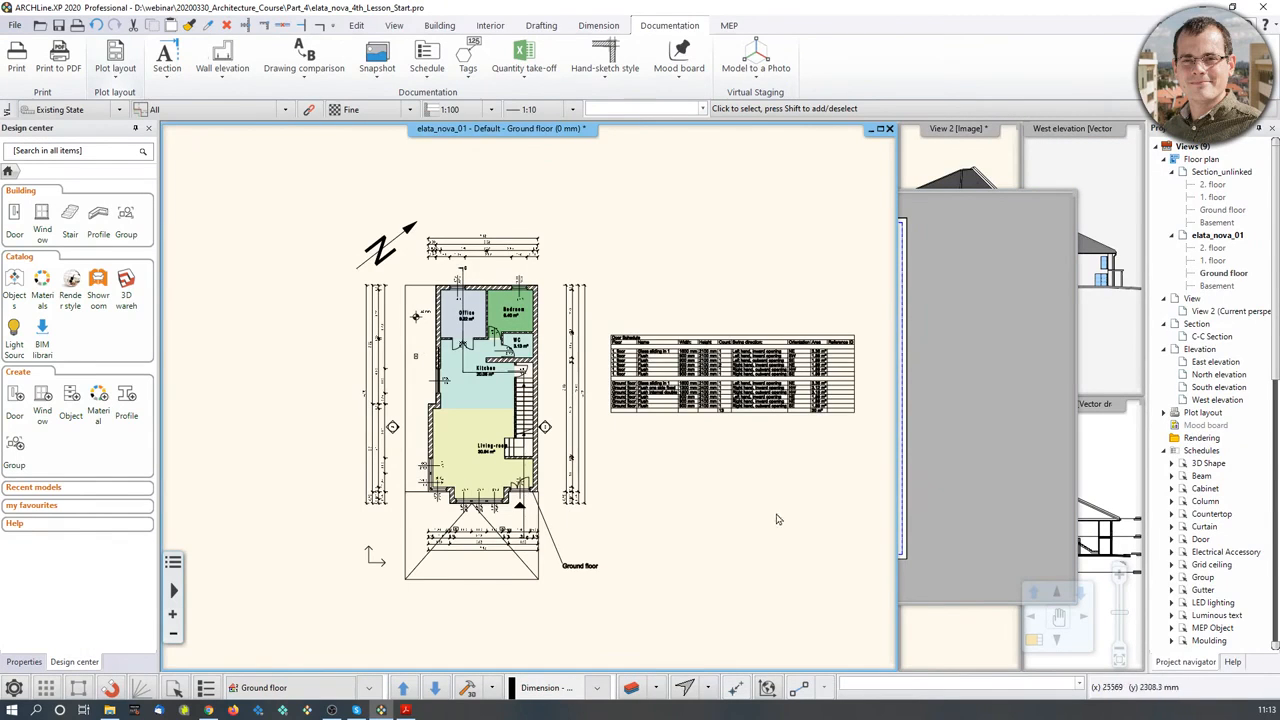
pyautogui.click(776, 396)
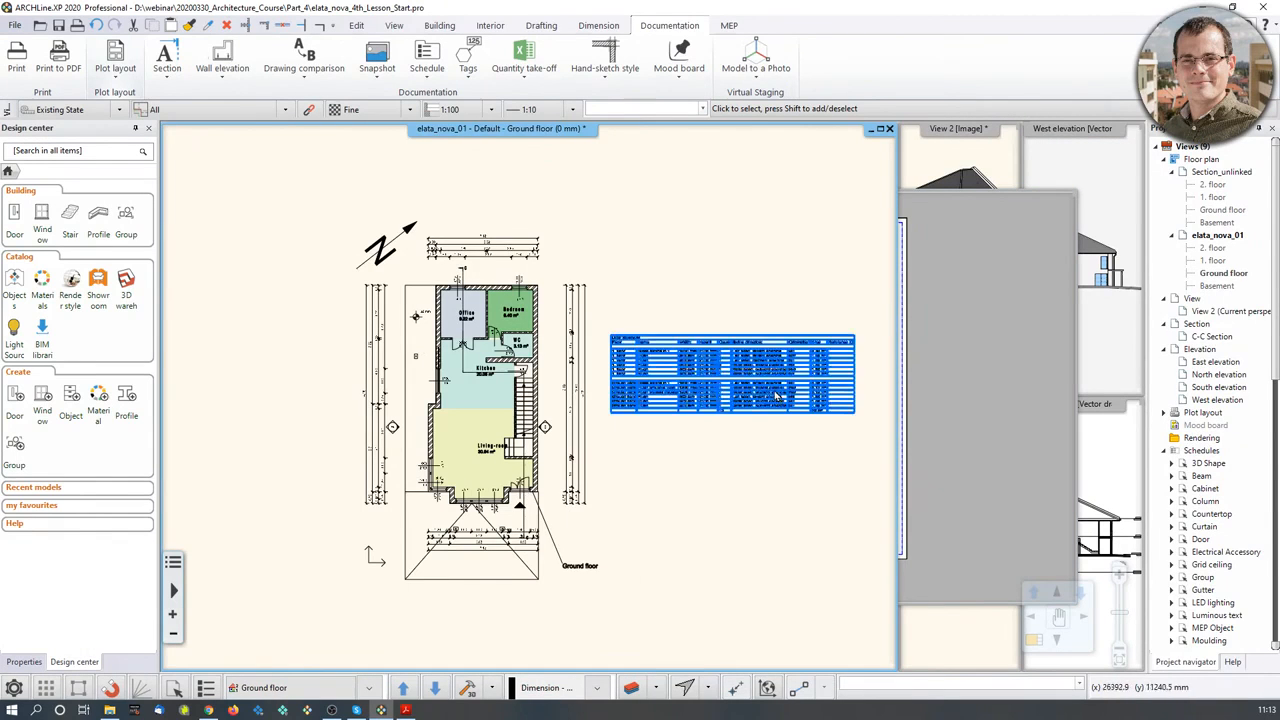
pyautogui.click(1006, 366)
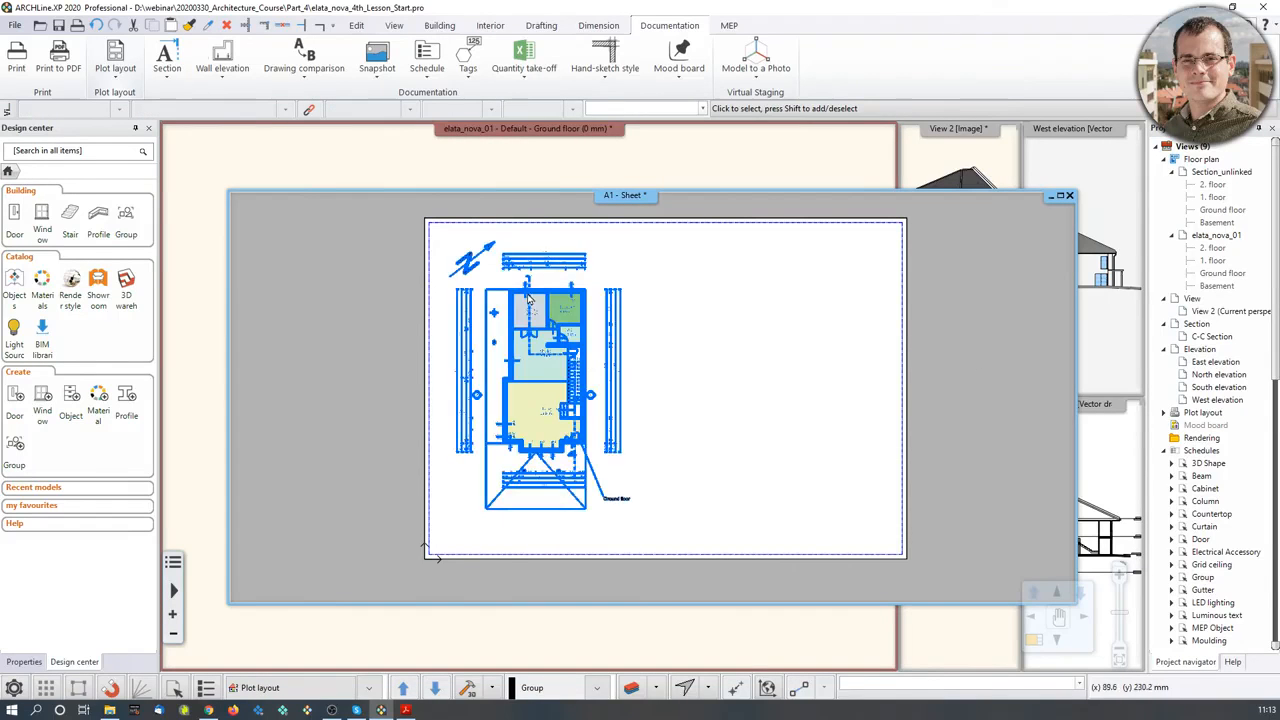
pyautogui.scroll(5, 605, 474)
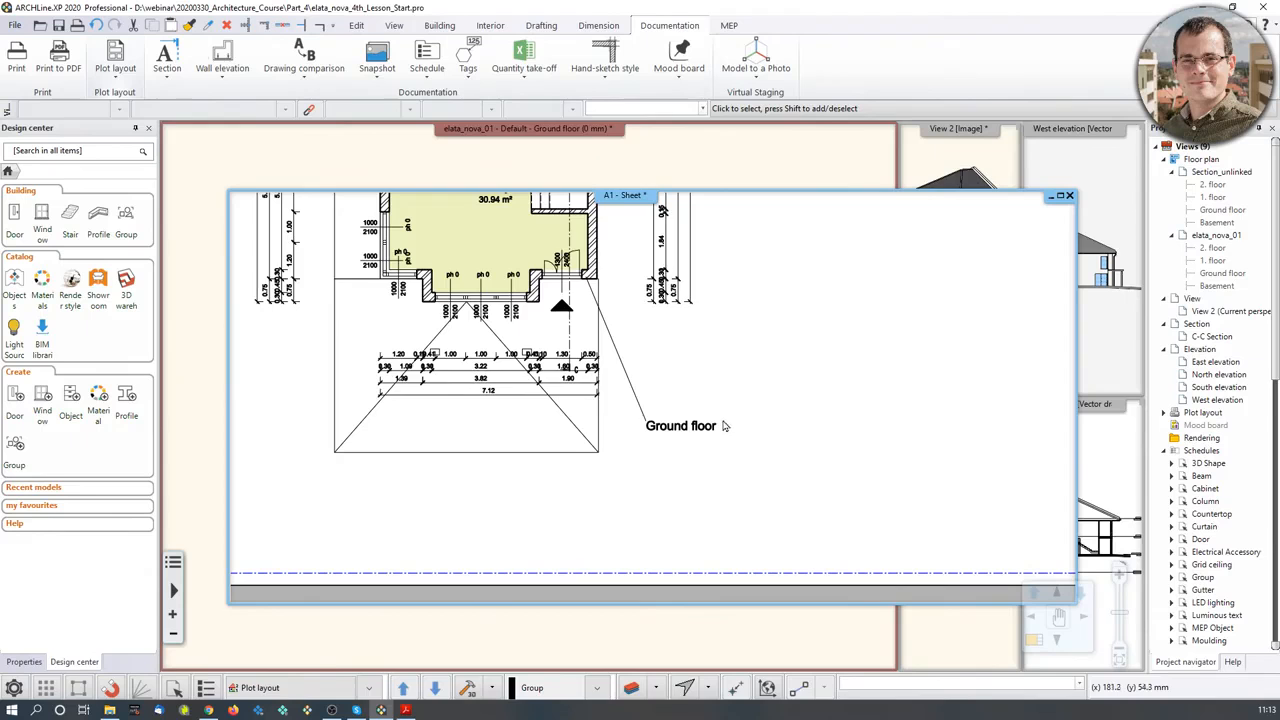
# Step: Move the Ground floor label in the source floor plan about 3584 mm upward, closer to the entrance
pyautogui.click(761, 155)
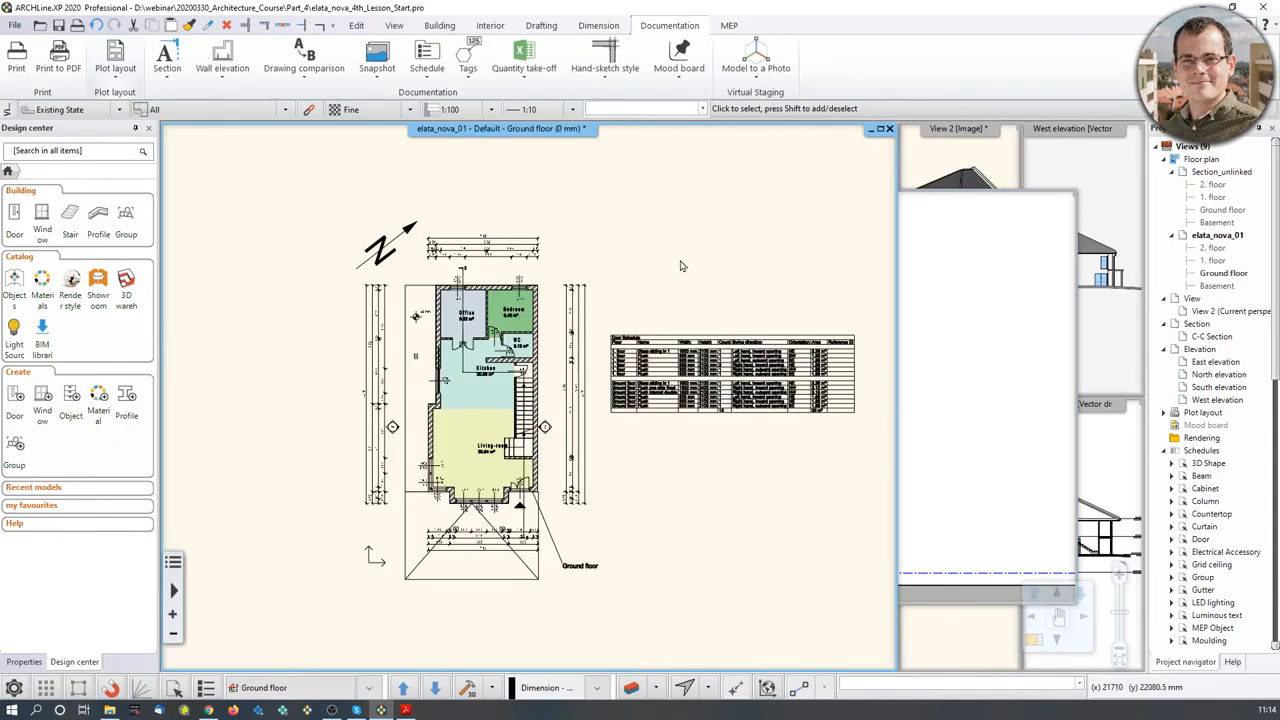
pyautogui.scroll(5, 574, 494)
pyautogui.click(527, 553)
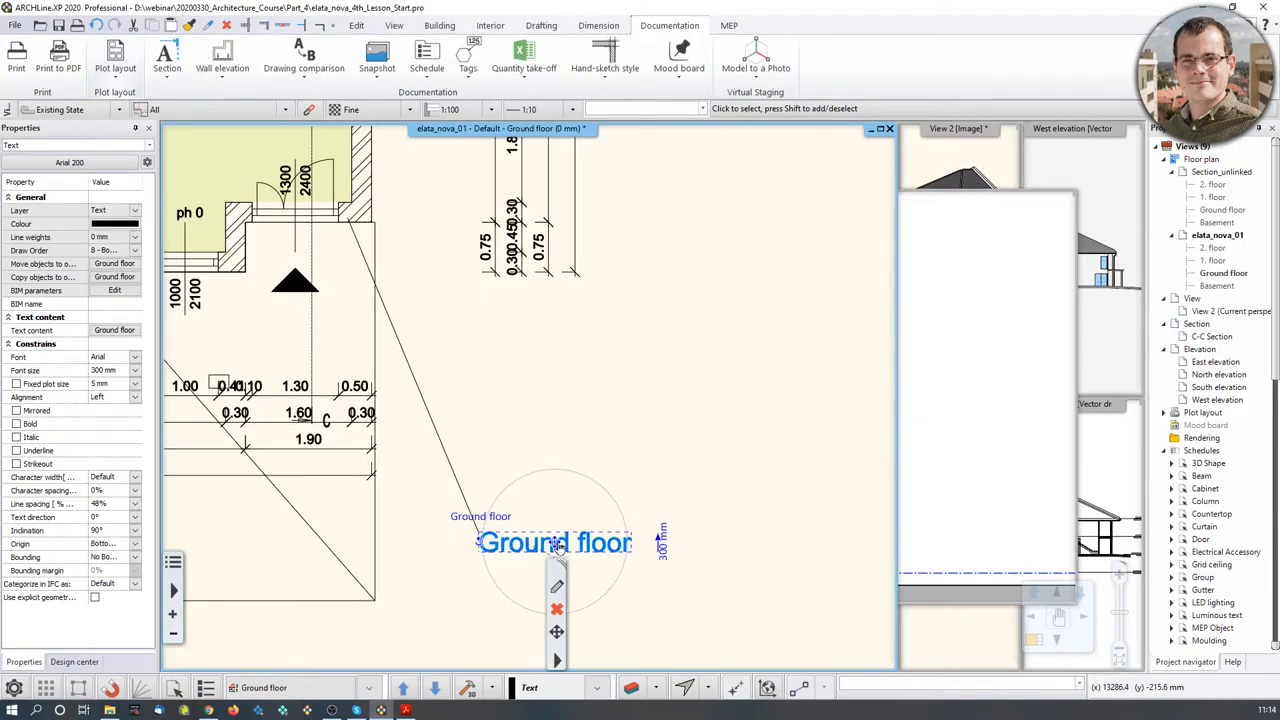
pyautogui.click(555, 543)
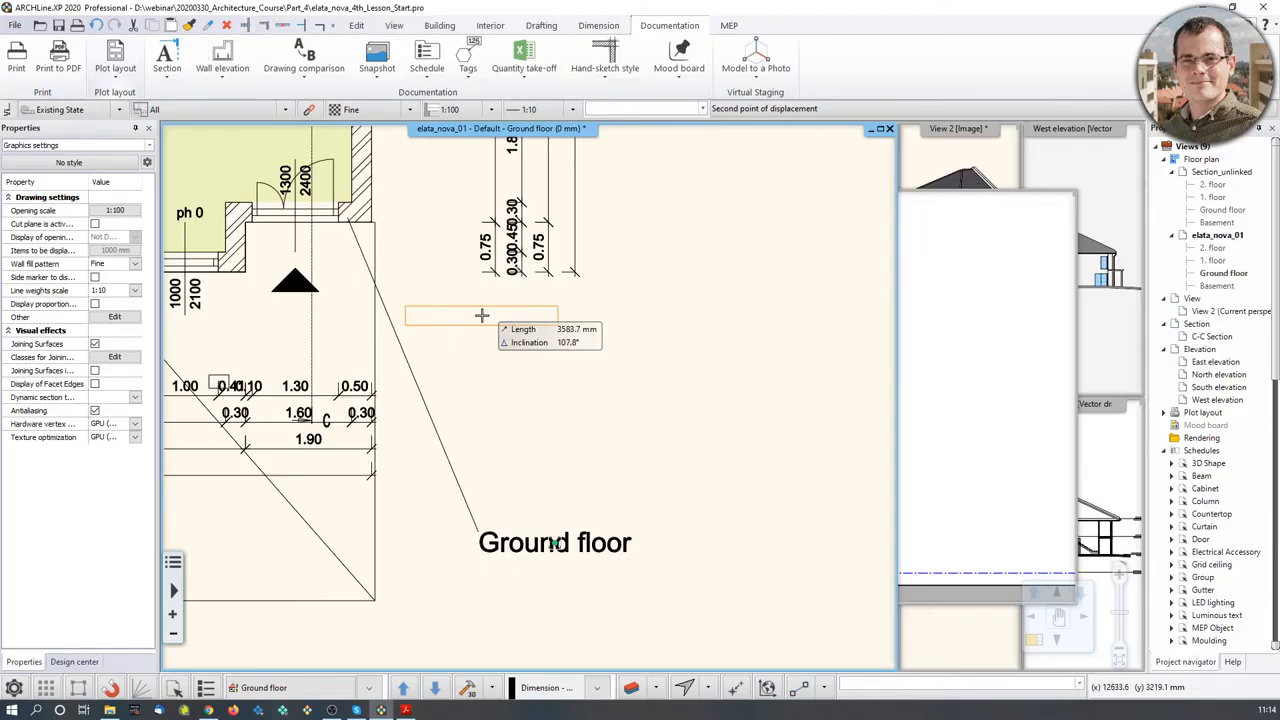
pyautogui.click(481, 317)
pyautogui.click(434, 417)
pyautogui.press('Escape')
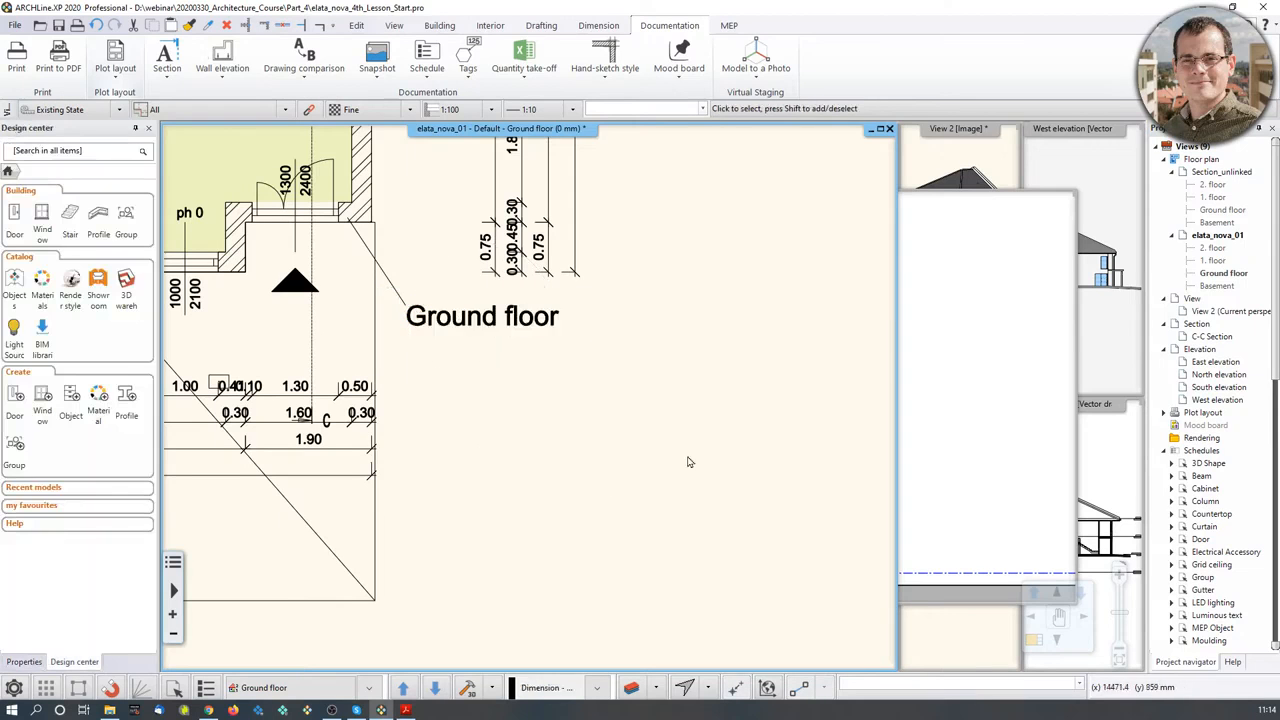
# Step: Refresh only the placed ground floor drawing on the A1 sheet so it takes over the Ground floor label's new position
pyautogui.click(974, 351)
pyautogui.scroll(-2, 655, 364)
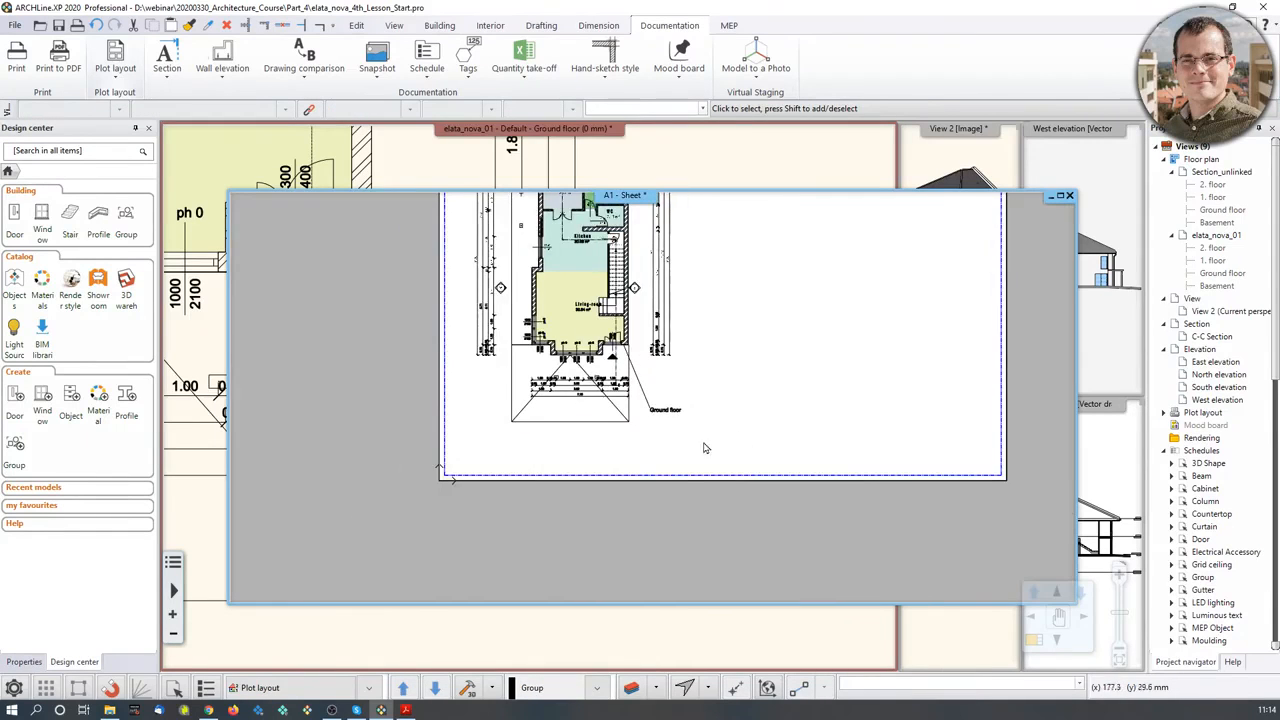
pyautogui.moveTo(735, 345); pyautogui.dragTo(751, 398, button='middle')
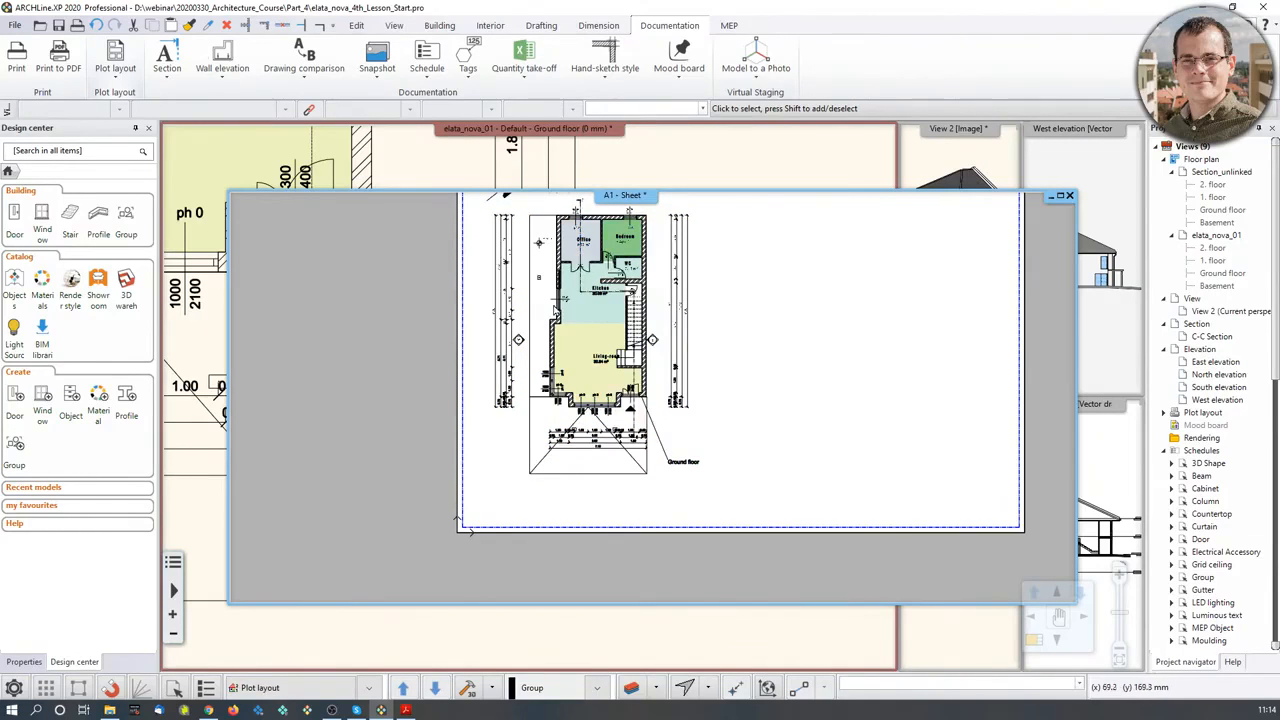
pyautogui.click(559, 310)
pyautogui.rightClick(561, 310)
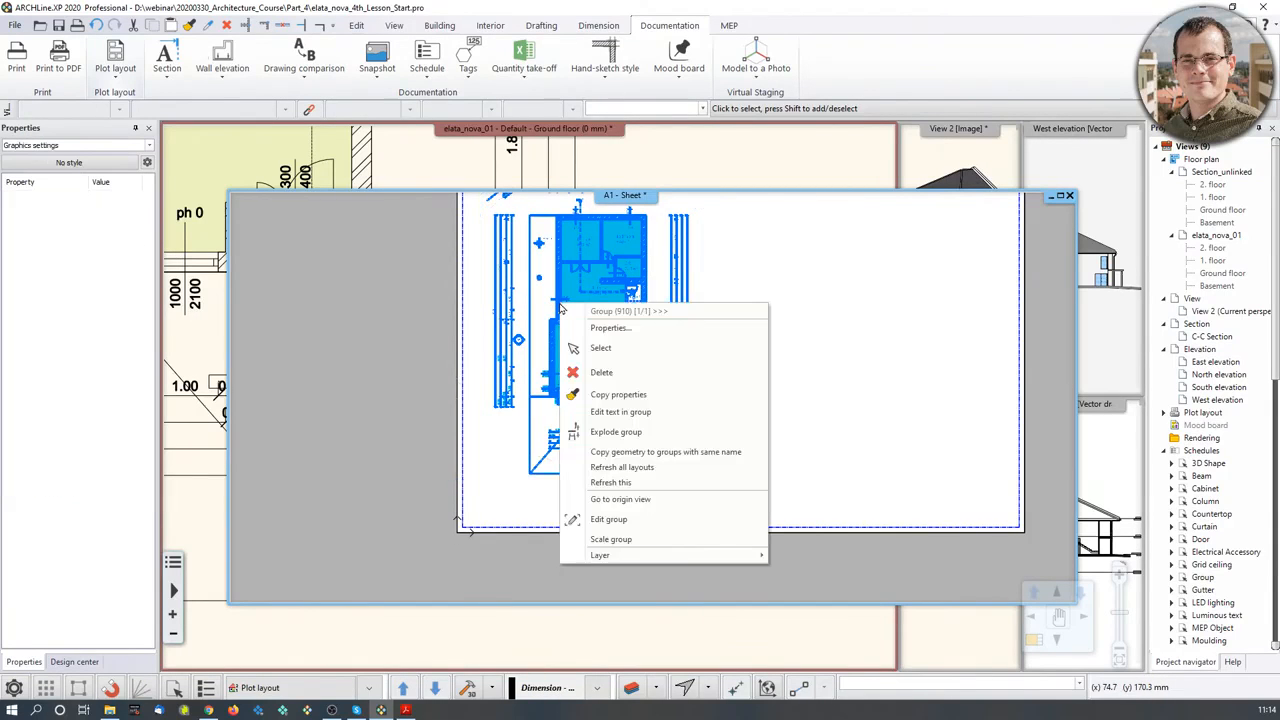
pyautogui.click(640, 482)
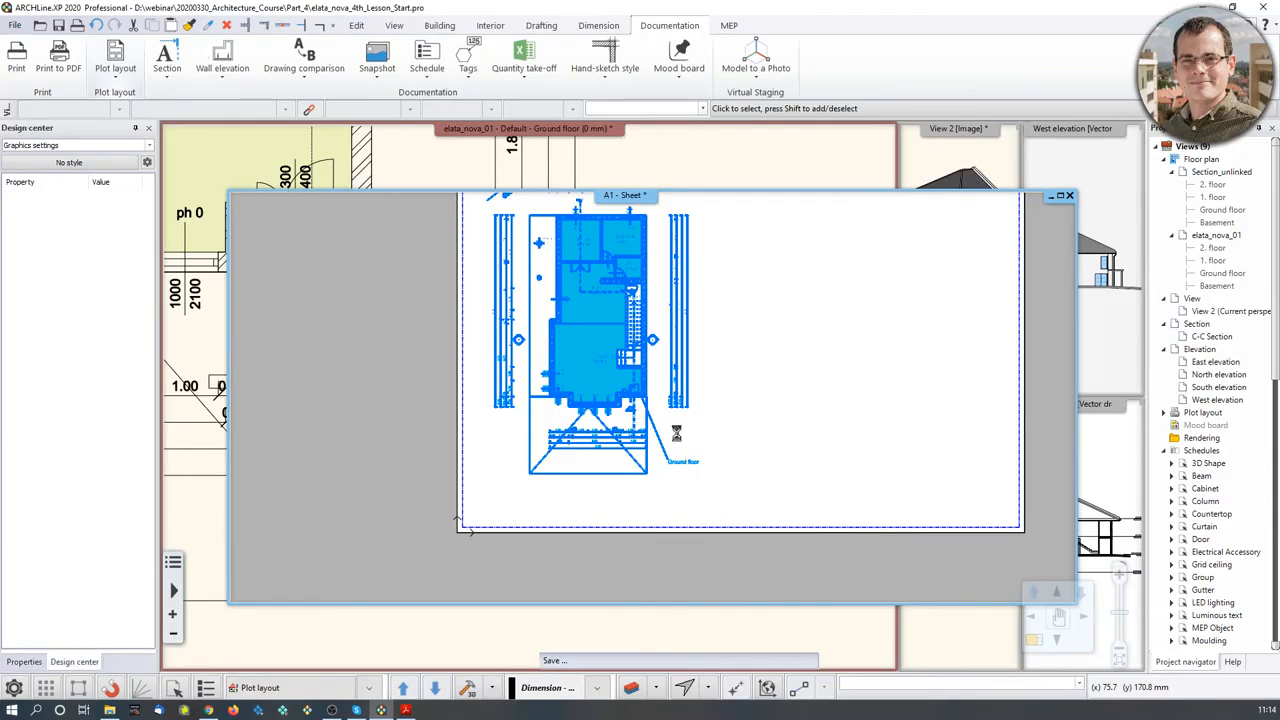
pyautogui.scroll(2, 667, 431)
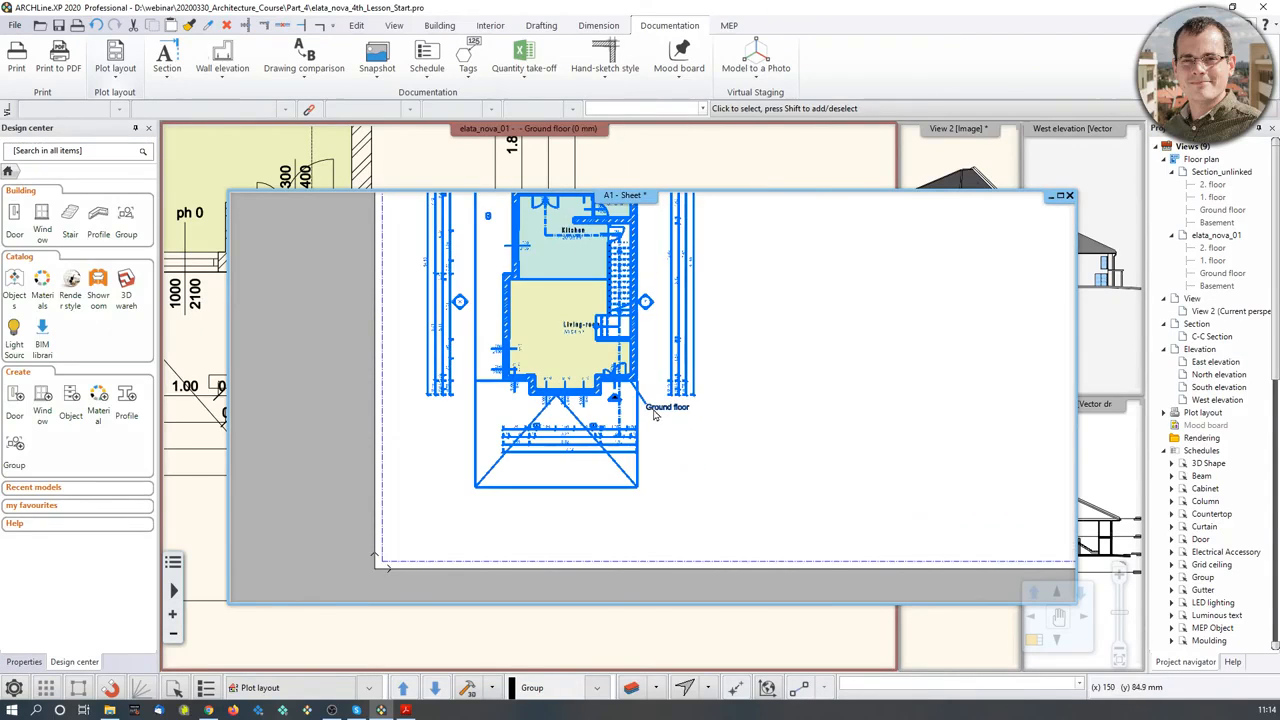
pyautogui.moveTo(661, 391); pyautogui.dragTo(667, 439, button='middle')
pyautogui.scroll(-1, 667, 439)
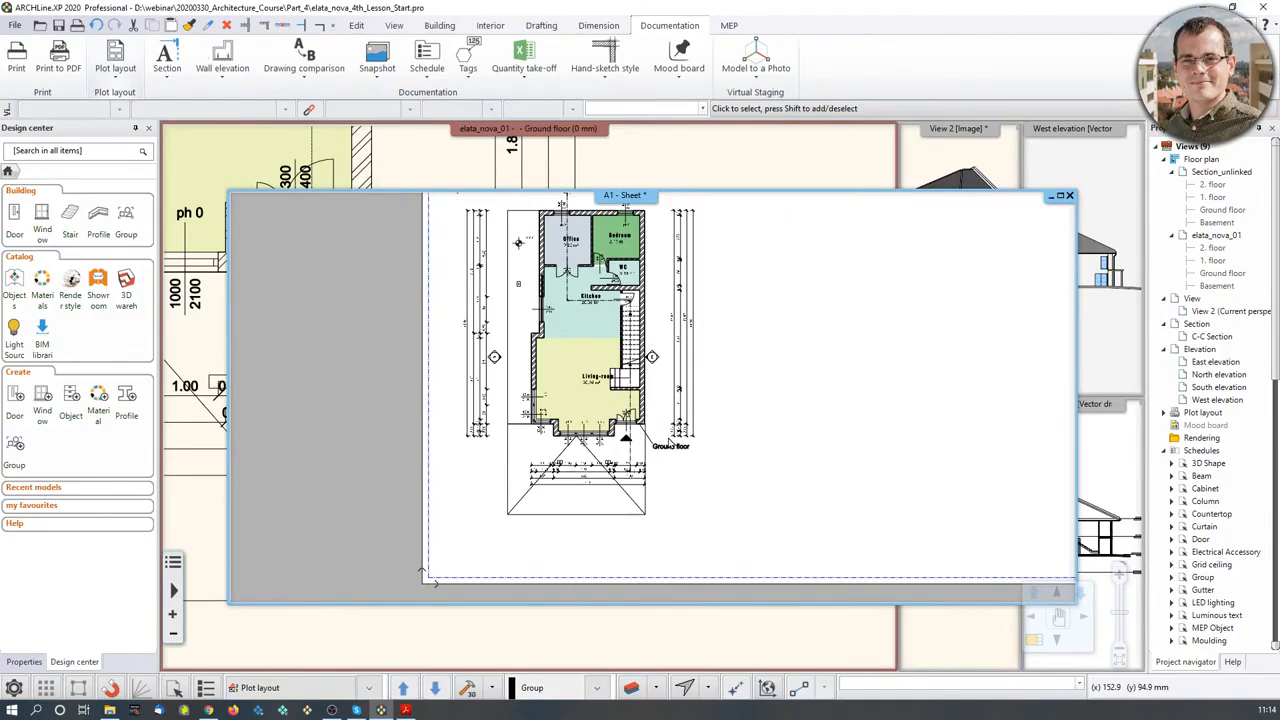
pyautogui.moveTo(684, 380); pyautogui.dragTo(637, 452, button='middle')
pyautogui.scroll(-1, 635, 452)
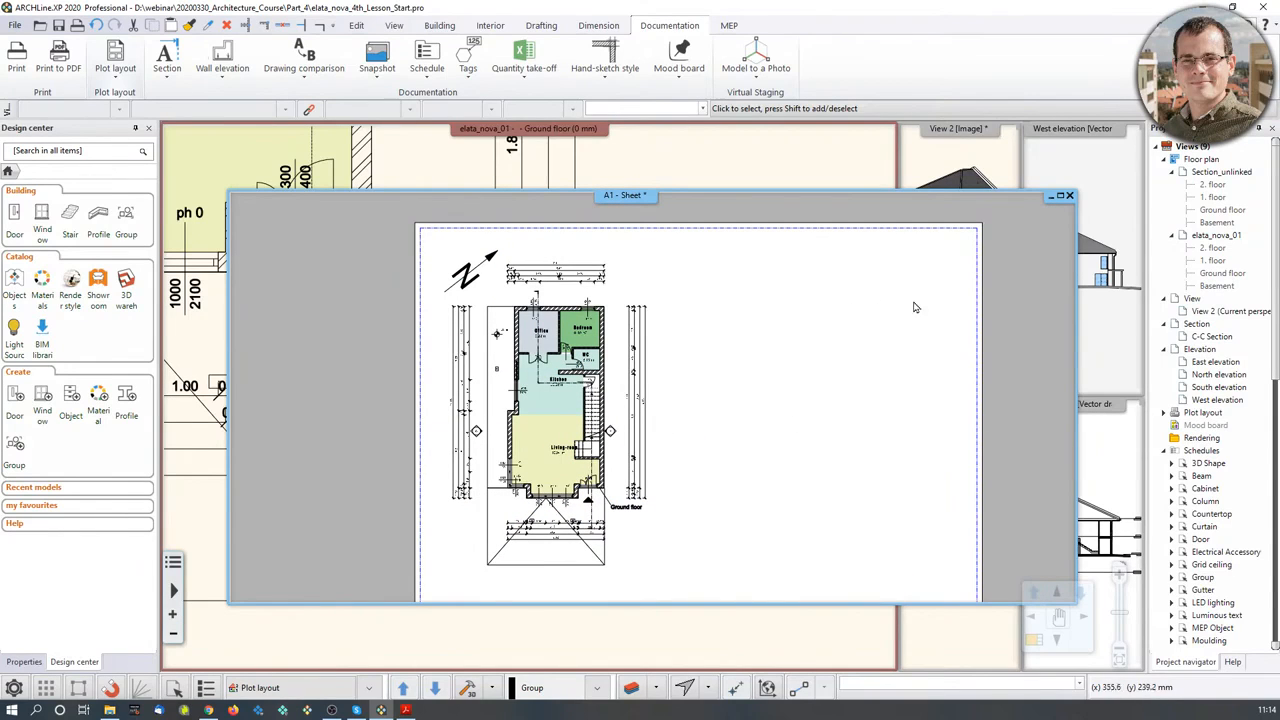
# Step: Look through the C-C section, west elevation, 3D view and Section_unlinked drawings as candidates for the sheet
pyautogui.click(1098, 442)
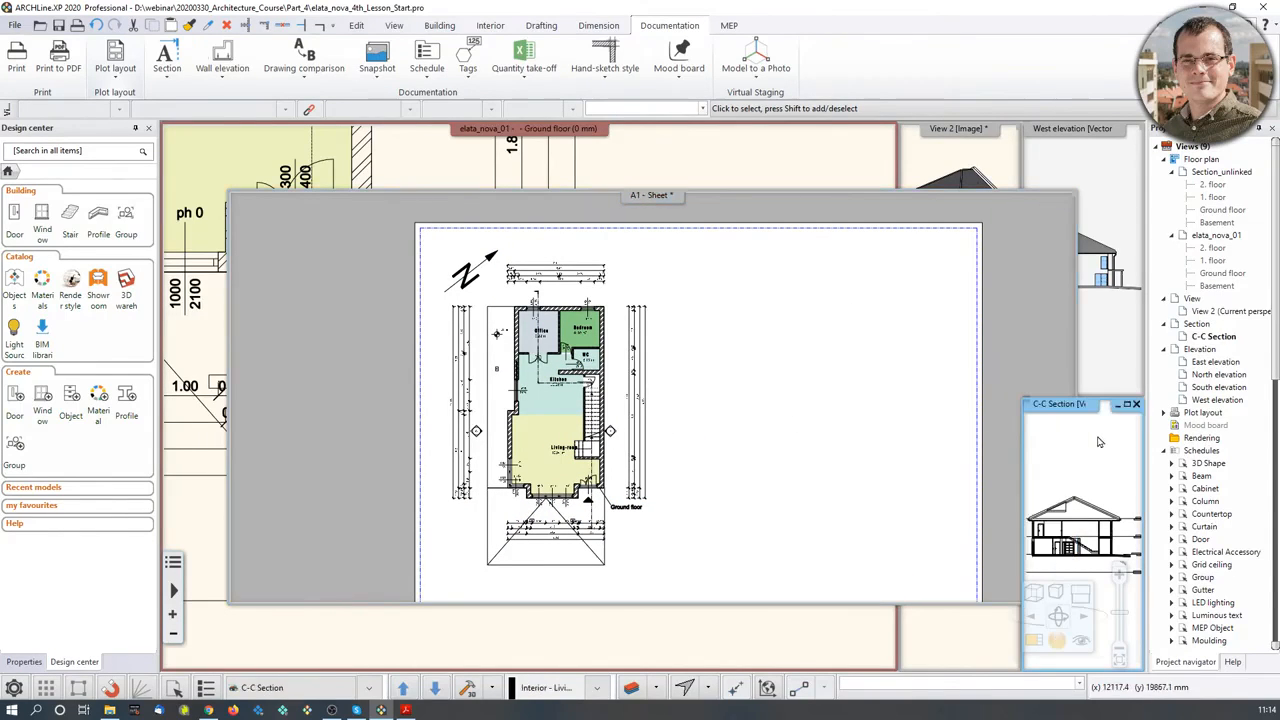
pyautogui.click(1130, 300)
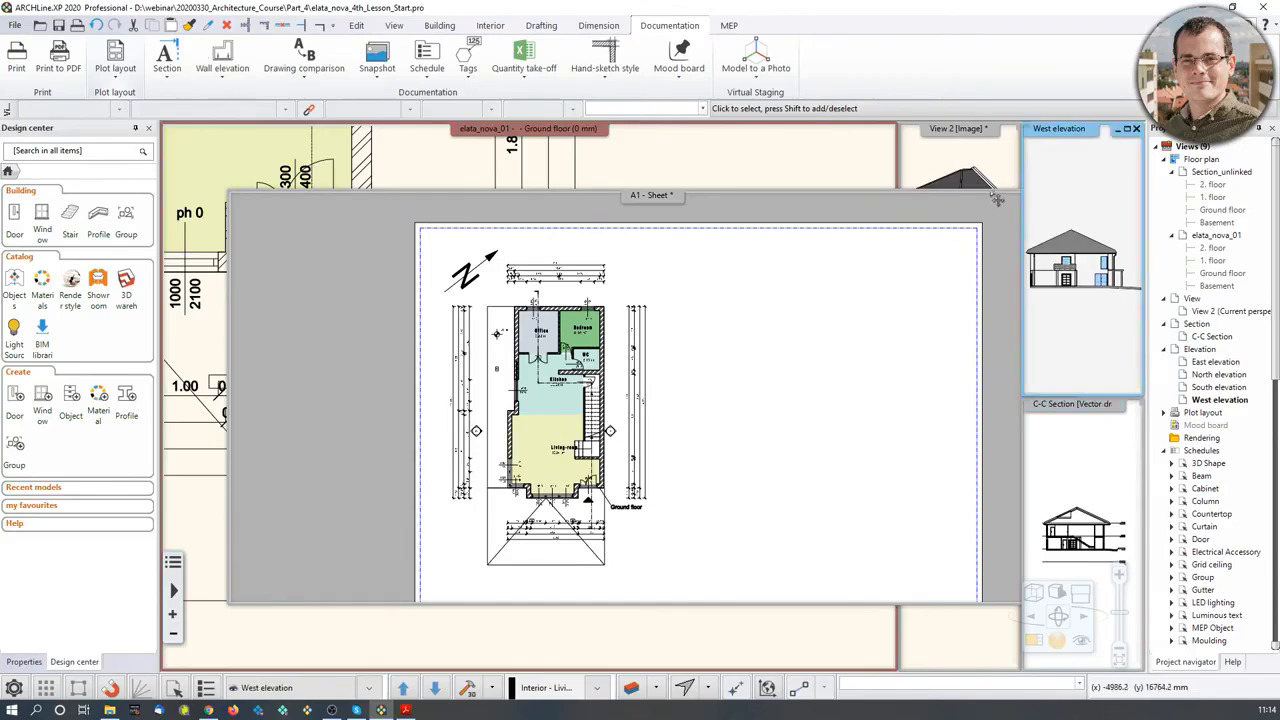
pyautogui.click(987, 153)
pyautogui.click(958, 637)
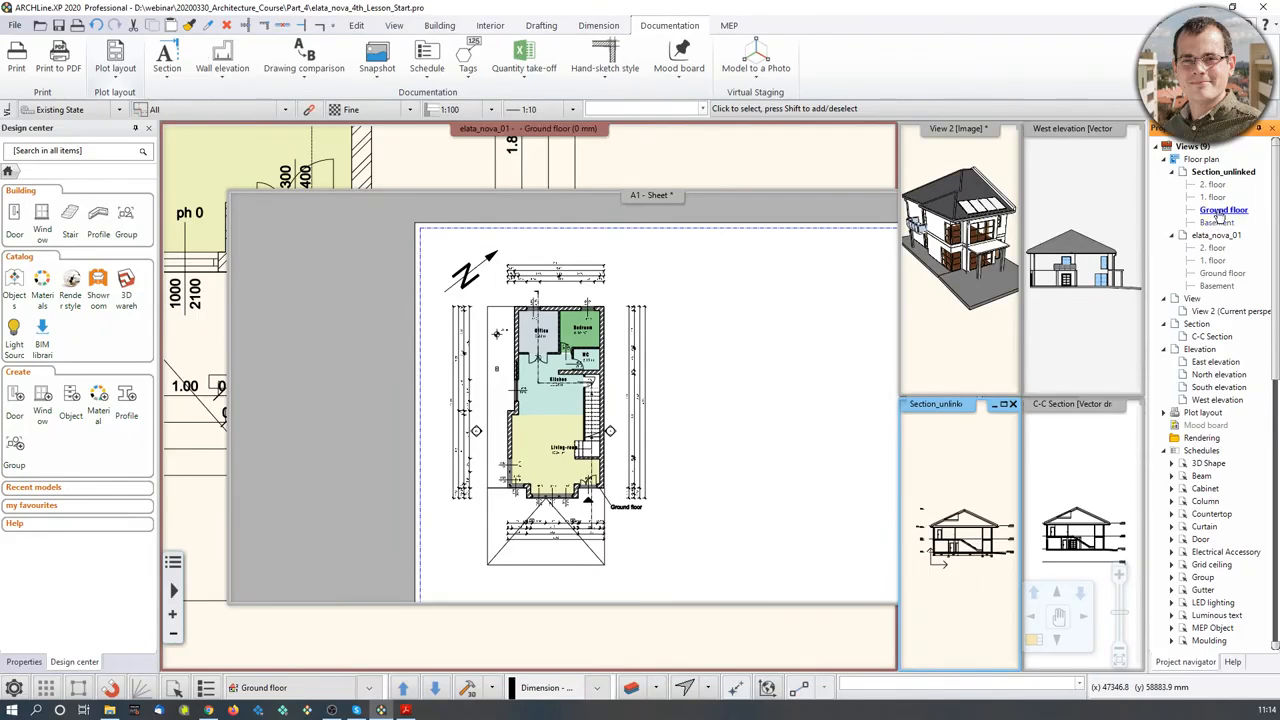
pyautogui.moveTo(1219, 212); pyautogui.dragTo(752, 329)
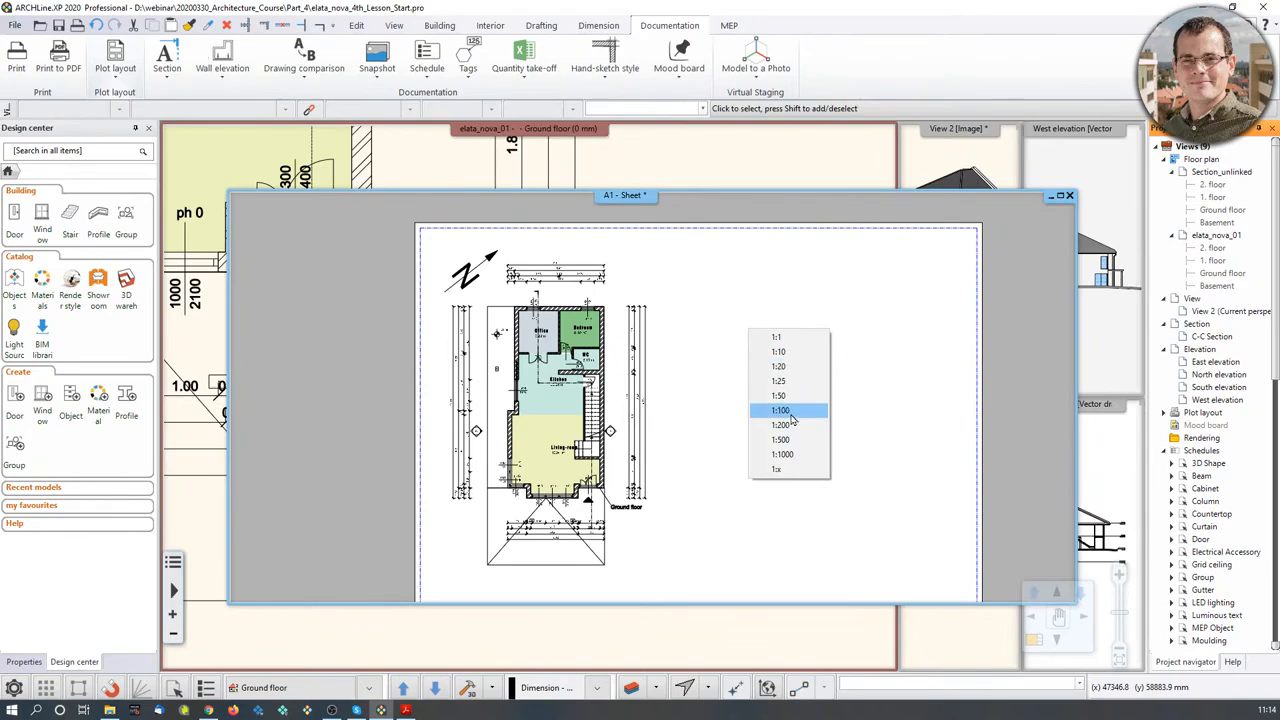
pyautogui.click(795, 400)
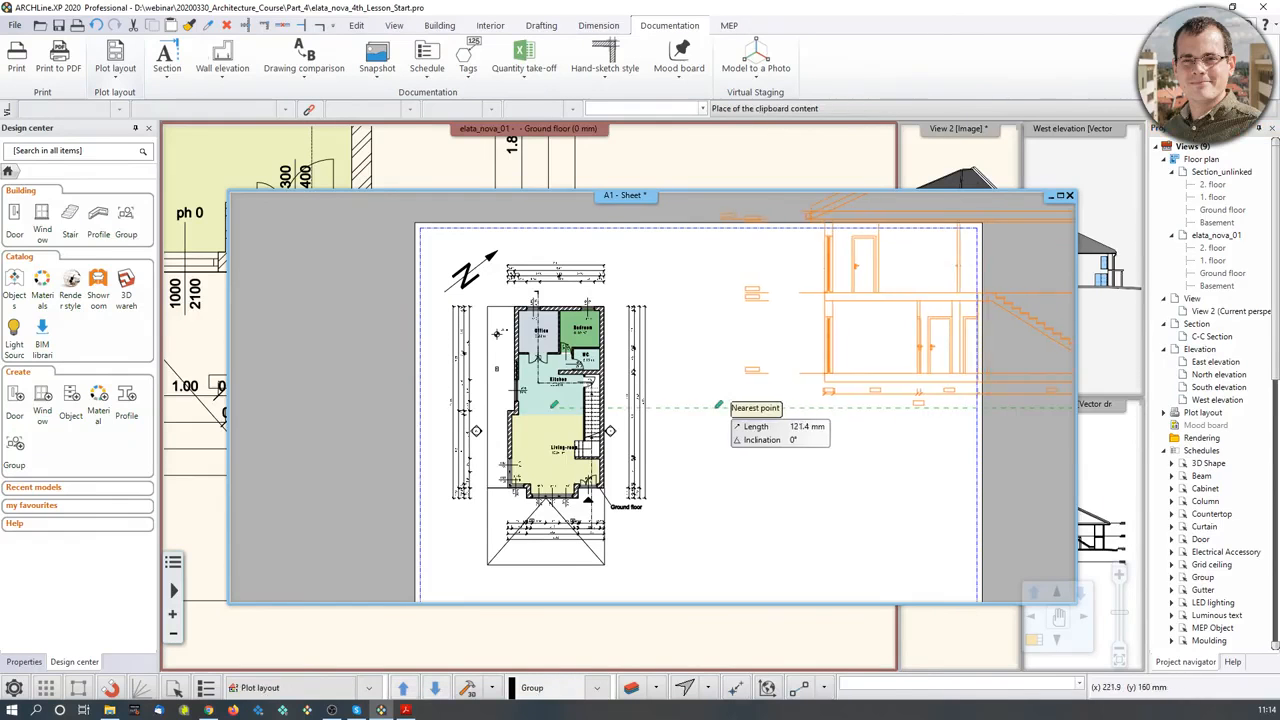
pyautogui.moveTo(1229, 197); pyautogui.dragTo(822, 352)
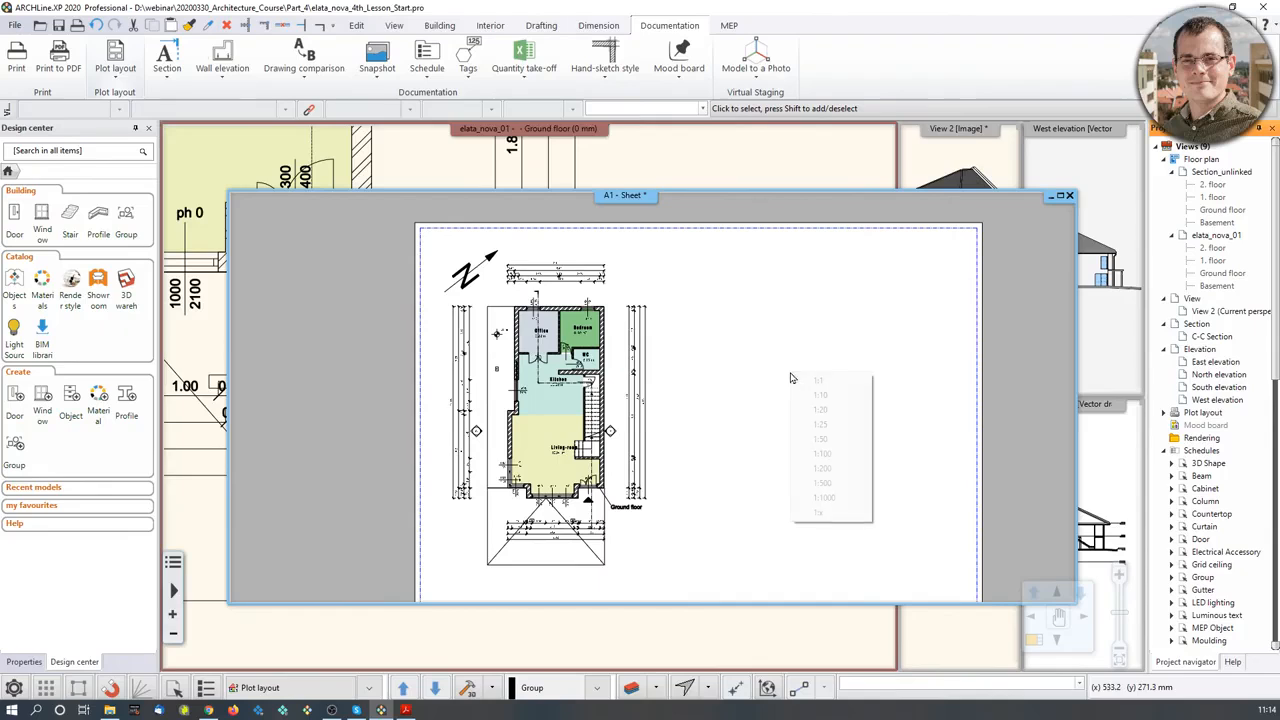
pyautogui.click(857, 468)
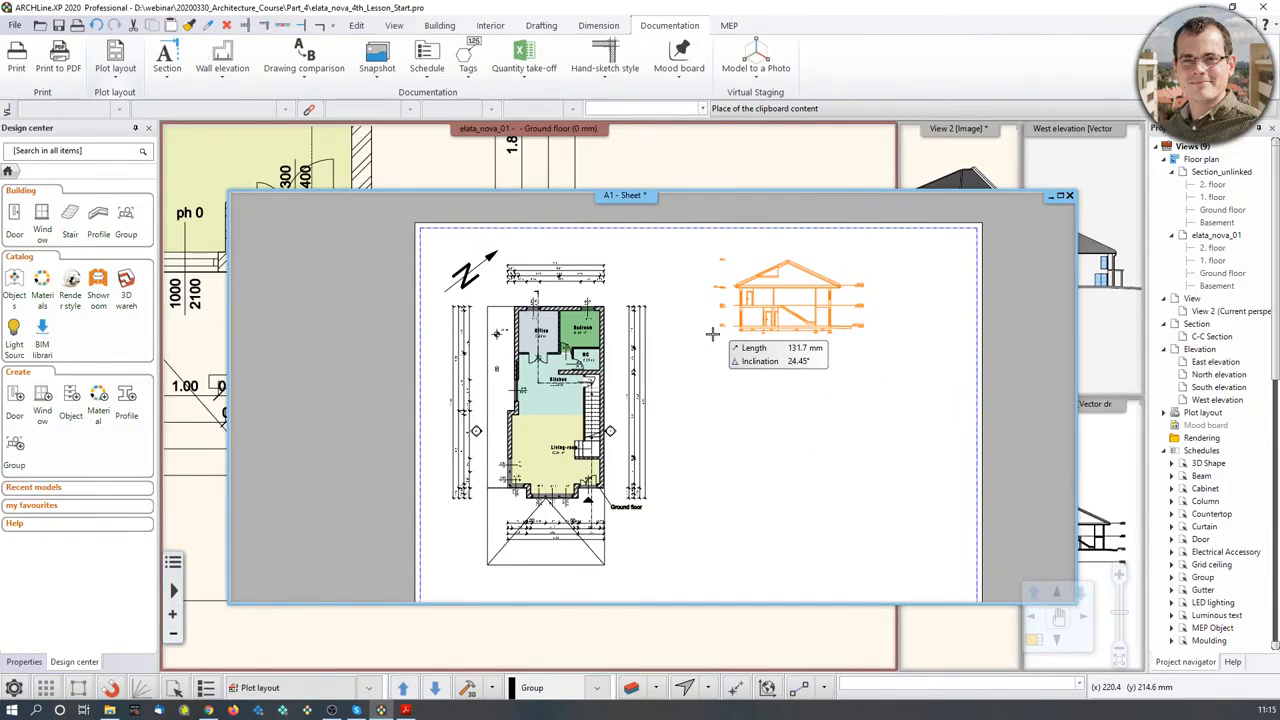
pyautogui.press('Escape')
# Step: Place the Ground floor drawing of Section_unlinked on the sheet at 1:100, to the right of the ground floor plan
pyautogui.moveTo(1226, 212); pyautogui.dragTo(759, 344)
pyautogui.click(800, 426)
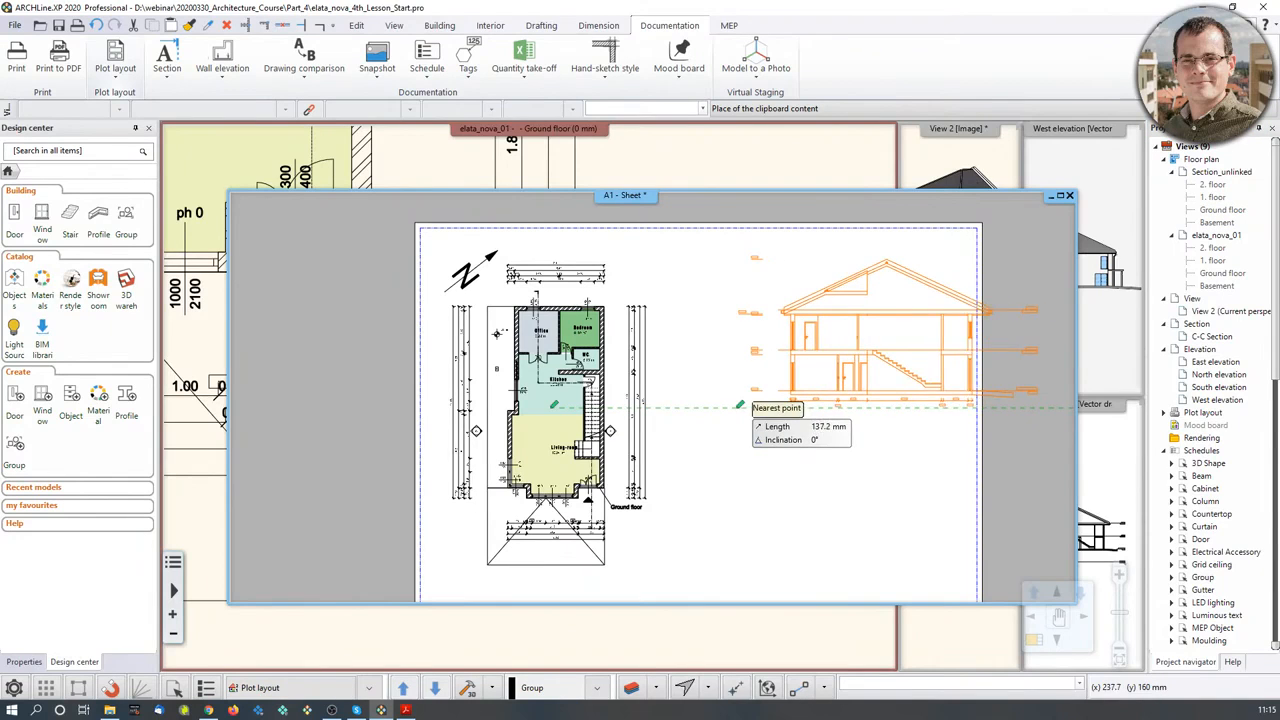
pyautogui.click(661, 403)
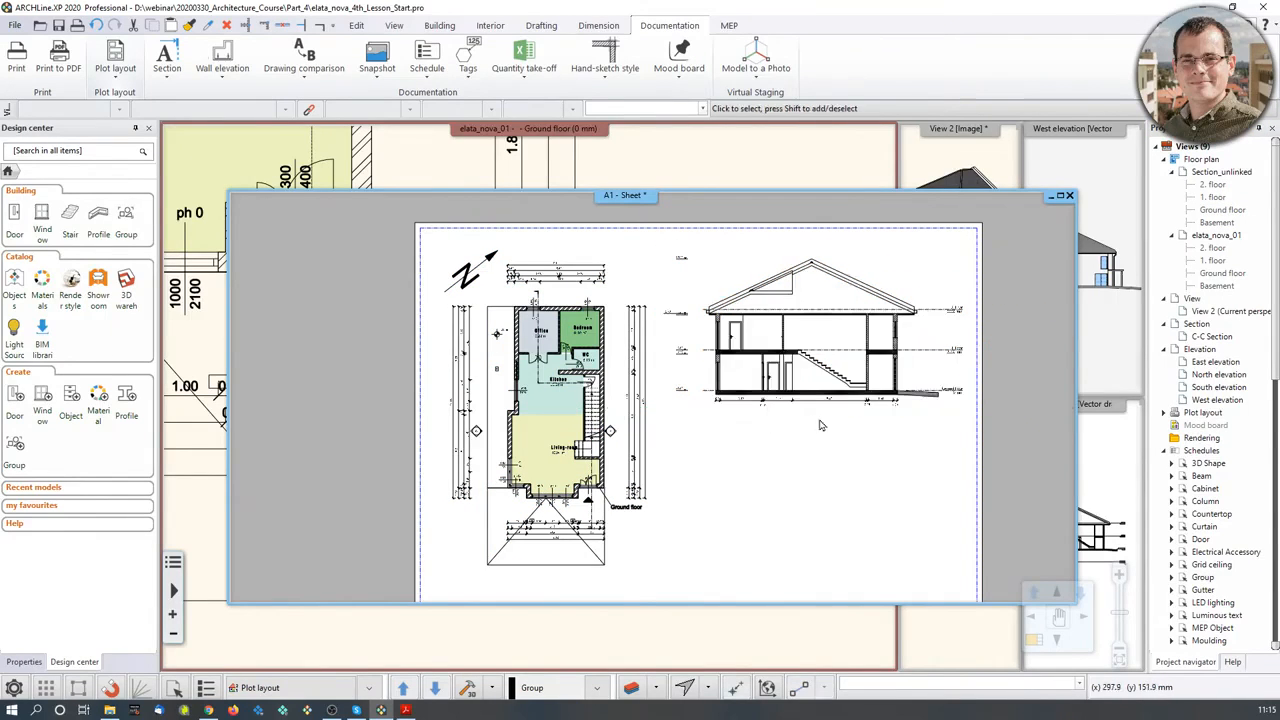
pyautogui.click(703, 376)
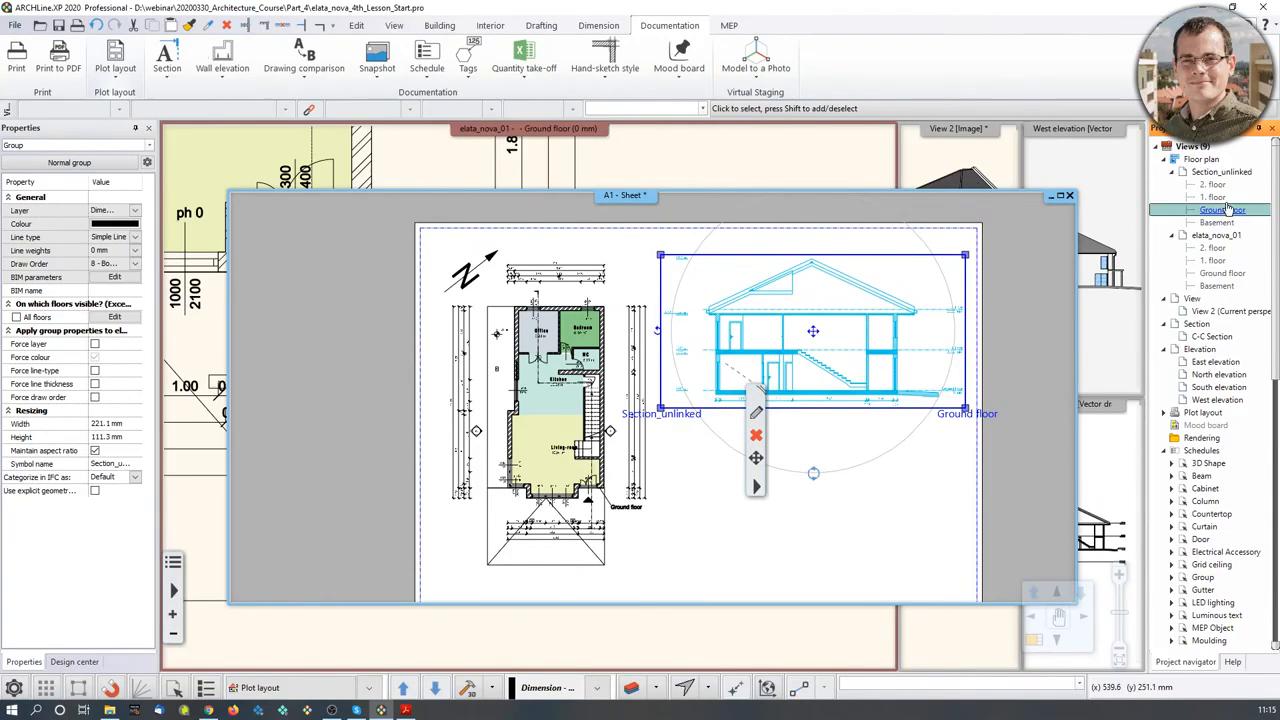
pyautogui.click(600, 420)
pyautogui.click(764, 472)
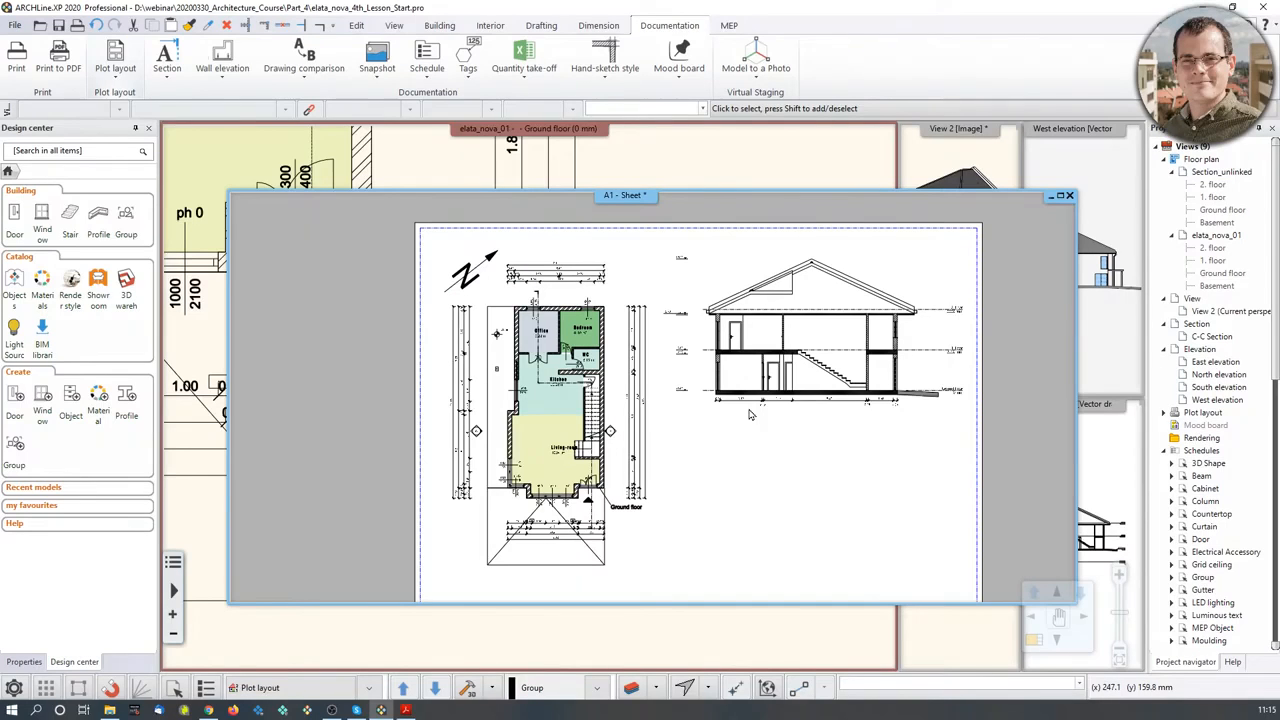
# Step: Copy a rectangular part of the ground floor plan, about 4921 × 5602 mm around Bedroom and WC, for the plot layout, with its base point near the upper-right corner
pyautogui.click(746, 164)
pyautogui.scroll(-4, 610, 272)
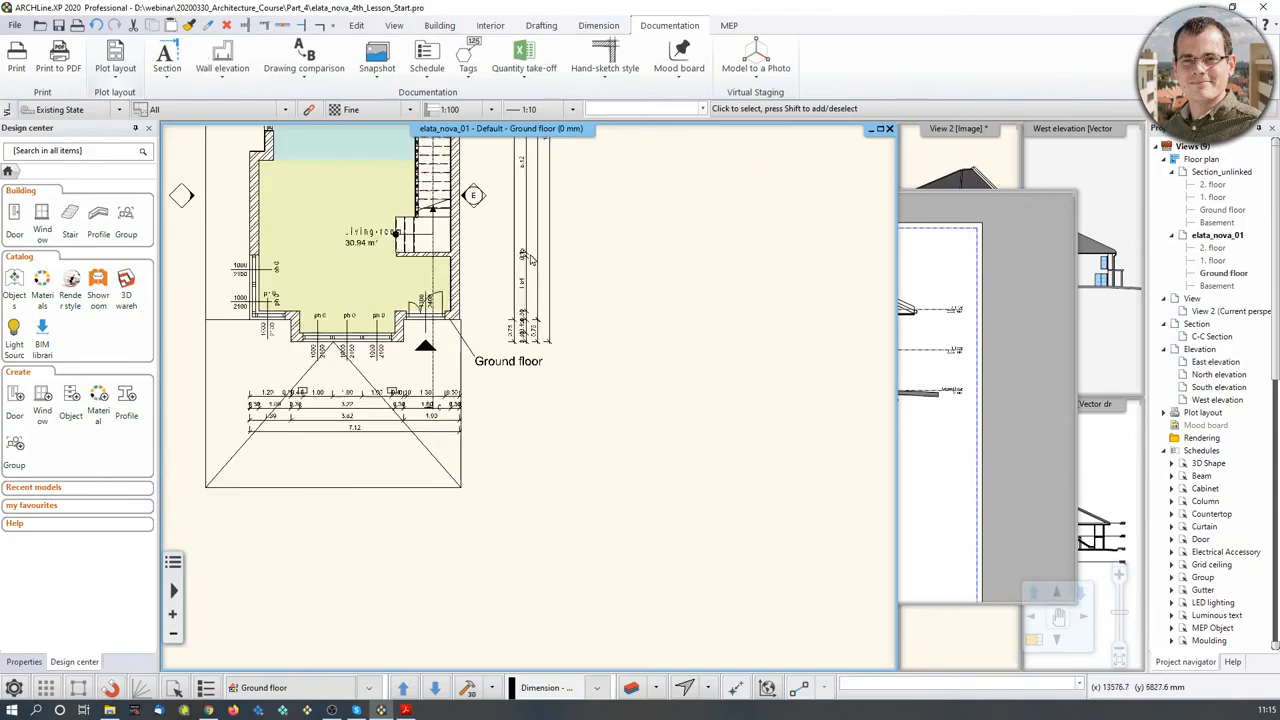
pyautogui.moveTo(477, 246); pyautogui.dragTo(544, 349, button='middle')
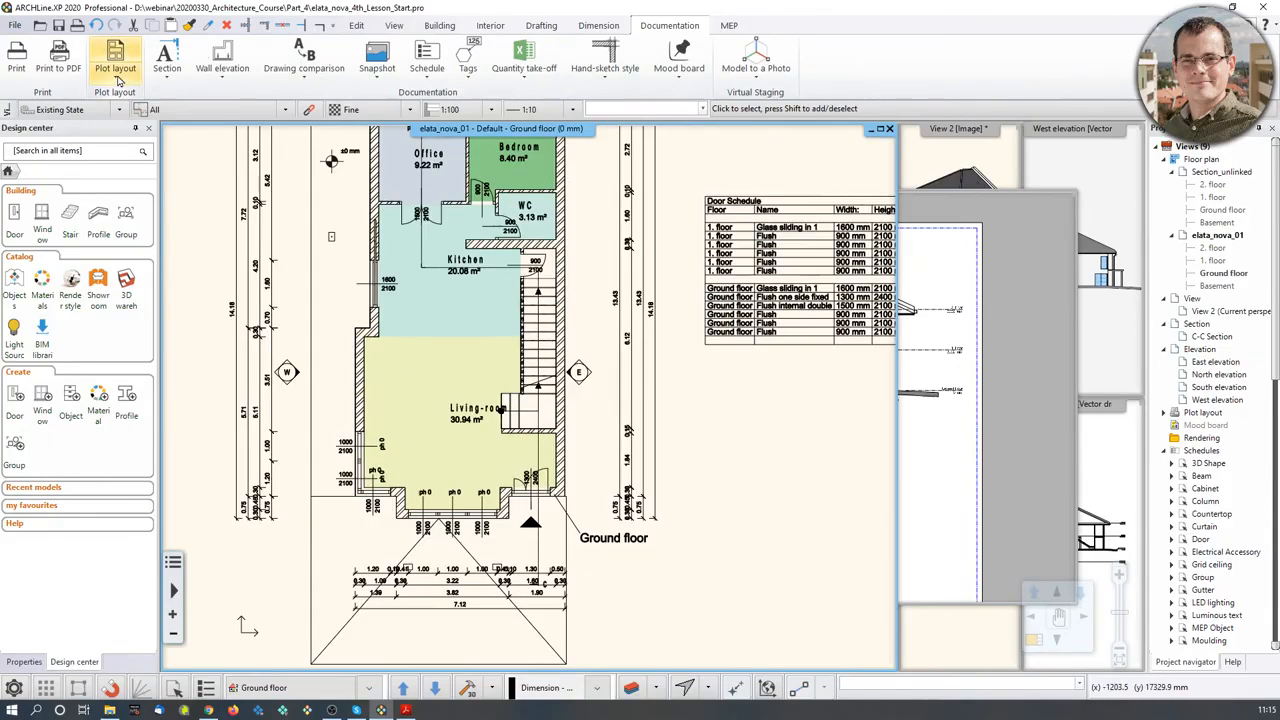
pyautogui.click(115, 62)
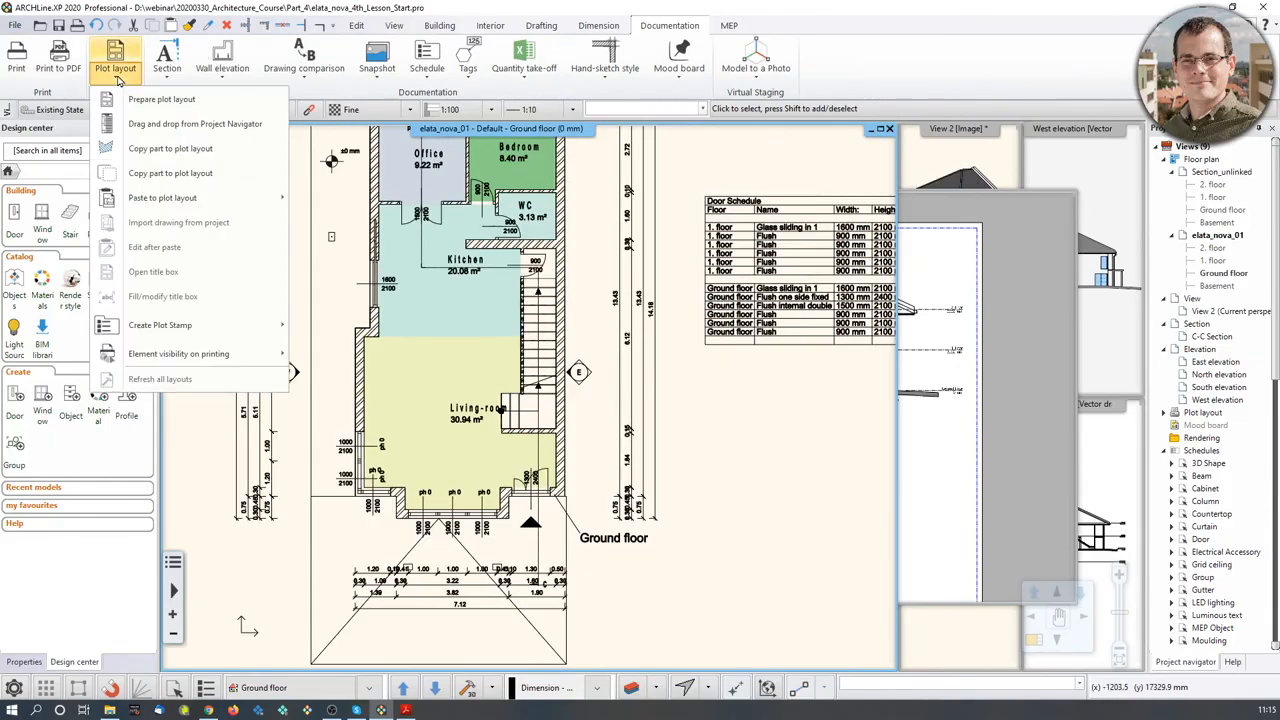
pyautogui.click(132, 178)
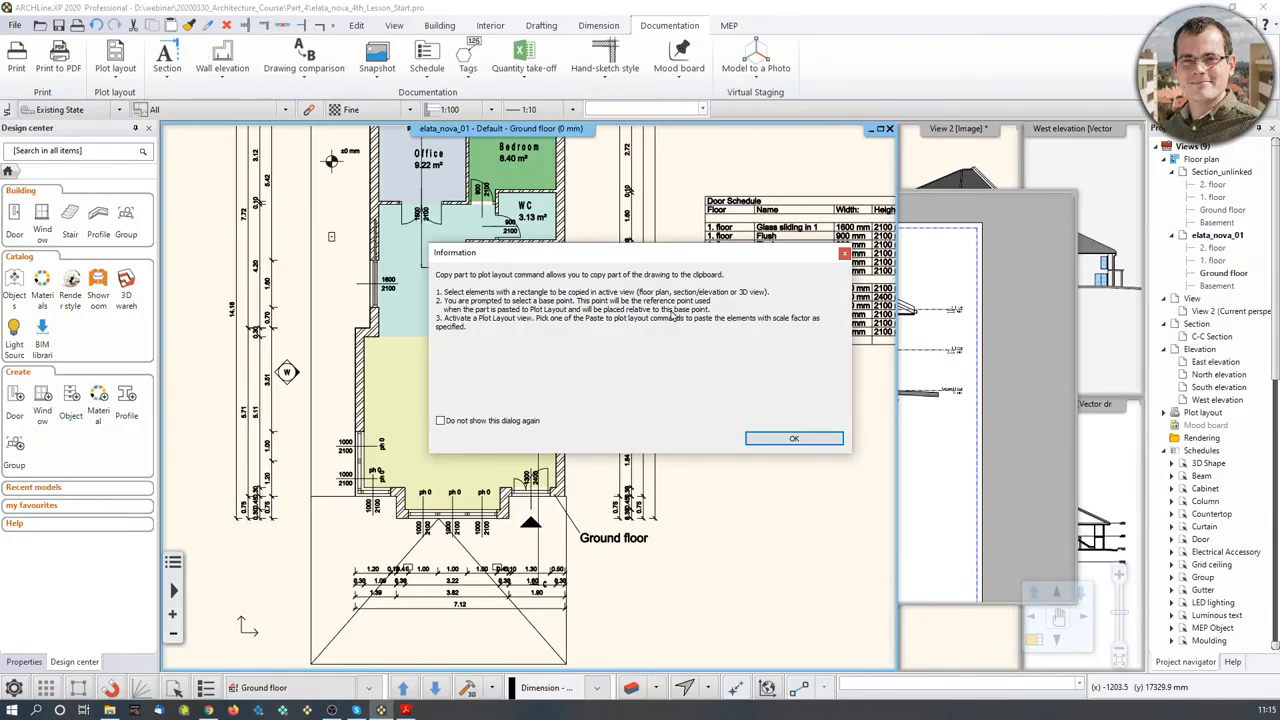
pyautogui.click(806, 441)
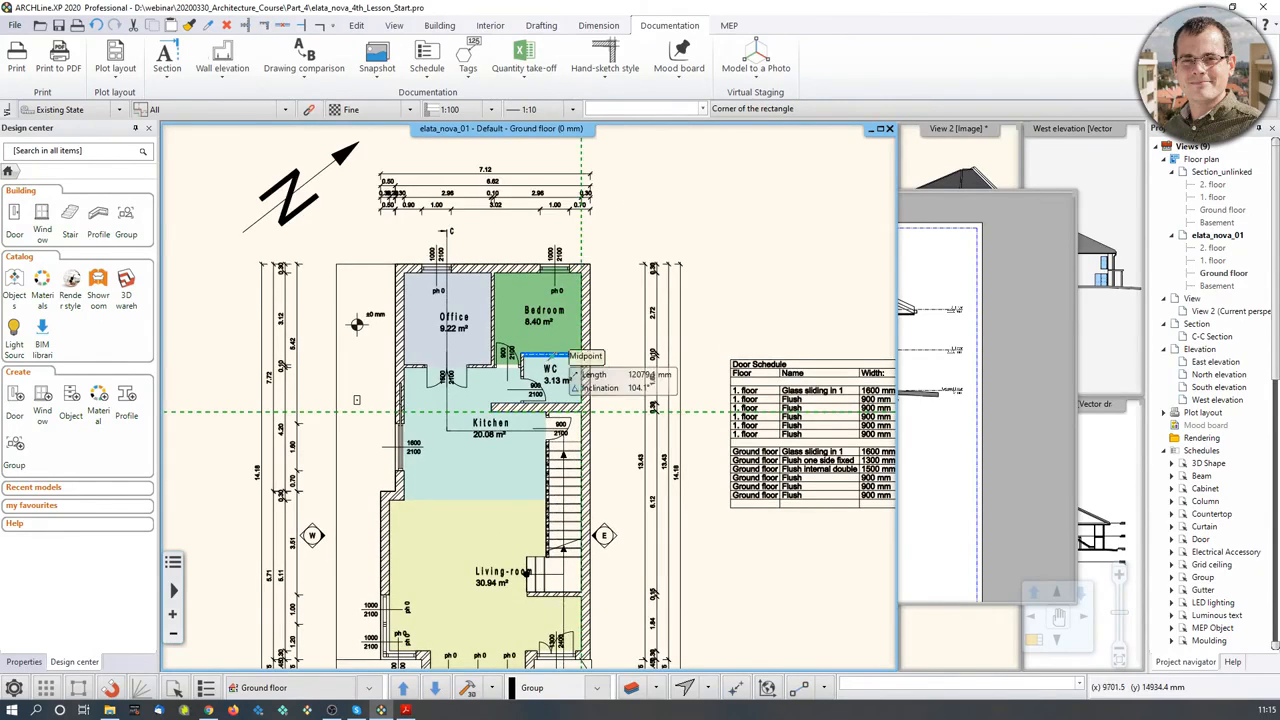
pyautogui.scroll(2, 470, 290)
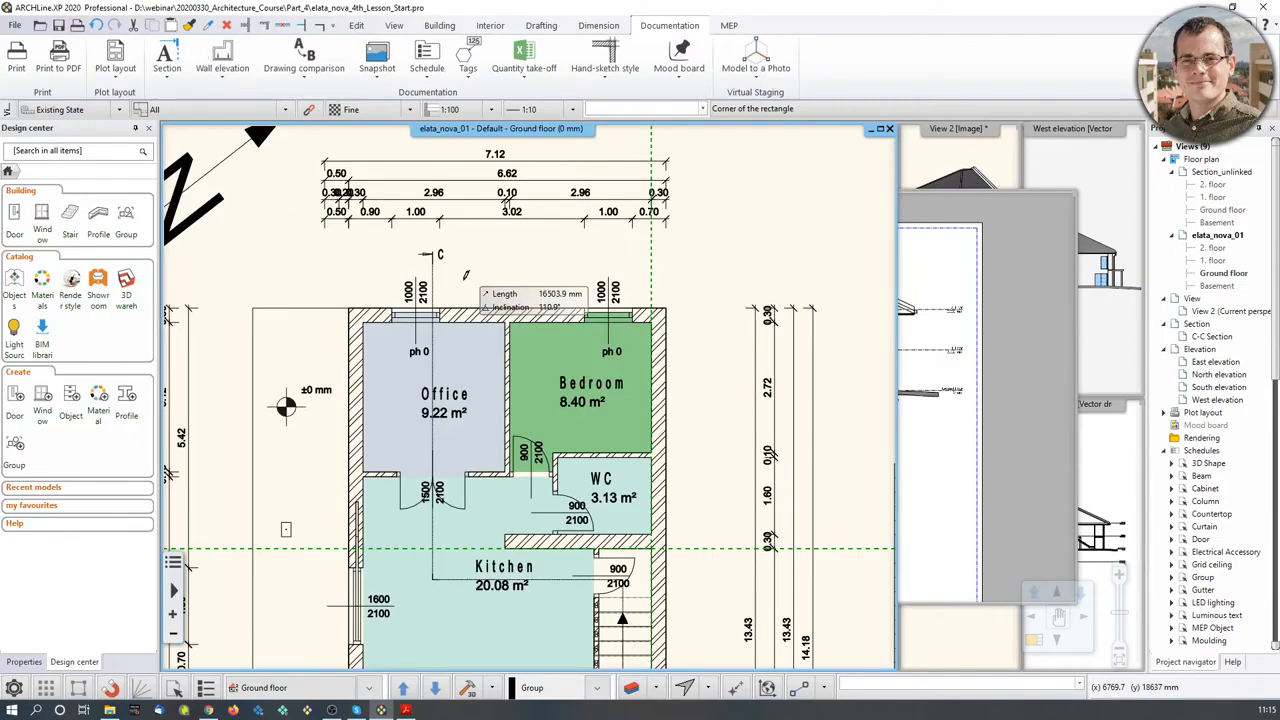
pyautogui.click(461, 288)
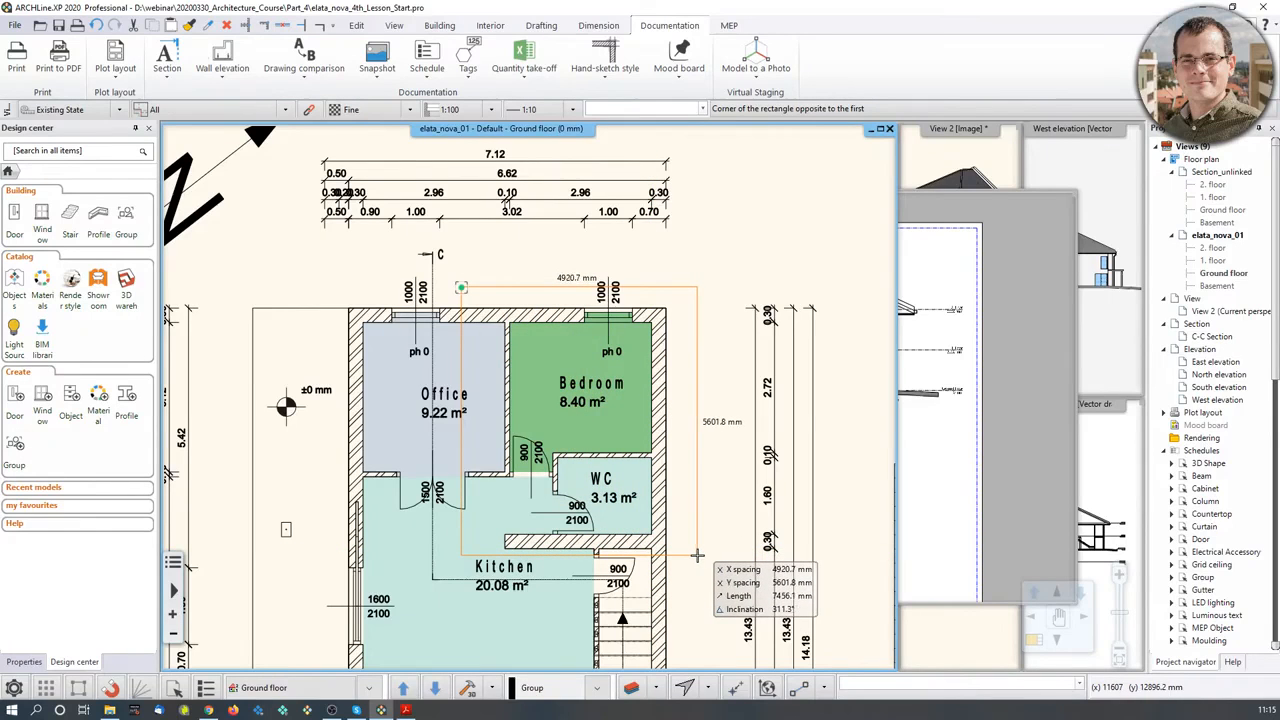
pyautogui.click(697, 555)
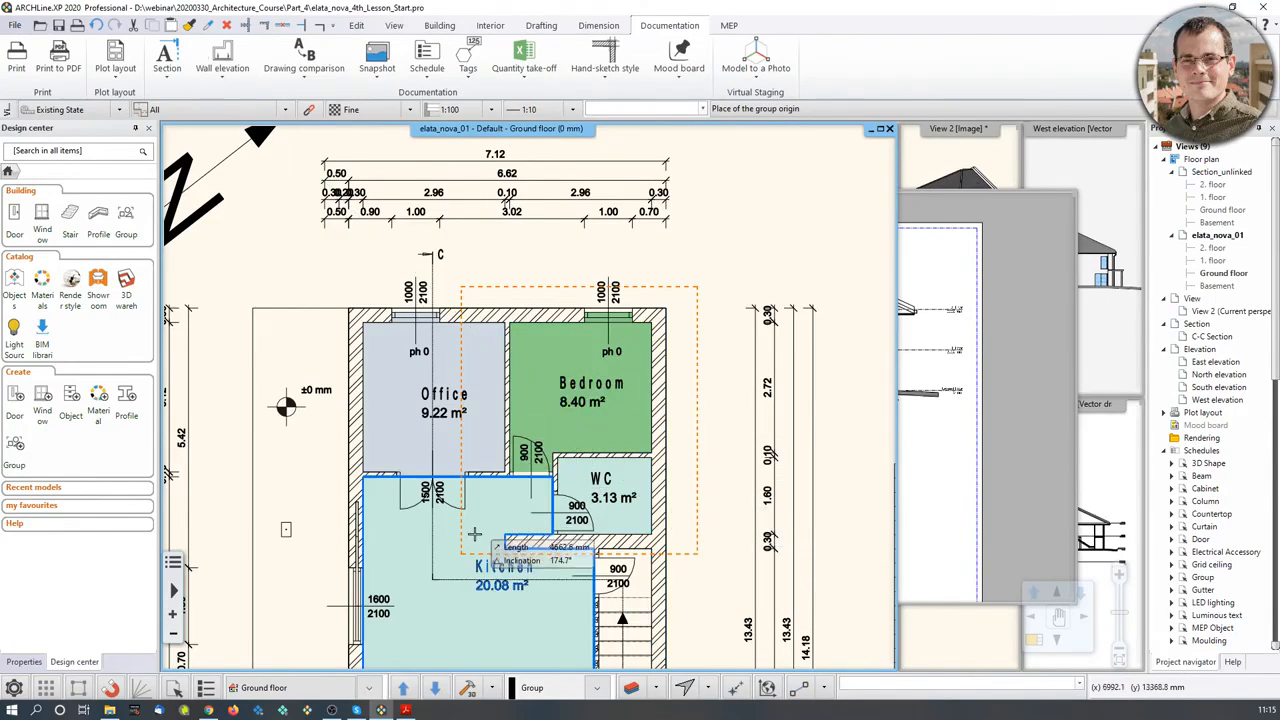
pyautogui.click(712, 277)
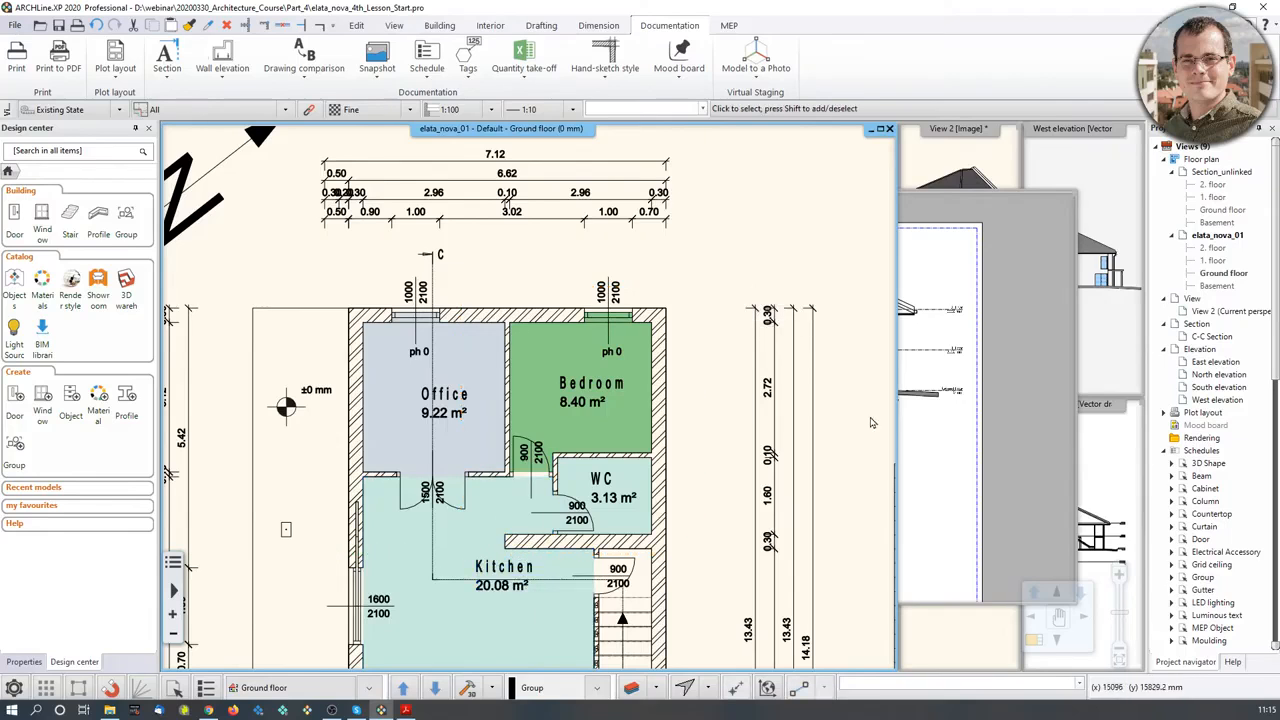
# Step: Paste the copied Bedroom and WC part onto the sheet at 1:50, below the section drawing
pyautogui.click(1028, 400)
pyautogui.scroll(-1, 1016, 411)
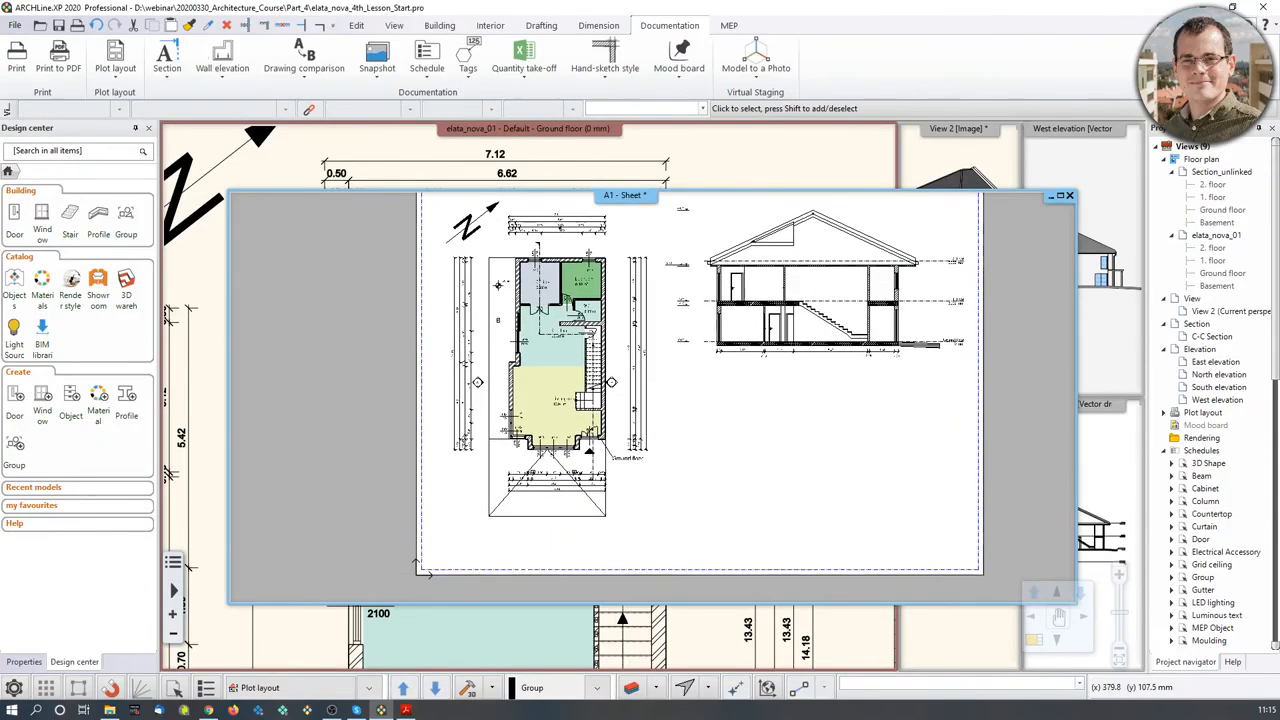
pyautogui.click(116, 68)
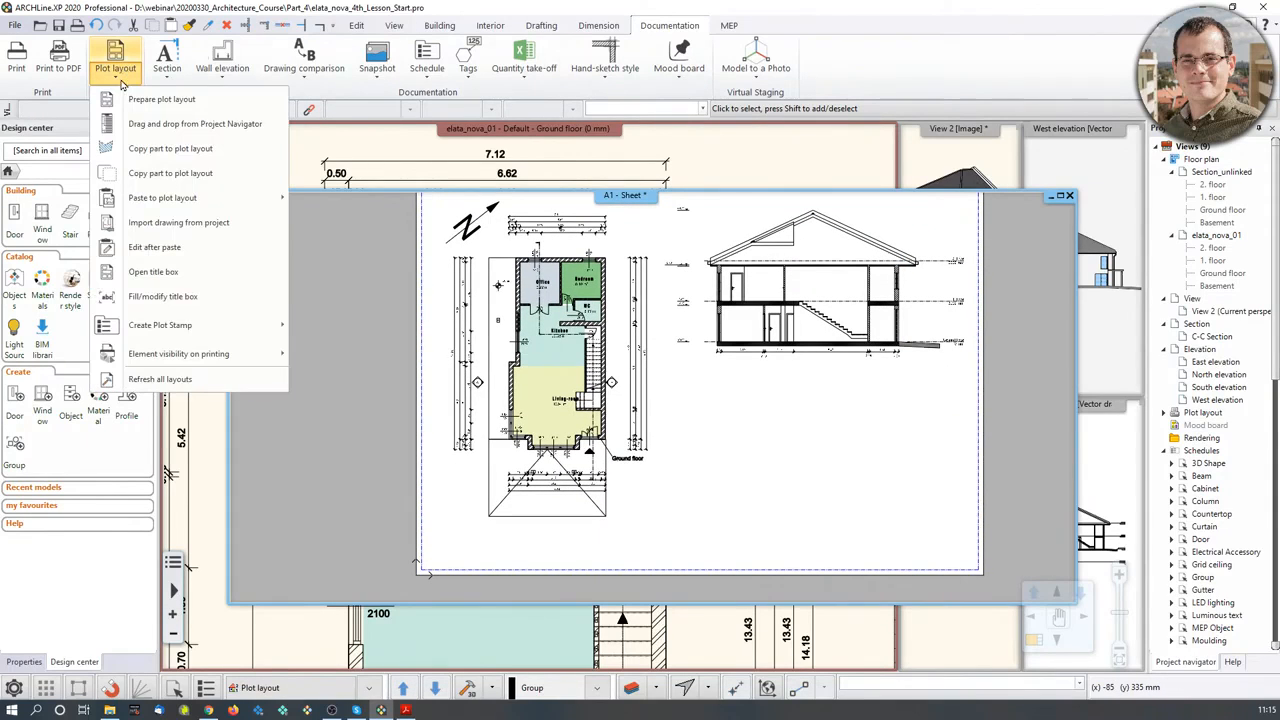
pyautogui.moveTo(181, 198)
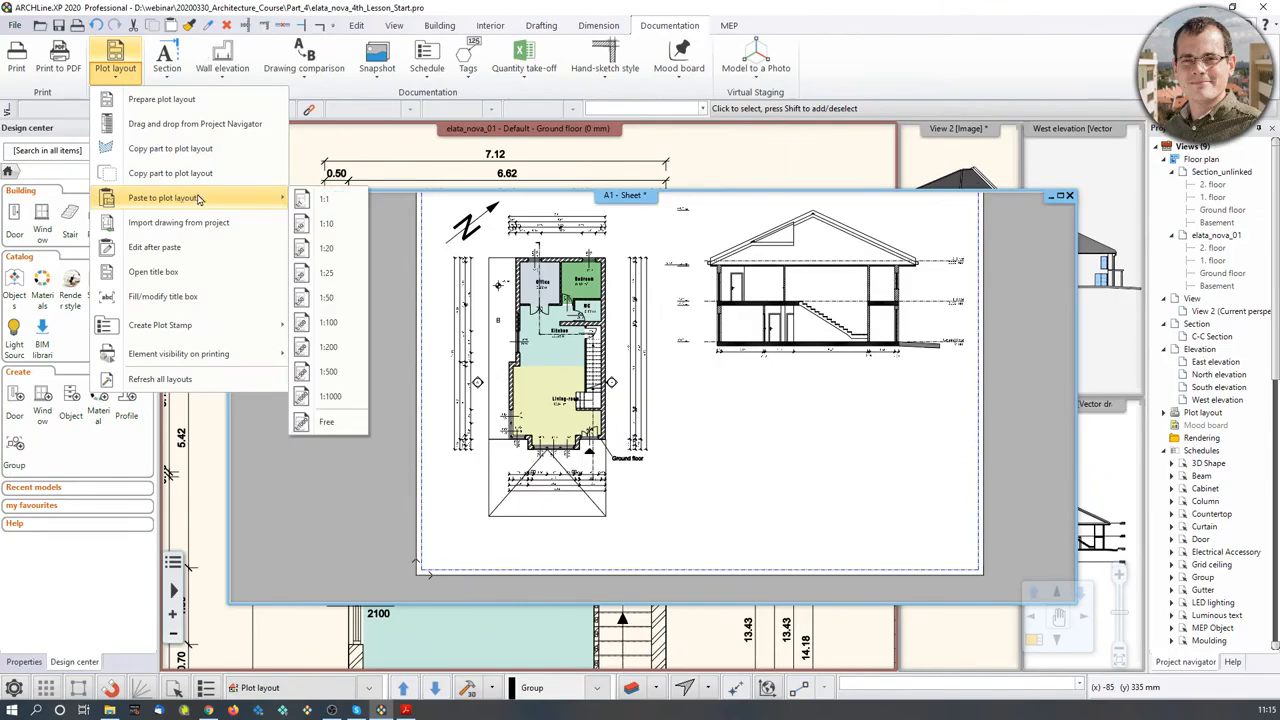
pyautogui.click(340, 298)
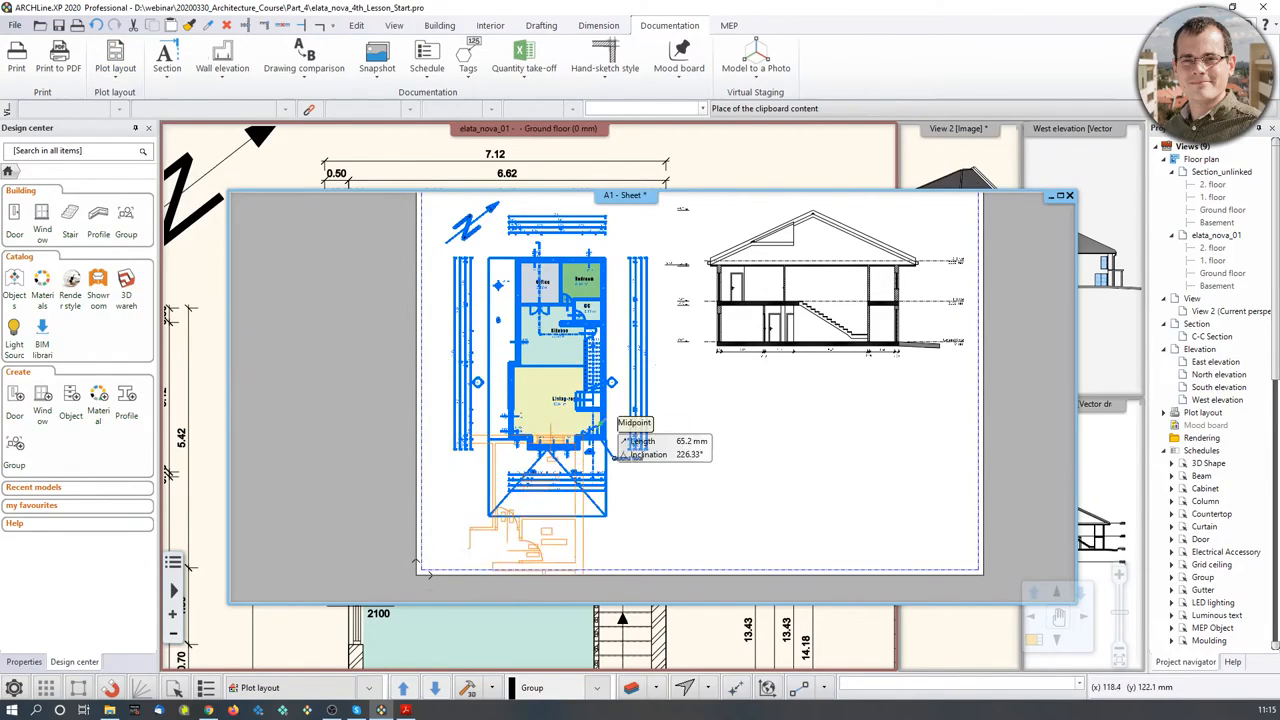
pyautogui.click(887, 374)
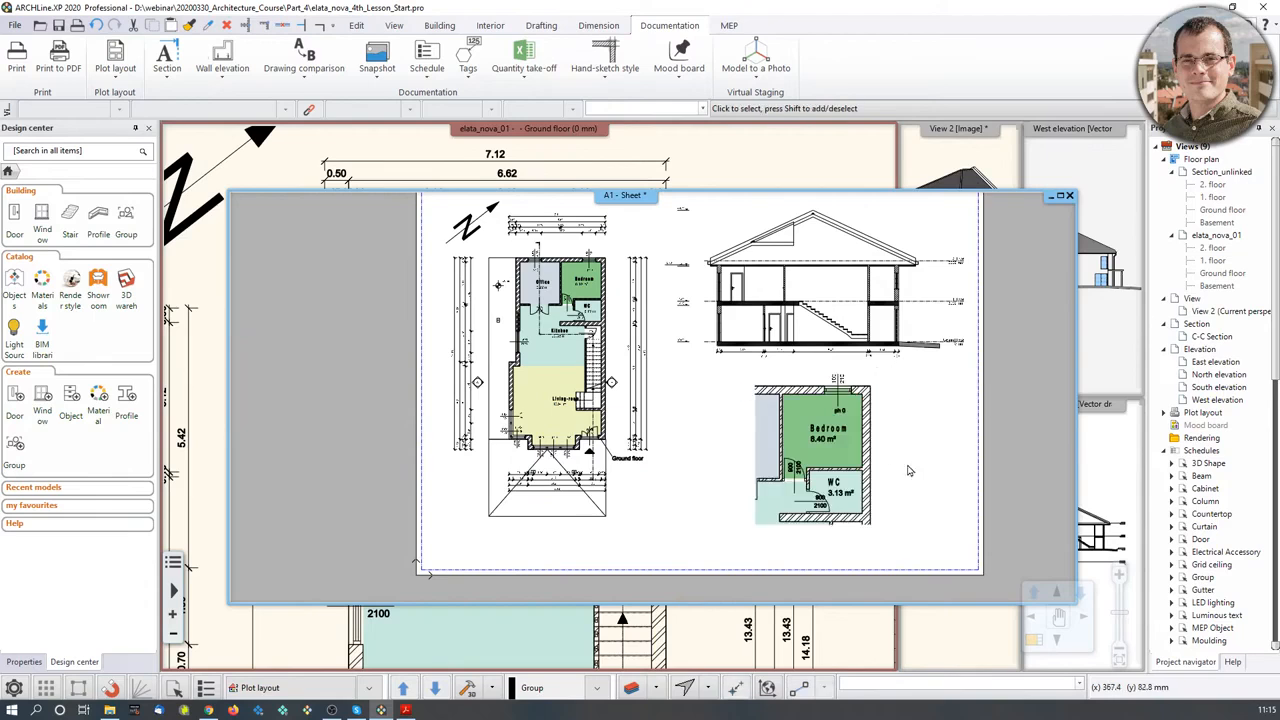
# Step: Extend the visible area of the placed Bedroom and WC detail about 25 mm outward on its left side, towards the Office
pyautogui.click(851, 459)
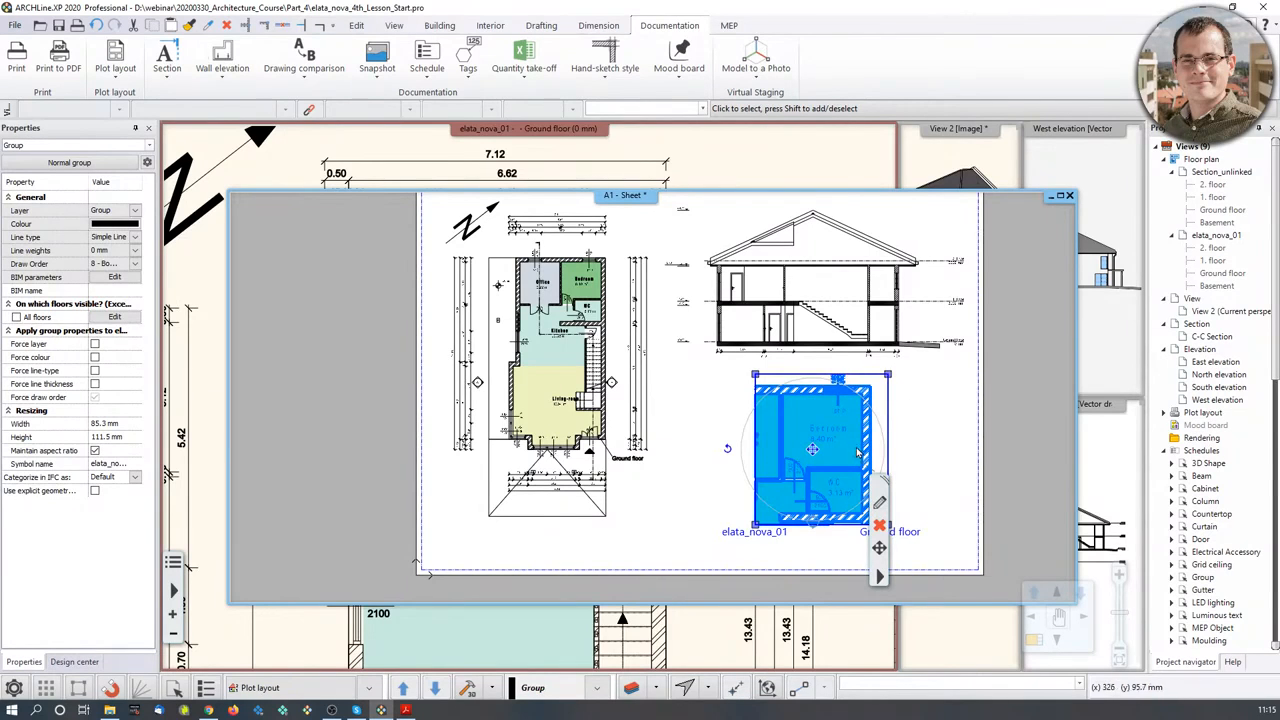
pyautogui.scroll(2, 857, 453)
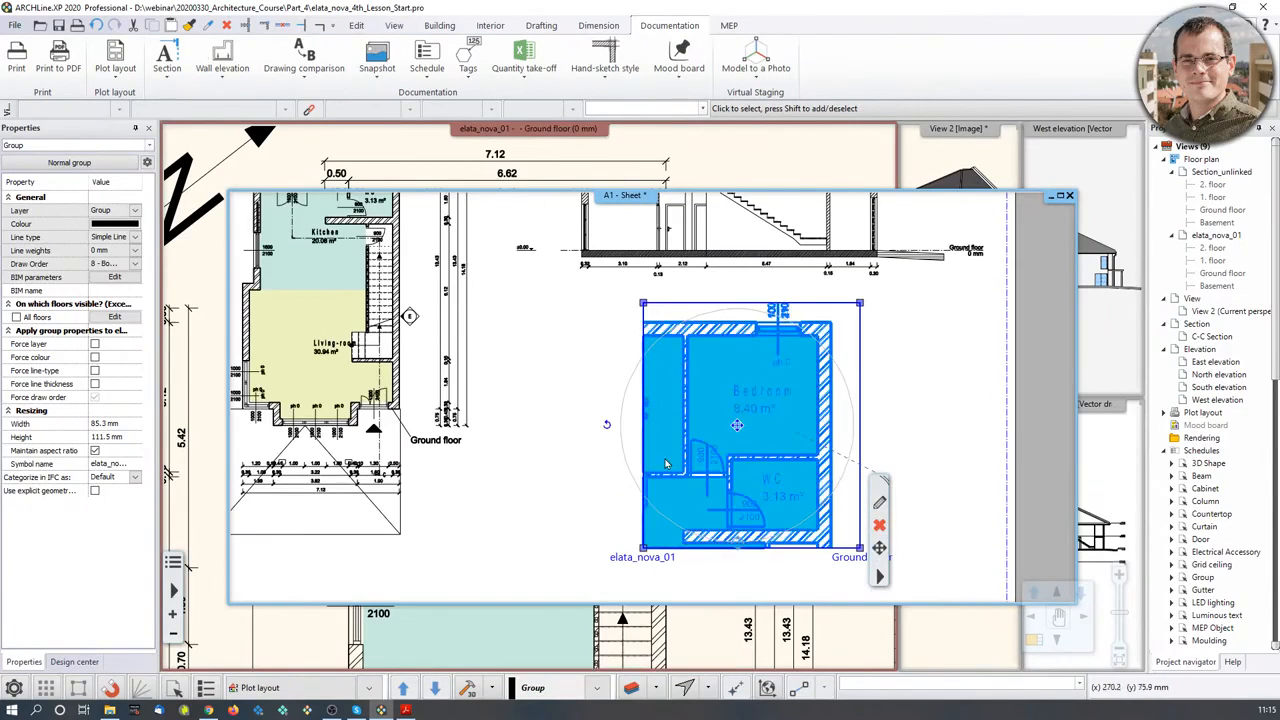
pyautogui.click(644, 401)
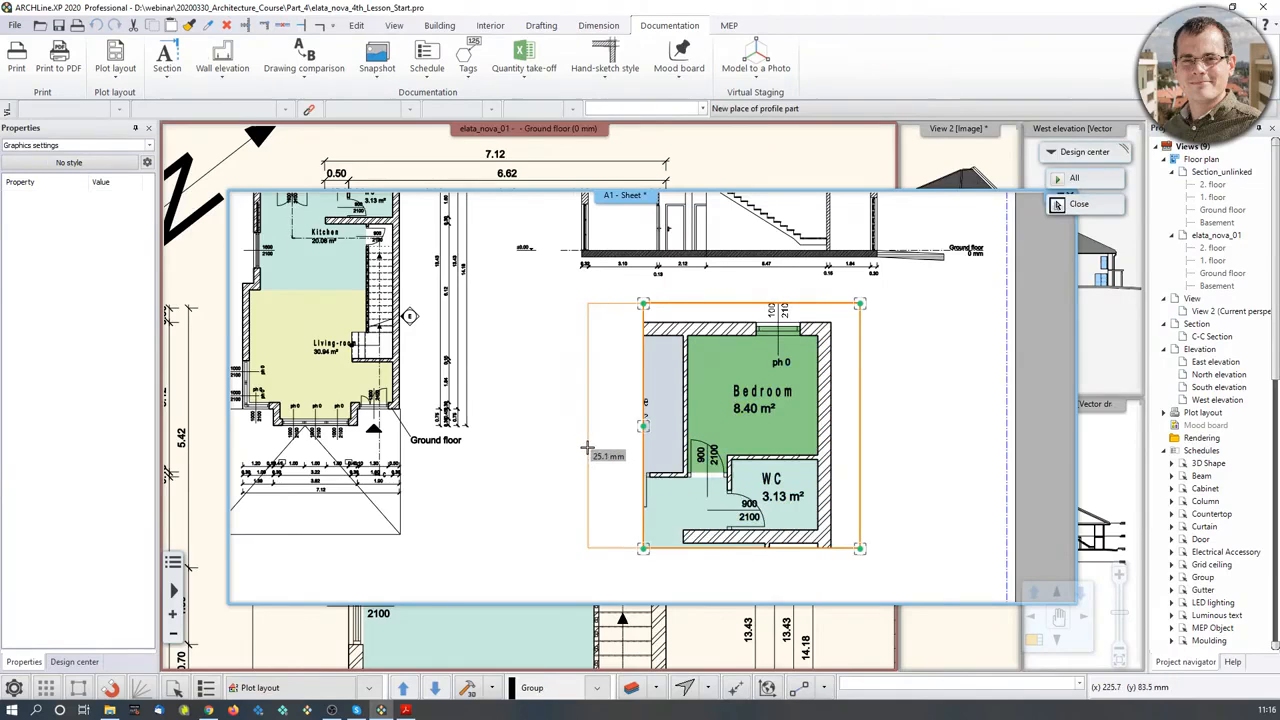
pyautogui.click(587, 448)
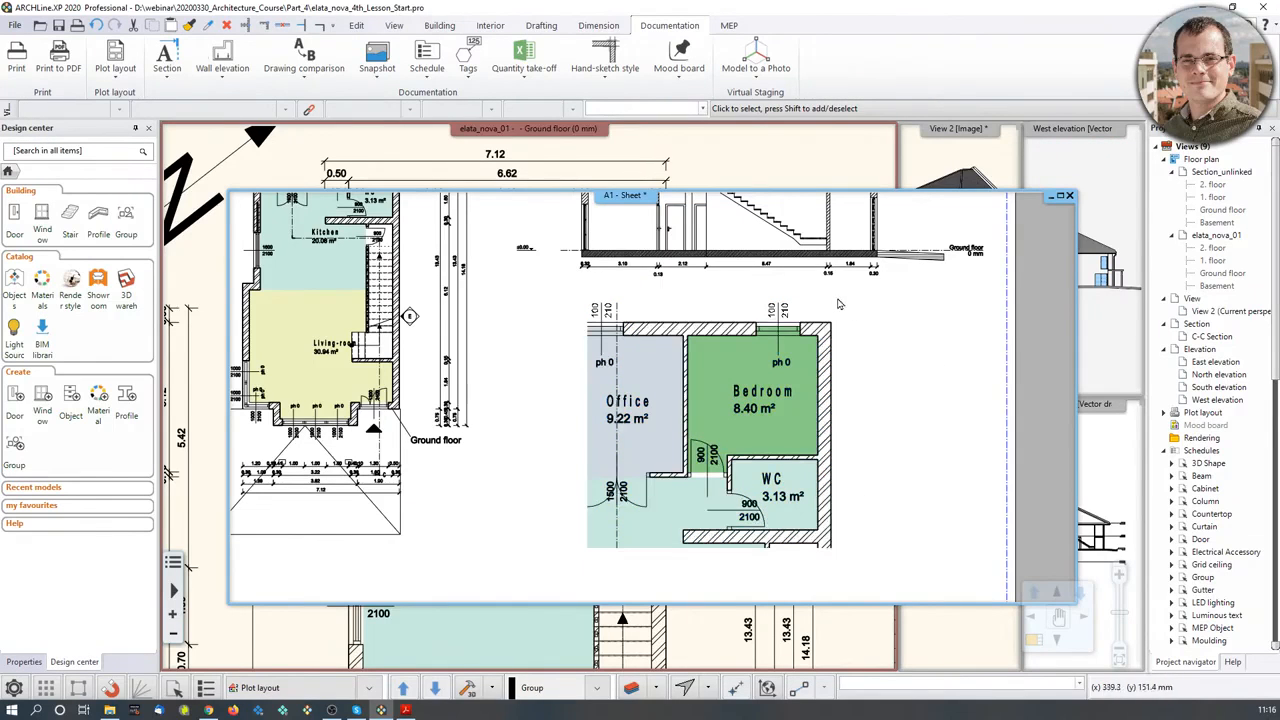
# Step: Look over the original ground floor plan of elata_nova_01 and return to the A1 sheet
pyautogui.click(773, 162)
pyautogui.scroll(-4, 527, 389)
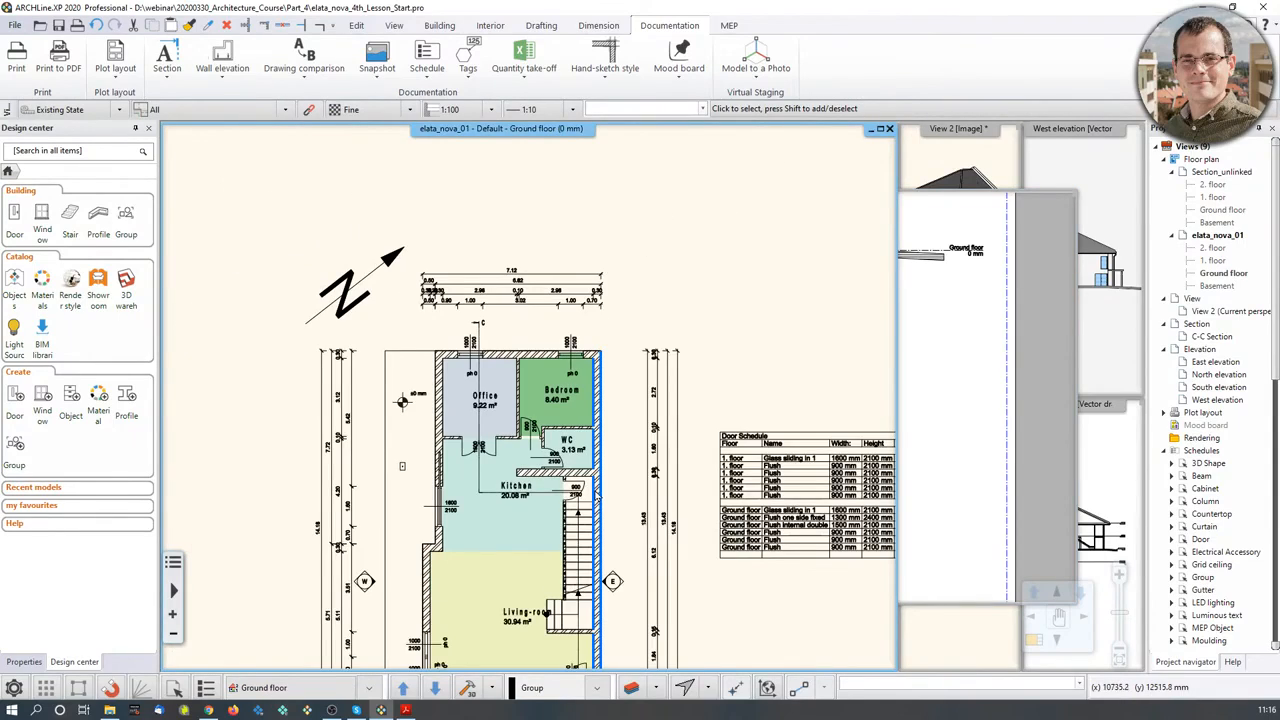
pyautogui.scroll(1, 598, 500)
pyautogui.scroll(2, 597, 501)
pyautogui.moveTo(597, 501); pyautogui.dragTo(582, 399, button='middle')
pyautogui.click(1006, 429)
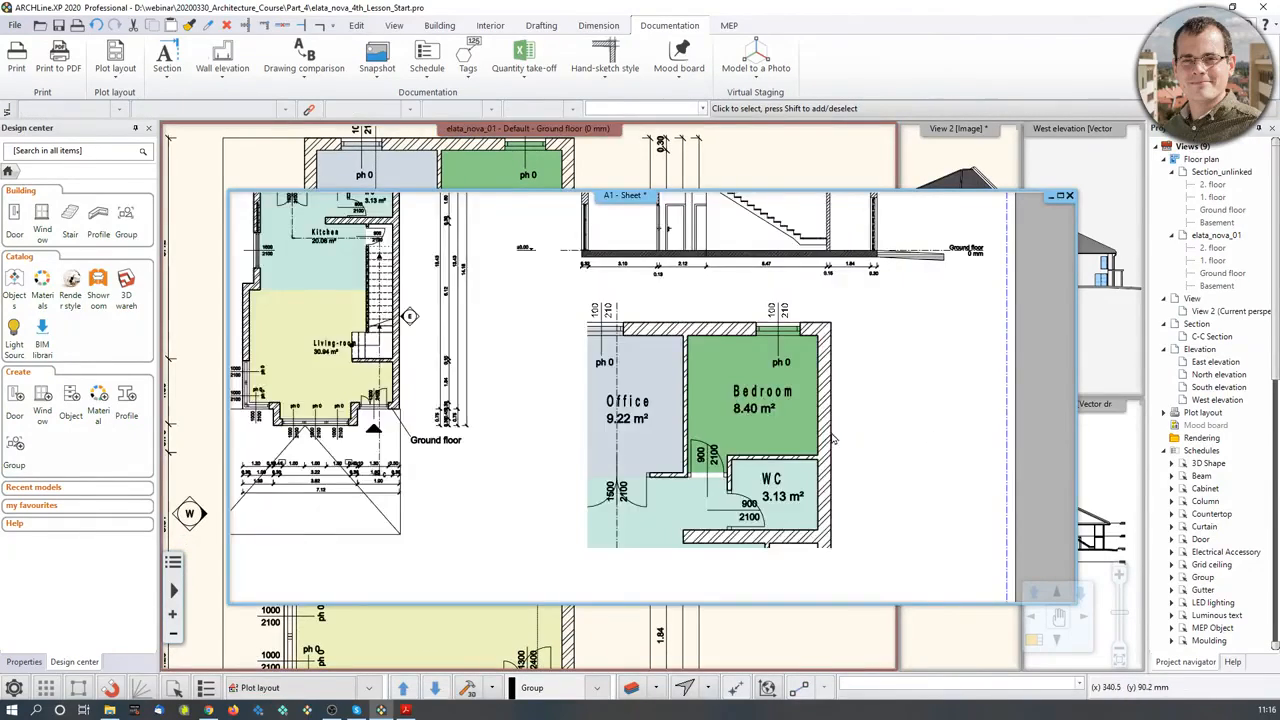
# Step: Review the whole sheet and the example Print your first layout.pdf in Adobe Acrobat Reader, and return to ARCHLine.XP
pyautogui.scroll(-4, 651, 396)
pyautogui.moveTo(745, 400); pyautogui.dragTo(770, 455, button='middle')
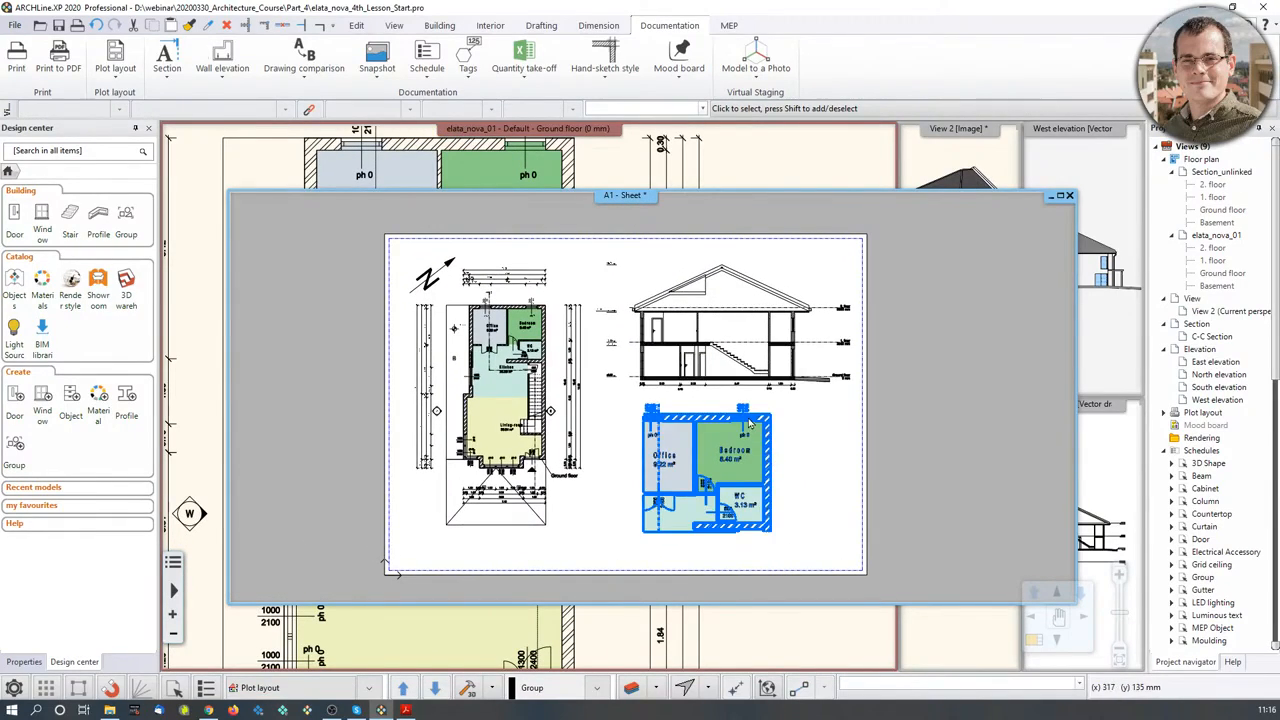
pyautogui.click(406, 710)
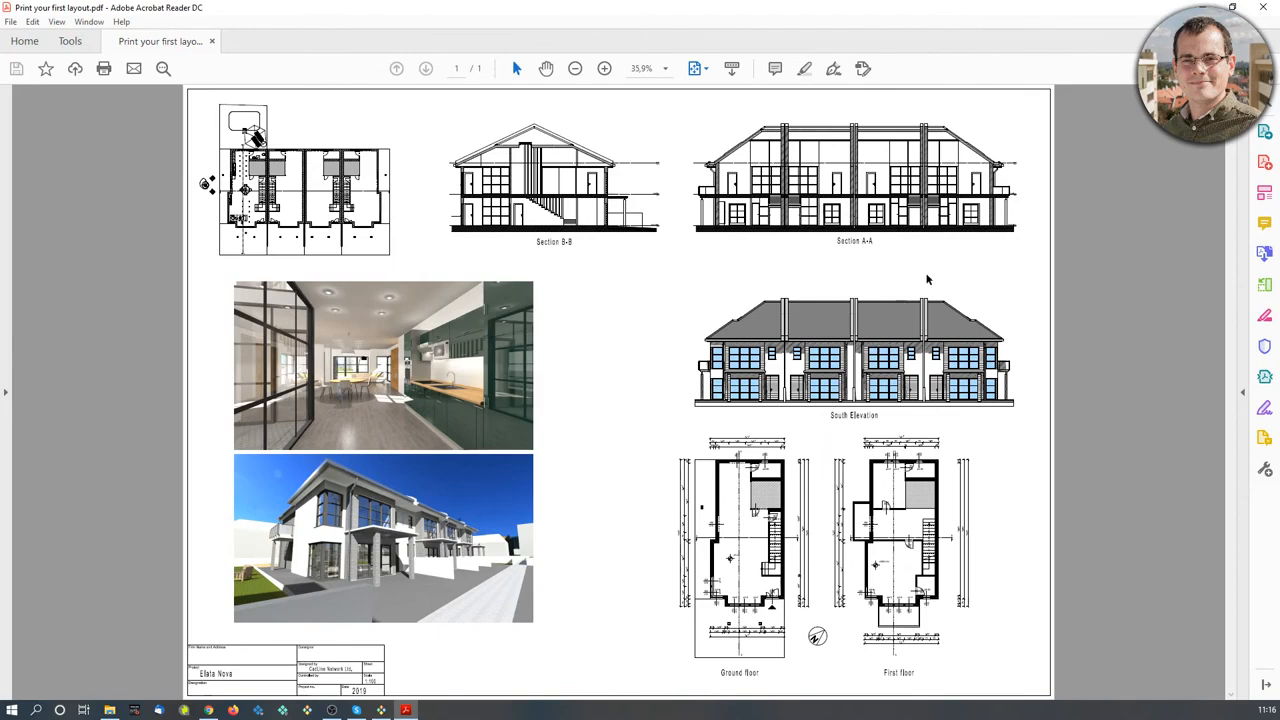
pyautogui.click(1200, 6)
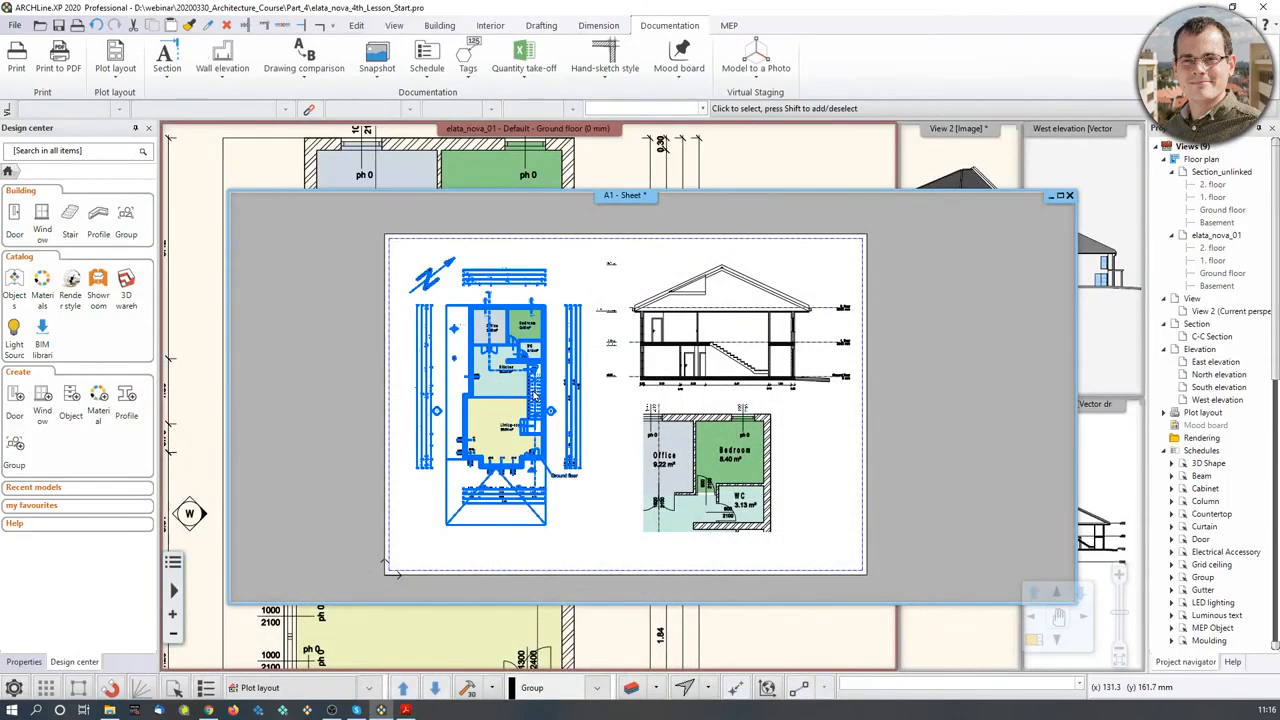
# Step: Set up a PDF print of the sheet with Webinar_layout_1 as the output file in the Part_4 folder
pyautogui.click(72, 72)
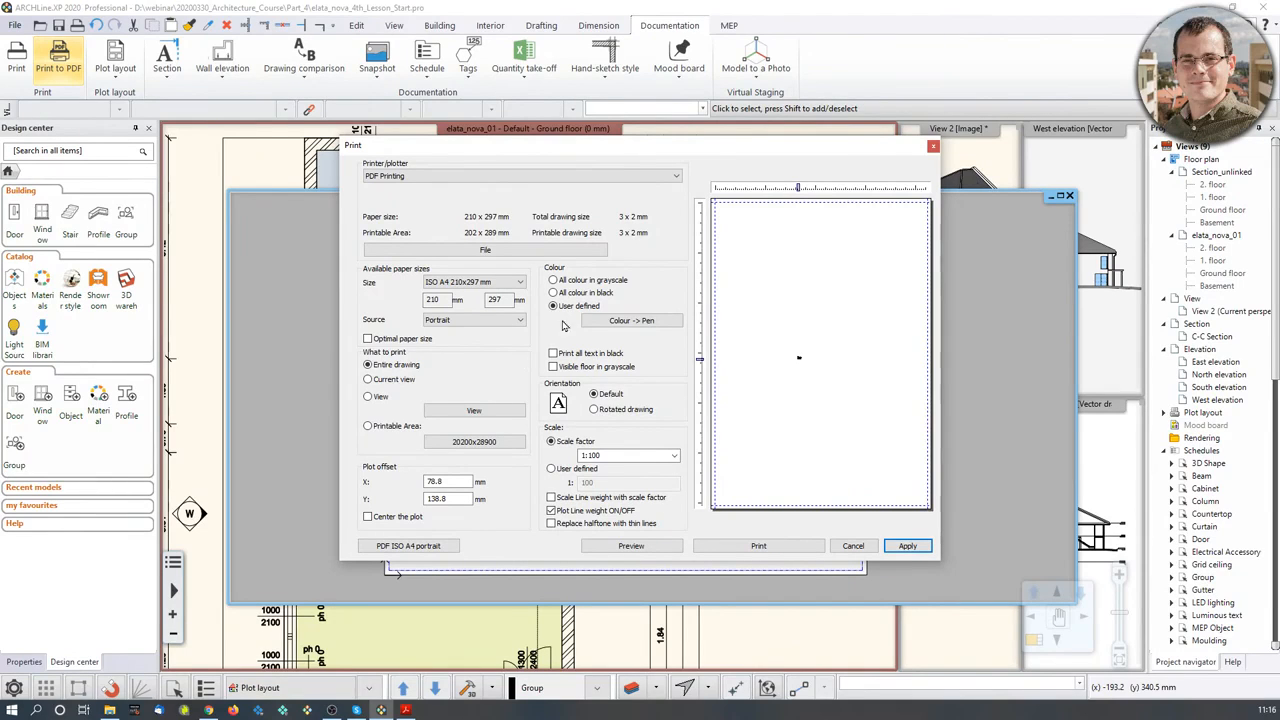
pyautogui.click(646, 176)
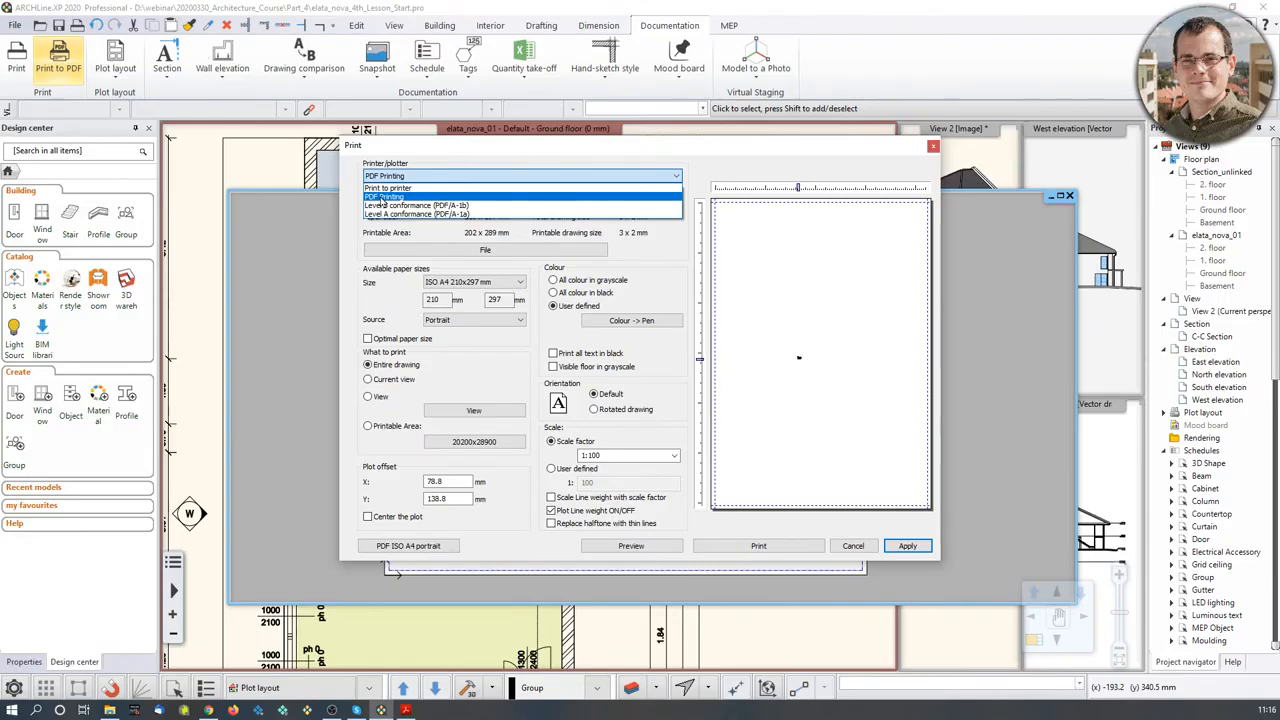
pyautogui.click(382, 198)
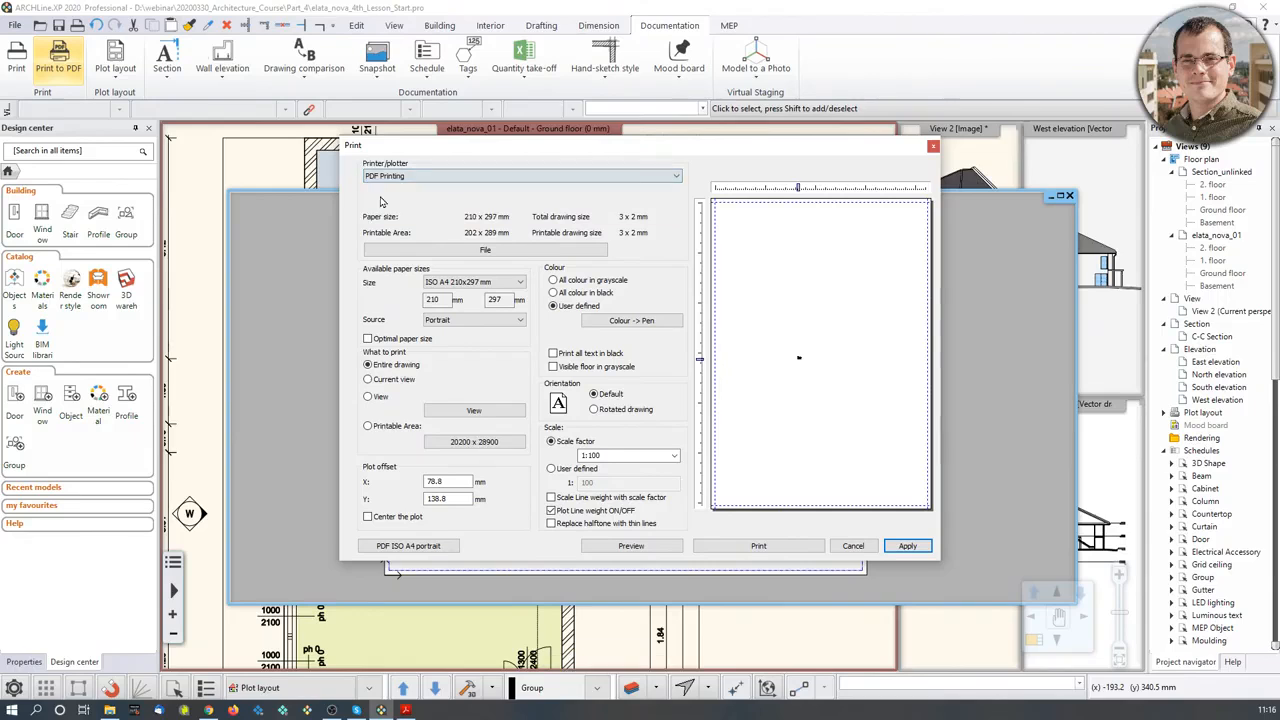
pyautogui.click(483, 251)
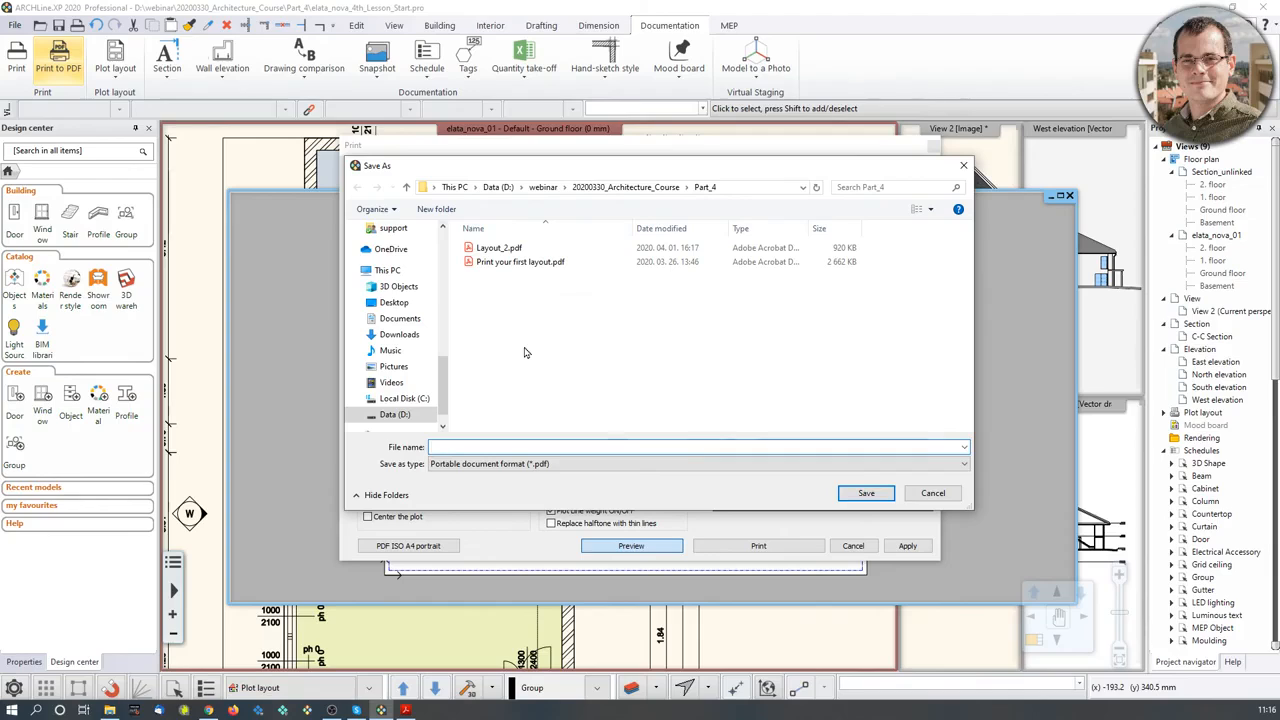
pyautogui.write('WEbinar_layout_1')
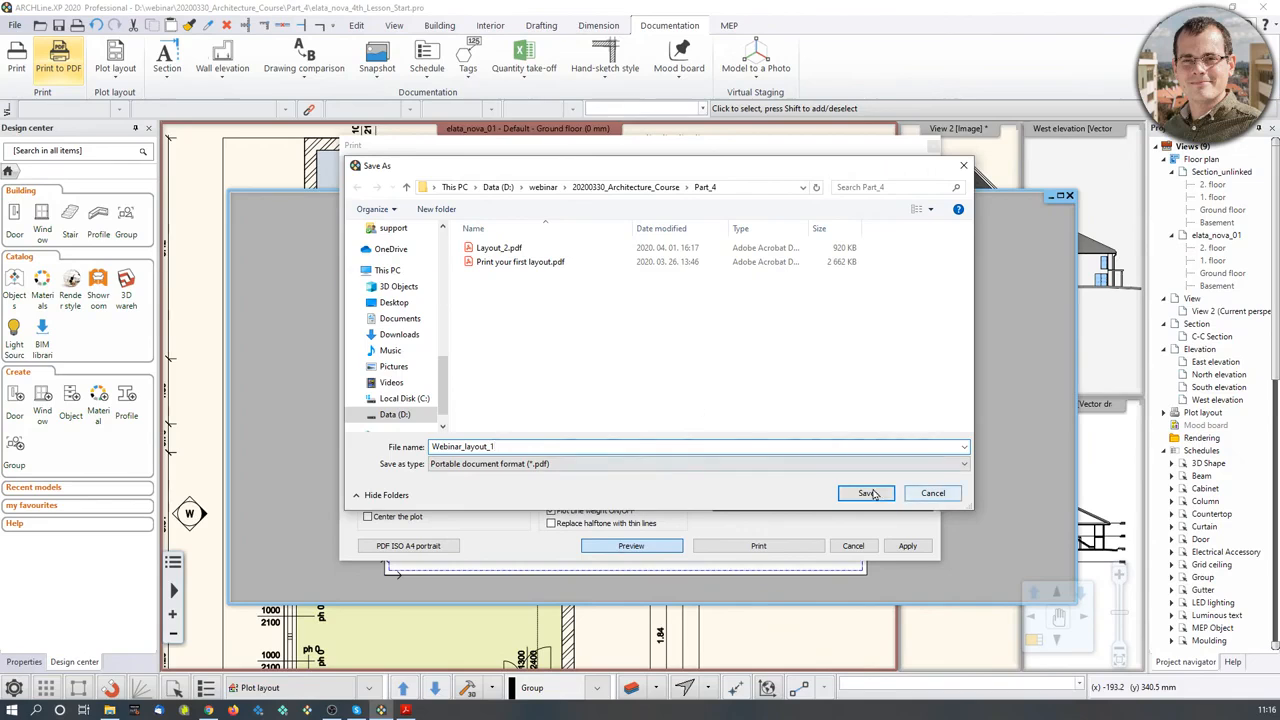
pyautogui.click(868, 493)
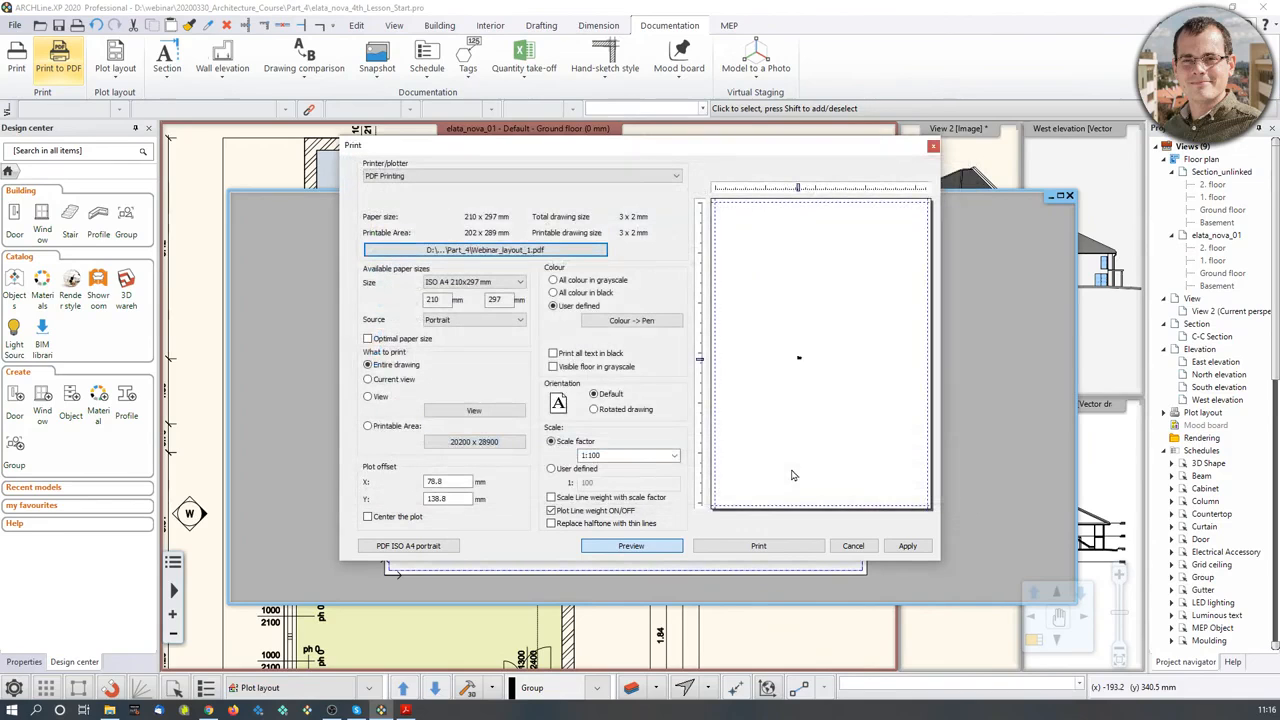
# Step: Set the print paper to ISO A3 297x420 mm in Landscape orientation
pyautogui.click(518, 284)
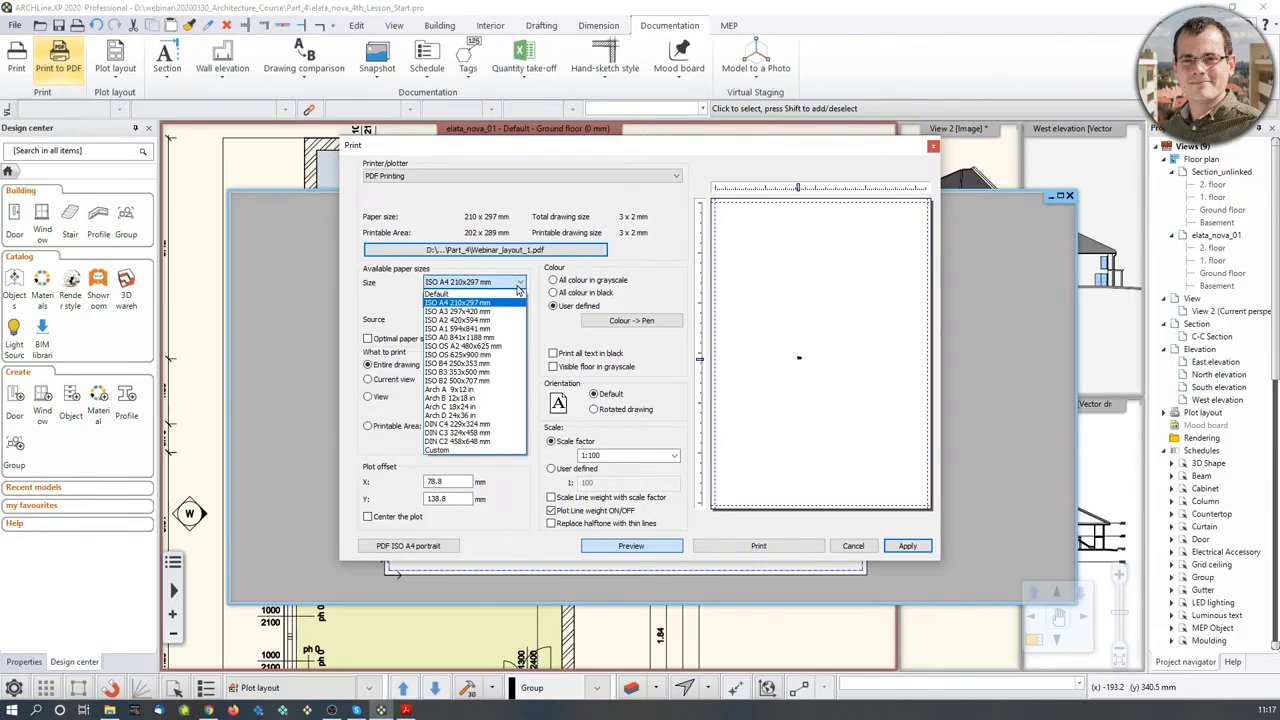
pyautogui.click(503, 313)
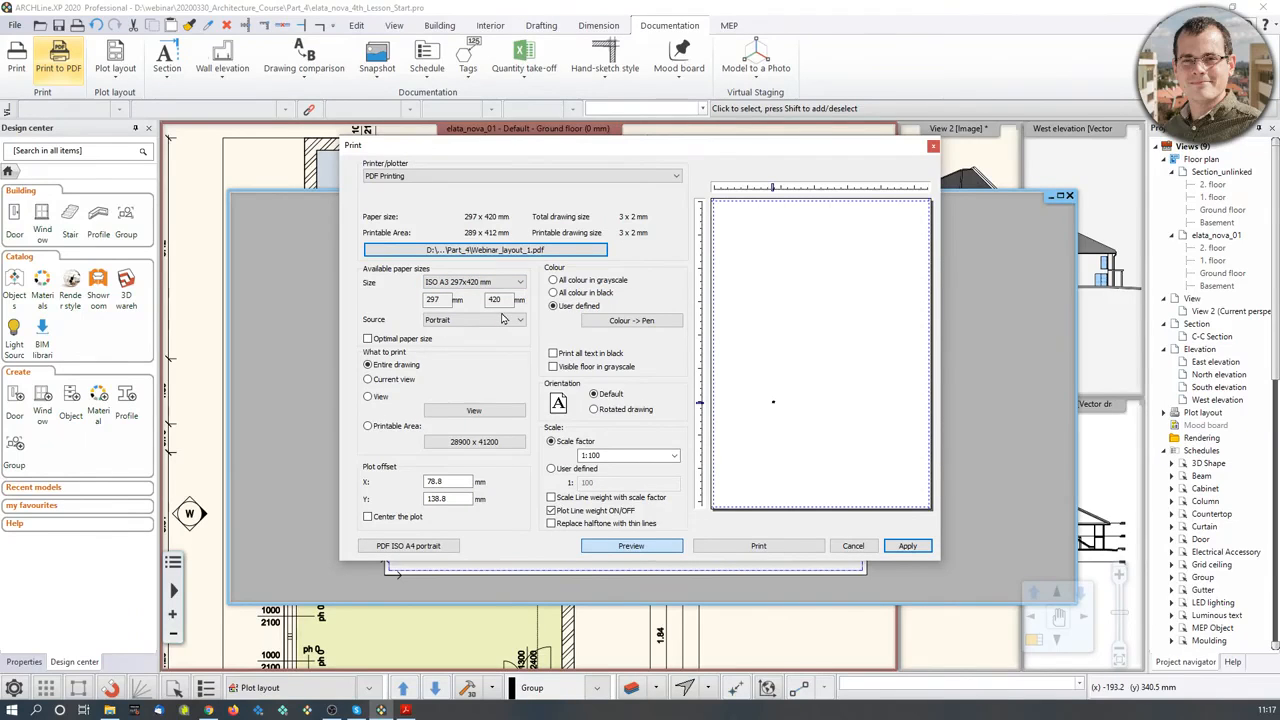
pyautogui.click(494, 322)
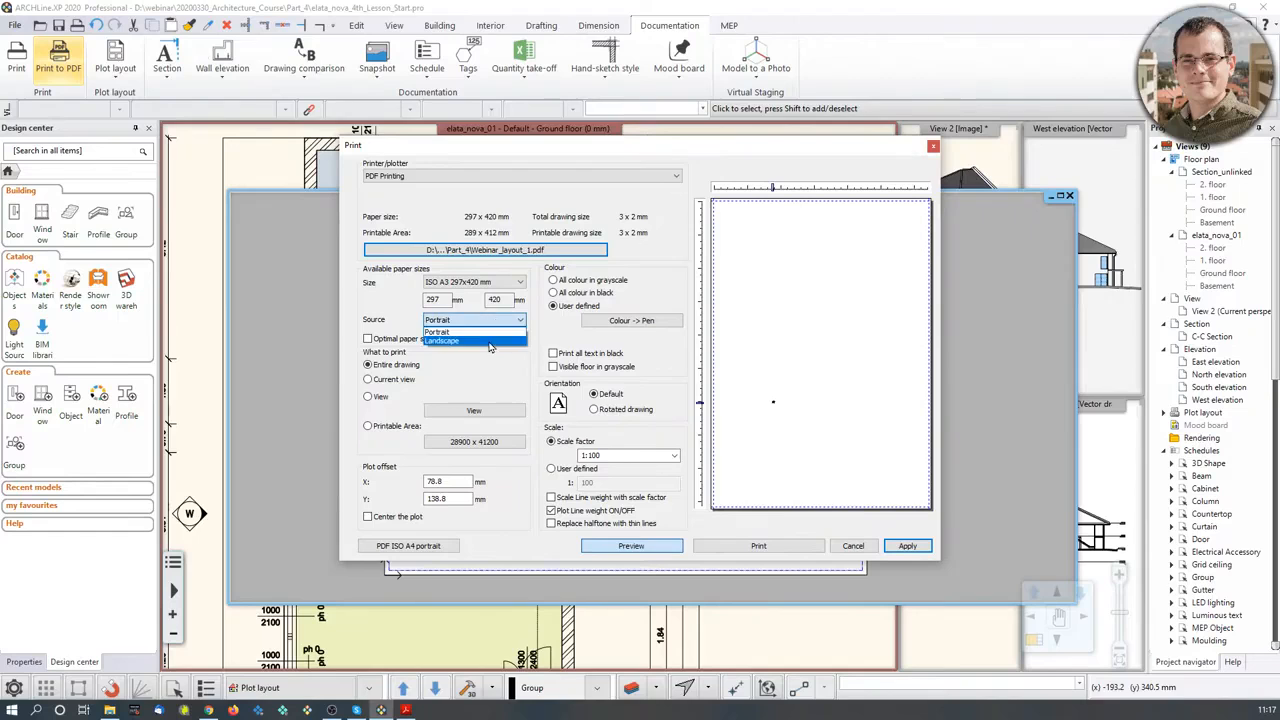
pyautogui.click(490, 341)
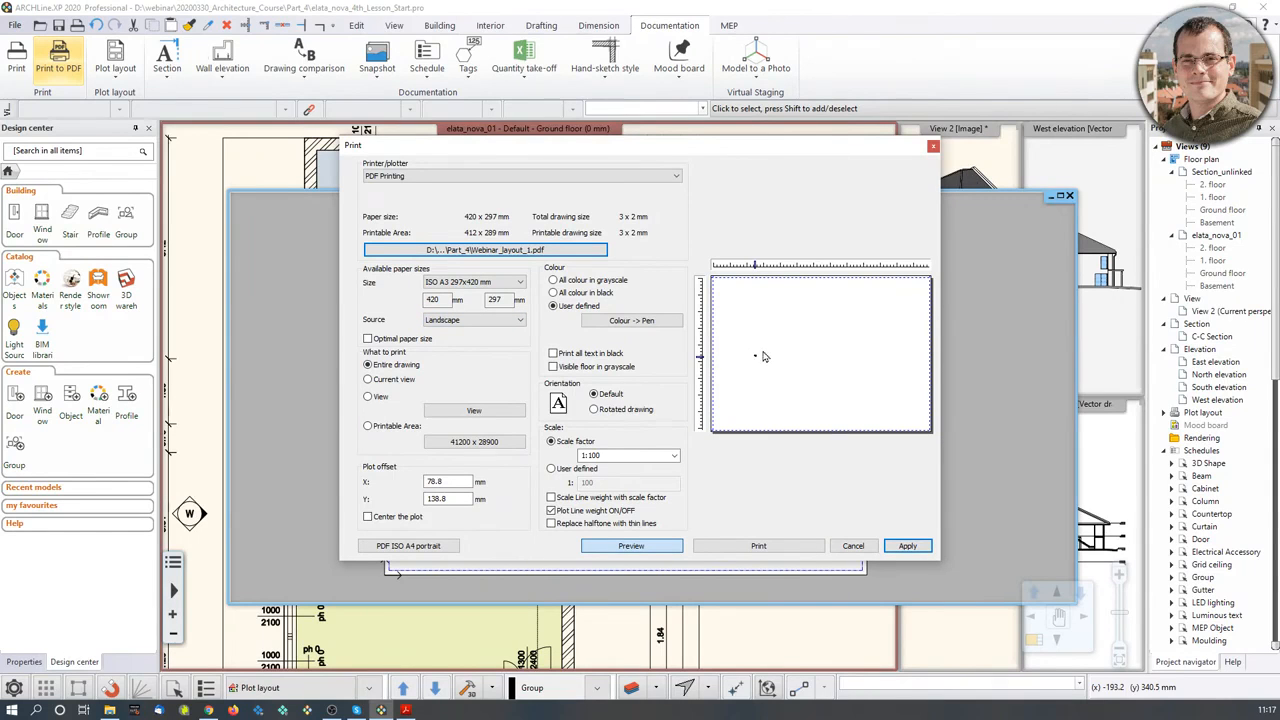
# Step: Set the print scale factor to 1:1, with the print settings moved aside to uncover the sheet
pyautogui.moveTo(798, 151); pyautogui.dragTo(533, 125)
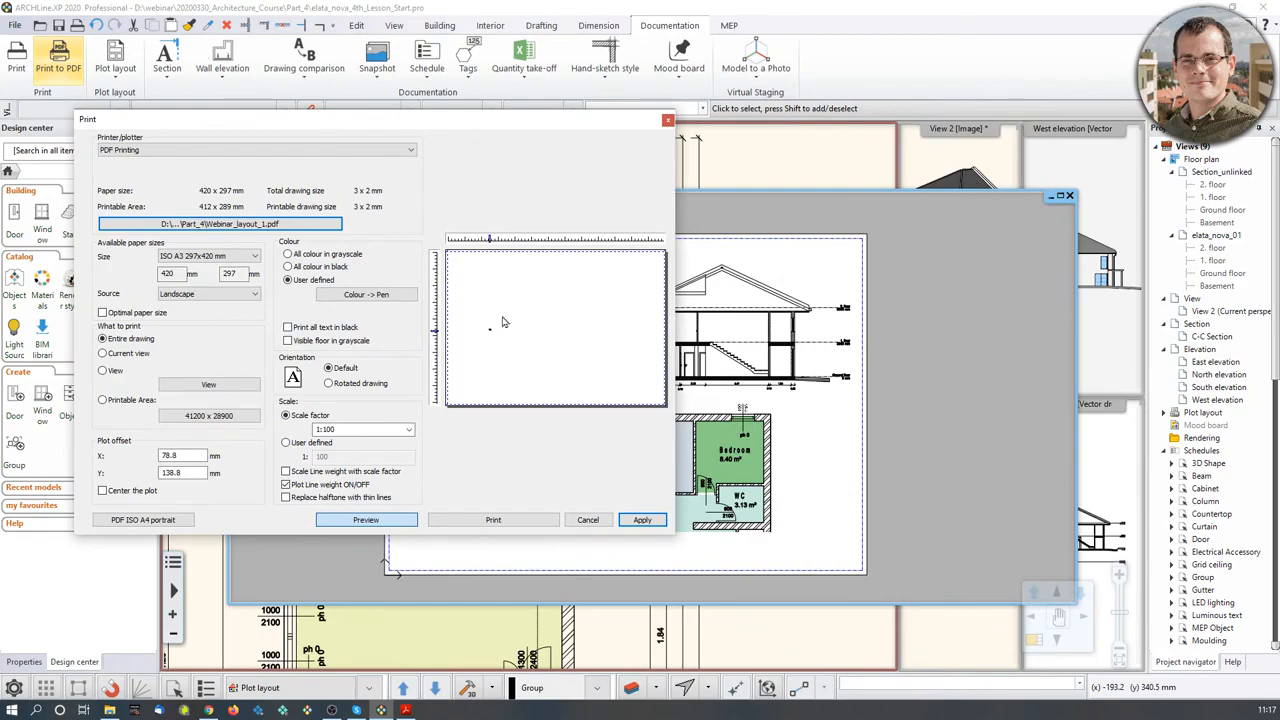
pyautogui.click(372, 430)
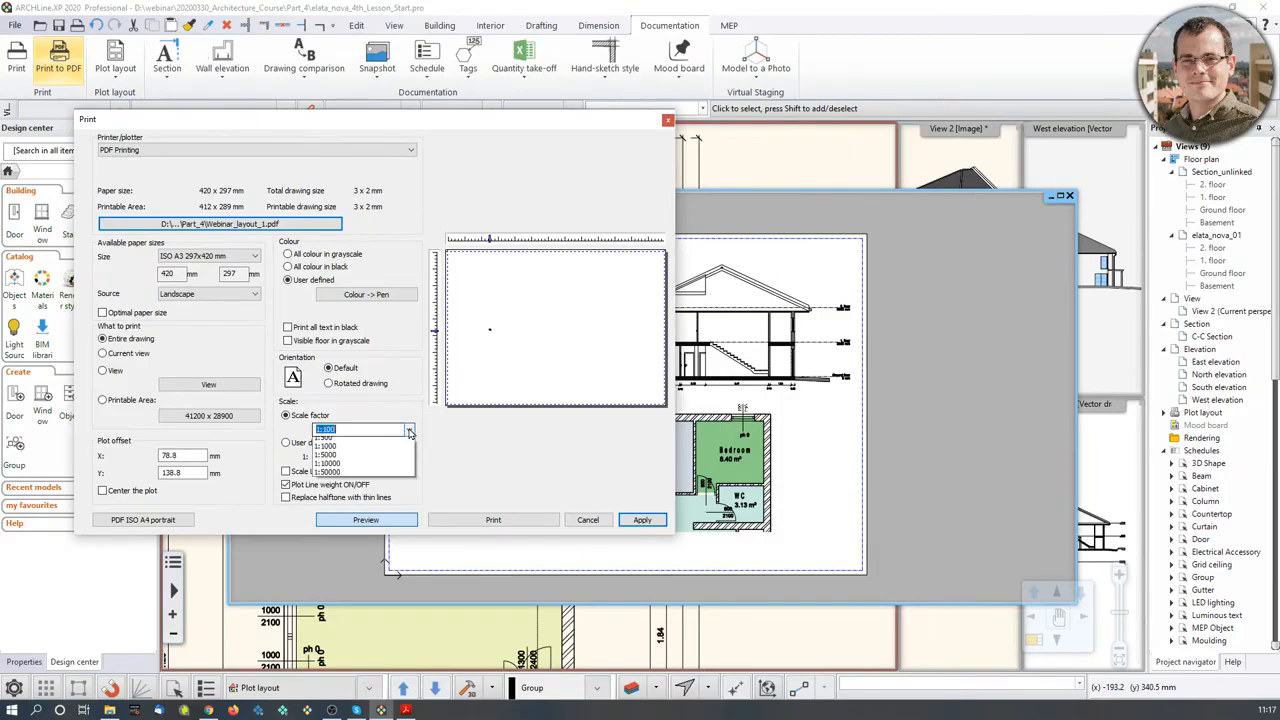
pyautogui.click(363, 460)
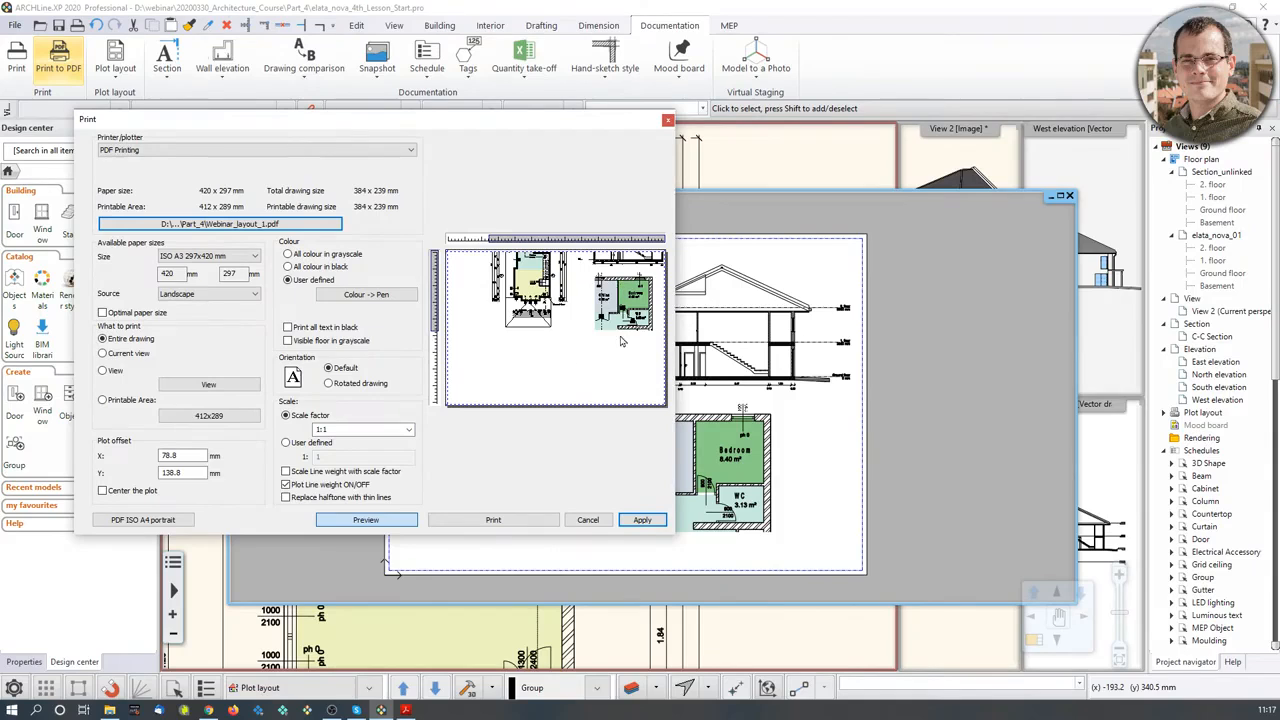
# Step: Center the plot on the A3 page, print the sheet to Webinar_layout_1.pdf, and close the resulting PDF
pyautogui.click(102, 491)
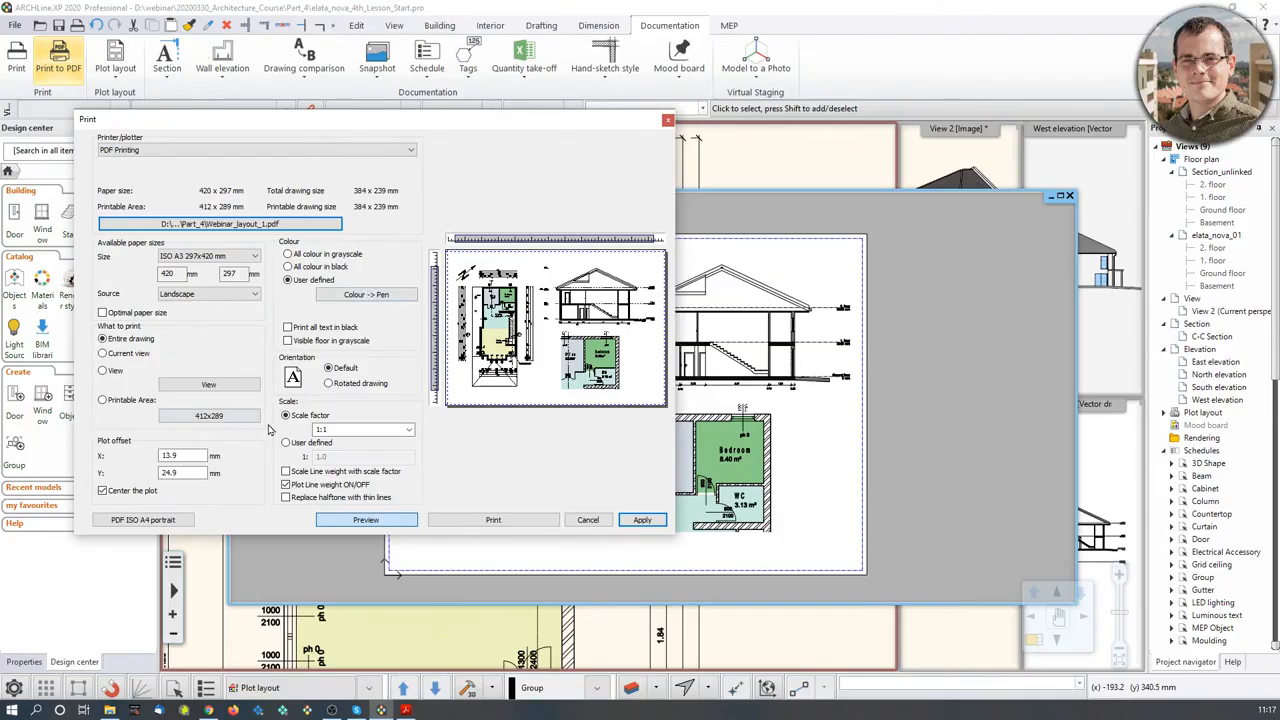
pyautogui.click(493, 519)
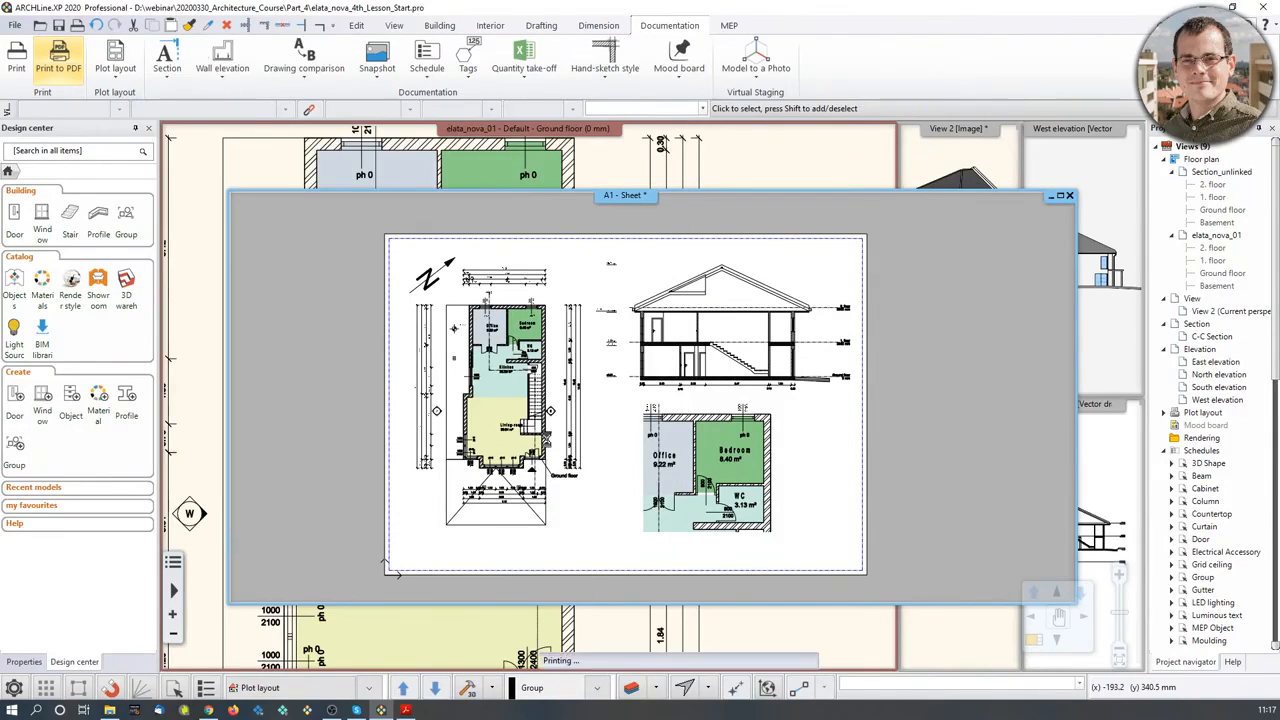
pyautogui.click(548, 445)
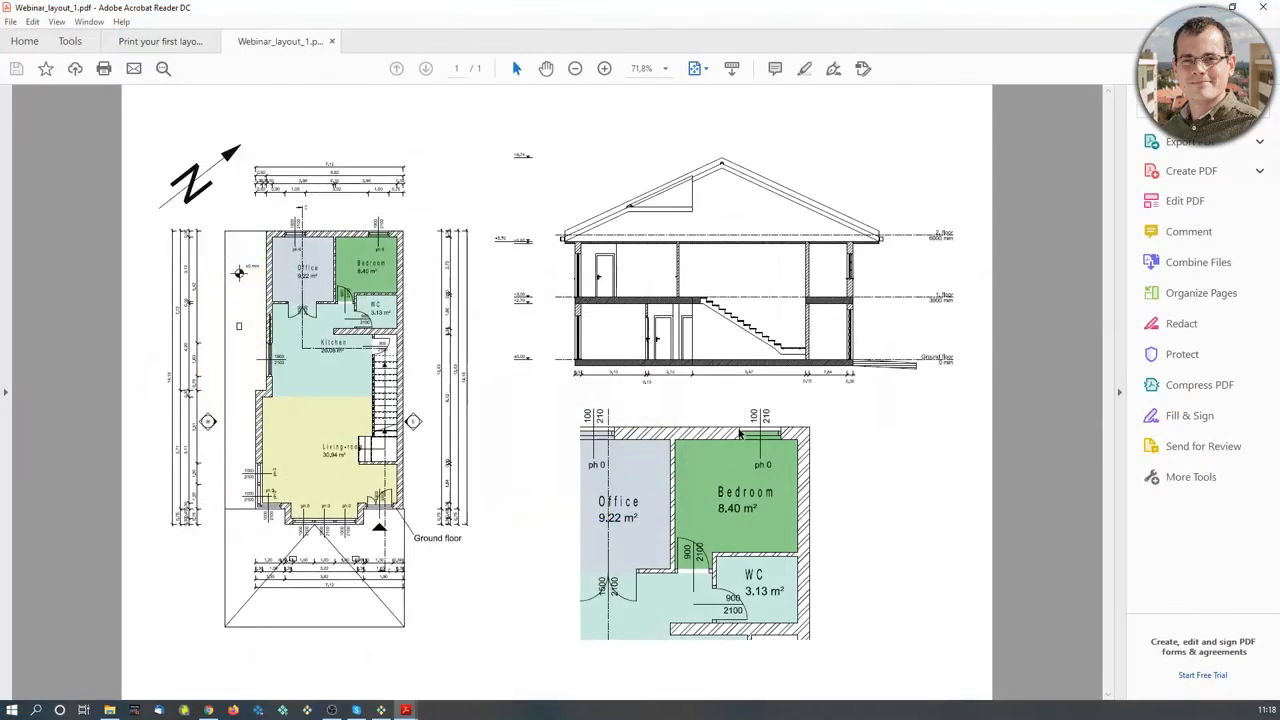
pyautogui.click(1265, 7)
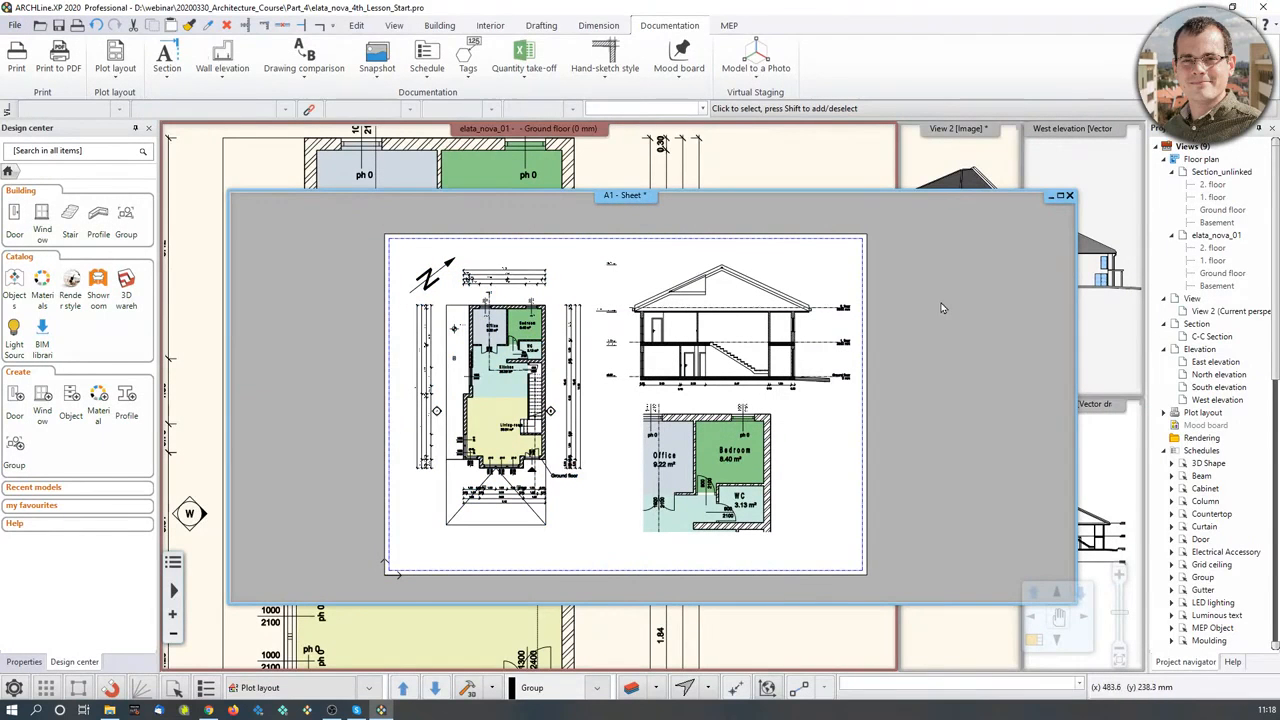
pyautogui.scroll(-2, 940, 307)
pyautogui.moveTo(889, 351); pyautogui.dragTo(777, 336, button='middle')
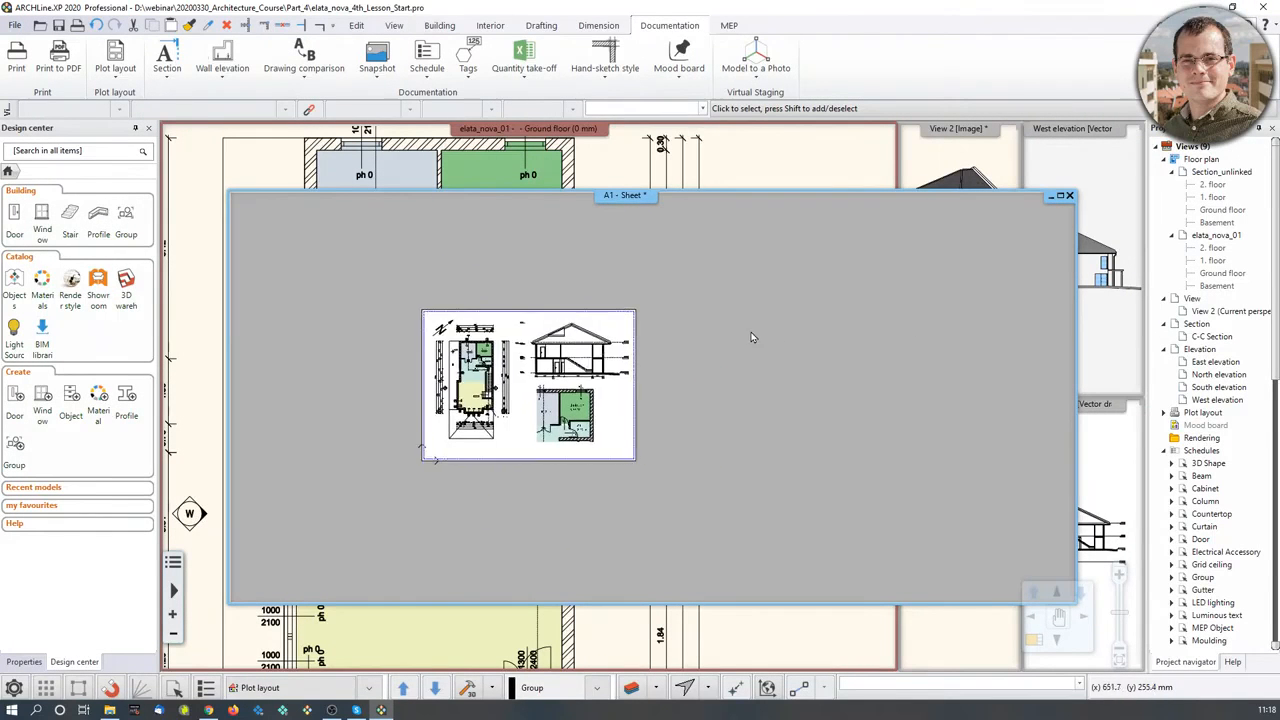
pyautogui.click(434, 356)
pyautogui.click(1125, 213)
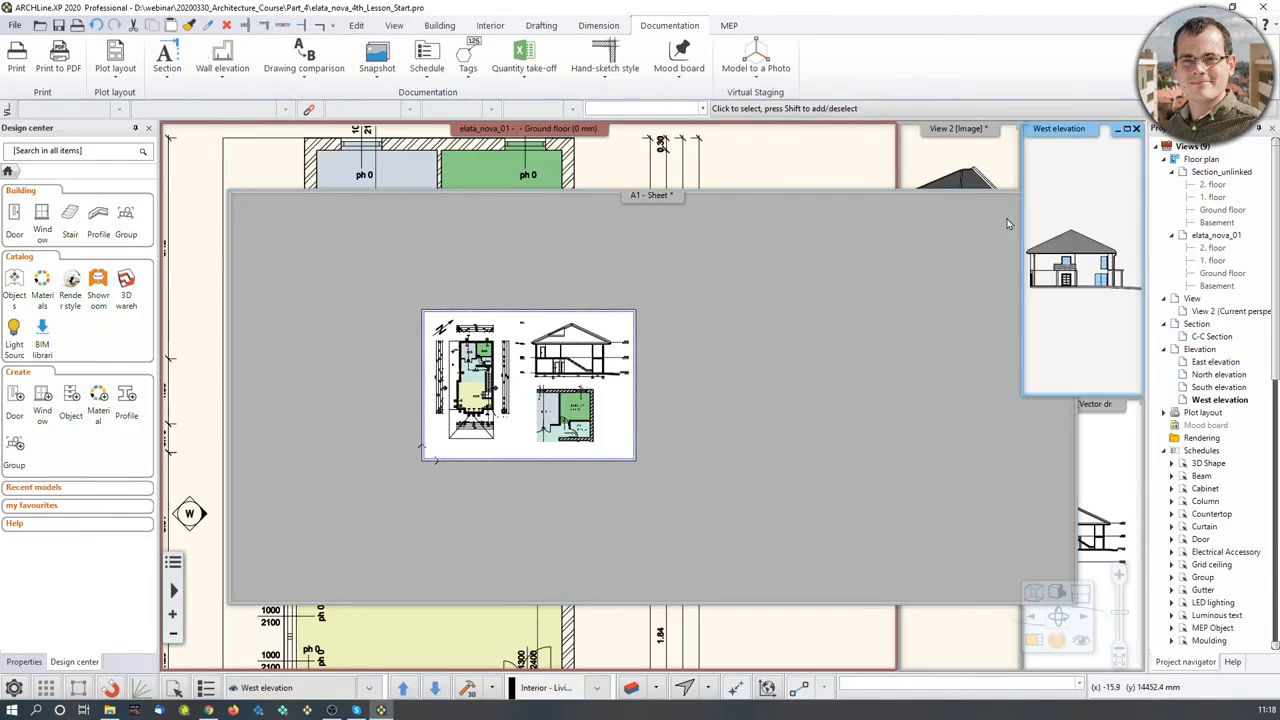
pyautogui.click(897, 277)
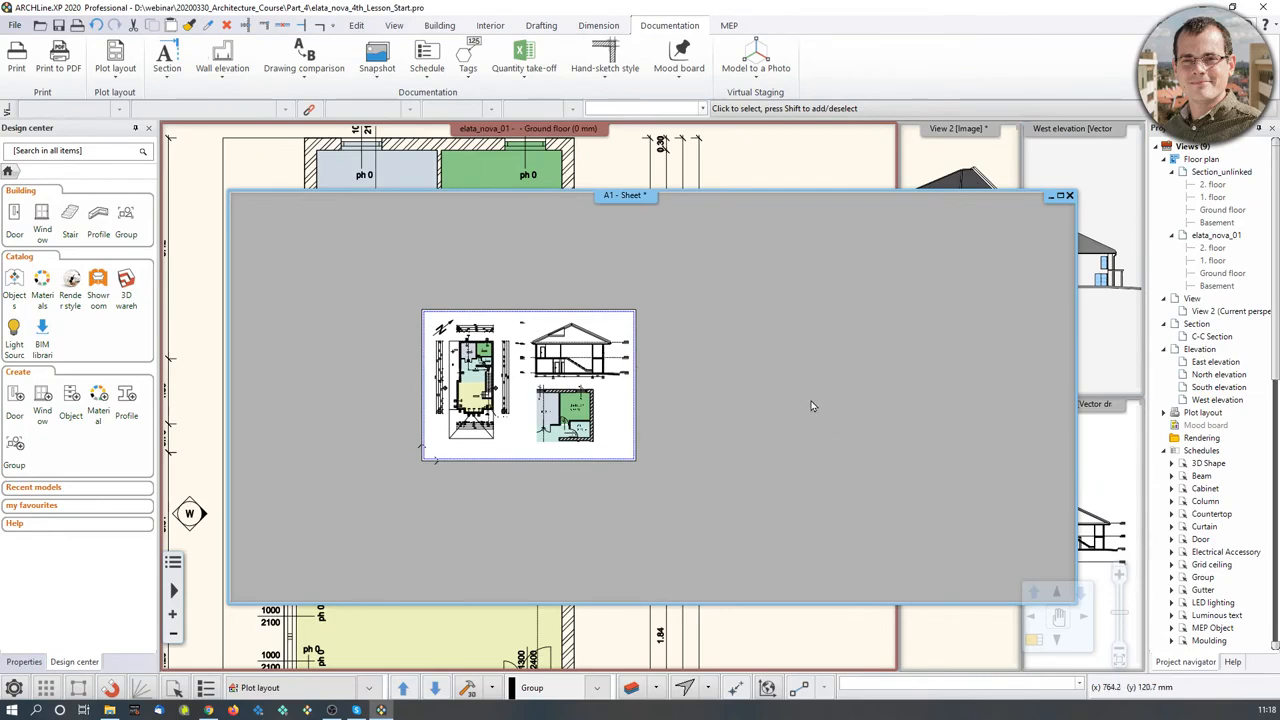
# Step: Prepare a landscape A4 page and add it as another page to the current A1 - Sheet layout
pyautogui.click(126, 76)
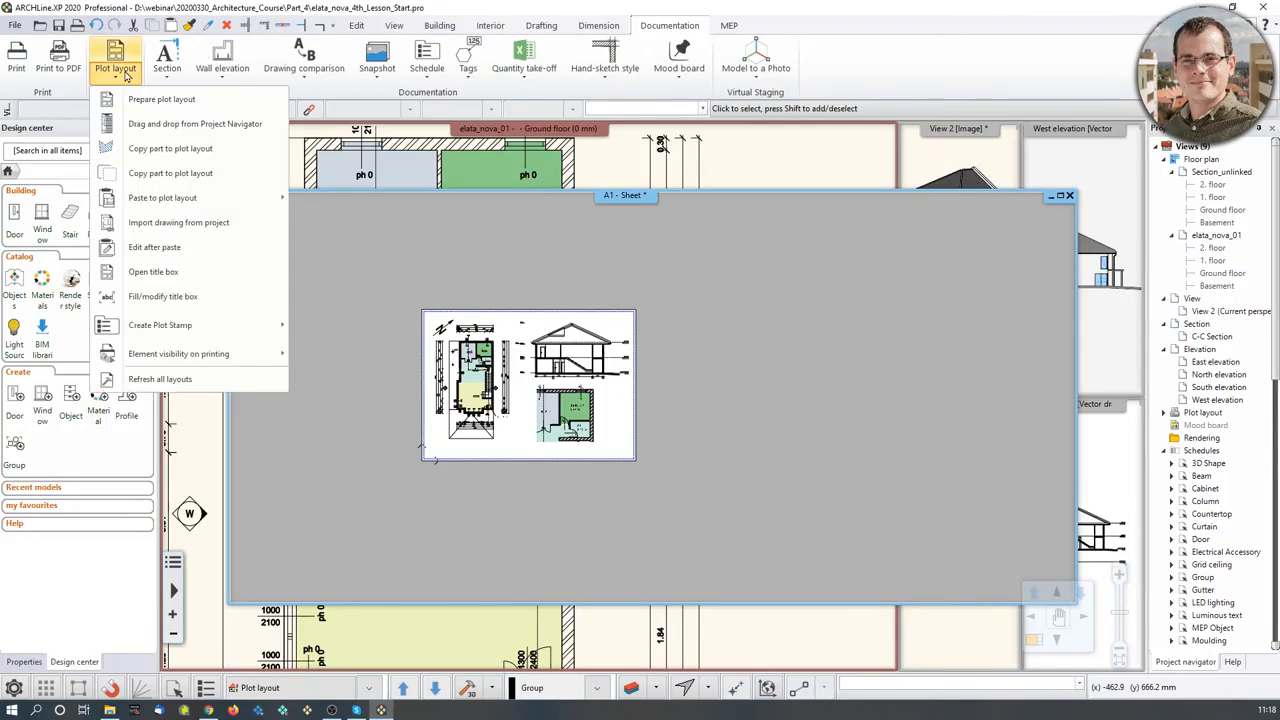
pyautogui.click(127, 99)
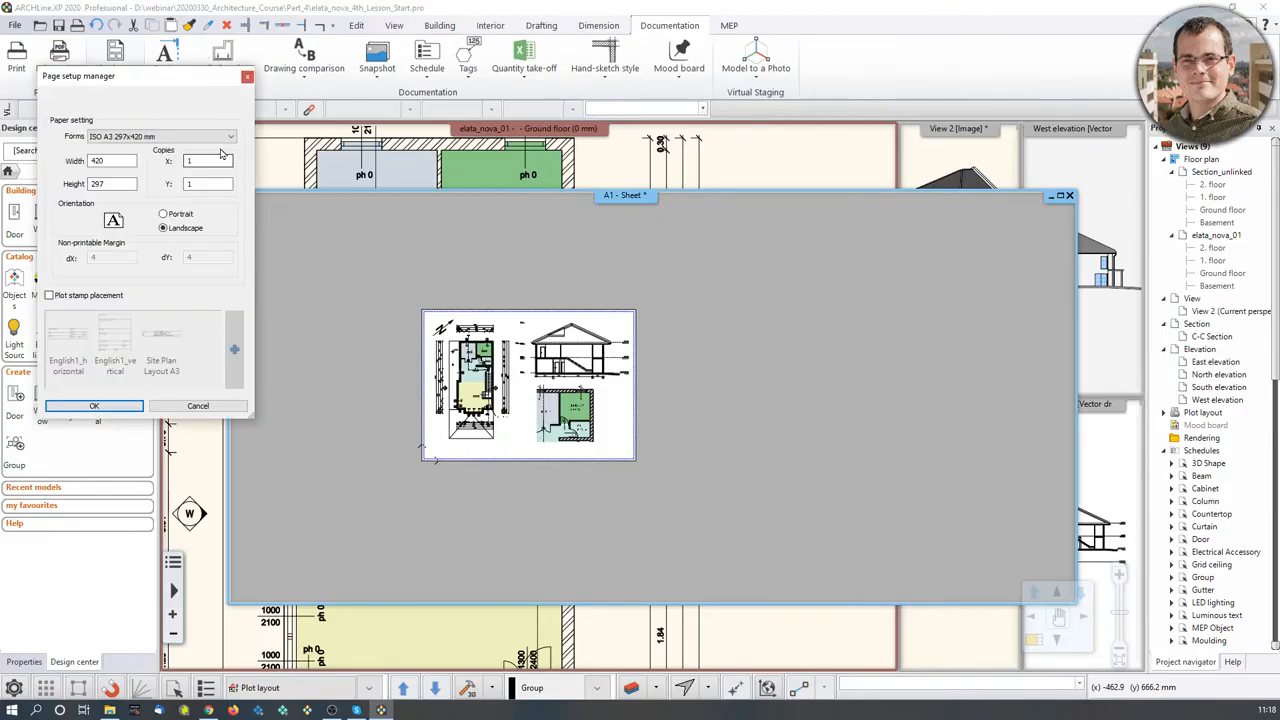
pyautogui.click(216, 138)
pyautogui.click(208, 157)
pyautogui.click(94, 406)
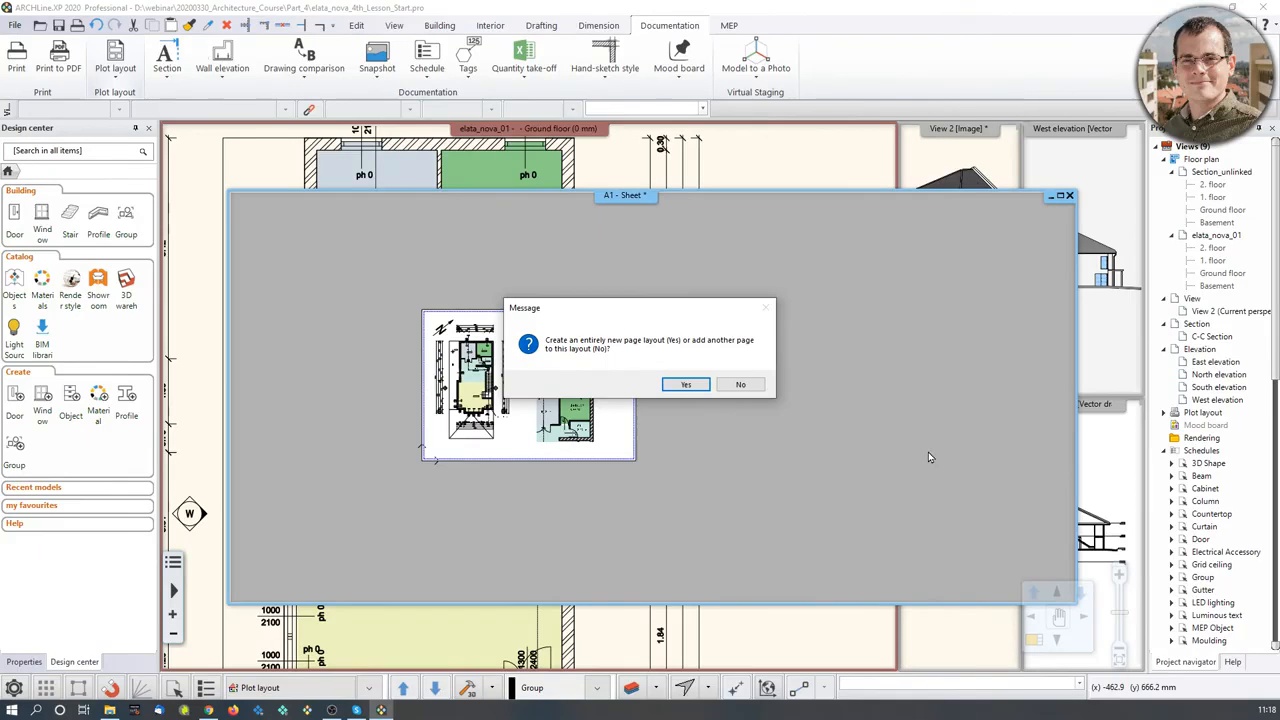
pyautogui.click(758, 385)
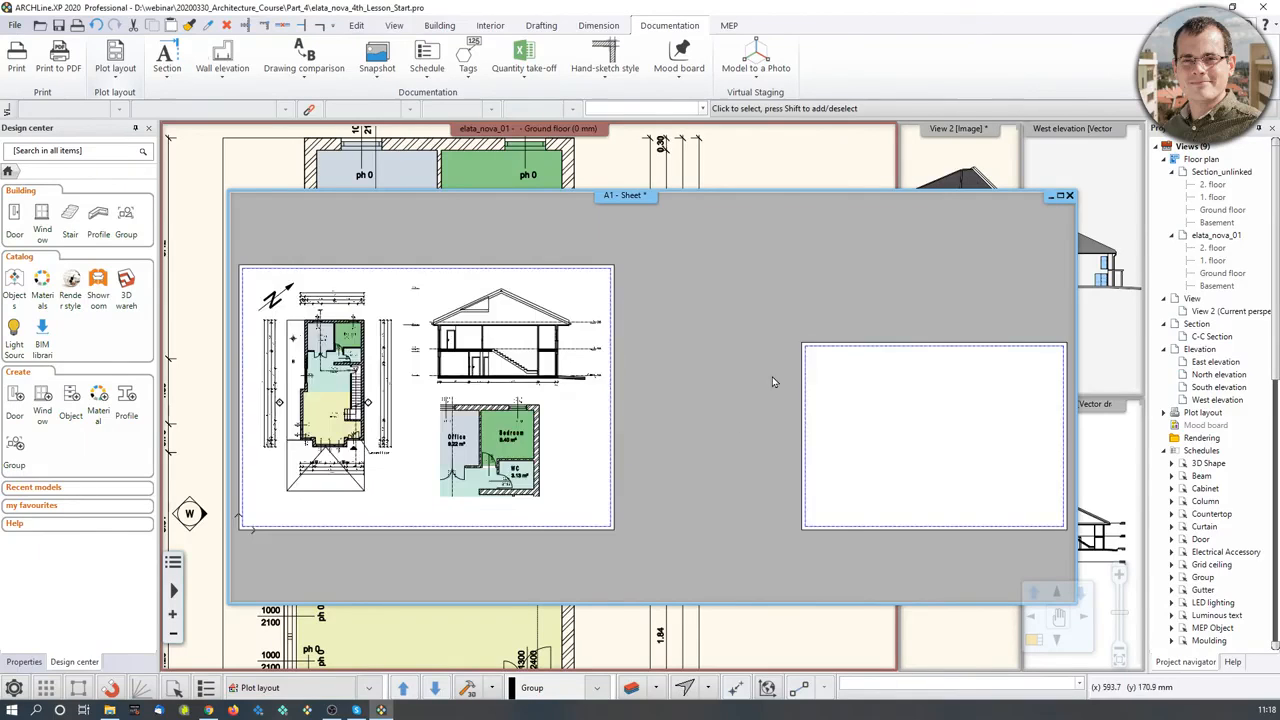
pyautogui.scroll(-2, 784, 490)
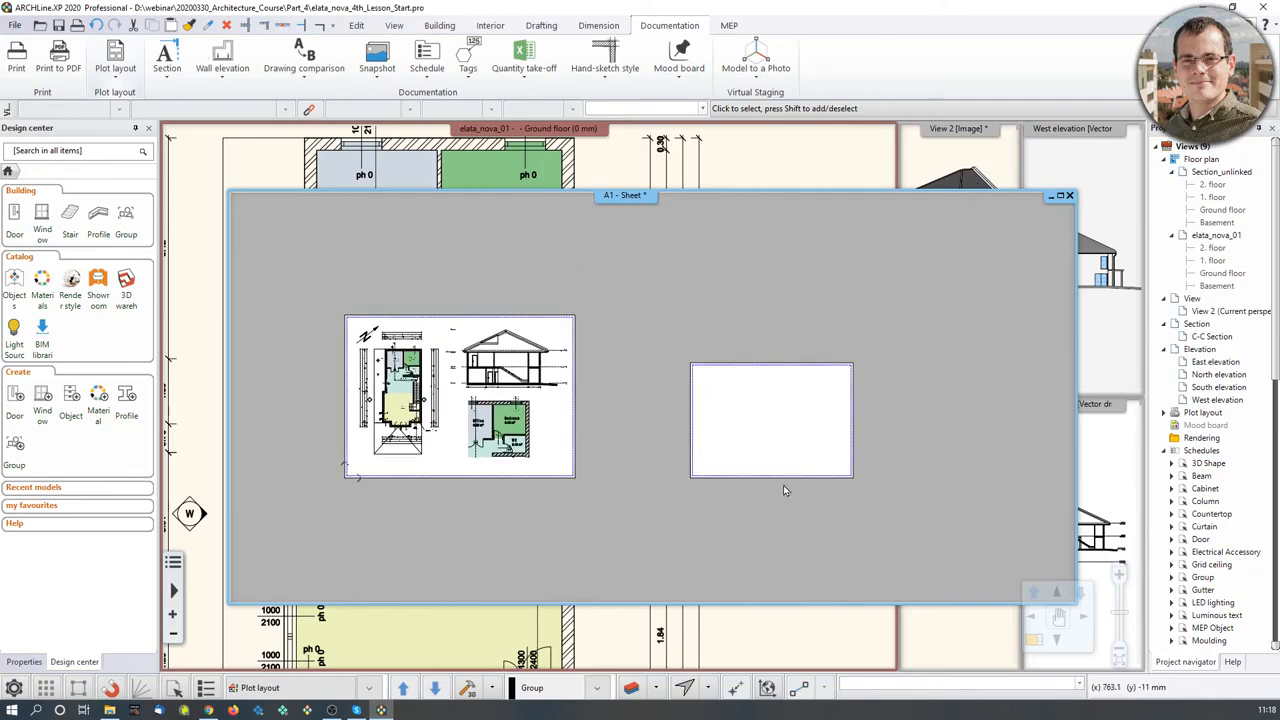
# Step: Apply textured shading and elevation shadows with contour lines and hatches to the West elevation
pyautogui.click(1092, 319)
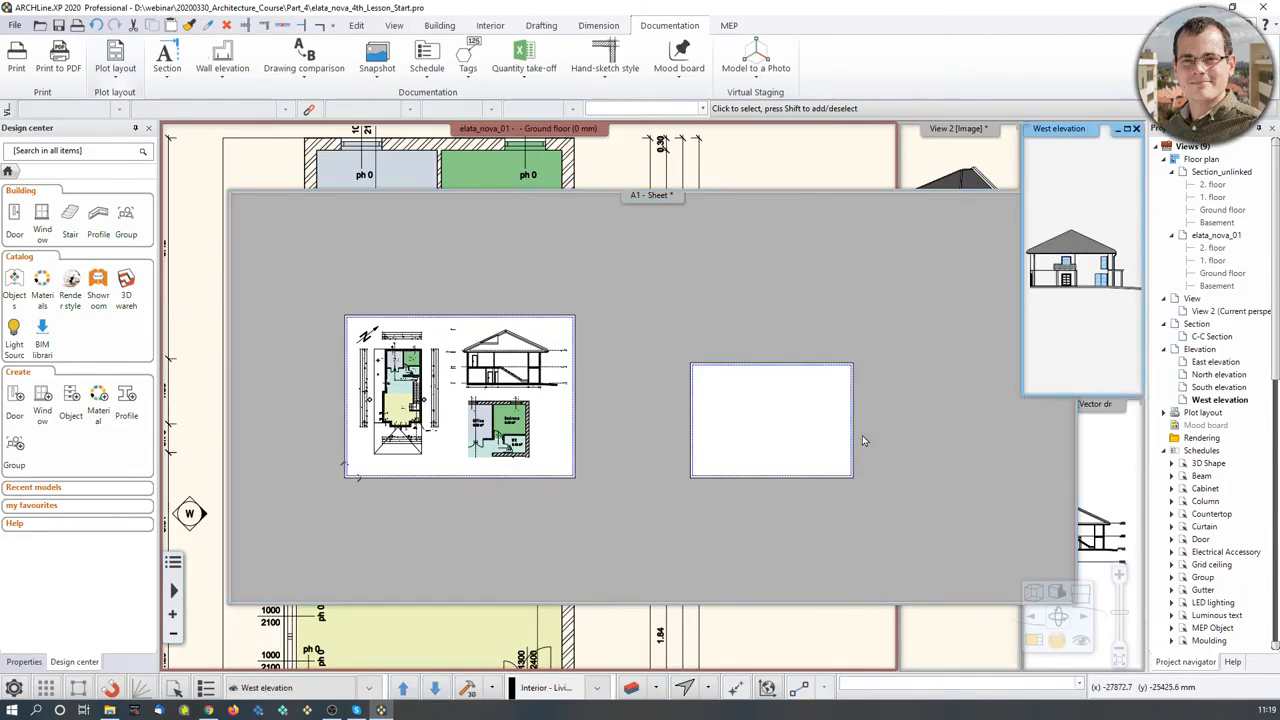
pyautogui.click(1057, 597)
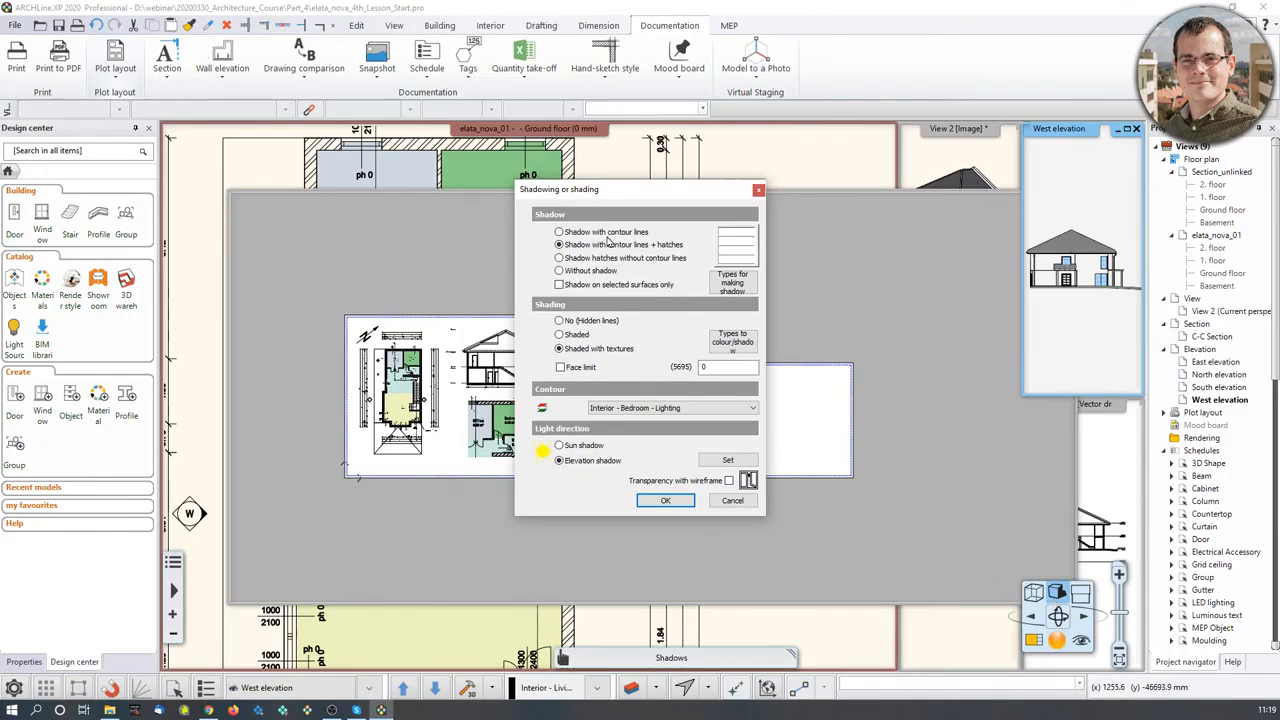
pyautogui.click(665, 500)
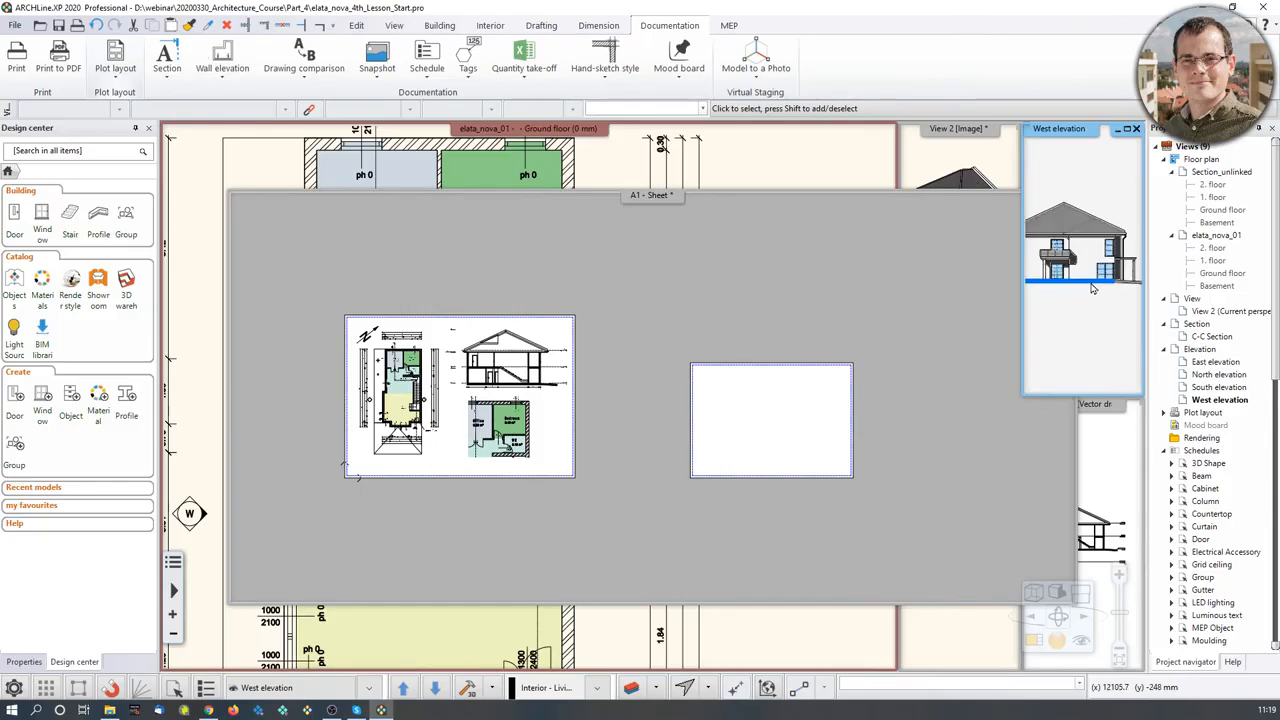
# Step: Place the West elevation on the second layout page at 1:100 scale, roughly centered on the page
pyautogui.moveTo(1214, 400); pyautogui.dragTo(751, 441)
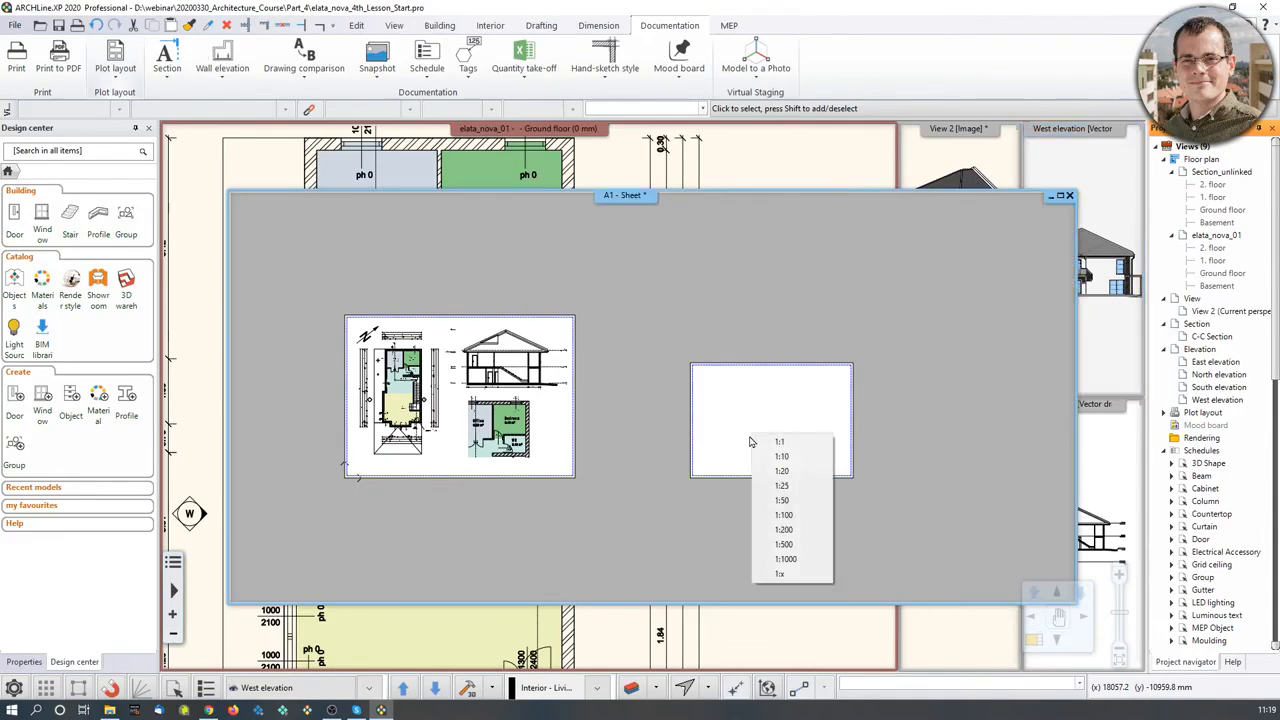
pyautogui.click(785, 515)
pyautogui.scroll(2, 727, 447)
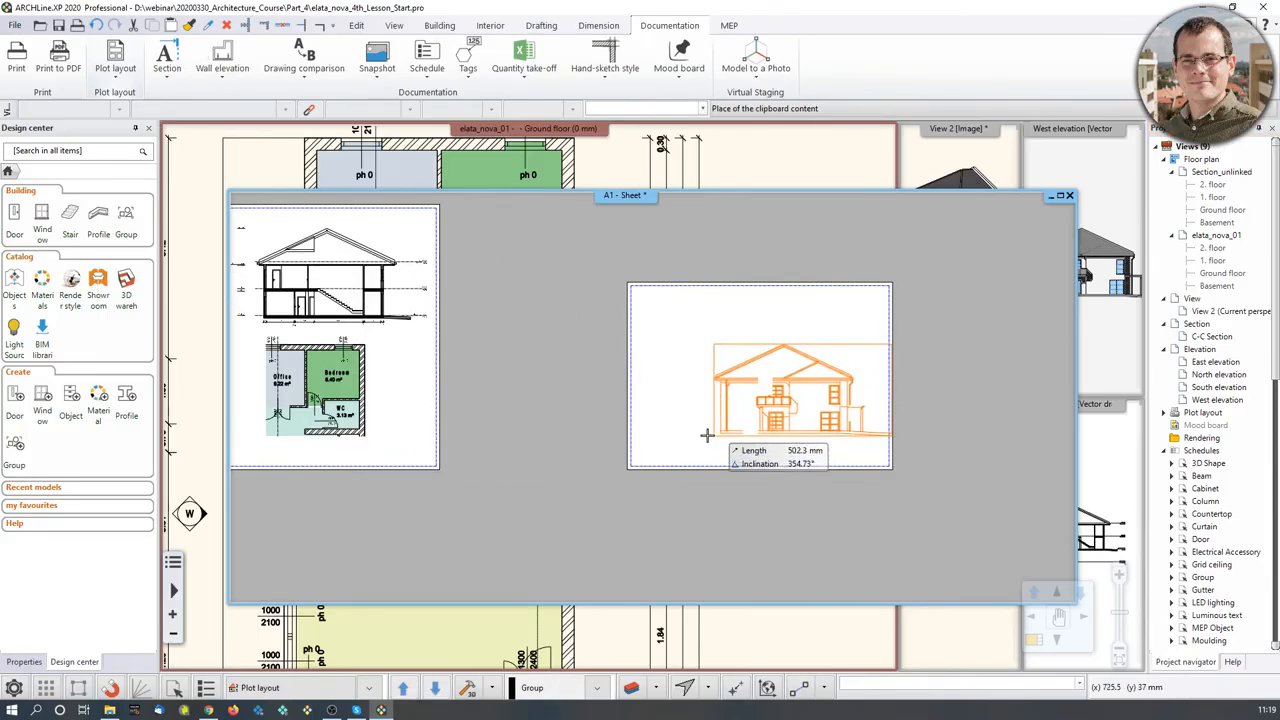
pyautogui.click(914, 412)
pyautogui.scroll(-2, 662, 415)
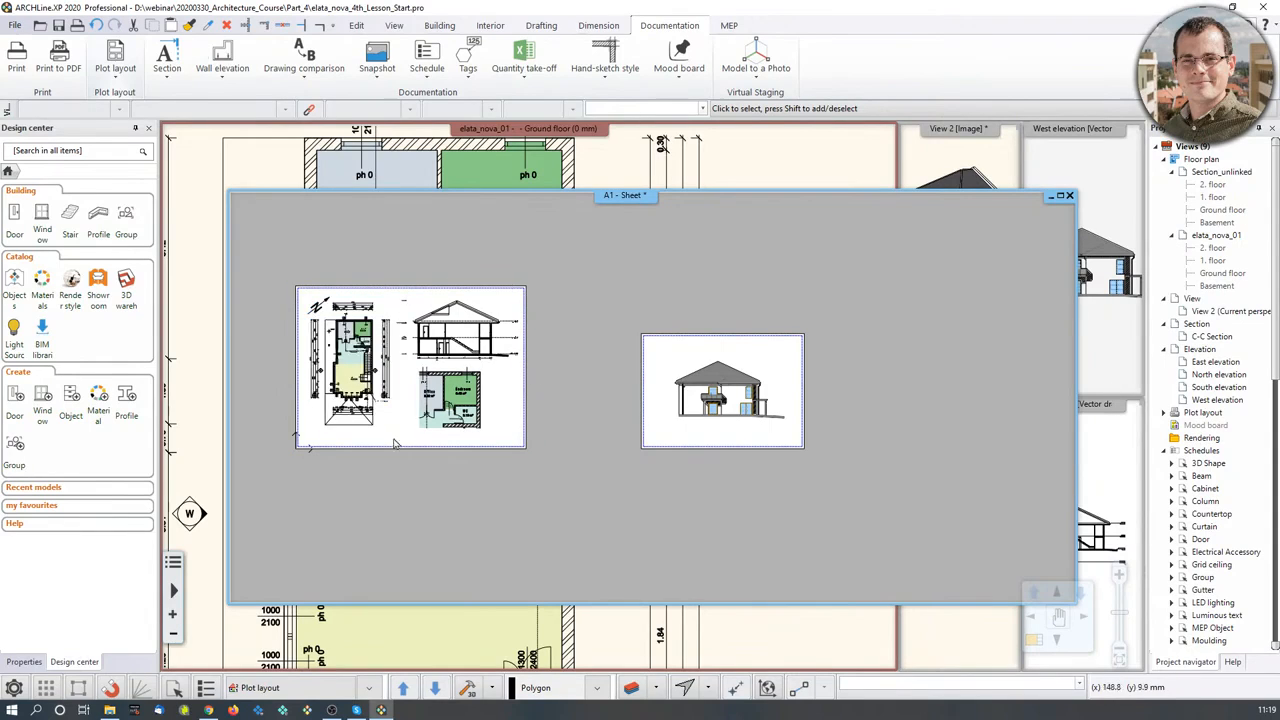
pyautogui.moveTo(706, 394); pyautogui.dragTo(810, 406, button='middle')
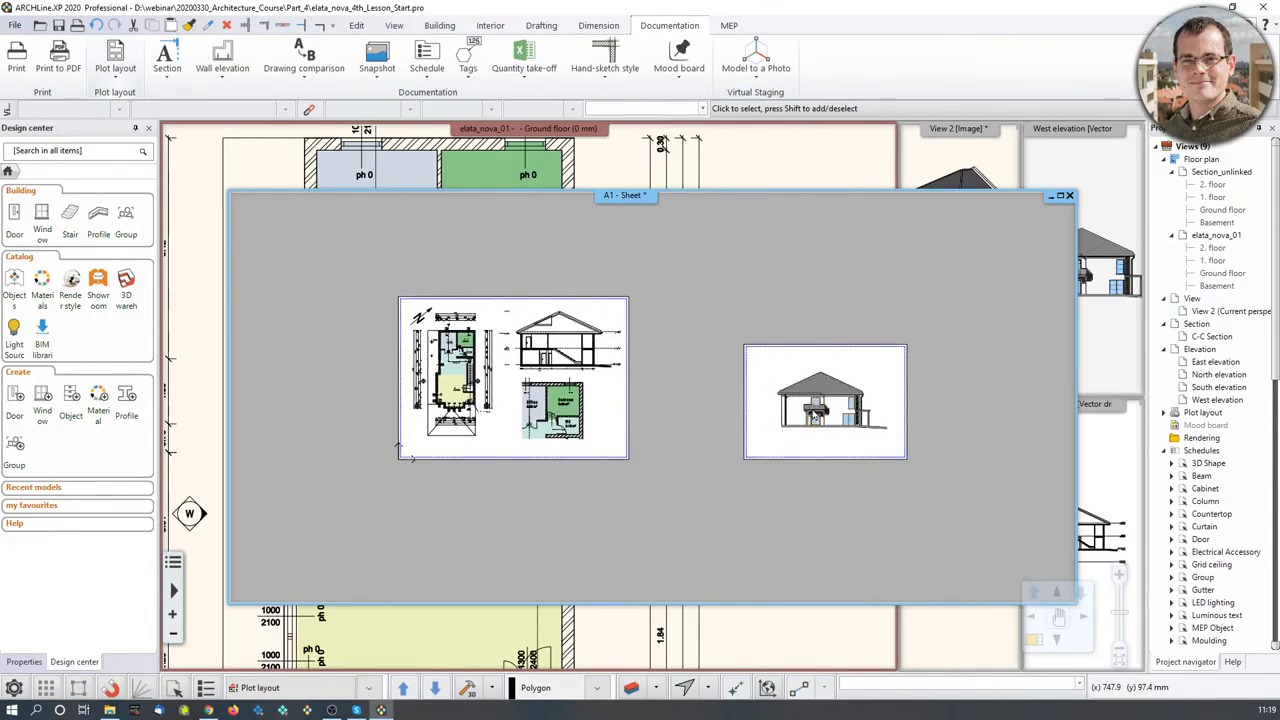
# Step: Open the print queue and add the A1 - Sheet plot layout to it as a document
pyautogui.click(14, 25)
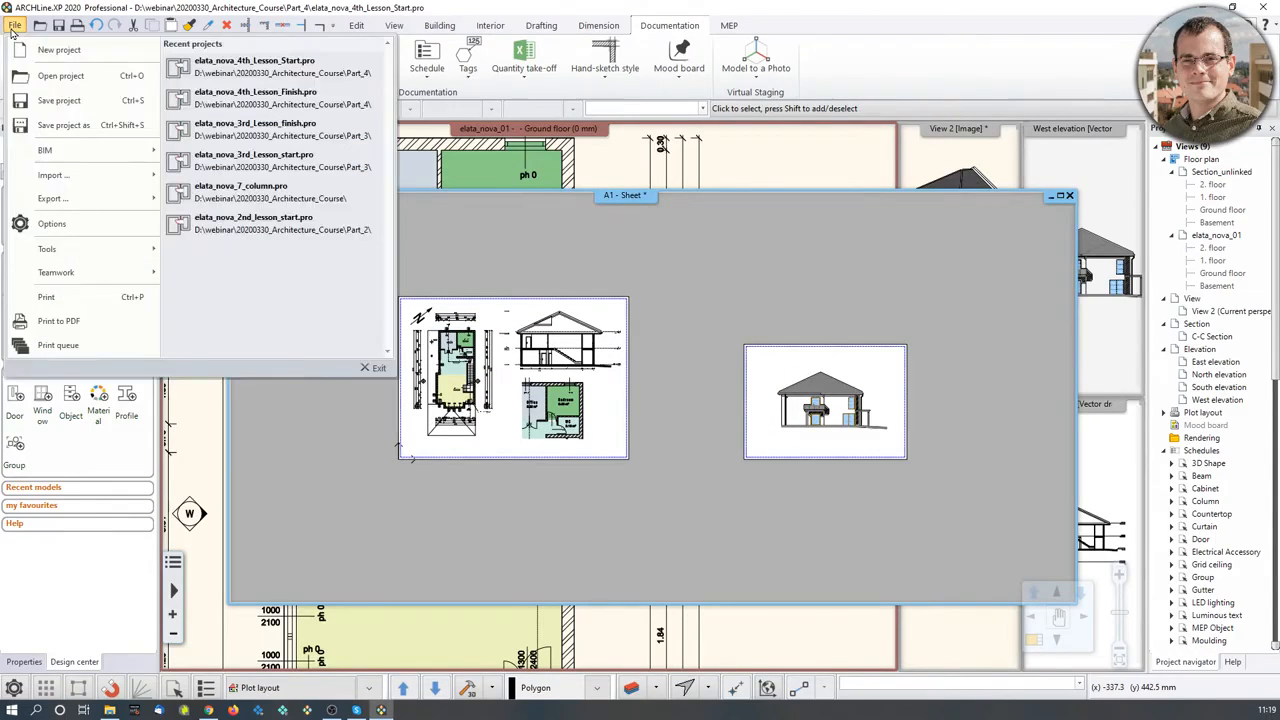
pyautogui.click(75, 346)
pyautogui.moveTo(632, 160); pyautogui.dragTo(855, 100)
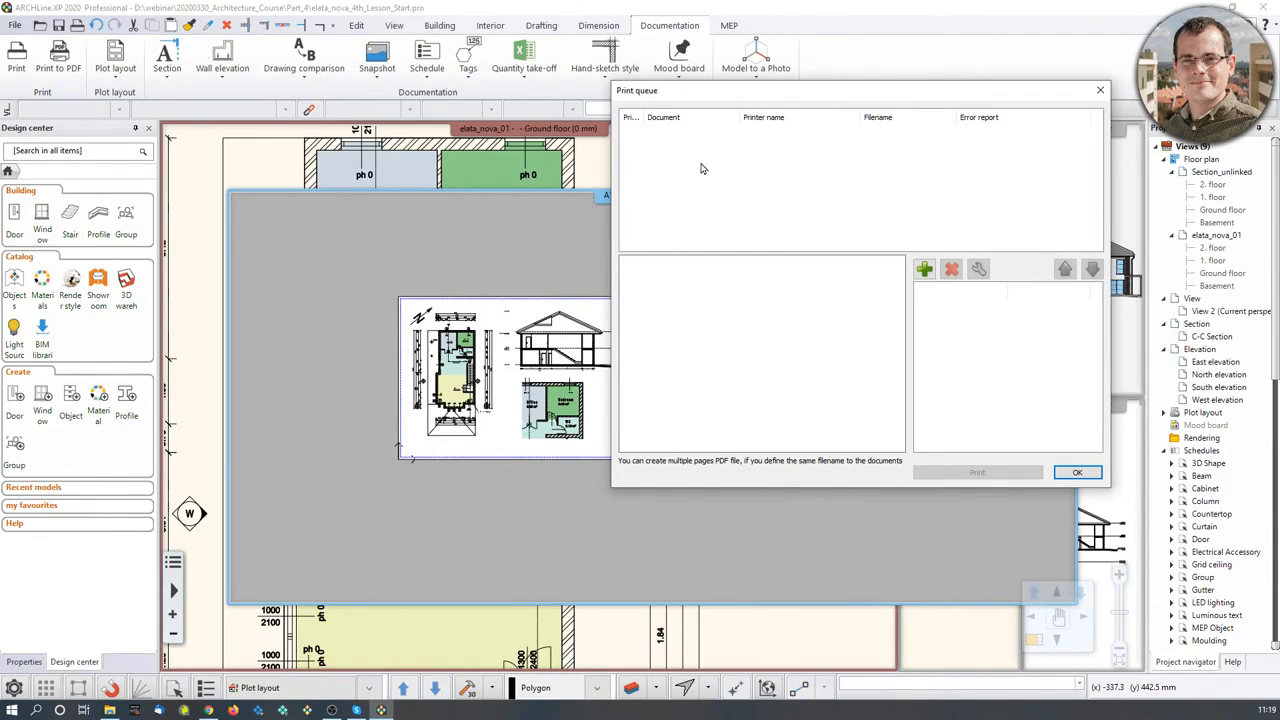
pyautogui.click(924, 268)
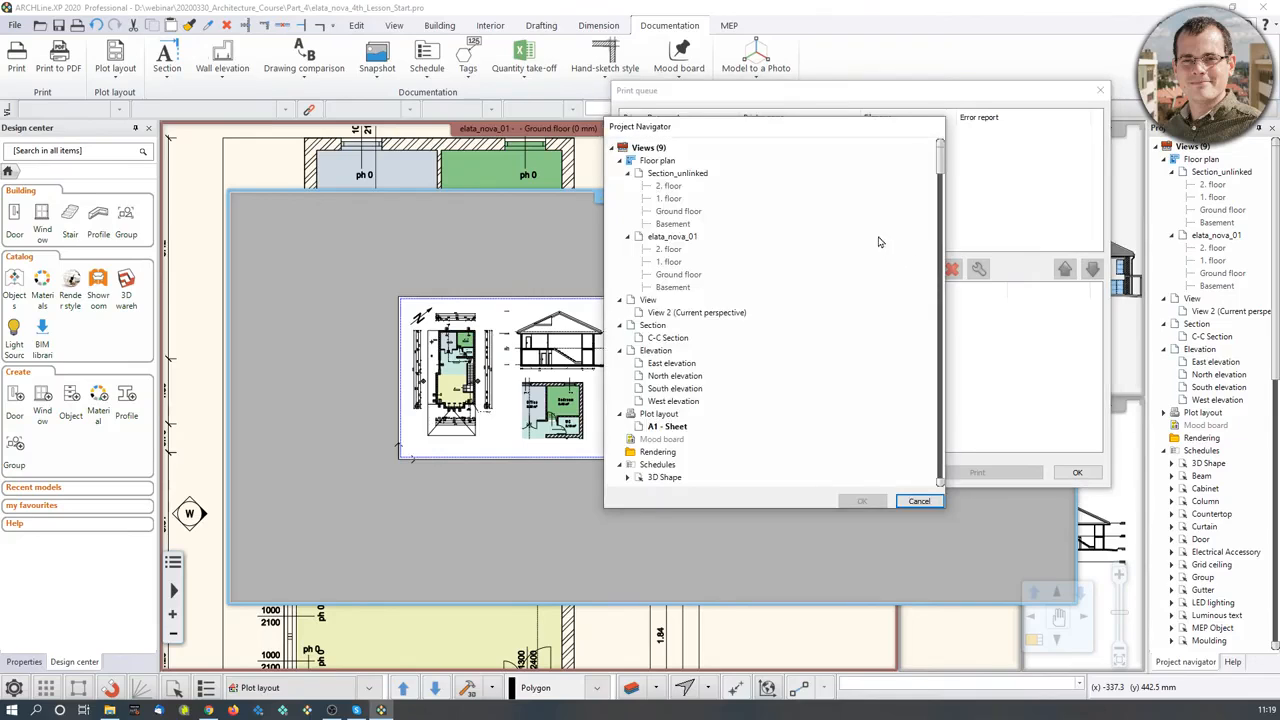
pyautogui.click(668, 427)
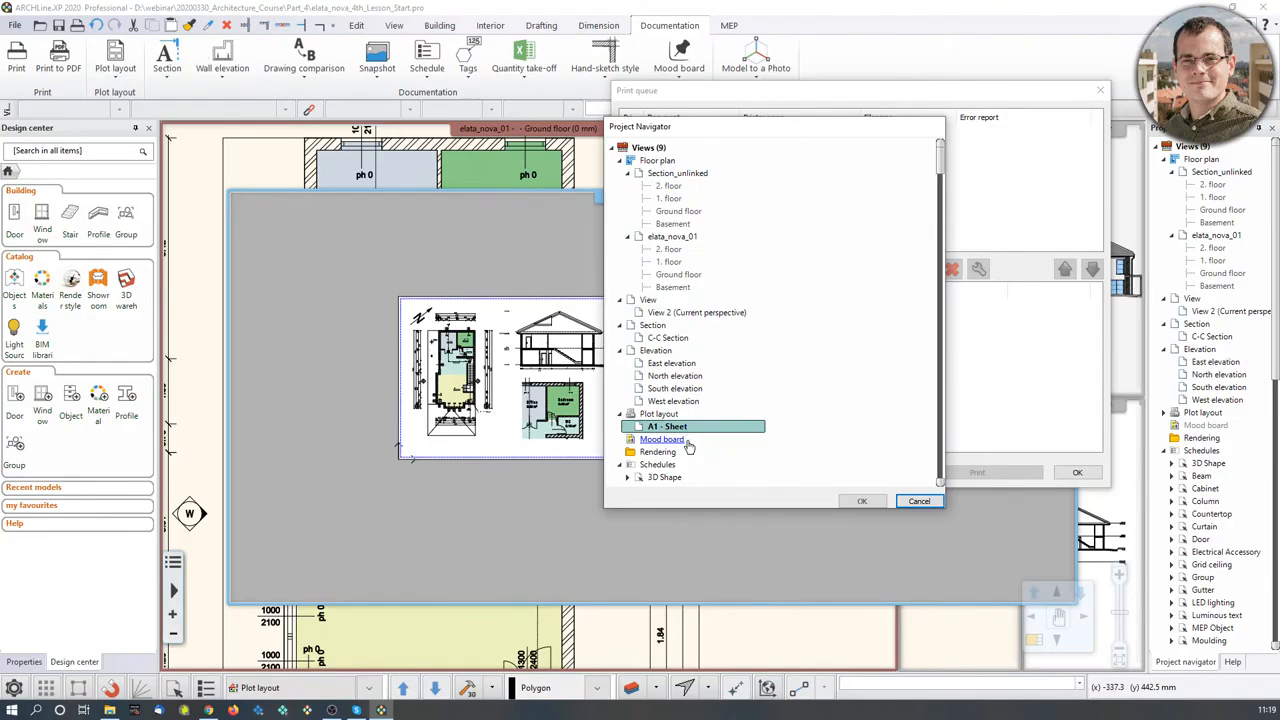
pyautogui.click(863, 501)
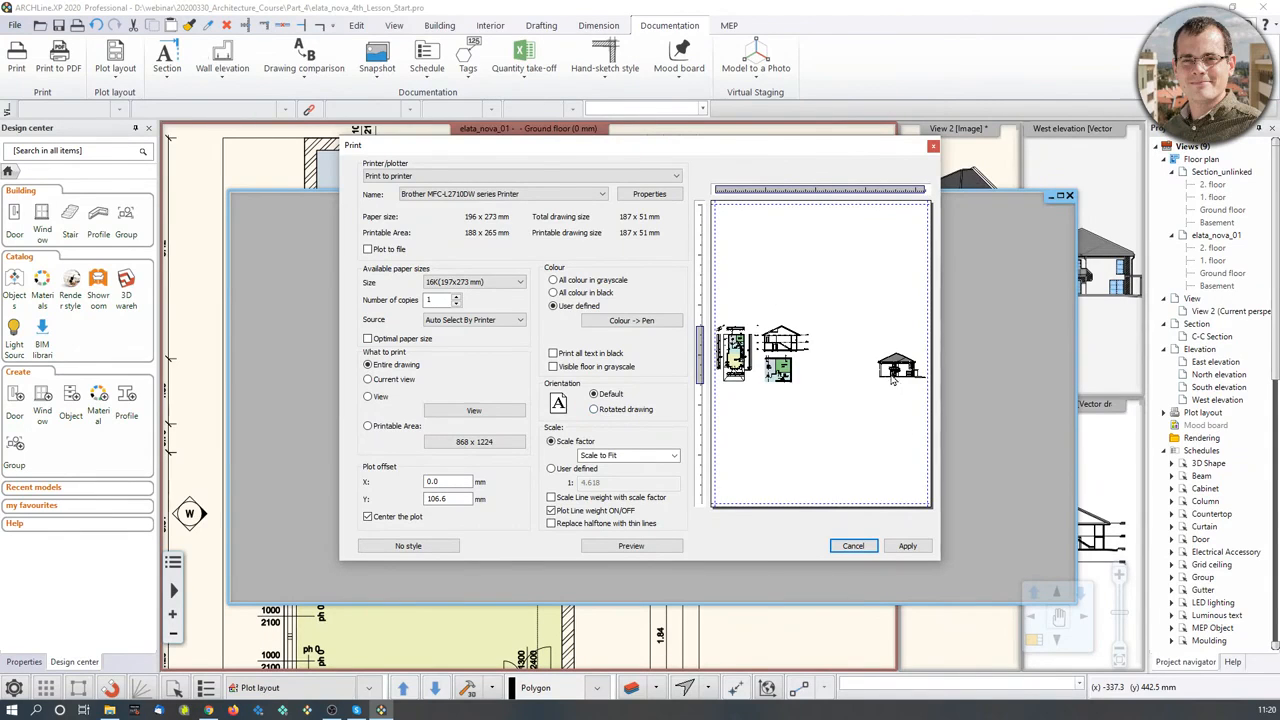
# Step: Set the queued sheet's output to PDF Printing with ISO A3 297x420 mm paper
pyautogui.click(676, 176)
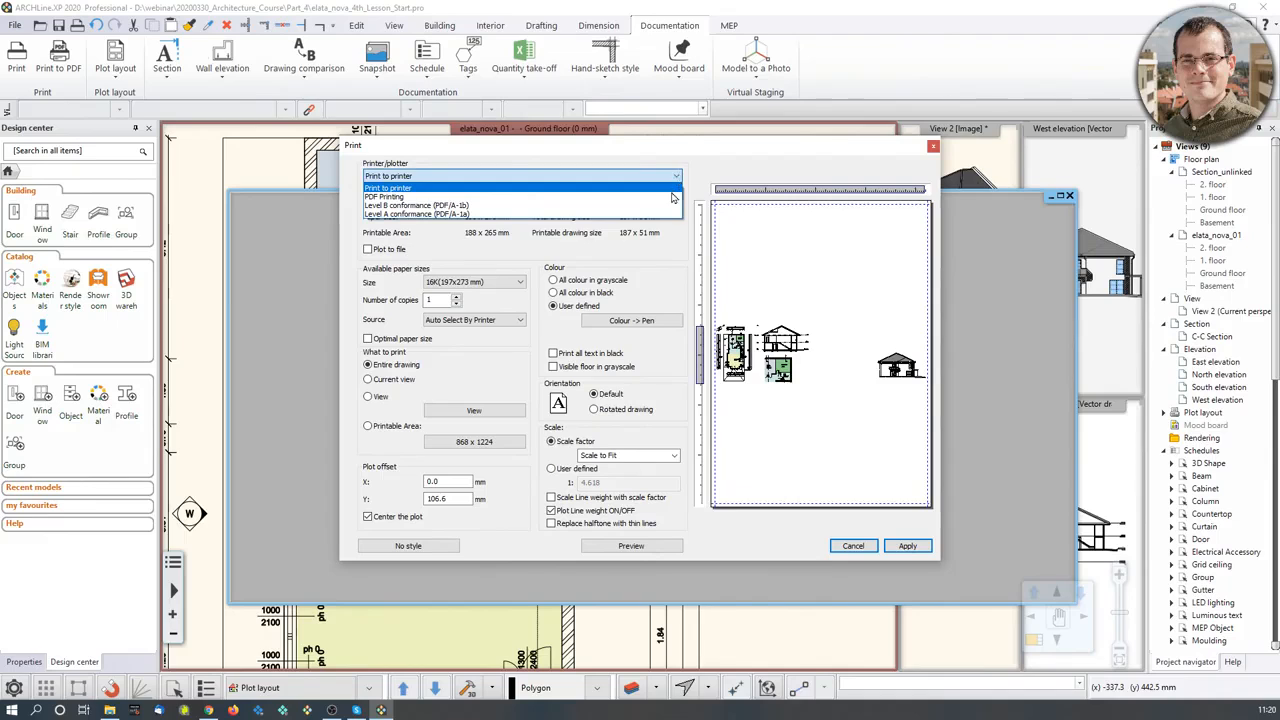
pyautogui.click(672, 197)
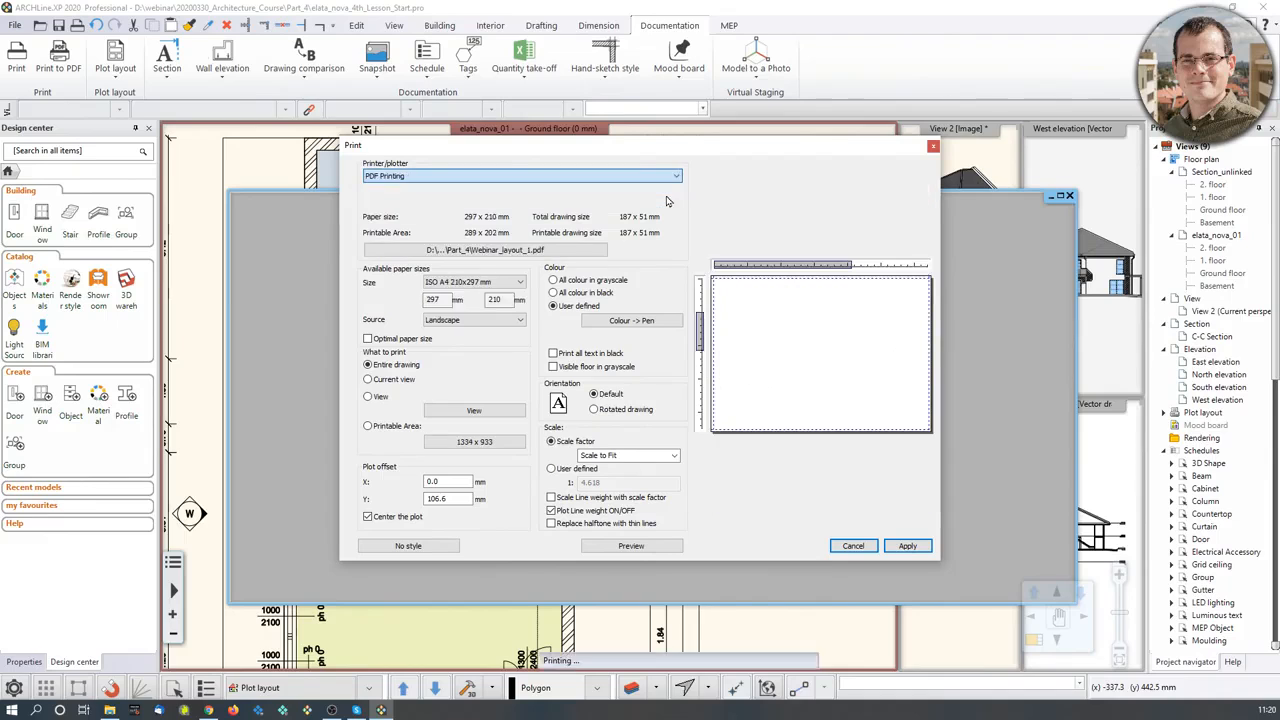
pyautogui.click(519, 283)
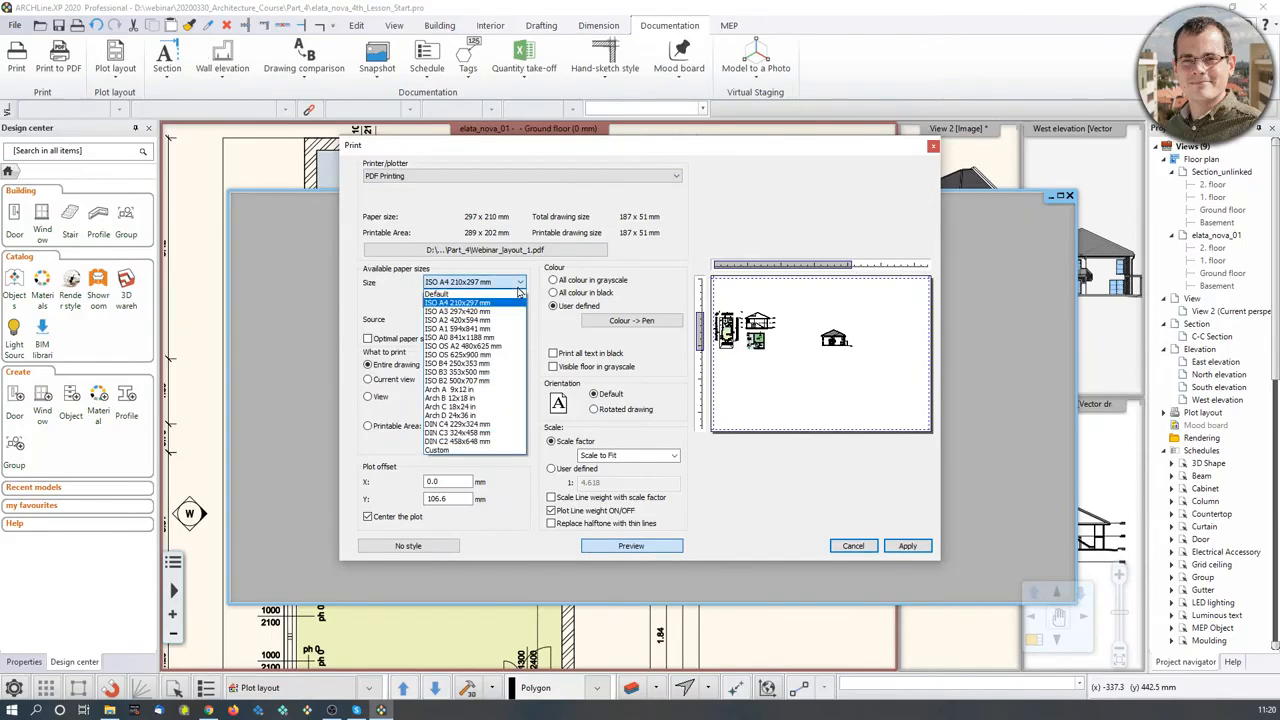
pyautogui.click(509, 314)
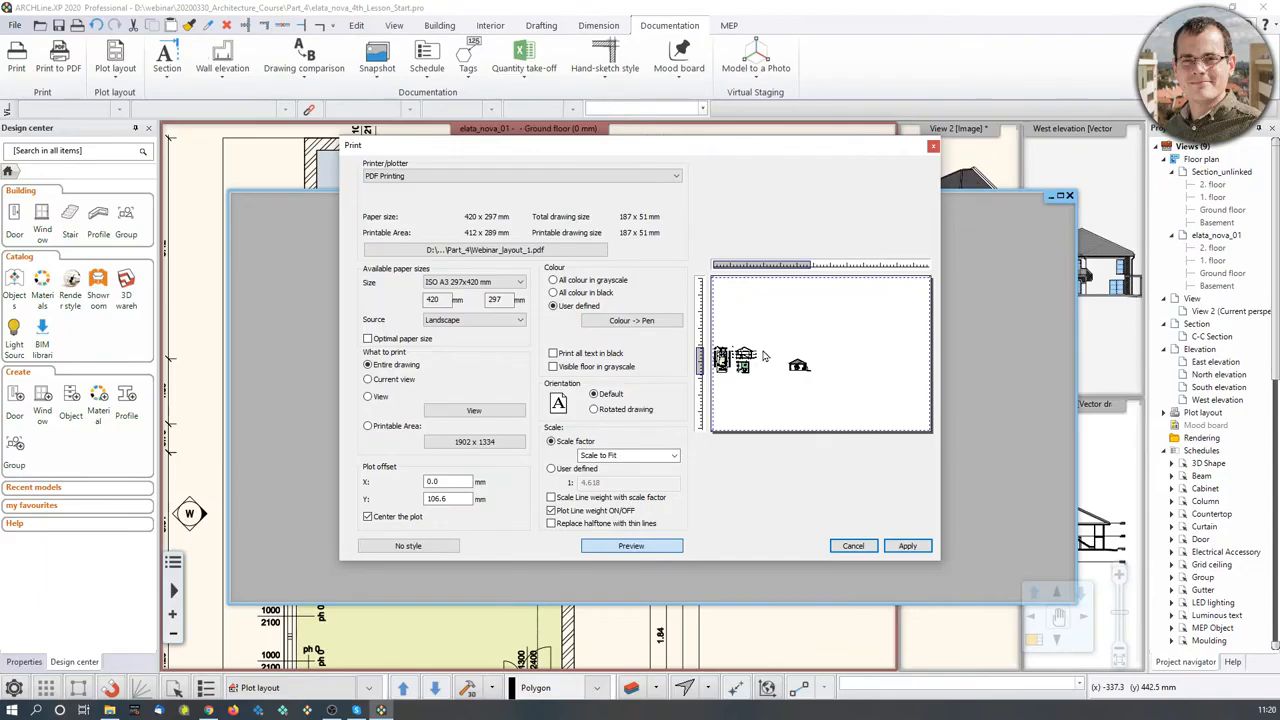
# Step: Limit the print area to the first layout page by picking its two opposite corners
pyautogui.click(476, 412)
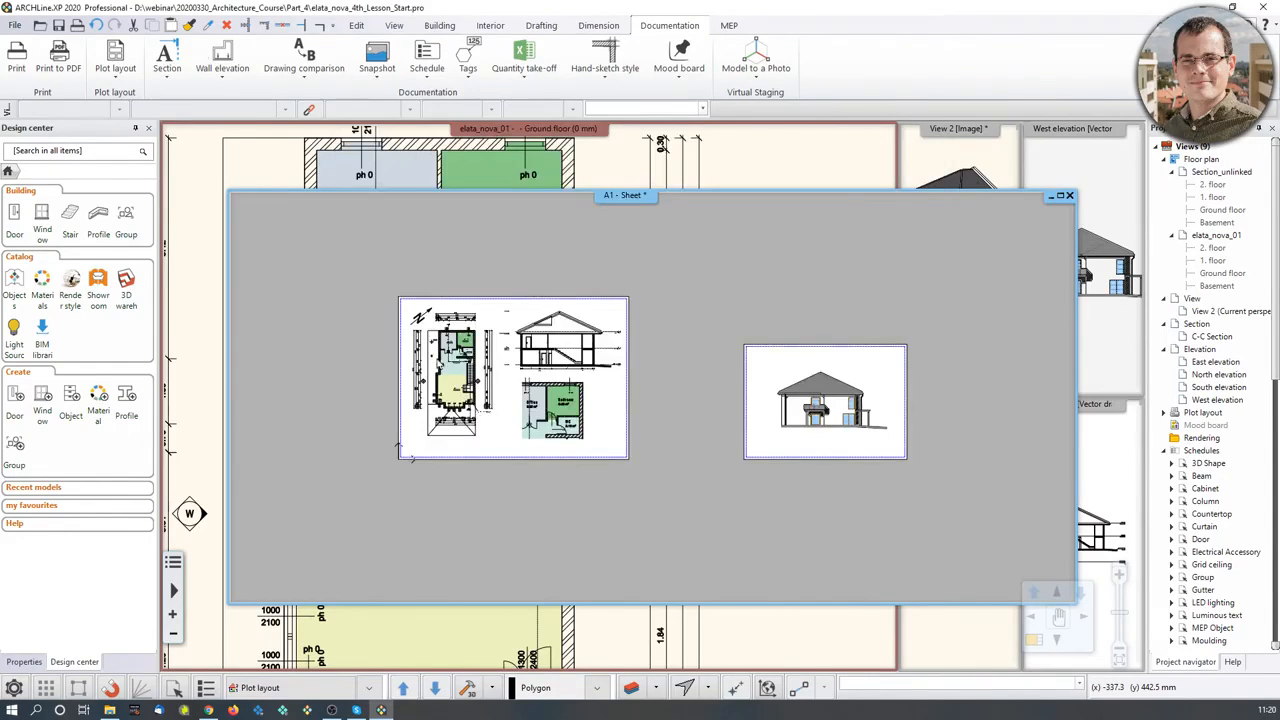
pyautogui.click(399, 297)
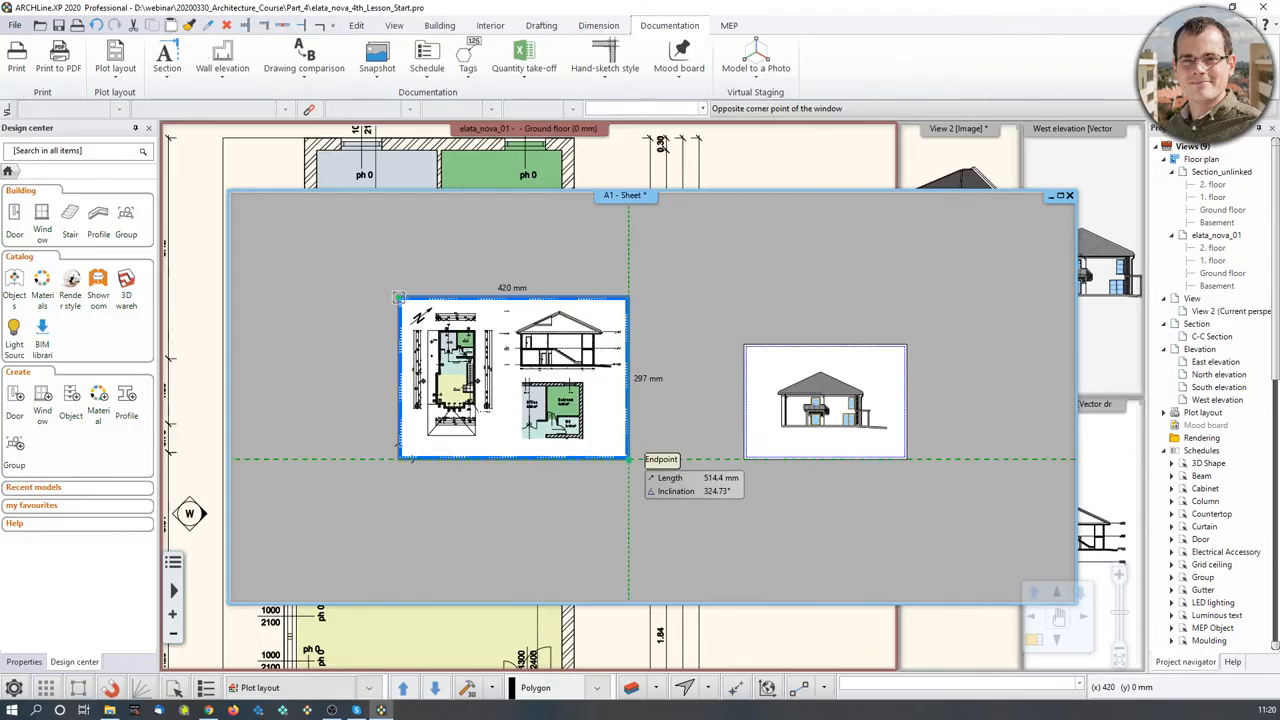
pyautogui.click(629, 459)
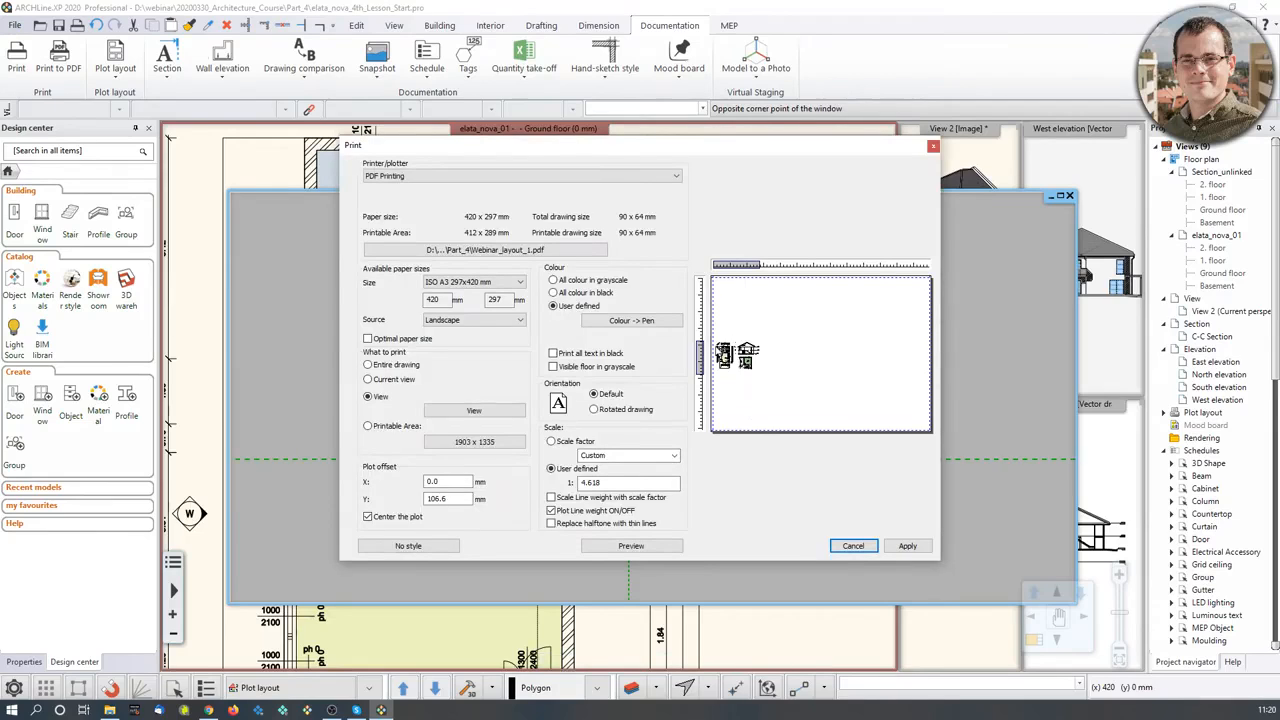
# Step: Set the print scale factor to 1:1 and center the plot on the paper
pyautogui.click(674, 455)
pyautogui.click(674, 455)
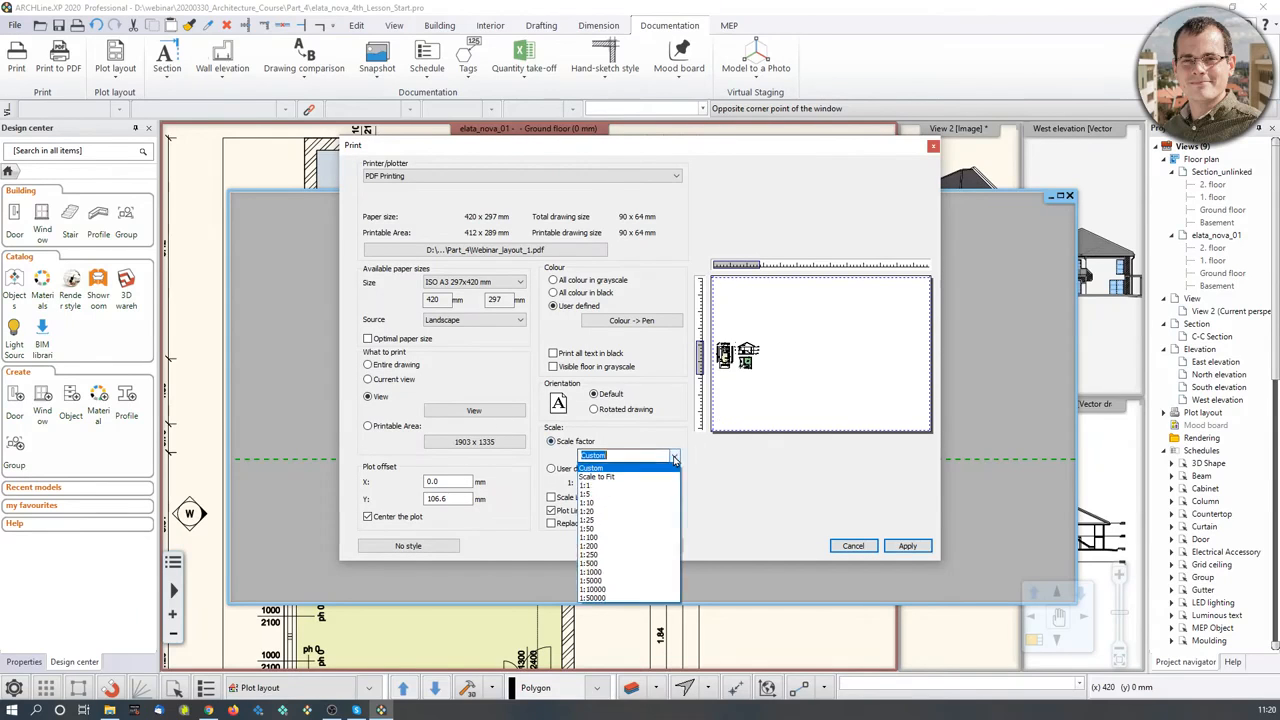
pyautogui.click(642, 488)
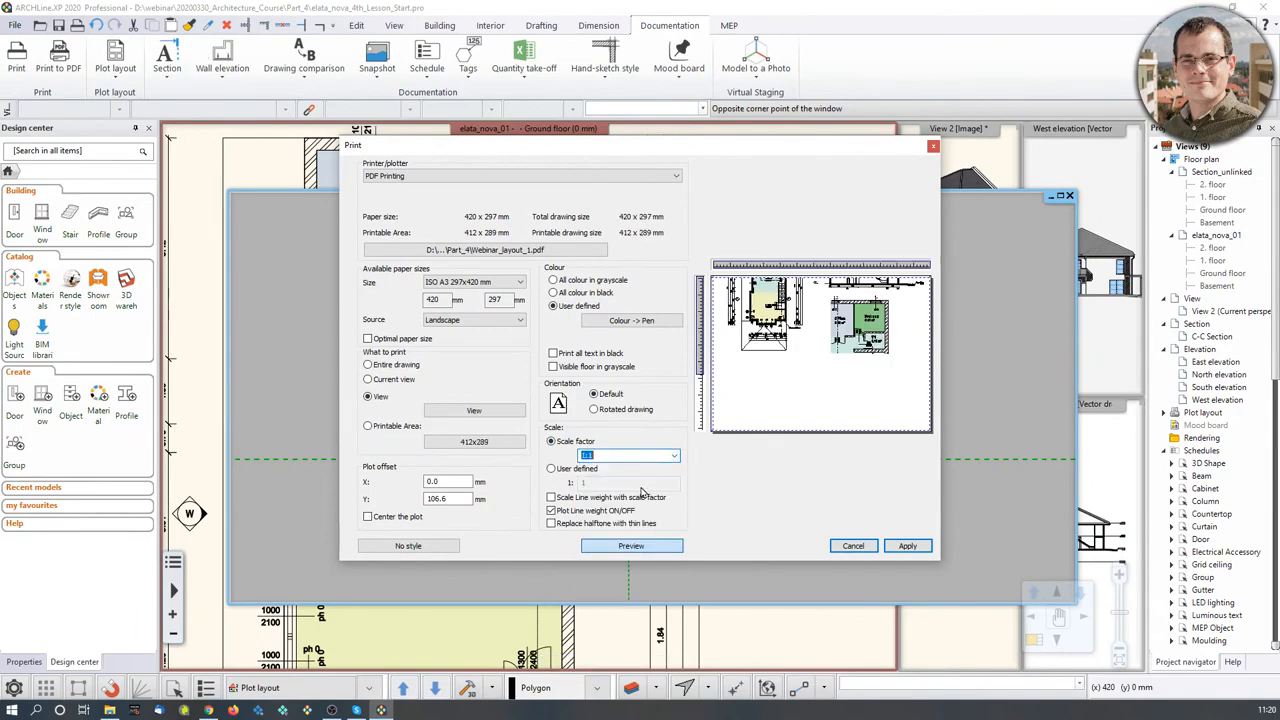
pyautogui.click(404, 518)
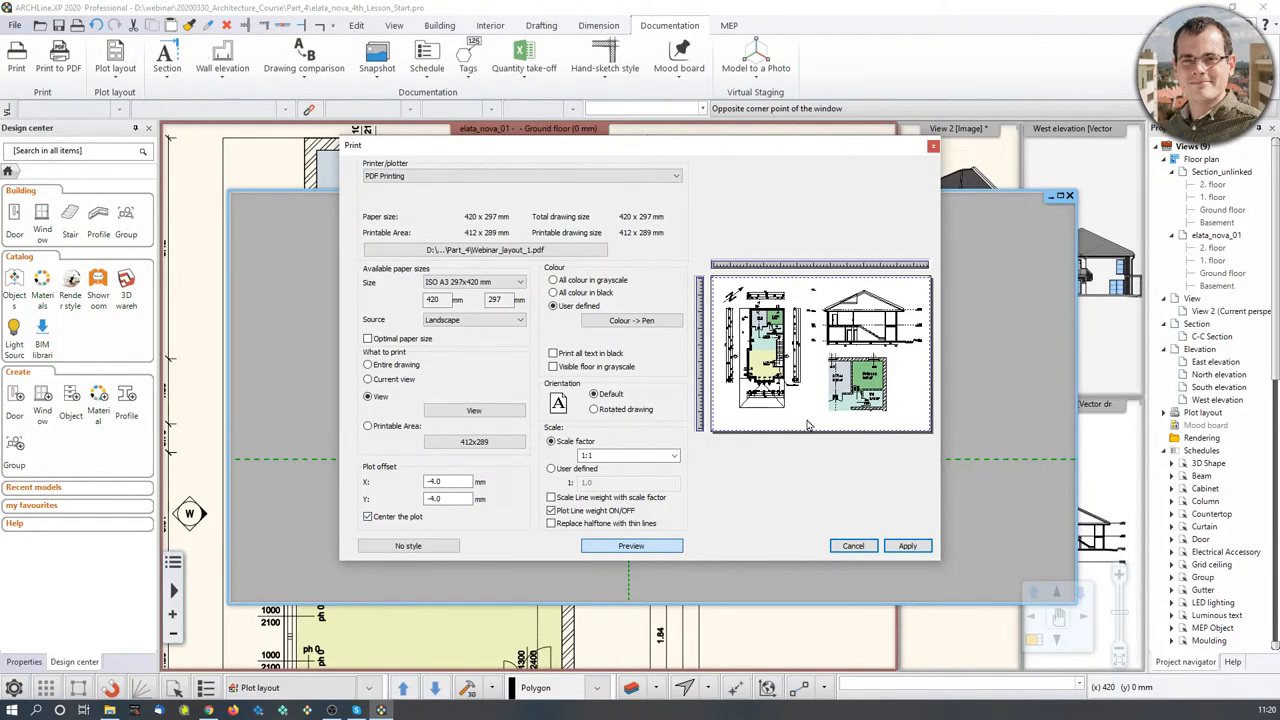
# Step: Set the queued sheet's output file name to Webinar_layout_print_queue_1.pdf in the Part_4 folder and apply the print settings
pyautogui.click(504, 253)
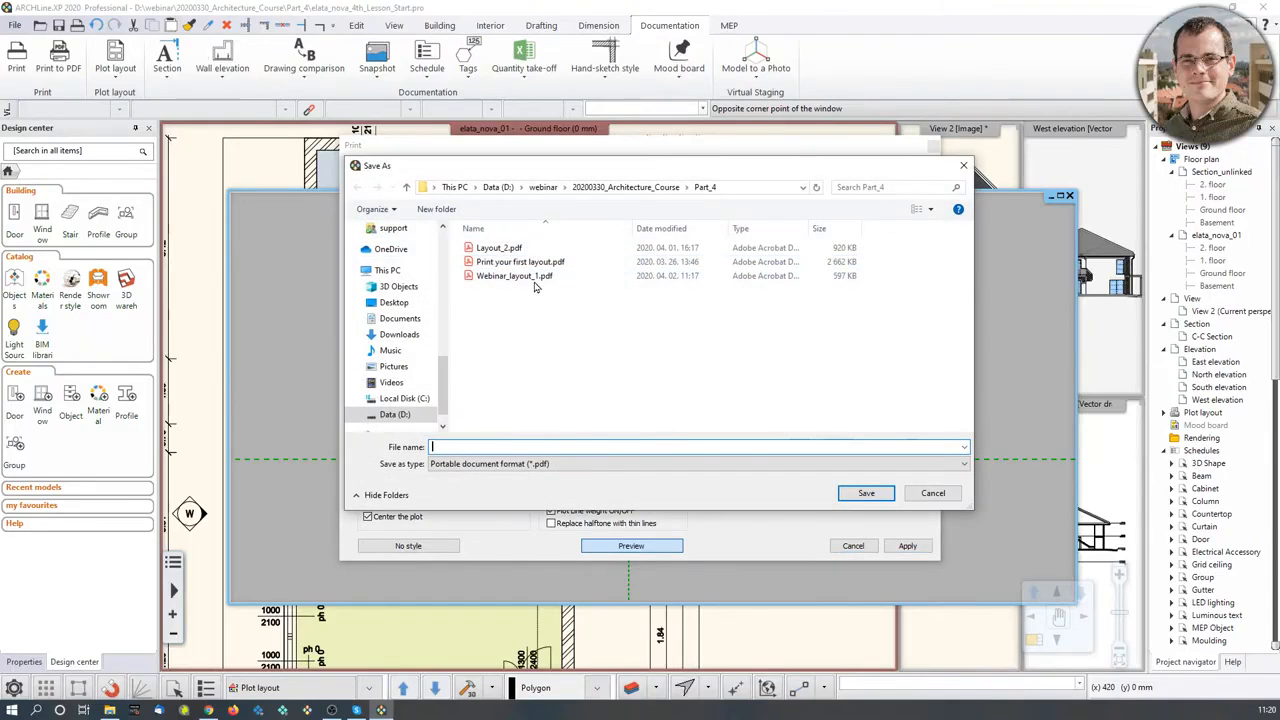
pyautogui.click(532, 277)
pyautogui.click(491, 449)
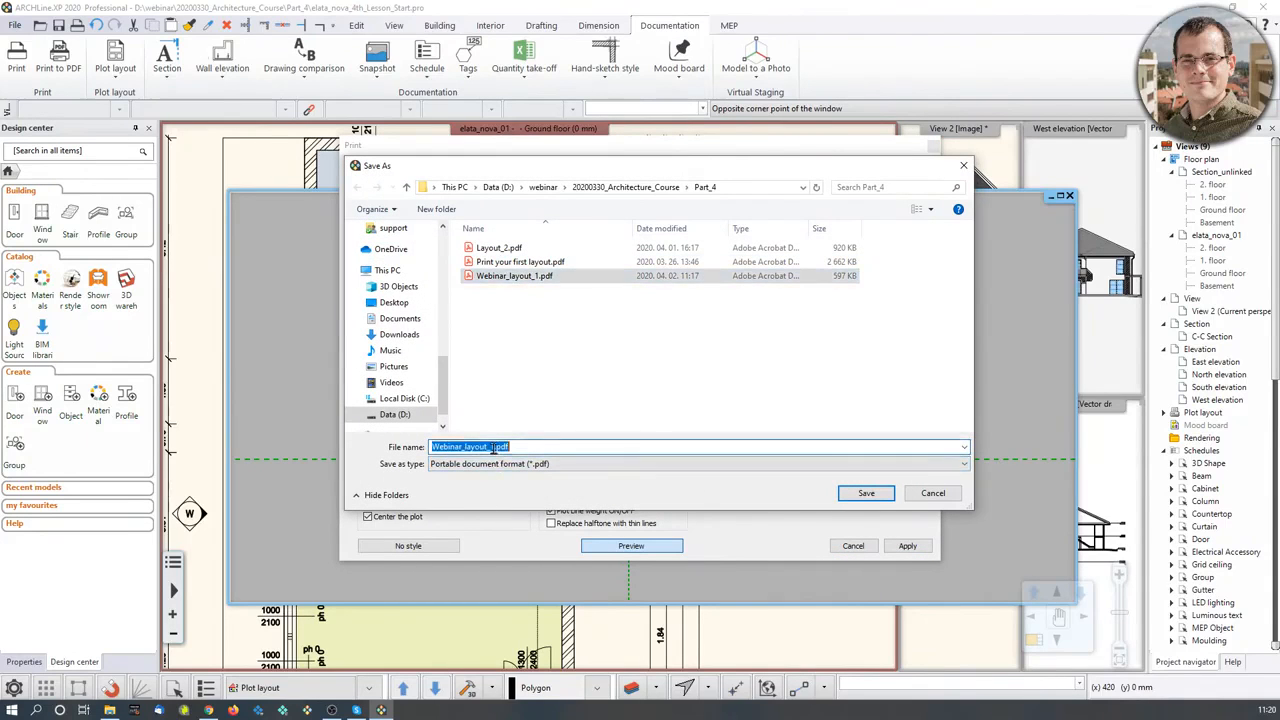
pyautogui.click(491, 449)
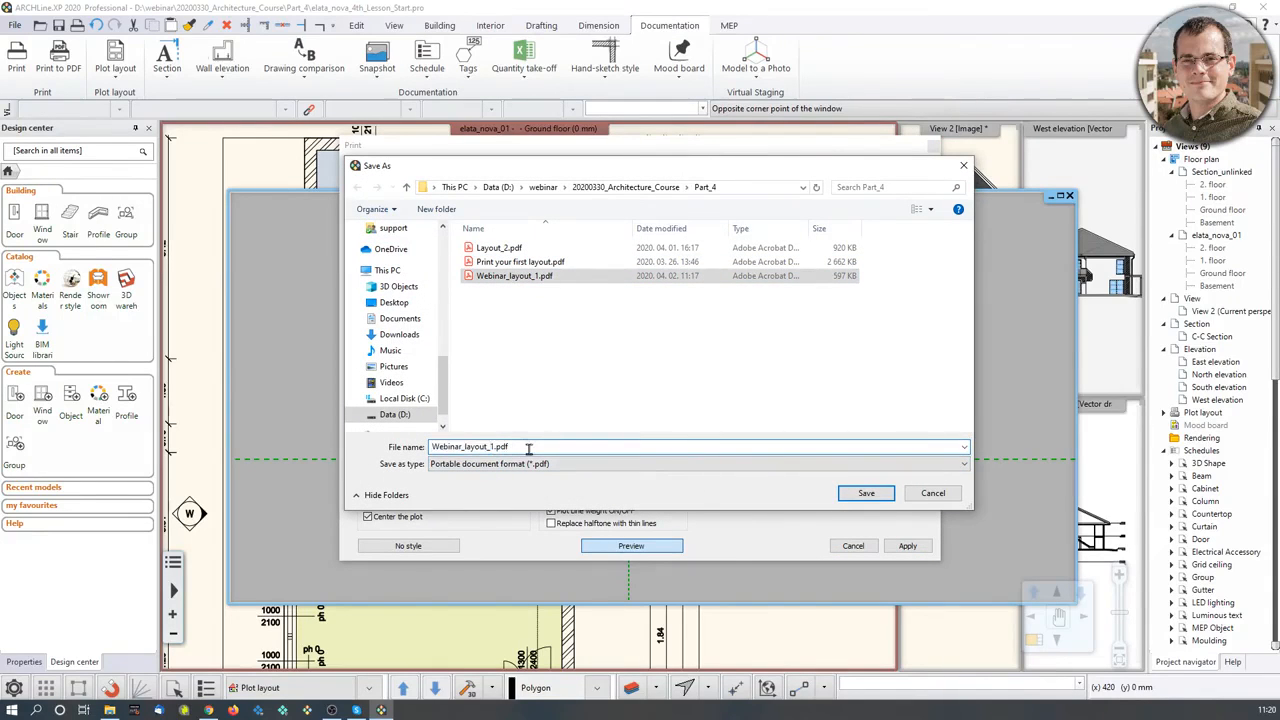
pyautogui.press('BackSpace')
pyautogui.write('print_q')
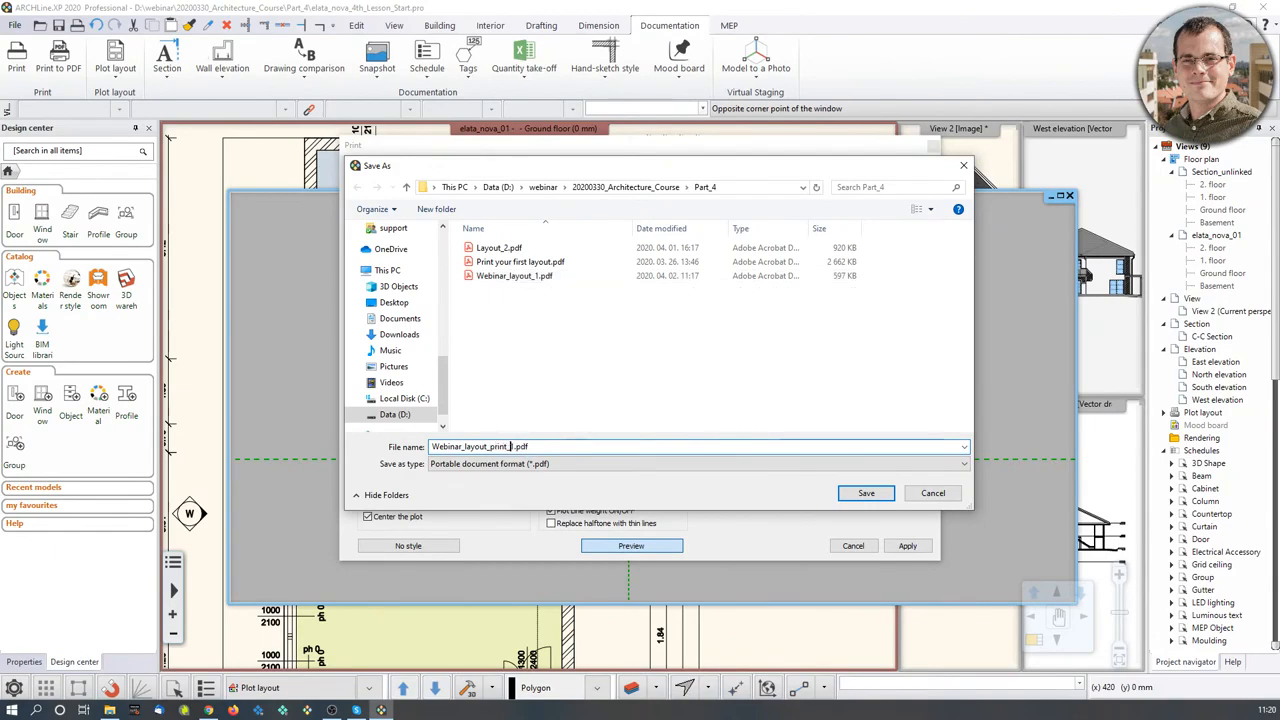
pyautogui.write('ueue_1')
pyautogui.click(866, 493)
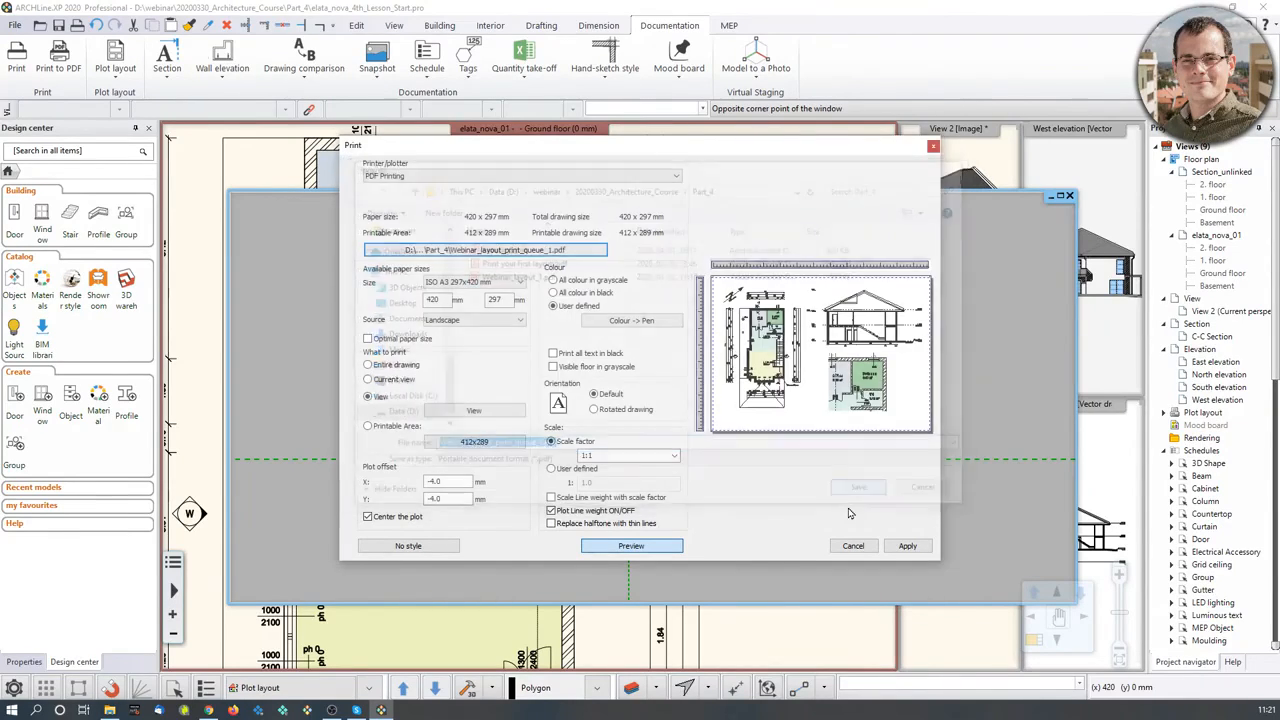
pyautogui.click(906, 546)
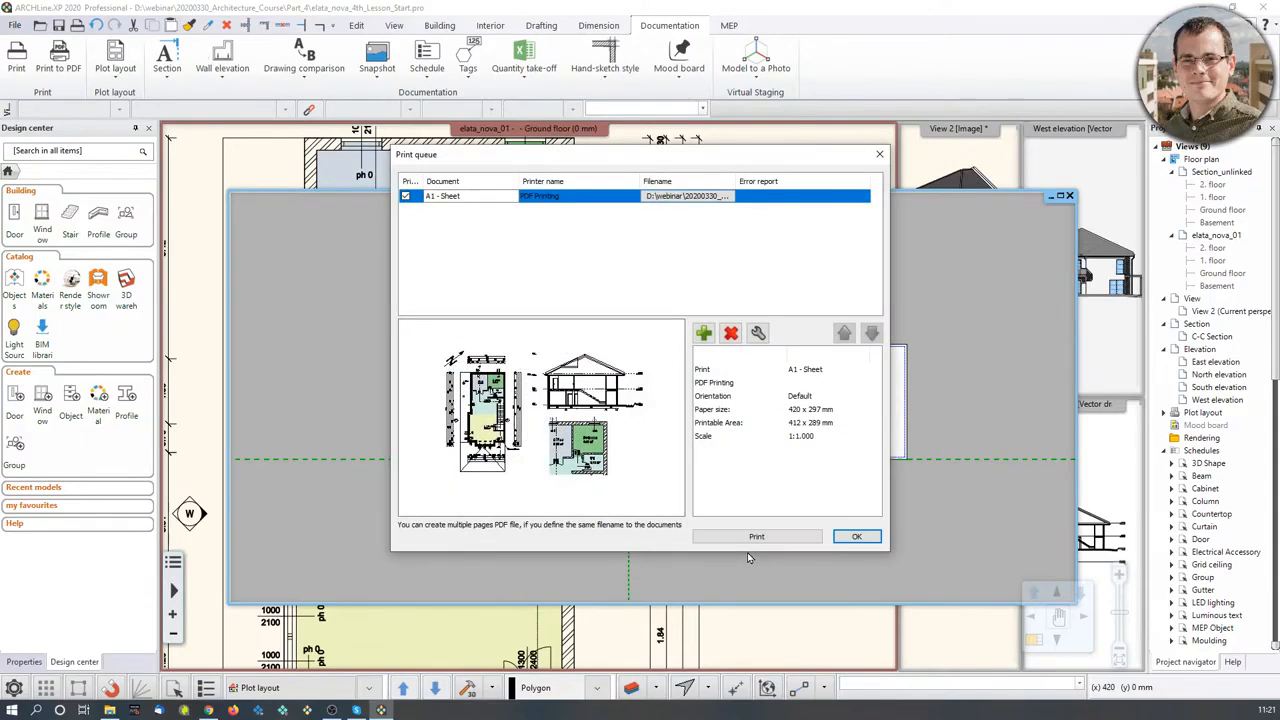
# Step: Add the A1 - Sheet plot layout to the print queue again and set its paper size to ISO A4 210x297 mm
pyautogui.click(704, 335)
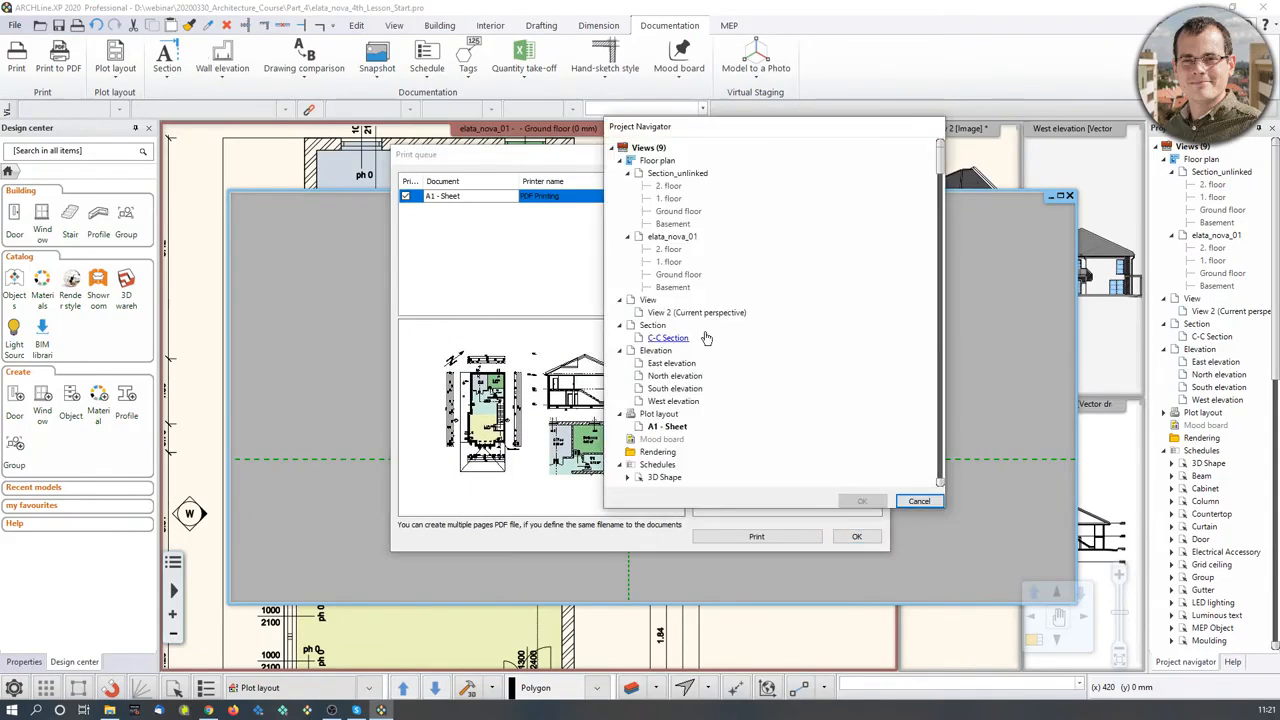
pyautogui.click(681, 428)
pyautogui.click(861, 501)
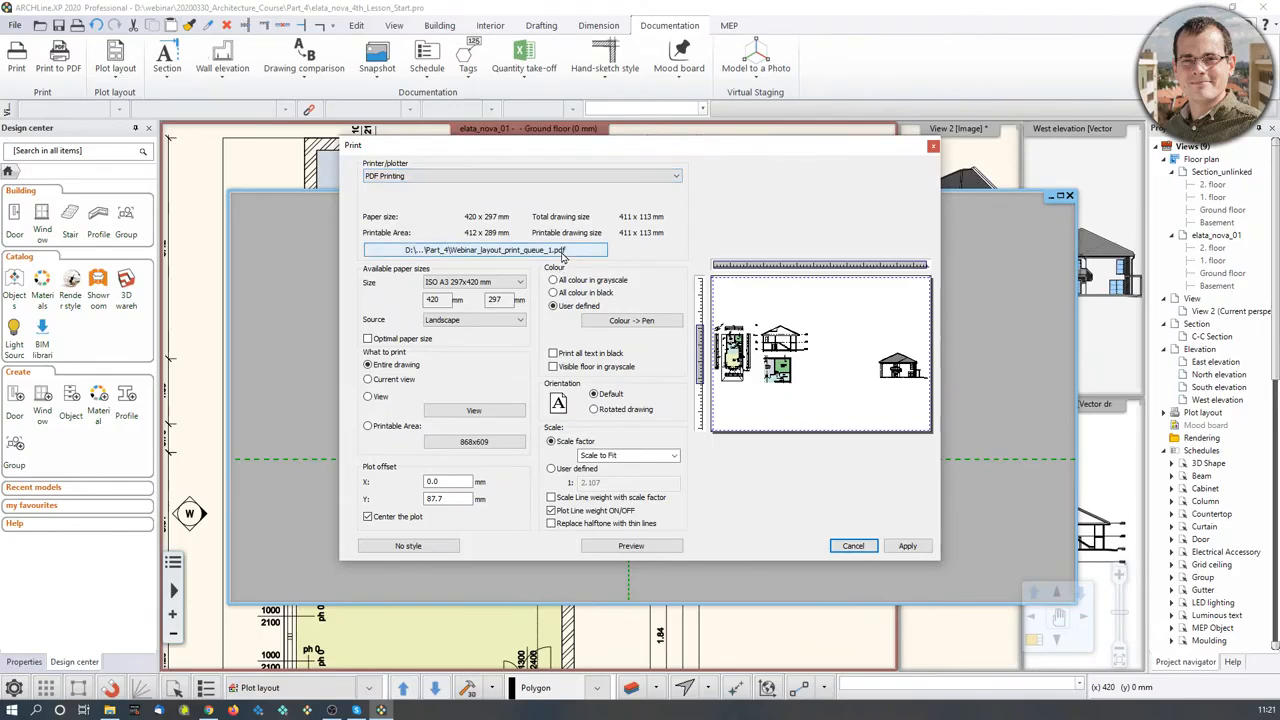
pyautogui.click(519, 287)
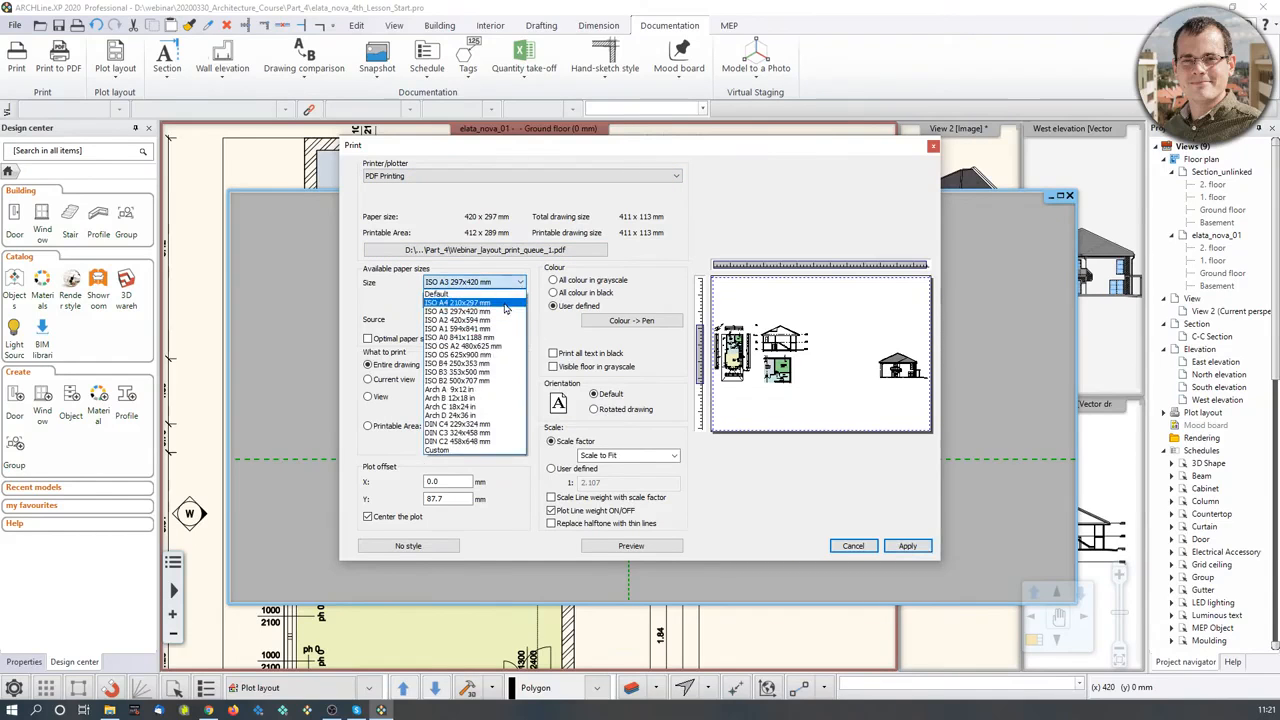
pyautogui.click(506, 304)
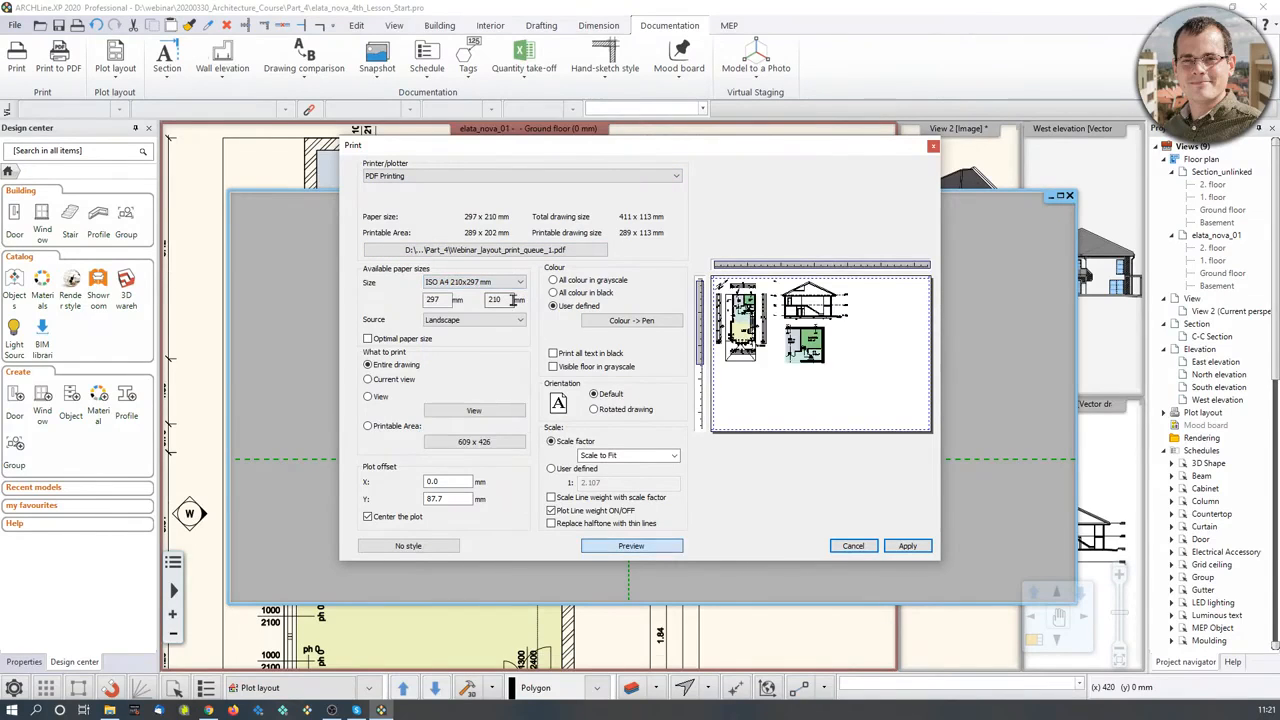
# Step: Limit the print area to the second layout page with the West elevation by picking its two opposite corners
pyautogui.click(506, 413)
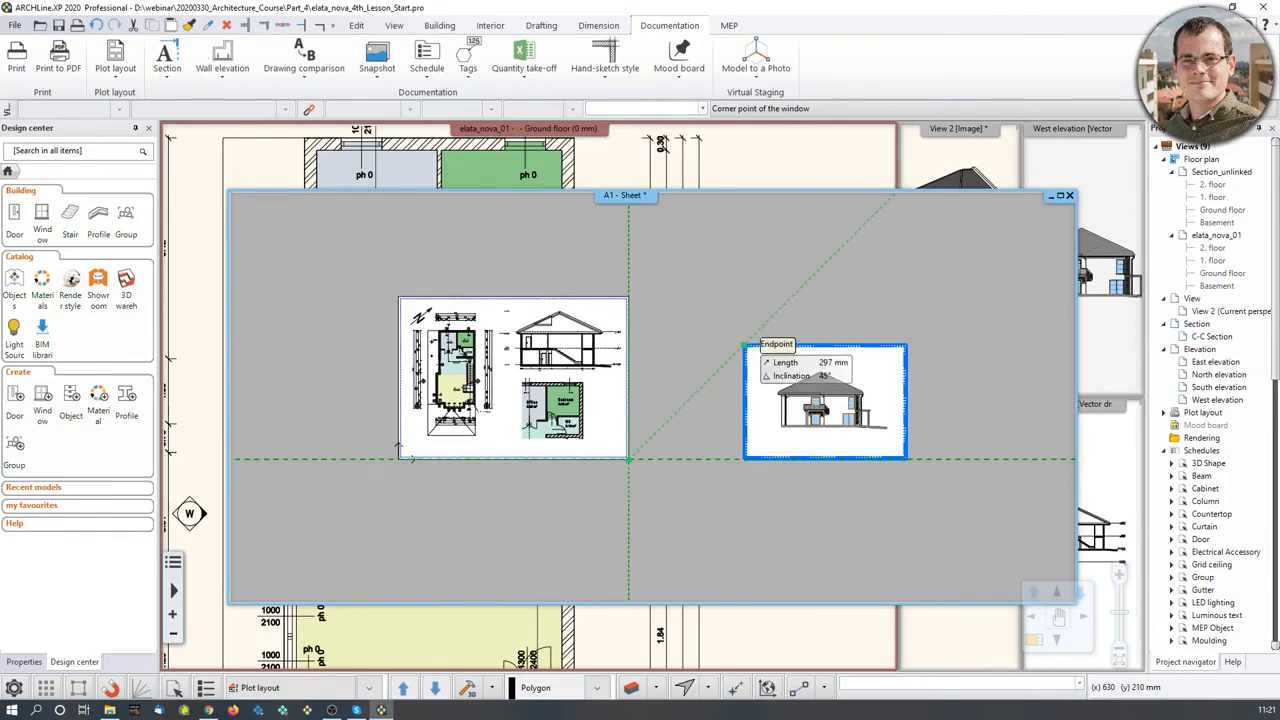
pyautogui.scroll(4, 783, 336)
pyautogui.click(577, 393)
pyautogui.scroll(-4, 676, 434)
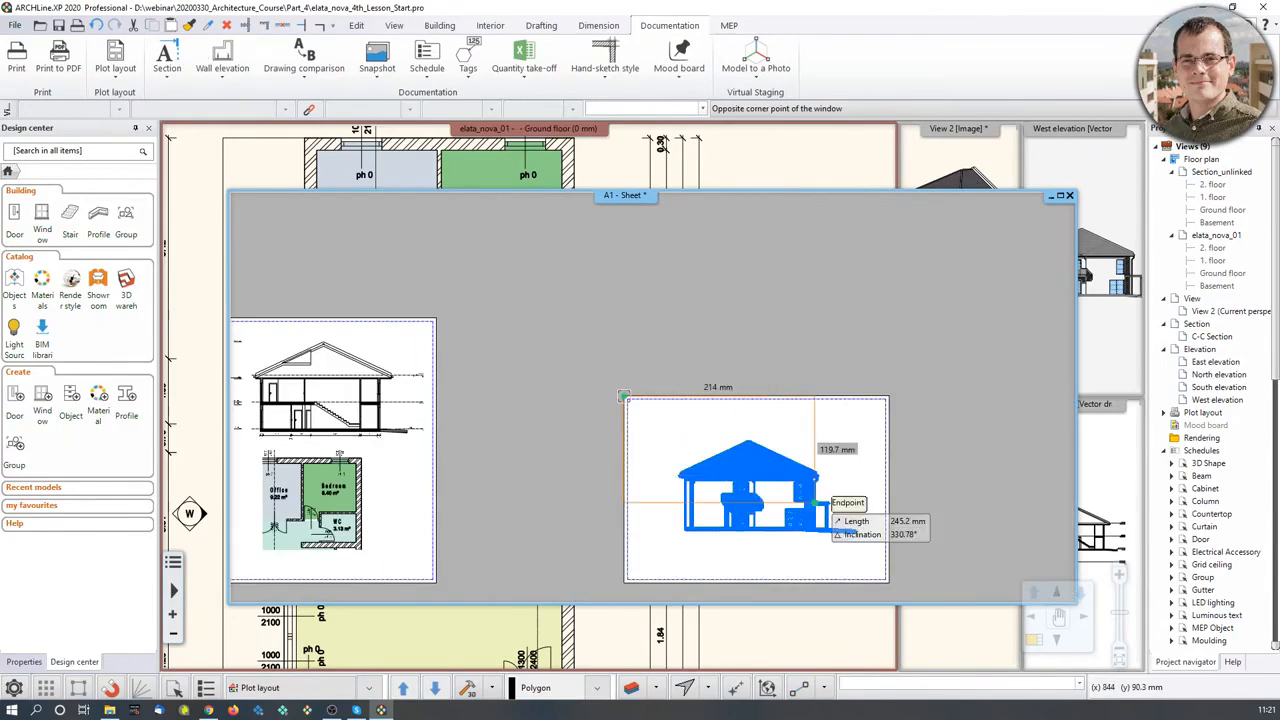
pyautogui.scroll(4, 890, 583)
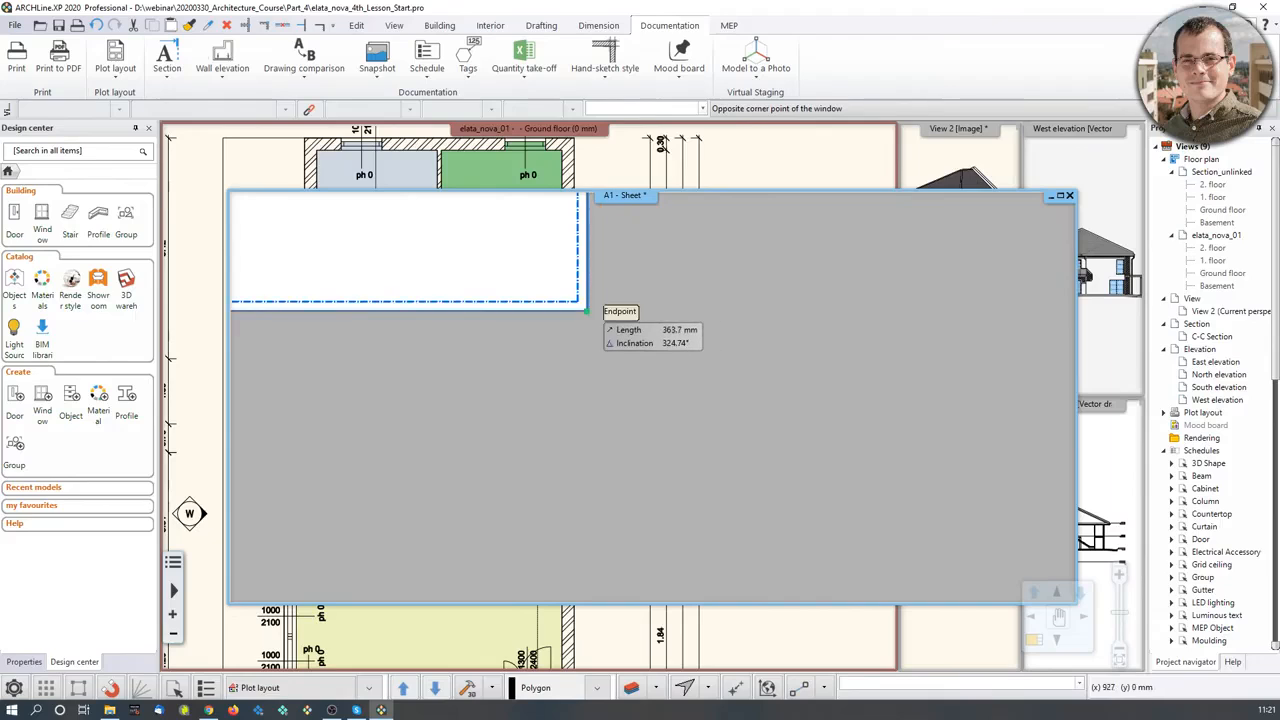
pyautogui.click(587, 310)
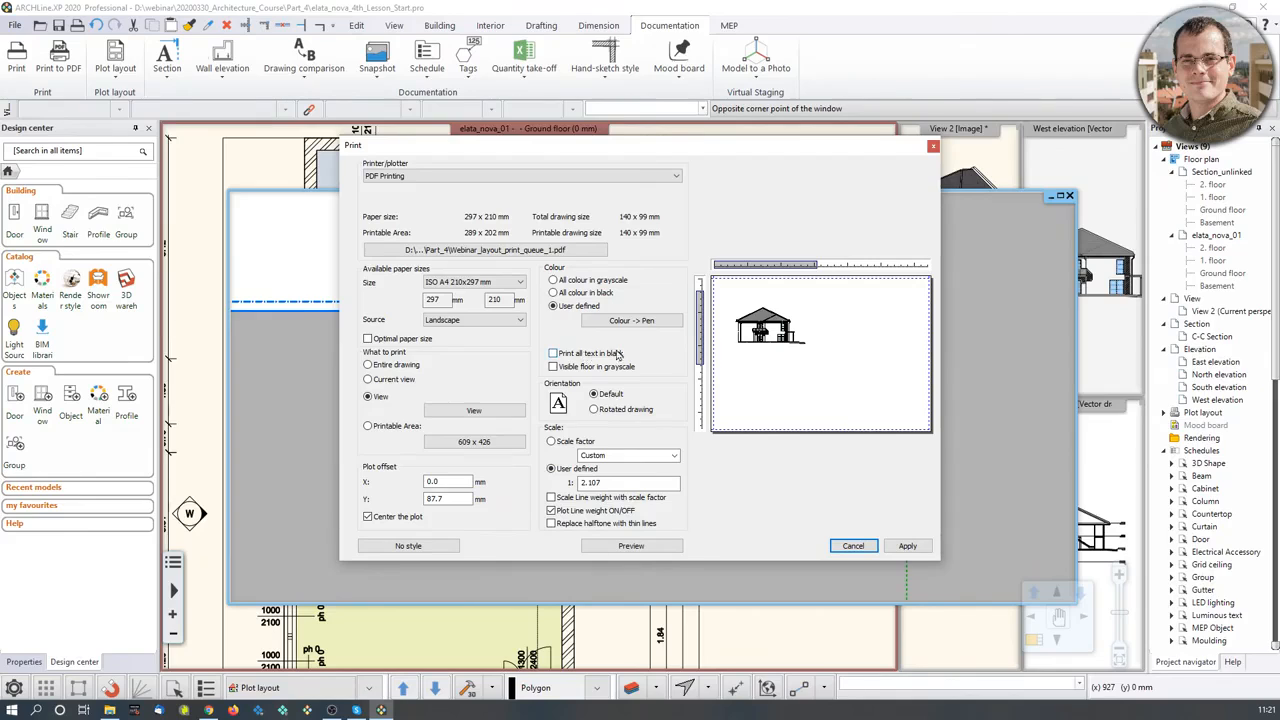
# Step: Set the West elevation page to a 1:1 scale factor, centered on the paper, and apply its print settings
pyautogui.click(675, 455)
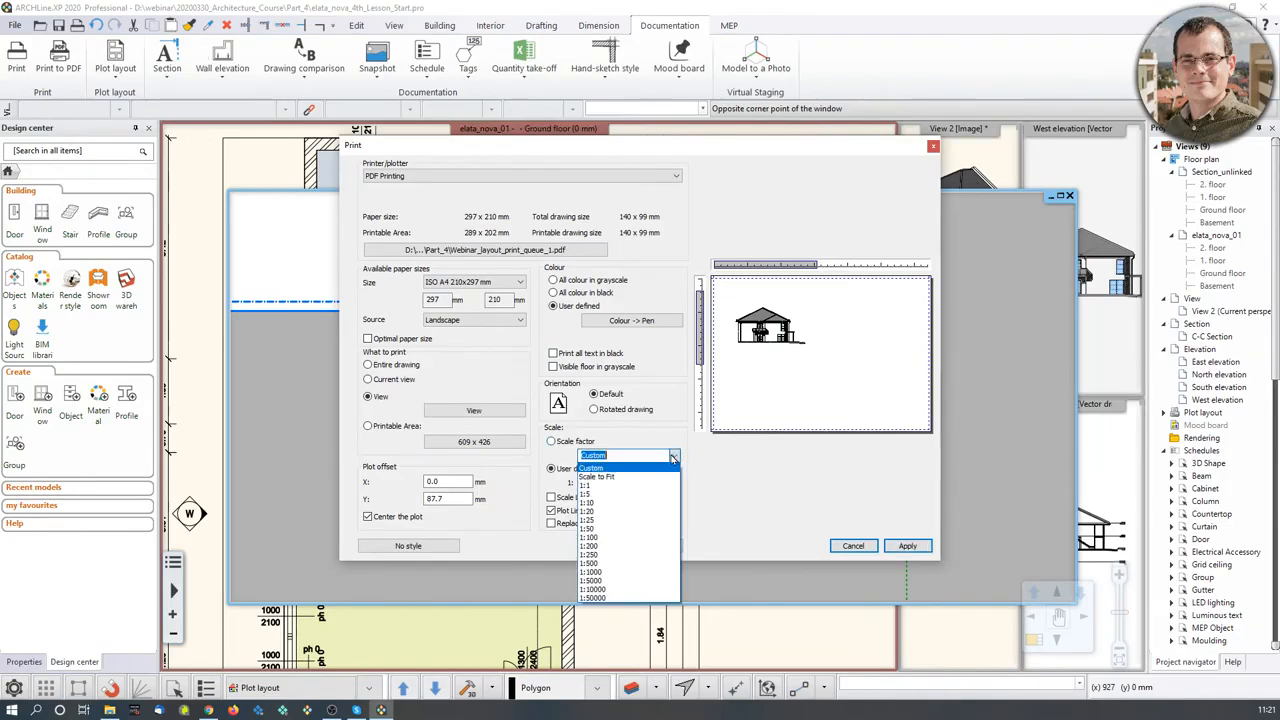
pyautogui.click(630, 488)
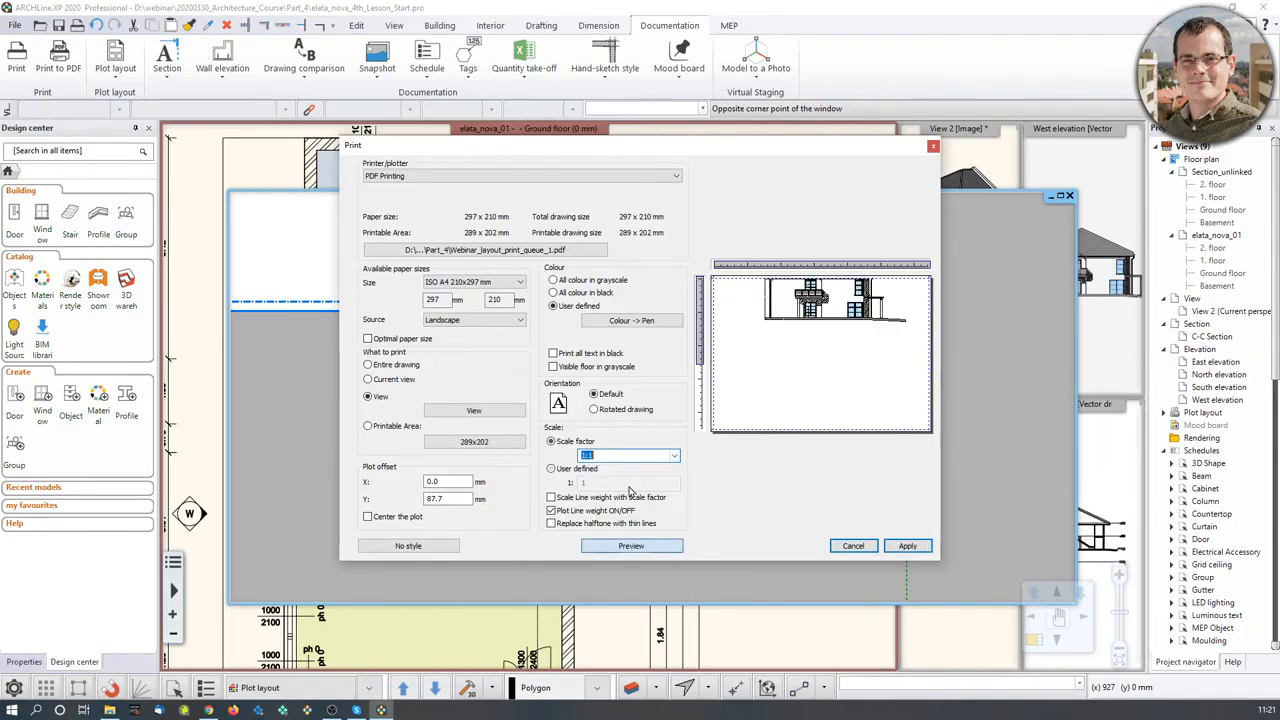
pyautogui.click(416, 519)
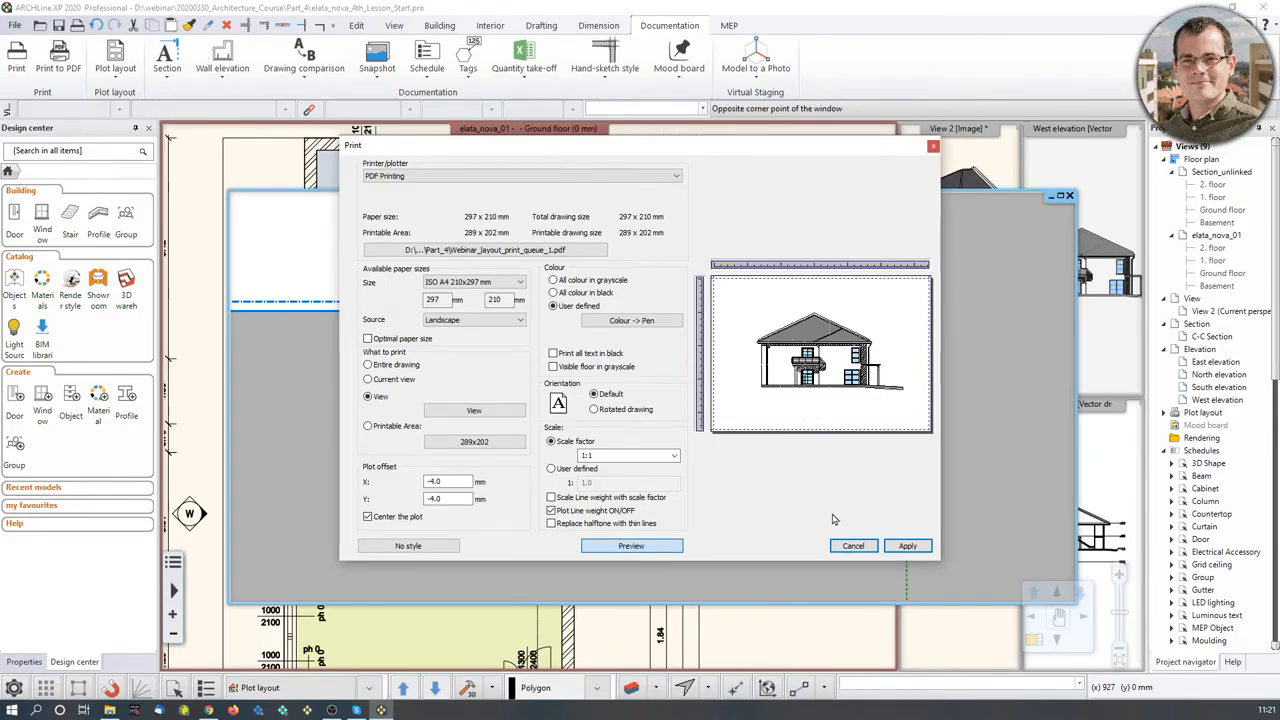
pyautogui.click(906, 546)
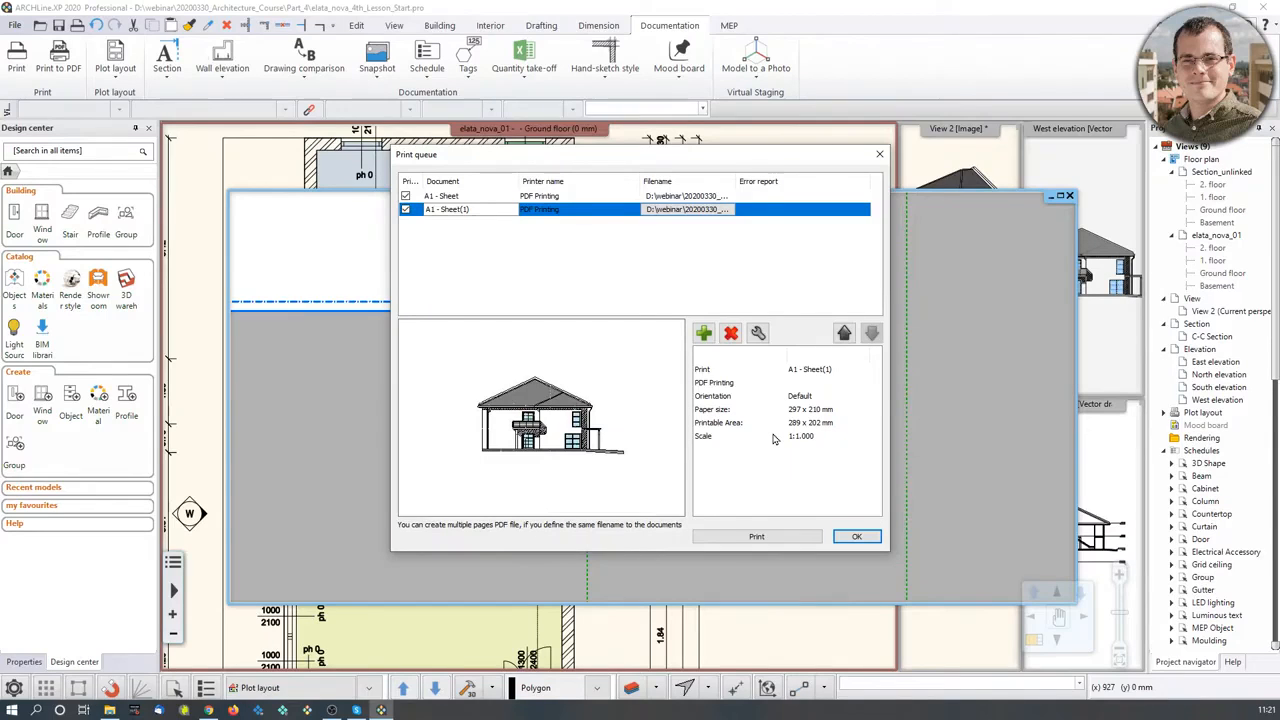
# Step: Print both queued documents to the shared PDF, review its two pages, and close the PDF and the print queue
pyautogui.click(756, 536)
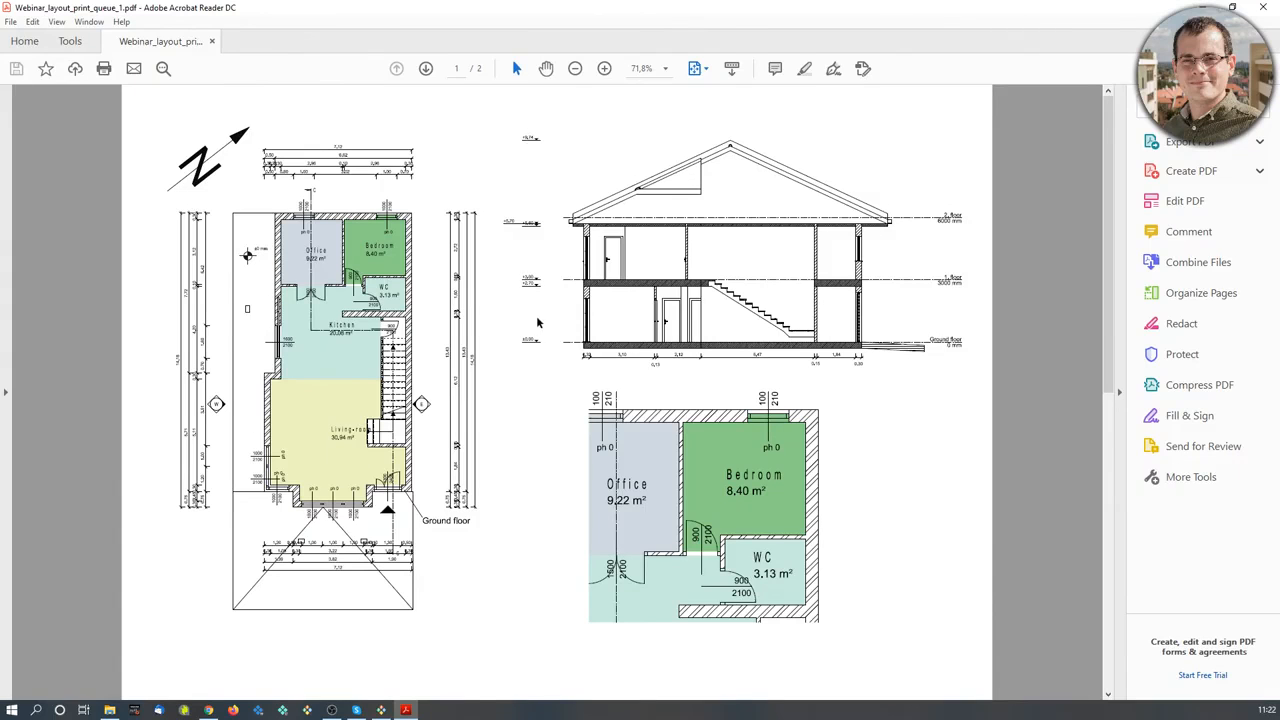
pyautogui.scroll(-1, 665, 458)
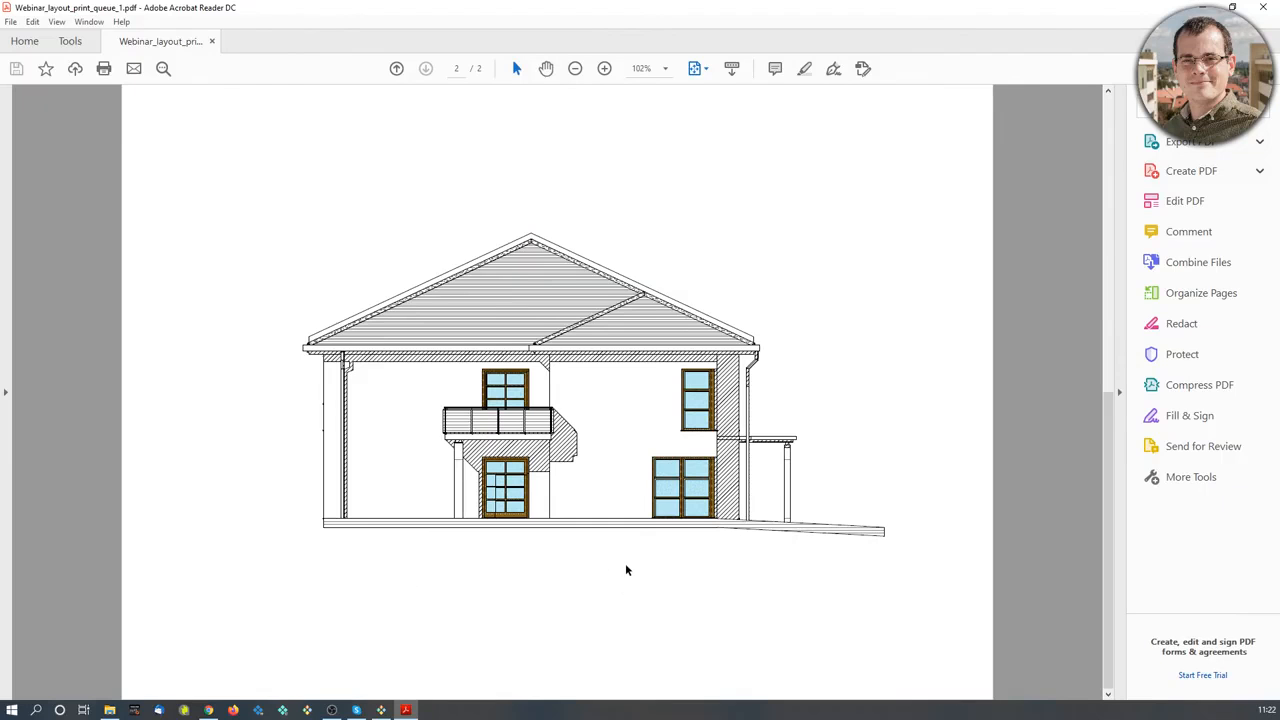
pyautogui.click(1269, 6)
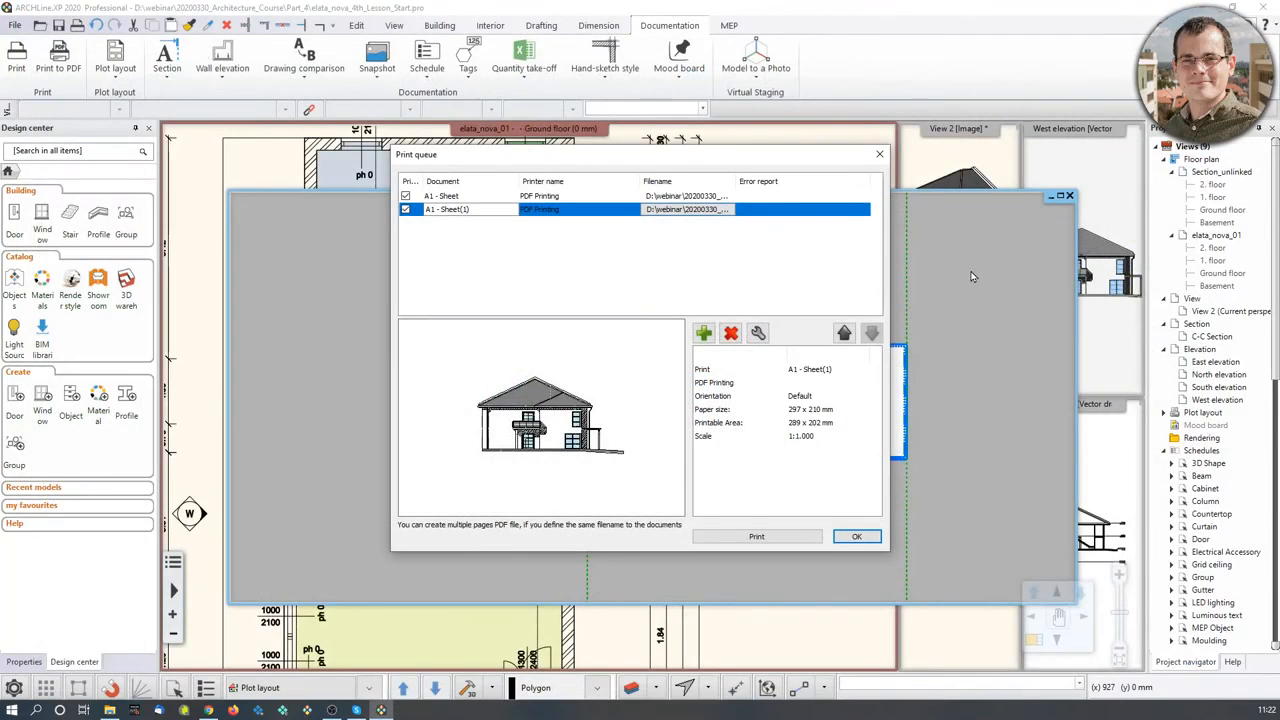
pyautogui.click(879, 154)
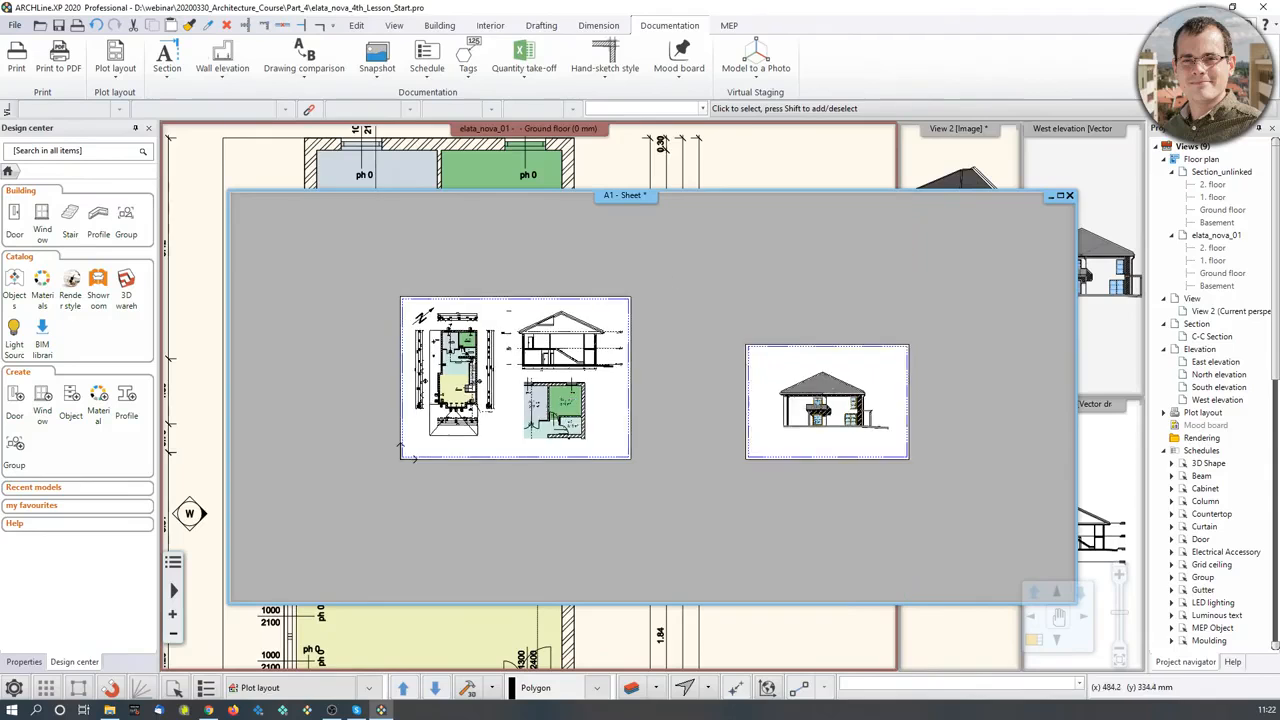
# Step: Examine the floor plan, section and room detail placed on the first layout page
pyautogui.scroll(2, 691, 361)
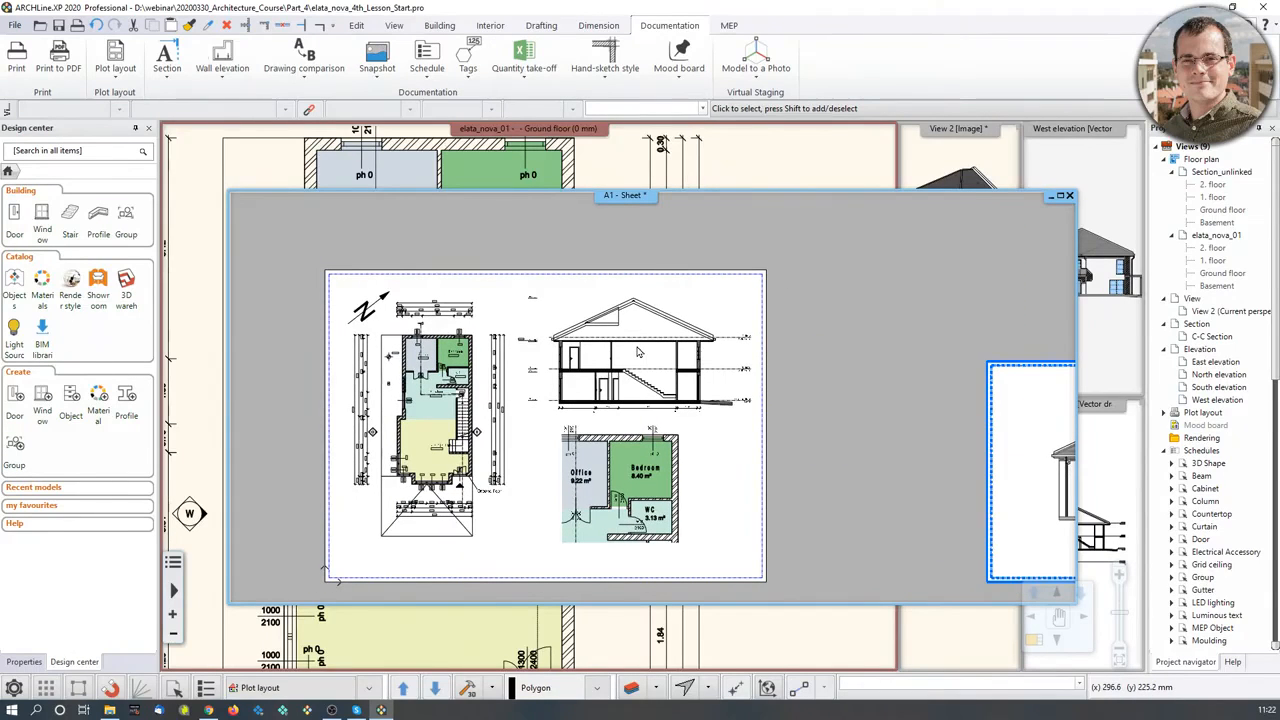
pyautogui.click(478, 398)
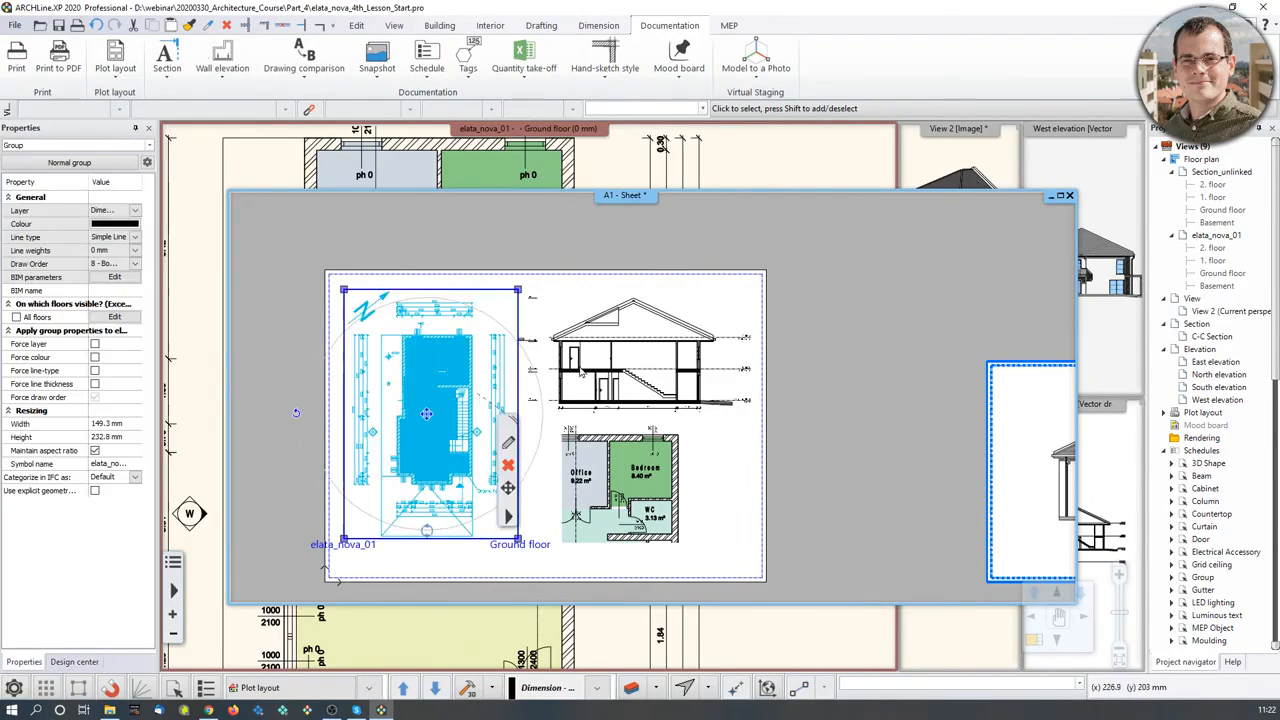
pyautogui.click(636, 358)
pyautogui.click(648, 487)
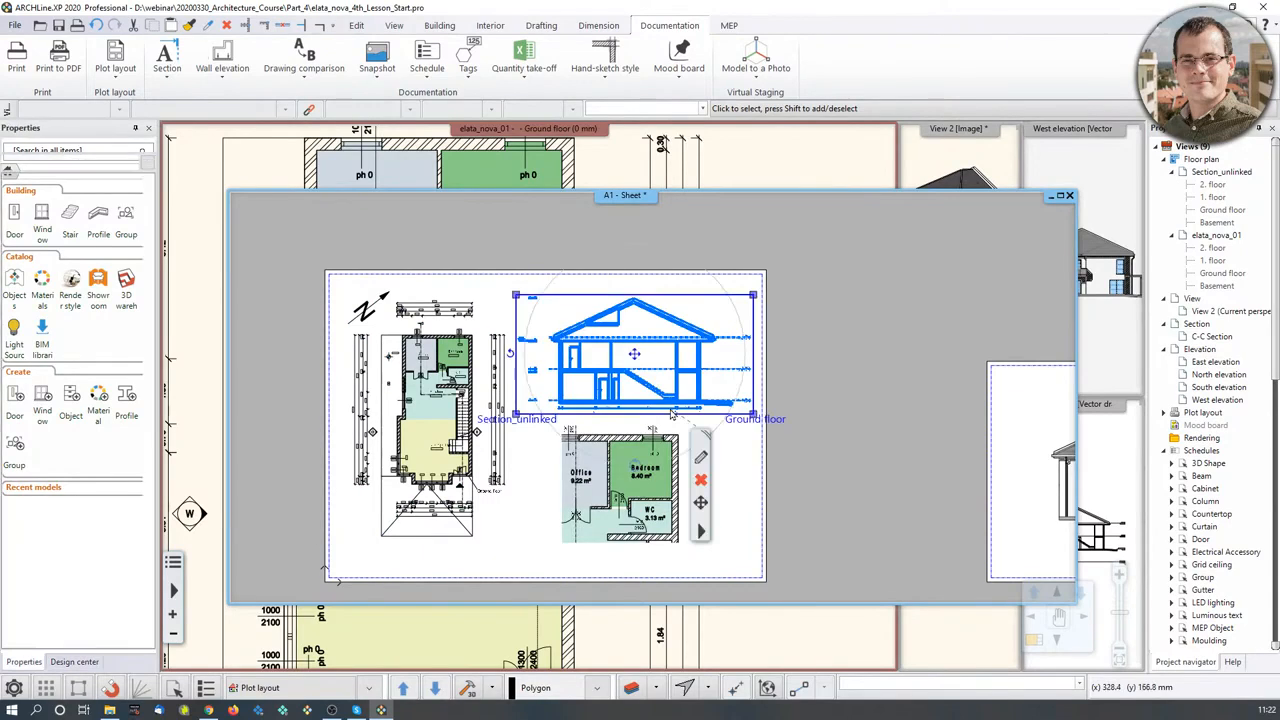
pyautogui.scroll(2, 646, 484)
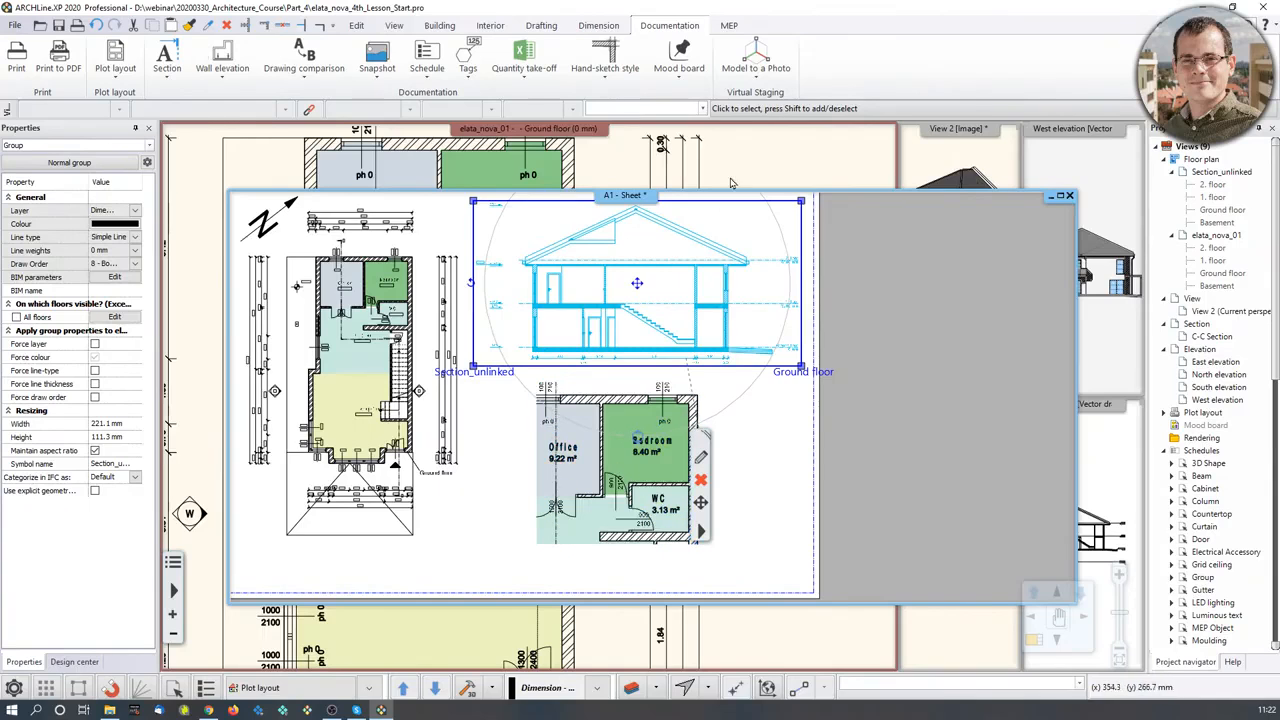
pyautogui.click(773, 160)
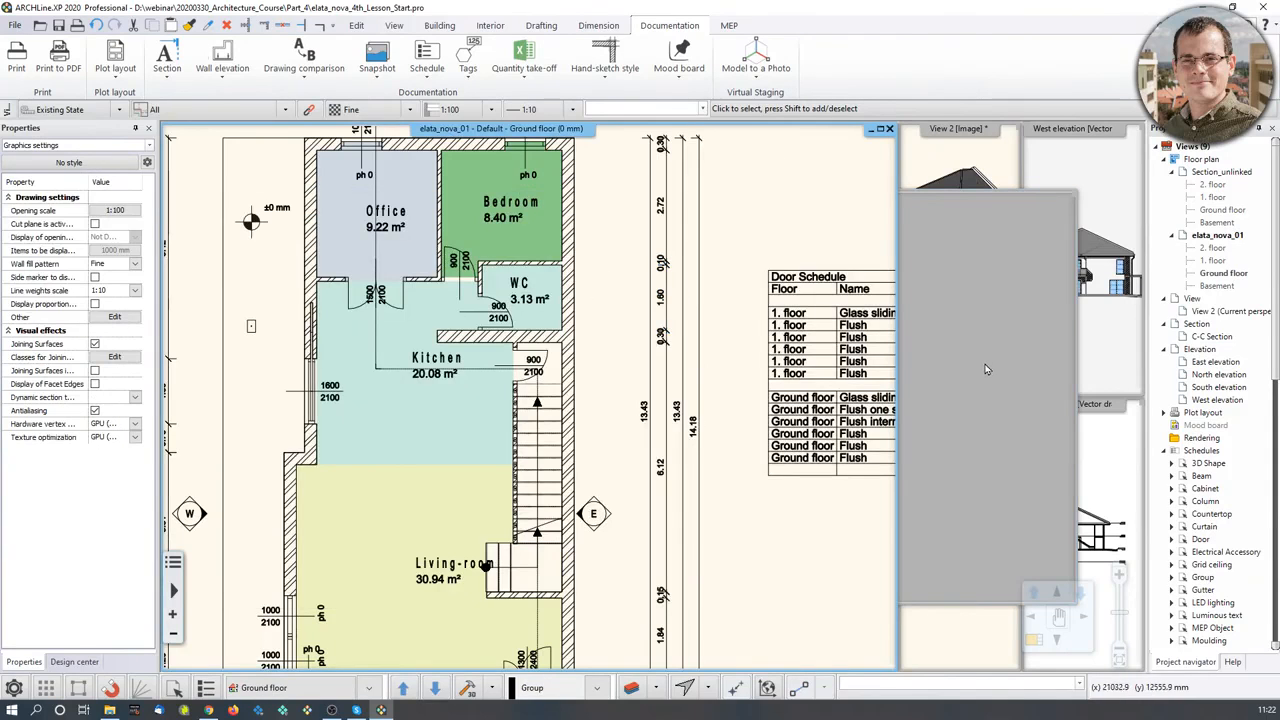
pyautogui.scroll(-1, 968, 359)
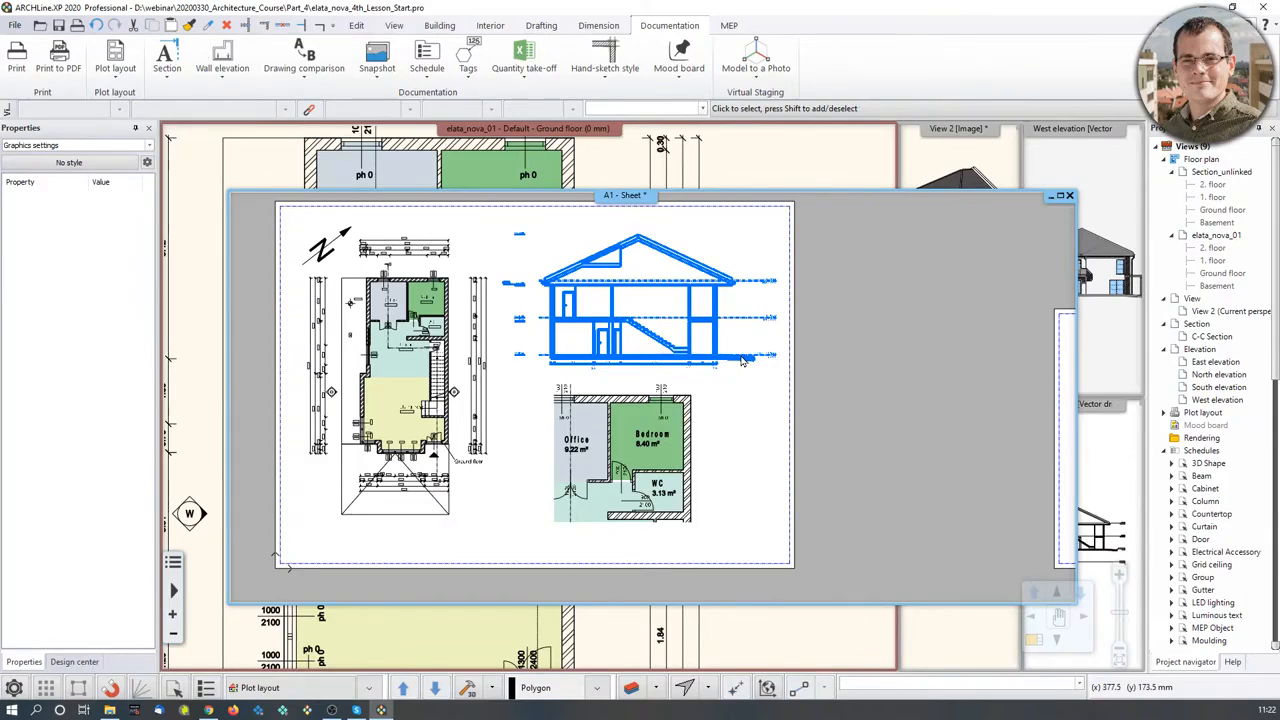
pyautogui.click(804, 182)
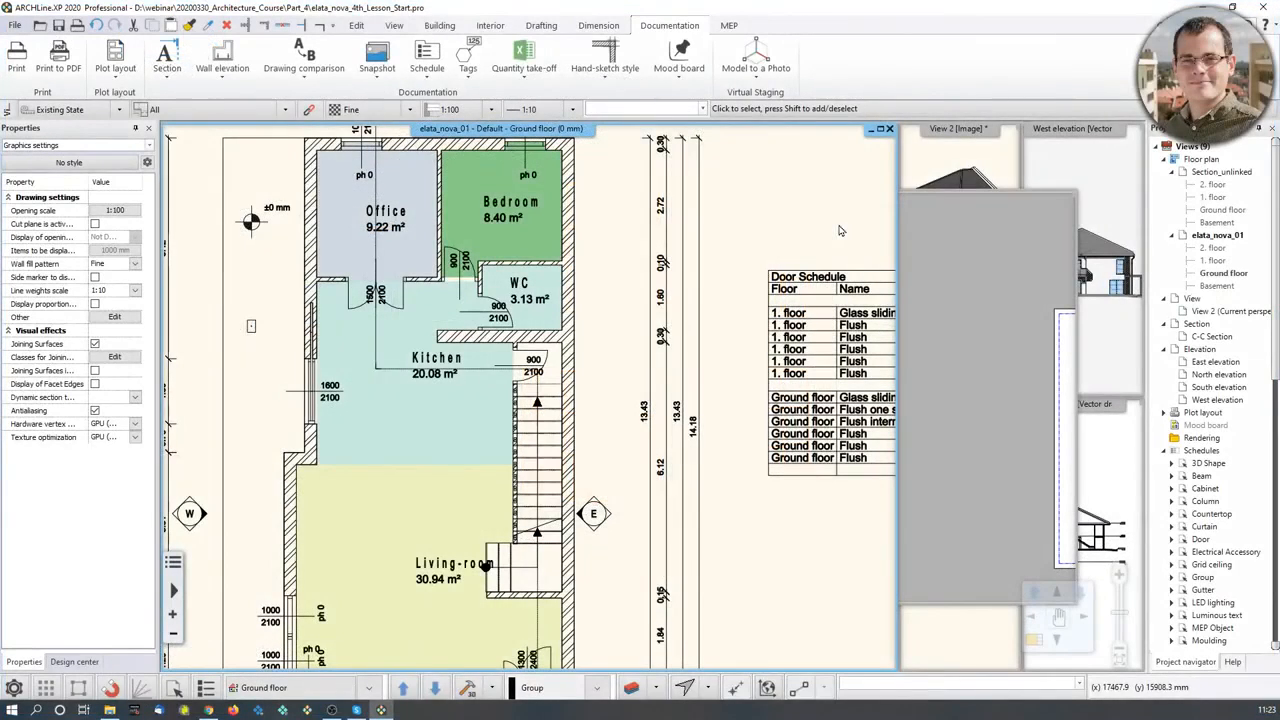
# Step: Activate the 3D View 2 window and tile the open windows with it as the main view
pyautogui.click(995, 158)
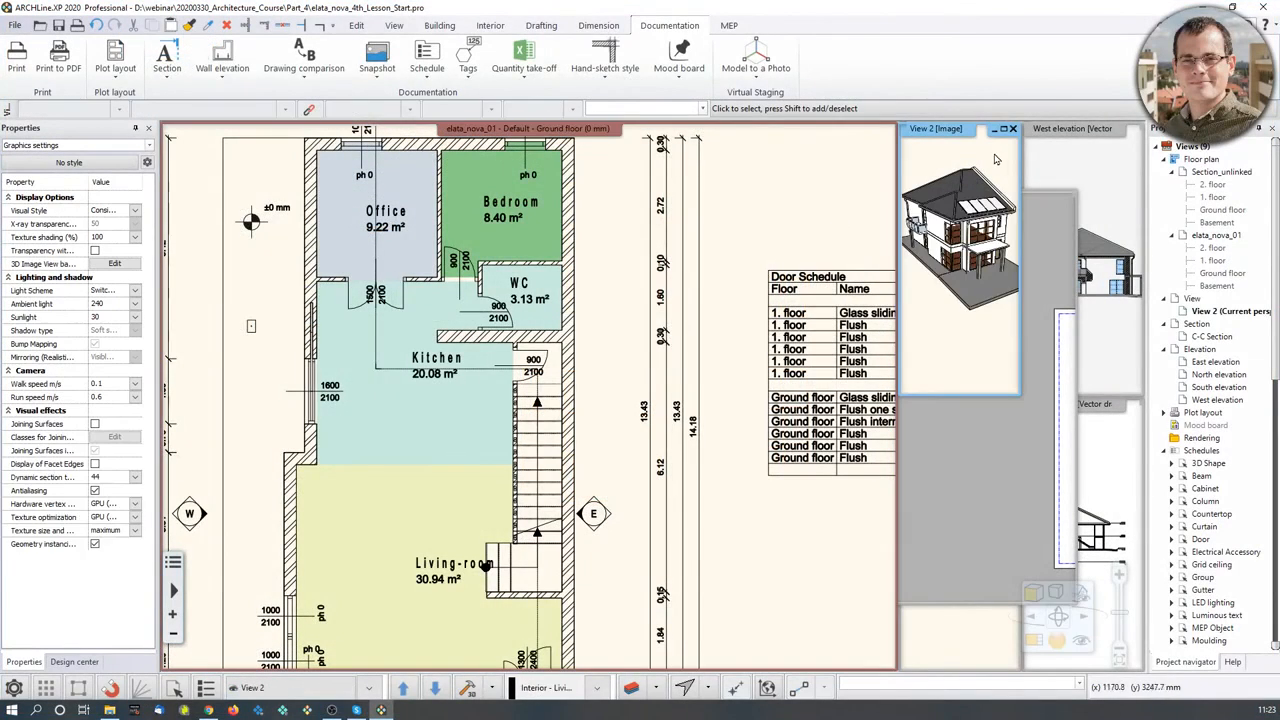
pyautogui.click(1036, 644)
pyautogui.moveTo(514, 406); pyautogui.dragTo(410, 187, button='middle')
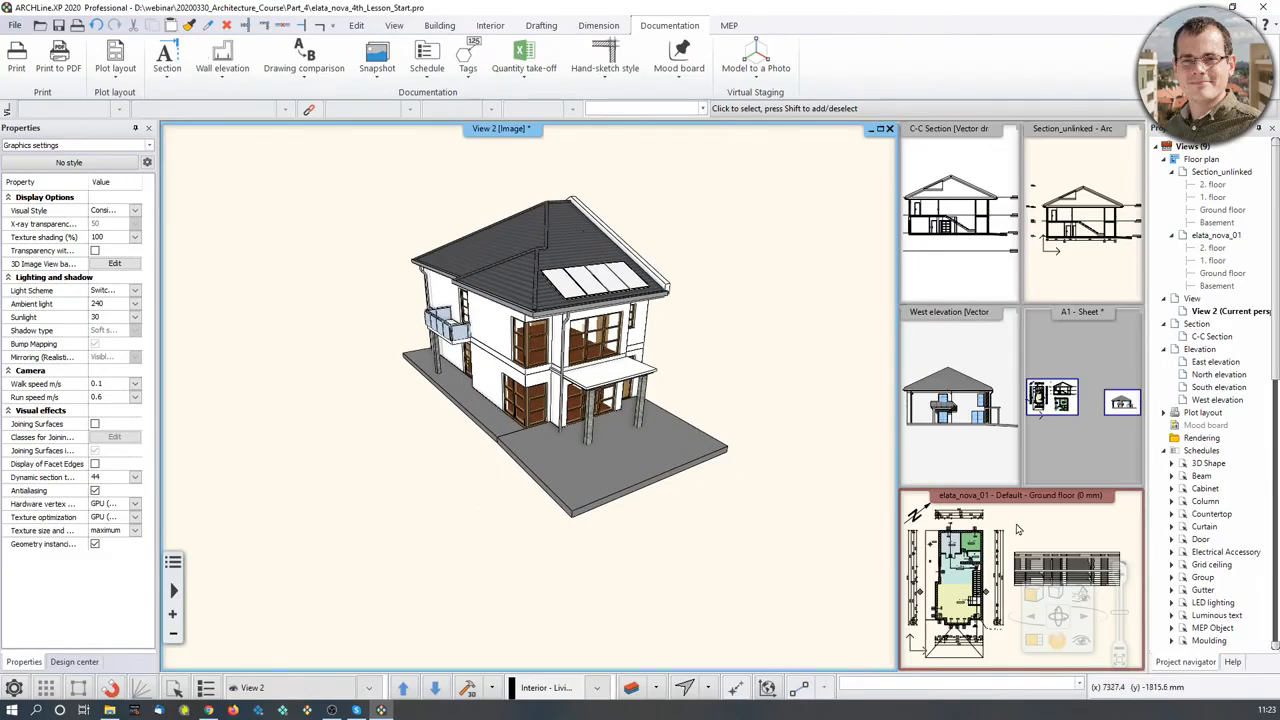
# Step: View the house from the top, orbit back to an angled view and apply a perspective with 1400 mm camera and target heights and 60° angle
pyautogui.click(1076, 597)
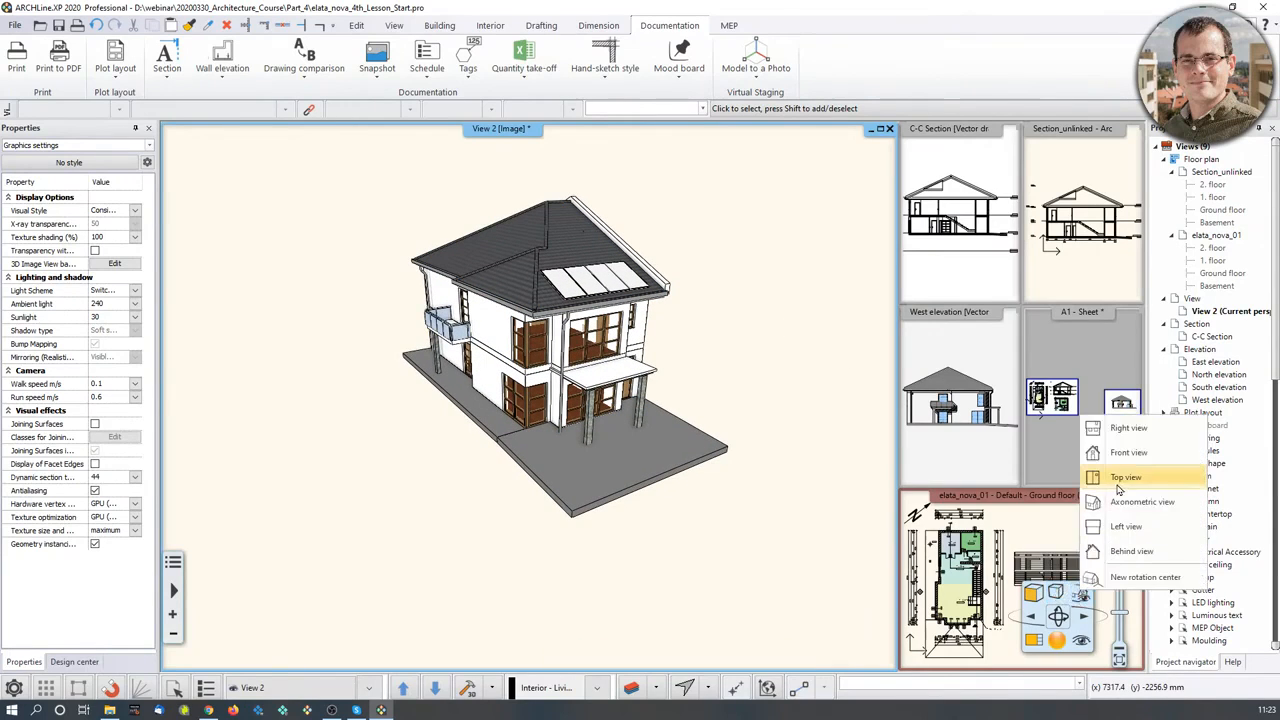
pyautogui.click(1120, 482)
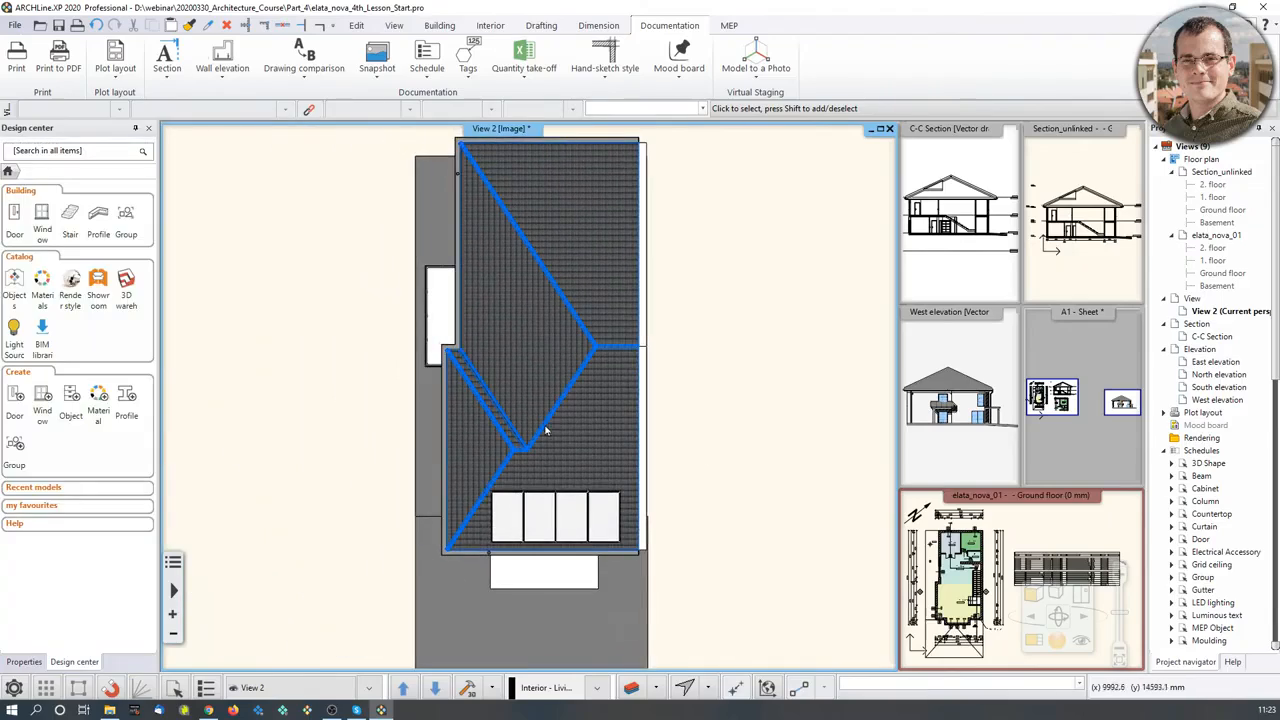
pyautogui.moveTo(546, 428); pyautogui.dragTo(578, 370, button='middle')
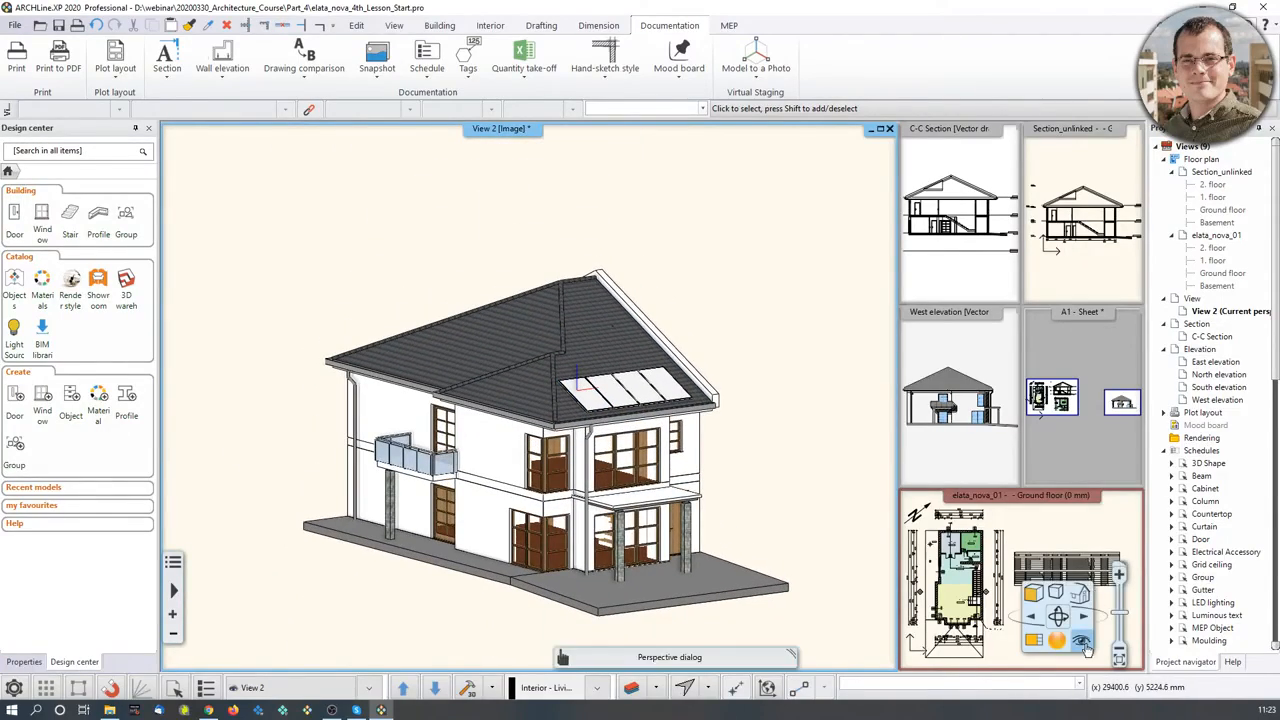
pyautogui.click(1083, 647)
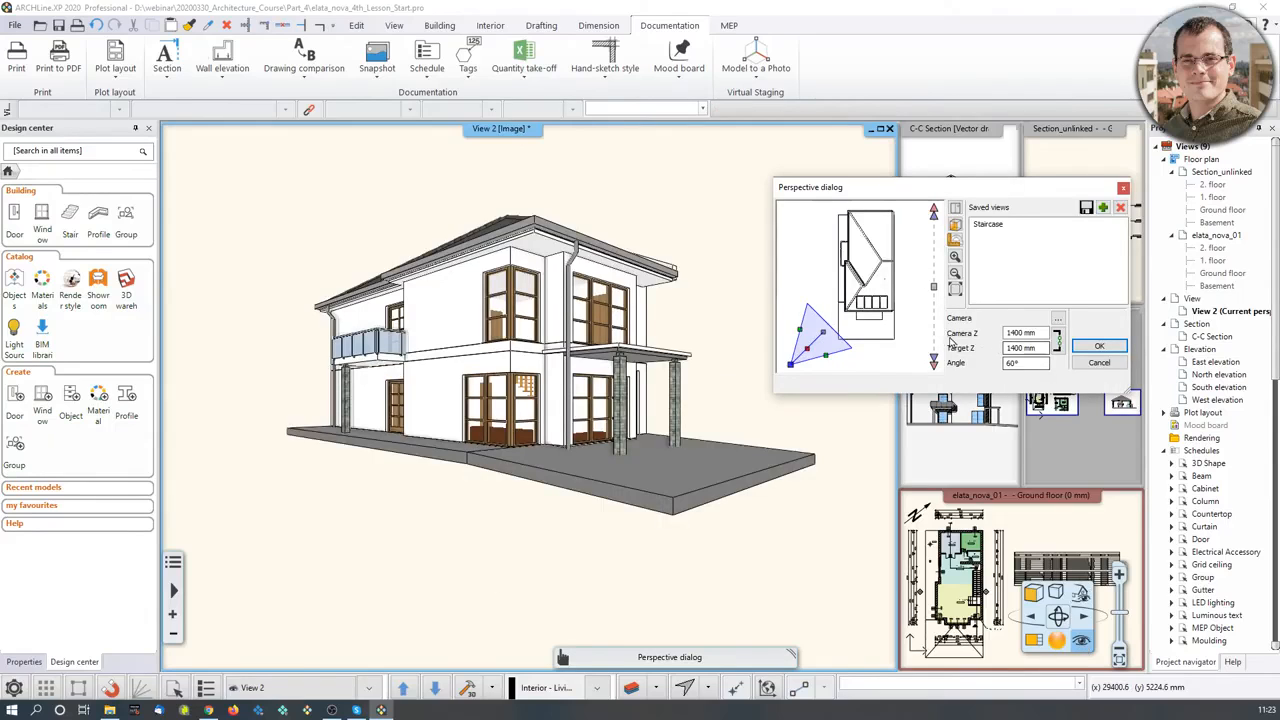
pyautogui.click(1102, 346)
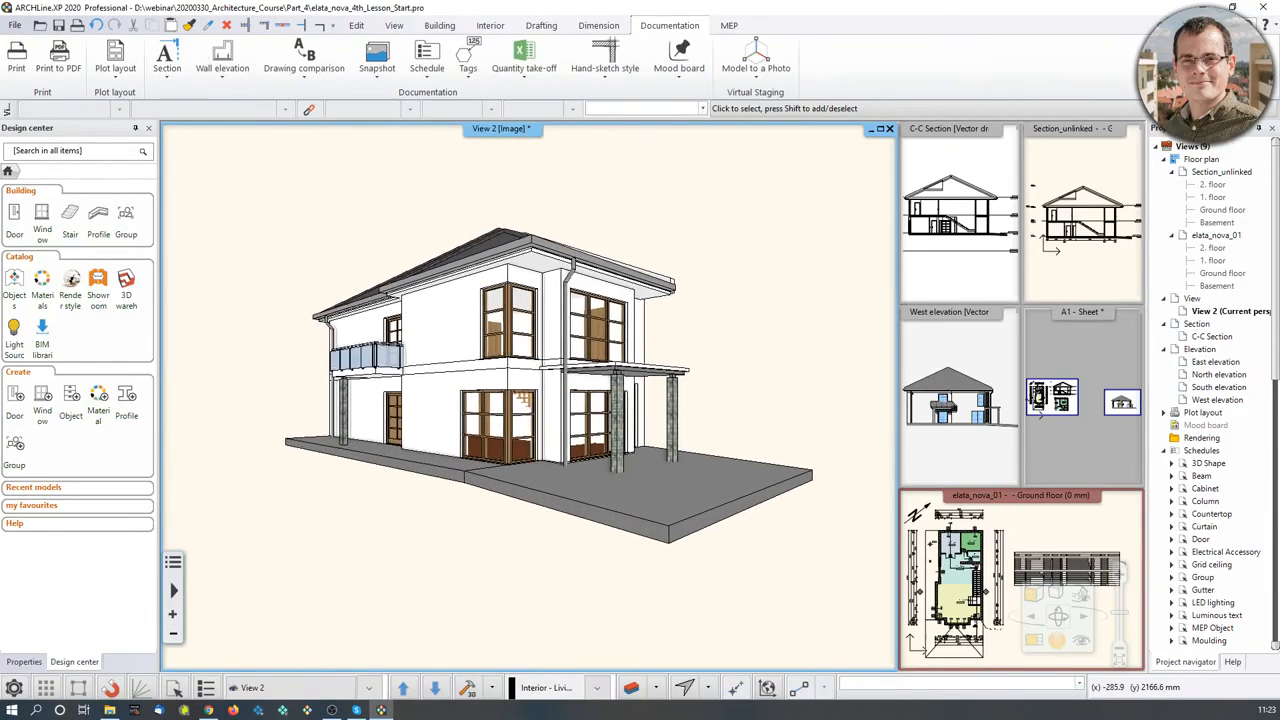
# Step: Maximize View 2 and frame the house from slightly above, facing the corner windows with the balcony and the columned terrace in view
pyautogui.click(883, 137)
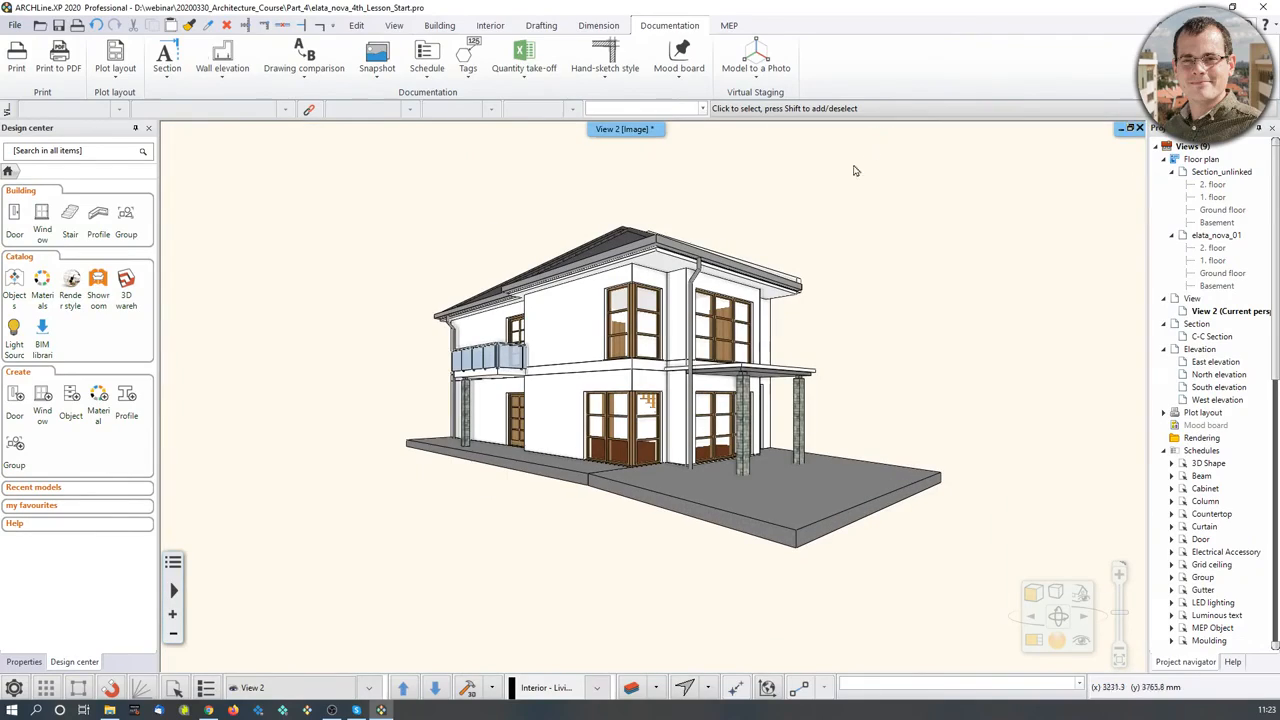
pyautogui.scroll(3, 686, 283)
pyautogui.scroll(4, 686, 283)
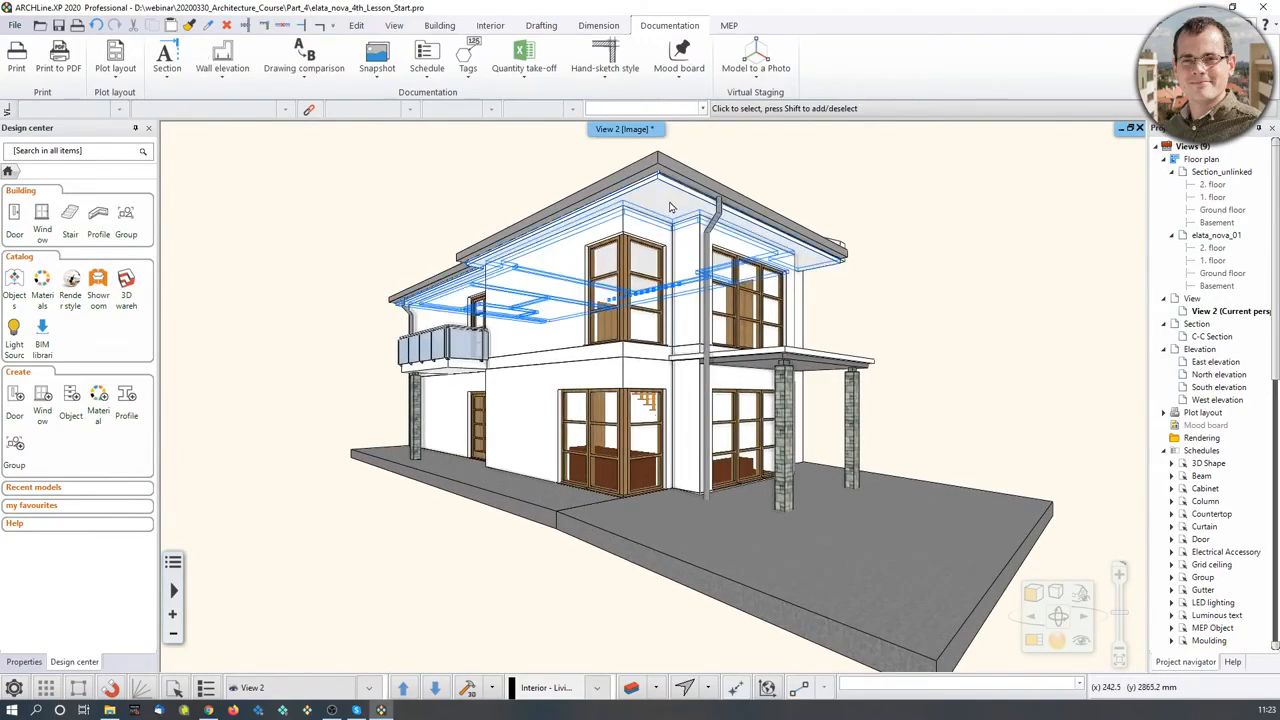
pyautogui.moveTo(687, 315); pyautogui.dragTo(746, 543, button='right')
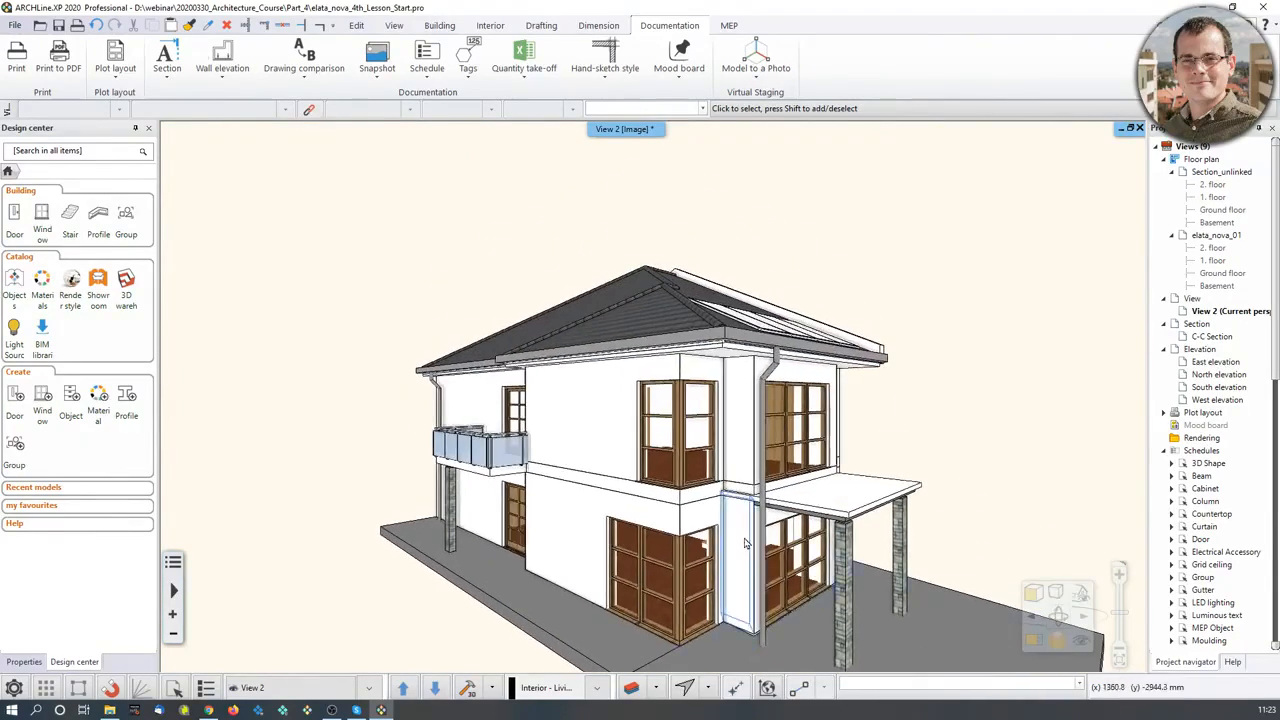
pyautogui.moveTo(746, 543); pyautogui.dragTo(765, 400, button='middle')
pyautogui.moveTo(765, 260); pyautogui.dragTo(715, 350, button='right')
pyautogui.moveTo(690, 228)
pyautogui.mouseDown(button='right')
pyautogui.moveTo(740, 264)
pyautogui.moveTo(771, 238)
pyautogui.moveTo(681, 245)
pyautogui.mouseUp(button='right')
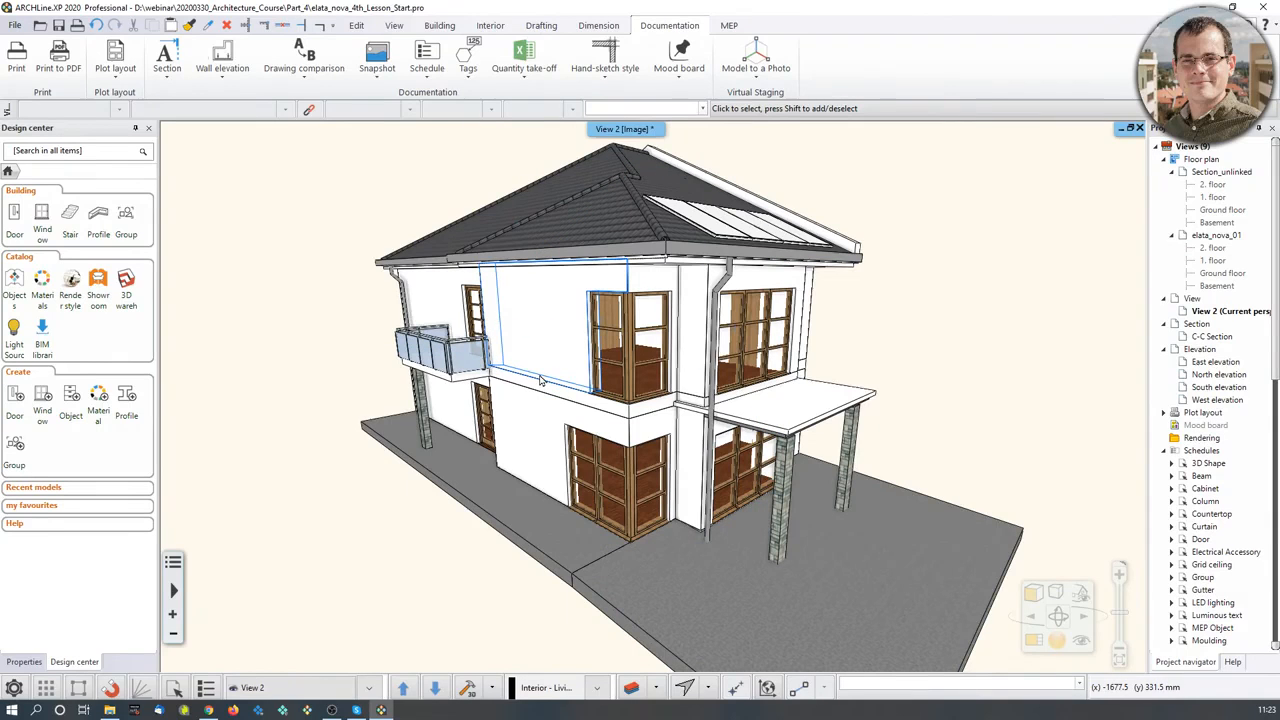
# Step: Start a PDF print of the perspective view with Webinar_print_3d as the output file in the Part_4 folder
pyautogui.click(59, 64)
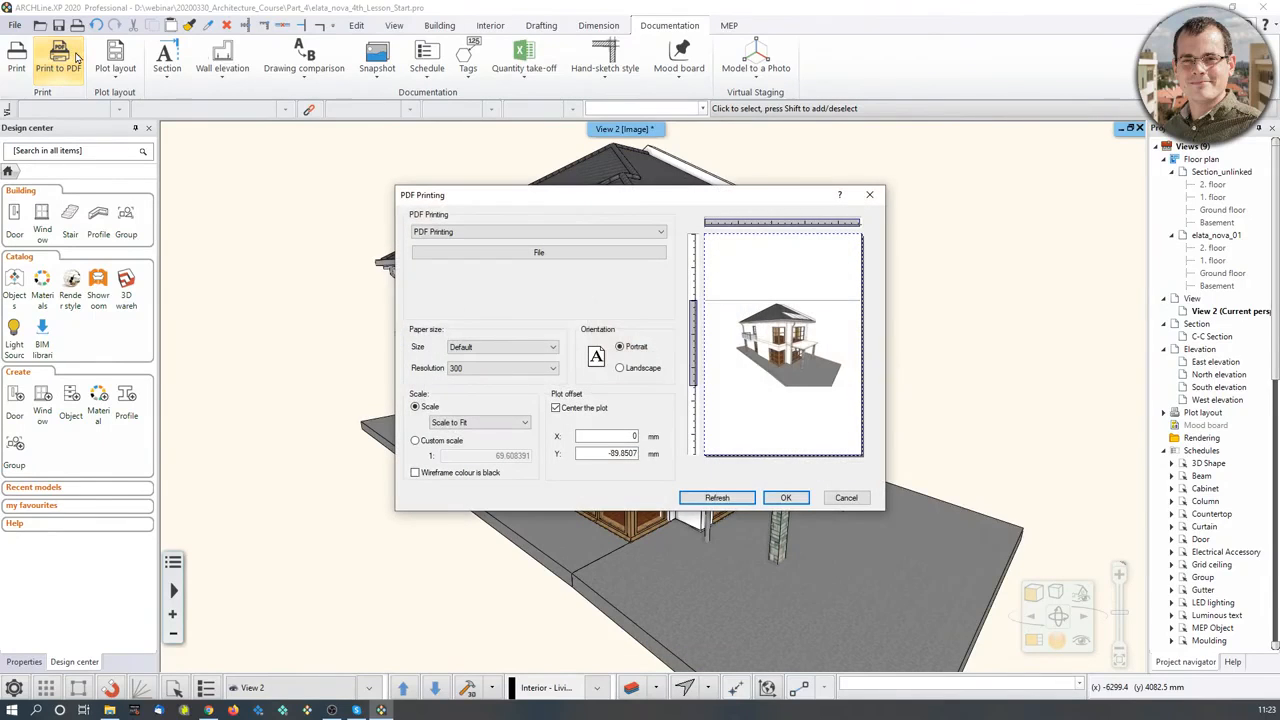
pyautogui.click(552, 252)
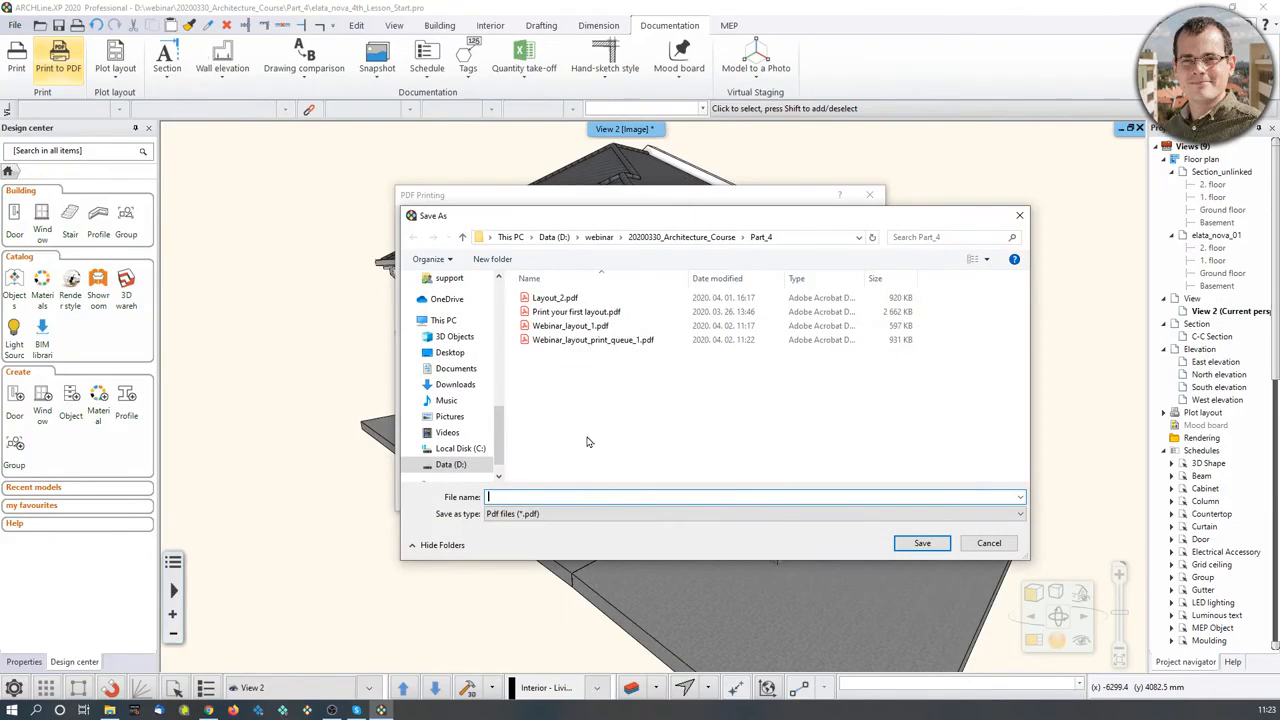
pyautogui.write('Webinar_print_3d')
pyautogui.click(940, 546)
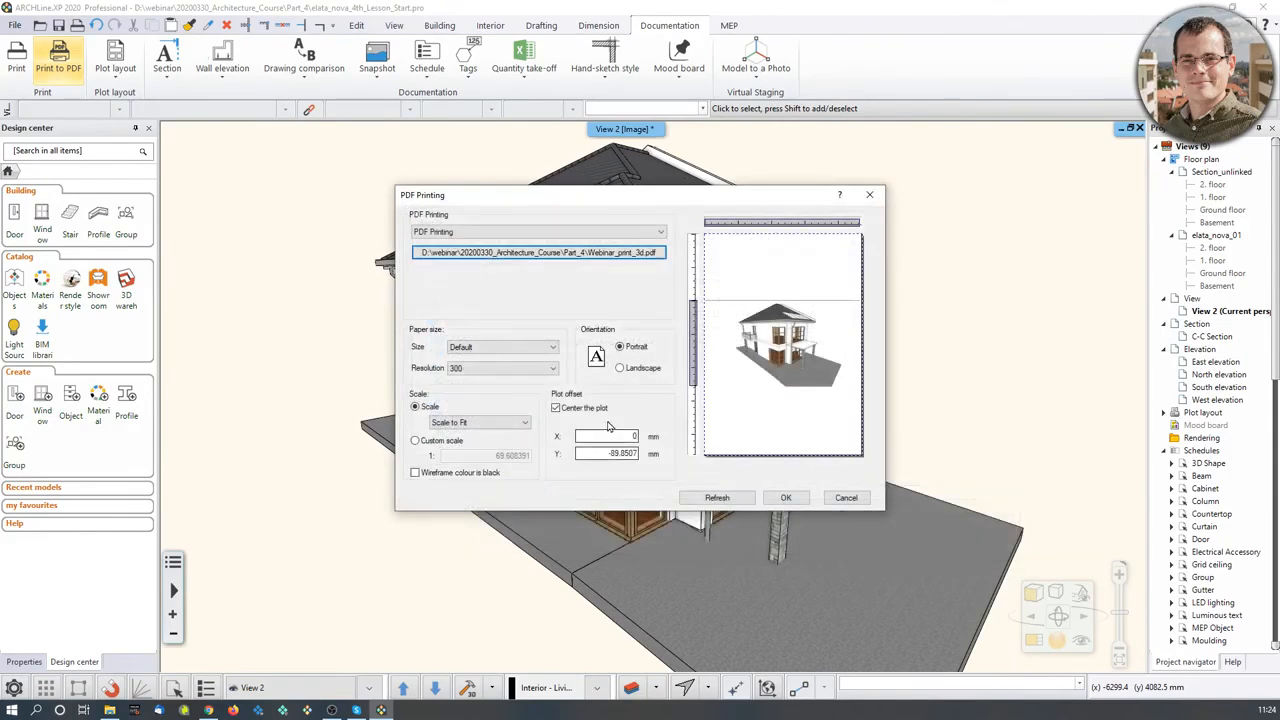
# Step: Set the PDF to ISO A4 landscape with Scale to Fit and the plot centered, and print it
pyautogui.click(549, 347)
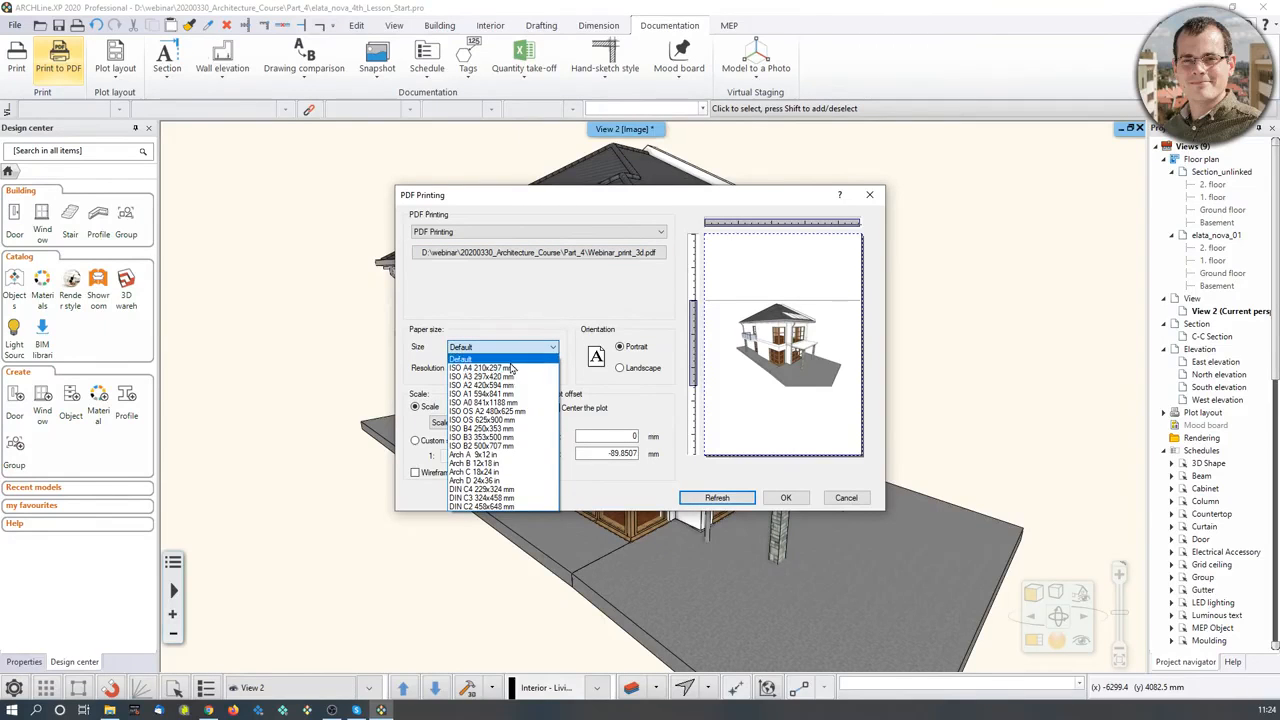
pyautogui.click(512, 368)
pyautogui.click(620, 367)
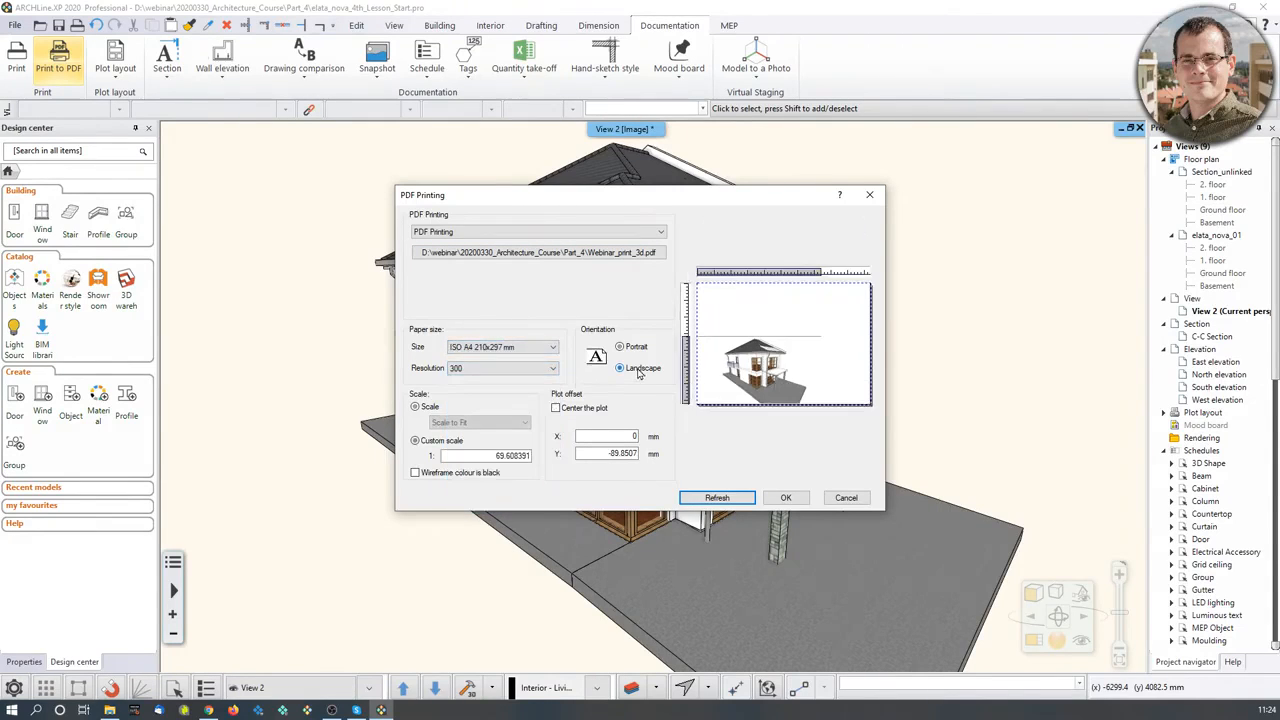
pyautogui.click(460, 442)
pyautogui.click(416, 407)
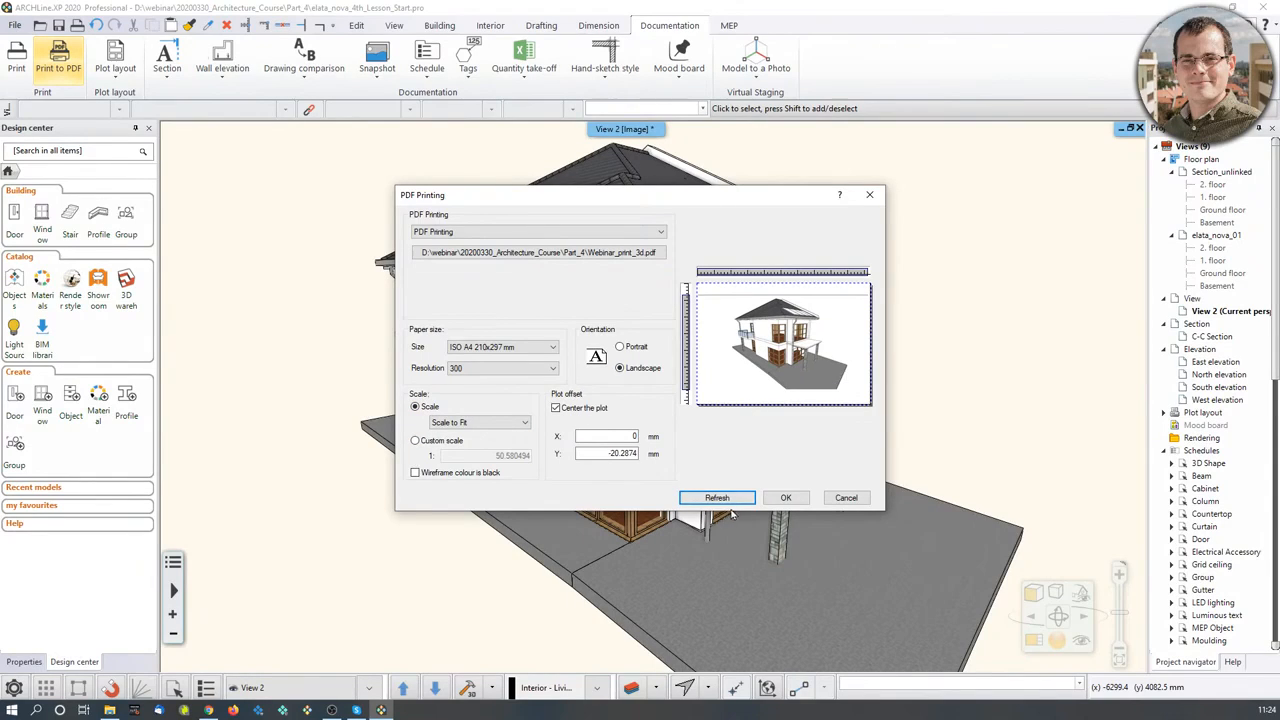
pyautogui.click(787, 498)
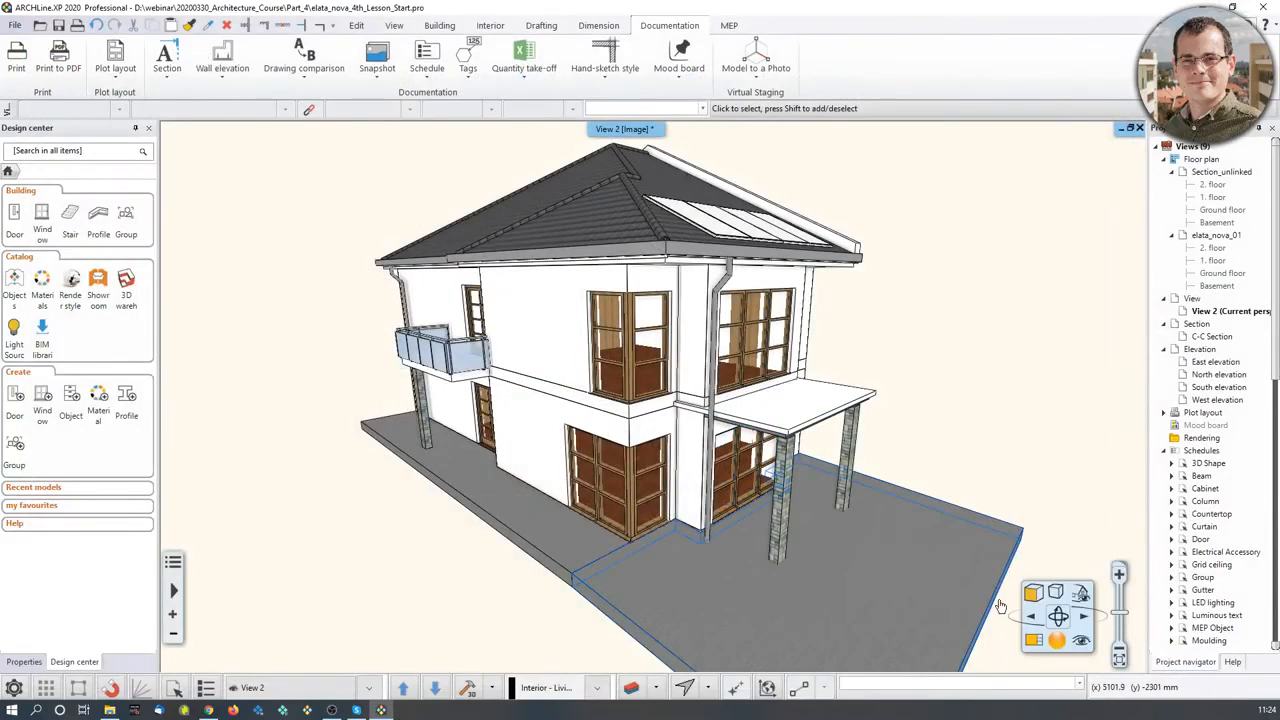
# Step: Tile the open windows and preview the house in the Hidden line removal and Wireframe visual styles
pyautogui.click(1033, 640)
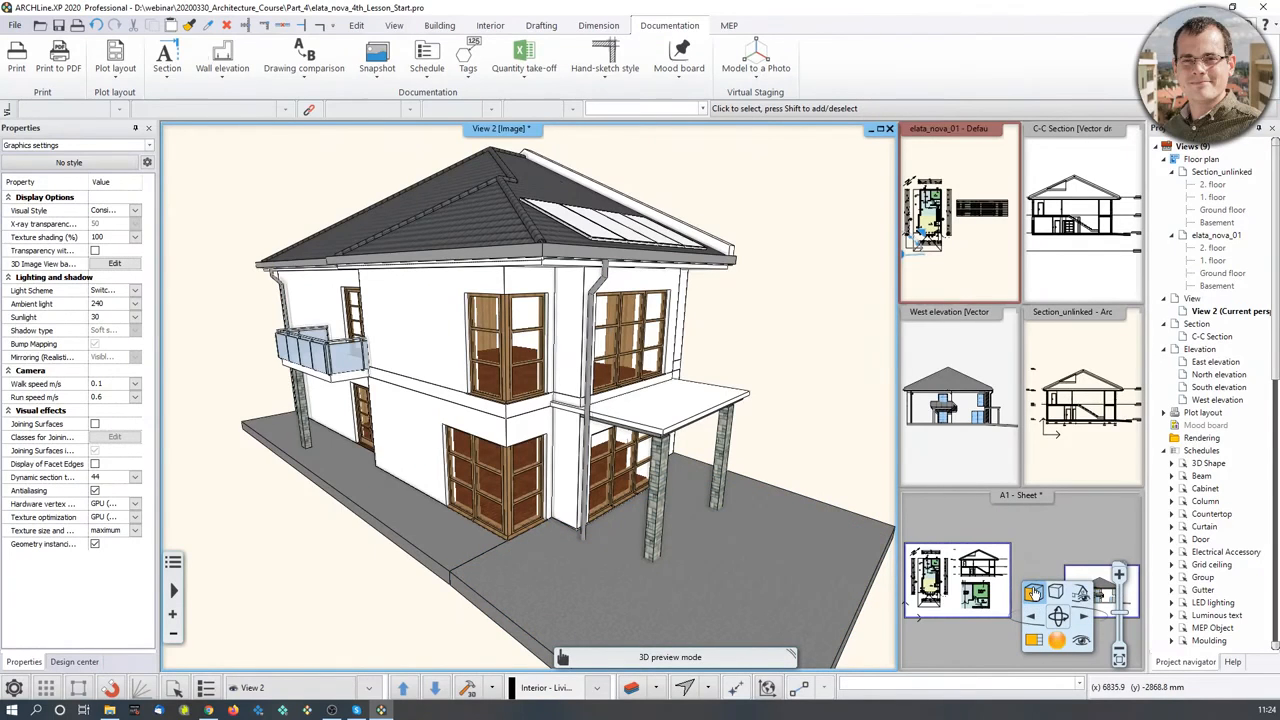
pyautogui.click(1033, 592)
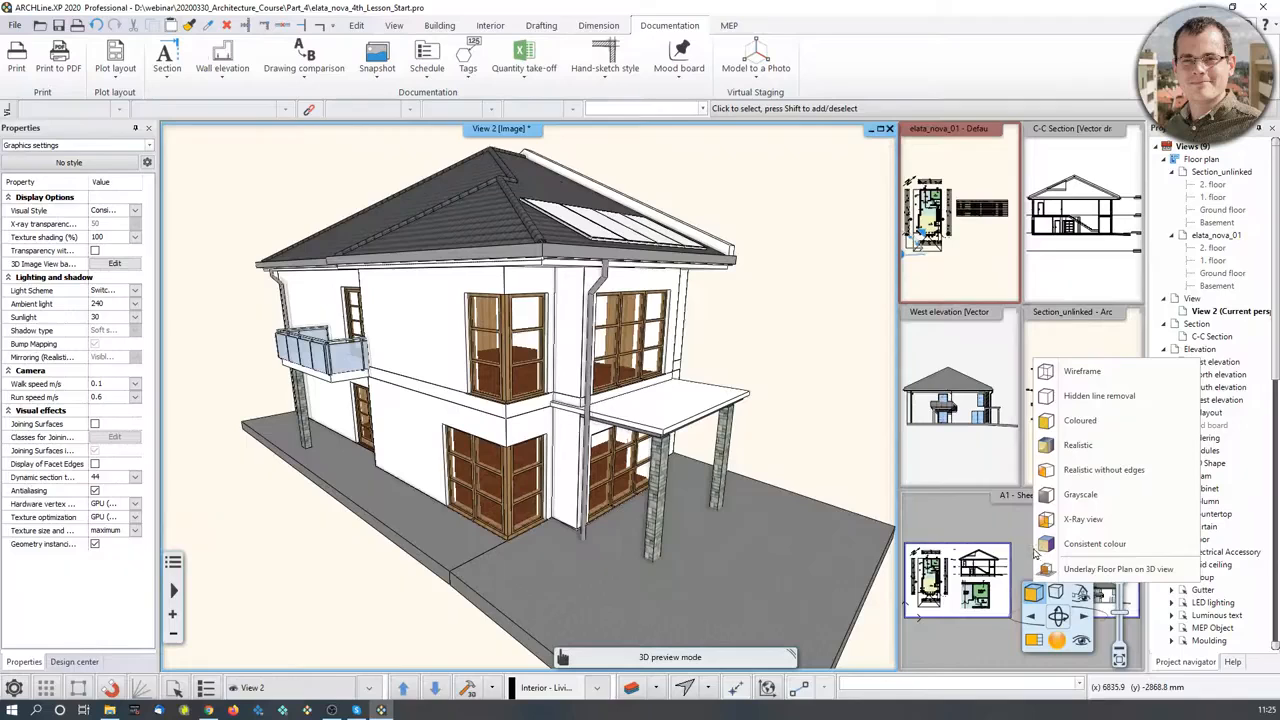
pyautogui.click(1068, 400)
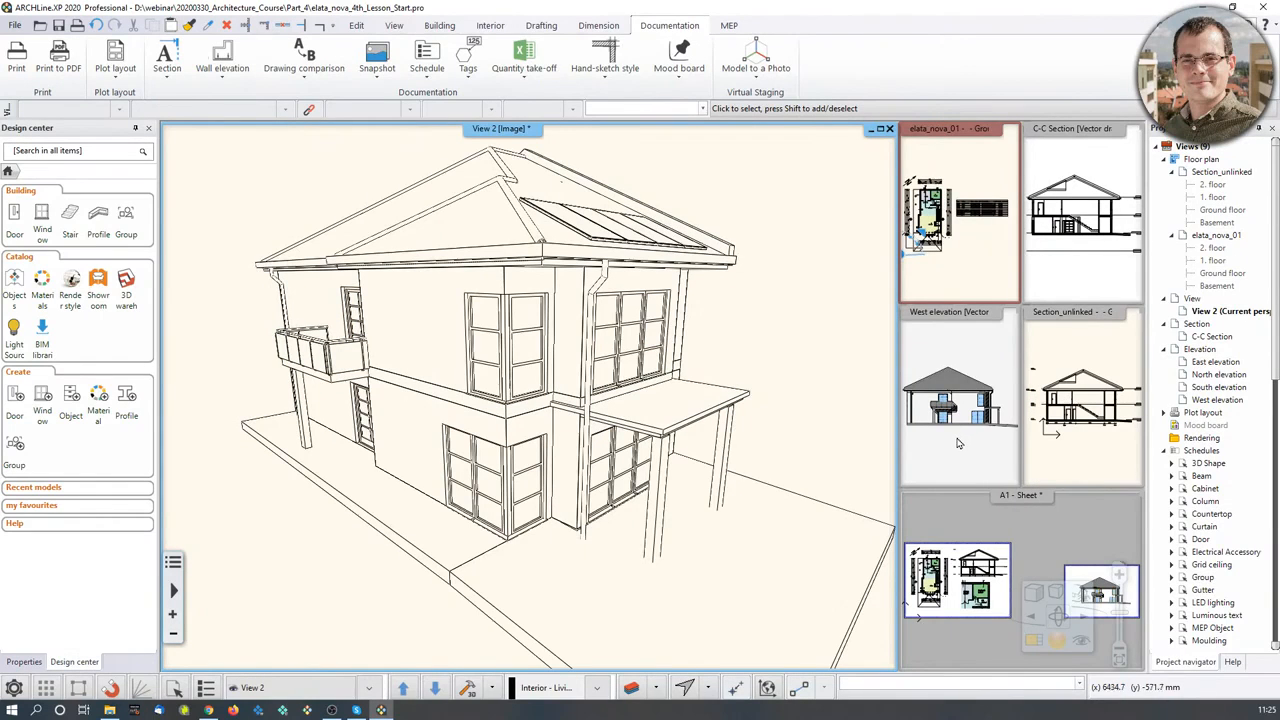
pyautogui.click(1033, 591)
pyautogui.click(1082, 384)
# Step: Preview the house in X-ray view and return it to the Consistent colour visual style
pyautogui.click(1031, 596)
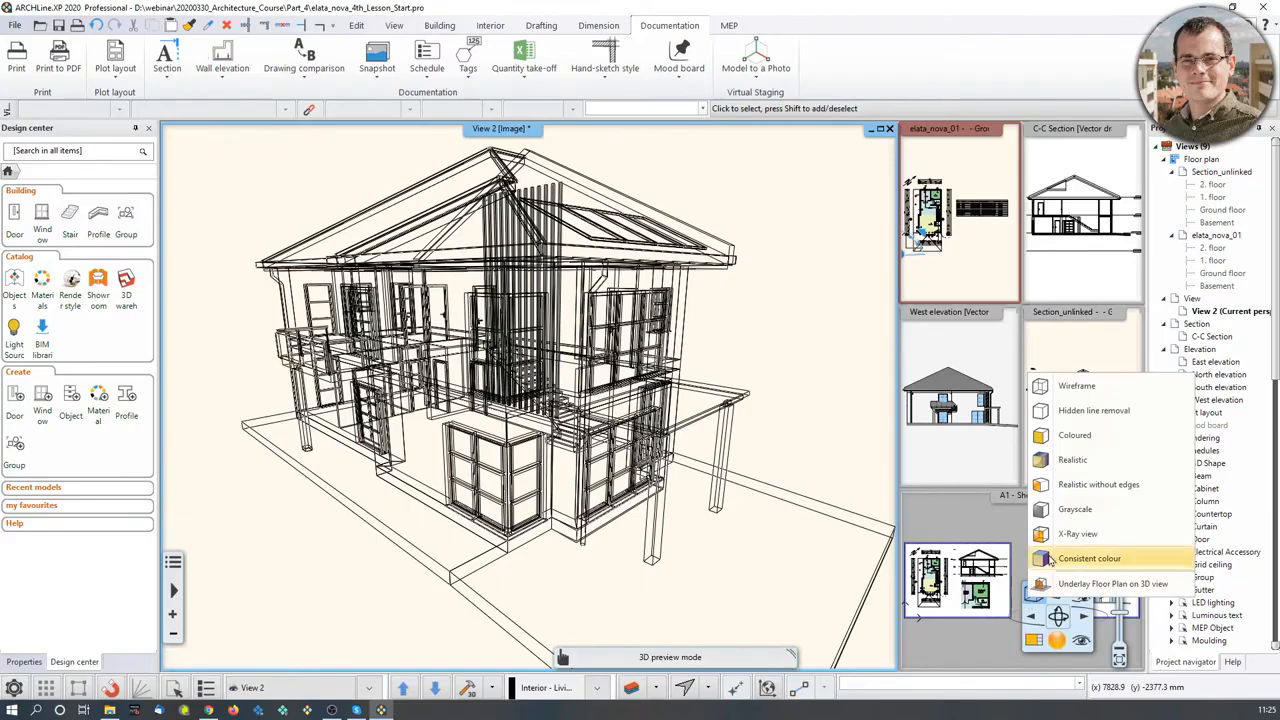
pyautogui.click(1075, 533)
pyautogui.scroll(5, 532, 380)
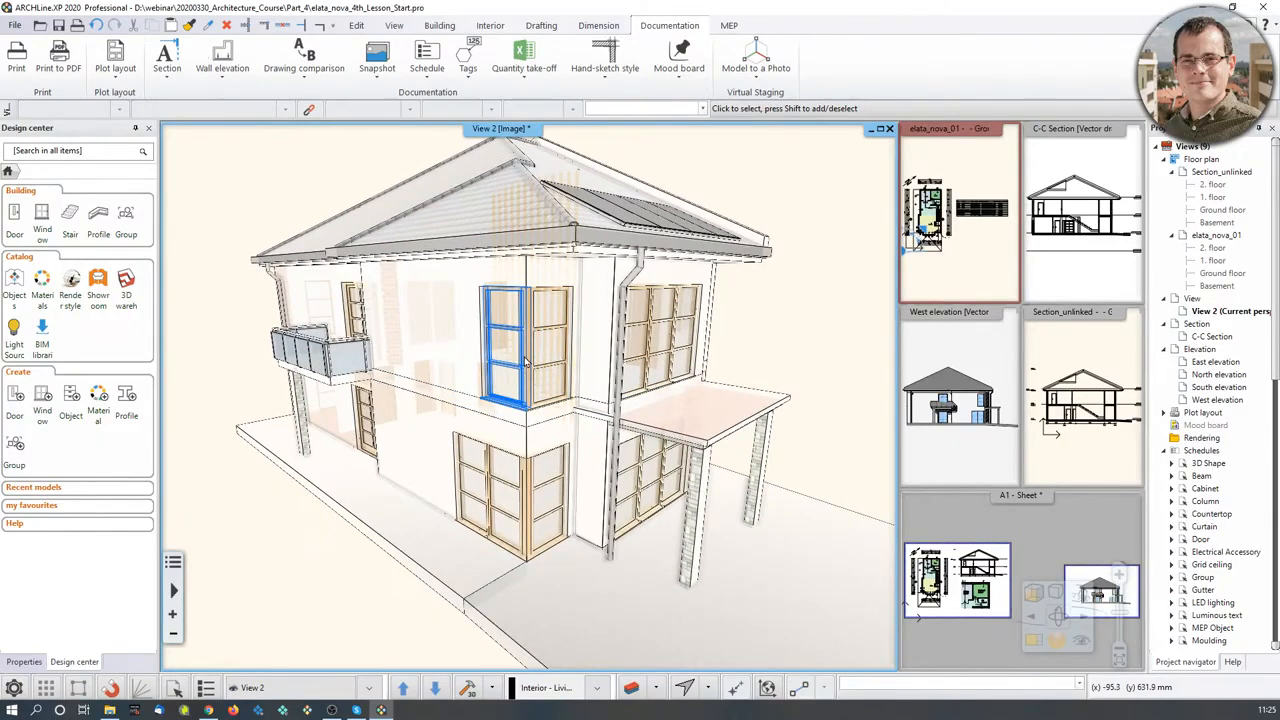
pyautogui.click(1034, 595)
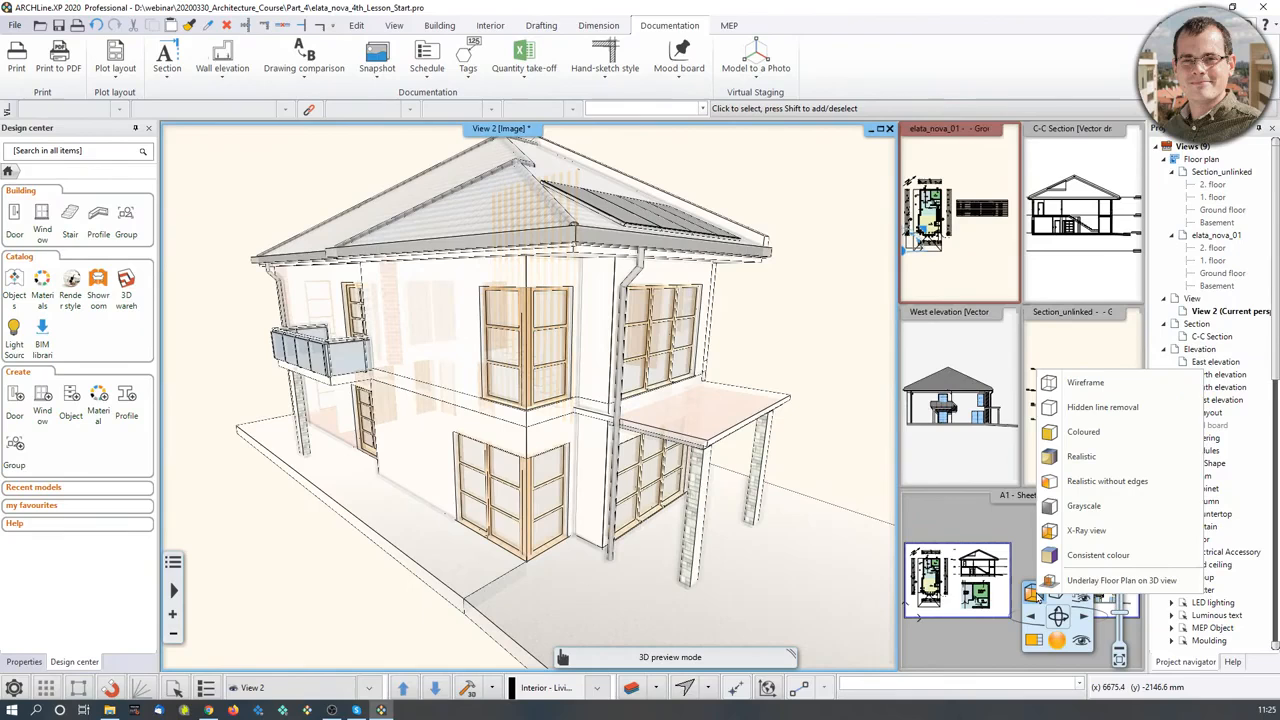
pyautogui.click(1098, 556)
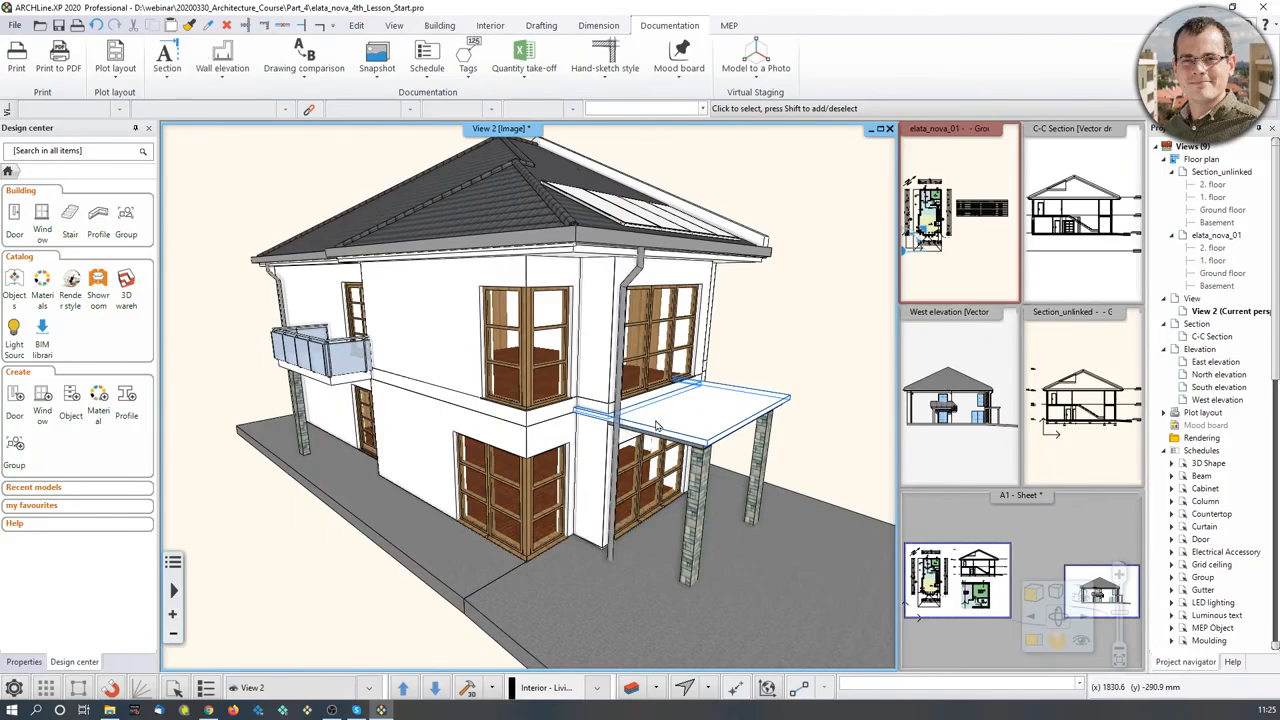
# Step: Review the Graphics options for workspace colours, lights and shadows, camera and visual effects, and close the options
pyautogui.click(14, 688)
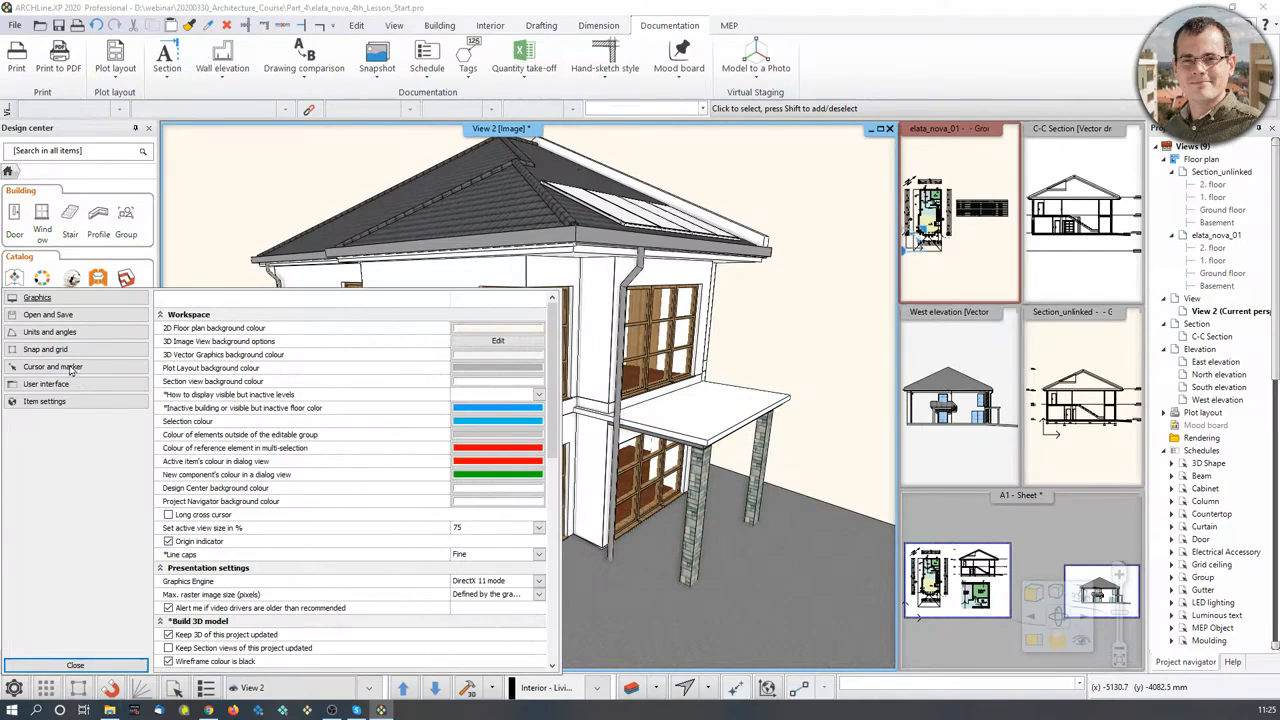
pyautogui.scroll(-5, 402, 518)
pyautogui.scroll(-8, 402, 518)
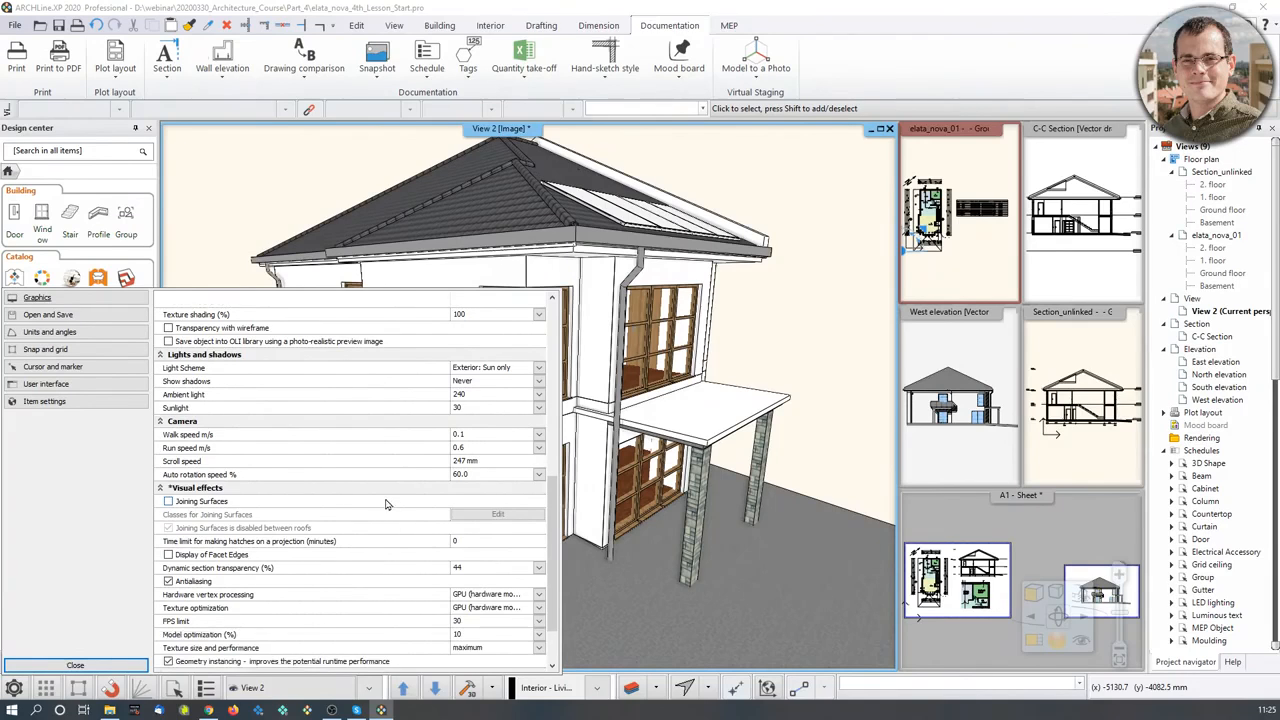
pyautogui.scroll(-1, 385, 506)
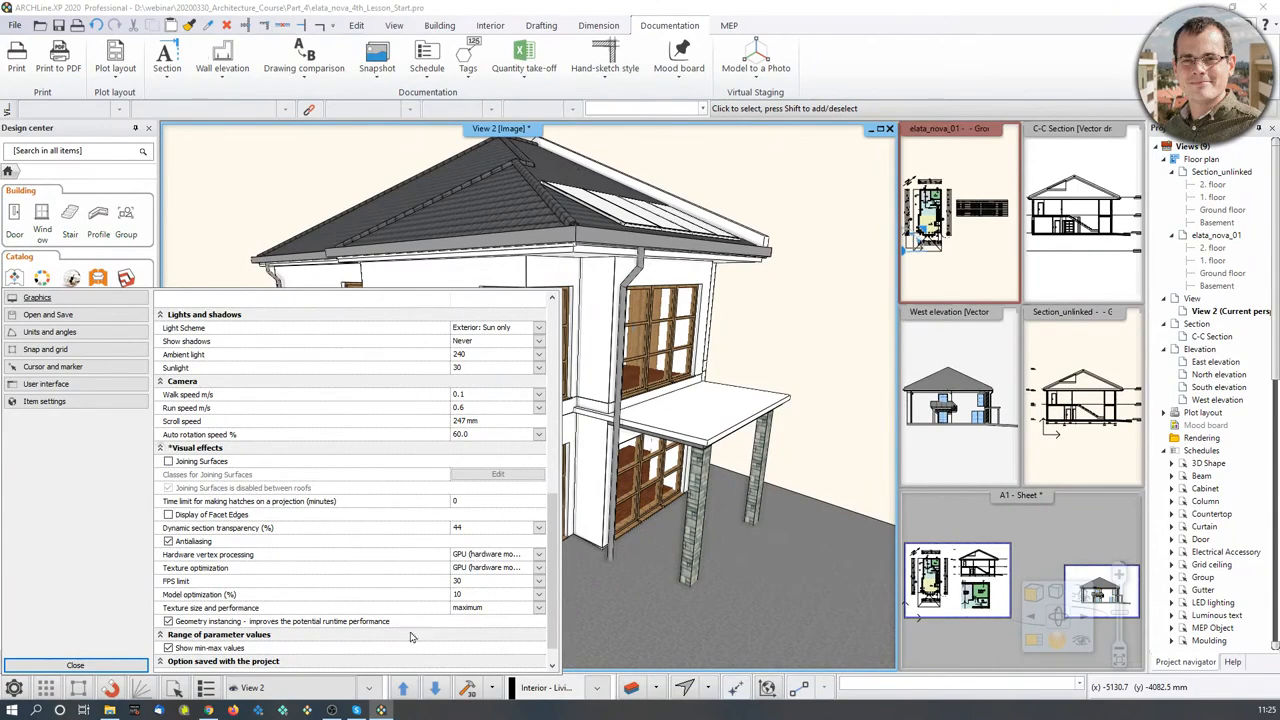
pyautogui.click(75, 665)
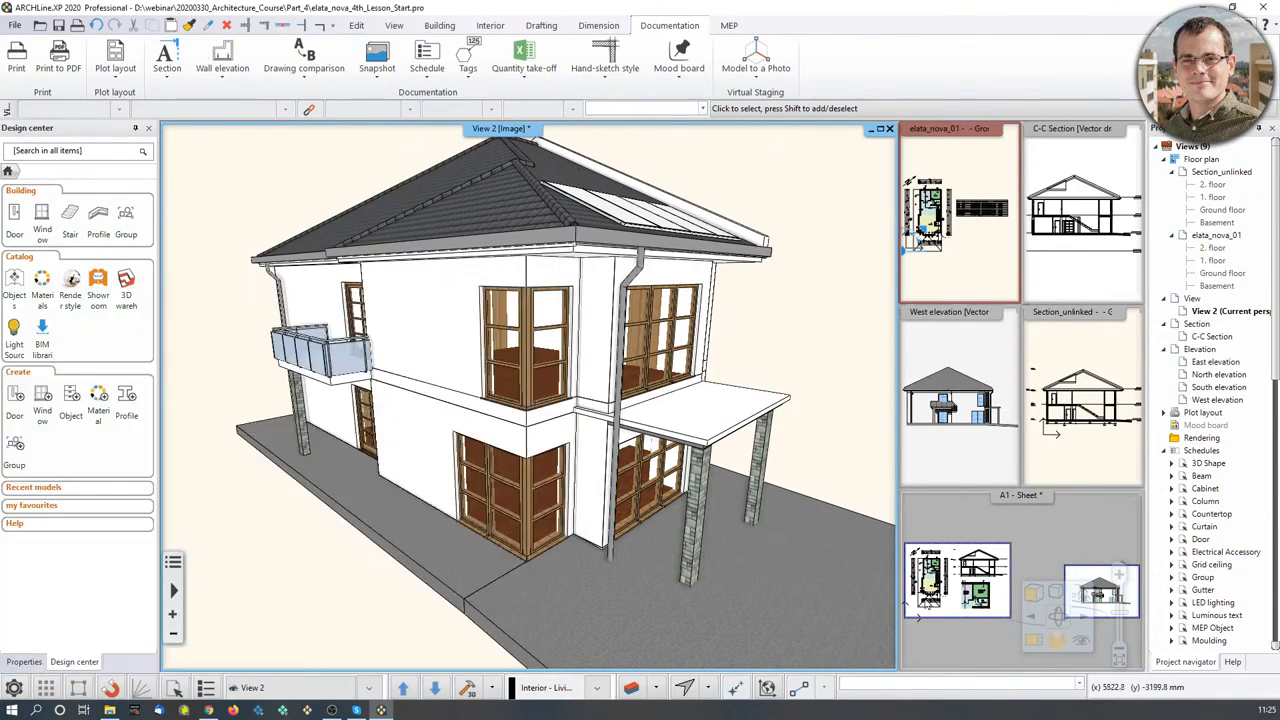
# Step: Make the A1 Sheet layout the main tiled window and inspect its floor plan, section and room detail
pyautogui.click(1034, 640)
pyautogui.scroll(3, 317, 469)
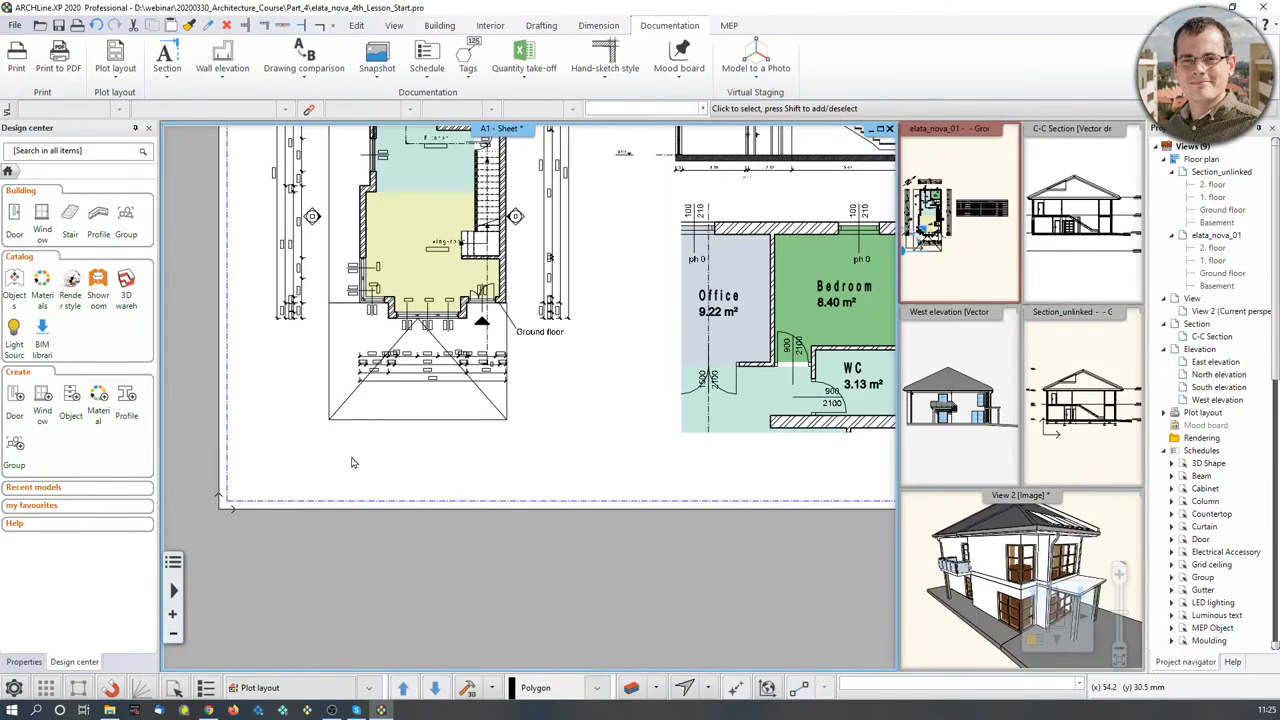
pyautogui.moveTo(570, 402); pyautogui.dragTo(491, 497, button='middle')
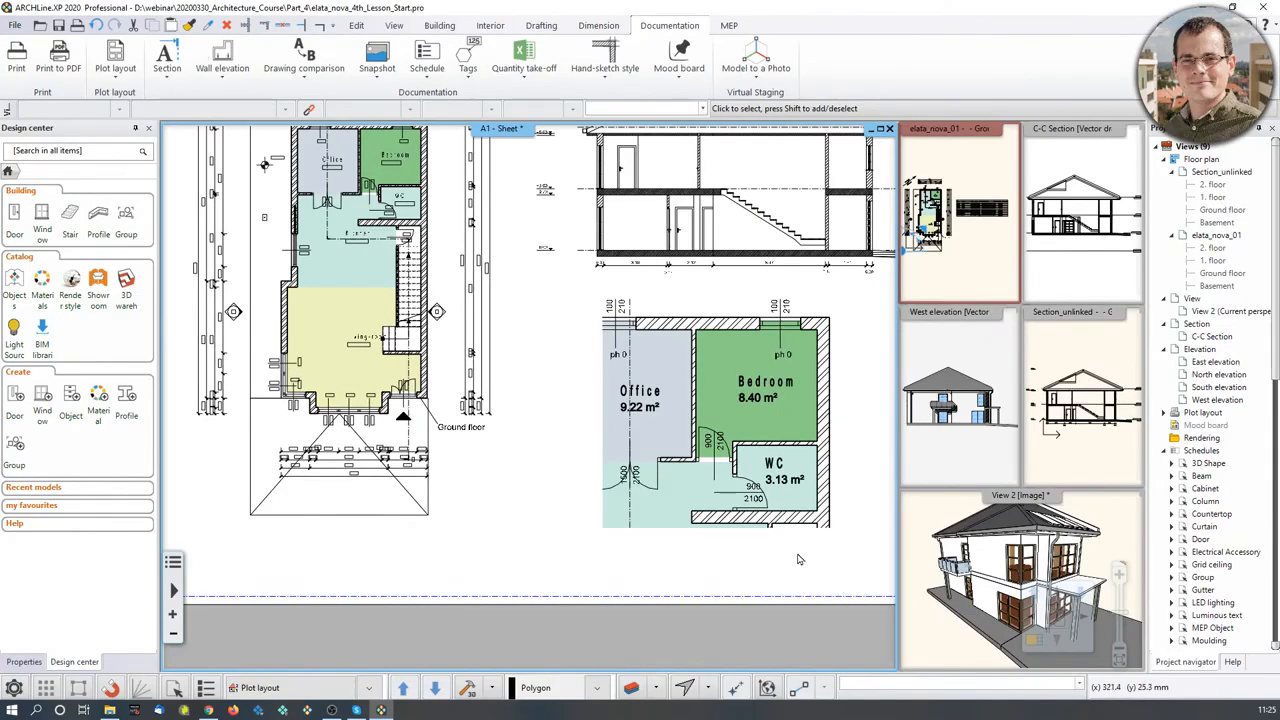
pyautogui.scroll(-3, 790, 562)
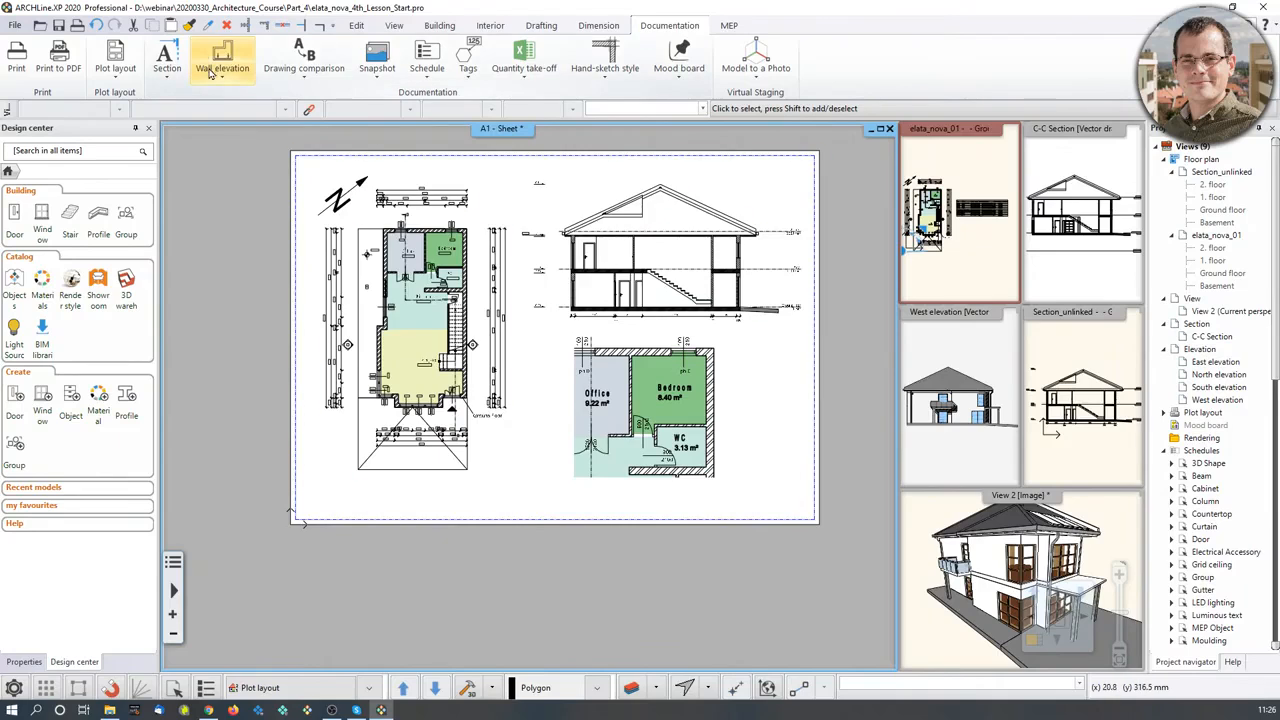
# Step: Review the paper size, orientation and plot stamp settings in the plot layout's Page setup manager and close it
pyautogui.click(115, 62)
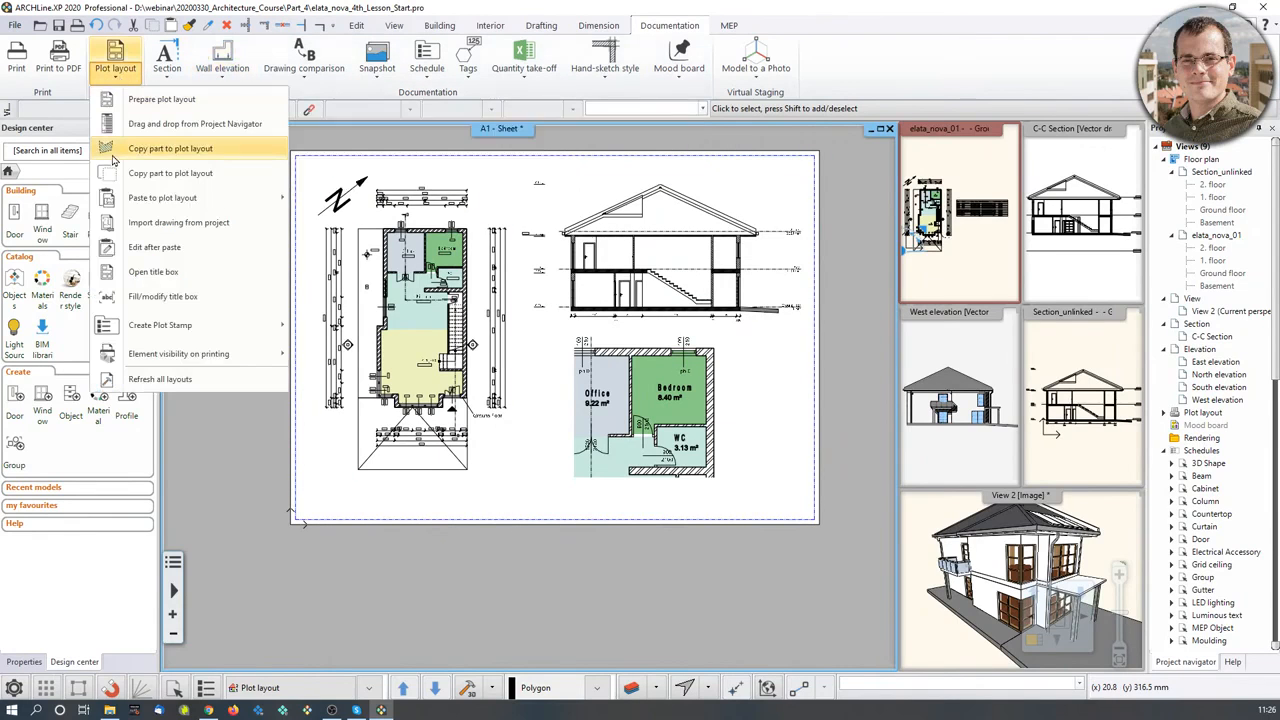
pyautogui.click(142, 104)
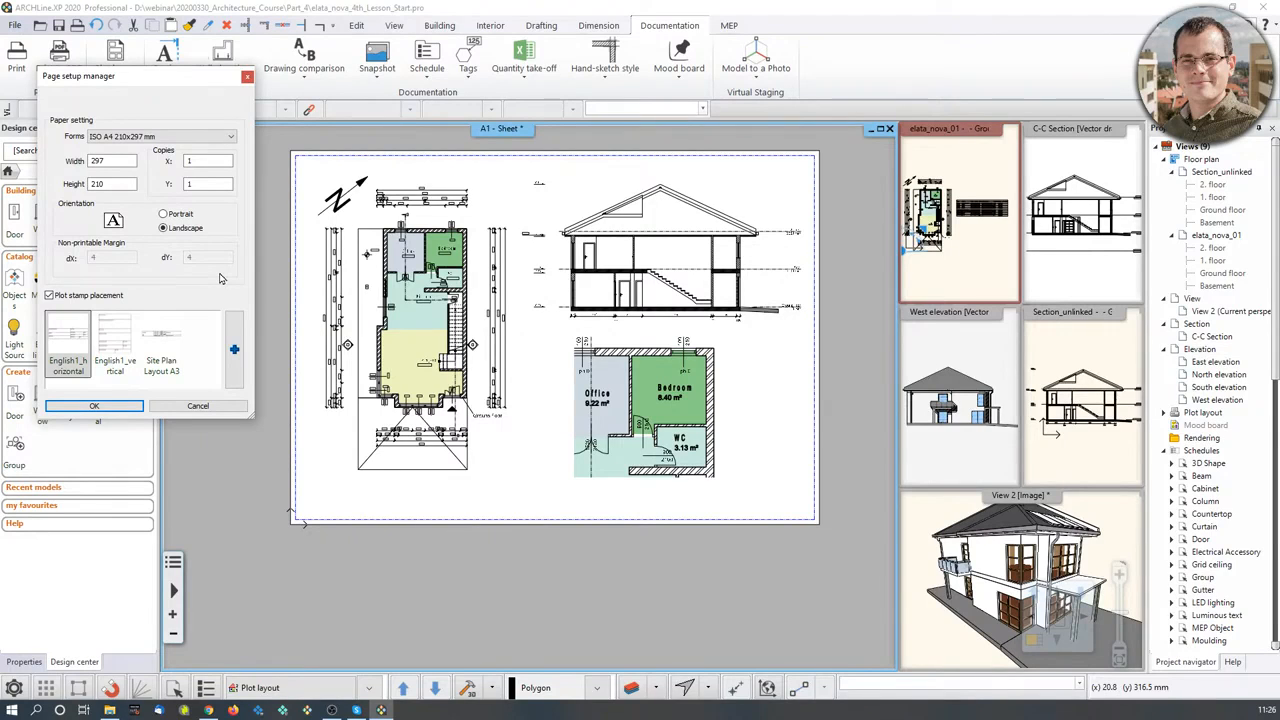
pyautogui.click(403, 561)
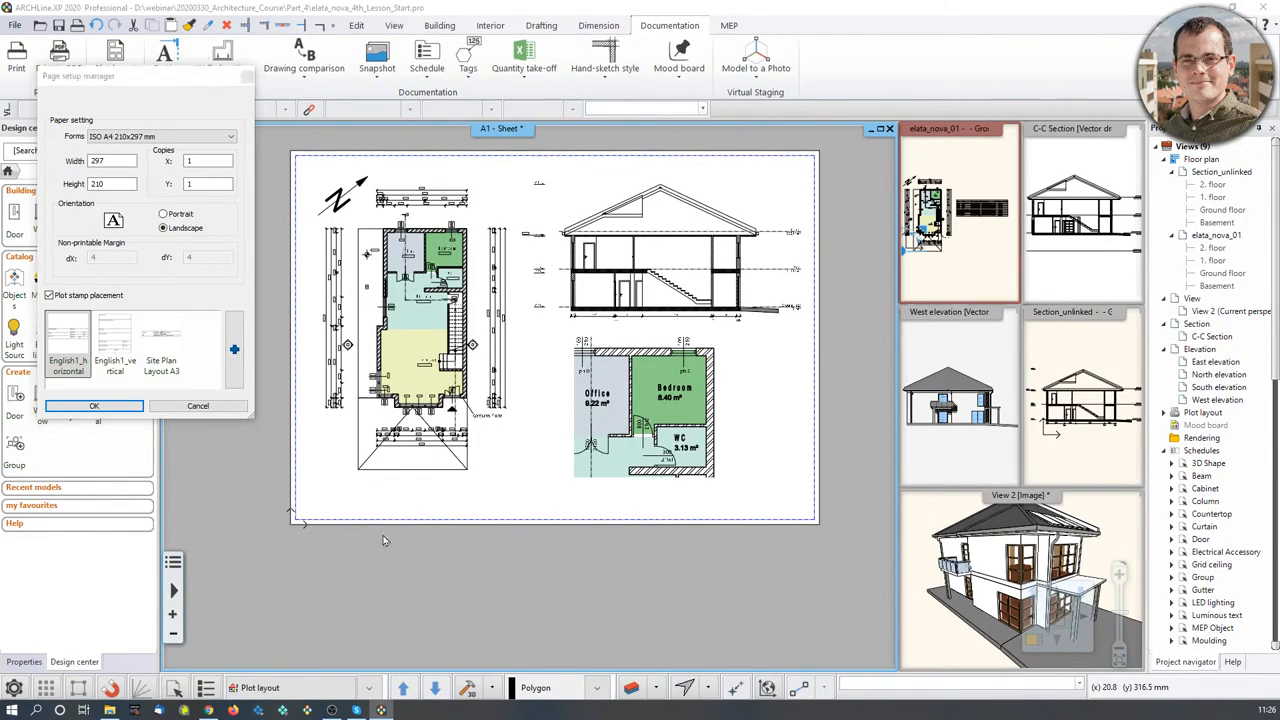
pyautogui.click(247, 78)
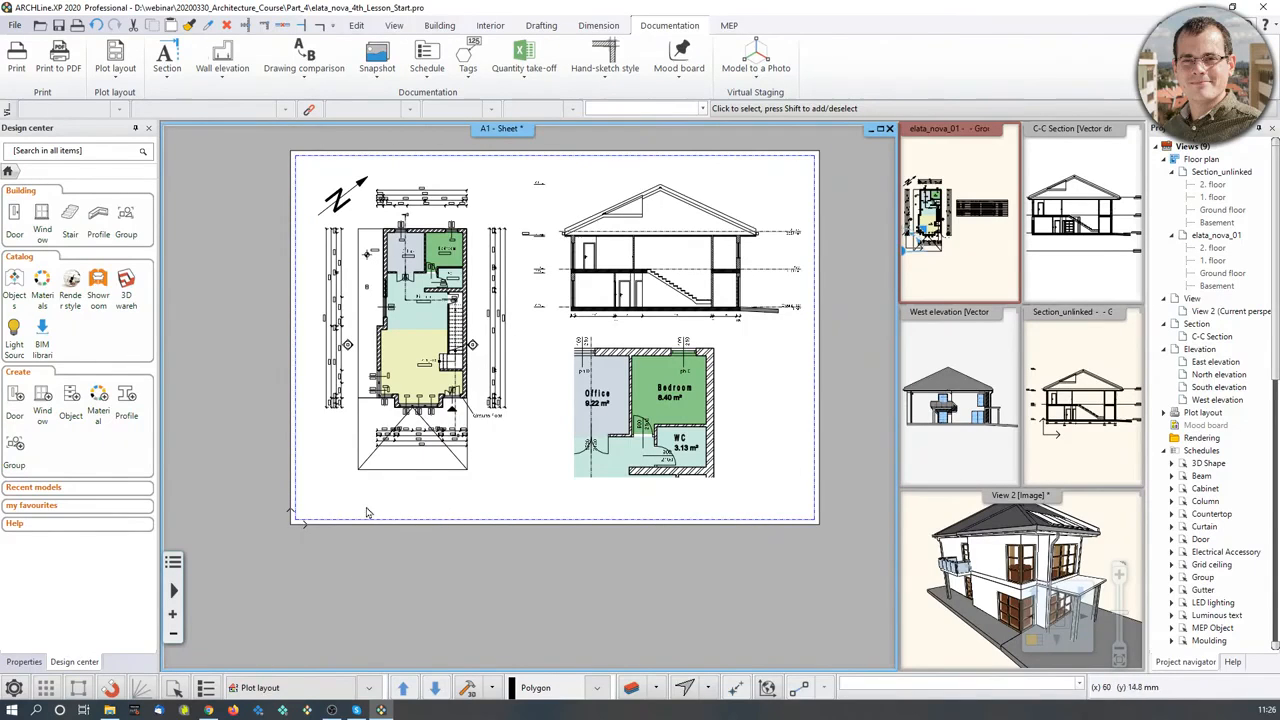
pyautogui.scroll(3, 428, 508)
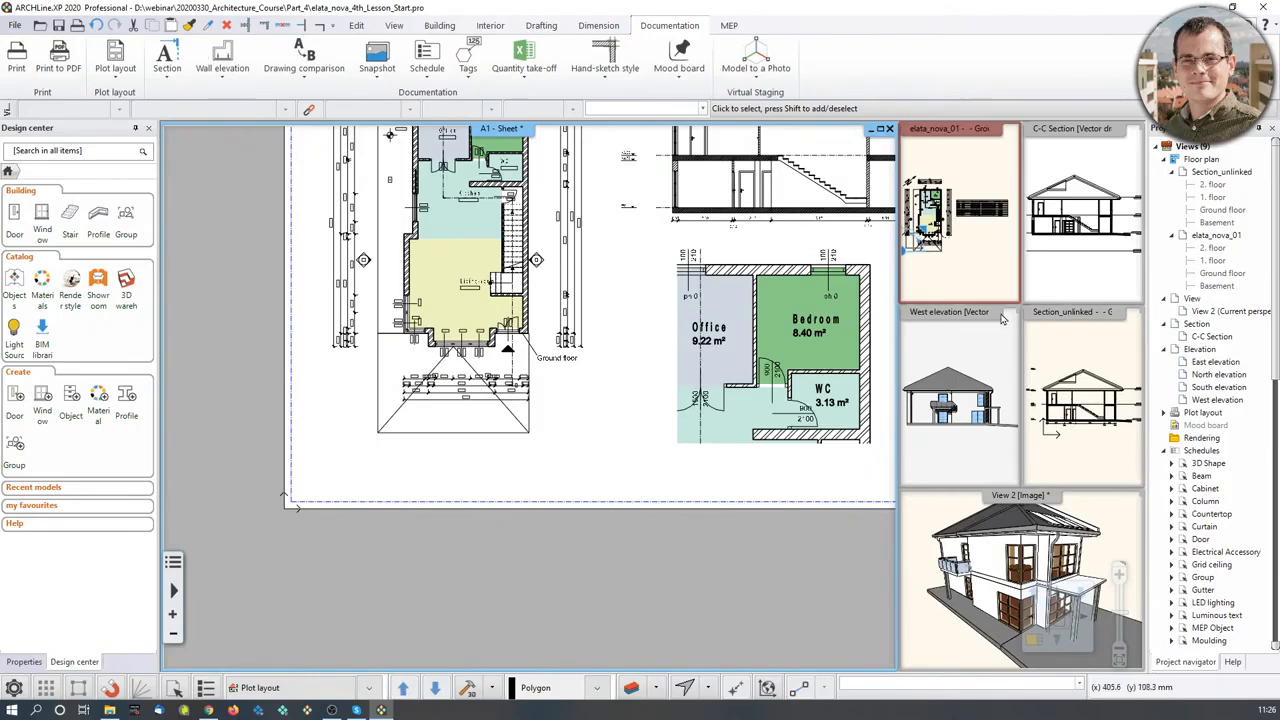
# Step: Make the elata_nova_01 ground floor plan the main tiled window
pyautogui.click(972, 279)
pyautogui.scroll(4, 972, 279)
pyautogui.moveTo(956, 236); pyautogui.dragTo(1008, 274, button='middle')
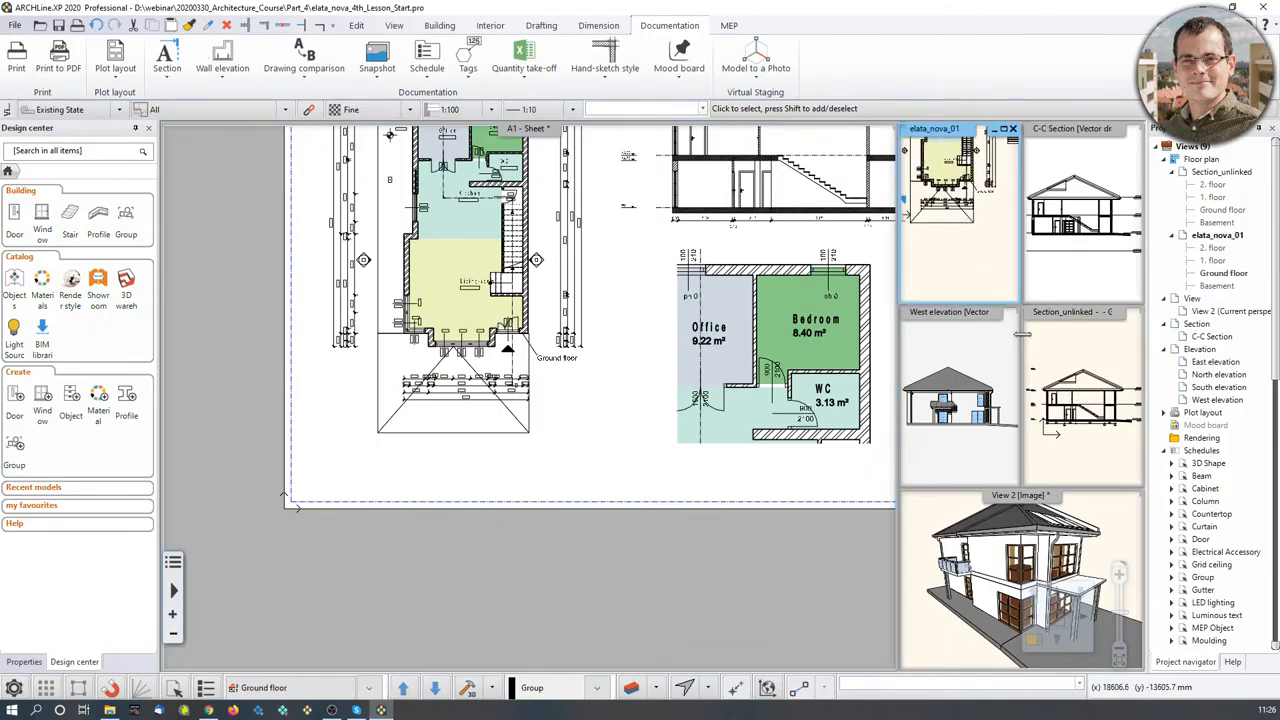
pyautogui.click(1036, 641)
pyautogui.moveTo(427, 532); pyautogui.dragTo(525, 477, button='middle')
pyautogui.scroll(3, 548, 530)
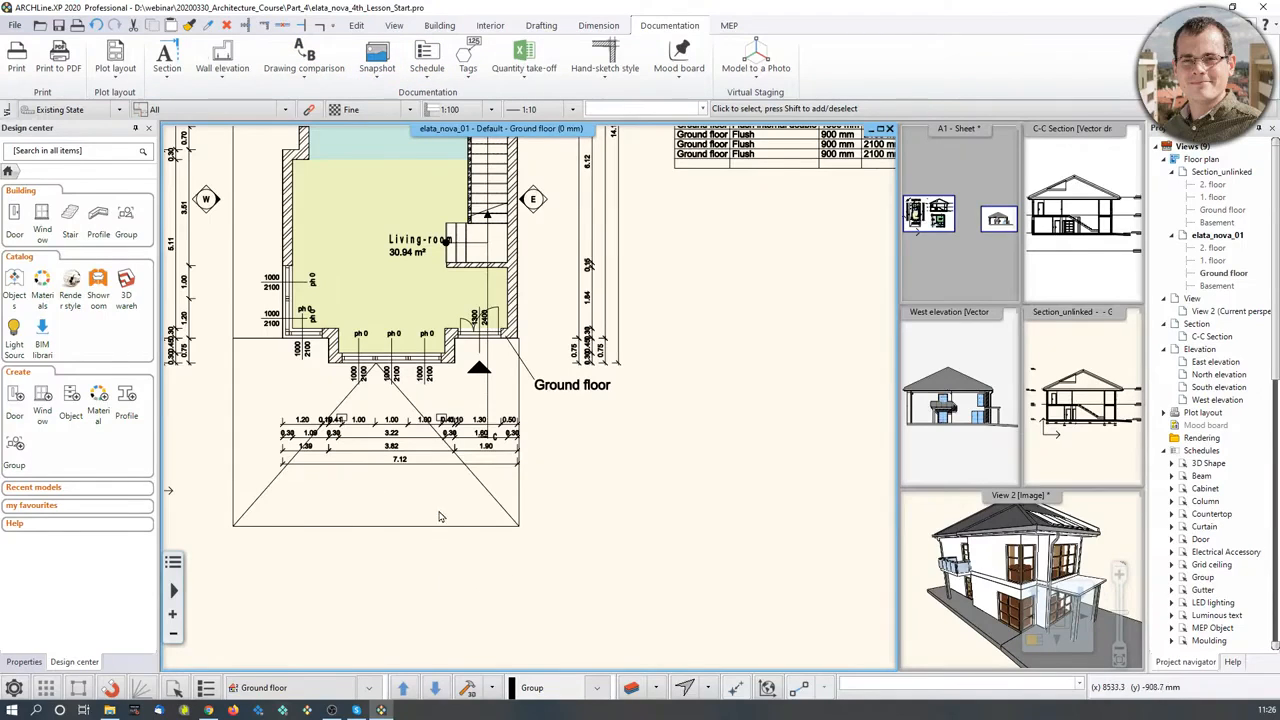
pyautogui.moveTo(441, 506); pyautogui.dragTo(447, 516, button='middle')
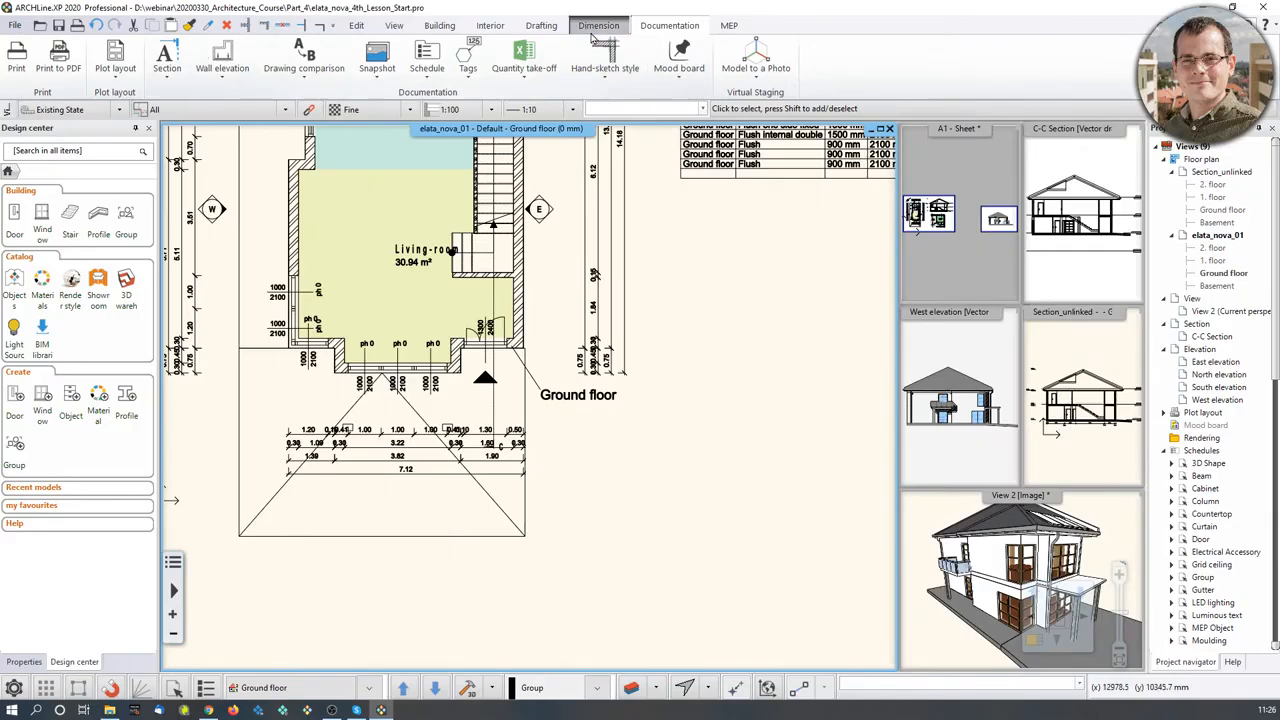
# Step: Place the text "This is our first layout" below the roof outline on the ground floor plan
pyautogui.click(557, 27)
pyautogui.click(386, 72)
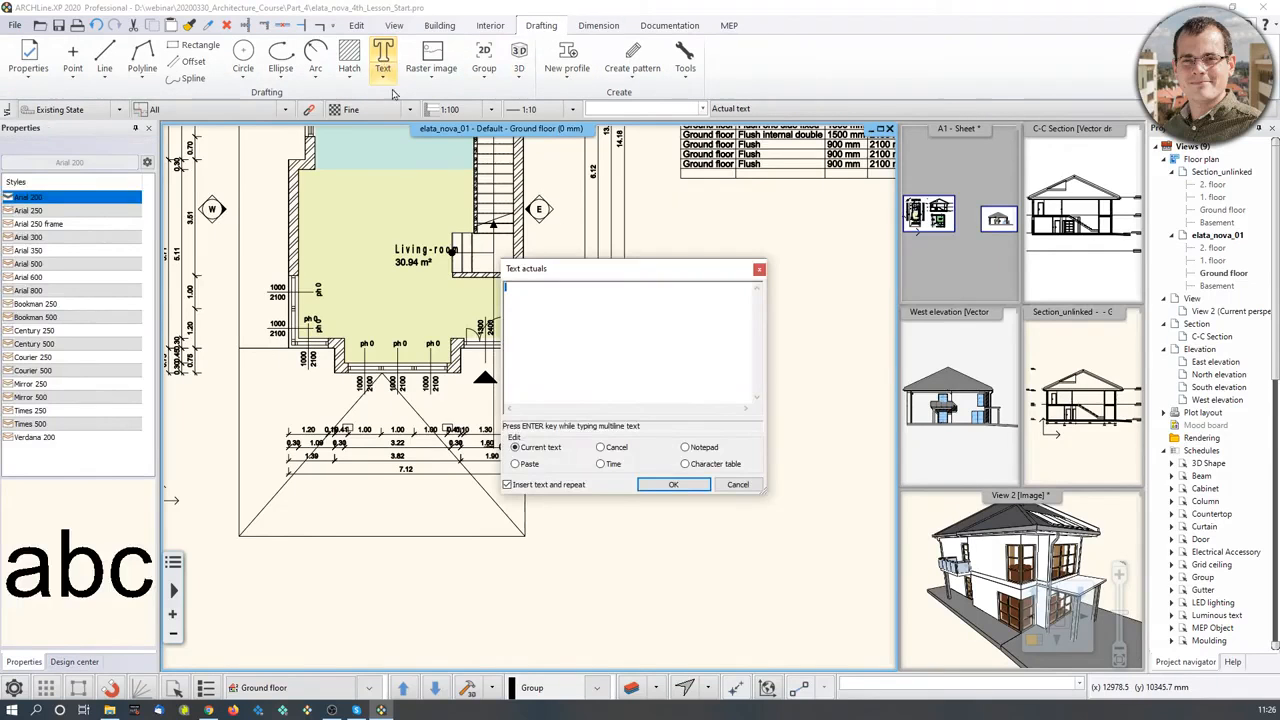
pyautogui.moveTo(537, 272); pyautogui.dragTo(615, 334)
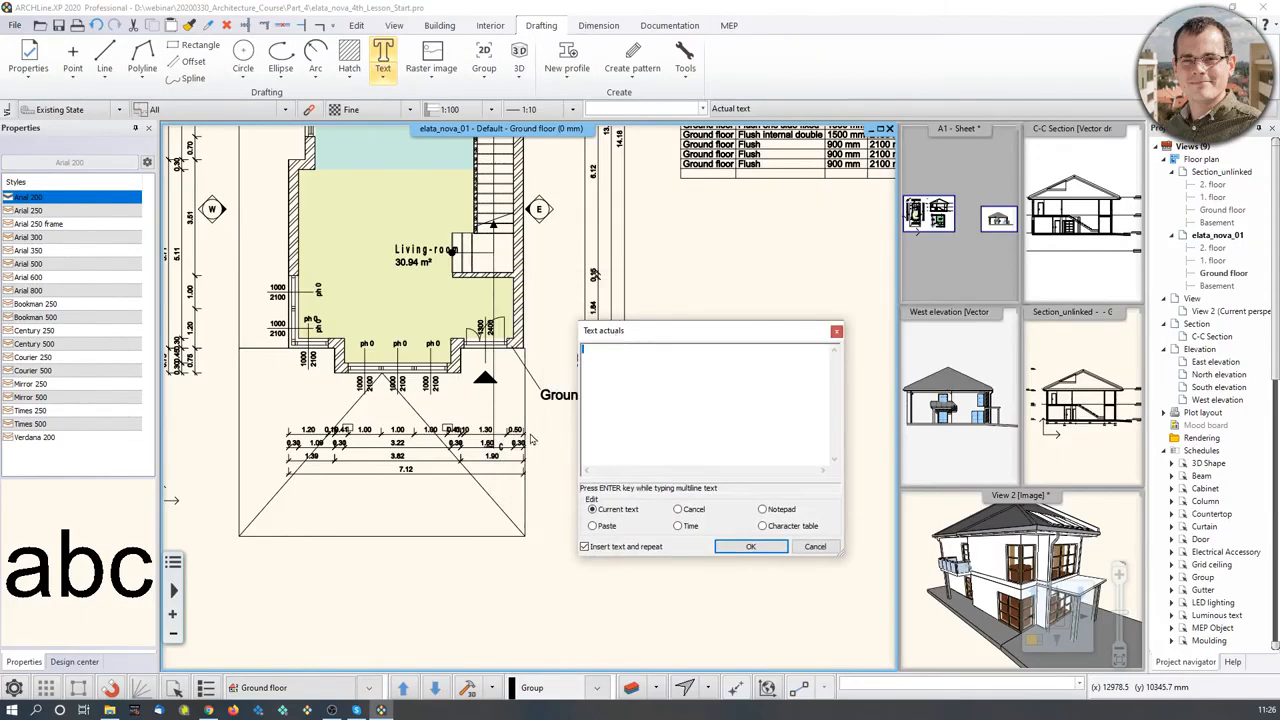
pyautogui.write('This is our fl')
pyautogui.write('bel')
pyautogui.click(742, 547)
pyautogui.click(430, 583)
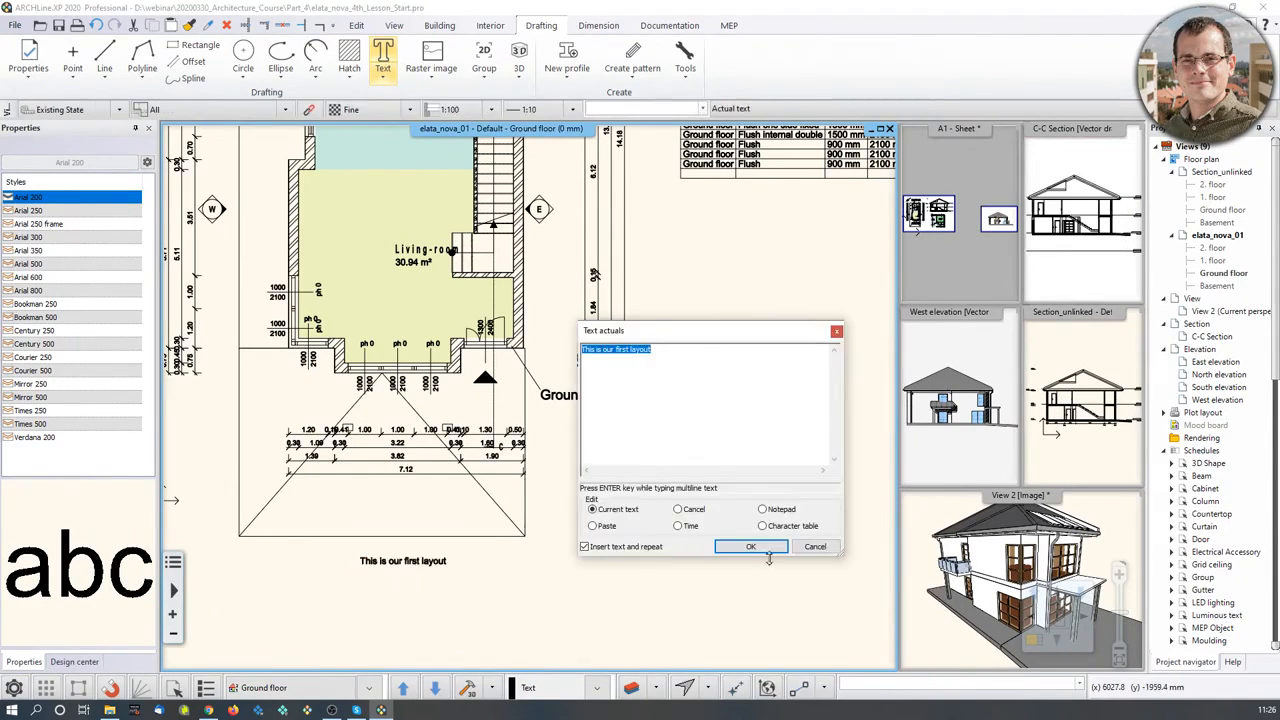
pyautogui.click(815, 547)
# Step: Set the height of the "This is our first layout" text to 500 mm
pyautogui.click(541, 343)
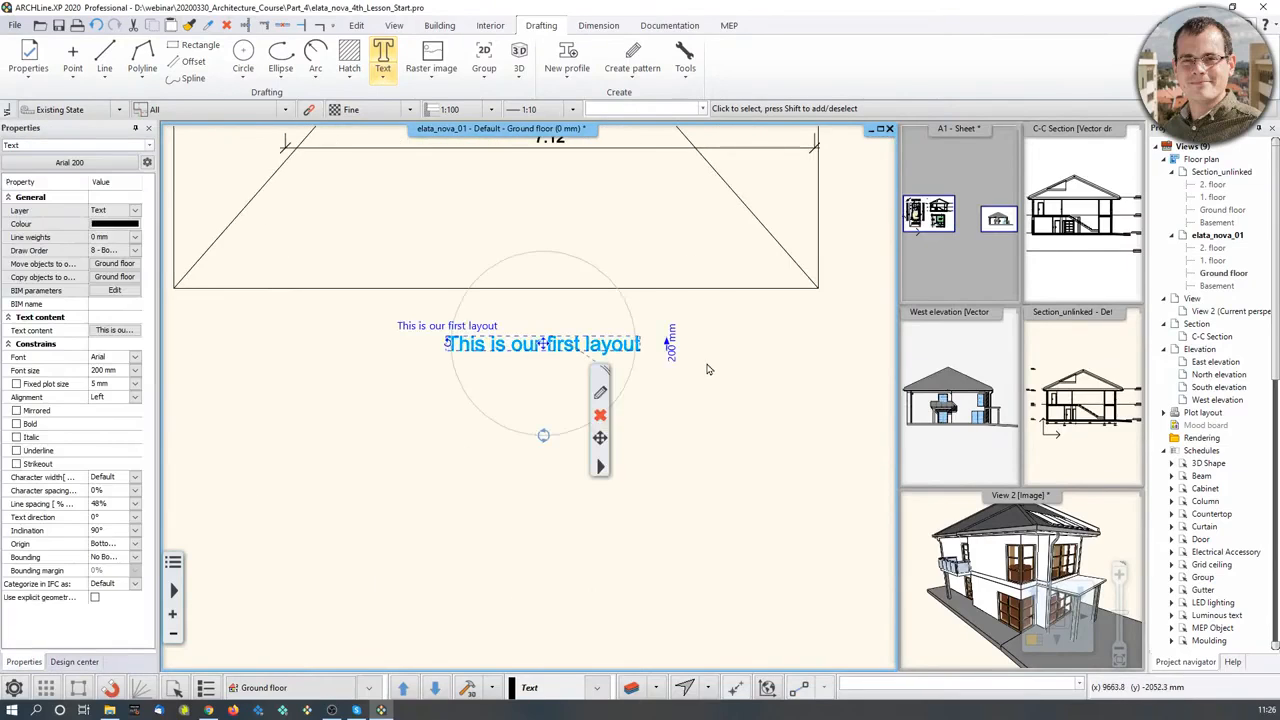
pyautogui.click(669, 355)
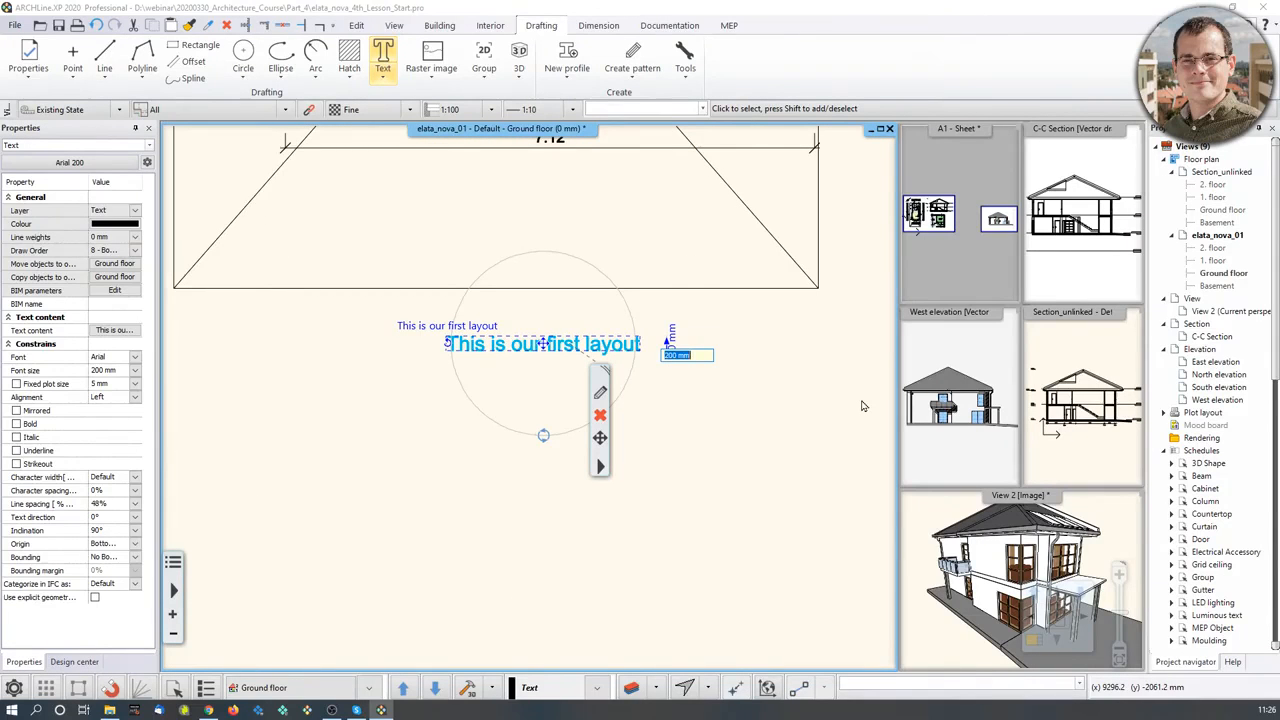
pyautogui.write('500')
pyautogui.press('Return')
pyautogui.scroll(-2, 660, 380)
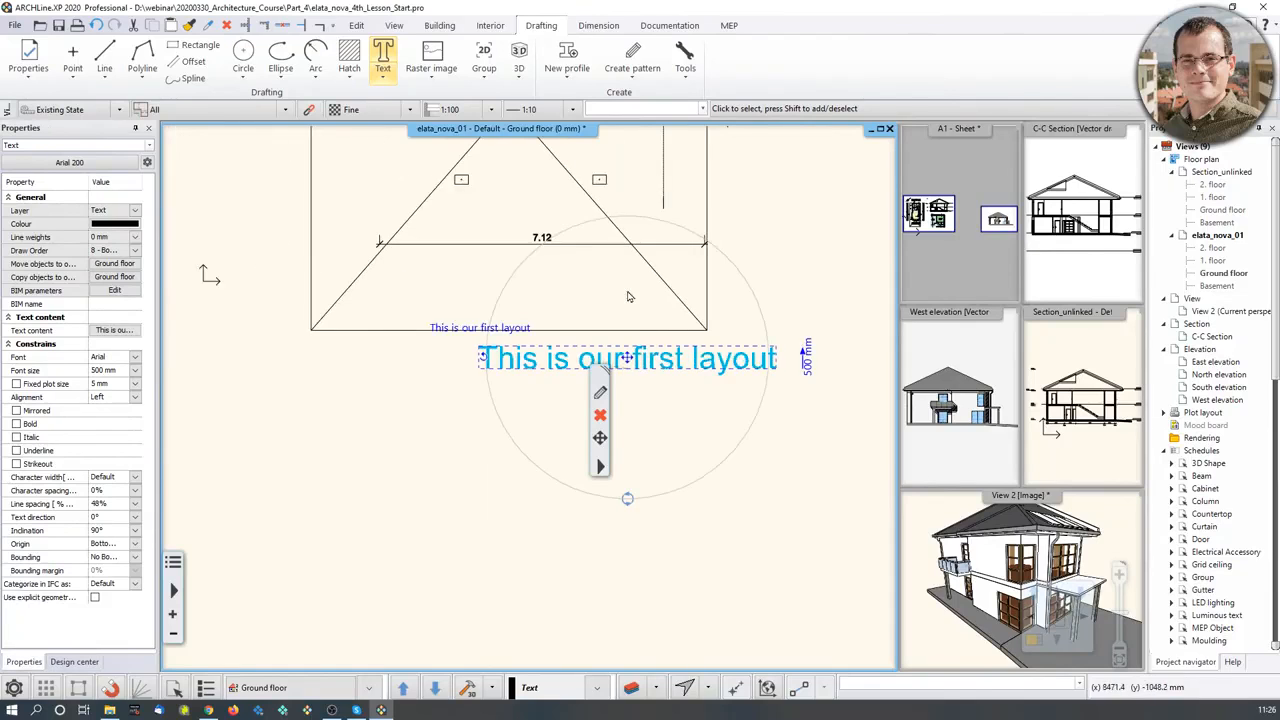
# Step: Move the caption text about 2.2 m to the left so it sits under the floor plan's dimension lines, and deselect it
pyautogui.click(636, 360)
pyautogui.click(683, 368)
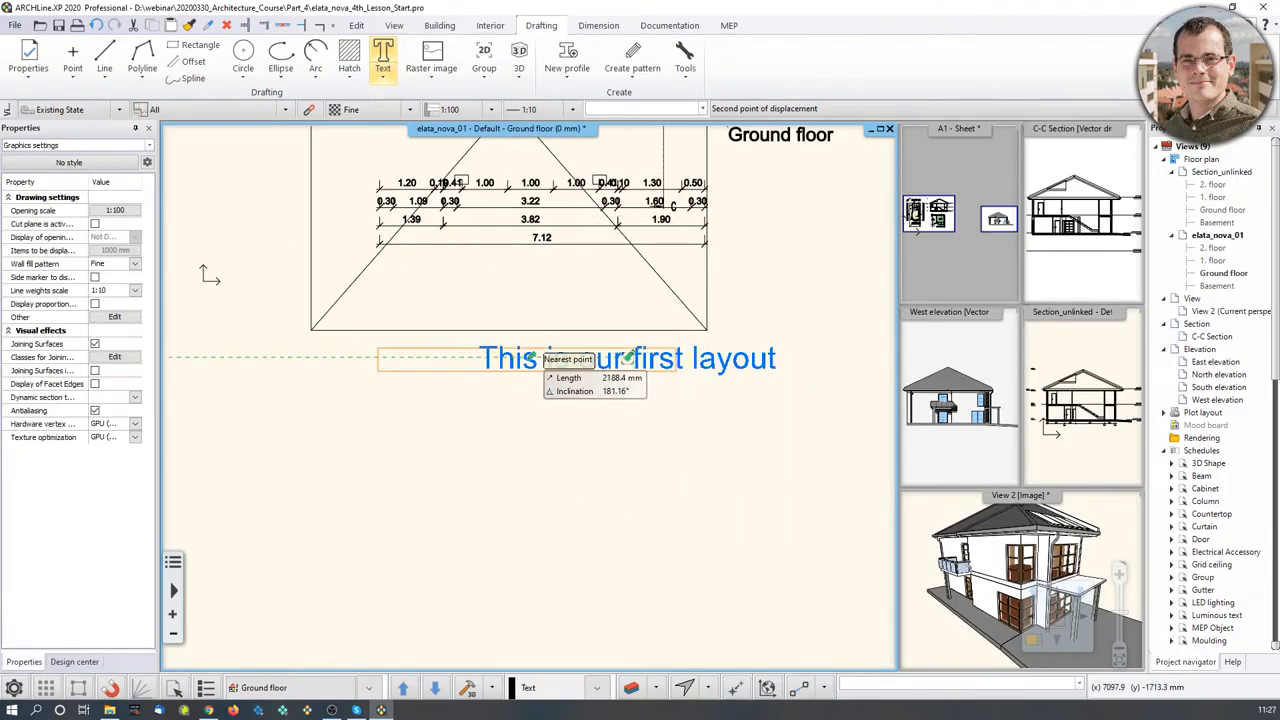
pyautogui.click(534, 360)
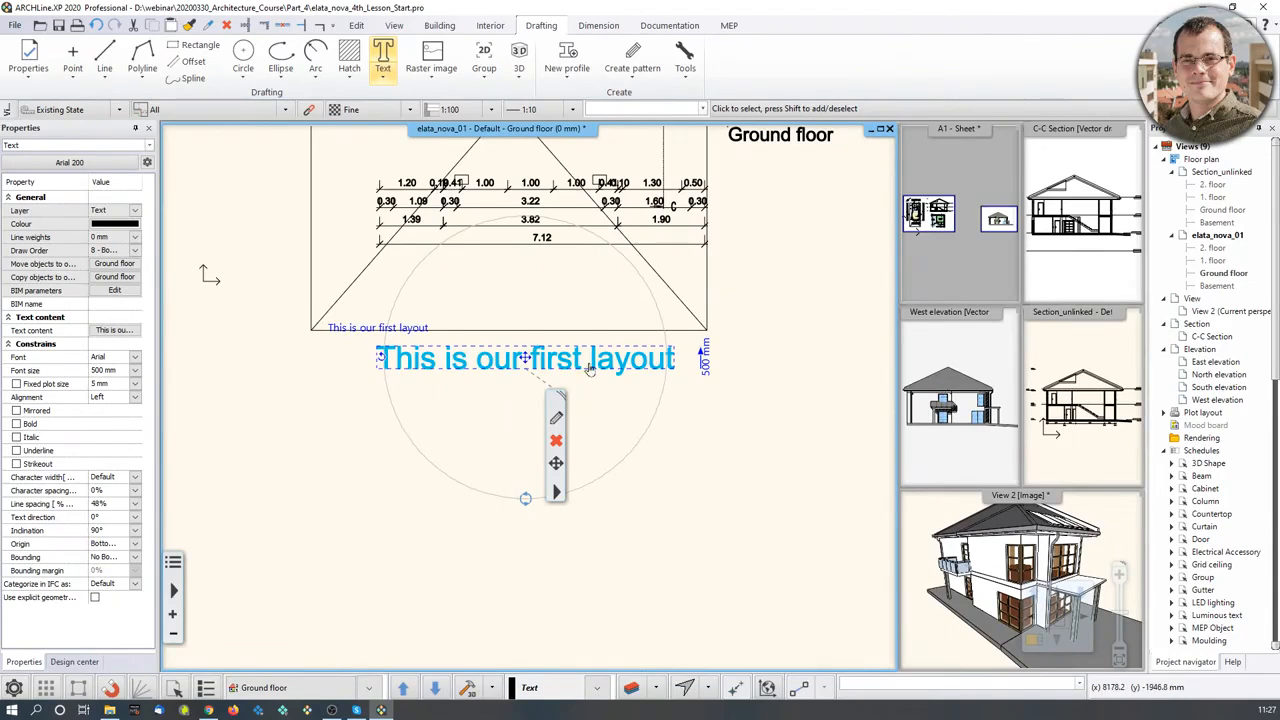
pyautogui.scroll(-4, 480, 500)
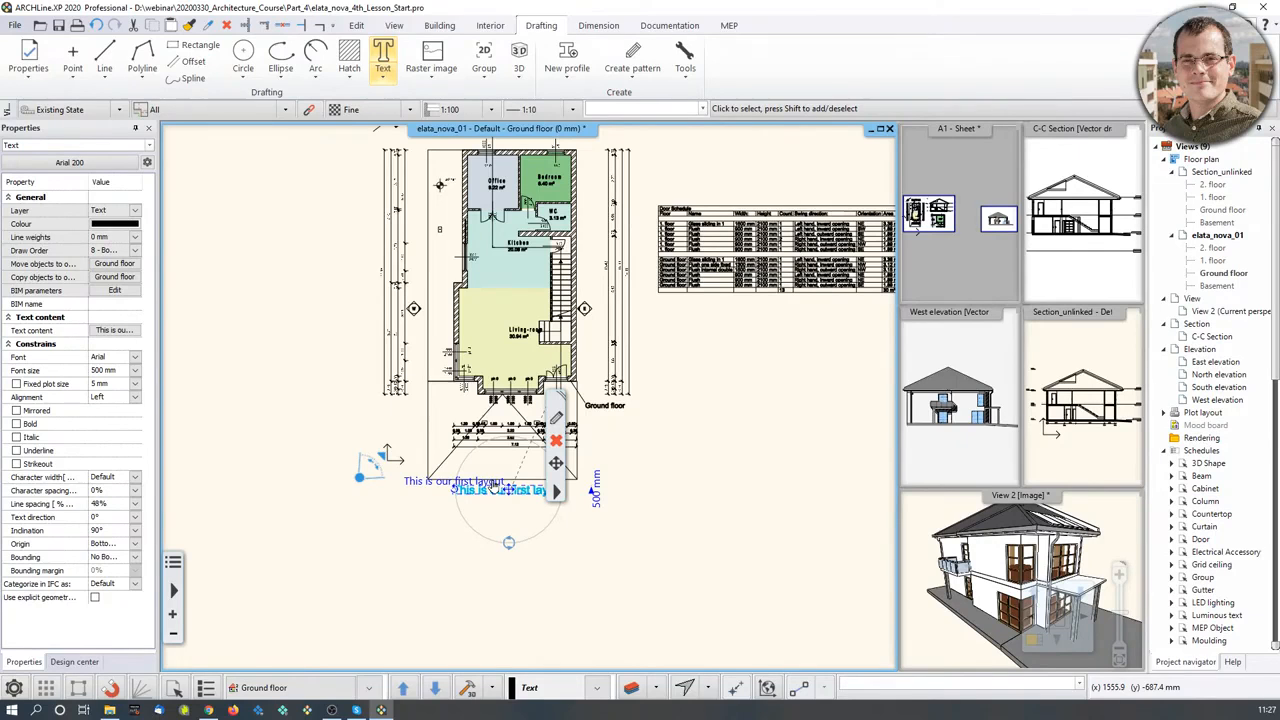
pyautogui.scroll(3, 489, 500)
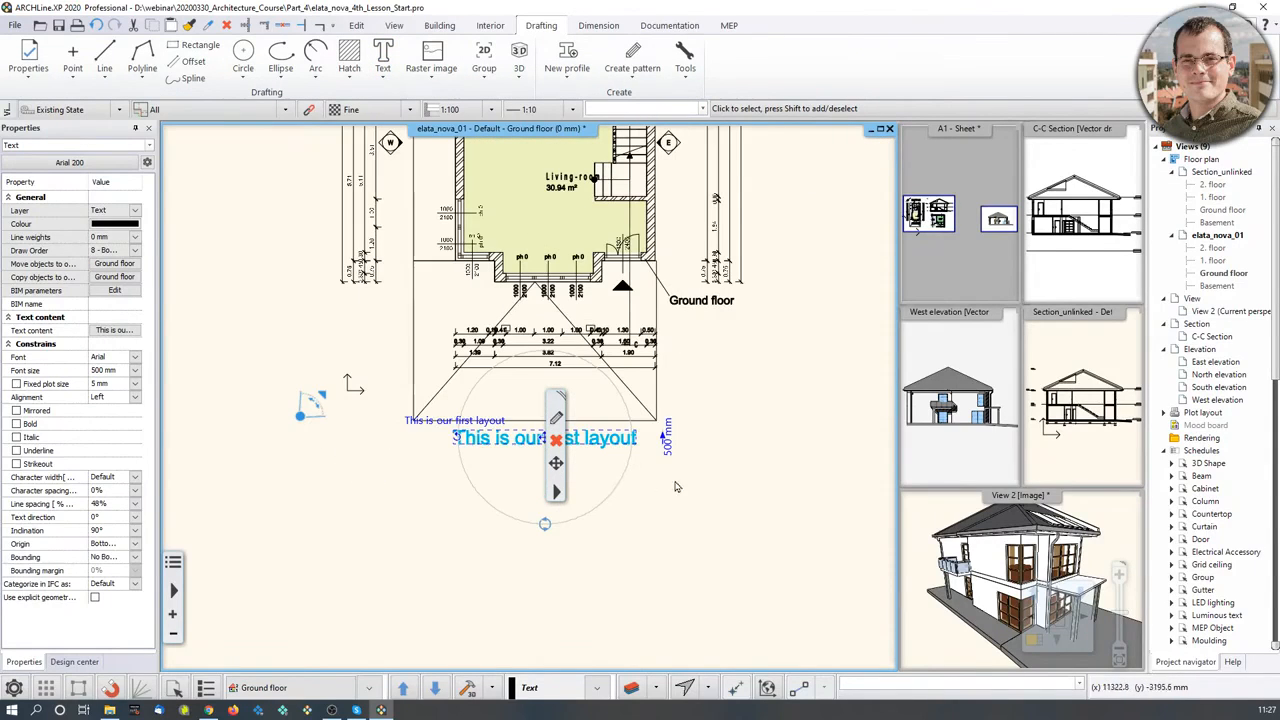
pyautogui.click(755, 485)
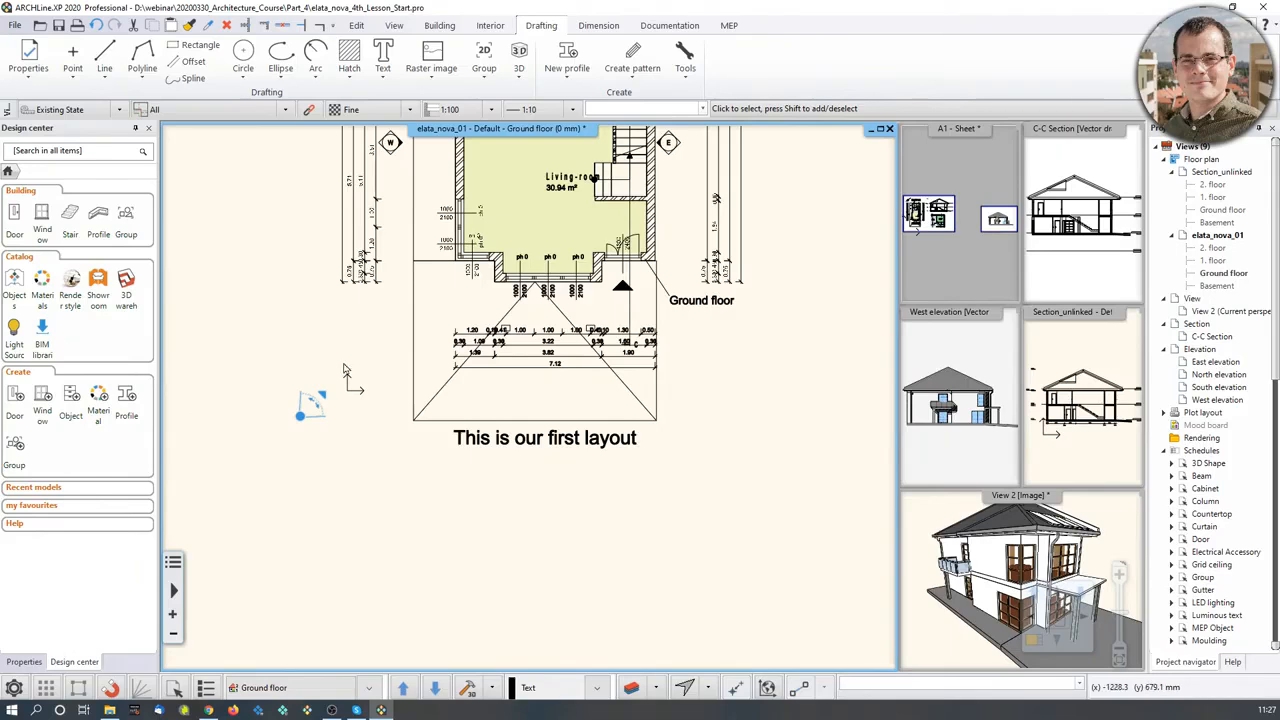
# Step: Make the A1 Sheet plot layout the main tiled window
pyautogui.click(965, 268)
pyautogui.click(1036, 637)
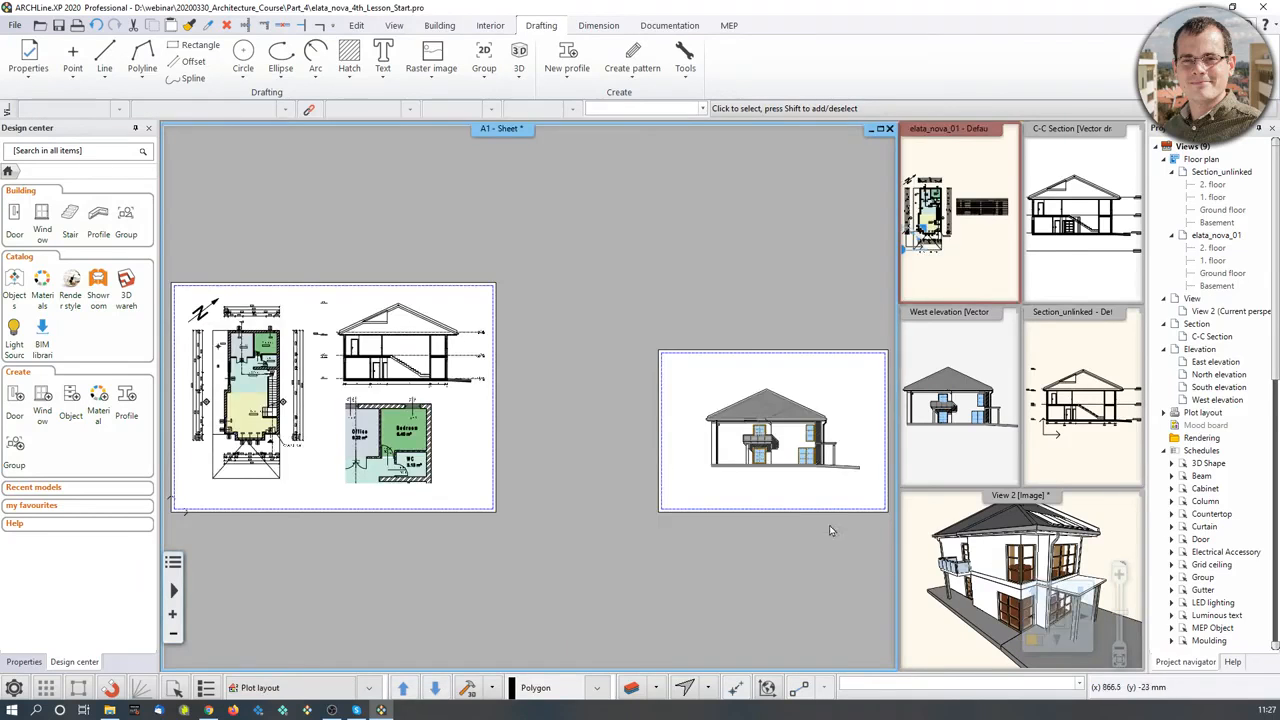
pyautogui.moveTo(486, 408); pyautogui.dragTo(762, 406, button='middle')
pyautogui.scroll(3, 576, 397)
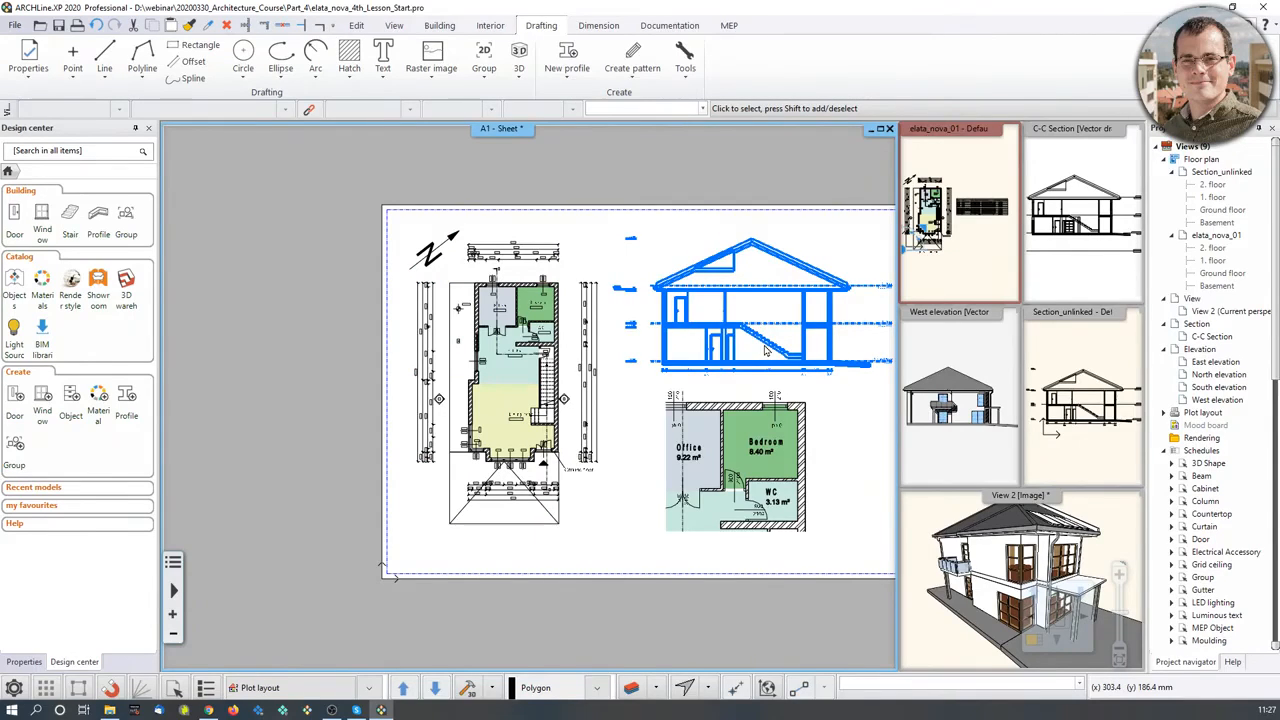
# Step: Delete the floor plan, the section and the room detail from the A1 sheet
pyautogui.click(533, 405)
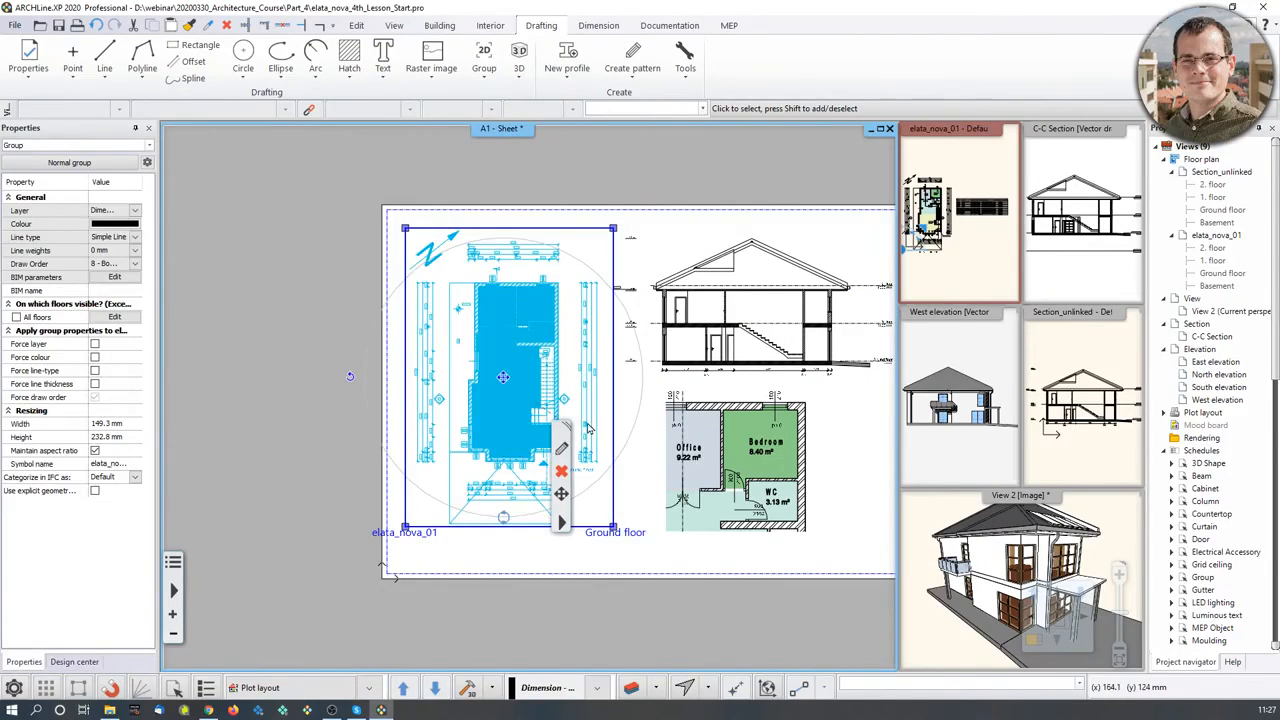
pyautogui.click(768, 354)
pyautogui.press('Delete')
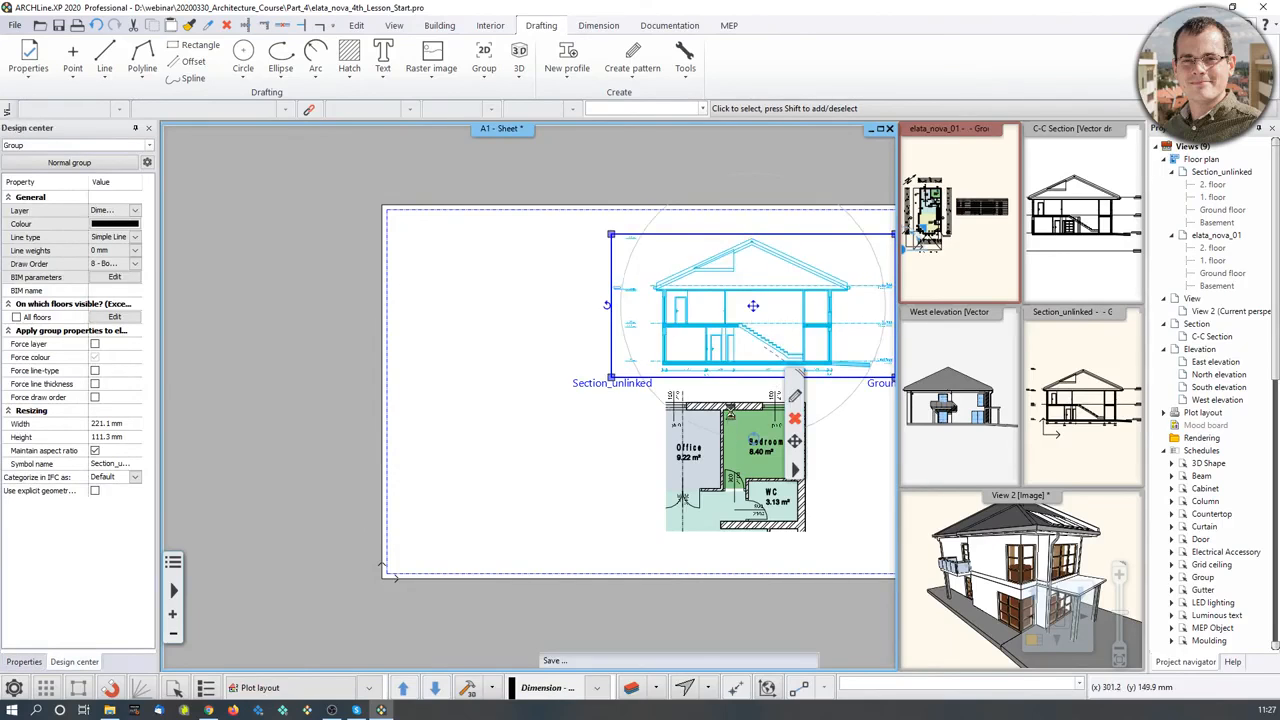
pyautogui.click(725, 411)
pyautogui.press('Delete')
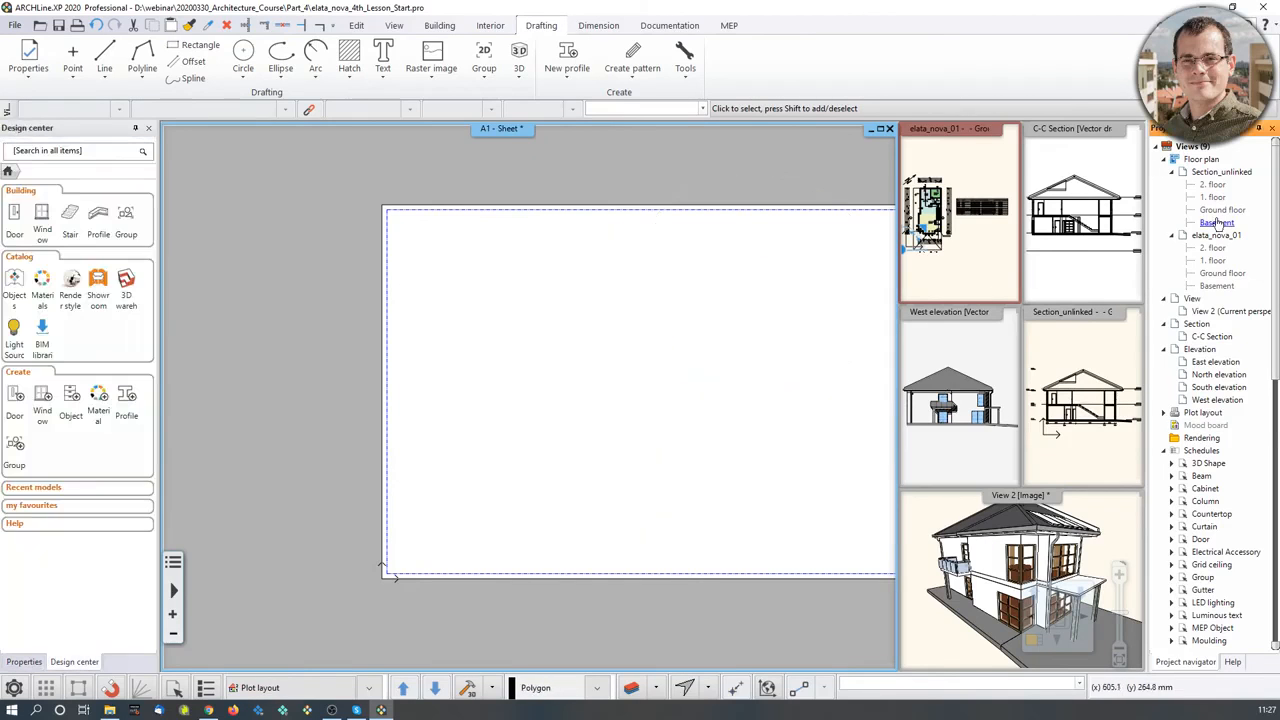
# Step: Insert the elata_nova_01 ground floor plan at 1:100 near the lower-left corner of the A1 sheet
pyautogui.moveTo(1226, 272); pyautogui.dragTo(455, 380)
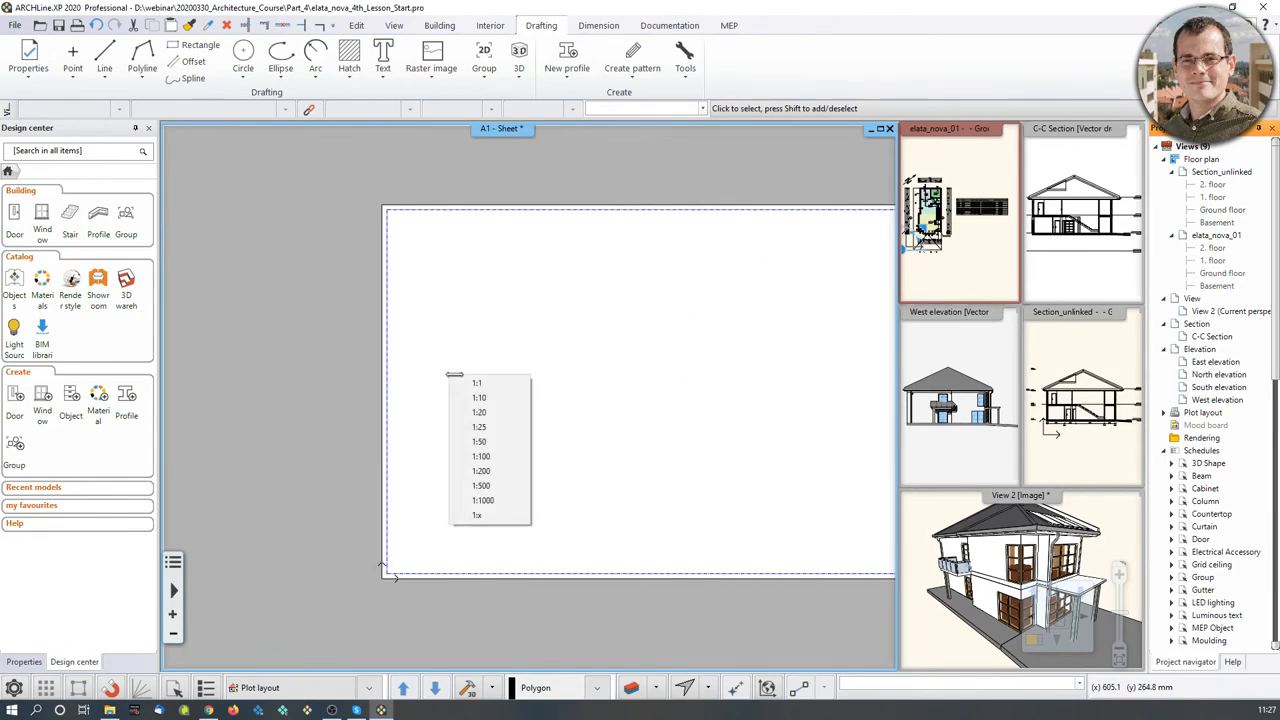
pyautogui.click(481, 456)
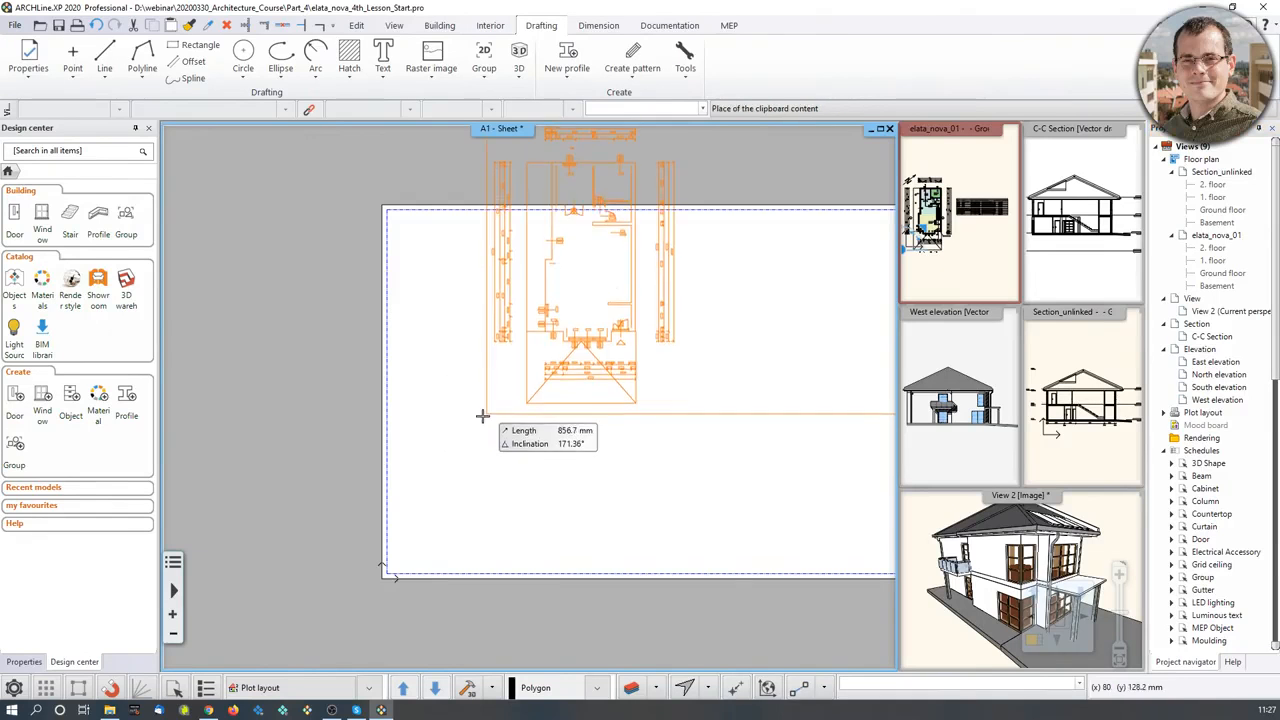
pyautogui.click(413, 548)
# Step: Crop the inserted plan by moving its frame's right edge just past the floor plan's dimensions, excluding the door schedule
pyautogui.click(575, 428)
pyautogui.moveTo(840, 391); pyautogui.dragTo(794, 394, button='middle')
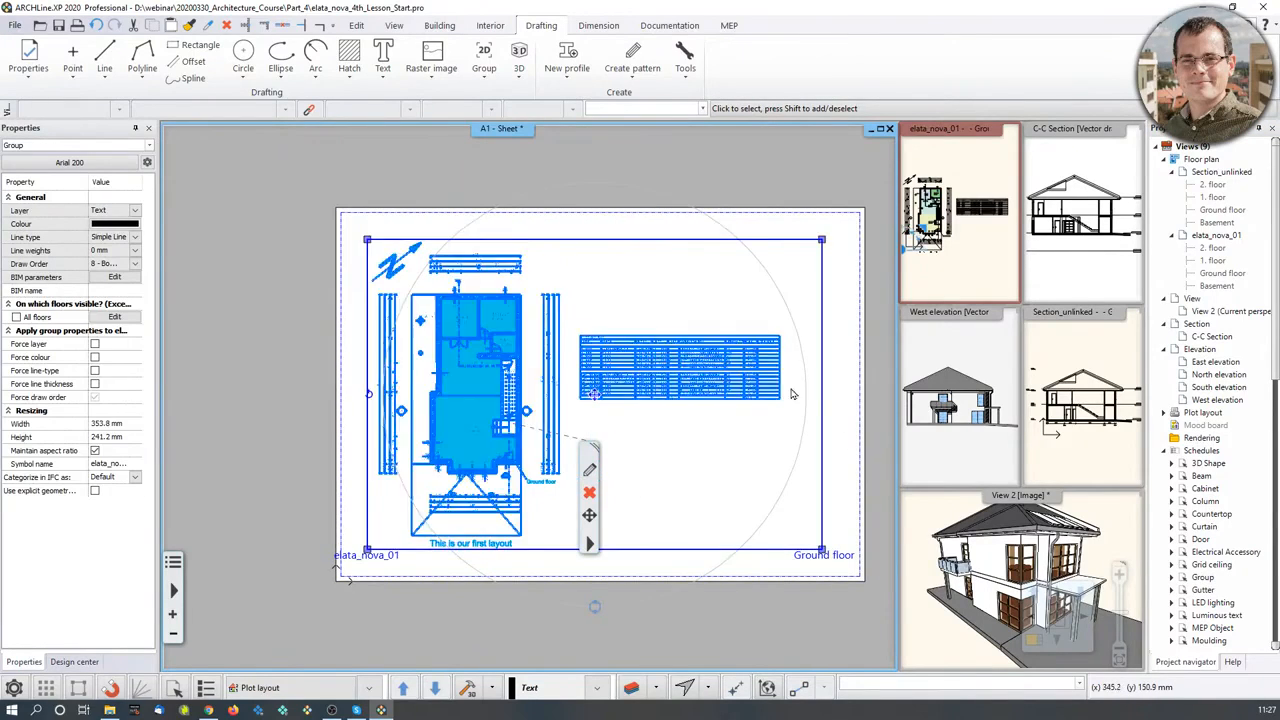
pyautogui.click(825, 391)
pyautogui.click(876, 398)
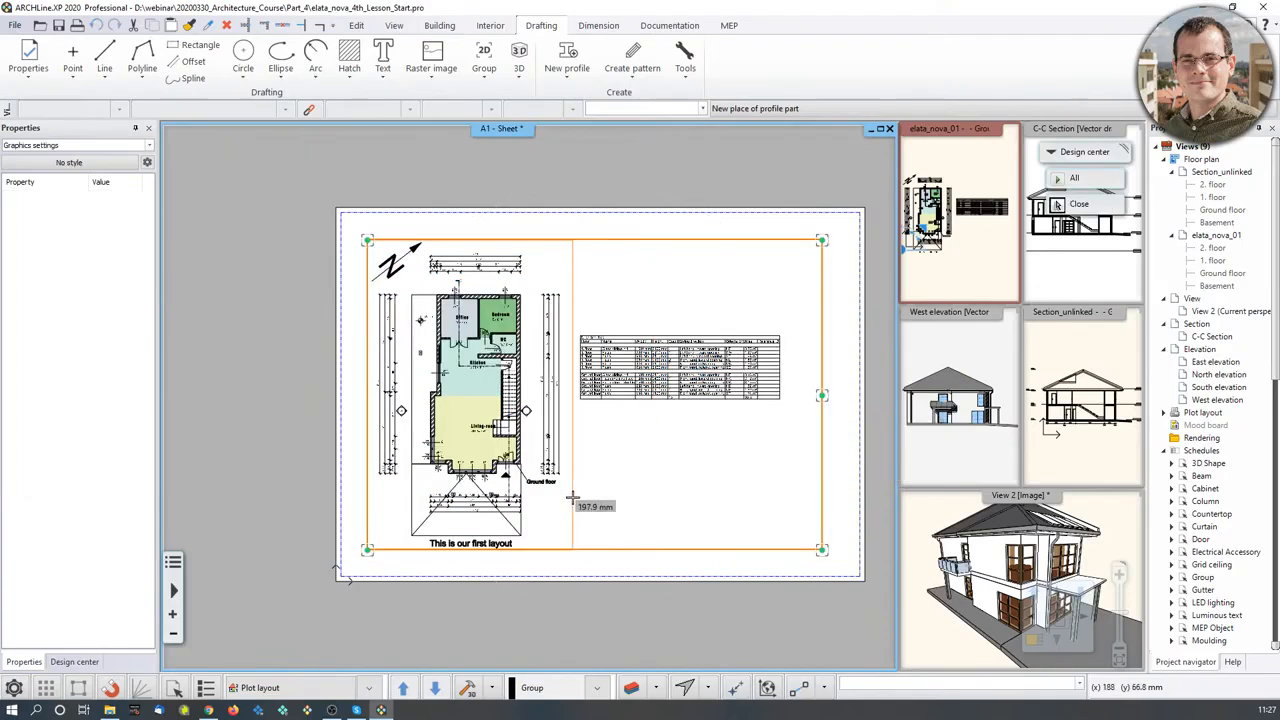
pyautogui.press('Escape')
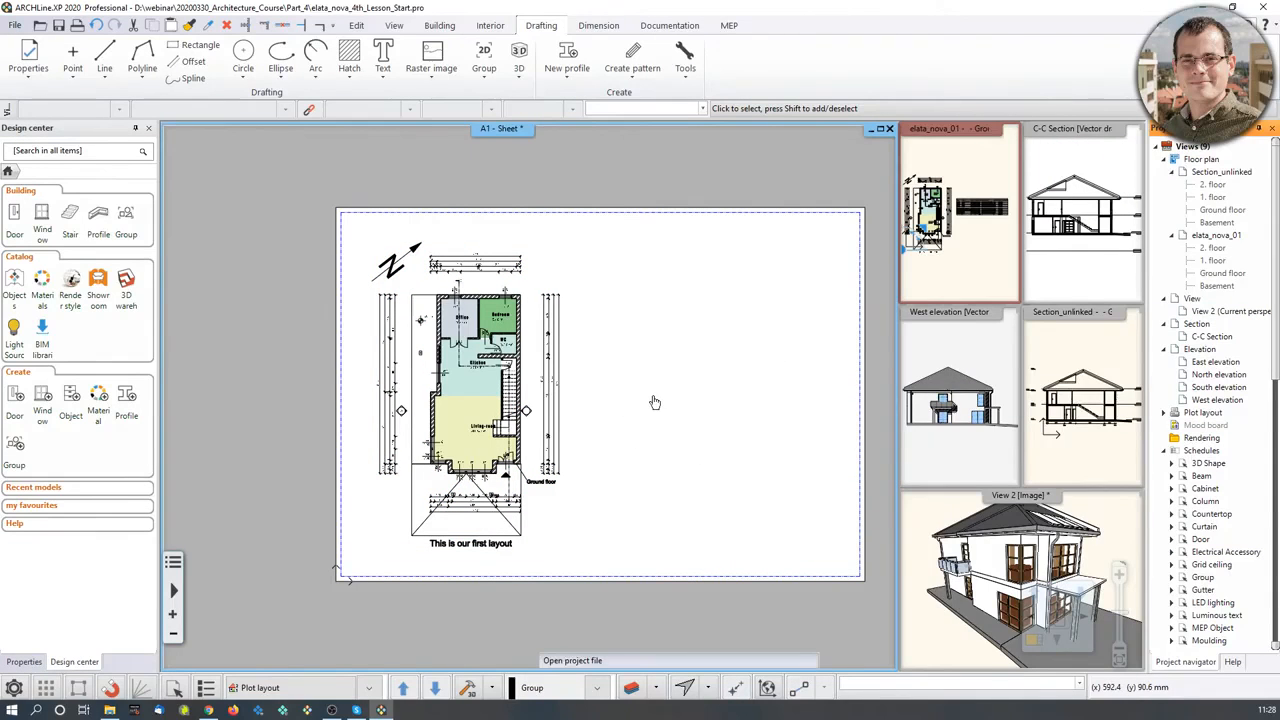
# Step: Paste the copied perspective image of the house beside the floor plan and scale it to about 86 by 69 mm
pyautogui.hotkey('ctrl', 'v')
pyautogui.scroll(-2, 591, 503)
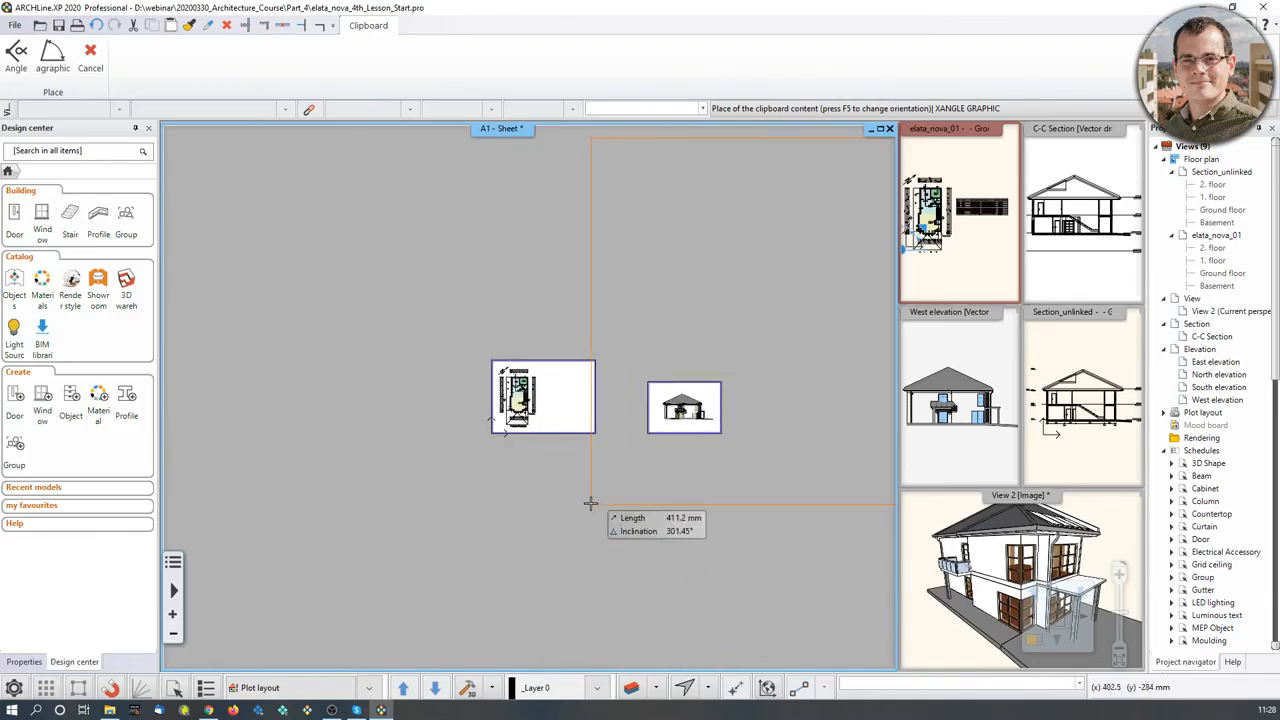
pyautogui.scroll(5, 553, 363)
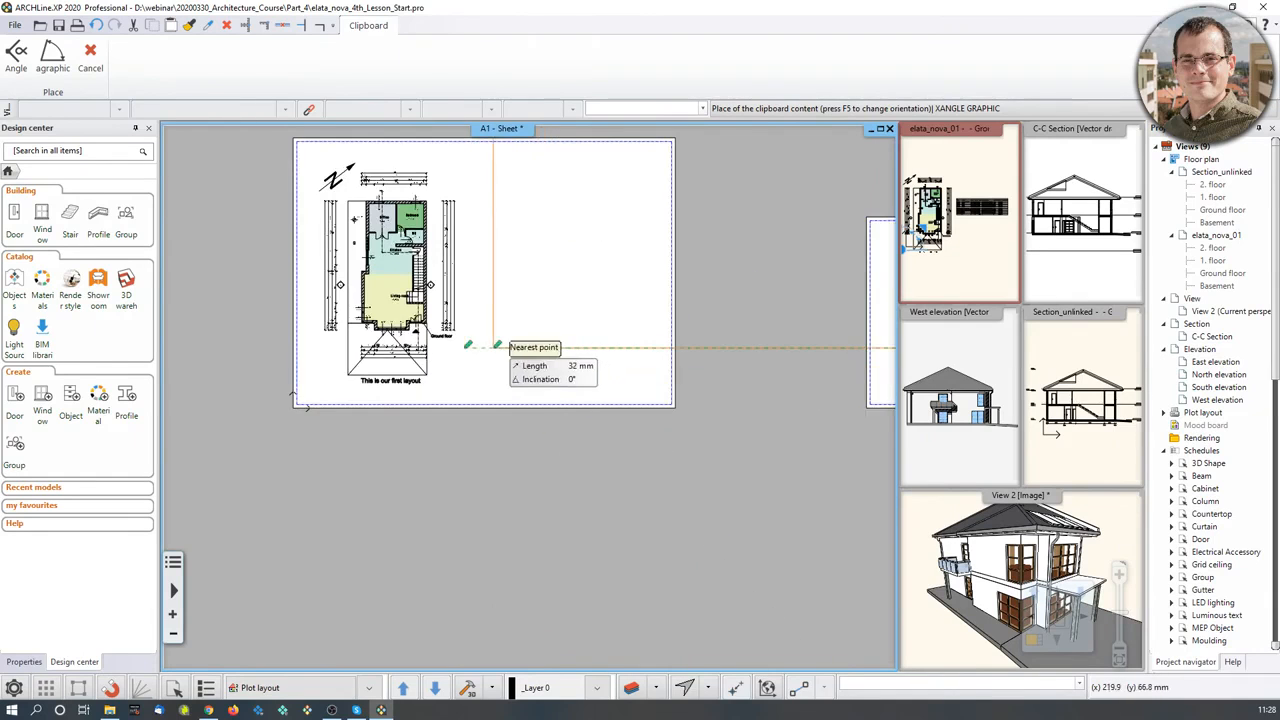
pyautogui.click(494, 346)
pyautogui.scroll(-5, 573, 324)
pyautogui.rightClick(574, 325)
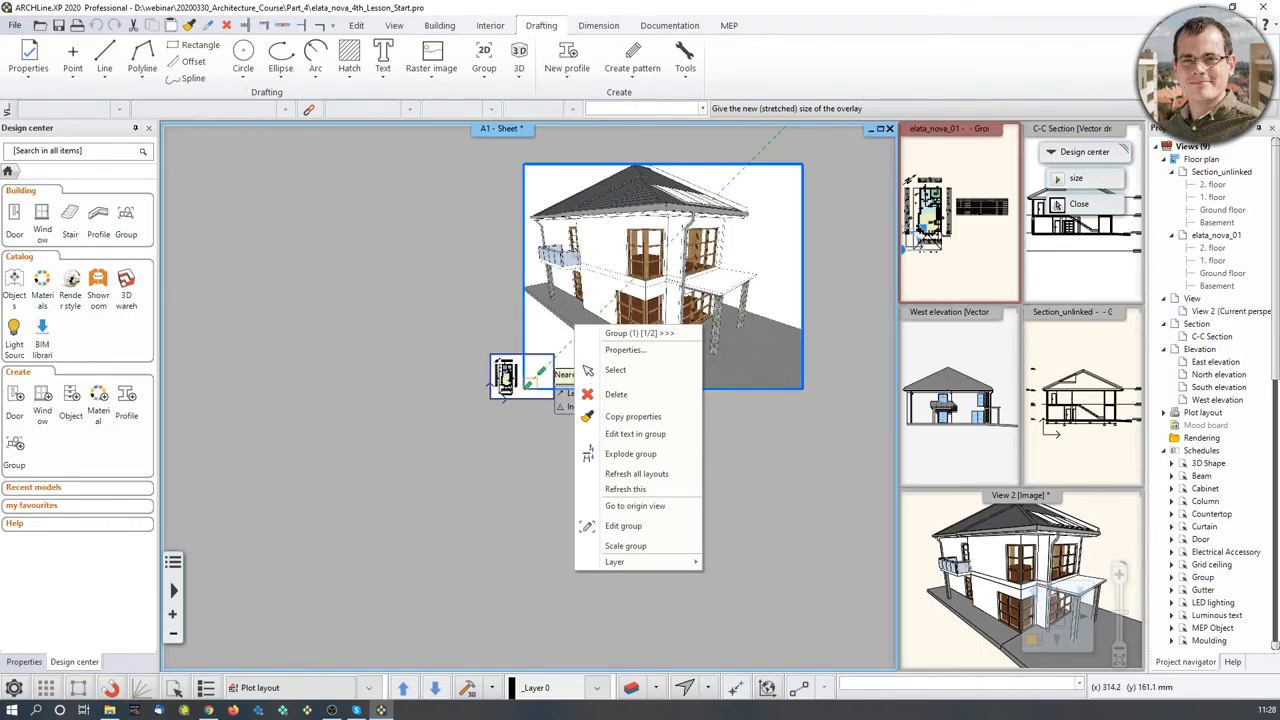
pyautogui.click(537, 375)
pyautogui.scroll(5, 537, 375)
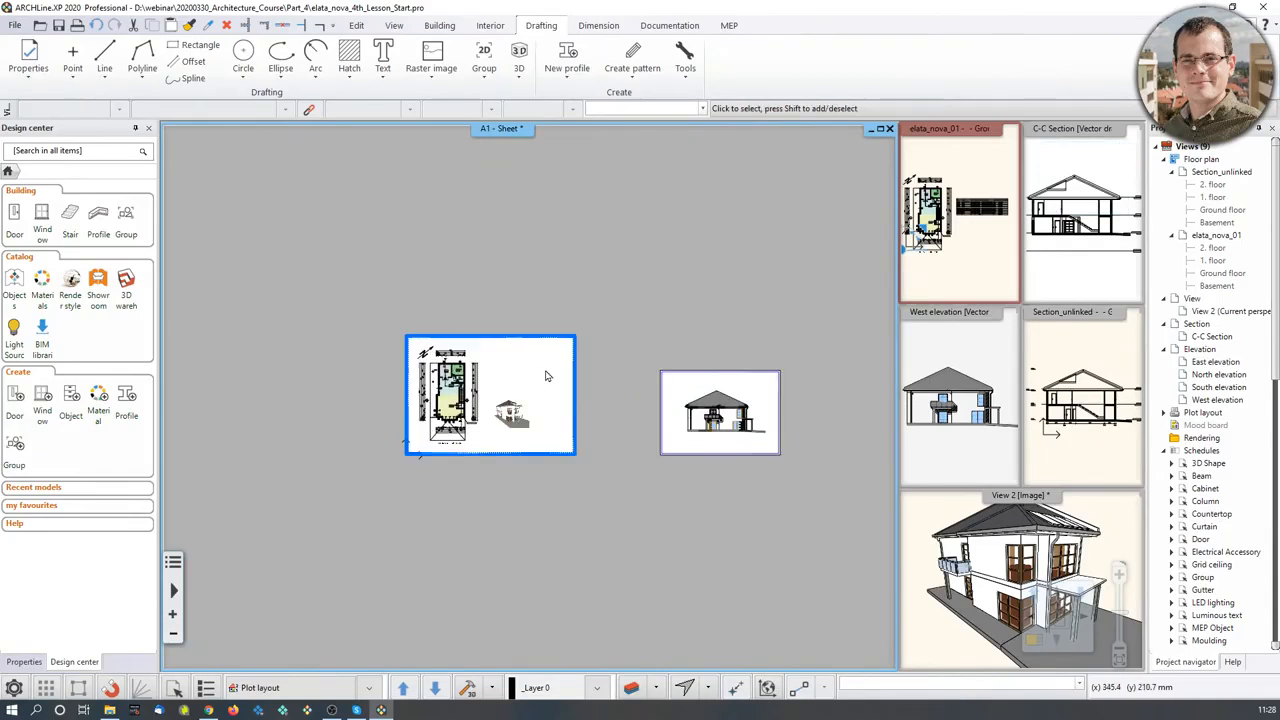
# Step: Delete the pasted perspective image from the A1 sheet
pyautogui.scroll(2, 525, 444)
pyautogui.scroll(-4, 533, 444)
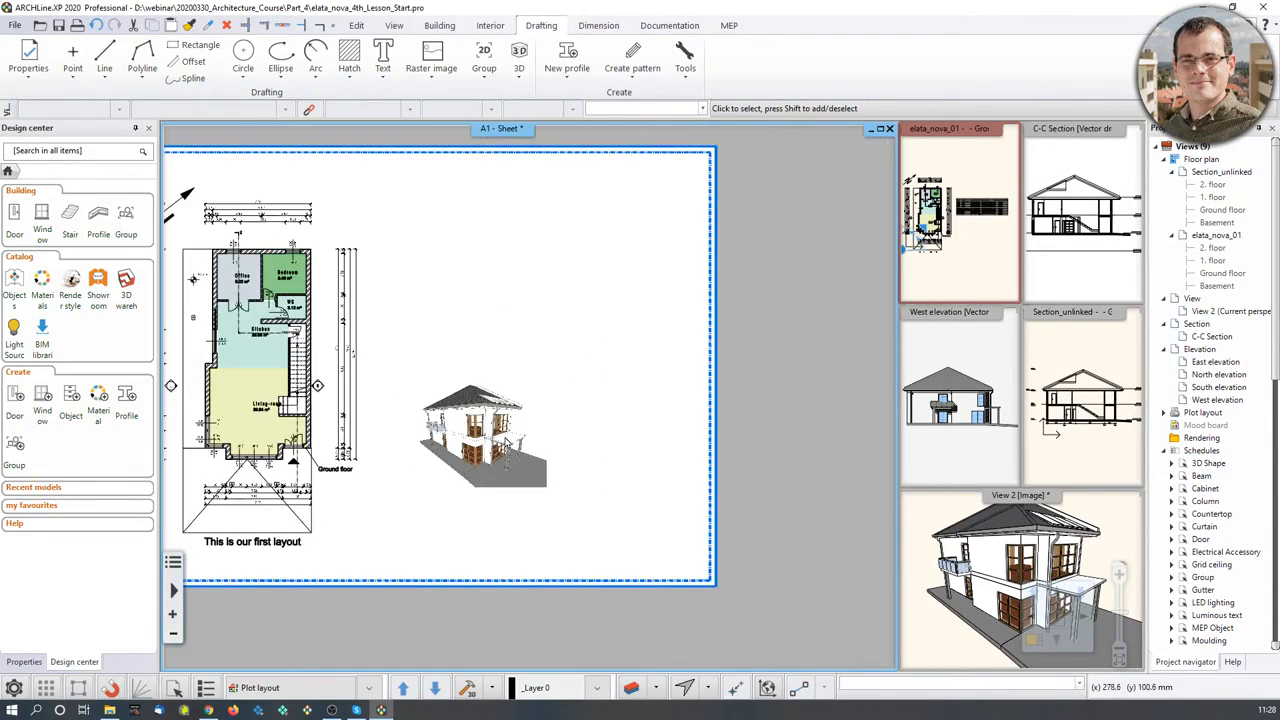
pyautogui.scroll(1, 507, 440)
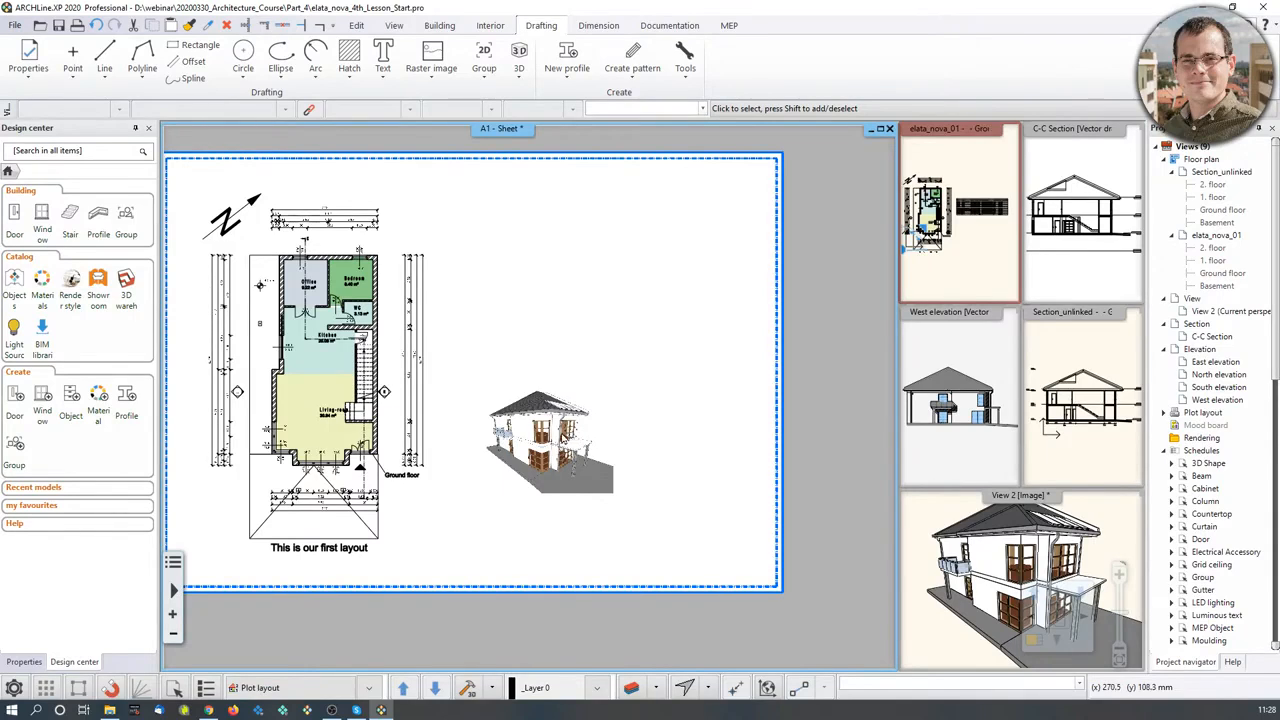
pyautogui.click(562, 440)
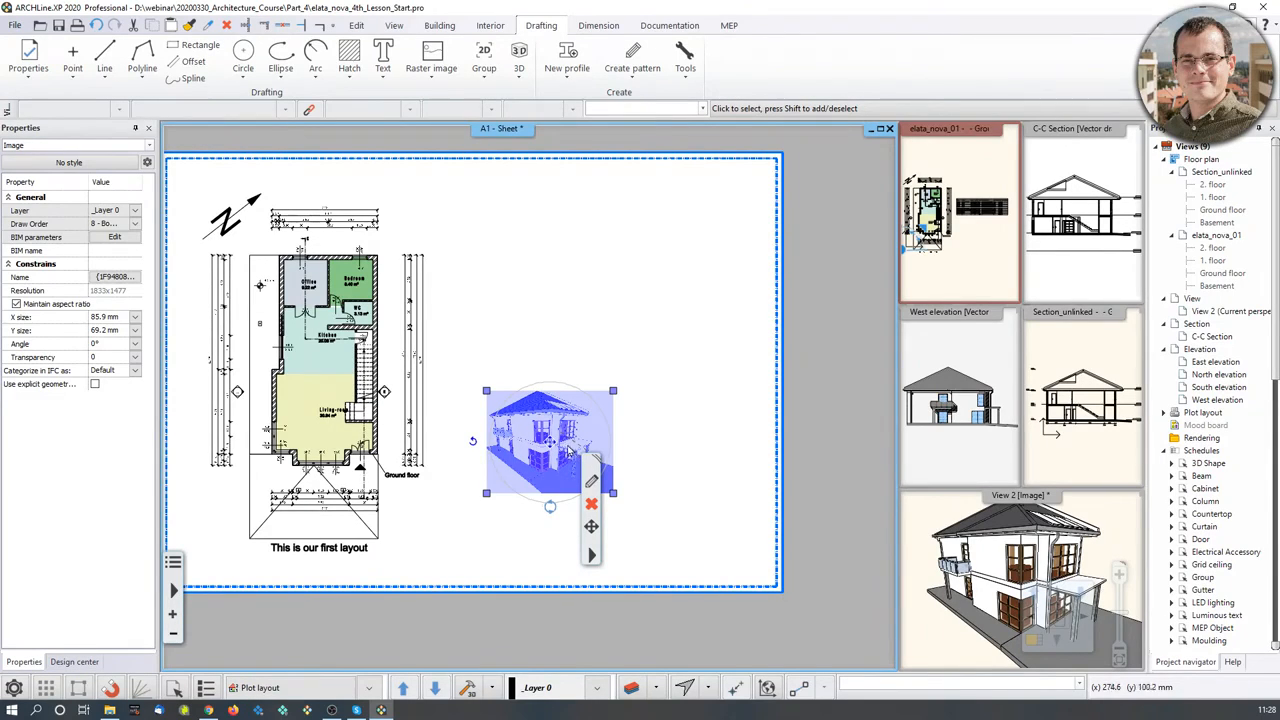
pyautogui.press('Delete')
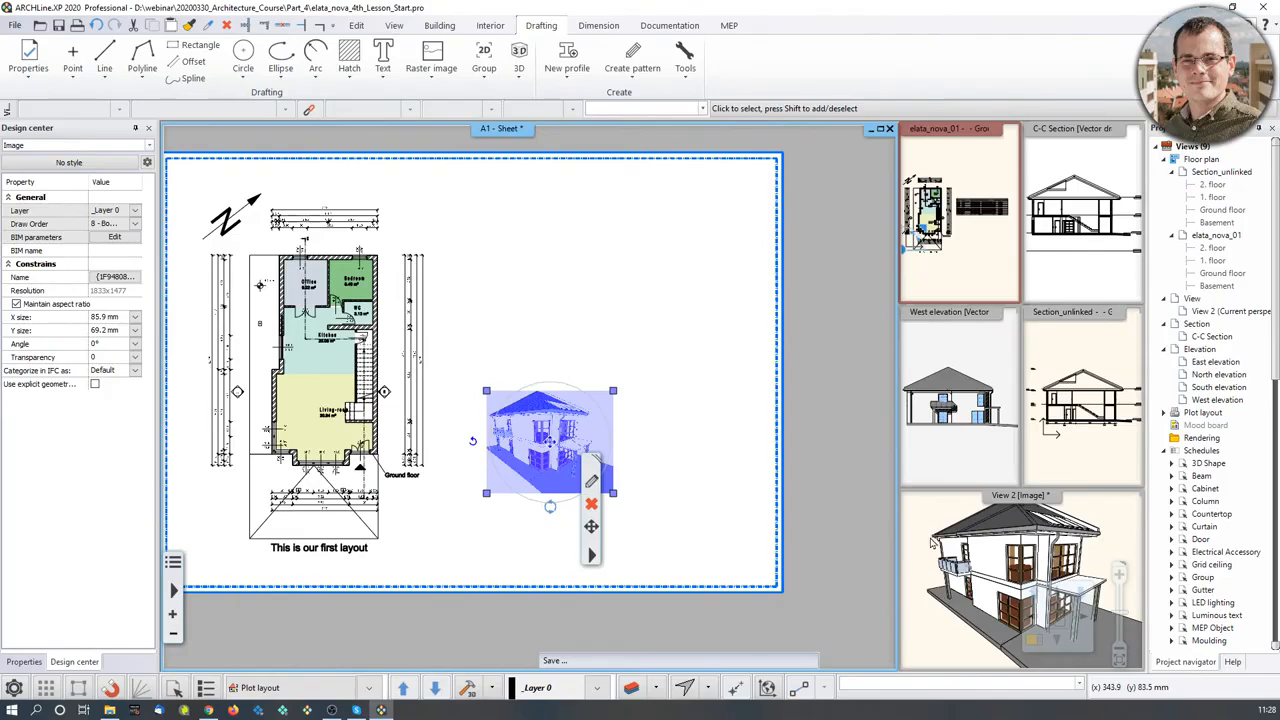
# Step: Make the View 2 perspective of the house the main tiled window
pyautogui.click(1040, 640)
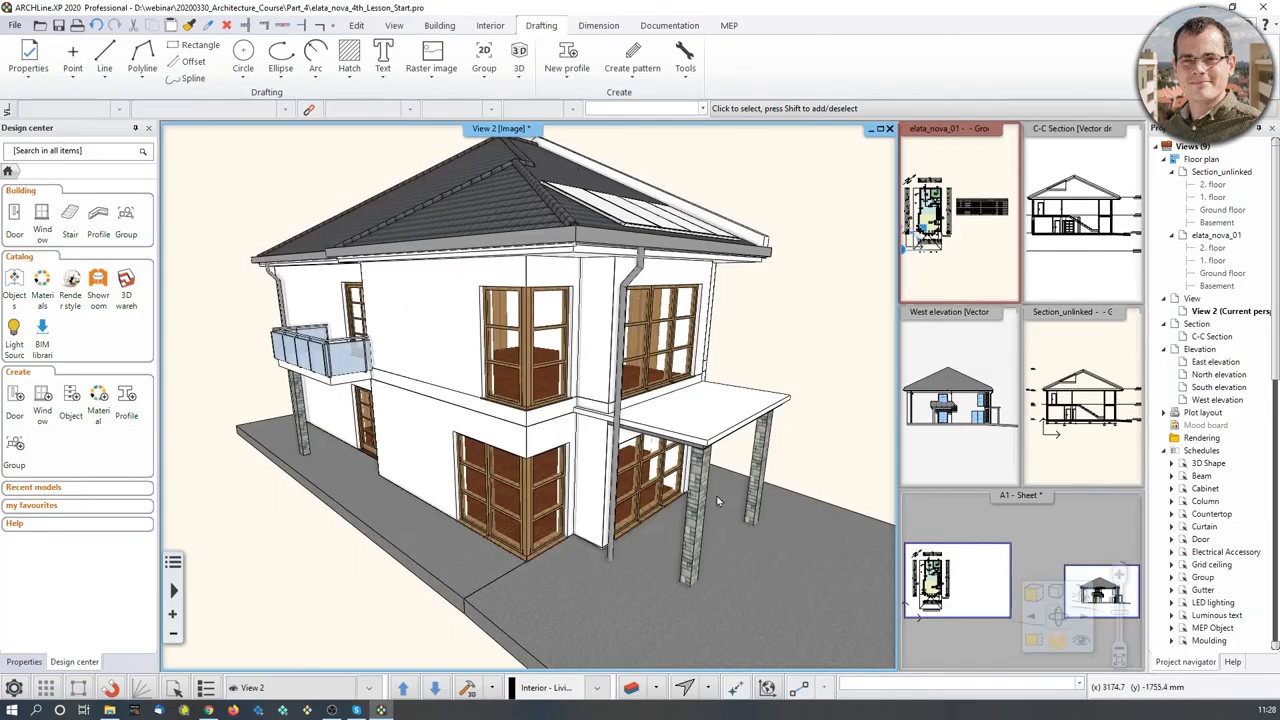
pyautogui.click(669, 25)
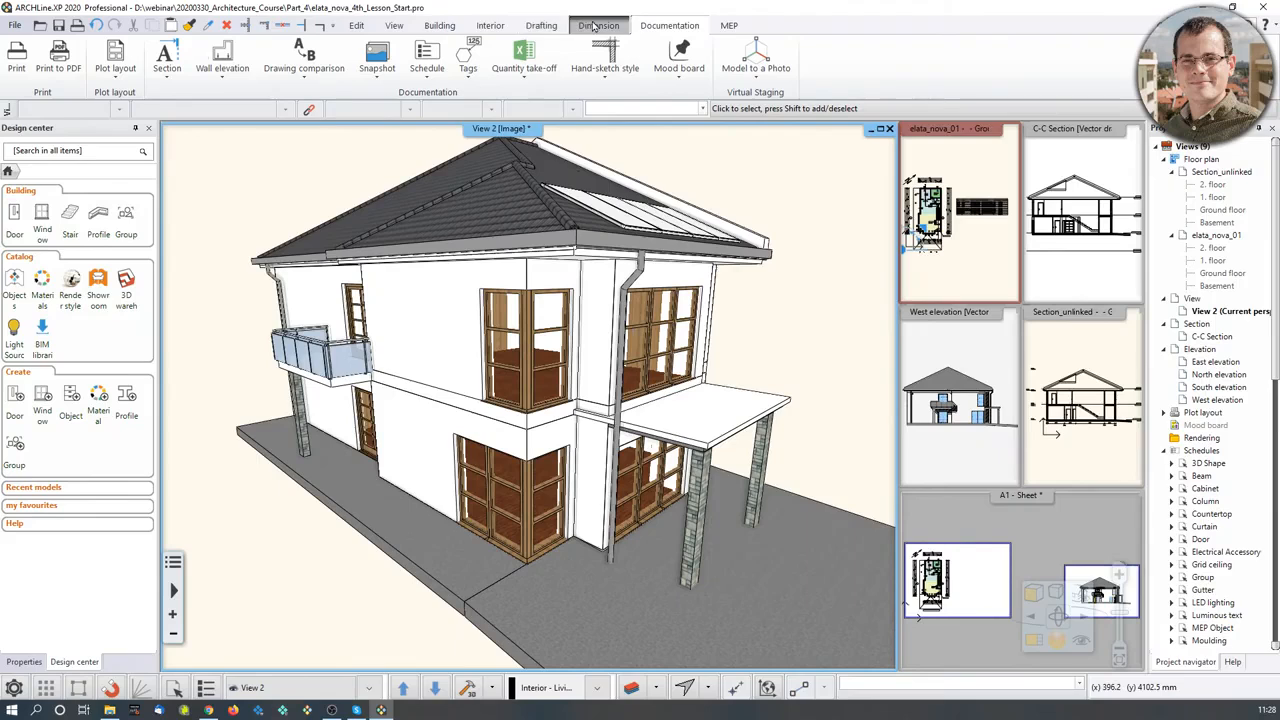
pyautogui.click(491, 26)
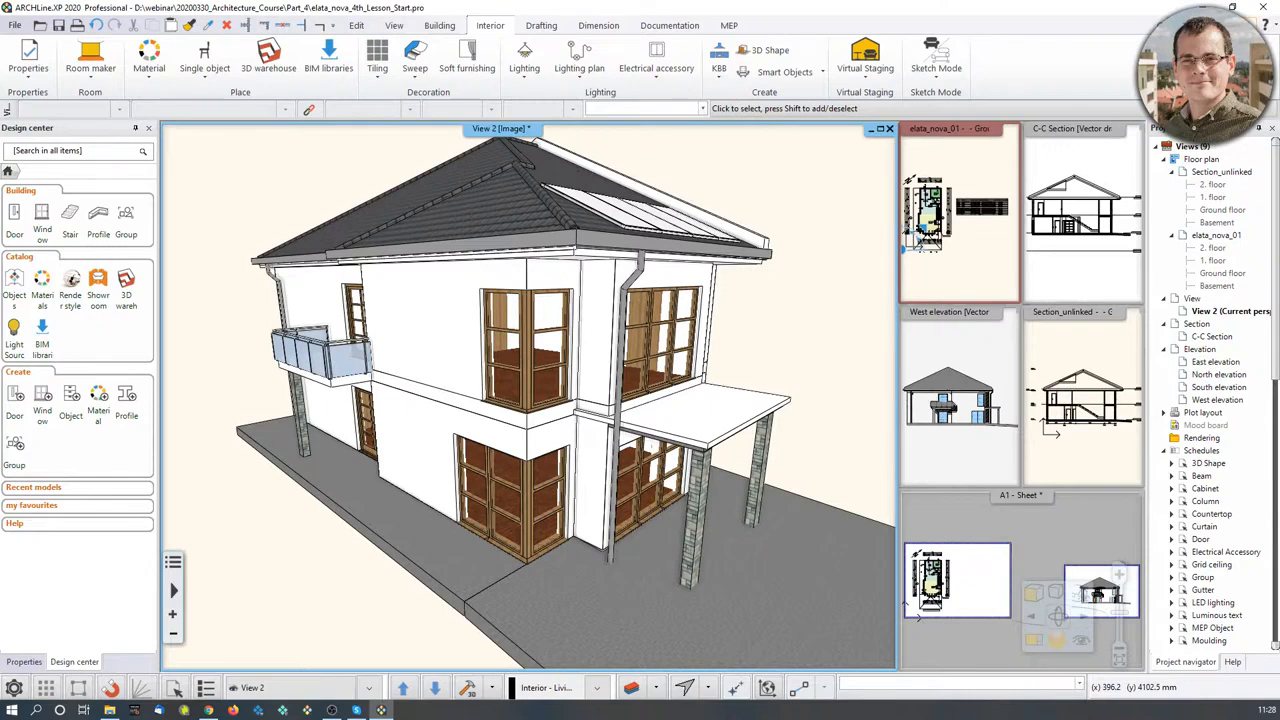
# Step: Take a 1080-pixel PNG snapshot of the View 2 perspective and place it on the ground floor drawing below the plan
pyautogui.press('Return')
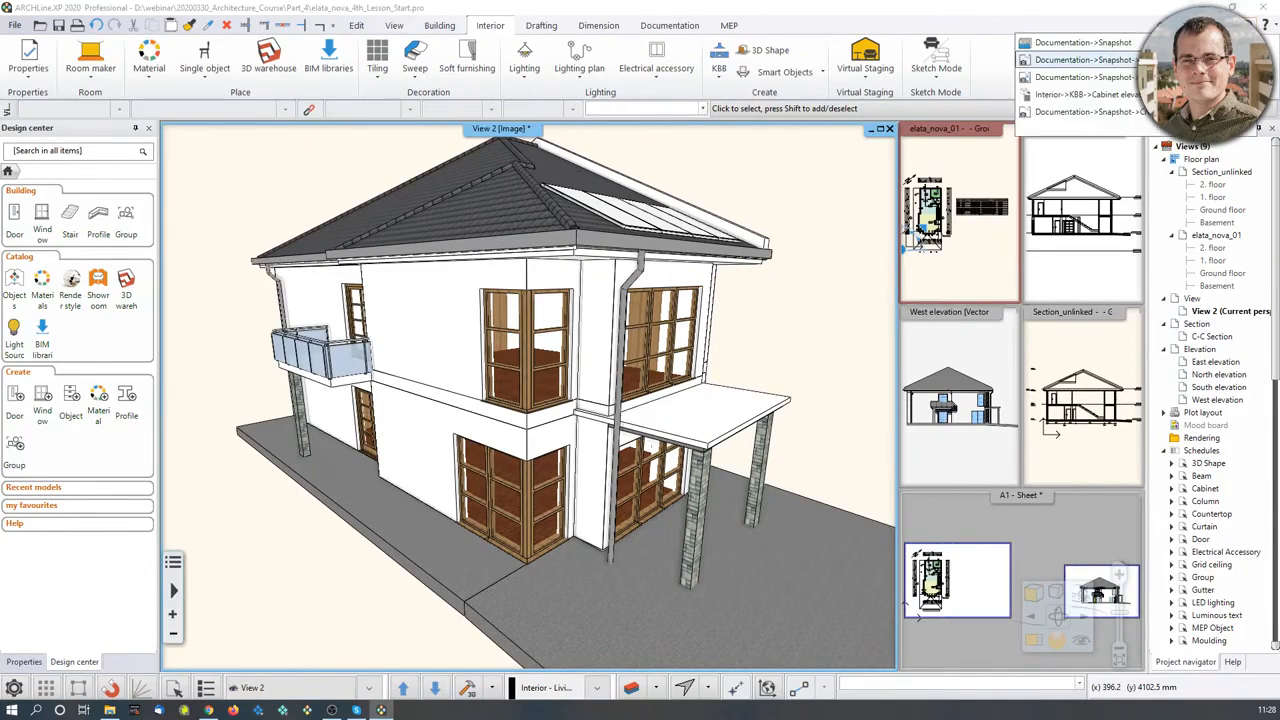
pyautogui.press('Return')
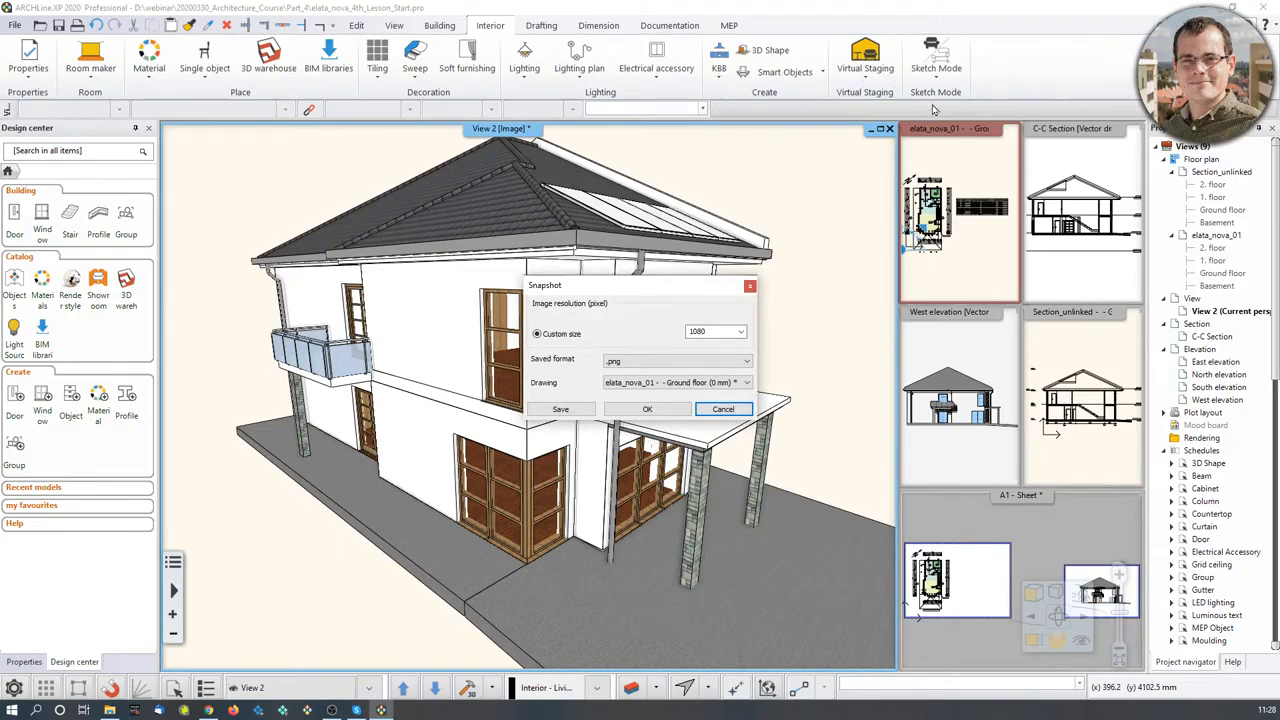
pyautogui.click(648, 408)
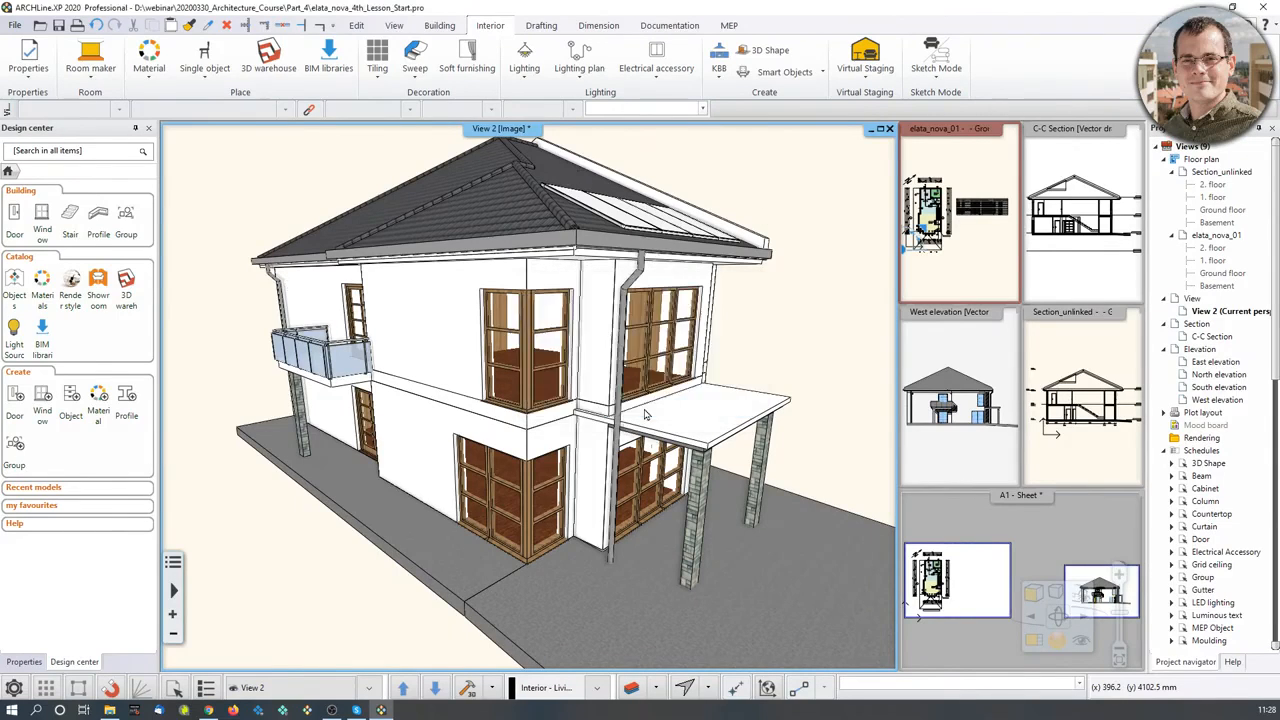
pyautogui.scroll(3, 934, 288)
pyautogui.click(932, 274)
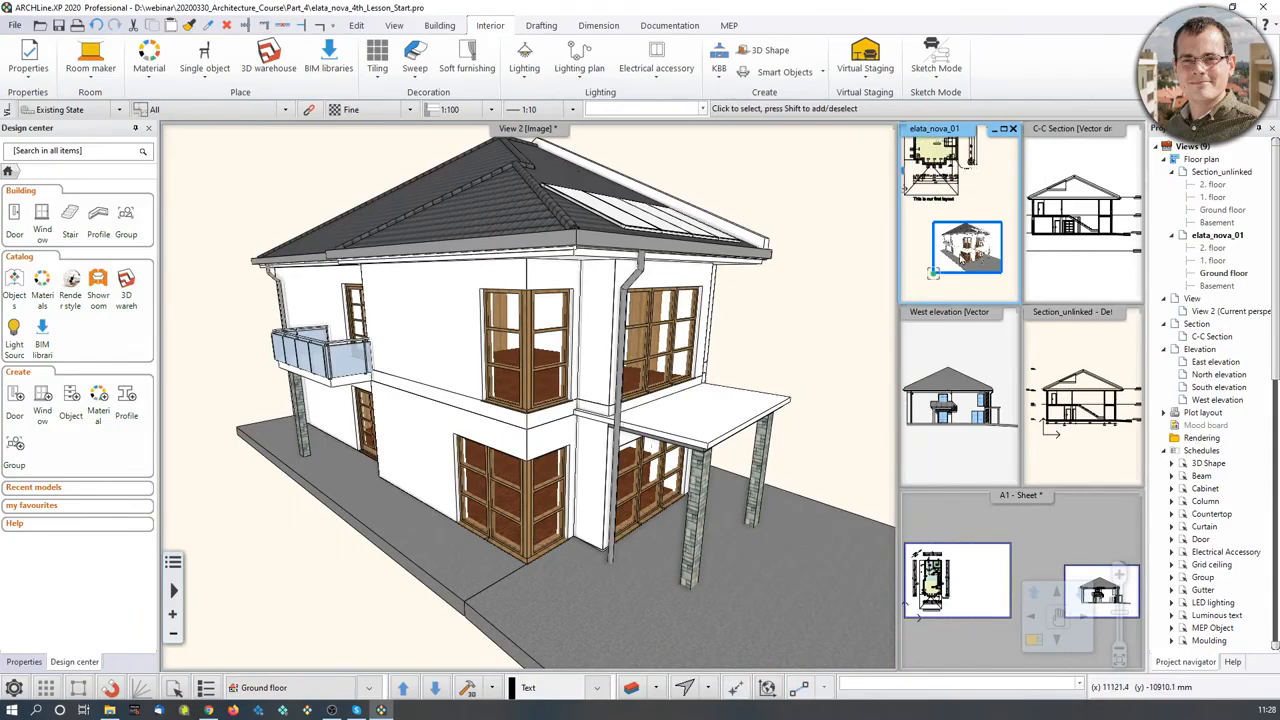
# Step: Make the ground floor plan the main tiled window and examine the placed perspective snapshot up close
pyautogui.moveTo(968, 244); pyautogui.dragTo(961, 254, button='middle')
pyautogui.scroll(4, 955, 285)
pyautogui.scroll(-1, 969, 218)
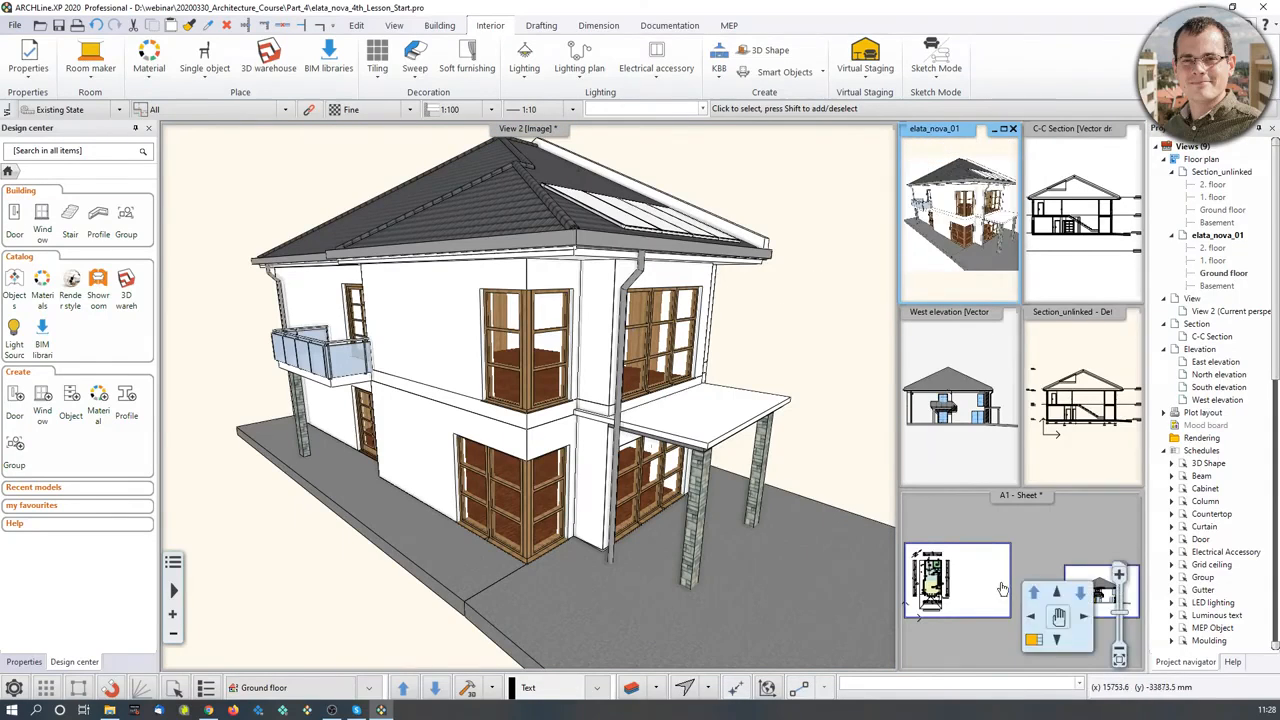
pyautogui.click(1038, 645)
pyautogui.moveTo(465, 618); pyautogui.dragTo(565, 400, button='middle')
pyautogui.scroll(3, 565, 400)
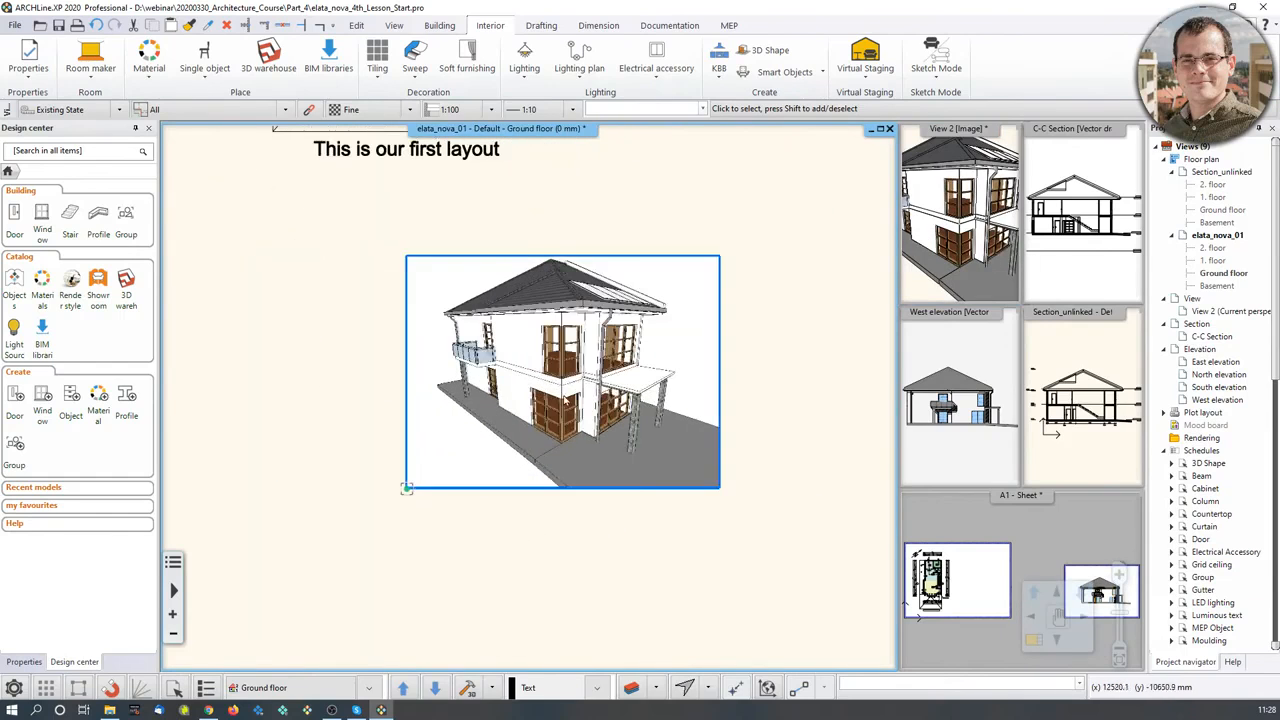
pyautogui.scroll(2, 565, 371)
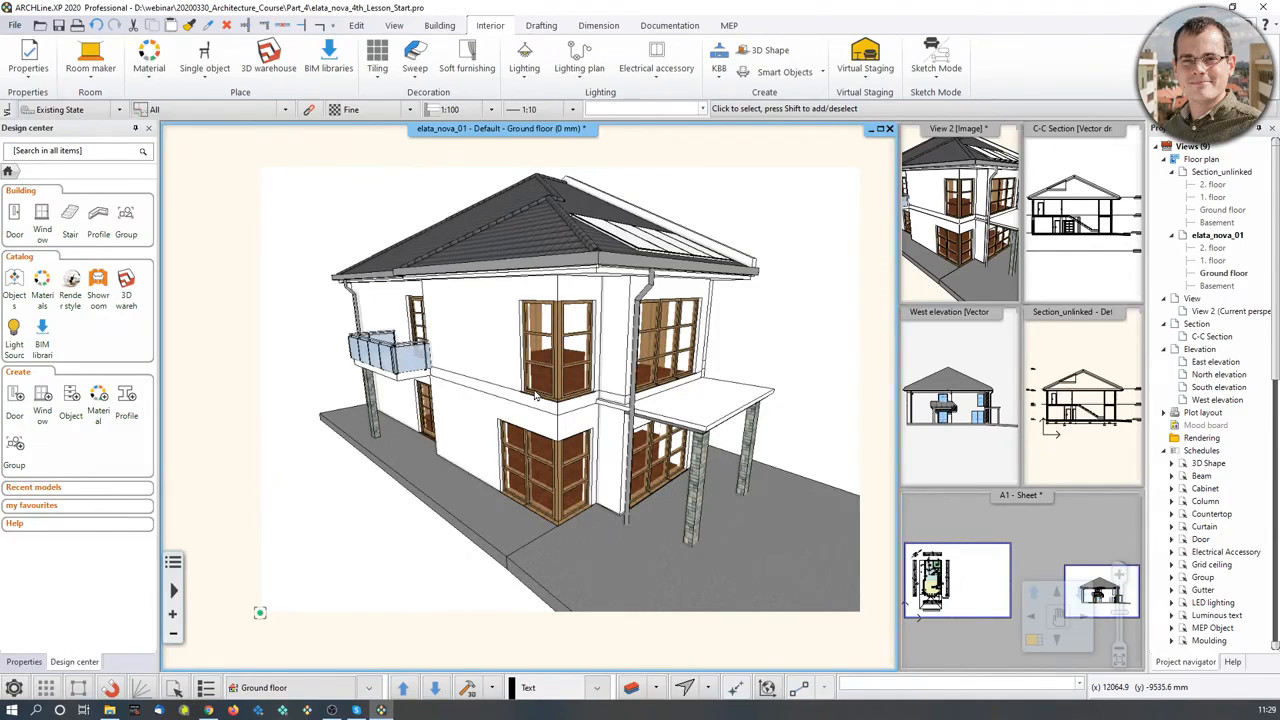
pyautogui.moveTo(625, 317); pyautogui.dragTo(578, 332, button='middle')
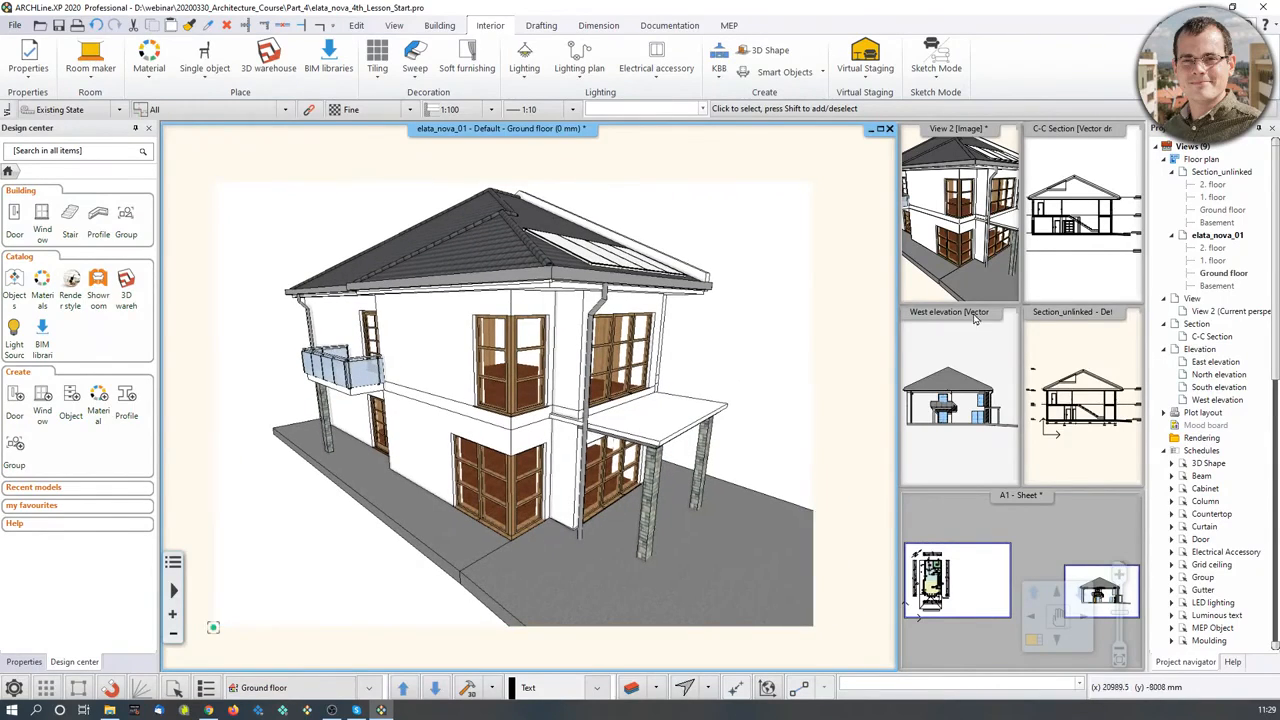
# Step: Make View 2 the main tiled window and switch the house from perspective to an axonometric view
pyautogui.click(958, 210)
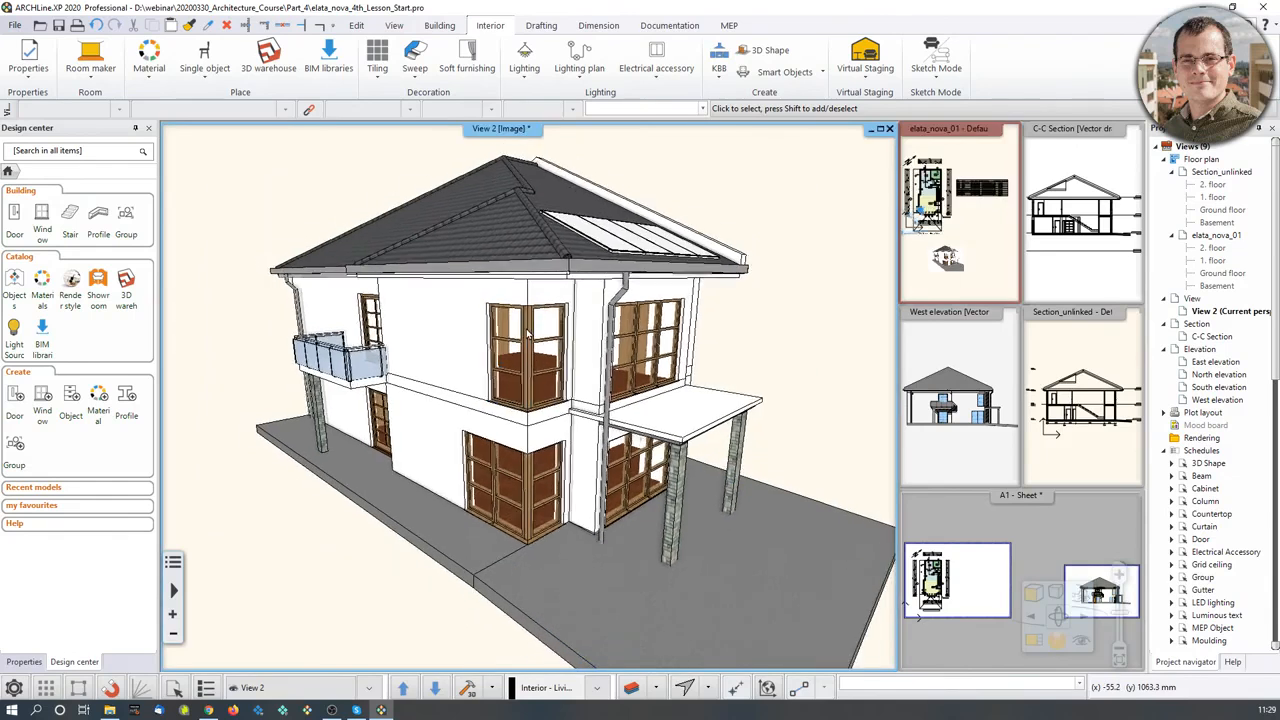
pyautogui.scroll(-5, 528, 333)
pyautogui.moveTo(528, 333); pyautogui.dragTo(643, 338, button='middle')
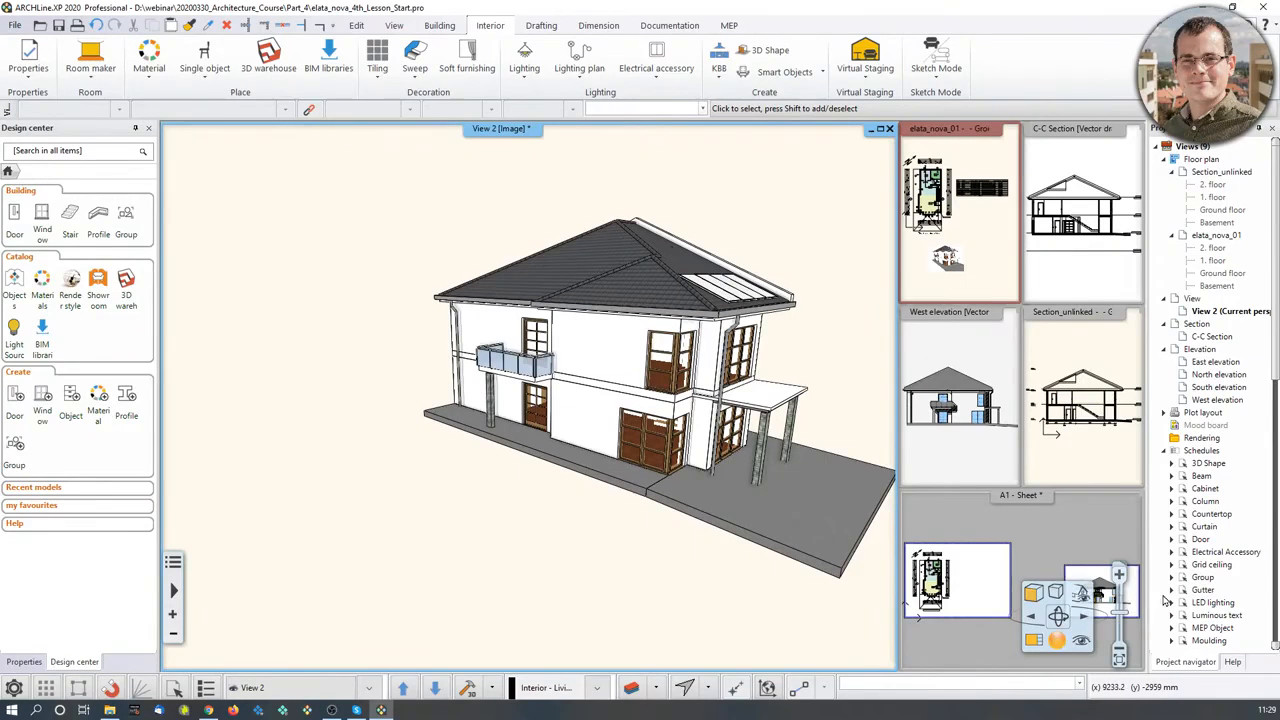
pyautogui.rightClick(1058, 610)
pyautogui.click(1108, 481)
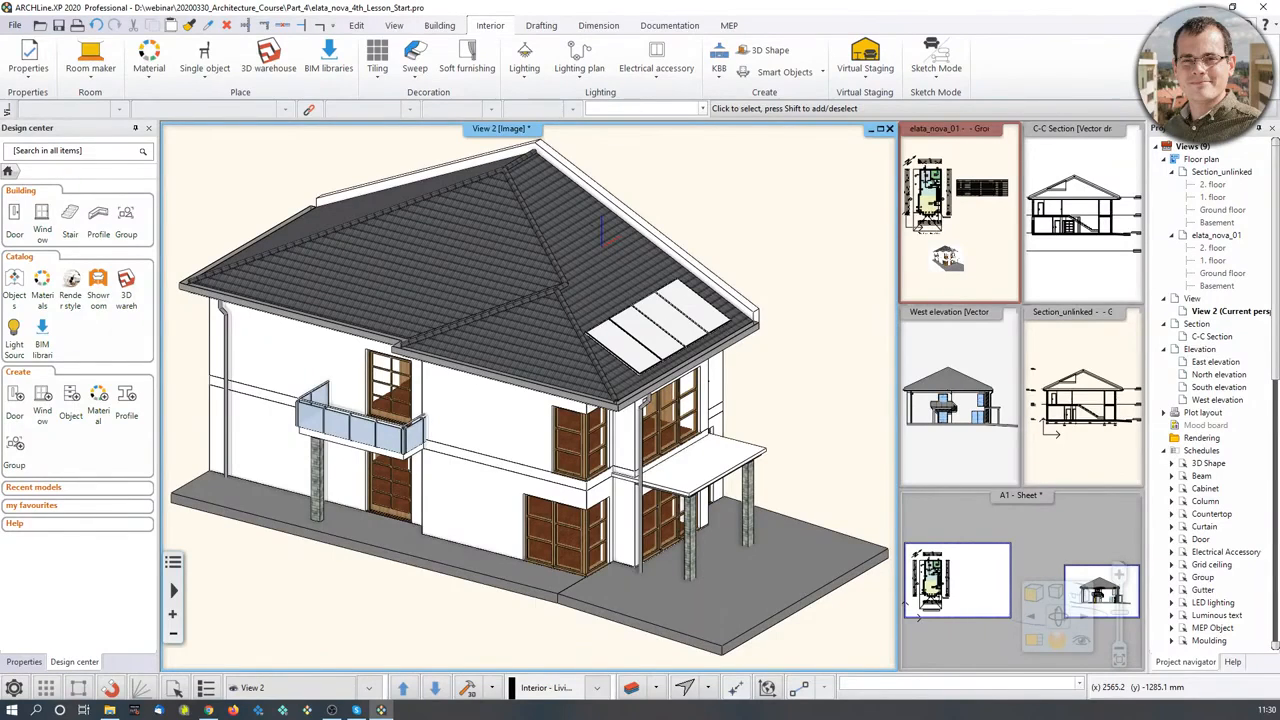
# Step: Return to the ground floor plan as the main window and set the width of the kitchen's exterior door to 1200 mm
pyautogui.click(960, 210)
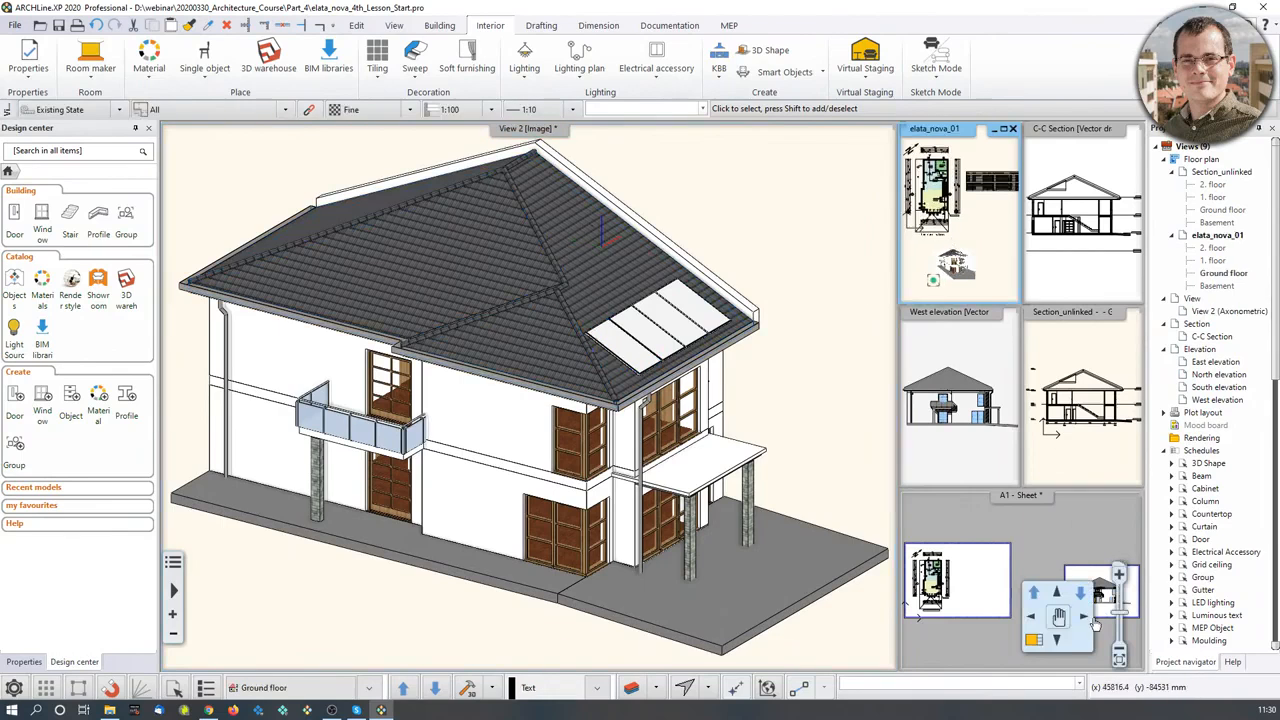
pyautogui.scroll(6, 503, 390)
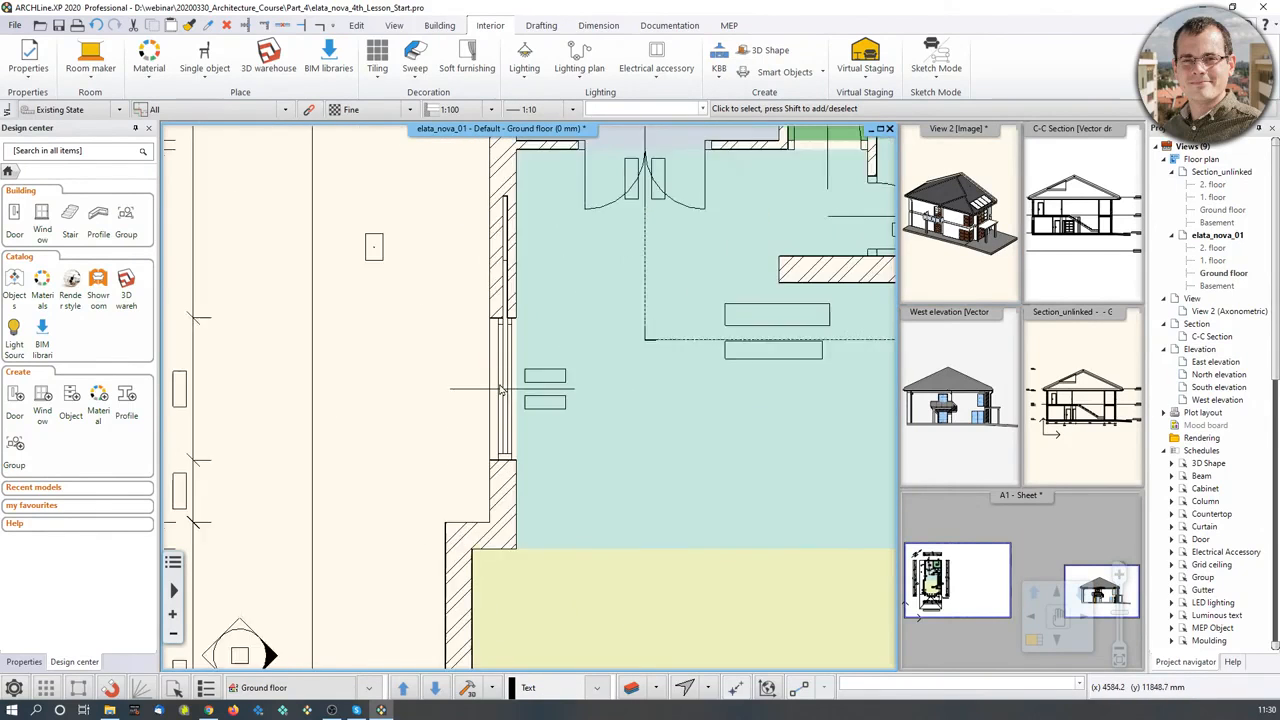
pyautogui.click(515, 445)
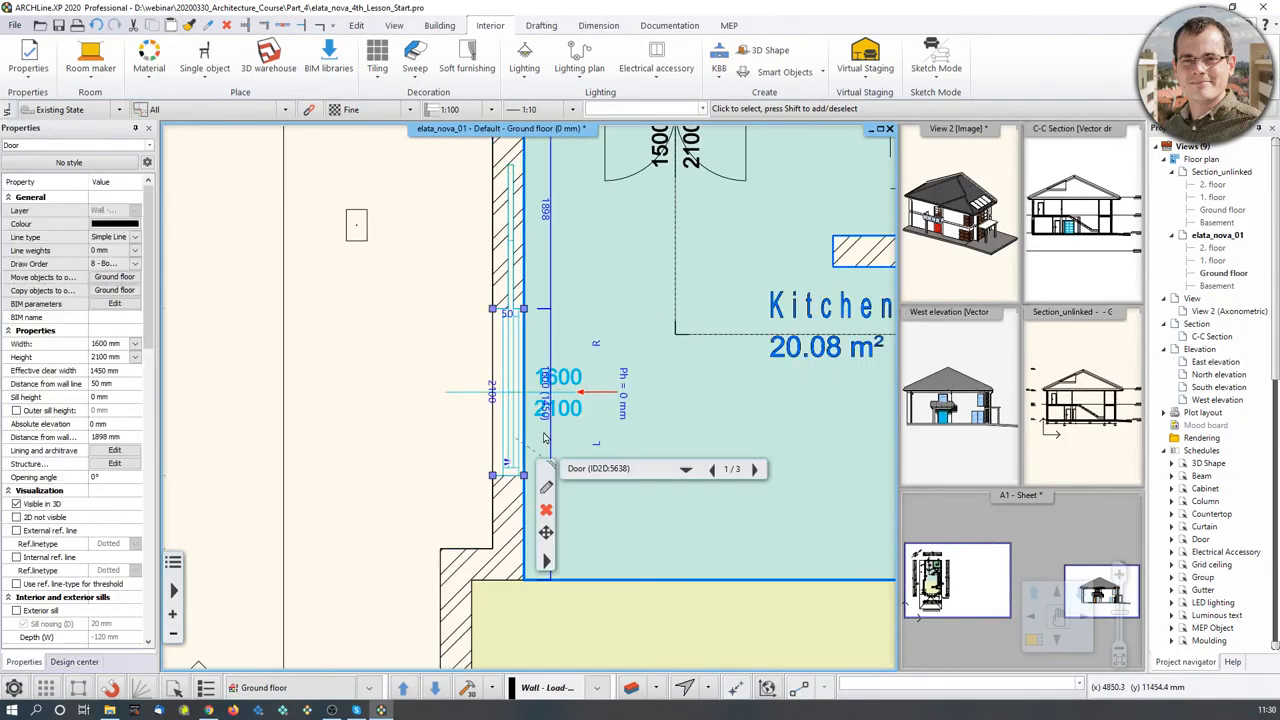
pyautogui.click(579, 395)
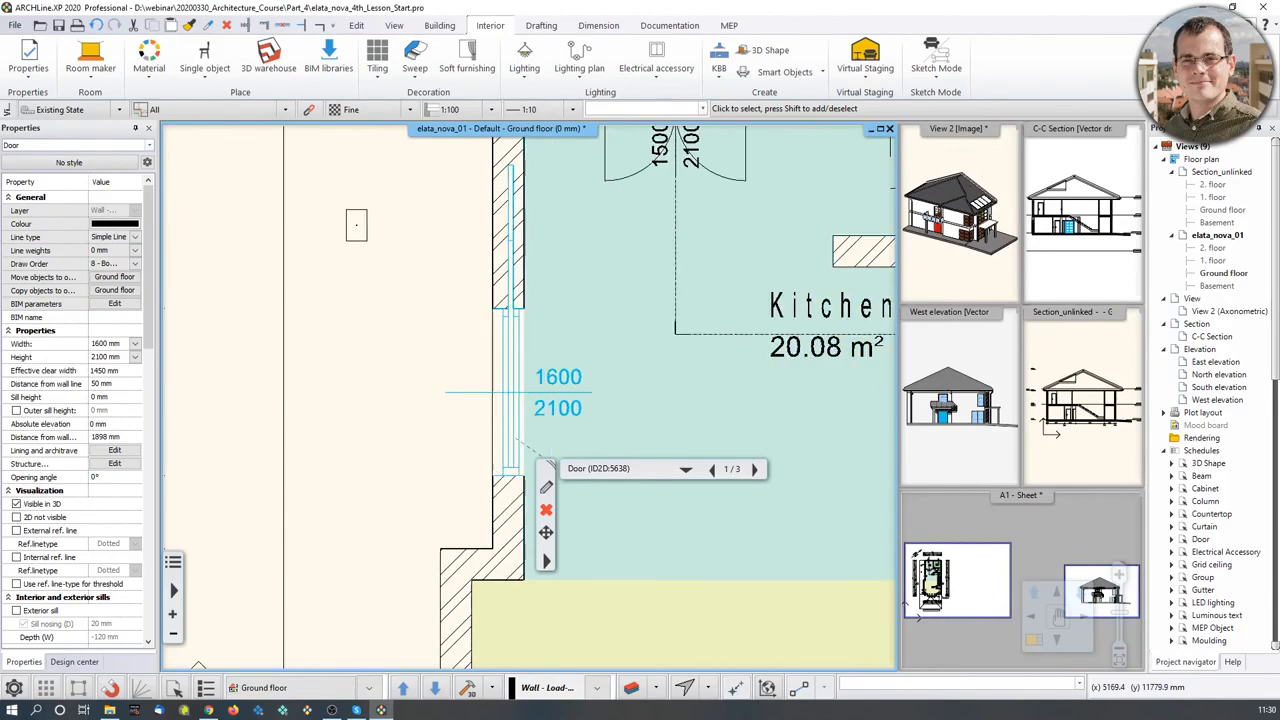
pyautogui.moveTo(579, 393); pyautogui.dragTo(562, 396, button='middle')
pyautogui.click(531, 392)
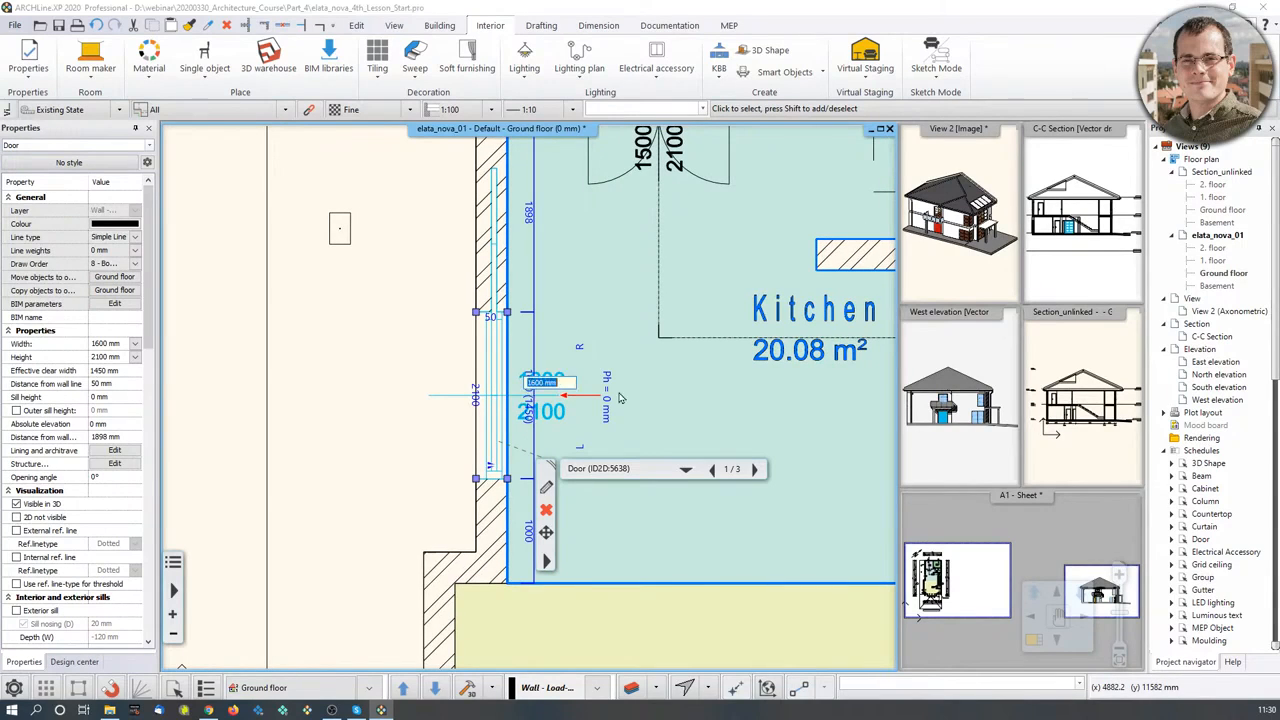
pyautogui.write('1200')
pyautogui.press('Return')
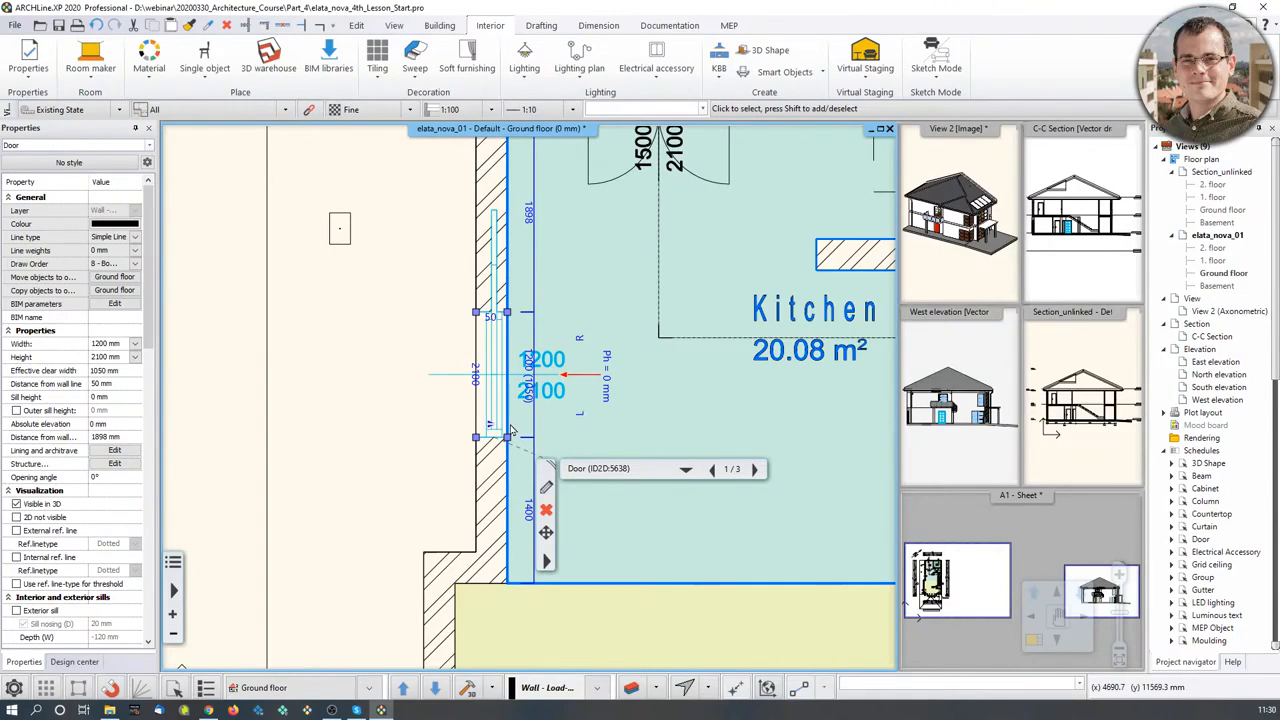
# Step: Examine the dimension chains beside the kitchen's exterior door, the surrounding floor plan and the door schedule
pyautogui.scroll(-1, 529, 399)
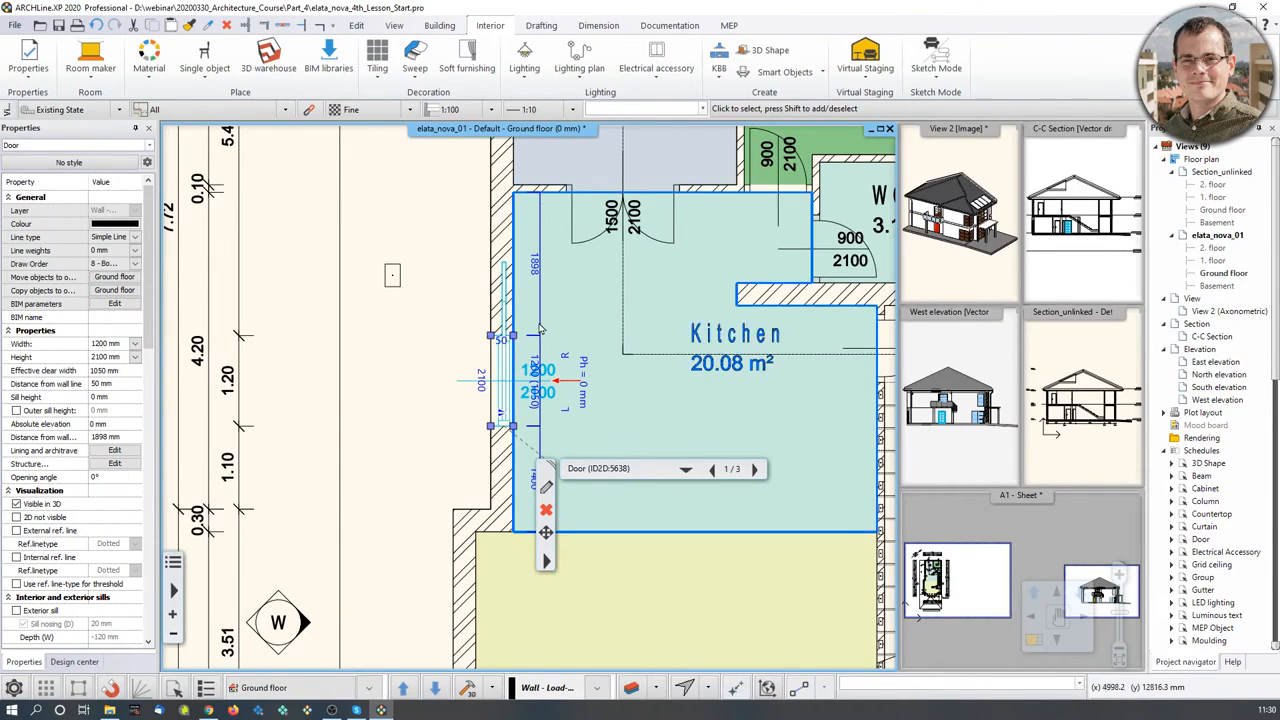
pyautogui.scroll(1, 535, 213)
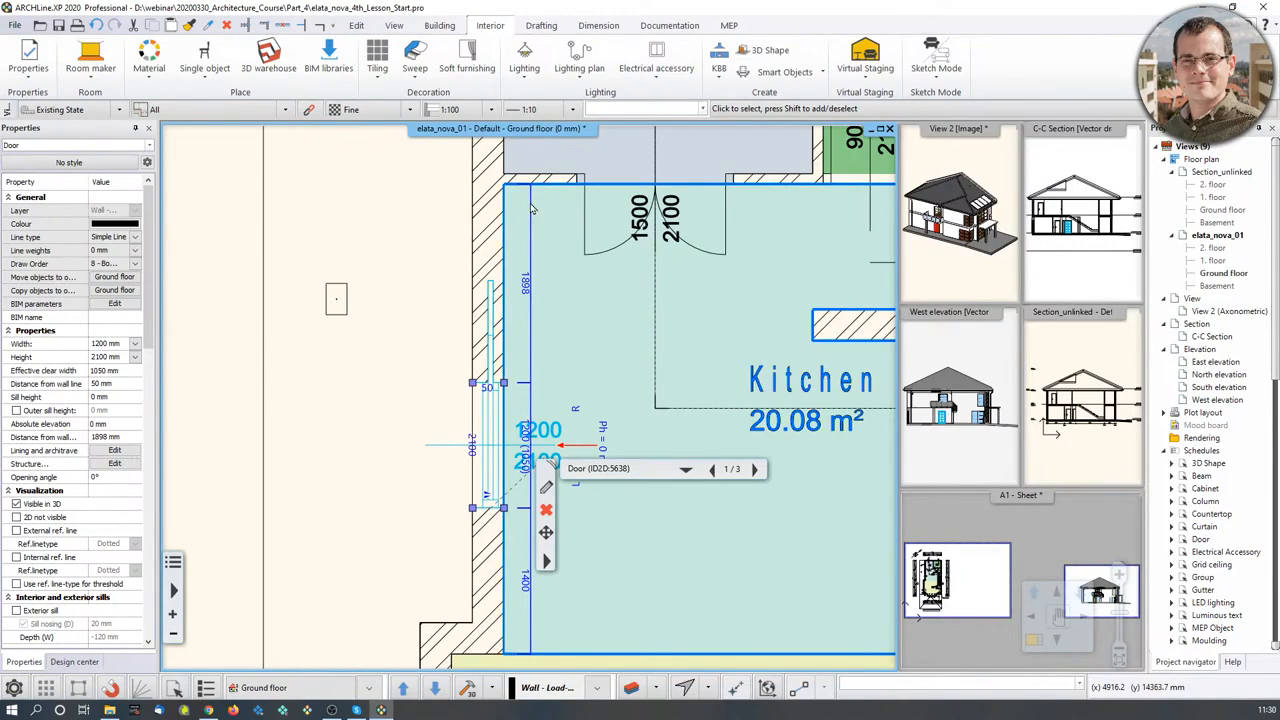
pyautogui.scroll(1, 531, 295)
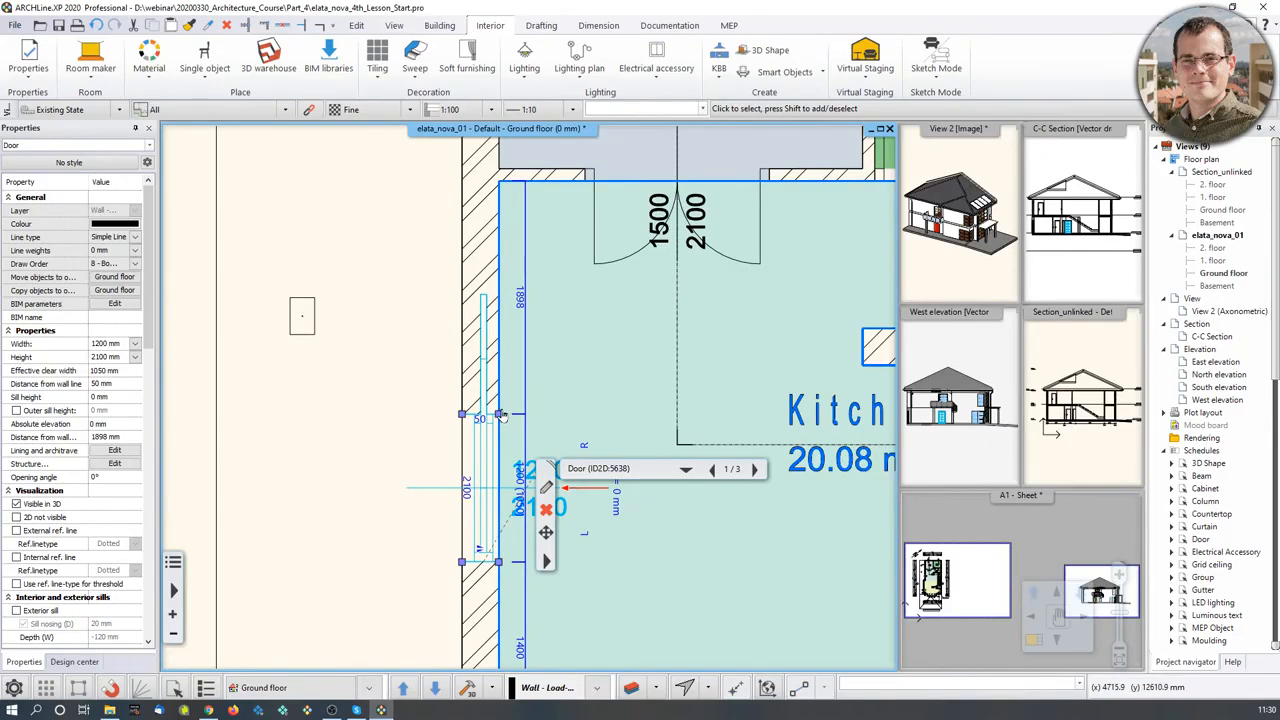
pyautogui.scroll(-1, 503, 416)
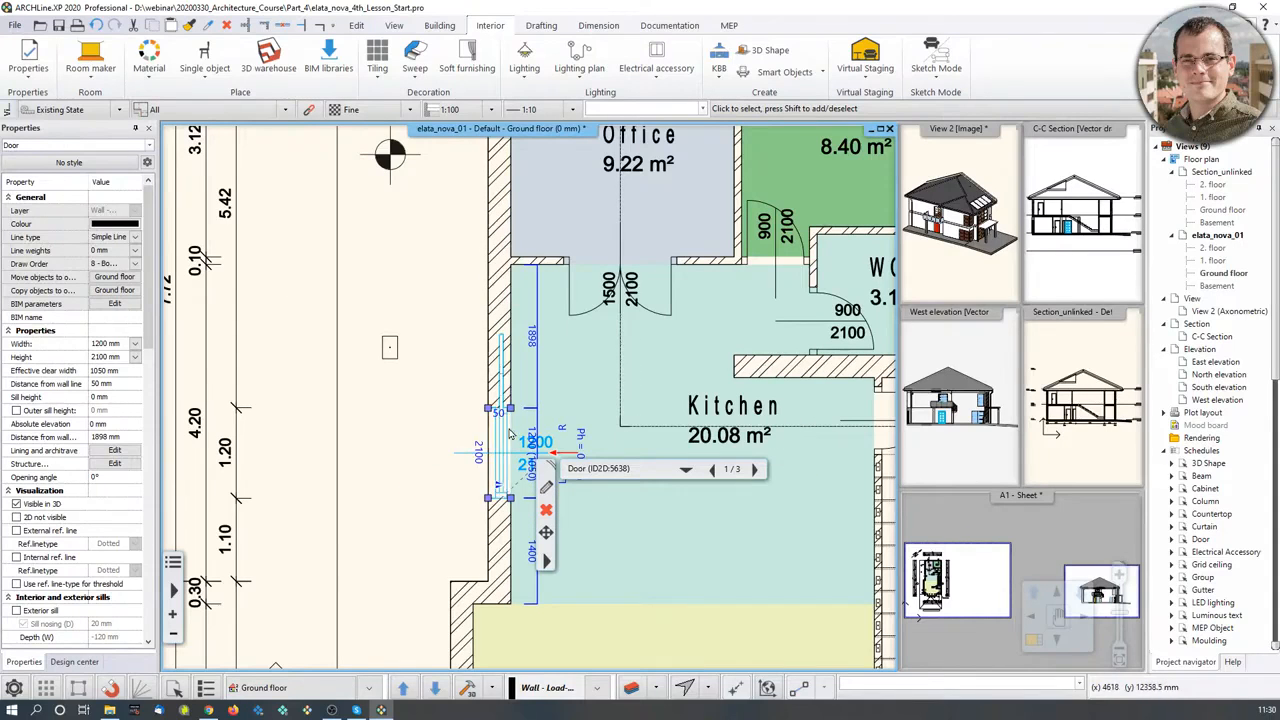
pyautogui.moveTo(560, 415); pyautogui.dragTo(460, 422, button='middle')
pyautogui.scroll(-1, 462, 420)
pyautogui.scroll(-3, 534, 402)
pyautogui.moveTo(551, 403); pyautogui.dragTo(461, 403, button='middle')
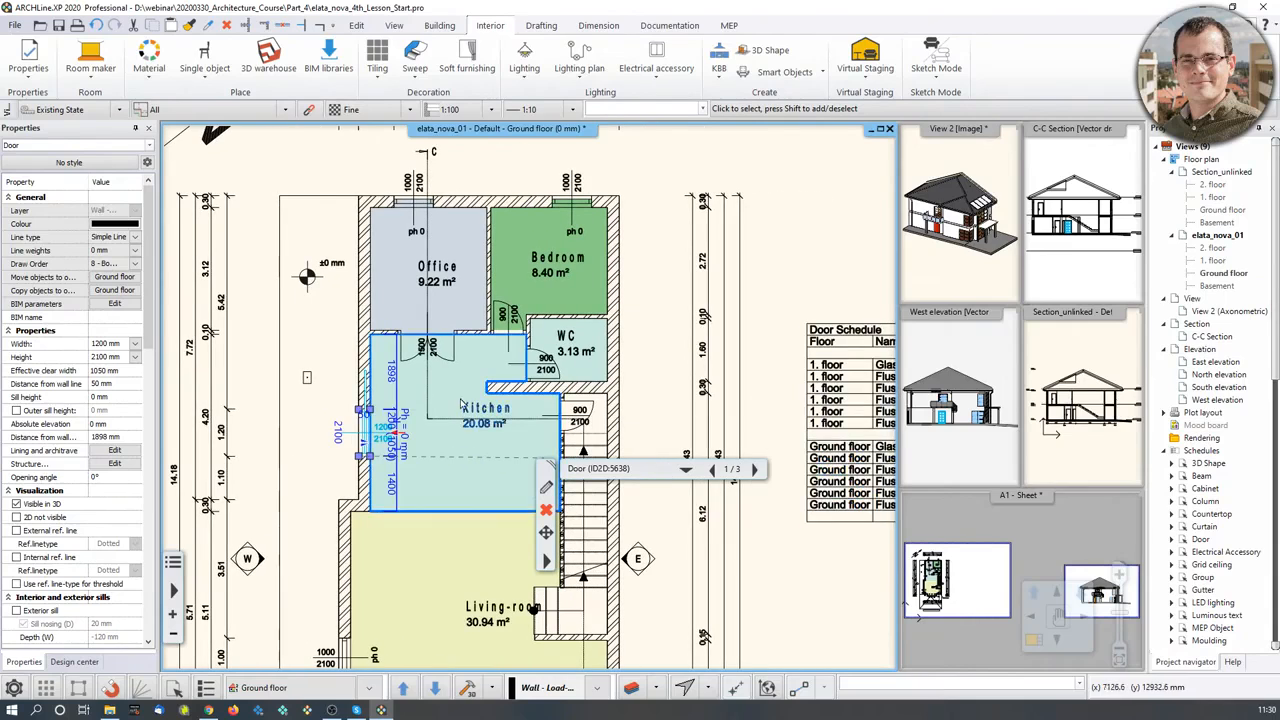
pyautogui.scroll(1, 368, 465)
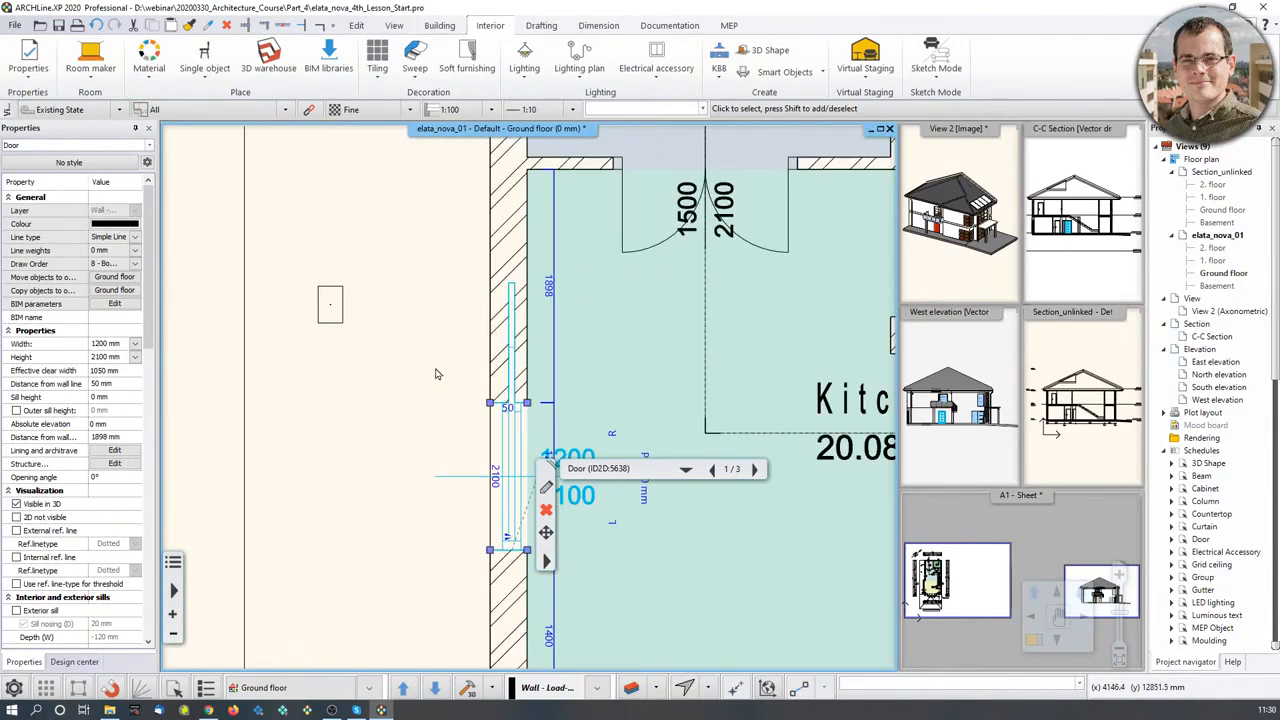
pyautogui.scroll(2, 430, 460)
pyautogui.scroll(-5, 528, 400)
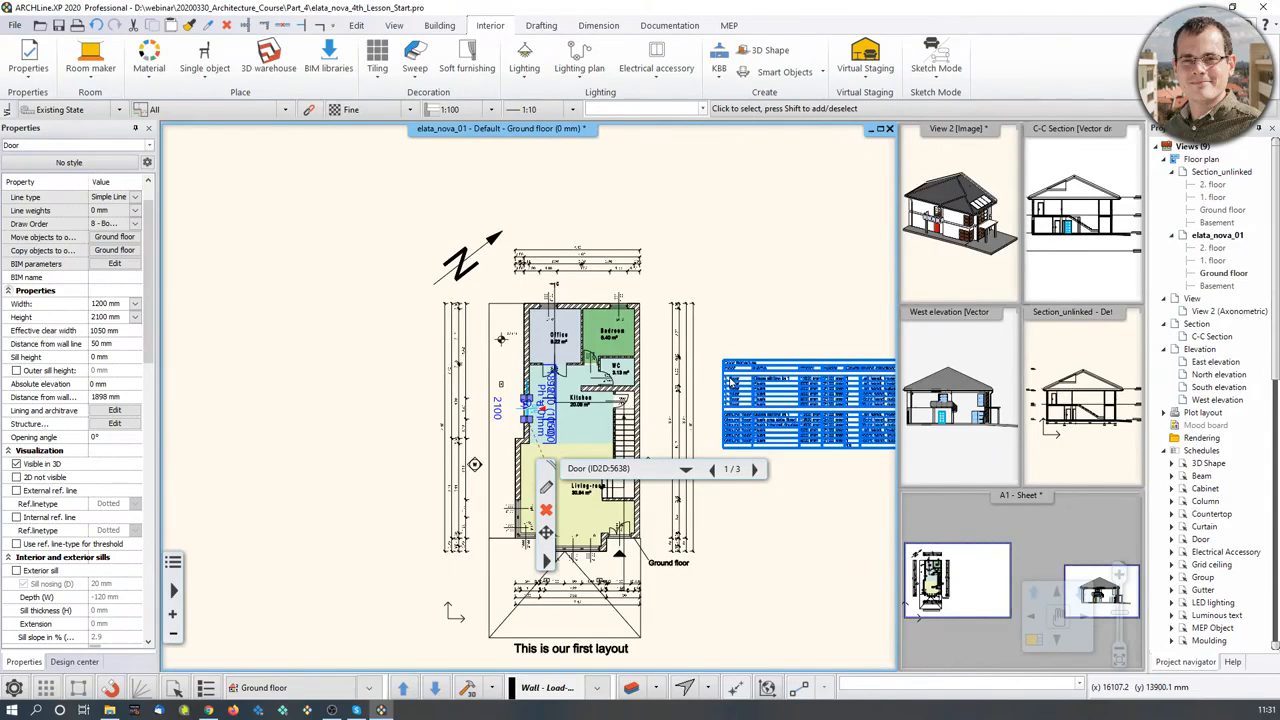
pyautogui.moveTo(624, 281); pyautogui.dragTo(628, 286, button='middle')
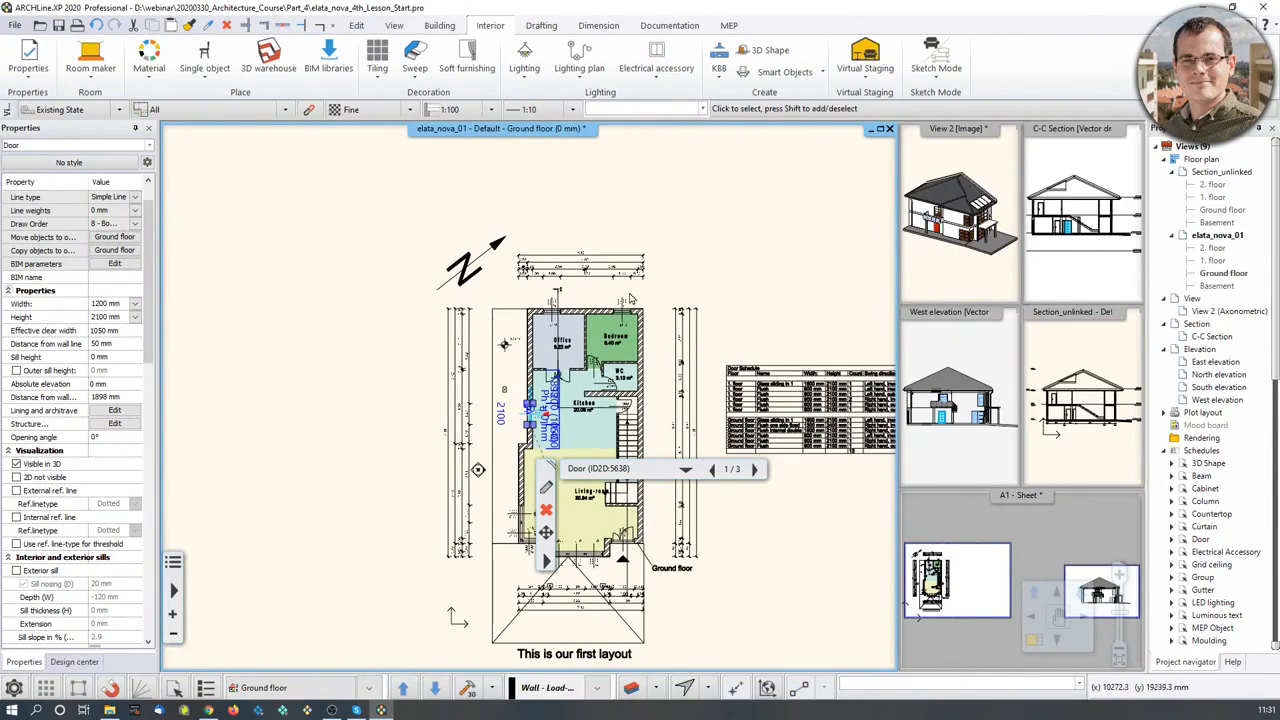
# Step: Review the default length dimension properties and the available arrowhead styles, leaving the settings as they are
pyautogui.click(598, 25)
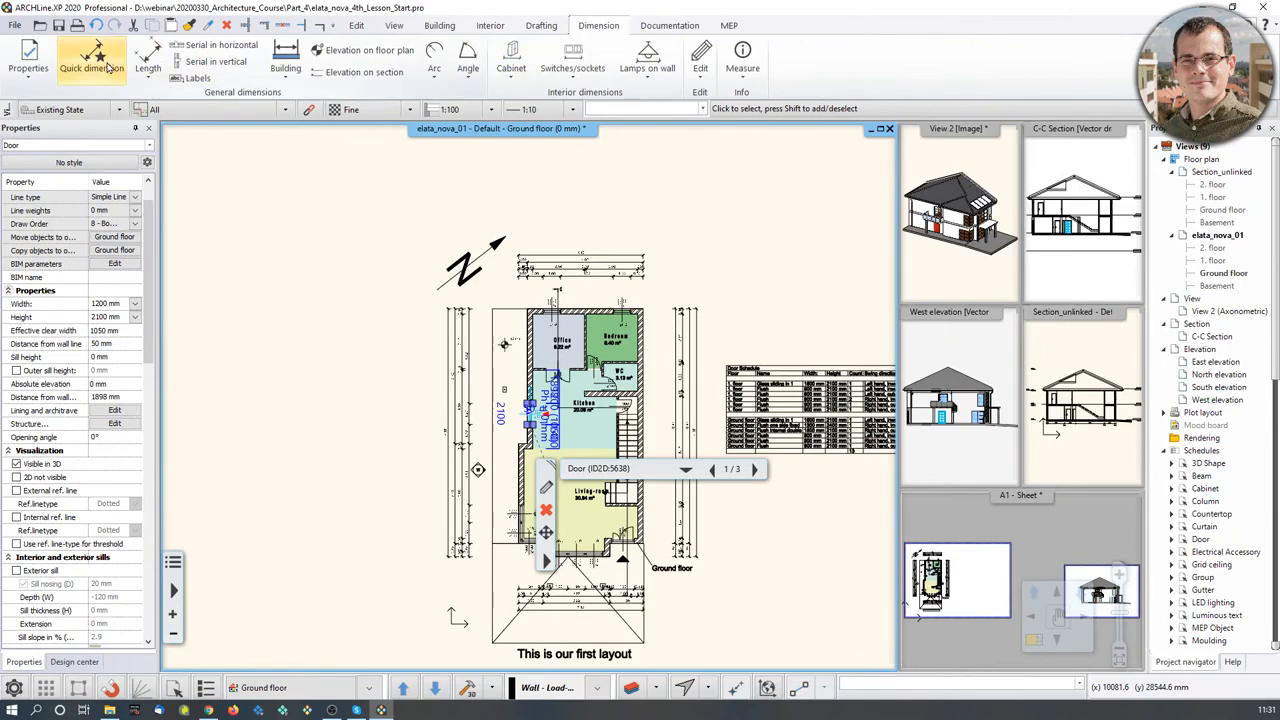
pyautogui.click(42, 71)
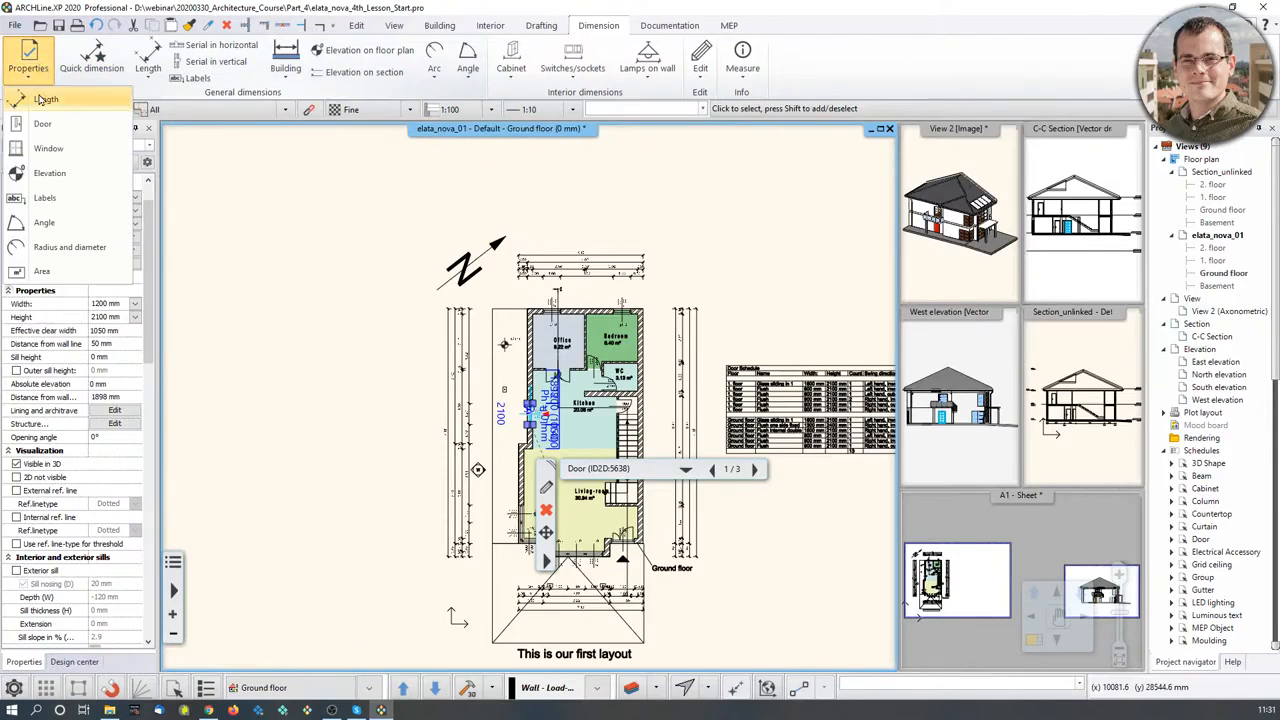
pyautogui.click(44, 99)
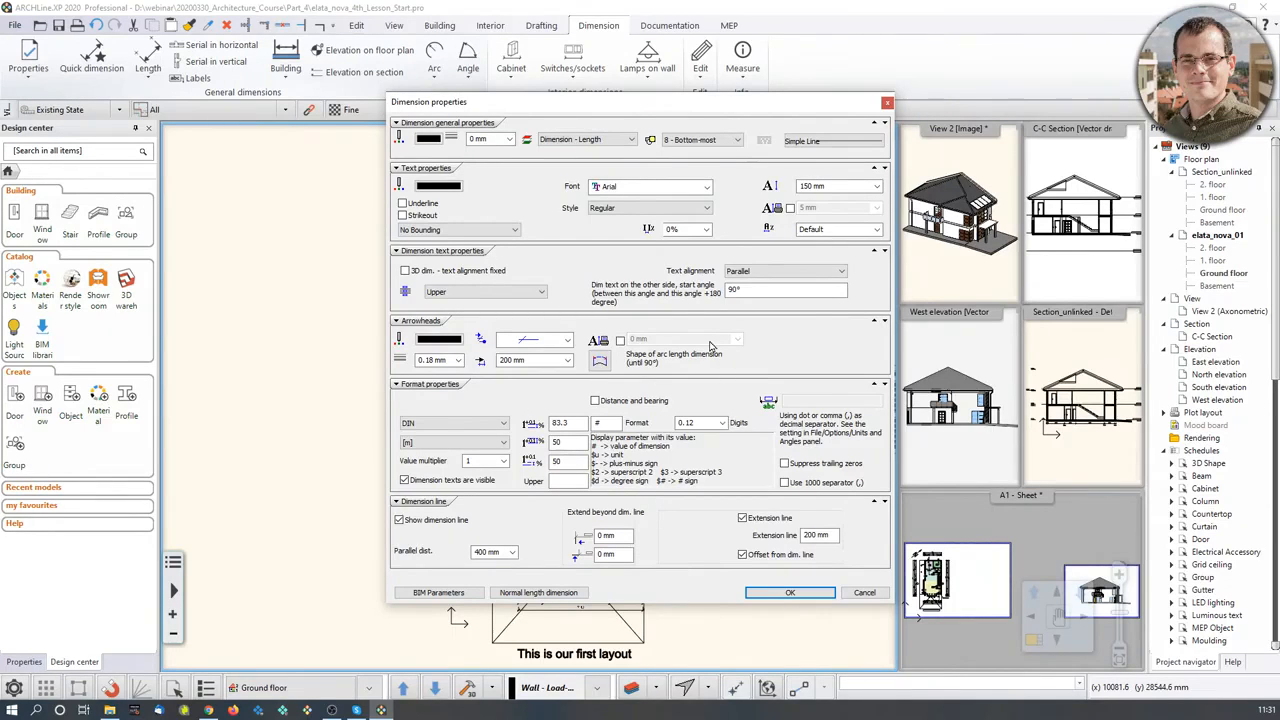
pyautogui.click(567, 340)
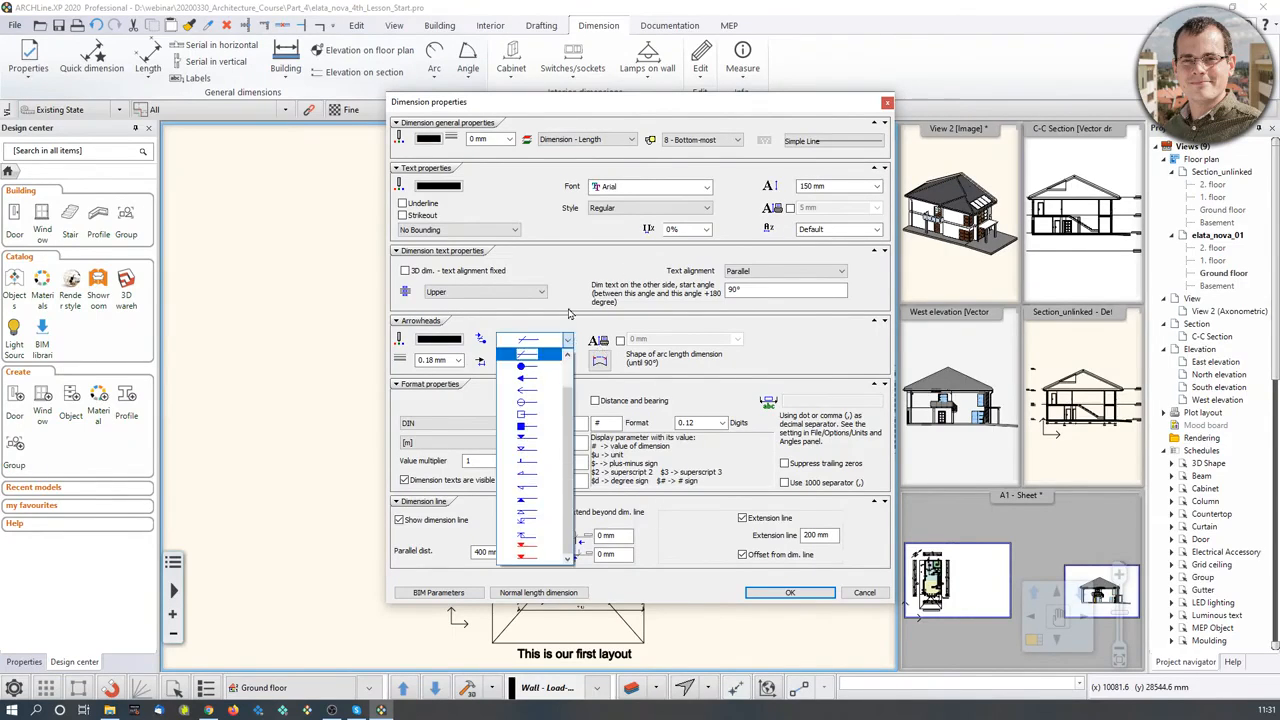
pyautogui.click(588, 283)
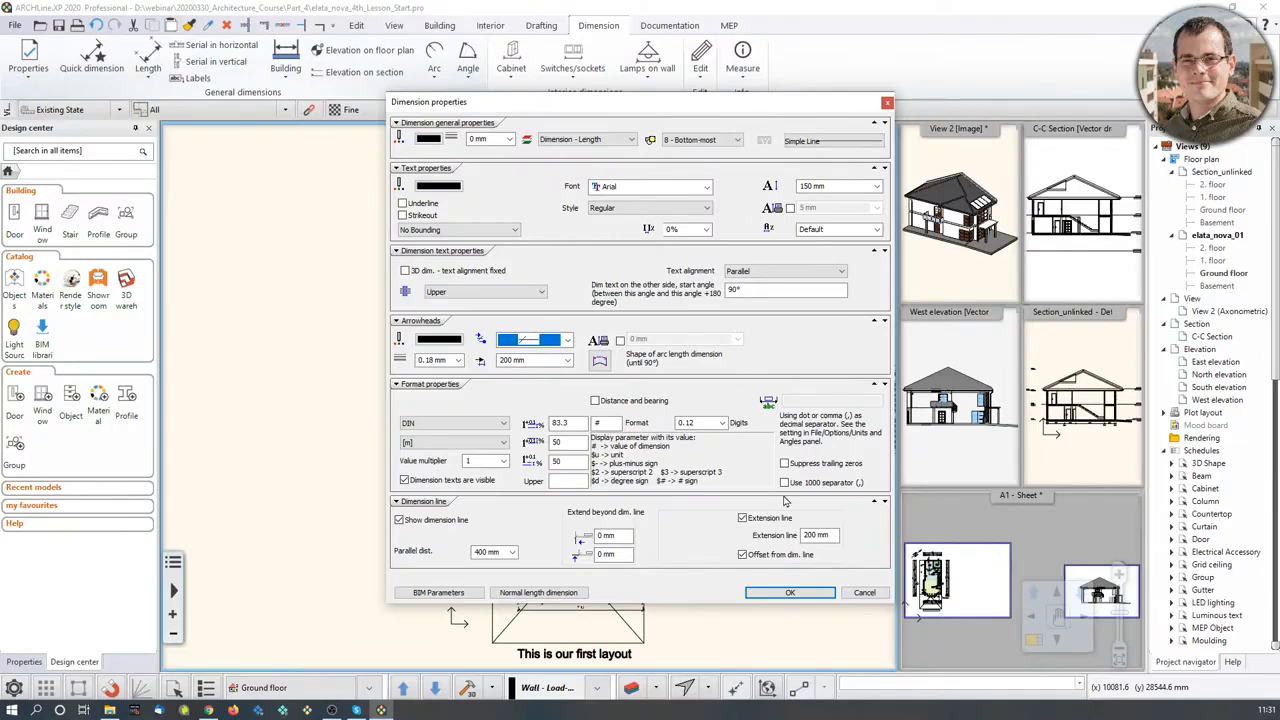
pyautogui.click(865, 593)
# Step: Inspect the properties of the overall length dimension above the Office and Bedroom, and deselect it
pyautogui.scroll(3, 548, 355)
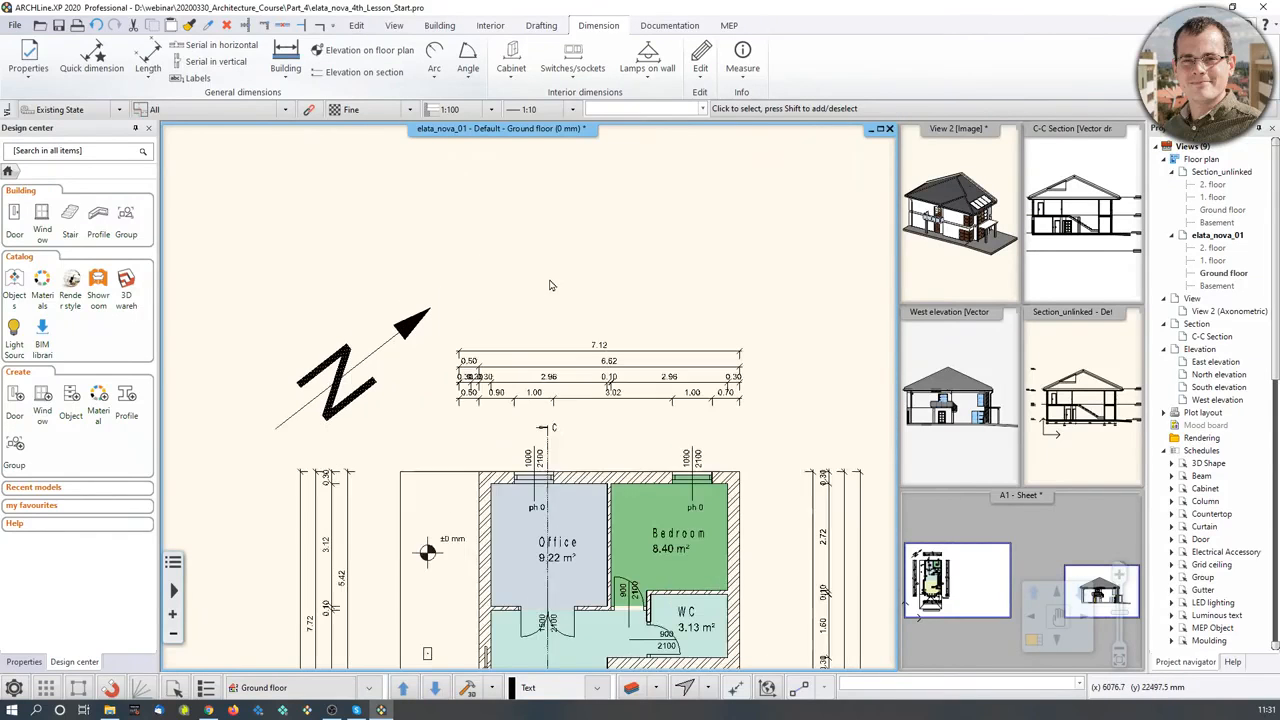
pyautogui.click(548, 355)
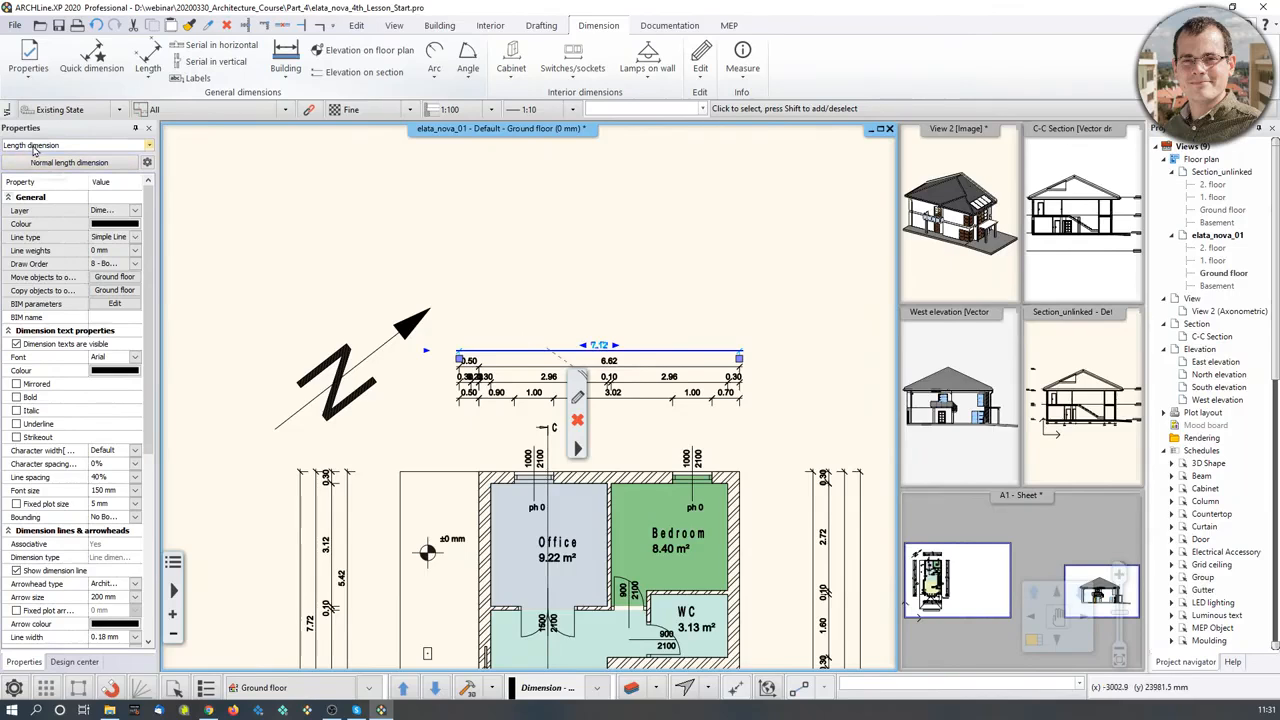
pyautogui.click(149, 146)
pyautogui.click(229, 156)
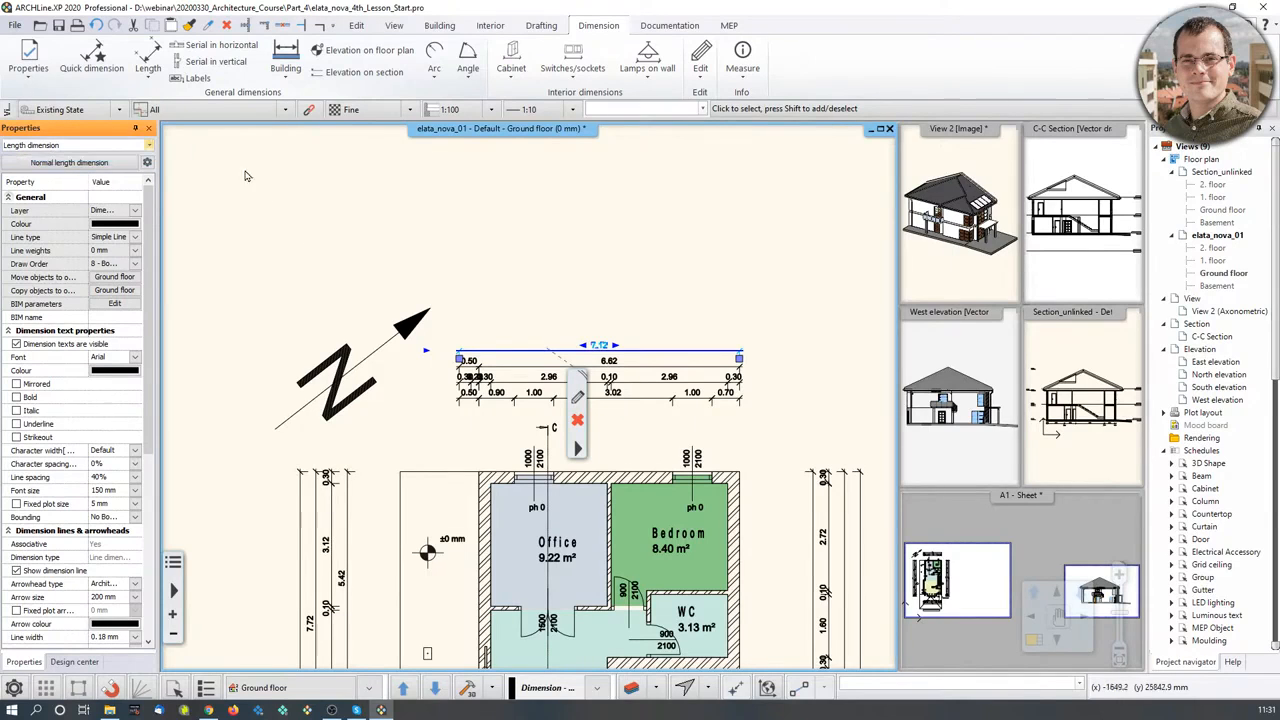
pyautogui.scroll(-2, 400, 312)
pyautogui.click(485, 275)
pyautogui.press('Escape')
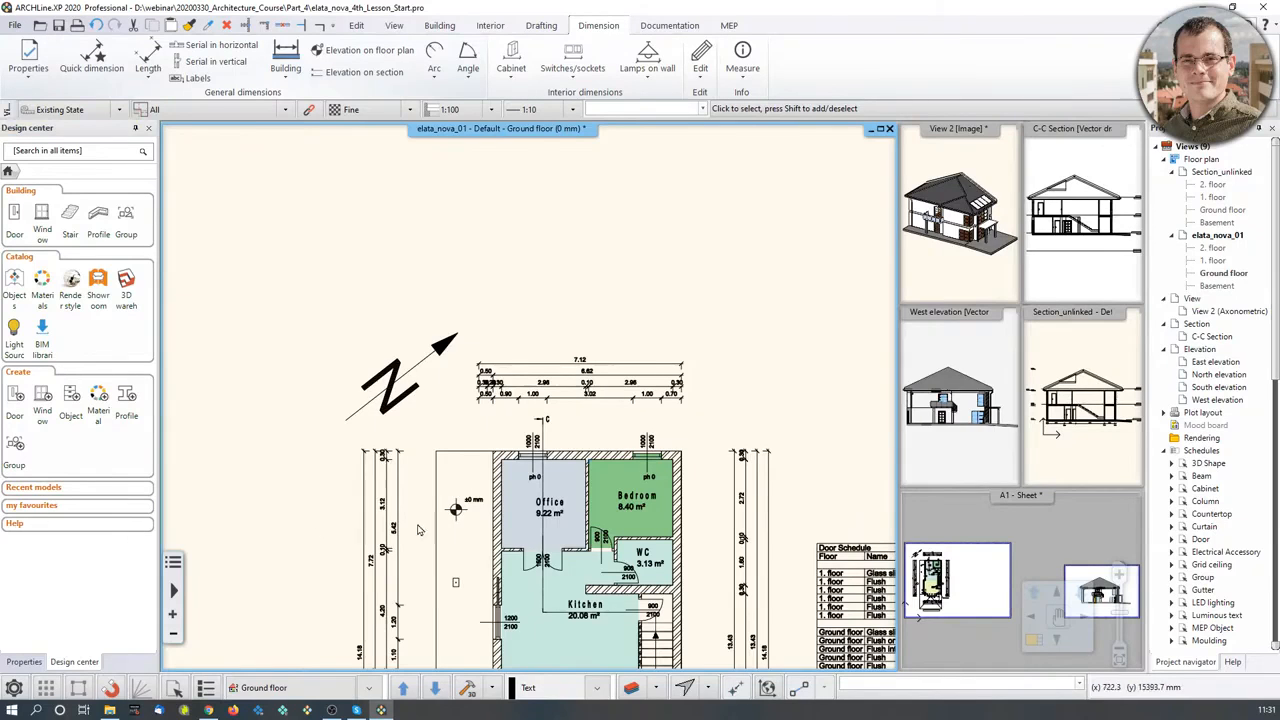
pyautogui.scroll(2, 690, 465)
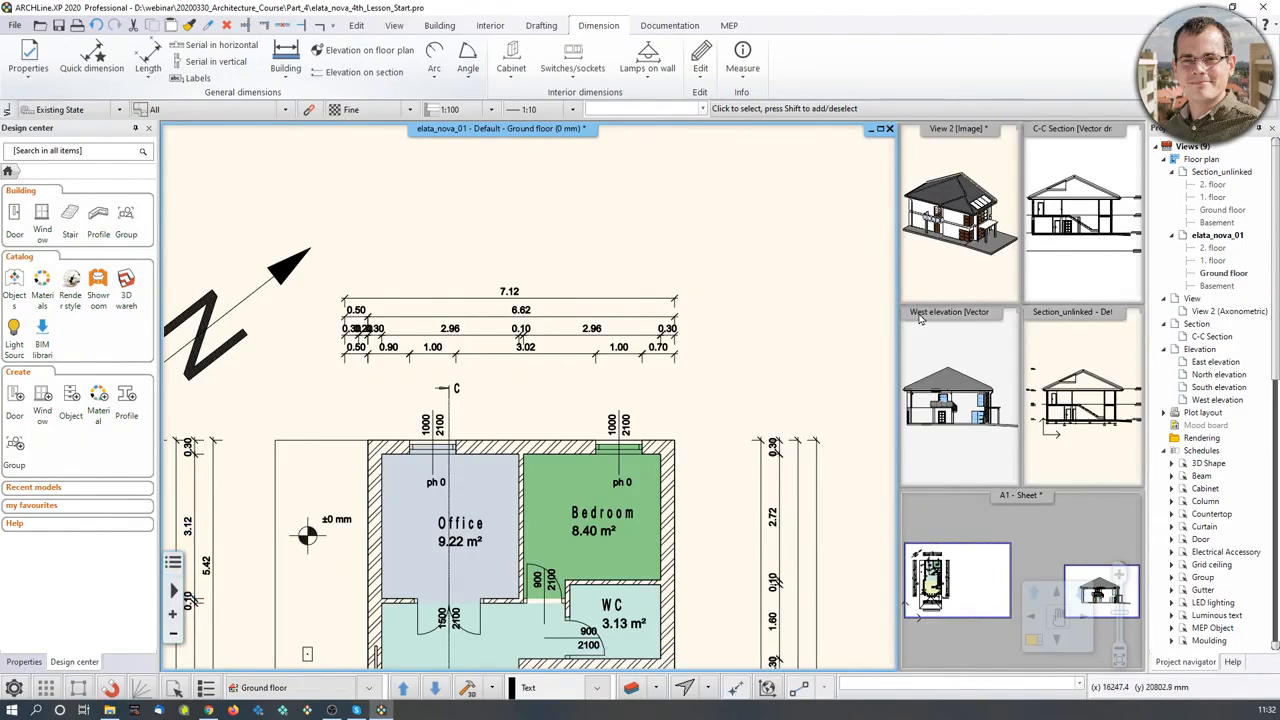
# Step: Switch to File Explorer, look through the project files in the Webinar_PRO_Files folder, and return to the floor plan
pyautogui.moveTo(106, 713)
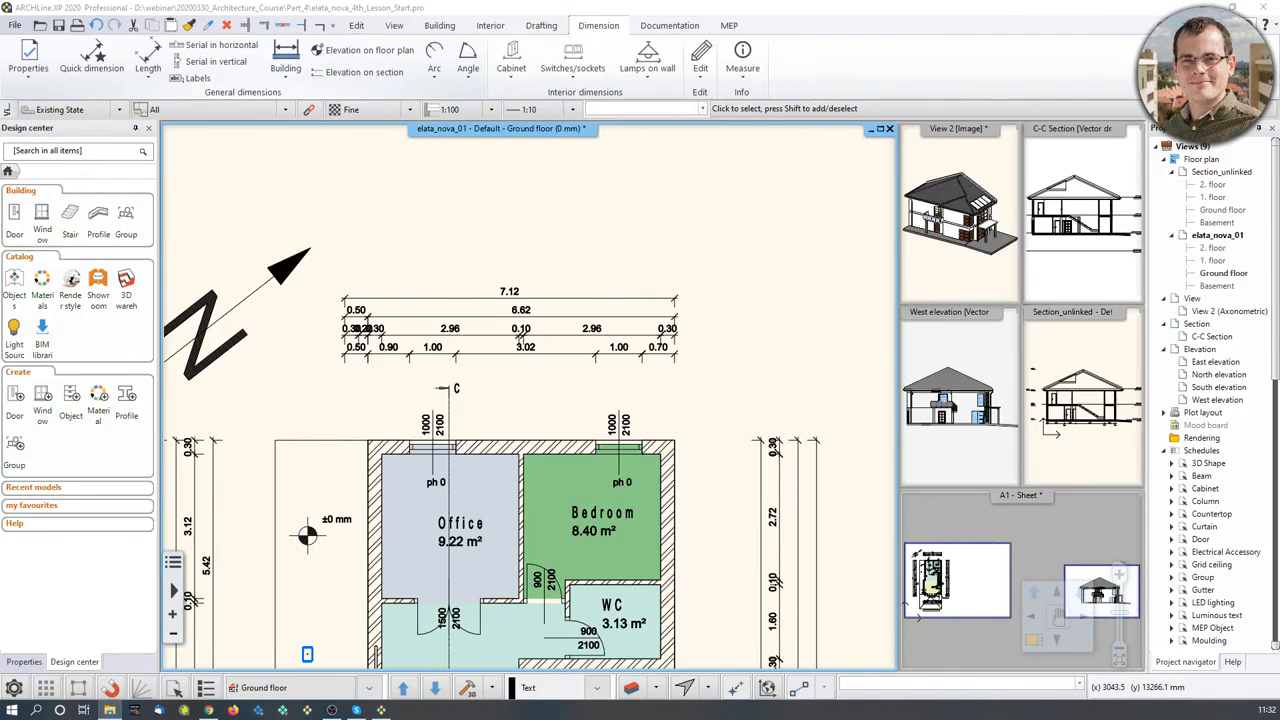
pyautogui.moveTo(0, 145); pyautogui.dragTo(171, 97)
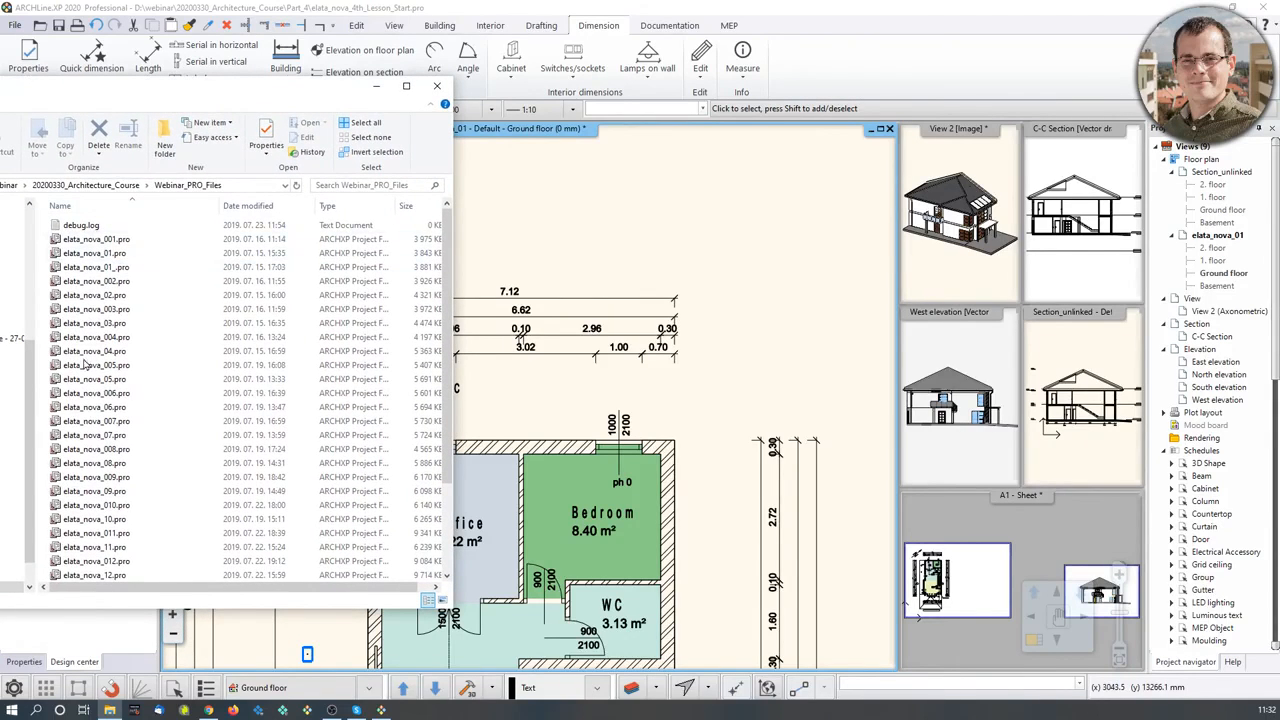
pyautogui.scroll(-3, 93, 549)
pyautogui.scroll(3, 94, 549)
pyautogui.moveTo(238, 97); pyautogui.dragTo(0, 185)
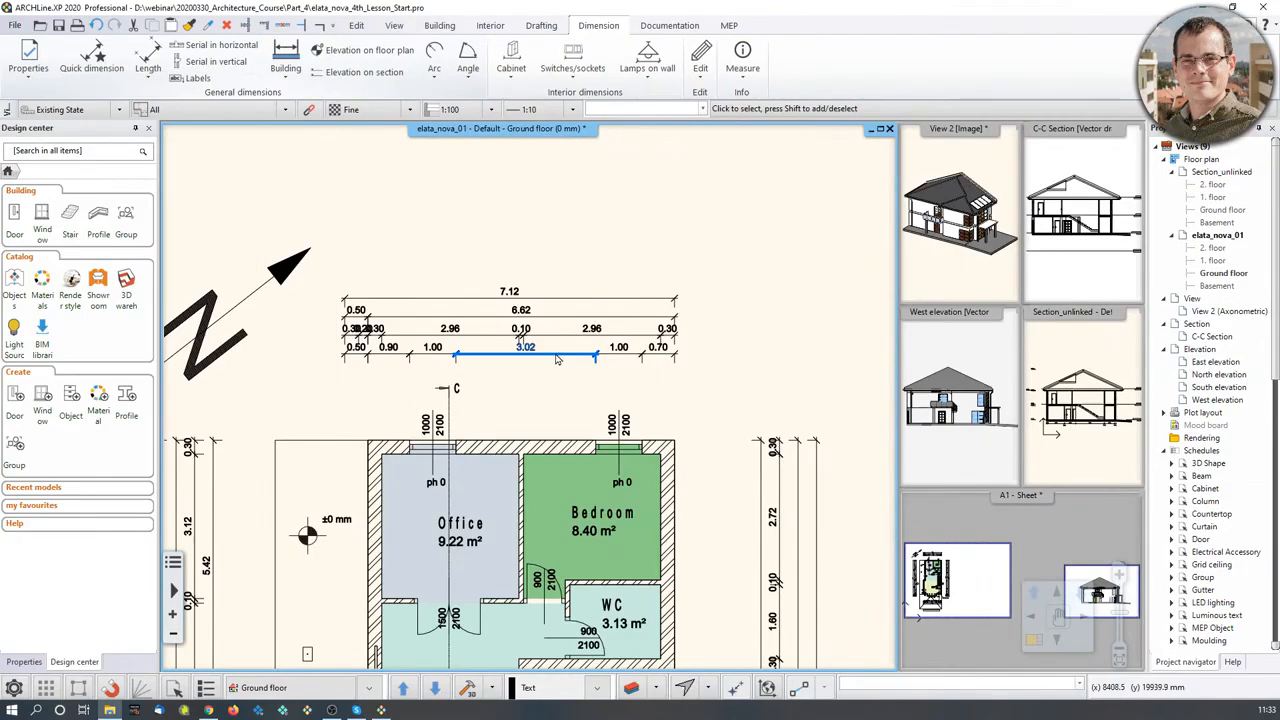
pyautogui.moveTo(262, 204); pyautogui.dragTo(285, 186, button='middle')
pyautogui.scroll(-1, 277, 222)
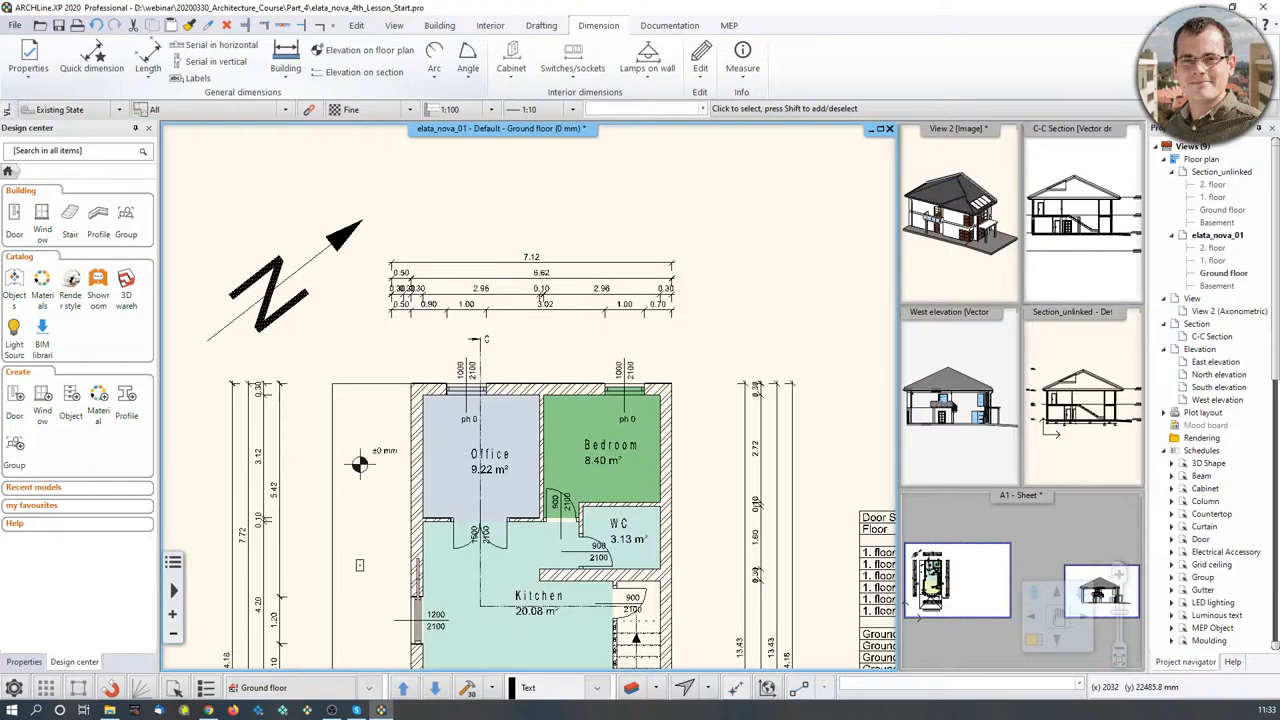
# Step: Look over the project export formats, search the commands for "goo", and examine the Google Drive download and logout tools
pyautogui.click(15, 25)
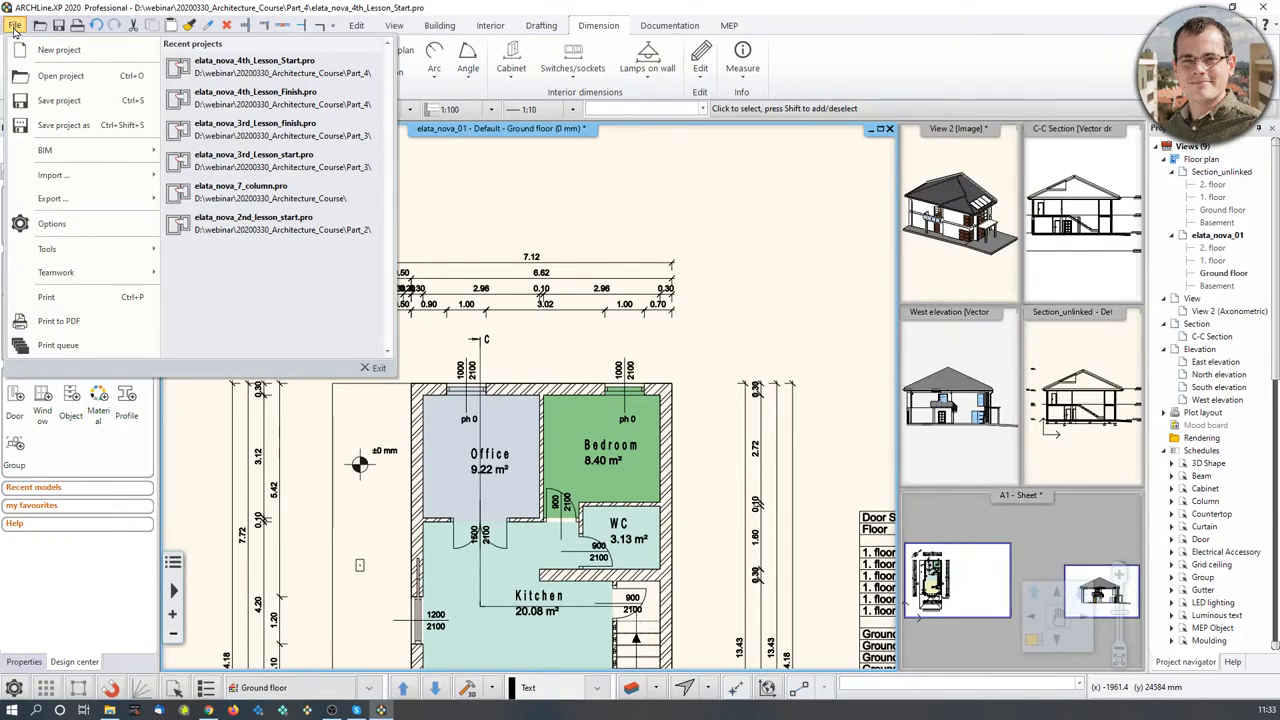
pyautogui.moveTo(129, 209)
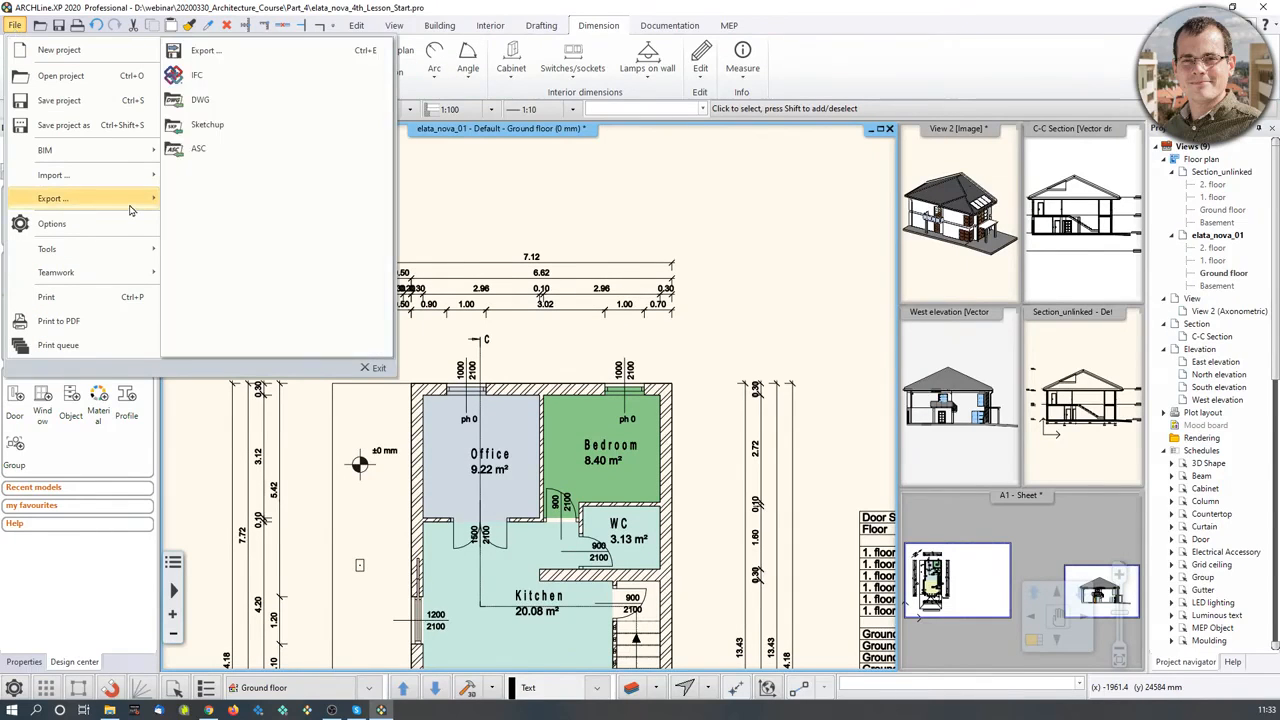
pyautogui.press('Escape')
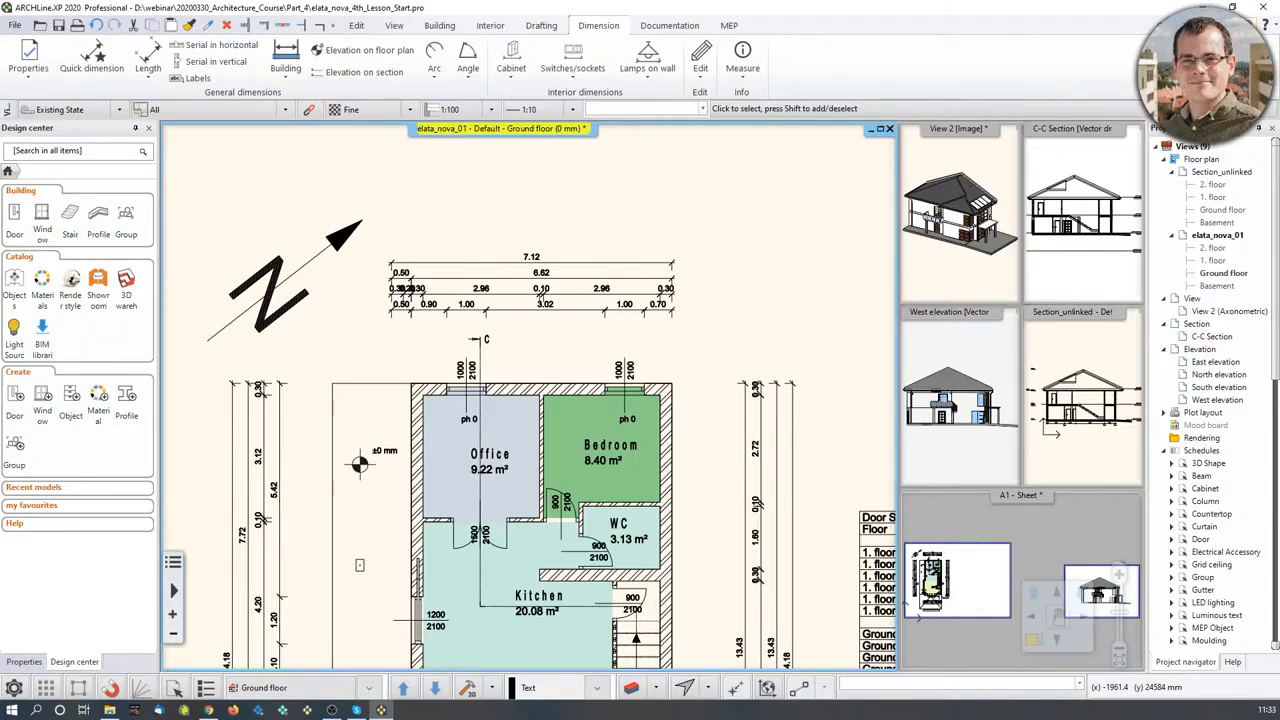
pyautogui.write('goo')
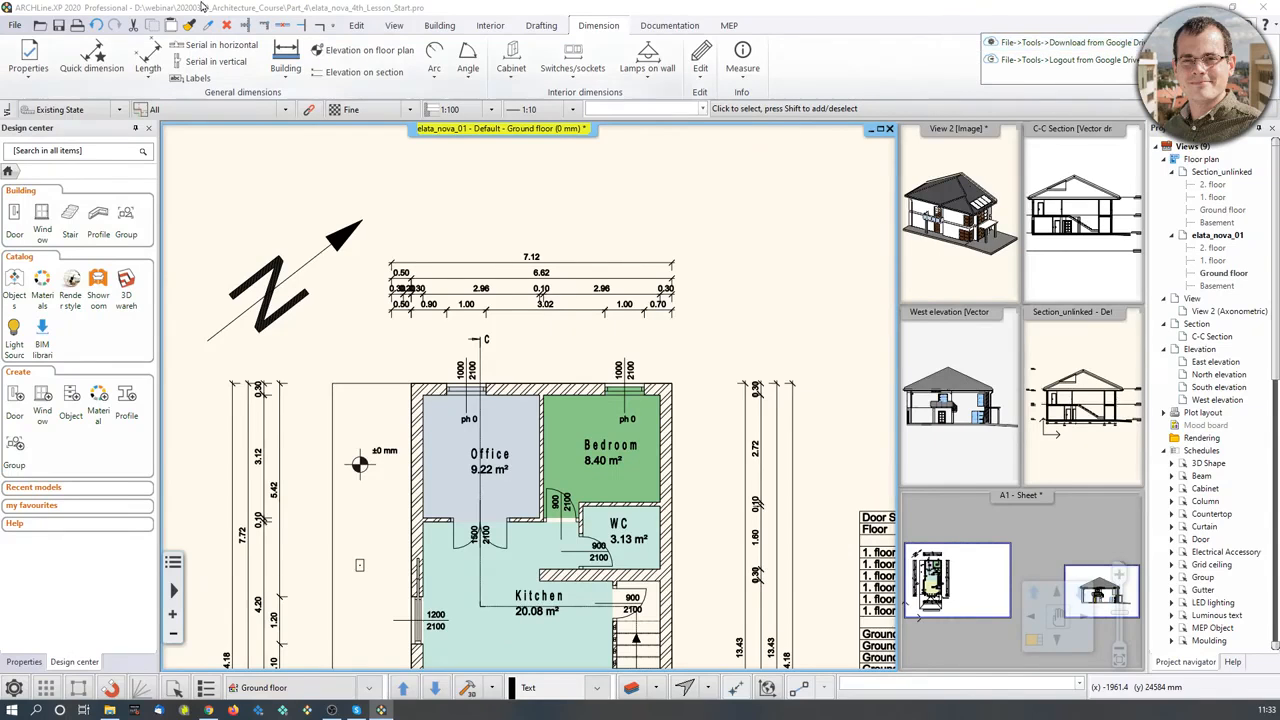
pyautogui.click(15, 25)
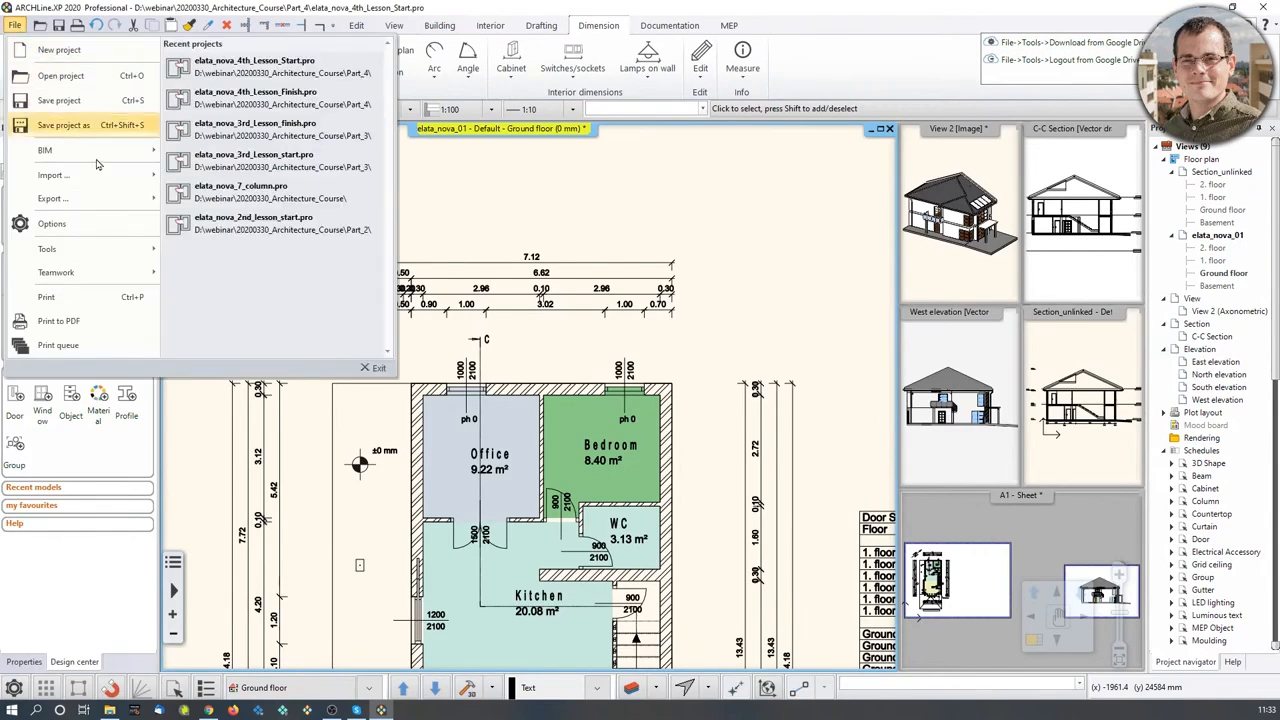
pyautogui.moveTo(103, 249)
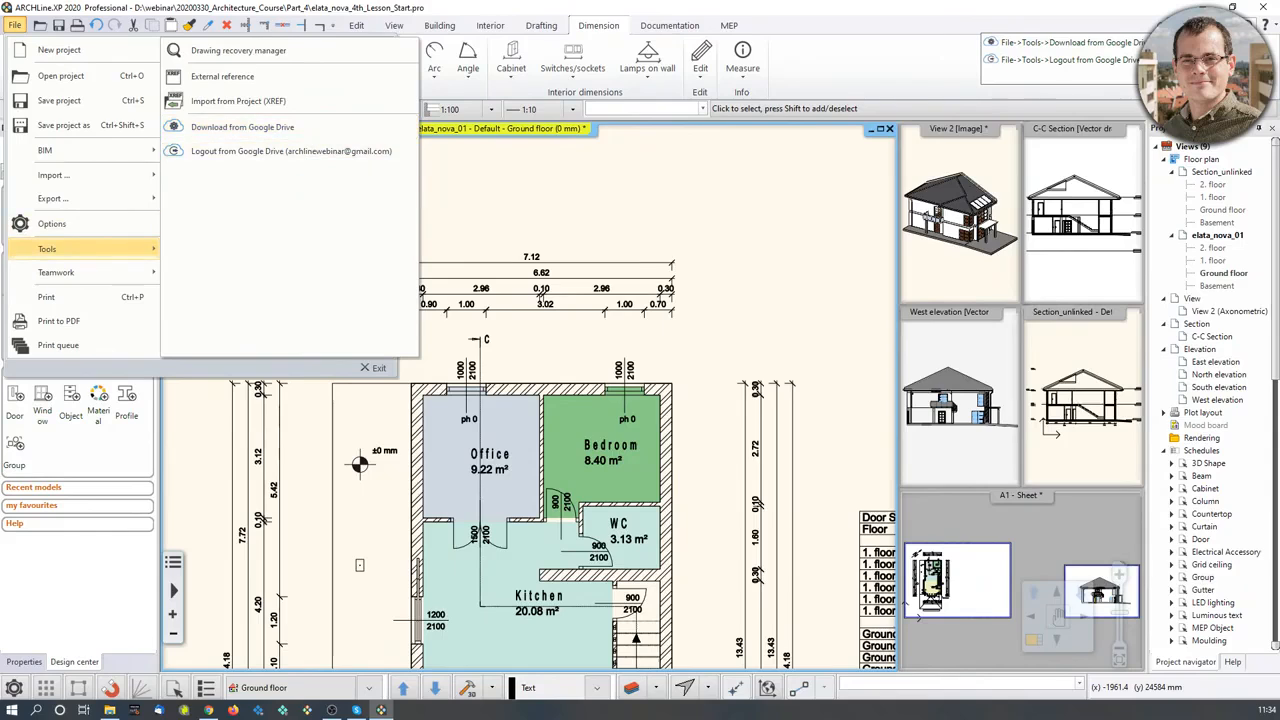
pyautogui.hotkey('alt', 'Tab')
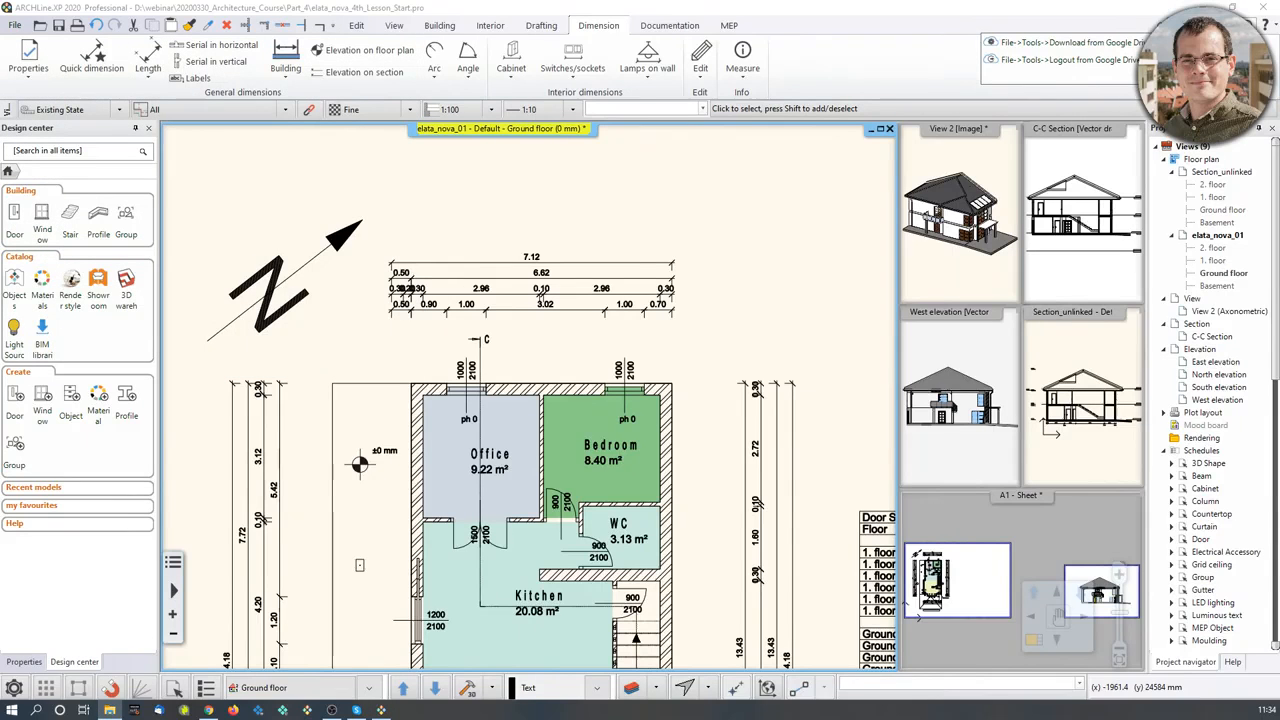
pyautogui.hotkey('alt', 'Tab')
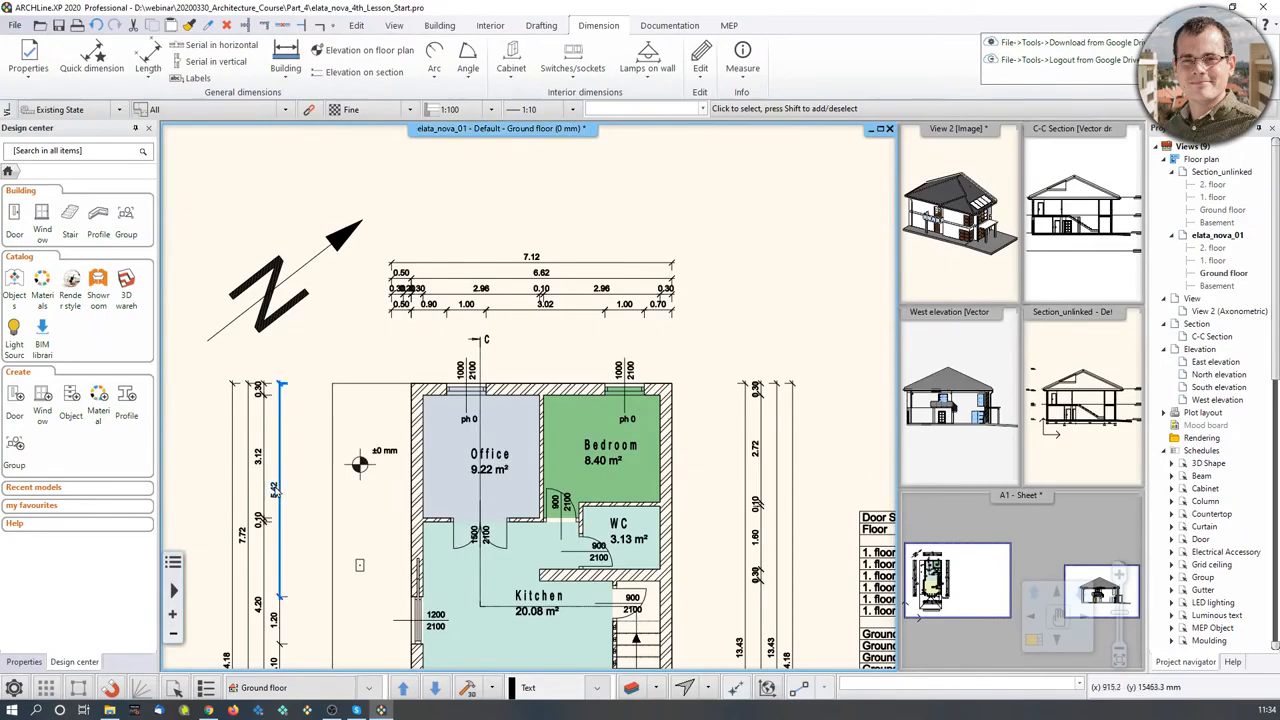
# Step: Review the names, bottom elevations and heights in the building's level settings, leaving them as they are
pyautogui.scroll(-3, 511, 180)
pyautogui.moveTo(408, 425); pyautogui.dragTo(408, 414, button='middle')
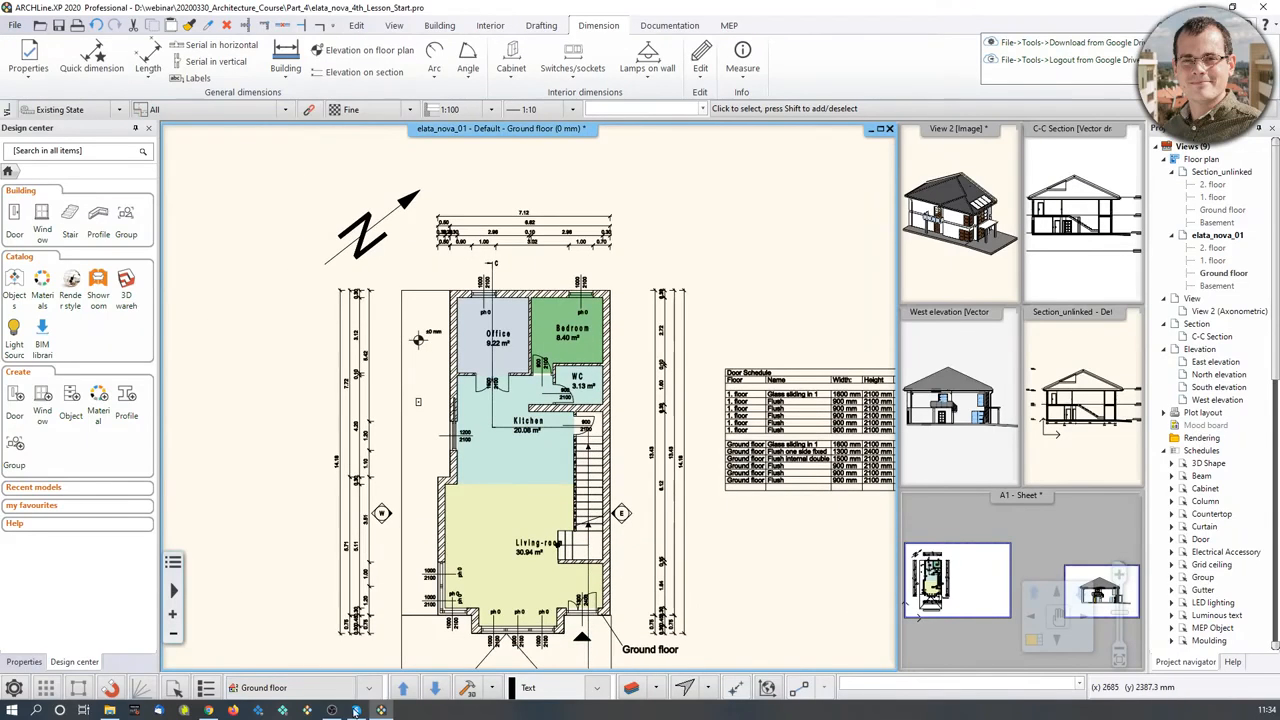
pyautogui.click(292, 689)
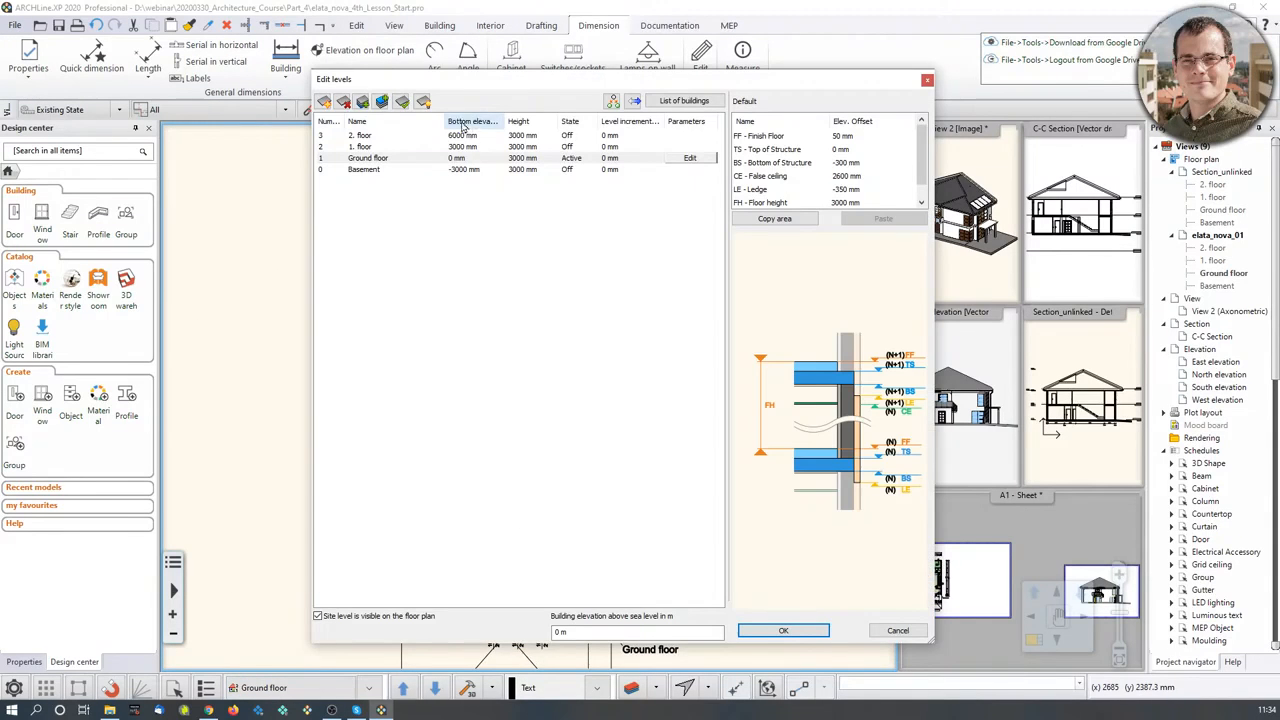
pyautogui.moveTo(493, 91); pyautogui.dragTo(700, 174)
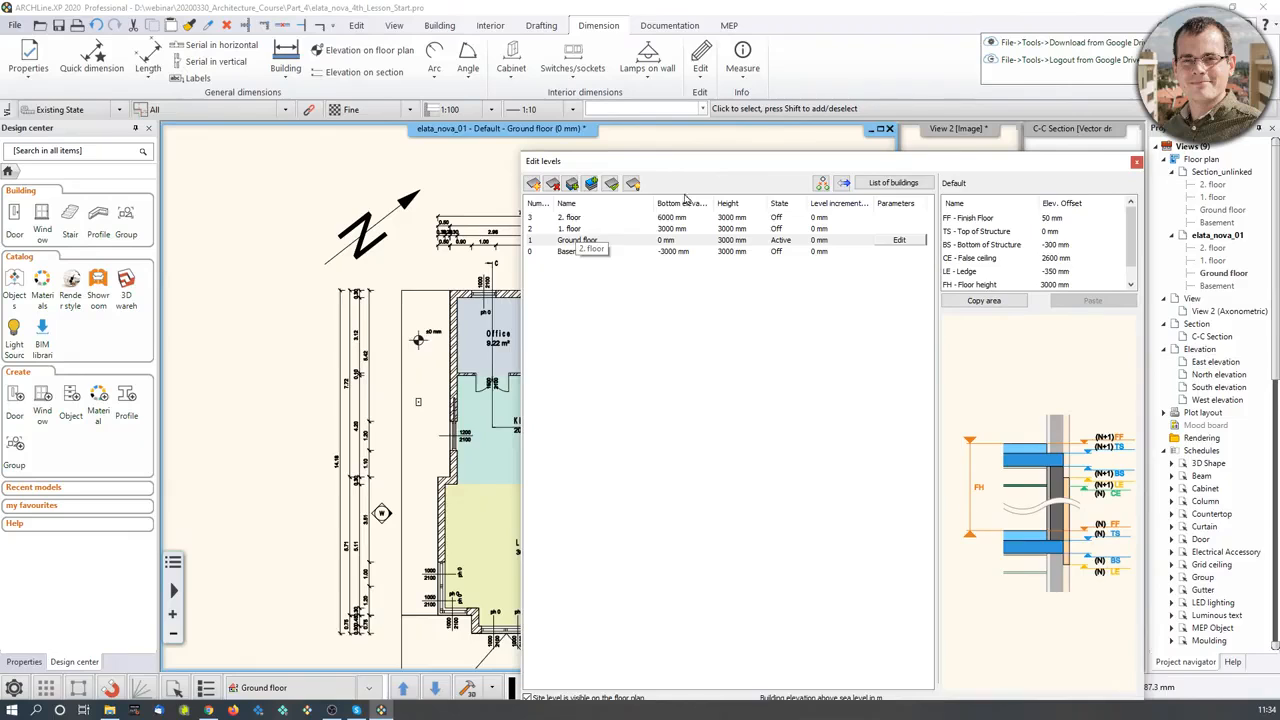
pyautogui.click(1136, 161)
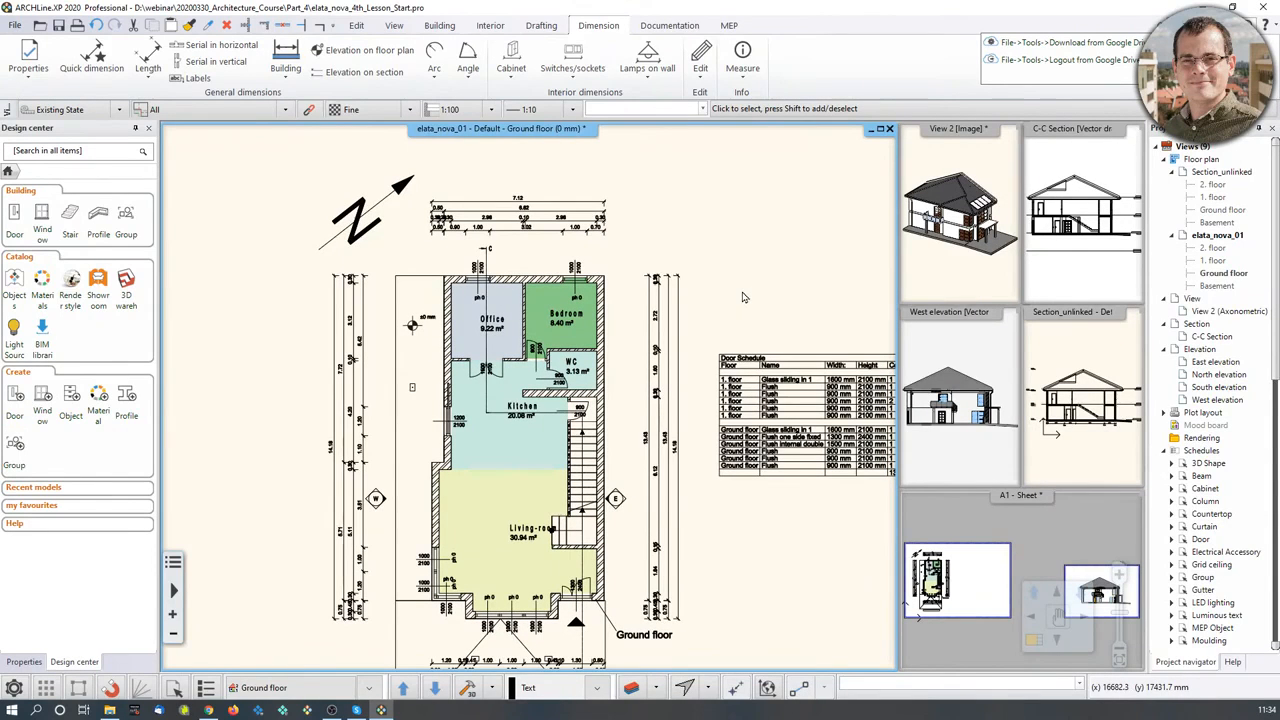
# Step: Compare the 1. floor and 2. floor plans by switching between the levels, ending on the 1. floor
pyautogui.press('pageup')
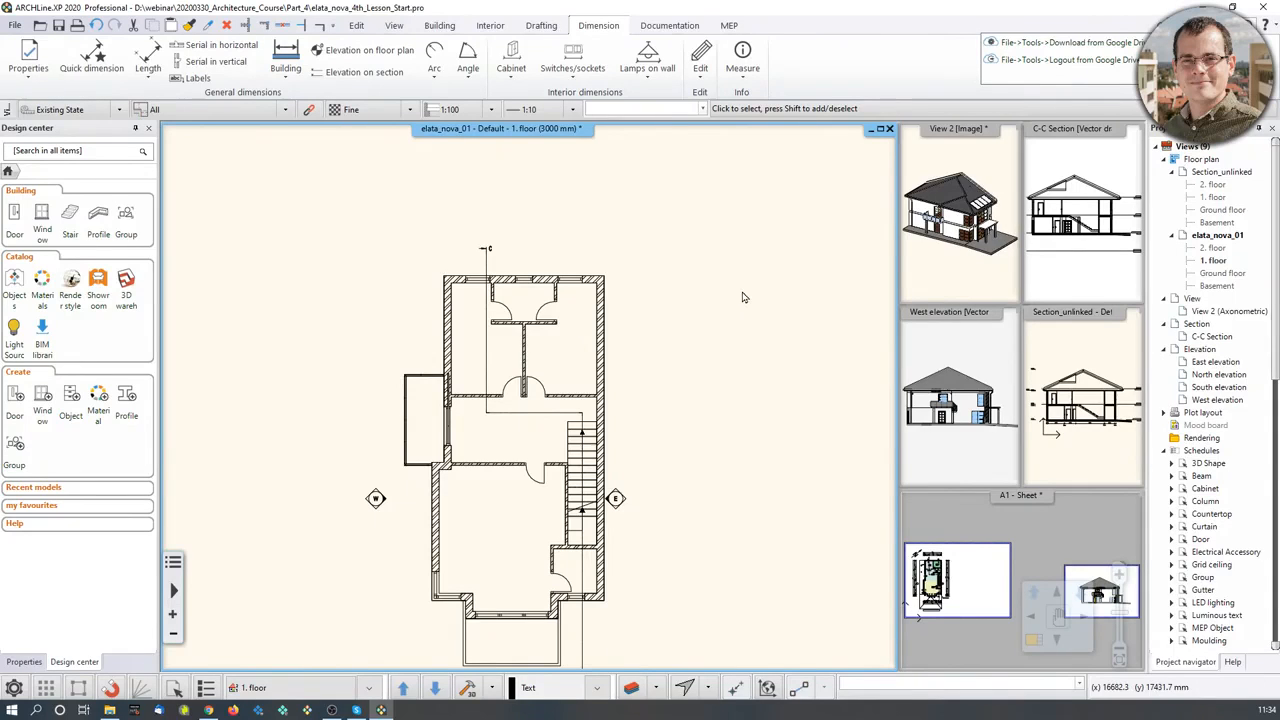
pyautogui.press('pageup')
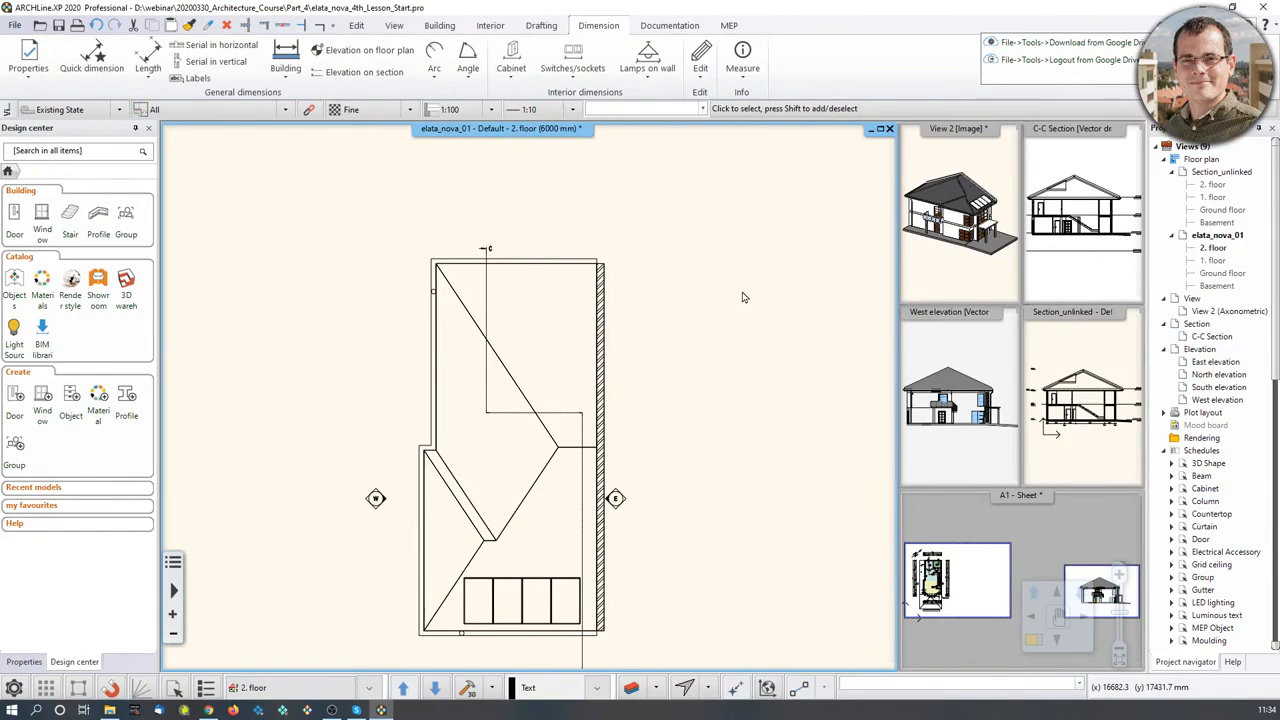
pyautogui.press('pagedown')
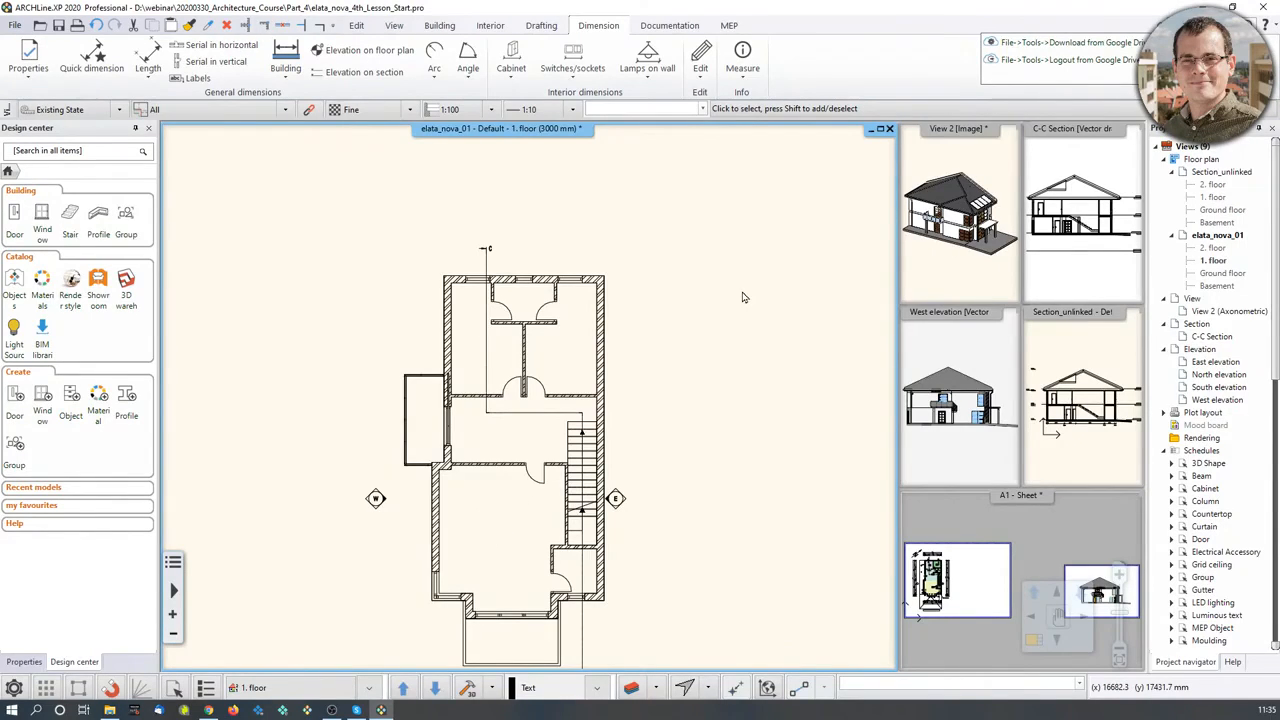
pyautogui.press('pageup')
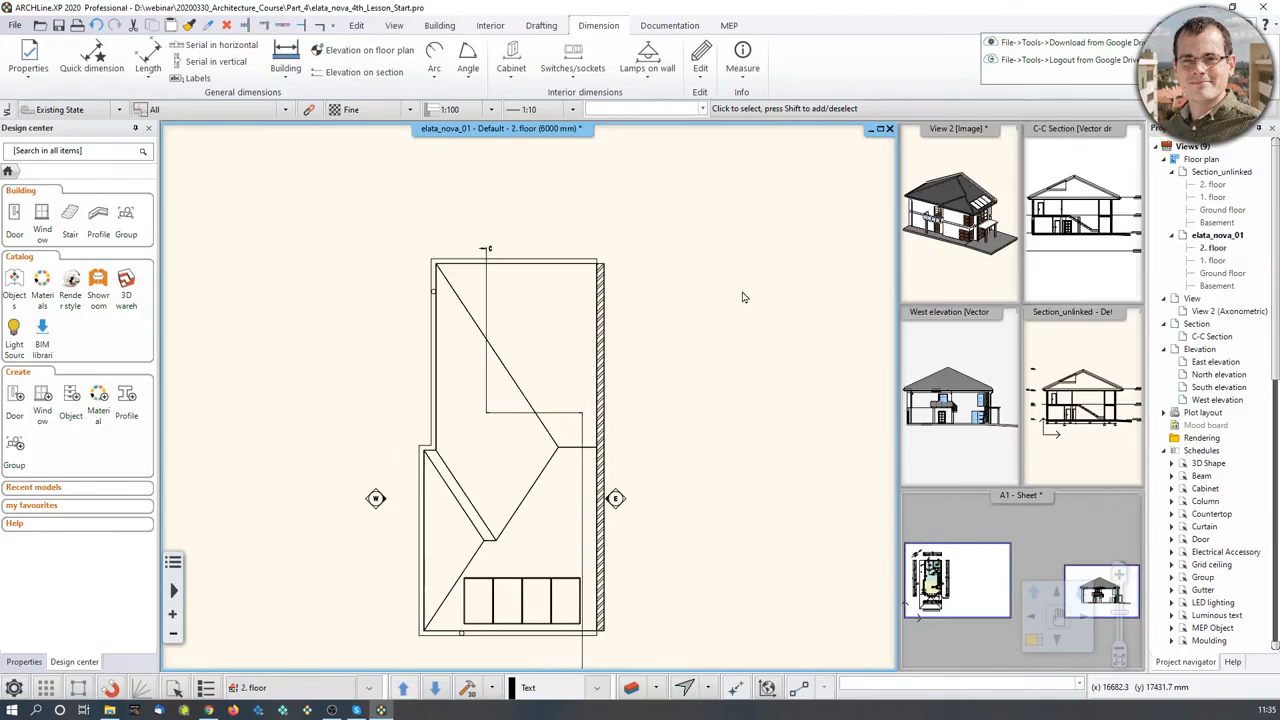
pyautogui.press('pagedown')
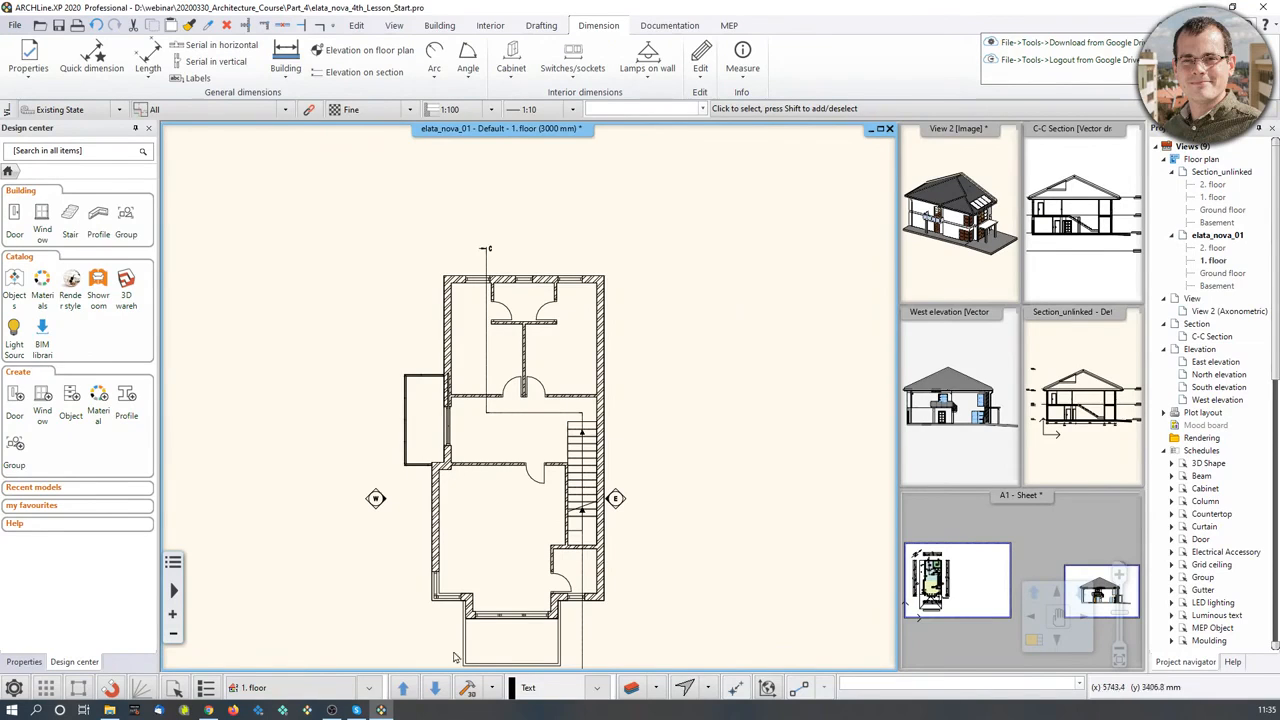
# Step: Review the level settings with the 1. floor active, and glance at the 3D view before returning to the plan
pyautogui.click(325, 693)
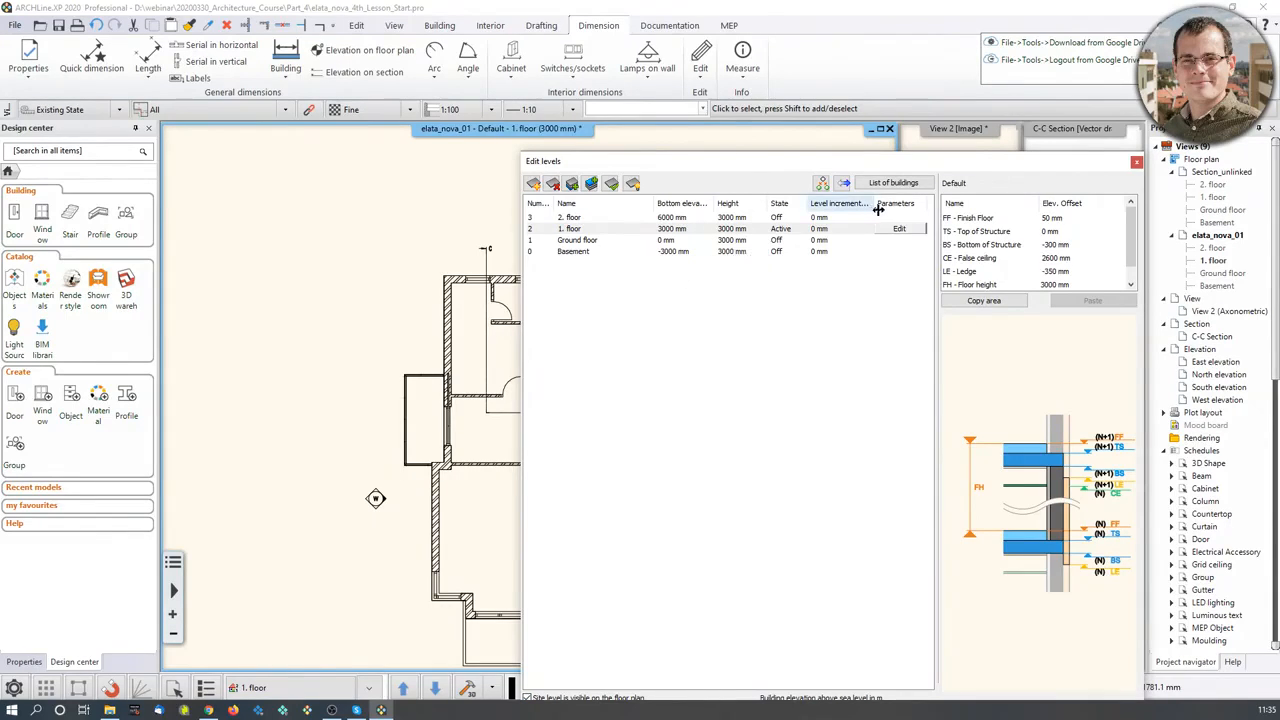
pyautogui.click(1137, 163)
pyautogui.click(950, 212)
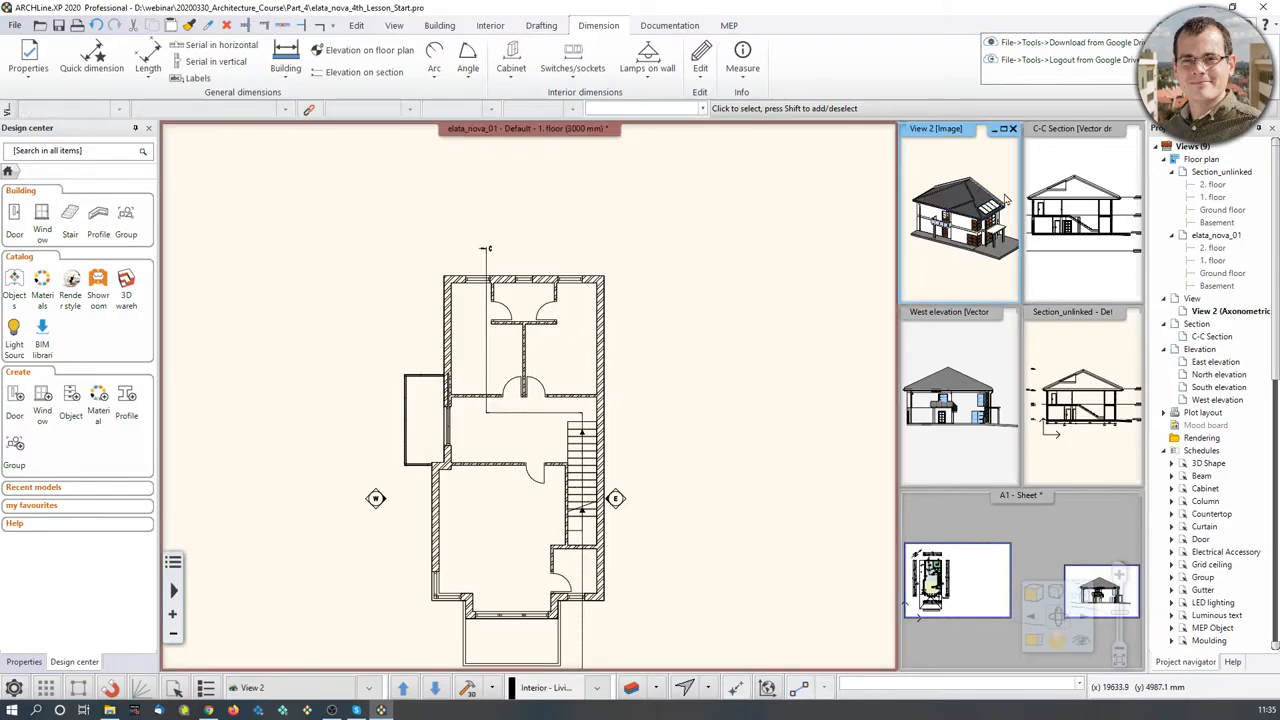
pyautogui.click(535, 345)
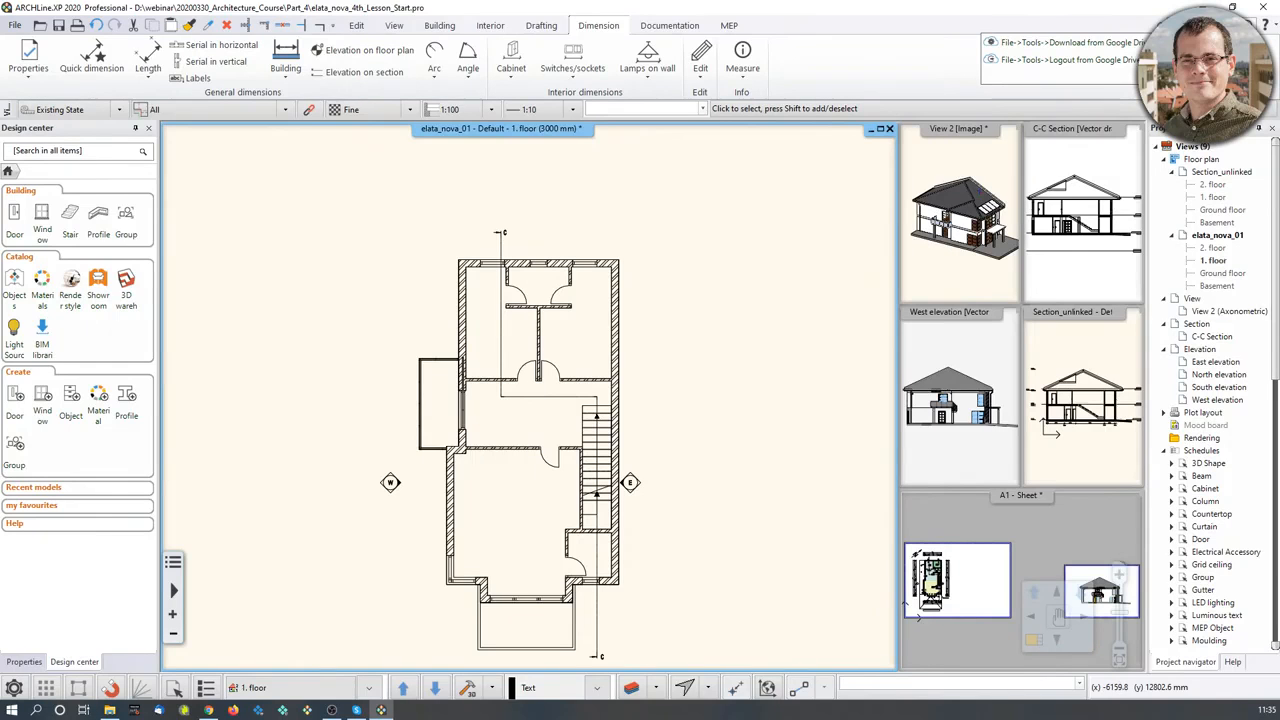
# Step: Bring the A1 plot layout into the main window and frame the sheet with the ground floor plan
pyautogui.click(1025, 641)
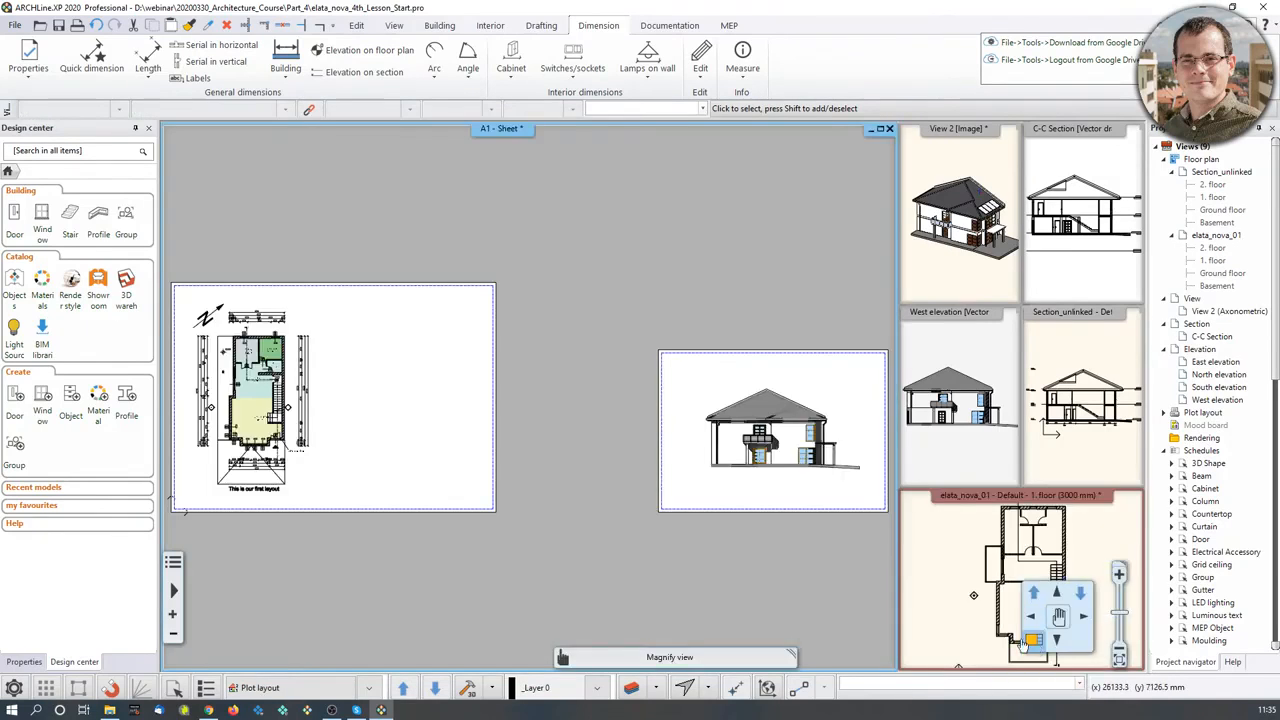
pyautogui.scroll(-1, 287, 406)
pyautogui.moveTo(287, 406); pyautogui.dragTo(438, 408, button='middle')
pyautogui.scroll(1, 438, 408)
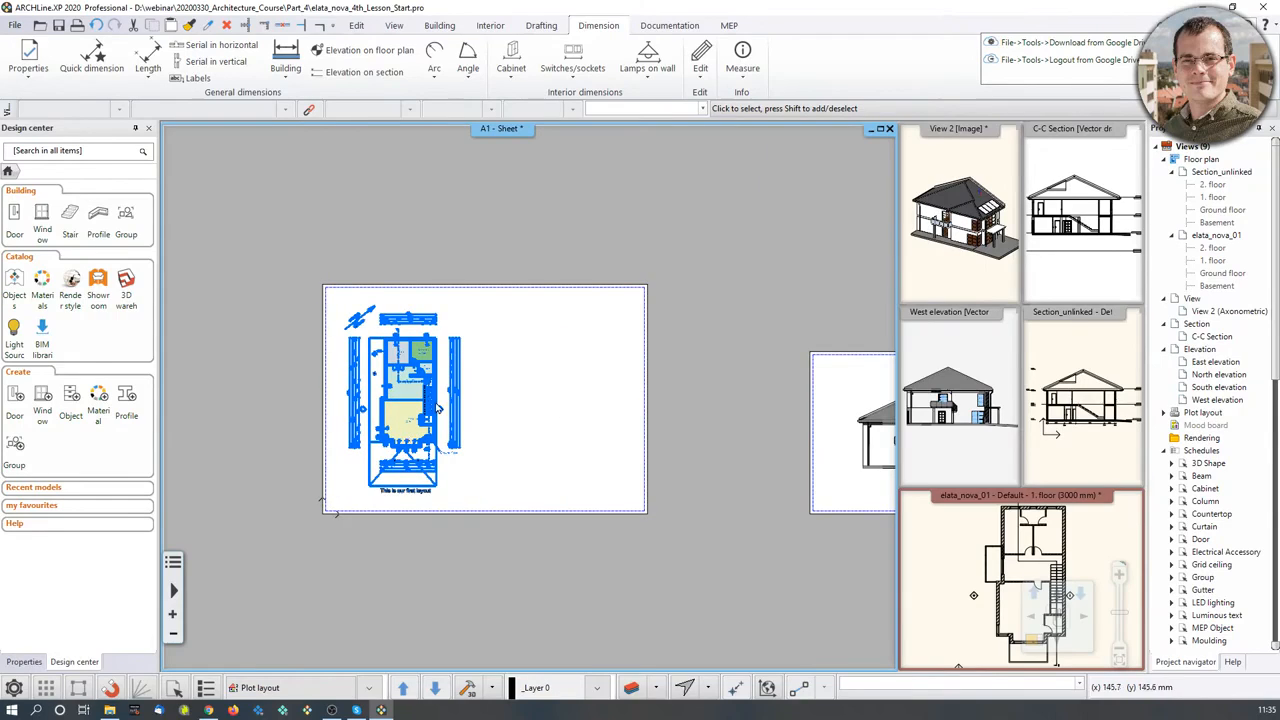
pyautogui.scroll(1, 440, 392)
# Step: Place the text "Layout" in the Arial 200 style near the upper edge of the ground floor plan's sheet
pyautogui.click(541, 26)
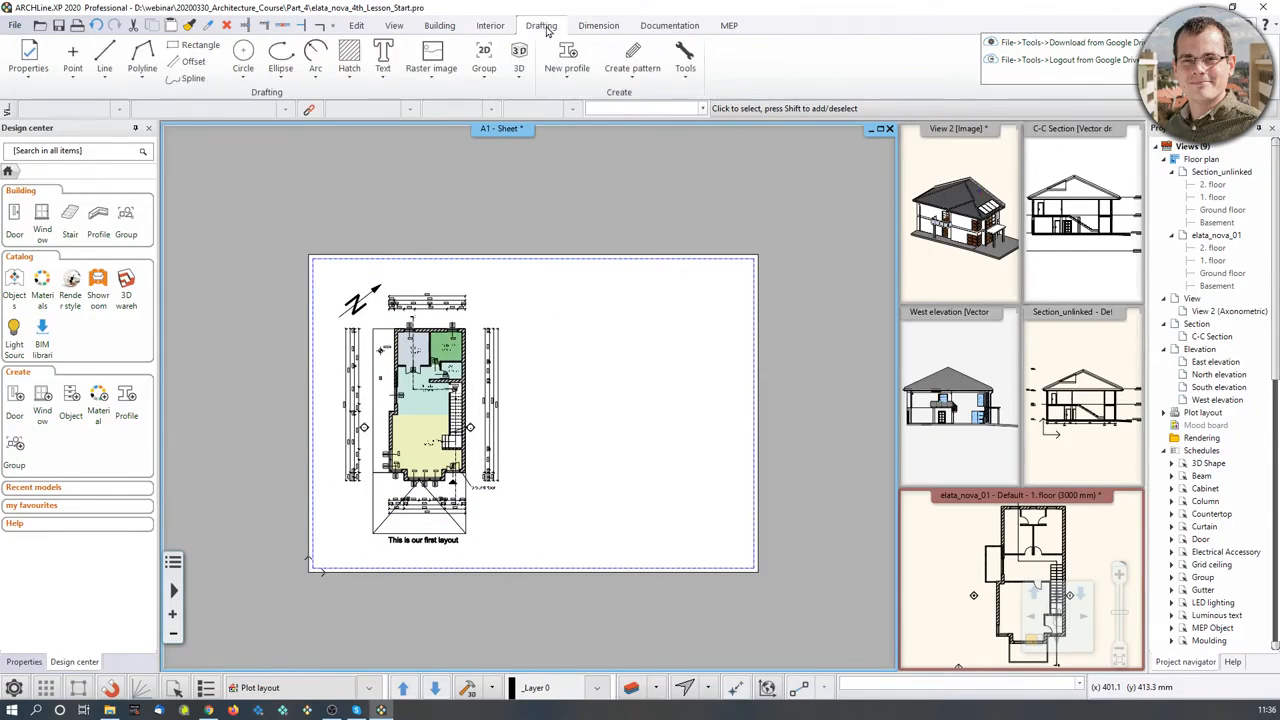
pyautogui.click(383, 55)
pyautogui.click(420, 102)
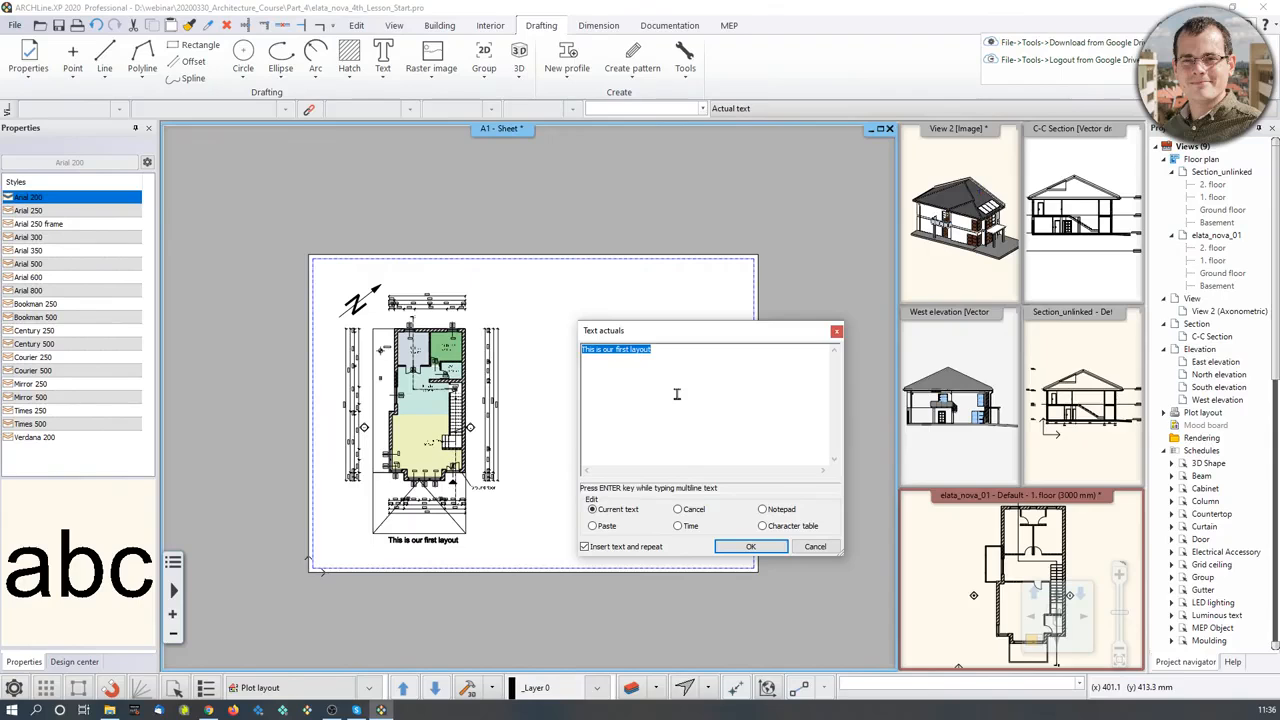
pyautogui.write('Layout')
pyautogui.click(750, 546)
pyautogui.scroll(-2, 530, 380)
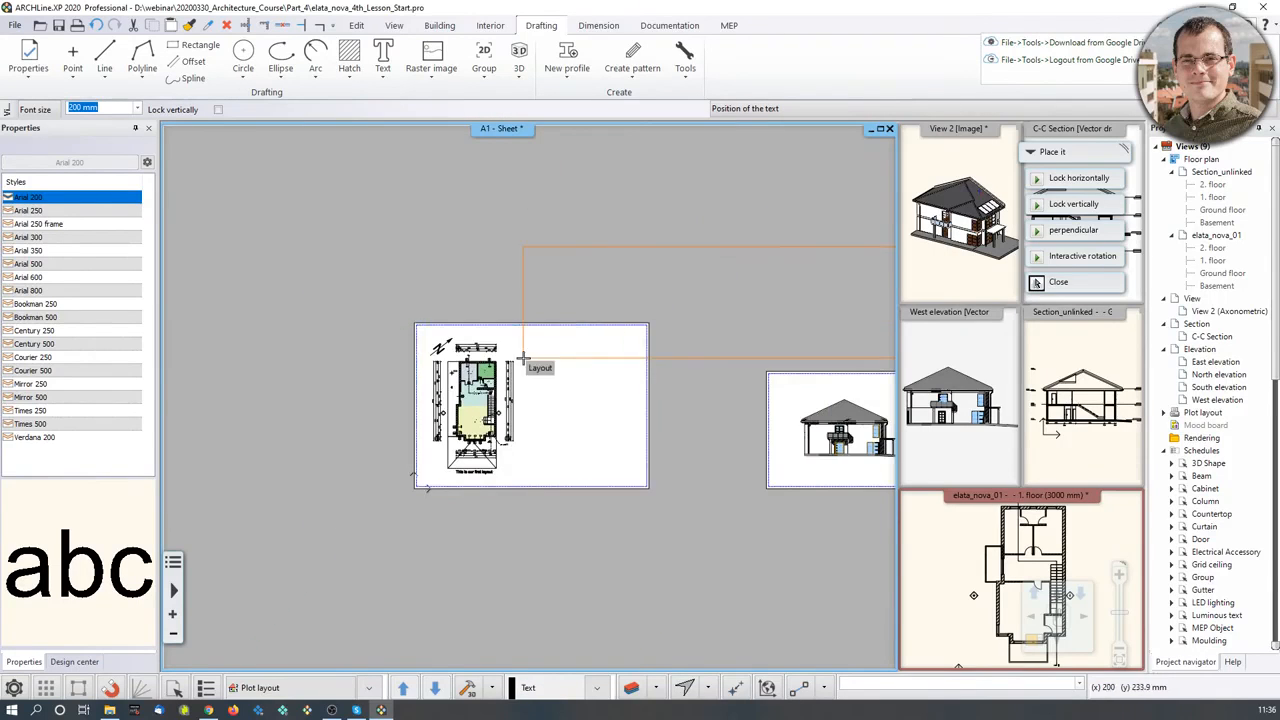
pyautogui.scroll(2, 520, 360)
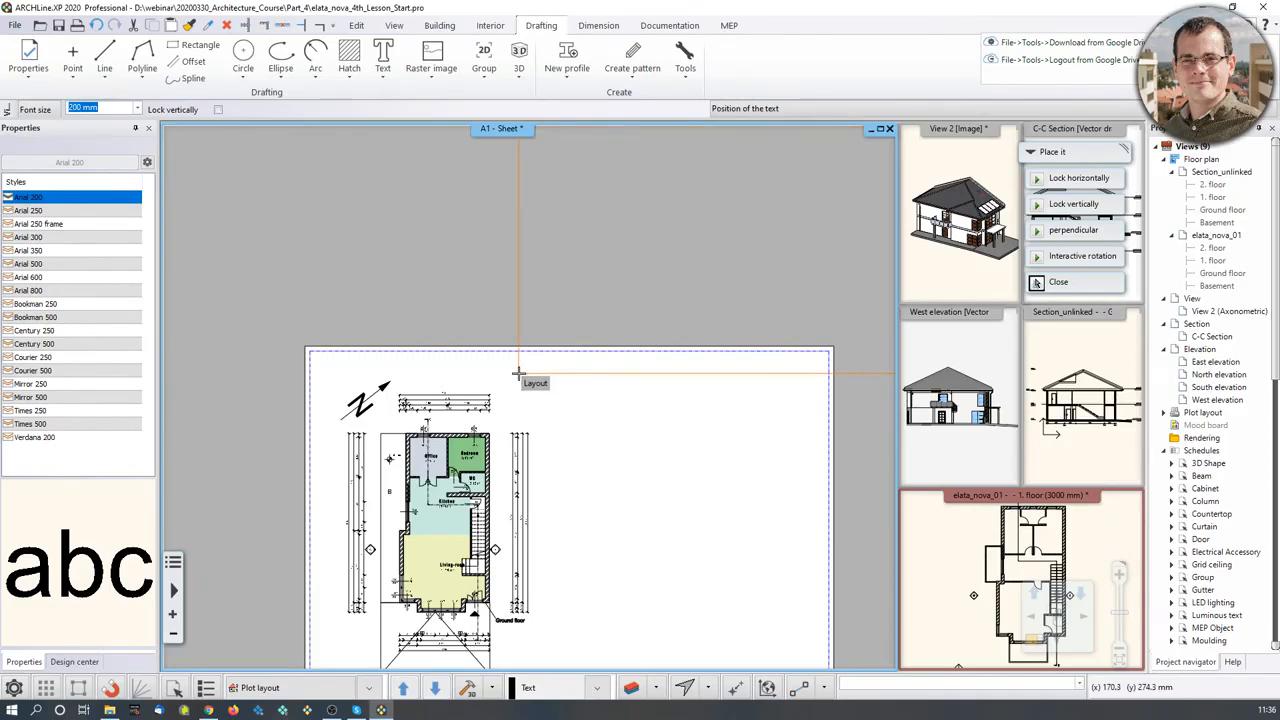
pyautogui.click(518, 374)
pyautogui.press('Escape')
# Step: Set the font size of the "Layout" text to 5 mm and deselect it
pyautogui.scroll(-3, 793, 352)
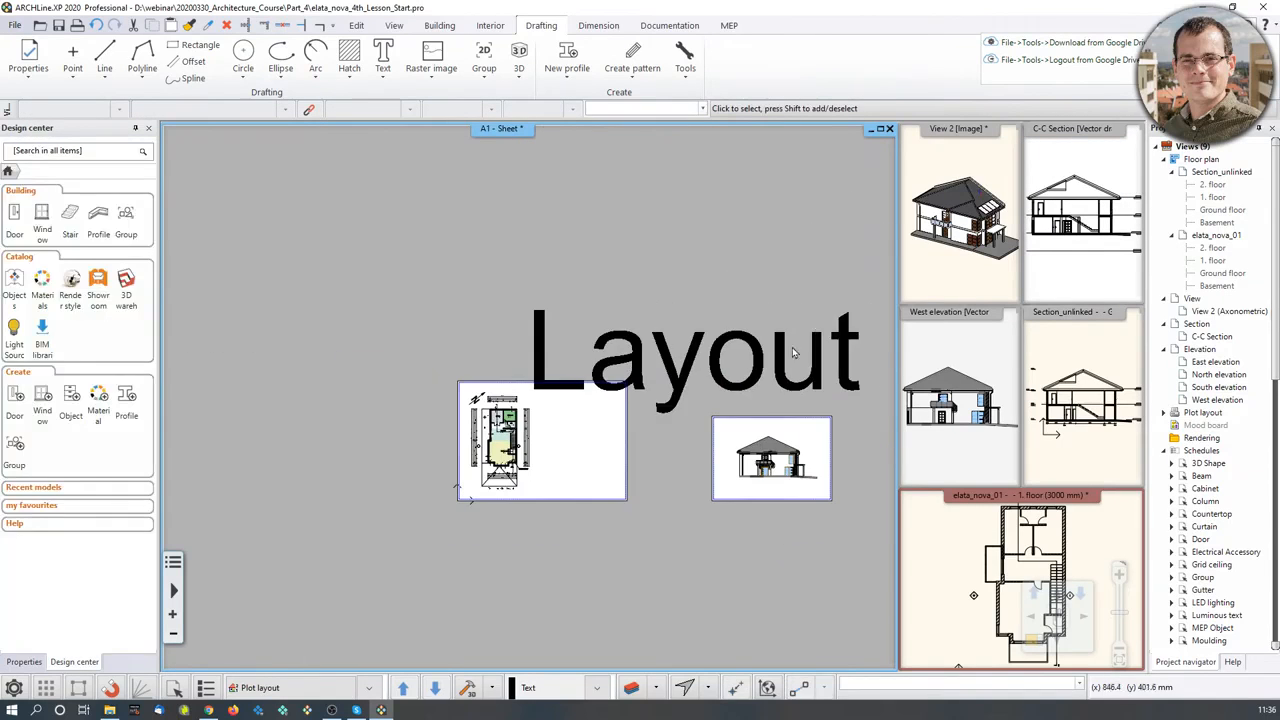
pyautogui.click(793, 352)
pyautogui.scroll(2, 862, 398)
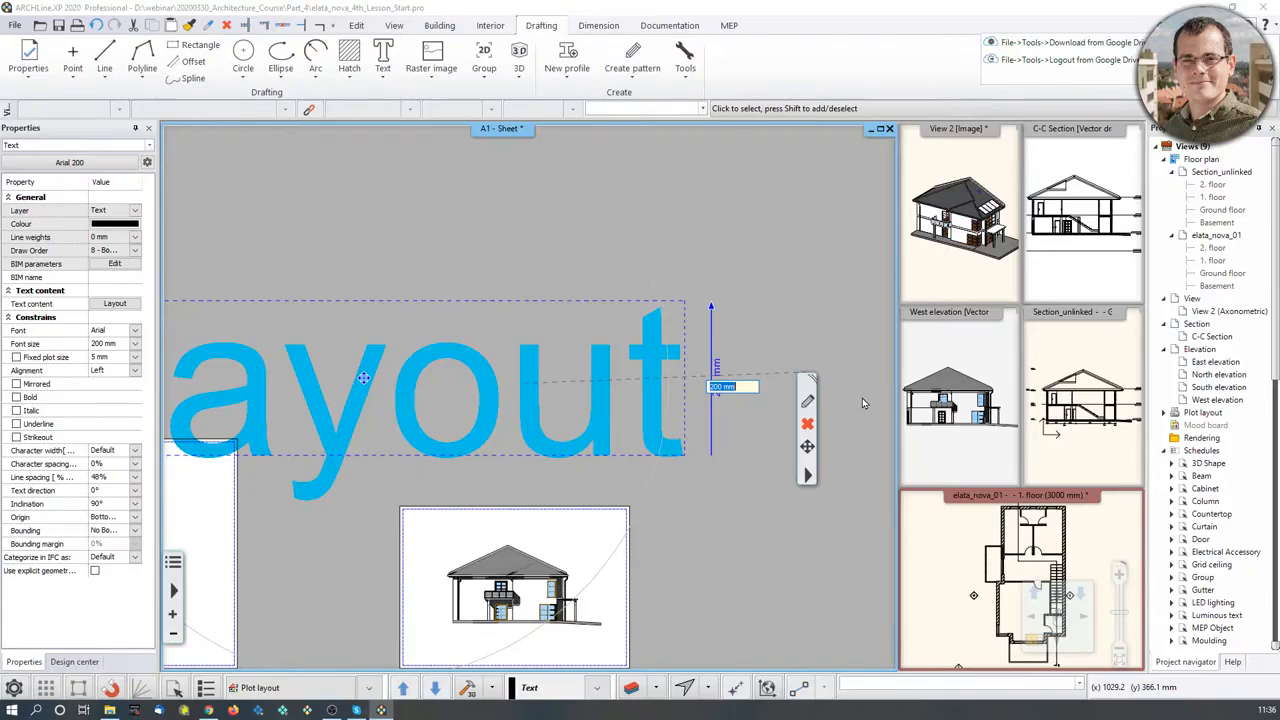
pyautogui.write('5')
pyautogui.press('Return')
pyautogui.scroll(5, 476, 398)
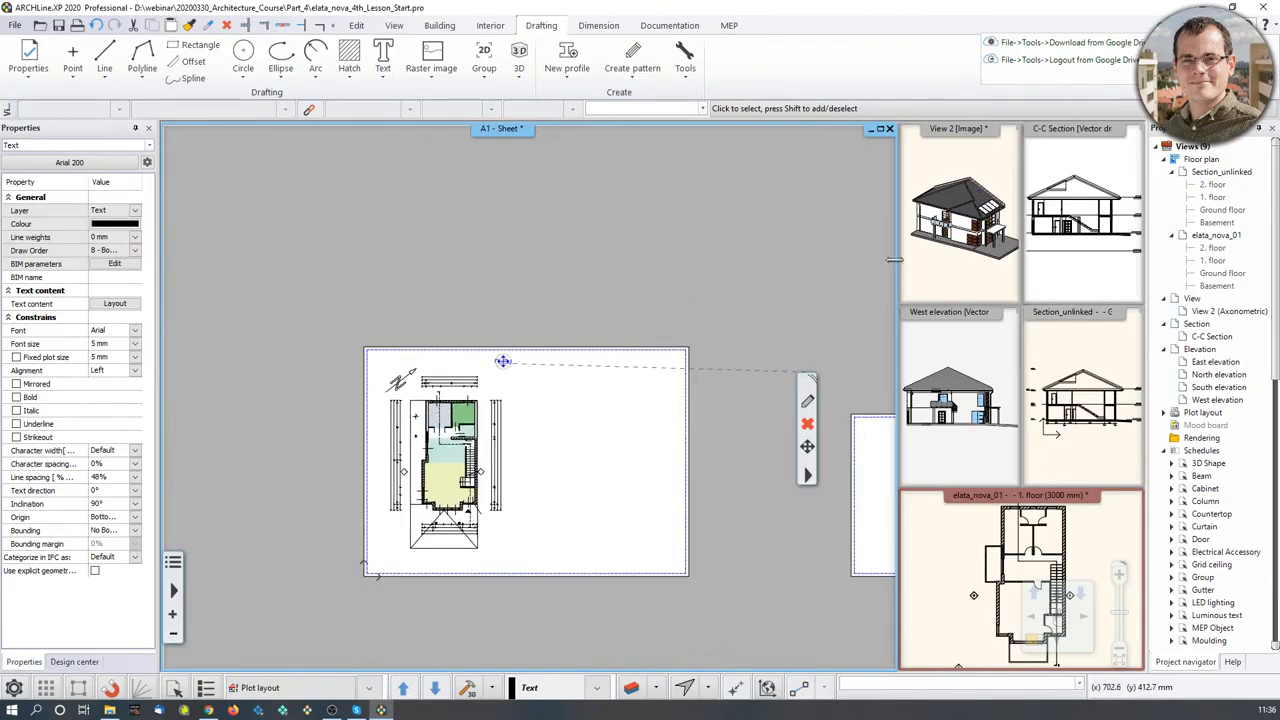
pyautogui.click(624, 416)
pyautogui.click(626, 422)
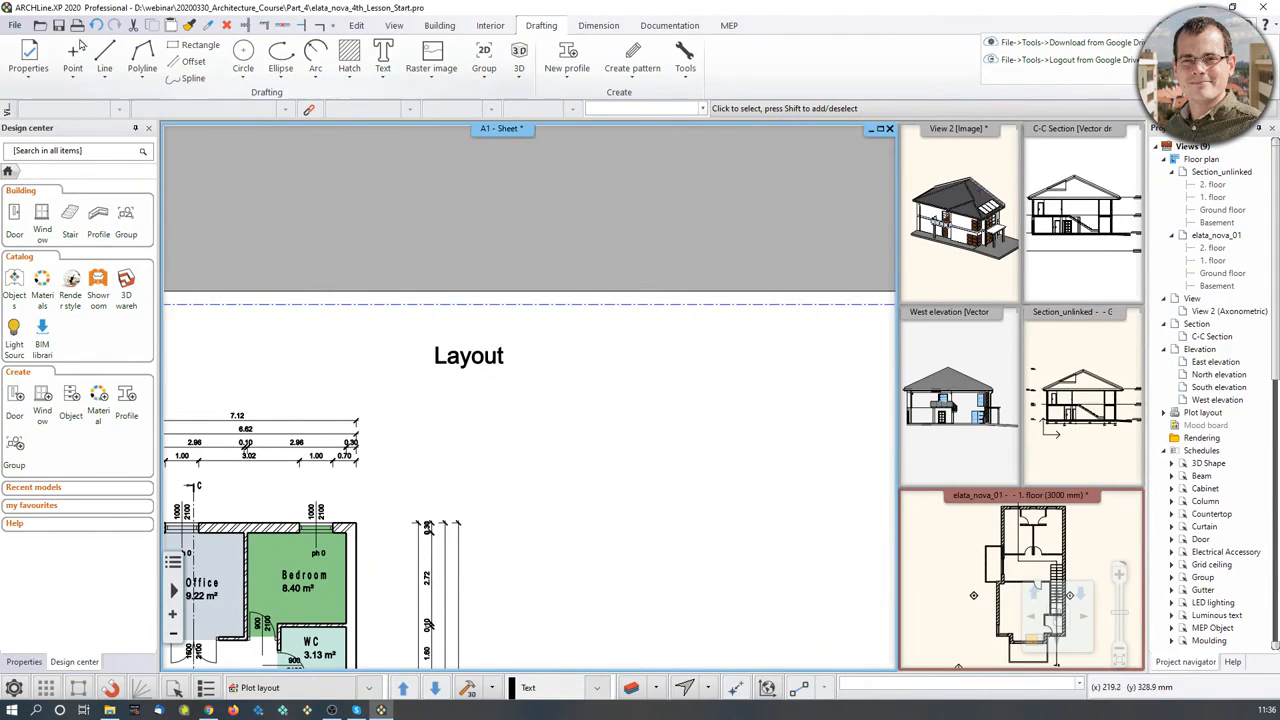
# Step: Draw a horizontal line about 49 mm long below the "Layout" text on the sheet
pyautogui.click(104, 57)
pyautogui.click(523, 418)
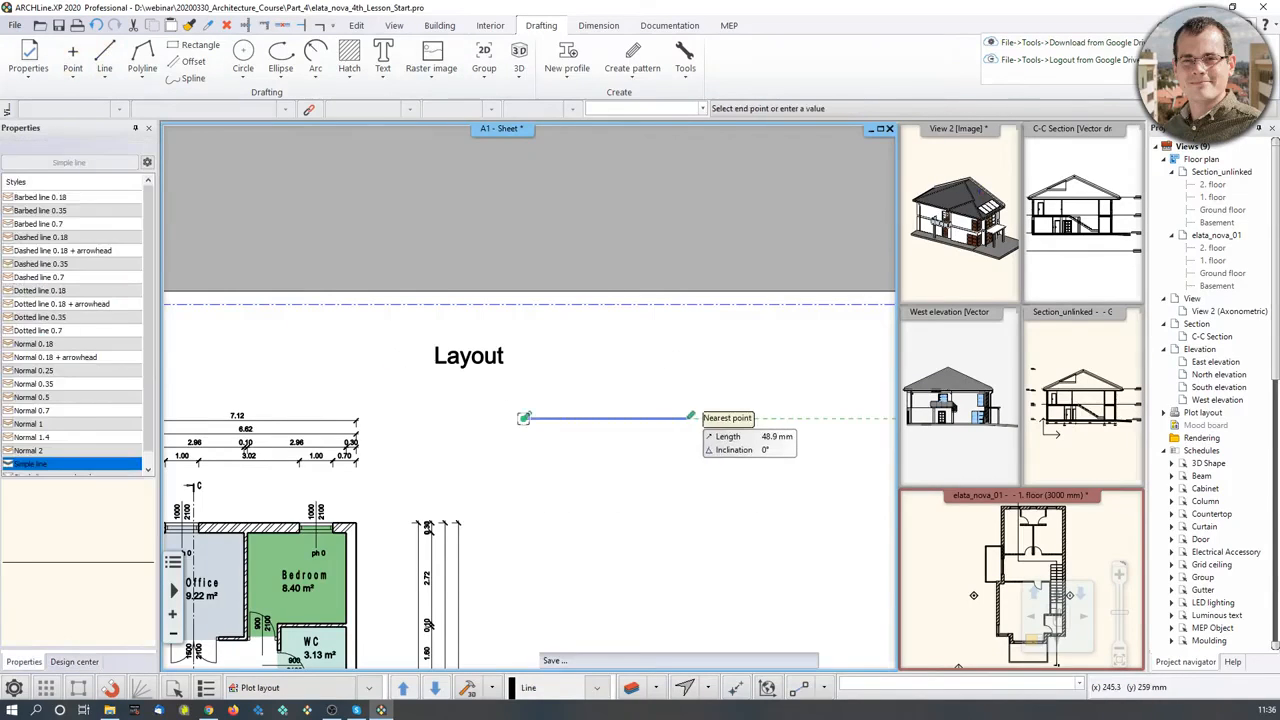
pyautogui.click(689, 415)
pyautogui.press('Escape')
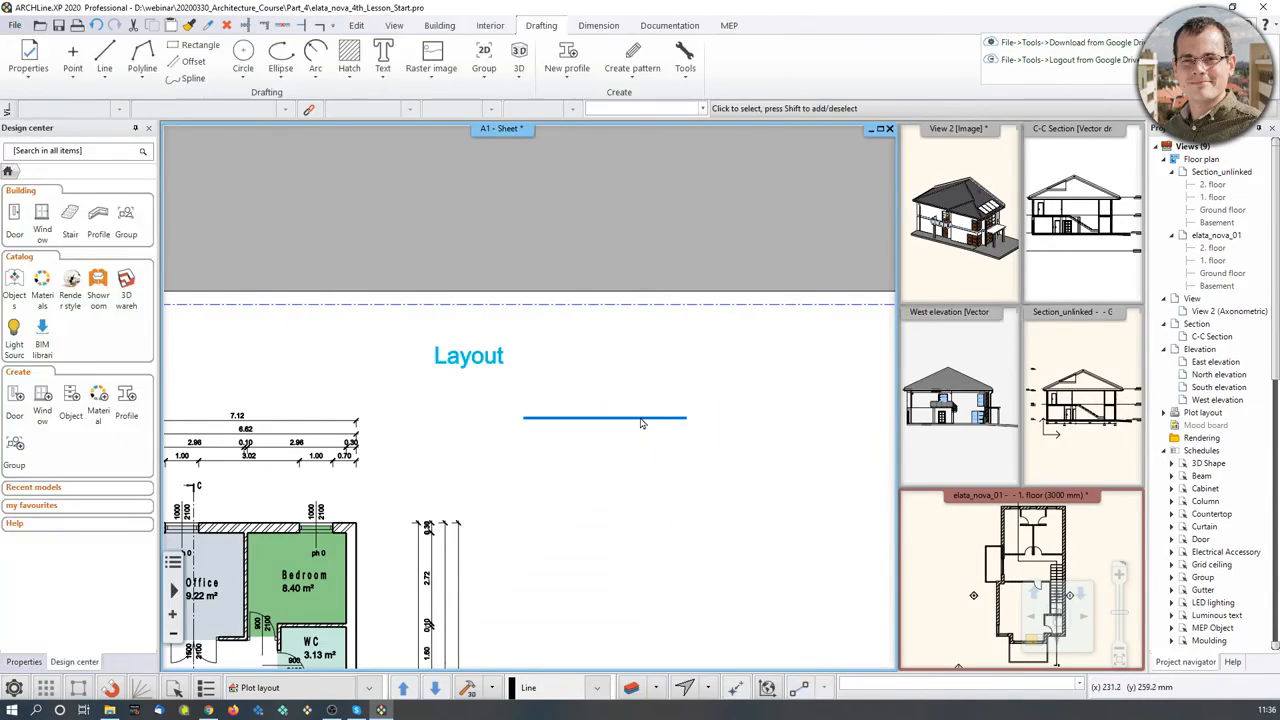
# Step: Delete the horizontal line just drawn on the sheet, leaving nothing selected
pyautogui.click(642, 420)
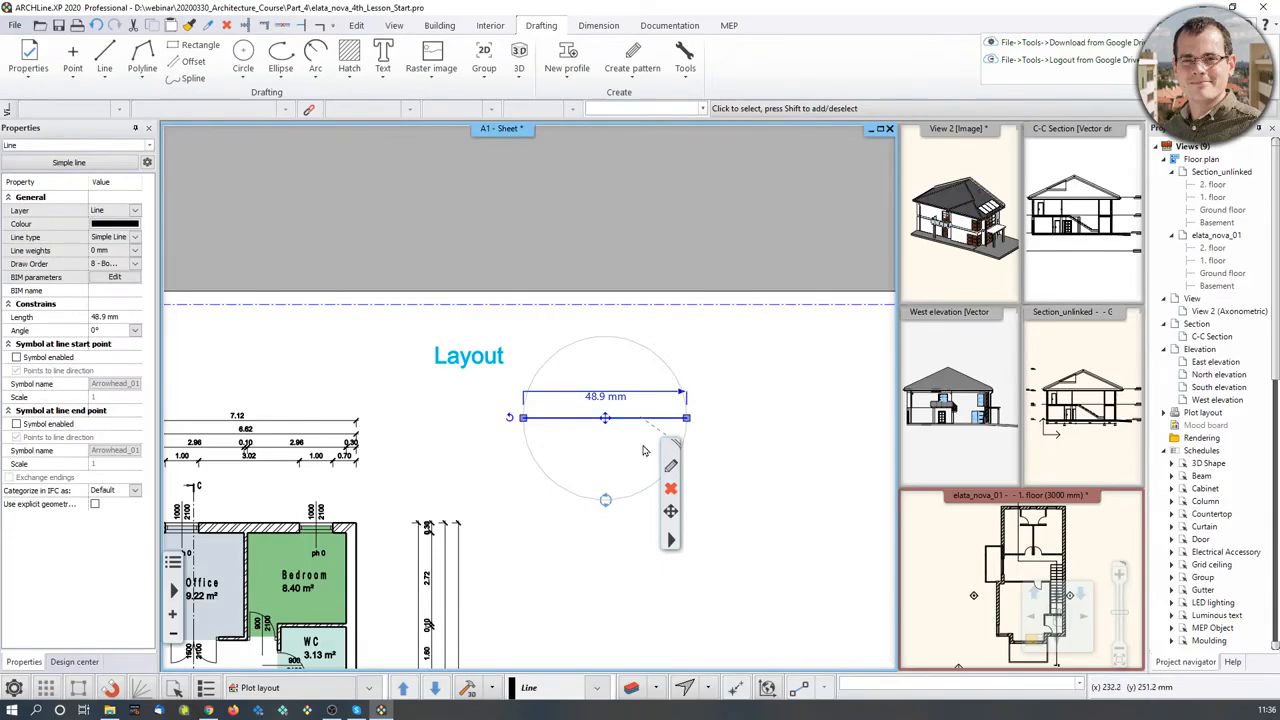
pyautogui.press('Delete')
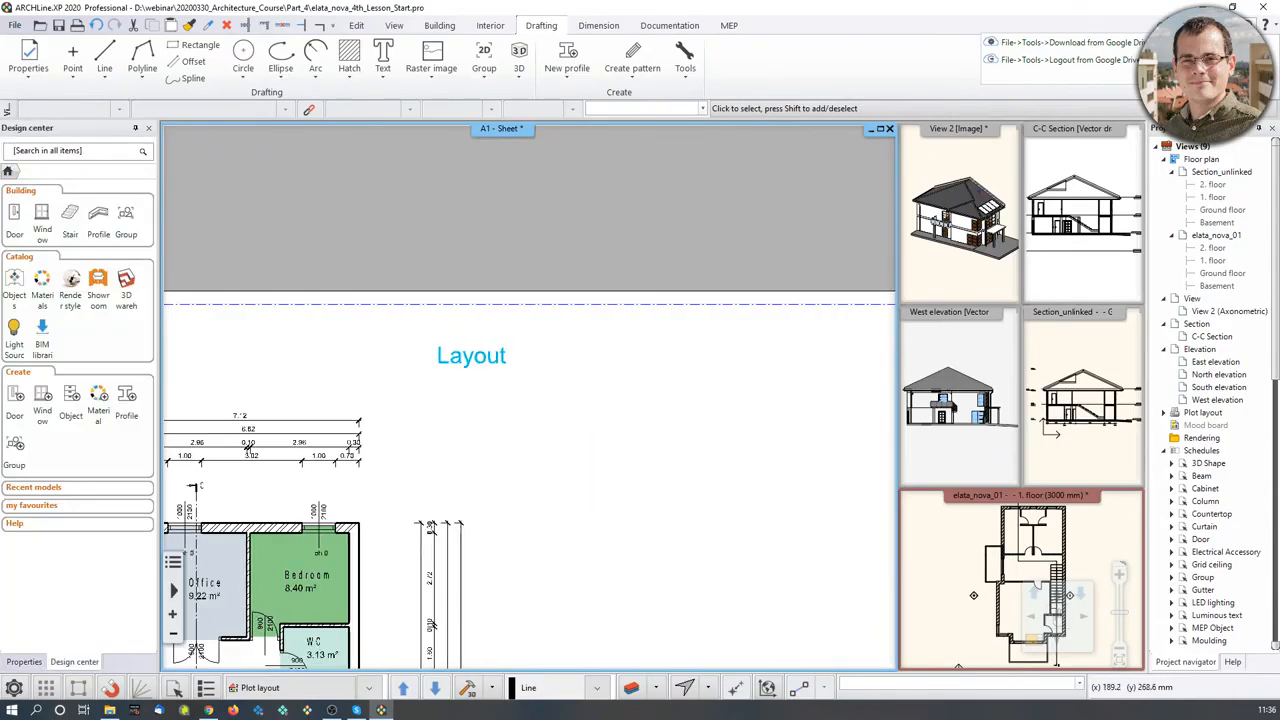
pyautogui.click(526, 411)
pyautogui.click(493, 343)
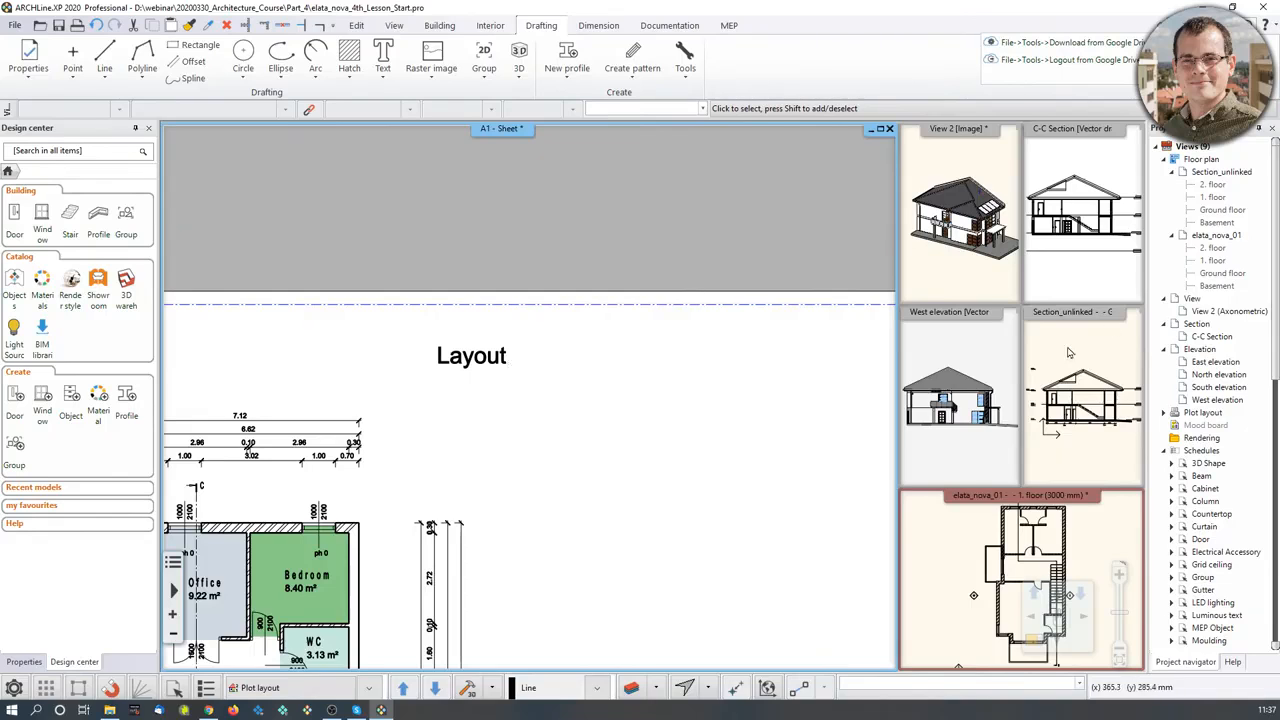
# Step: Close the C-C Section view
pyautogui.scroll(-3, 660, 360)
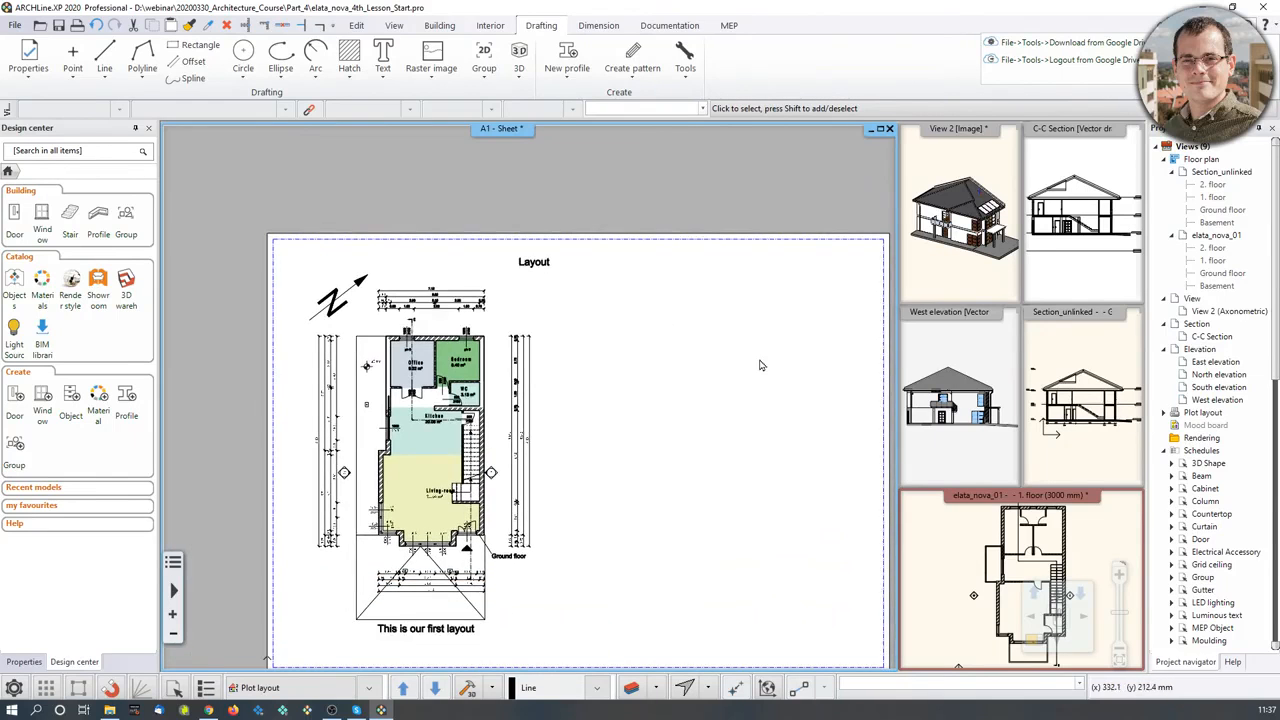
pyautogui.click(966, 284)
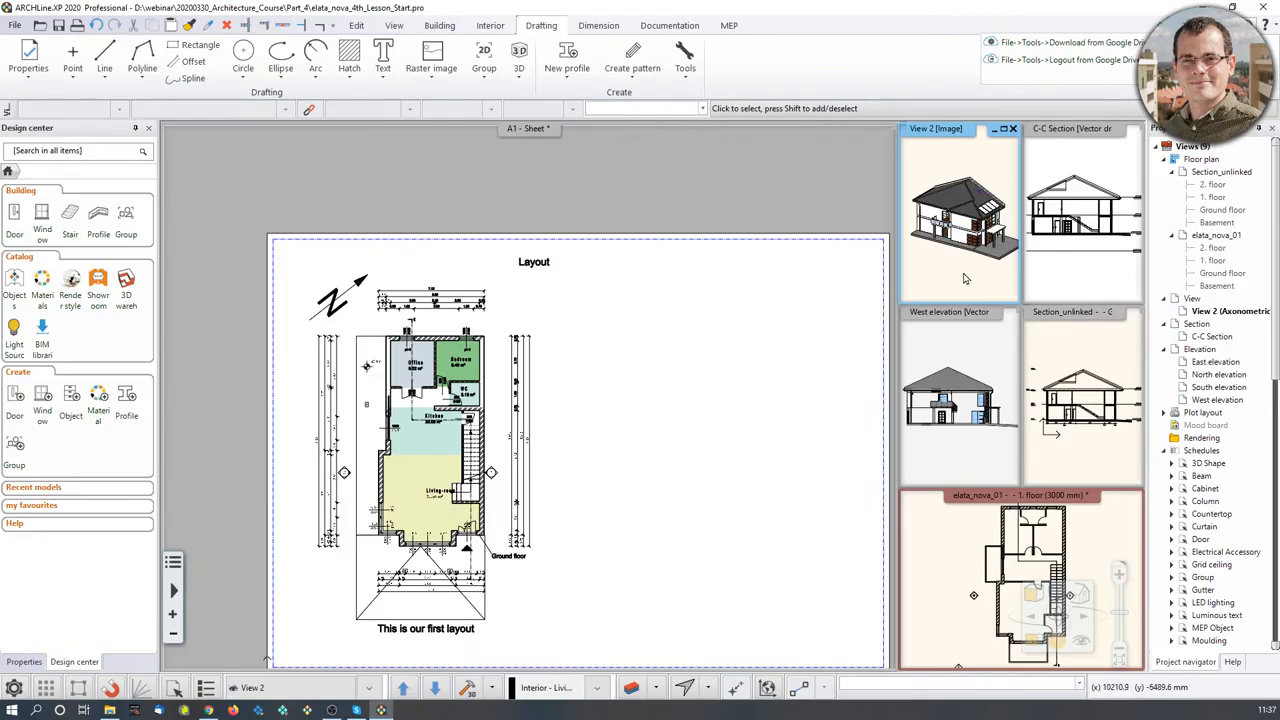
pyautogui.click(1100, 219)
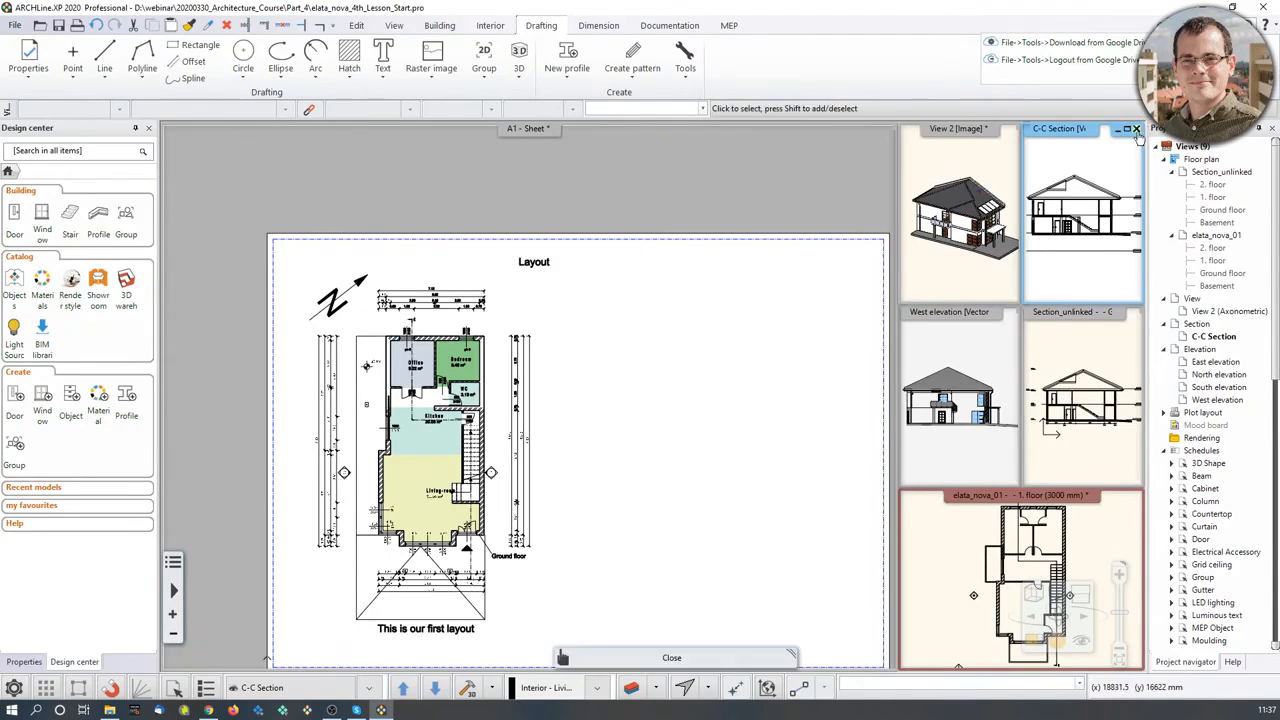
pyautogui.click(1137, 130)
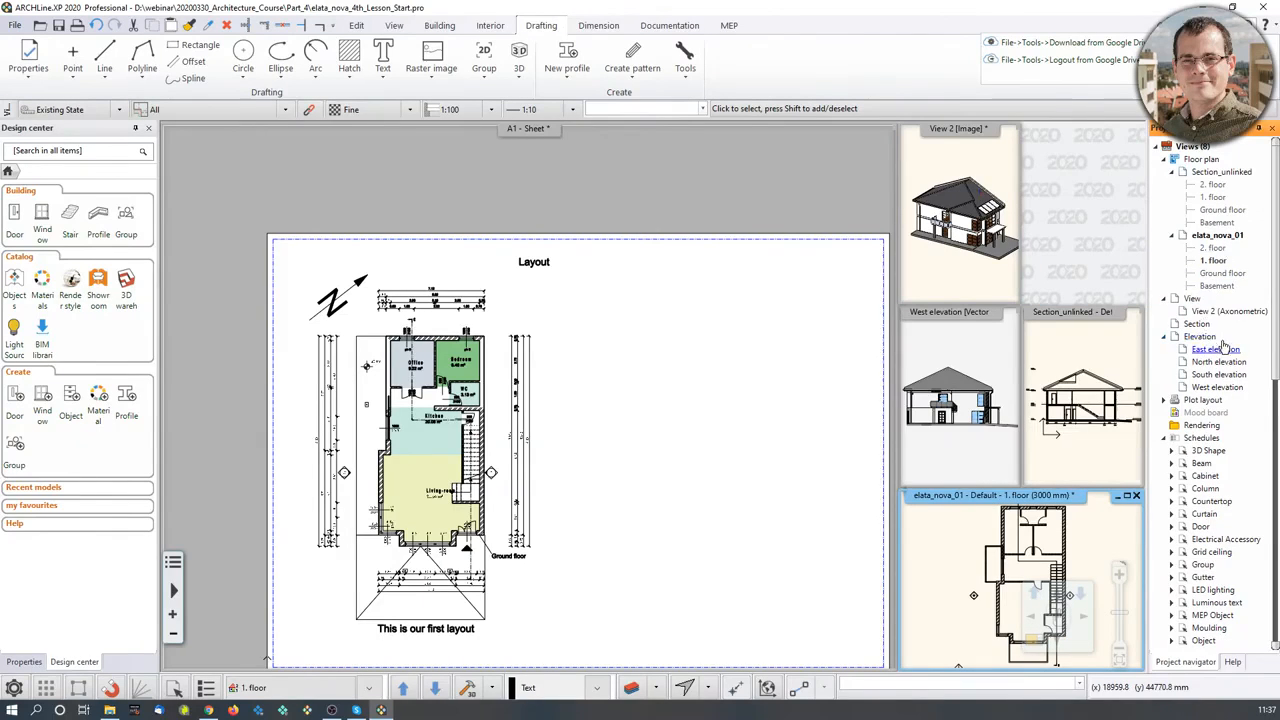
# Step: Close the Section_unlinked view and save it
pyautogui.click(1125, 314)
pyautogui.click(1136, 313)
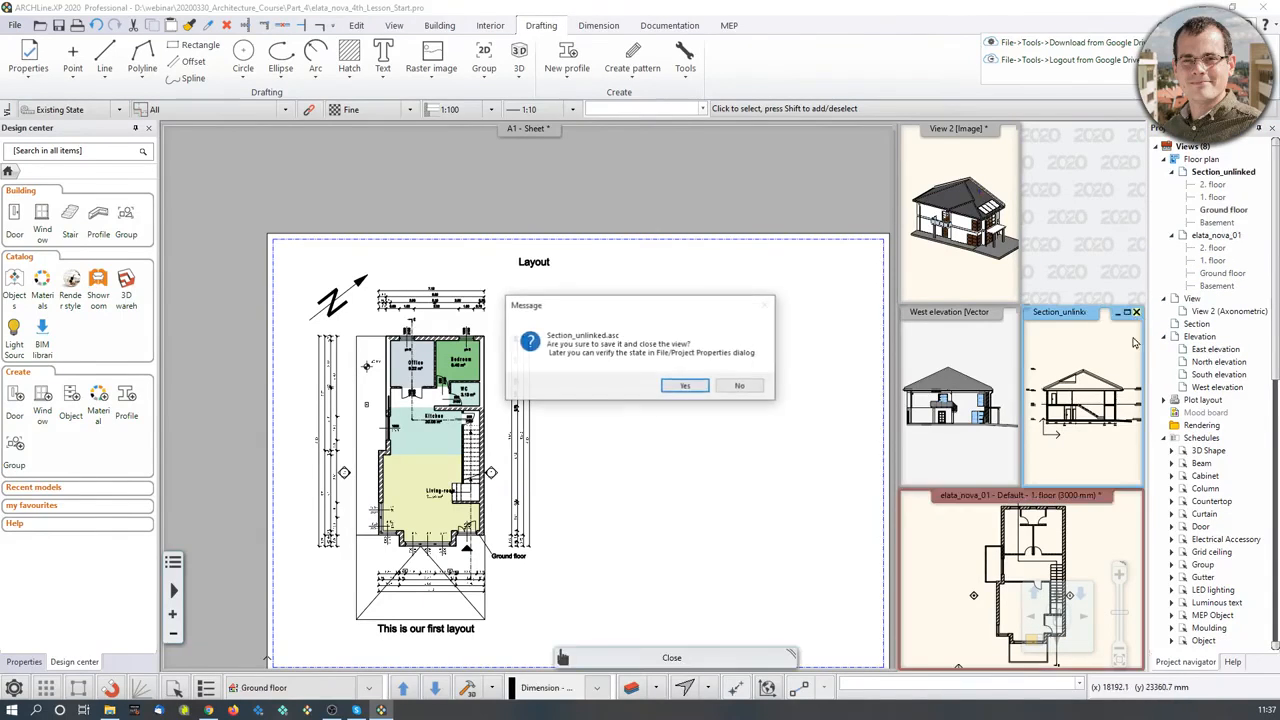
pyautogui.click(685, 387)
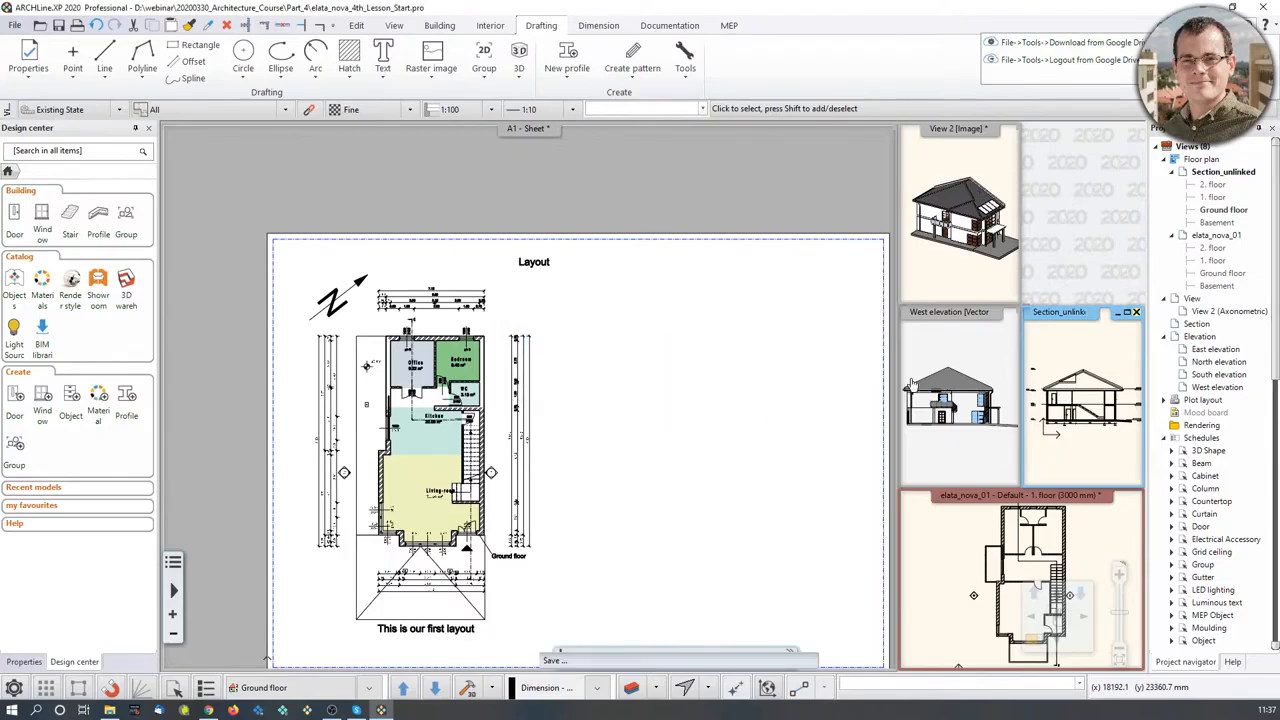
# Step: Close the West elevation view and rearrange the remaining views with the 1. floor plan in the main window
pyautogui.click(989, 355)
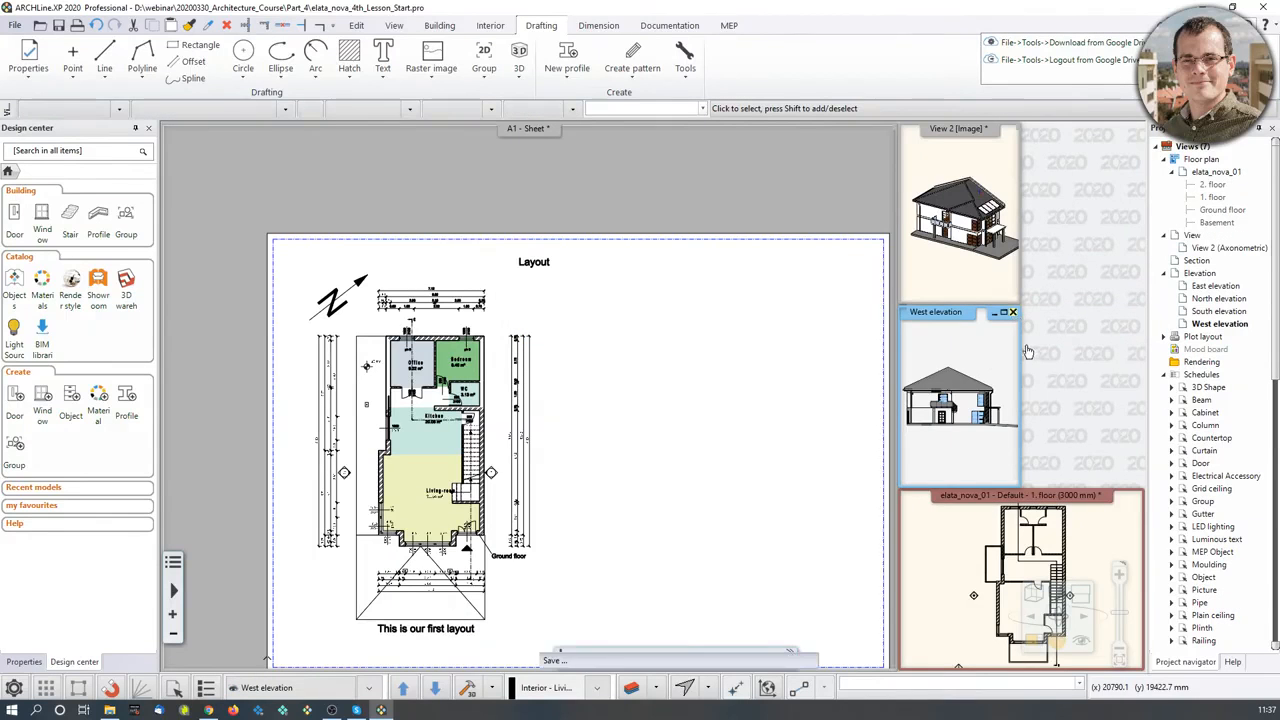
pyautogui.click(1013, 314)
pyautogui.click(1031, 641)
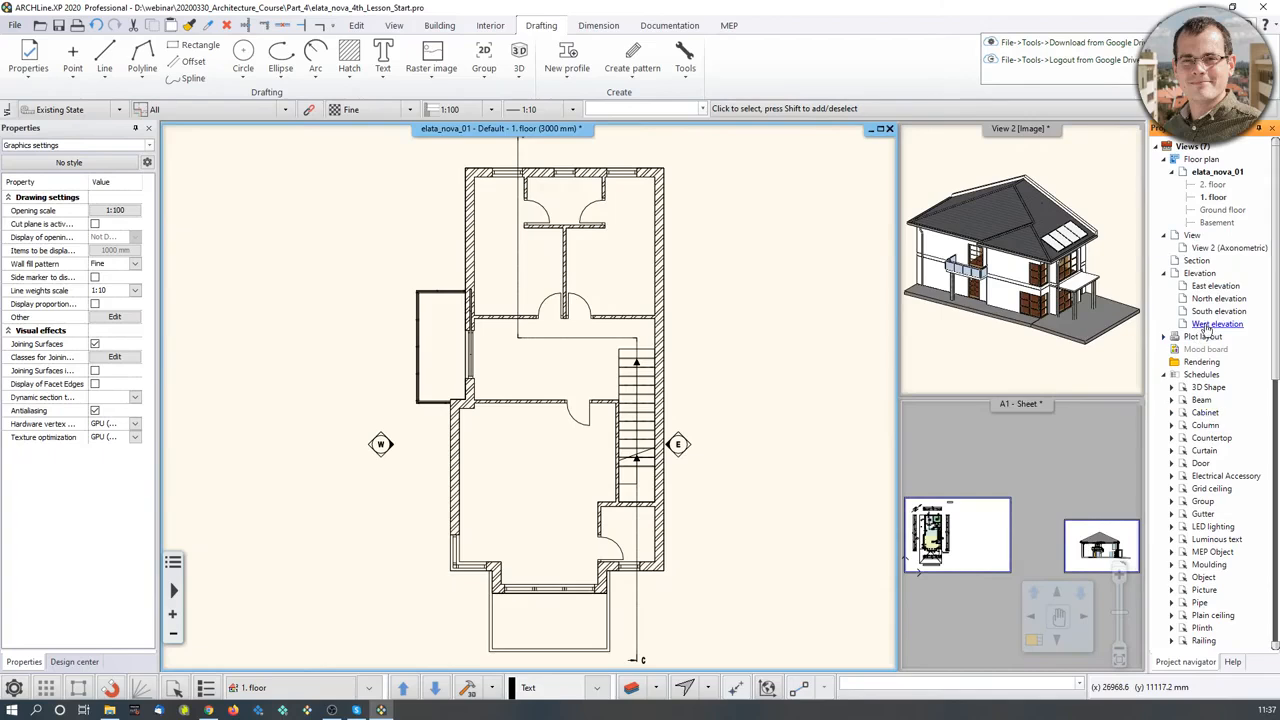
# Step: Reopen the Section_unlinked floor plan from the project's hidden views, and save and close it again
pyautogui.scroll(-8, 1210, 380)
pyautogui.scroll(-1, 1211, 581)
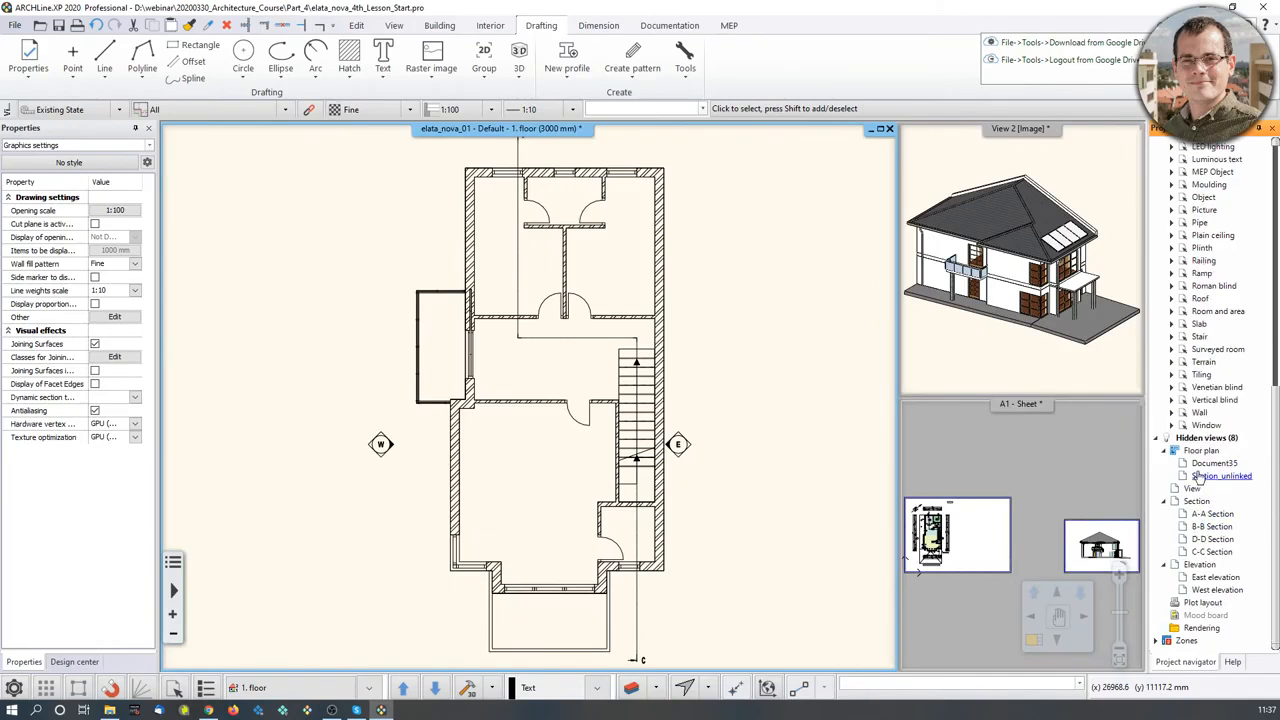
pyautogui.click(1155, 439)
pyautogui.scroll(-5, 1160, 445)
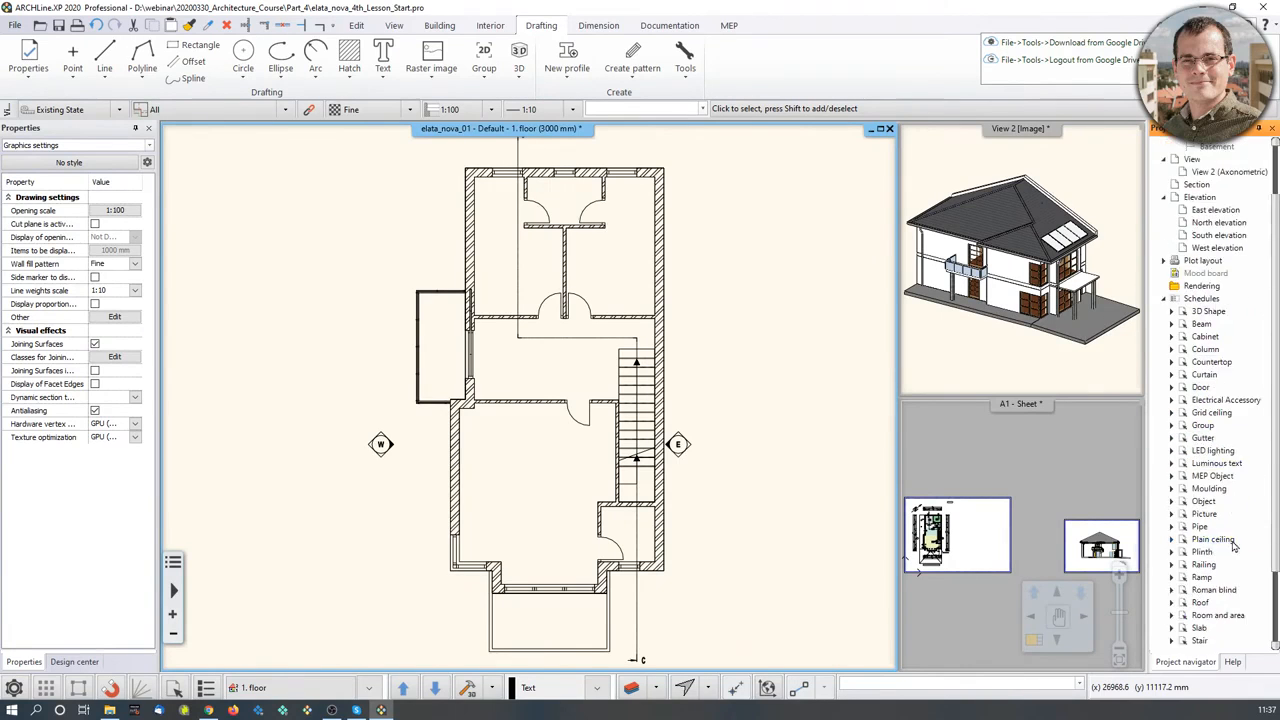
pyautogui.click(1157, 628)
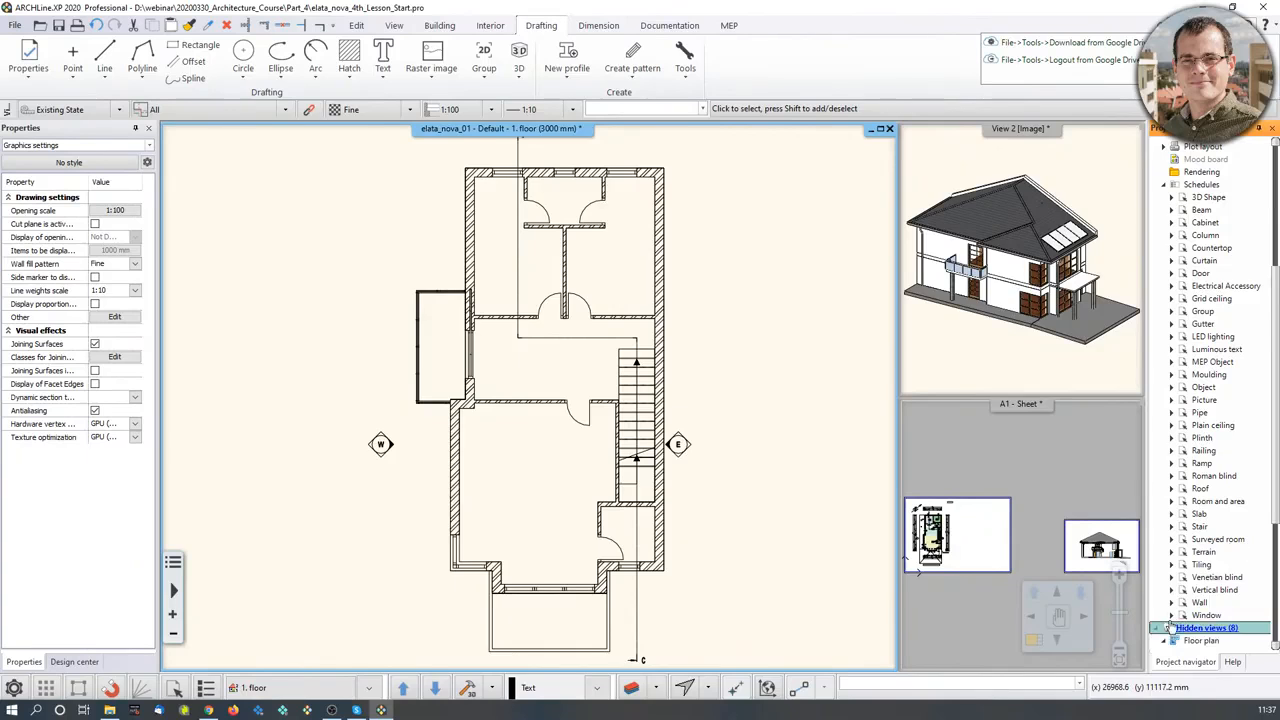
pyautogui.scroll(-1, 1238, 577)
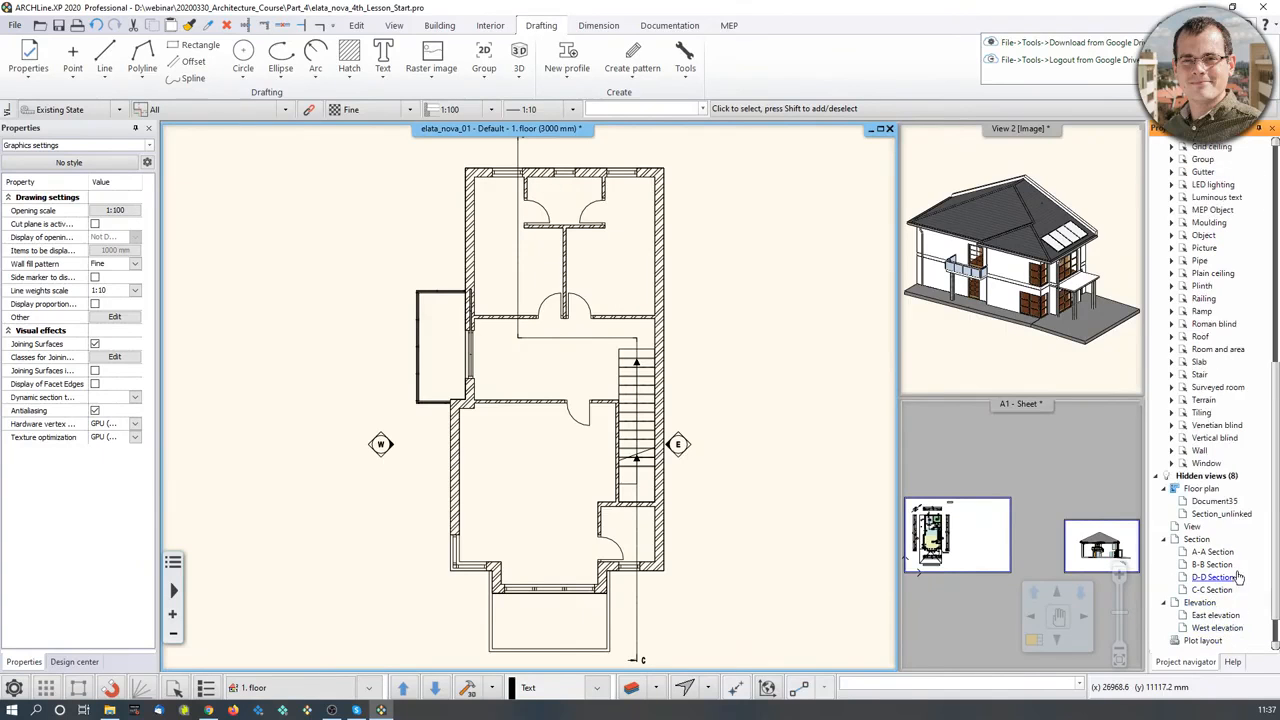
pyautogui.doubleClick(1221, 514)
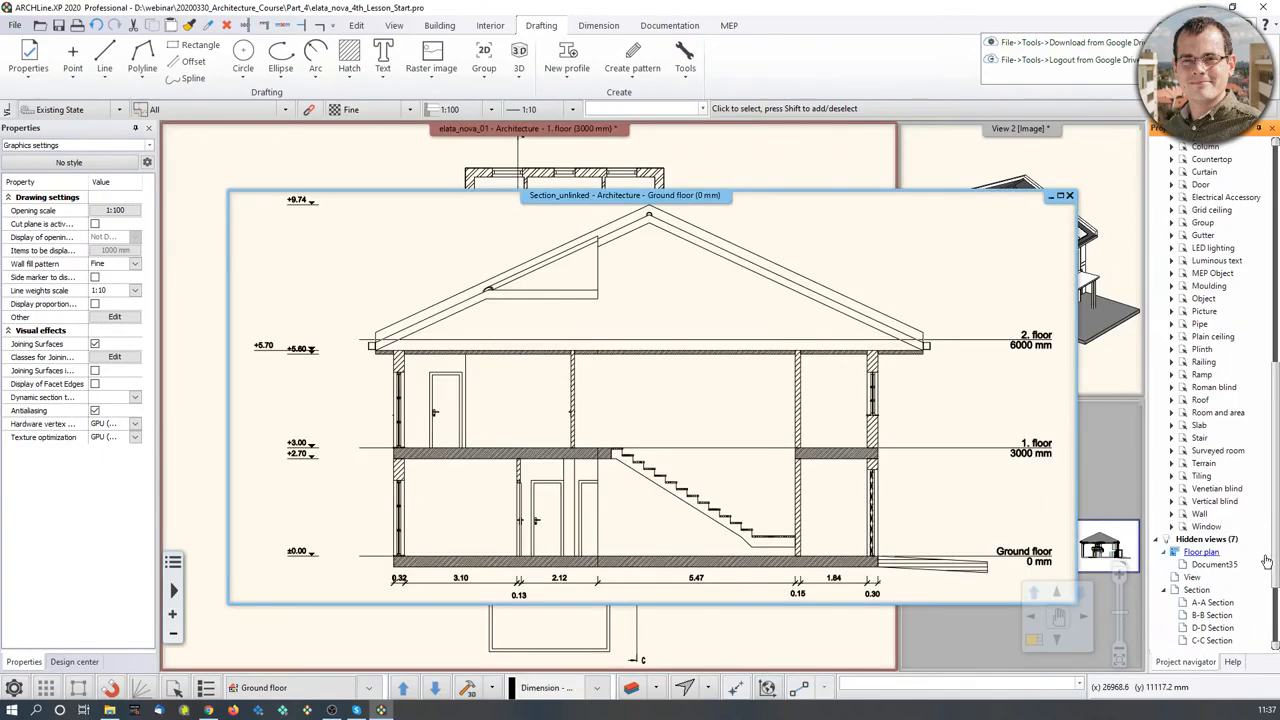
pyautogui.click(1069, 195)
pyautogui.click(685, 387)
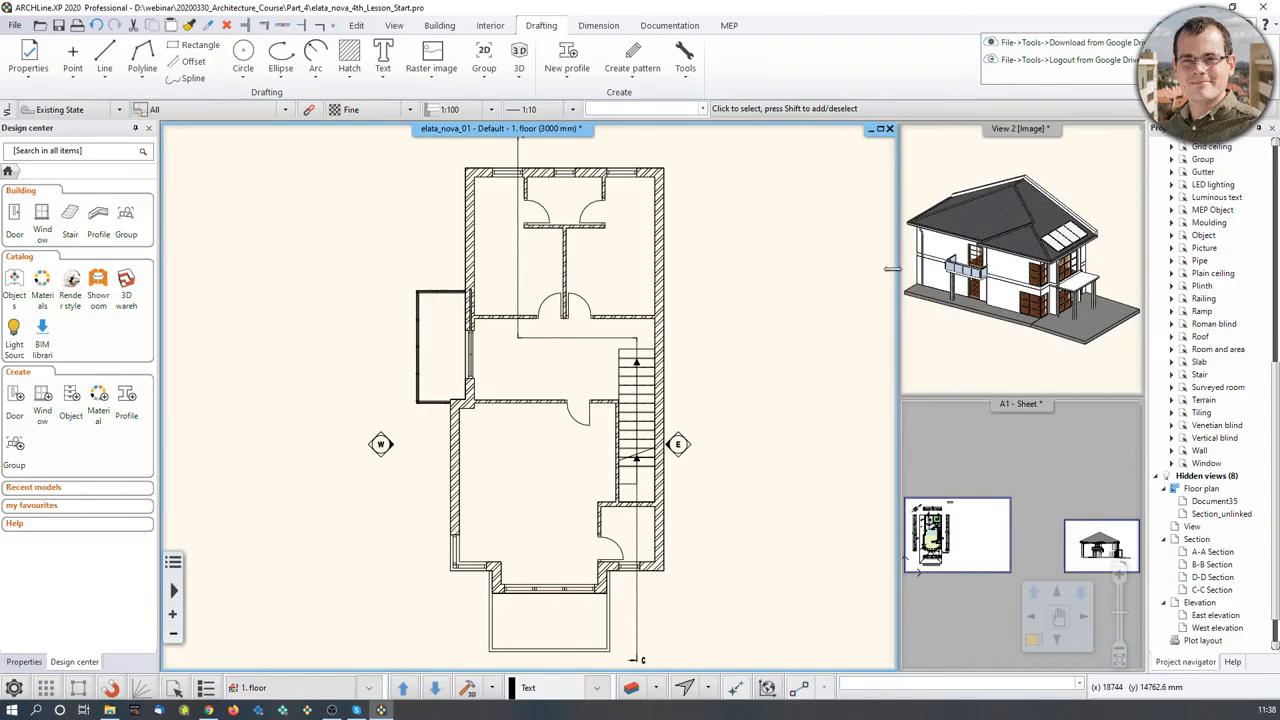
# Step: Narrow the 1. floor plan window and widen the 3D view and A1 sheet windows to fill the freed space
pyautogui.moveTo(898, 268); pyautogui.dragTo(679, 270)
pyautogui.click(923, 291)
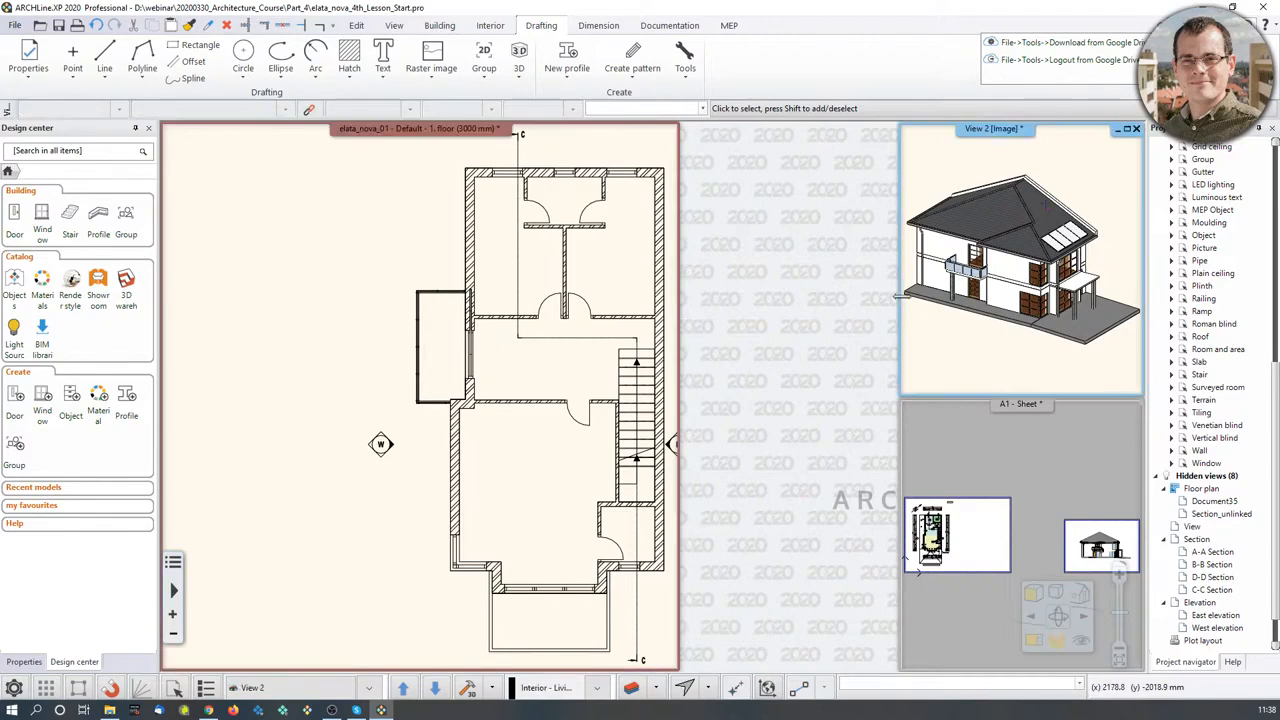
pyautogui.moveTo(902, 304); pyautogui.dragTo(682, 305)
pyautogui.click(908, 457)
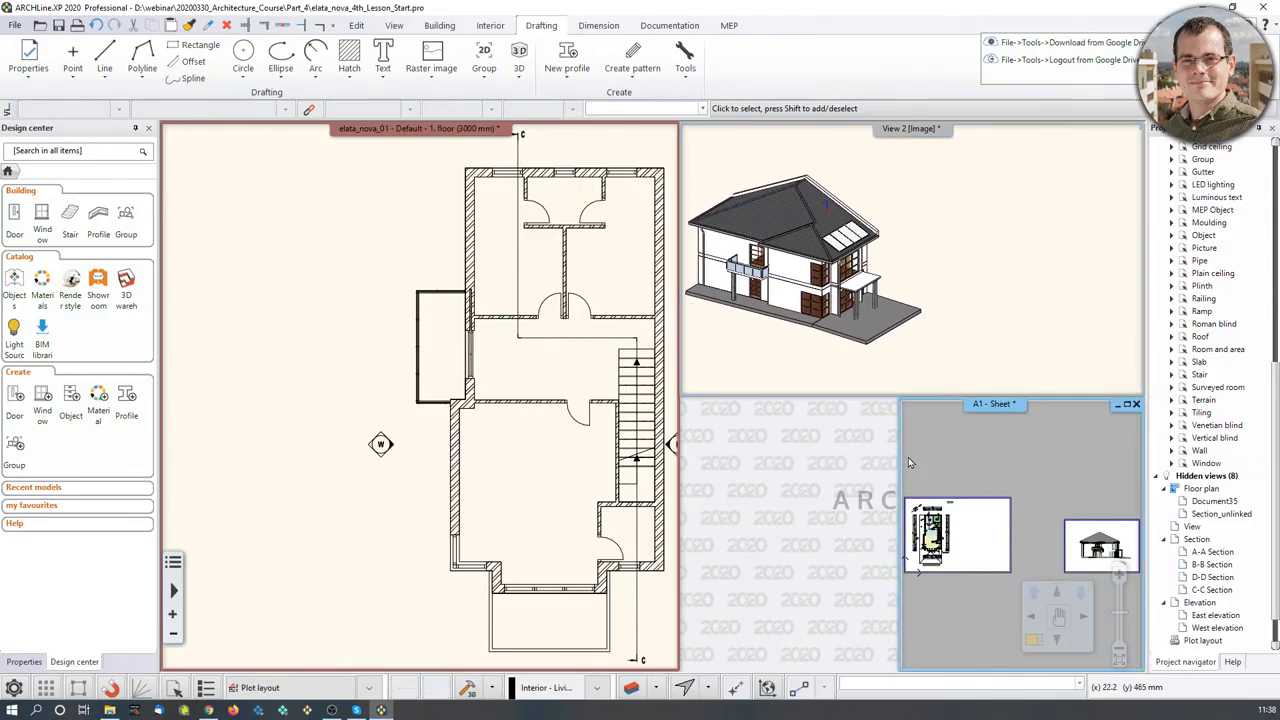
pyautogui.moveTo(901, 460); pyautogui.dragTo(679, 464)
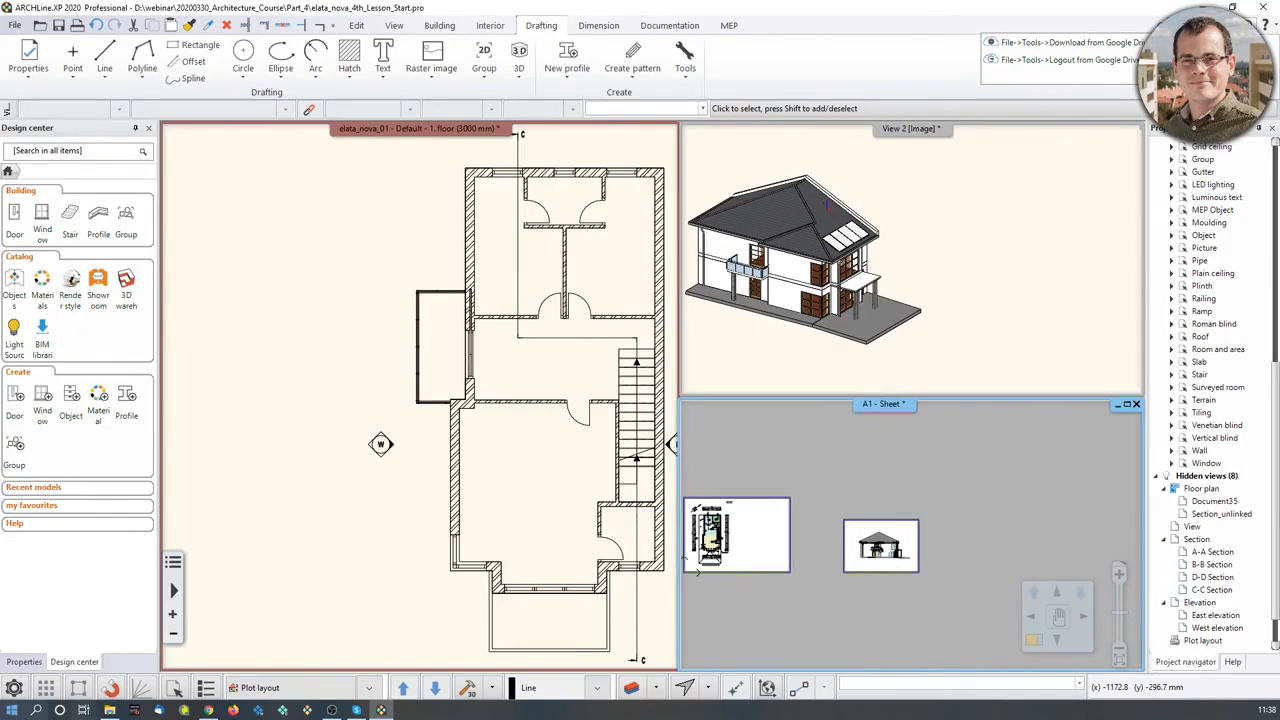
# Step: Set the active view size to 50% in the graphics workspace settings
pyautogui.click(14, 687)
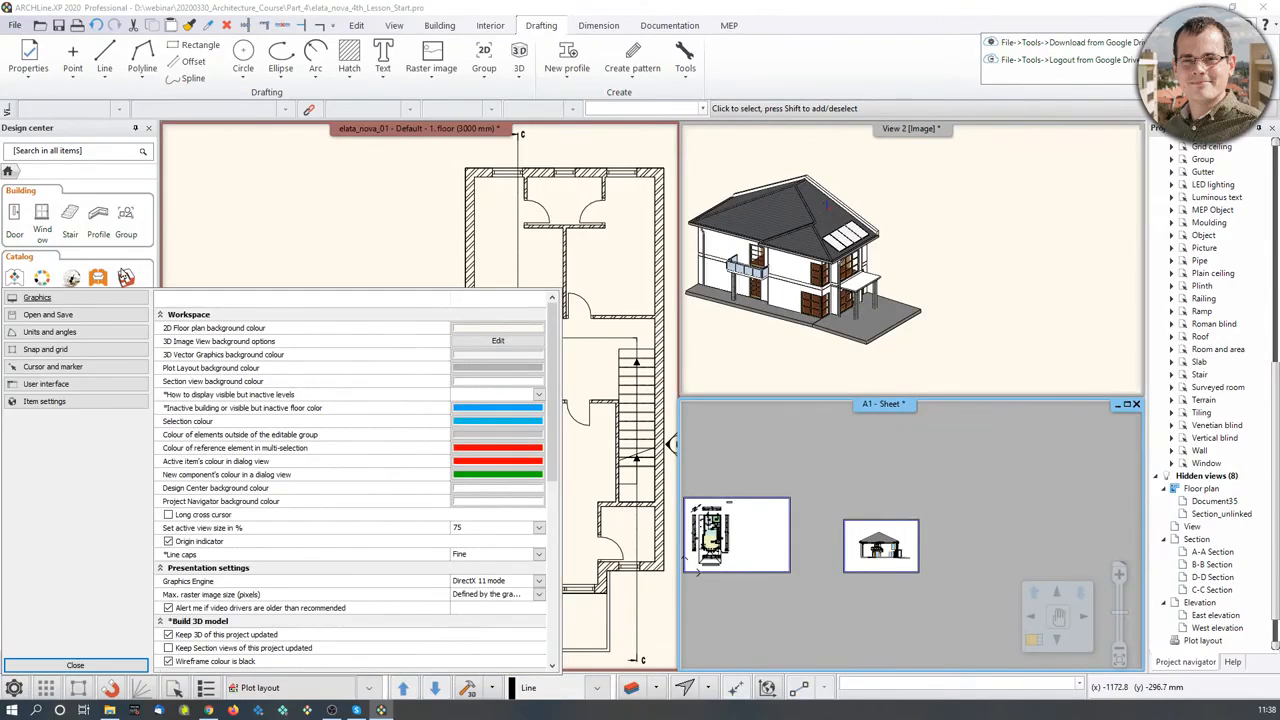
pyautogui.click(70, 386)
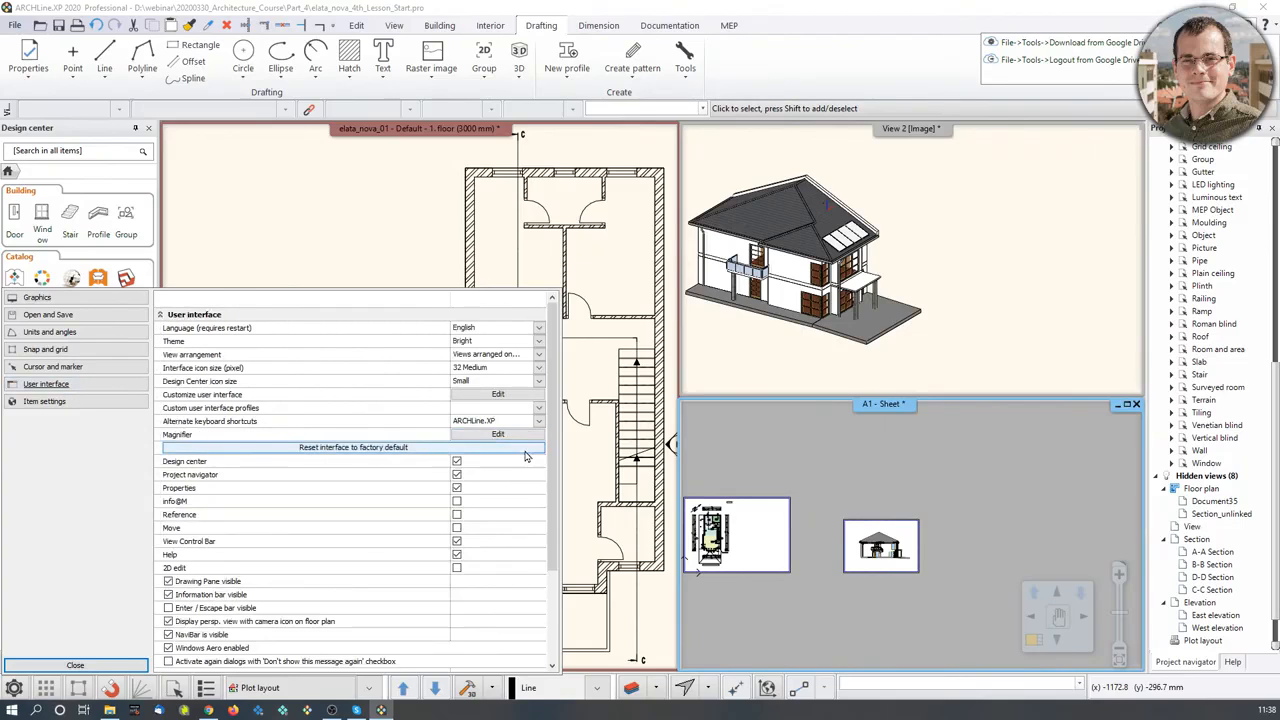
pyautogui.scroll(-3, 538, 468)
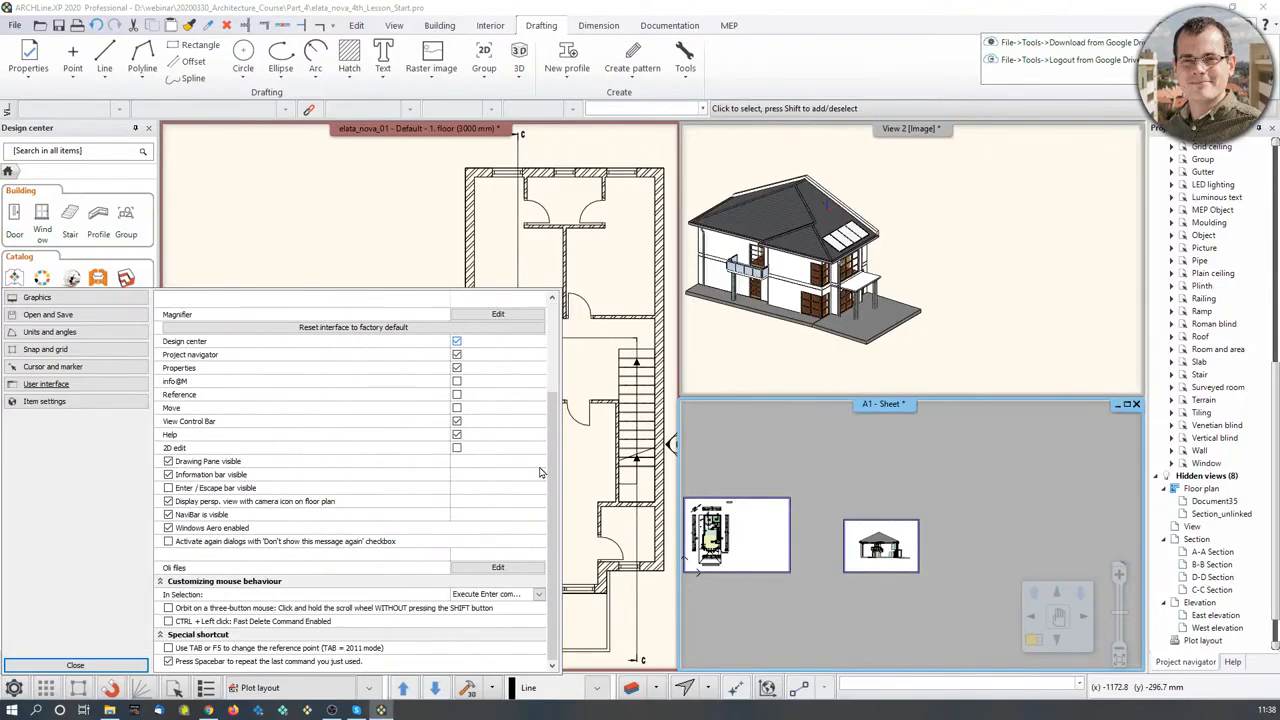
pyautogui.click(86, 304)
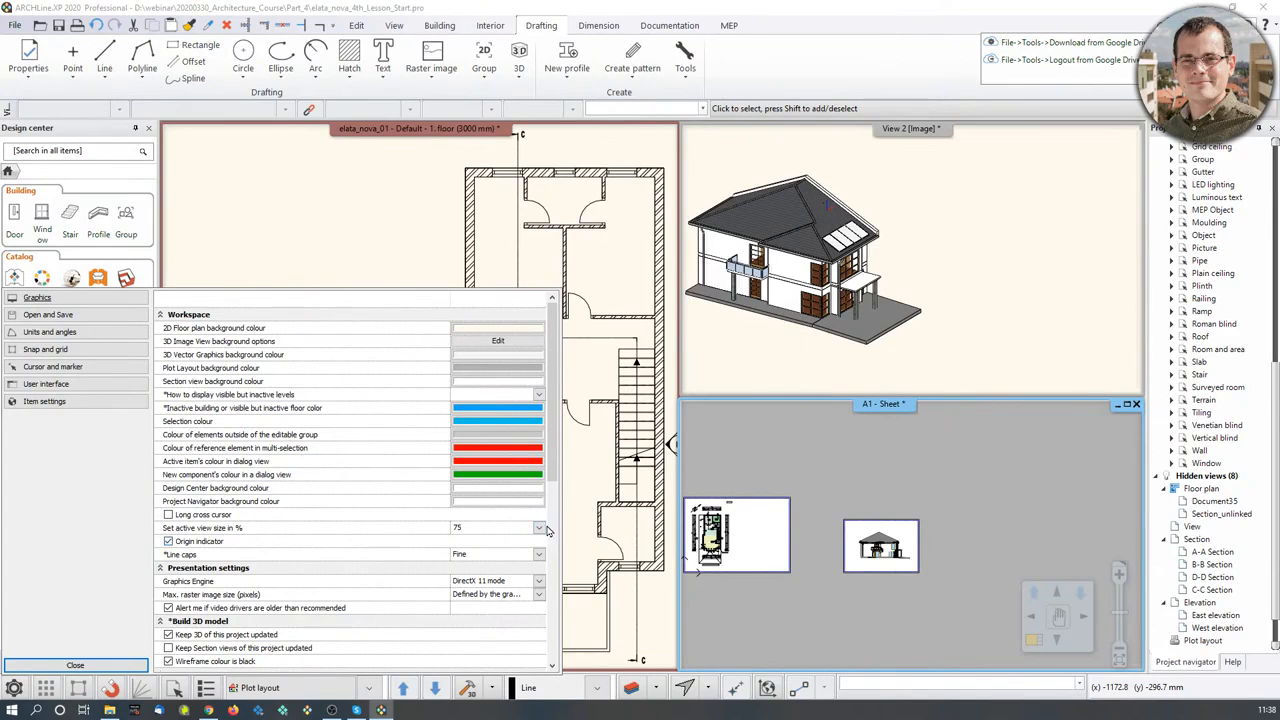
pyautogui.scroll(-9, 547, 530)
pyautogui.scroll(5, 543, 450)
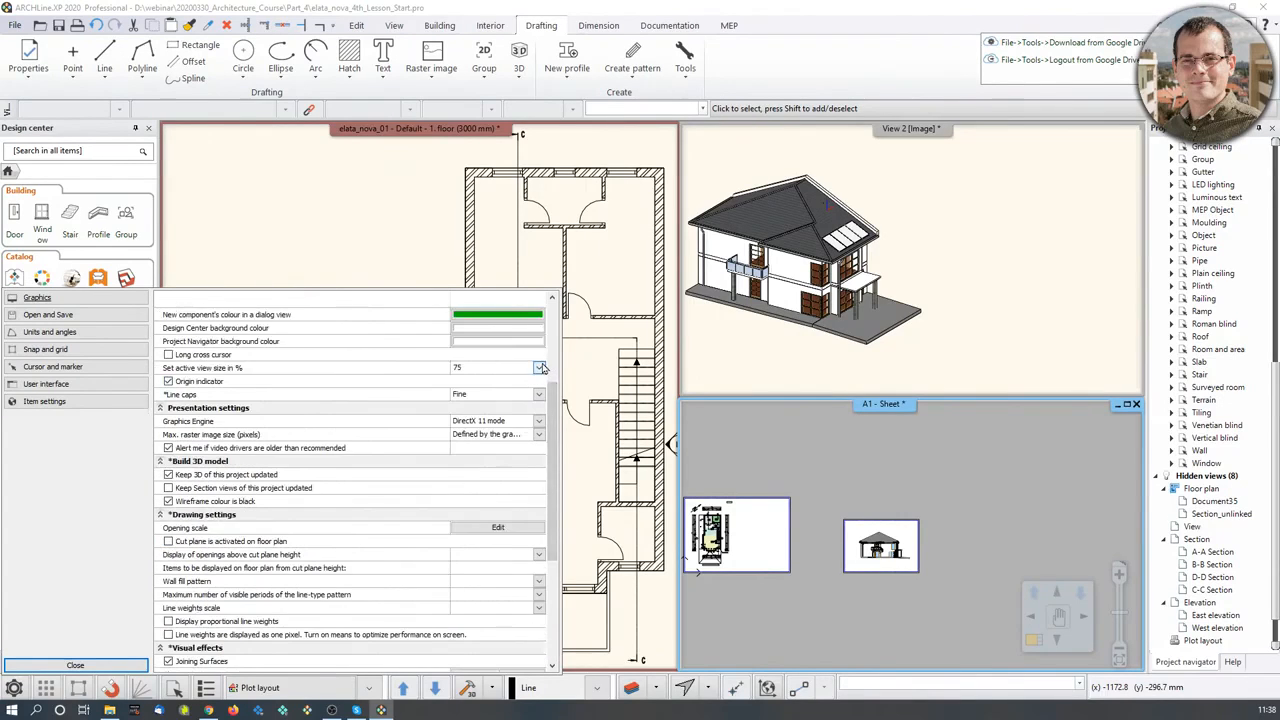
pyautogui.click(540, 368)
pyautogui.click(468, 438)
pyautogui.click(75, 665)
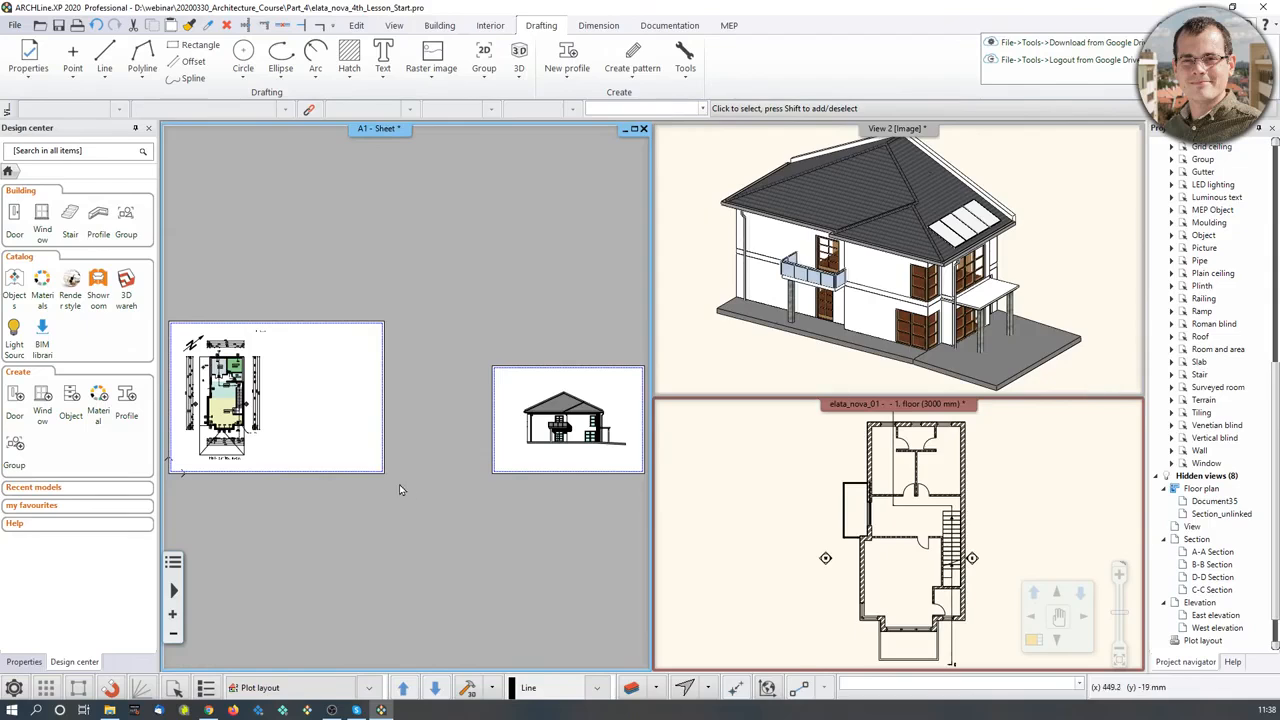
# Step: Set the active view size to 70% in the graphics workspace settings
pyautogui.click(15, 687)
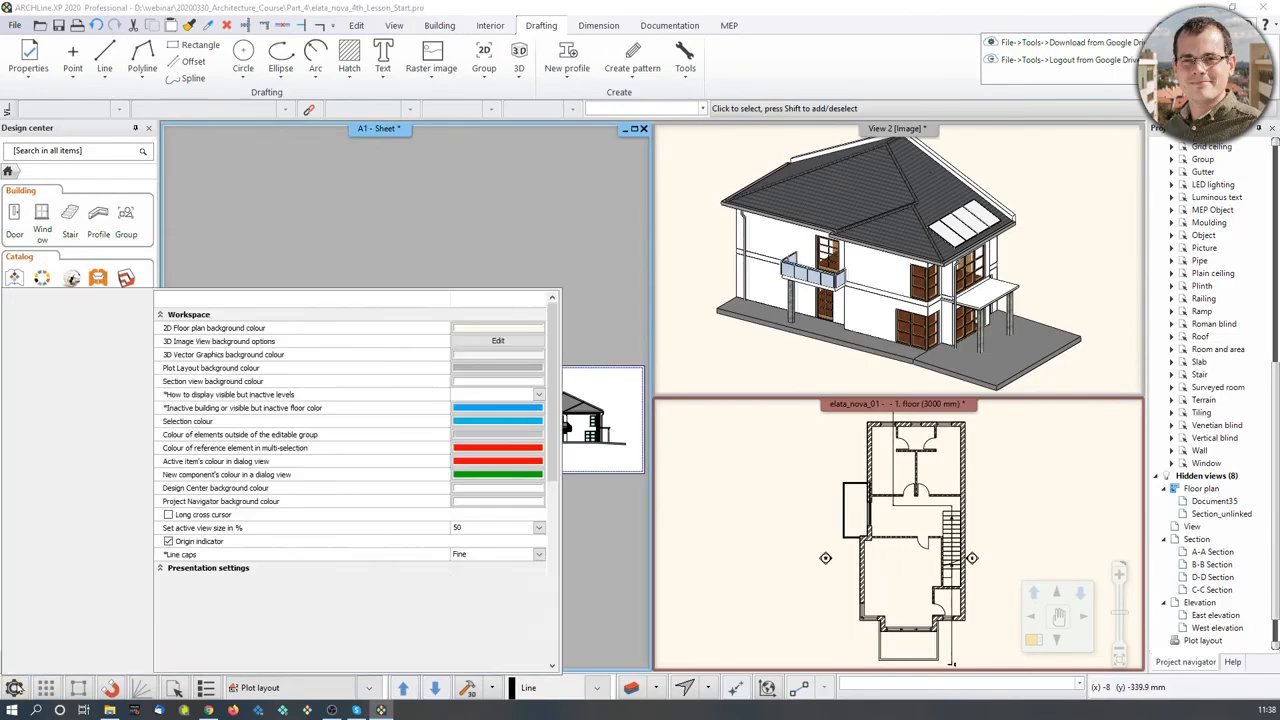
pyautogui.click(539, 528)
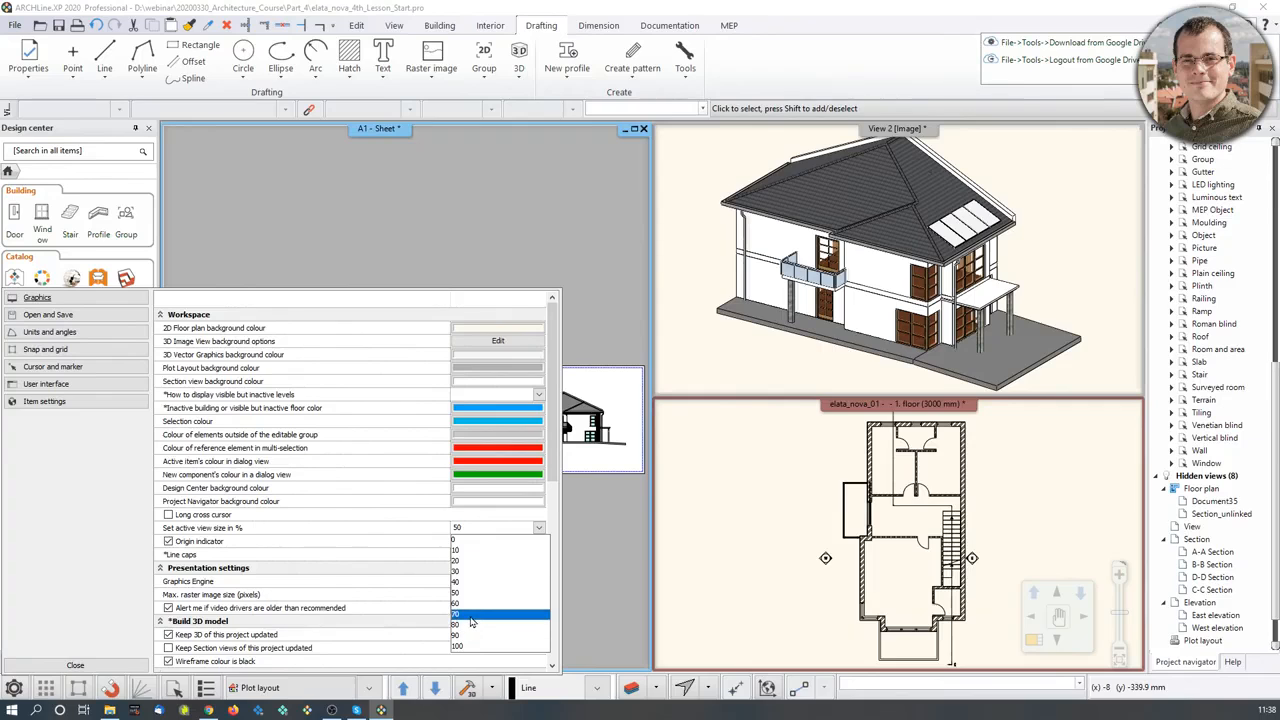
pyautogui.click(476, 530)
pyautogui.click(476, 530)
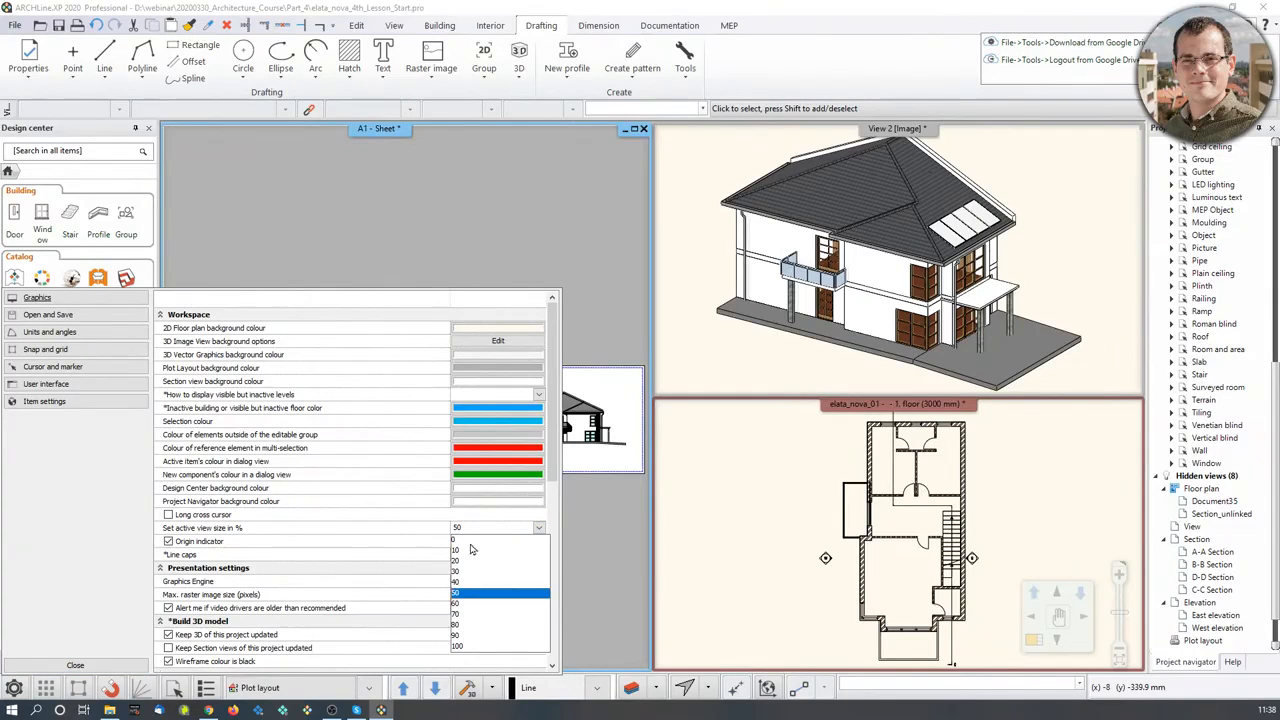
pyautogui.click(455, 617)
pyautogui.click(78, 665)
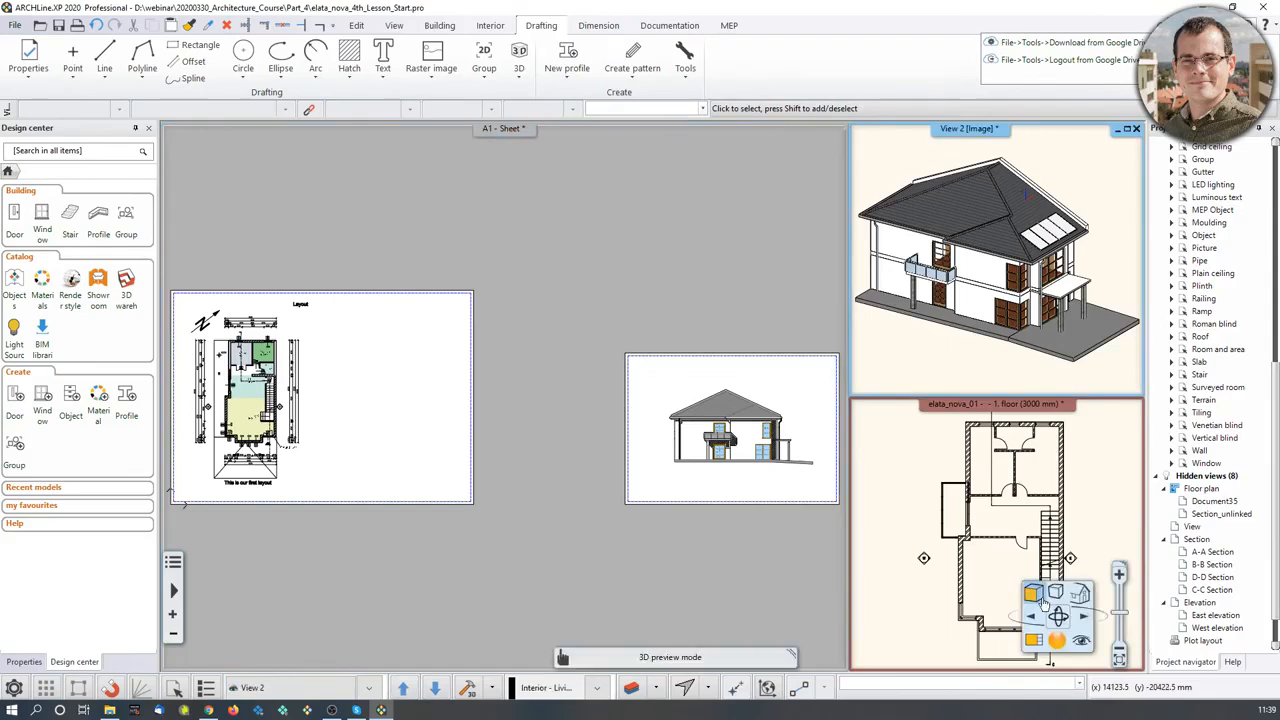
# Step: Show the 3D view in the main window, and return to the A1 layout framed on the ground floor plan's sheet
pyautogui.click(1035, 641)
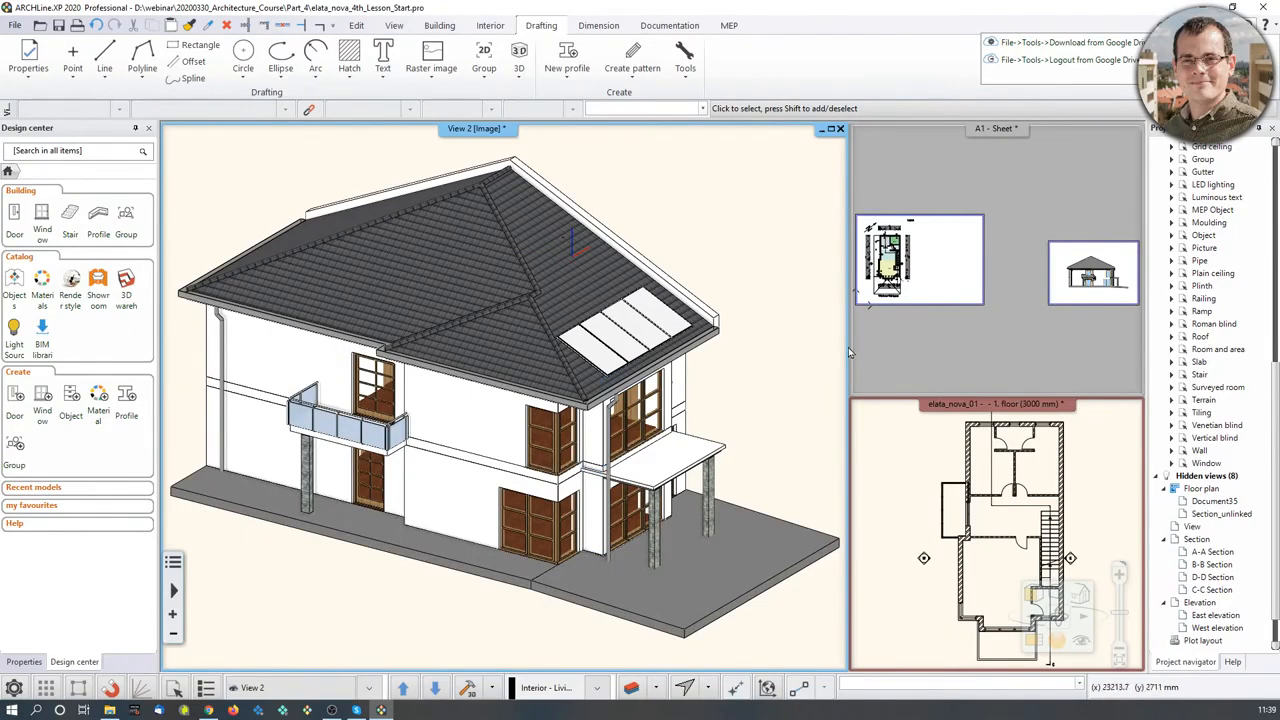
pyautogui.click(1050, 200)
pyautogui.click(1029, 643)
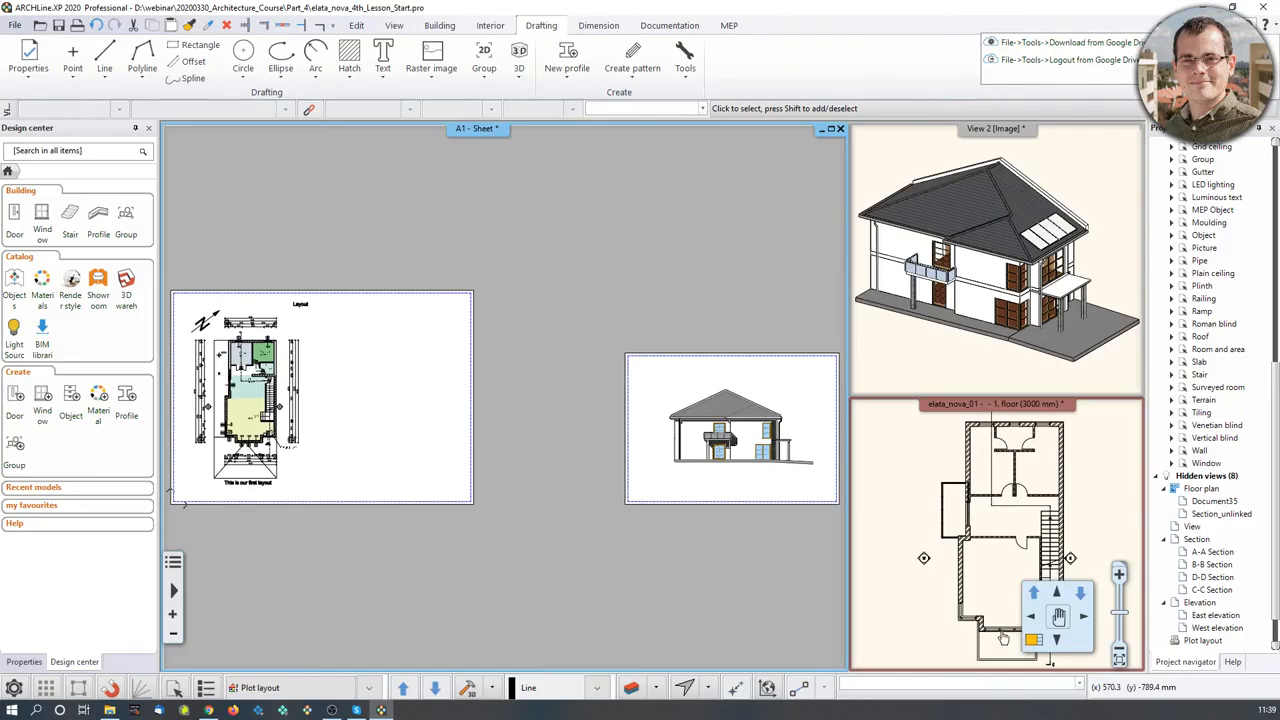
pyautogui.moveTo(466, 404); pyautogui.dragTo(693, 412, button='middle')
pyautogui.scroll(3, 451, 453)
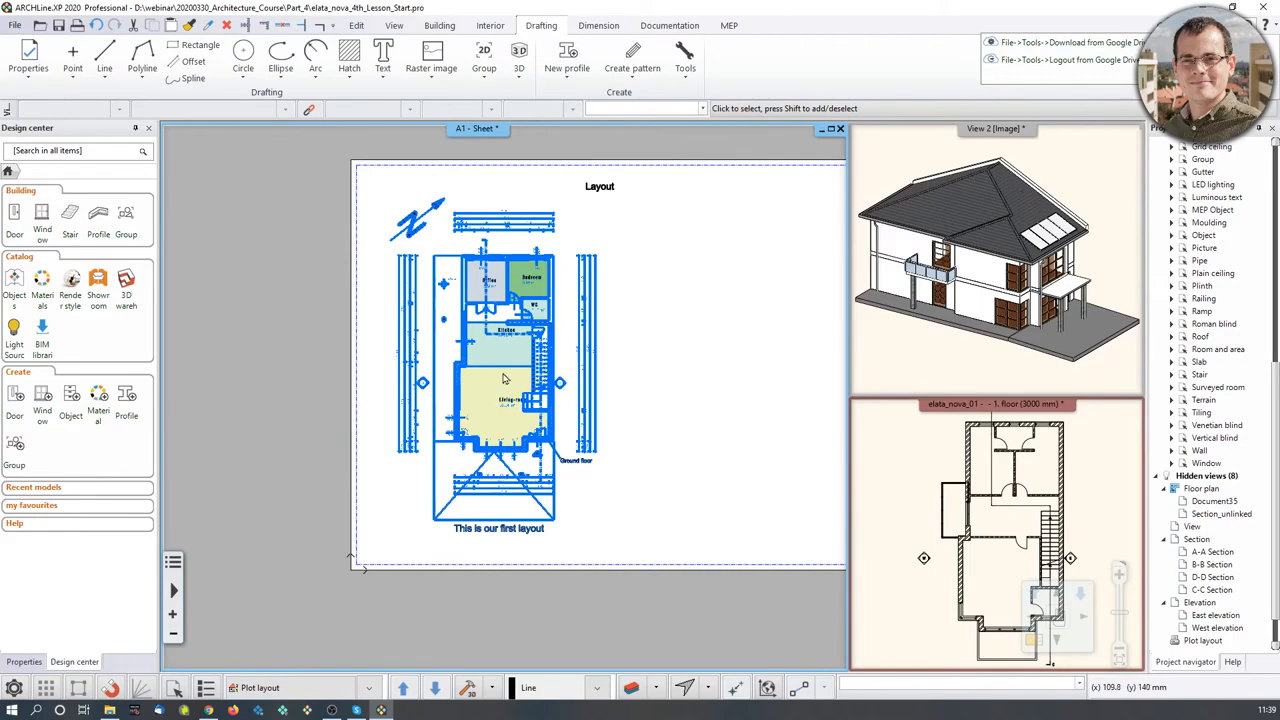
# Step: Update the out-of-date ground floor drawing on the A1 sheet and open its plot layout settings
pyautogui.doubleClick(501, 364)
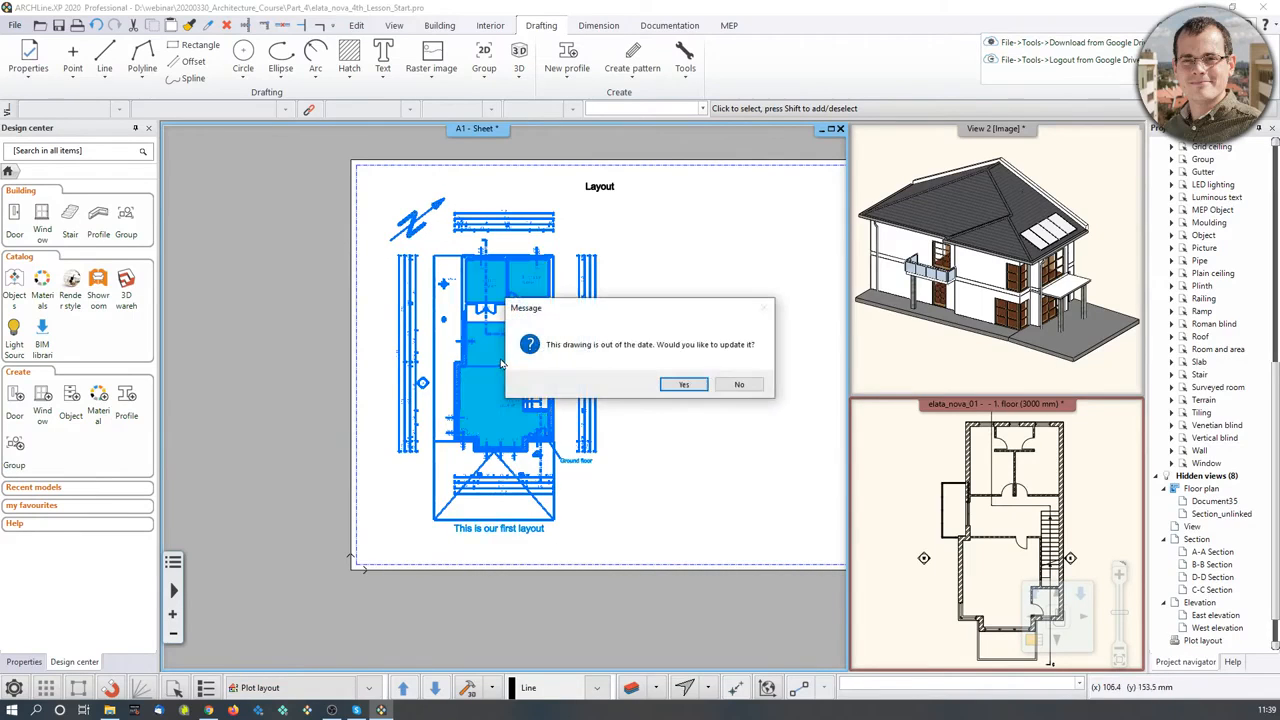
pyautogui.click(684, 384)
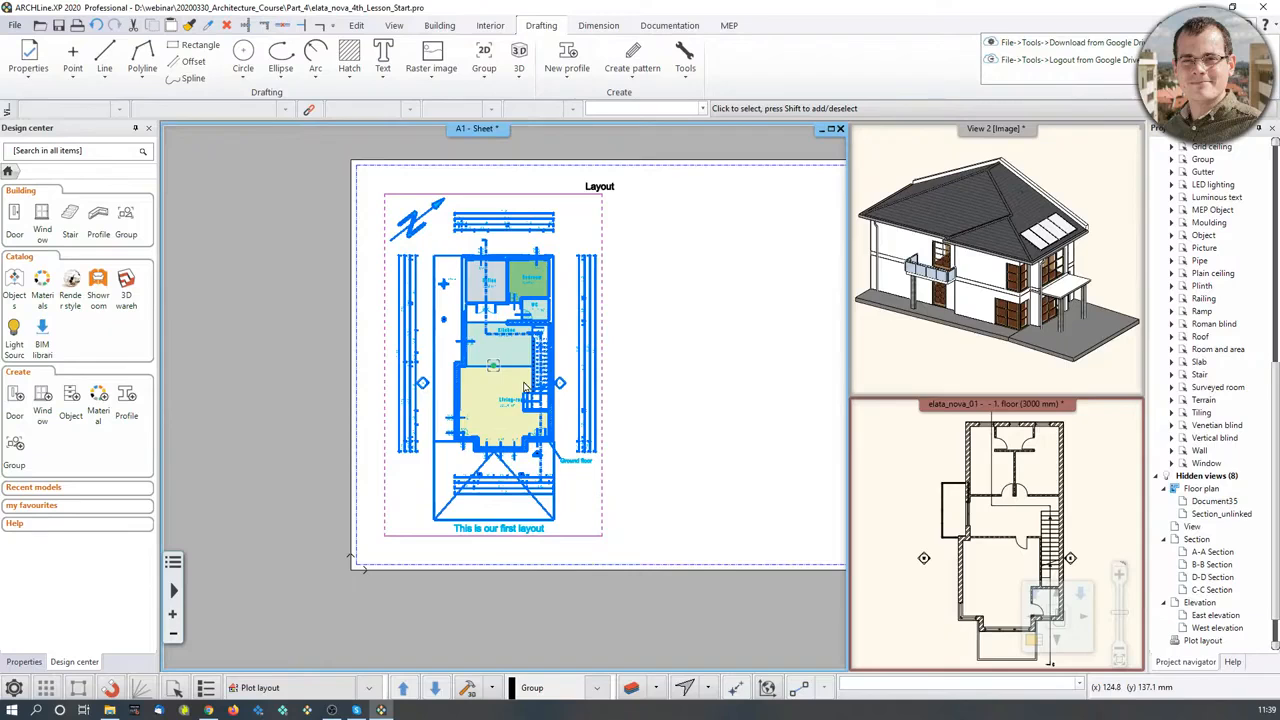
pyautogui.rightClick(527, 386)
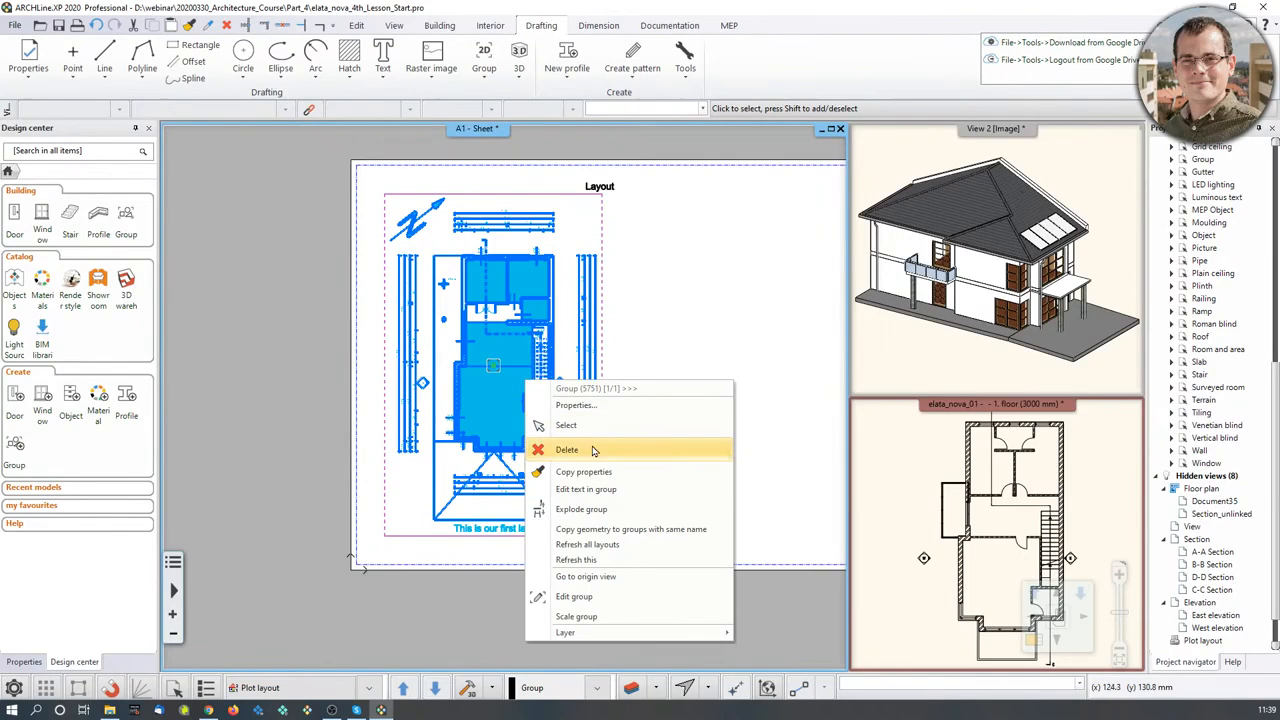
pyautogui.click(494, 394)
pyautogui.click(523, 446)
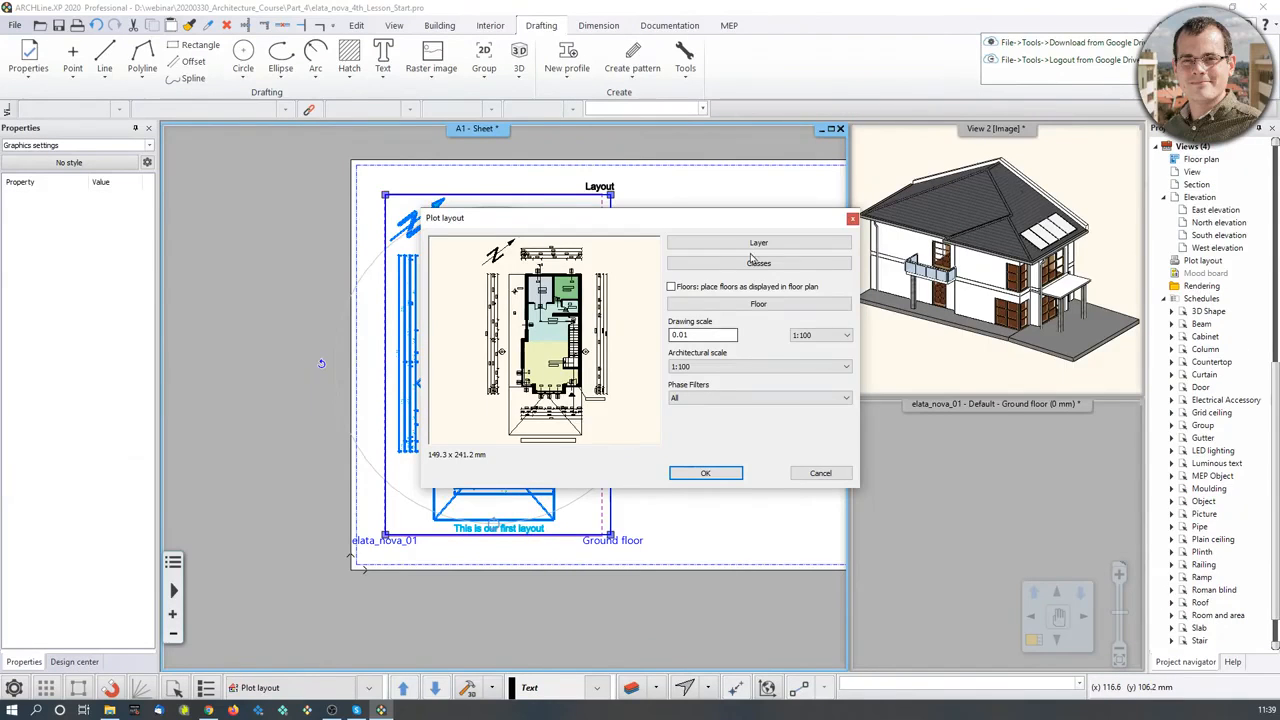
# Step: Examine the layer visibility settings of the placed ground floor drawing, and close the settings without changes
pyautogui.click(758, 246)
pyautogui.moveTo(584, 160); pyautogui.dragTo(1028, 195)
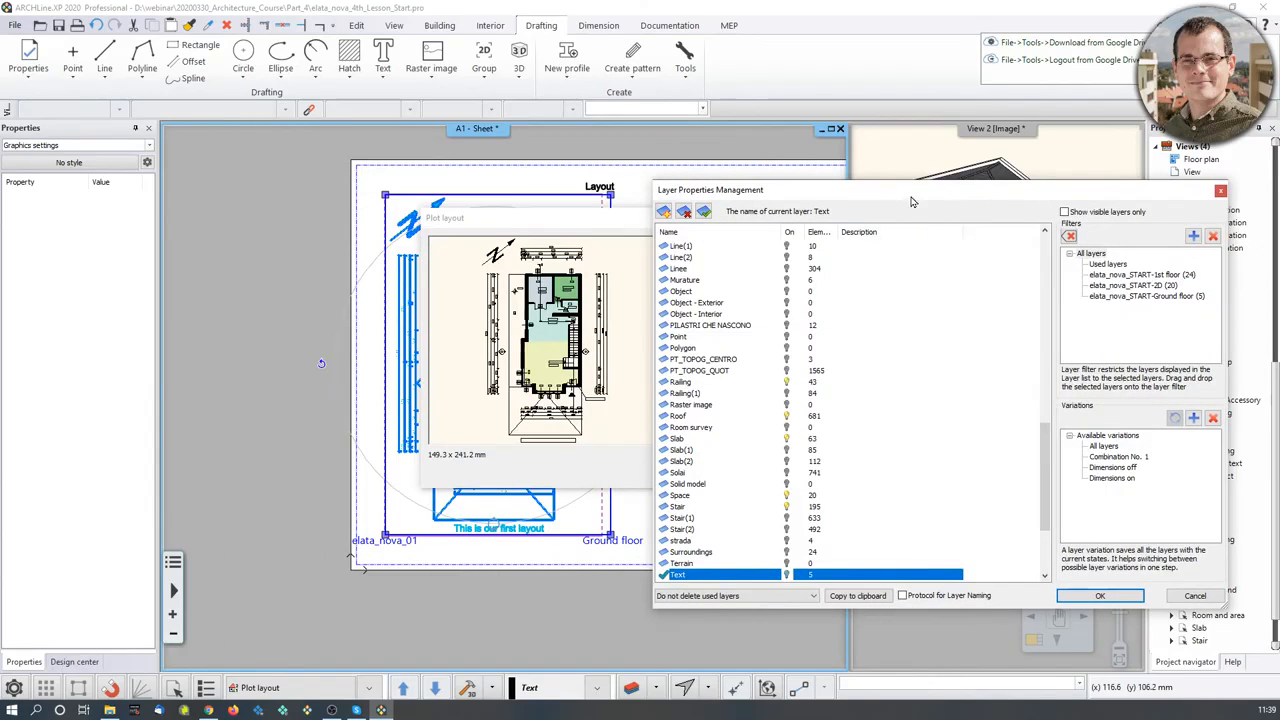
pyautogui.moveTo(914, 200); pyautogui.dragTo(899, 200)
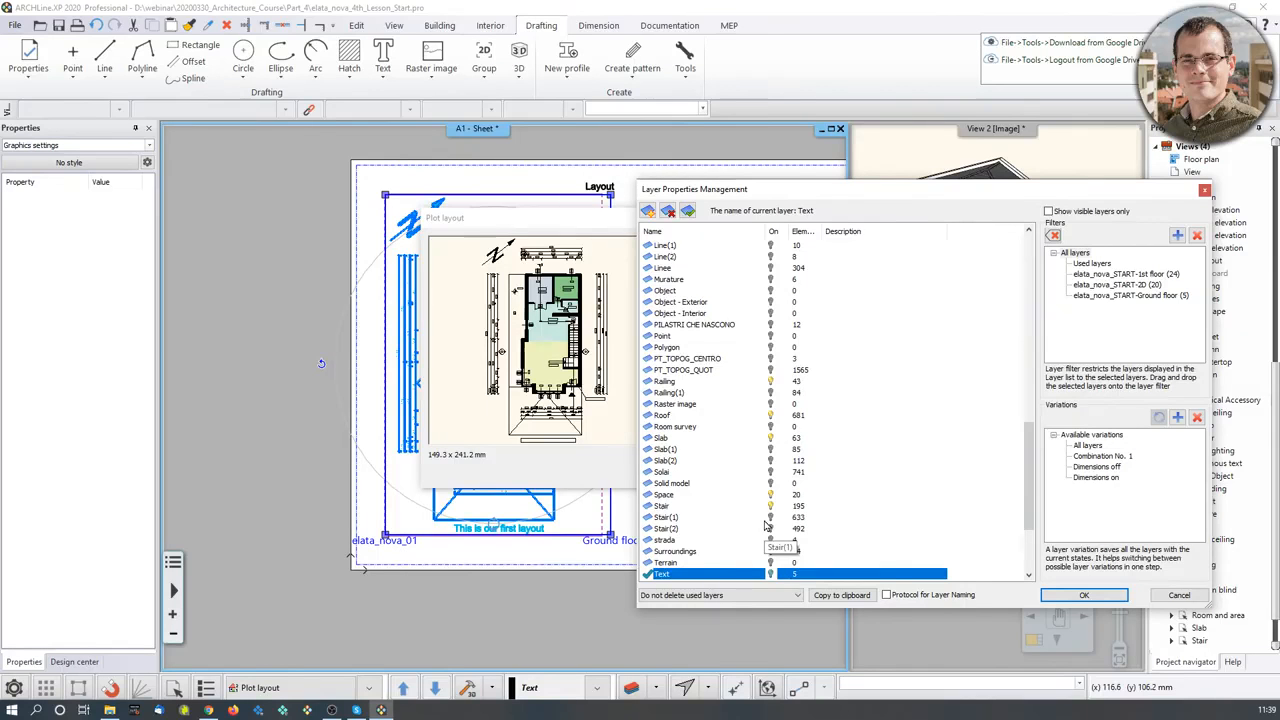
pyautogui.click(1204, 189)
pyautogui.click(852, 218)
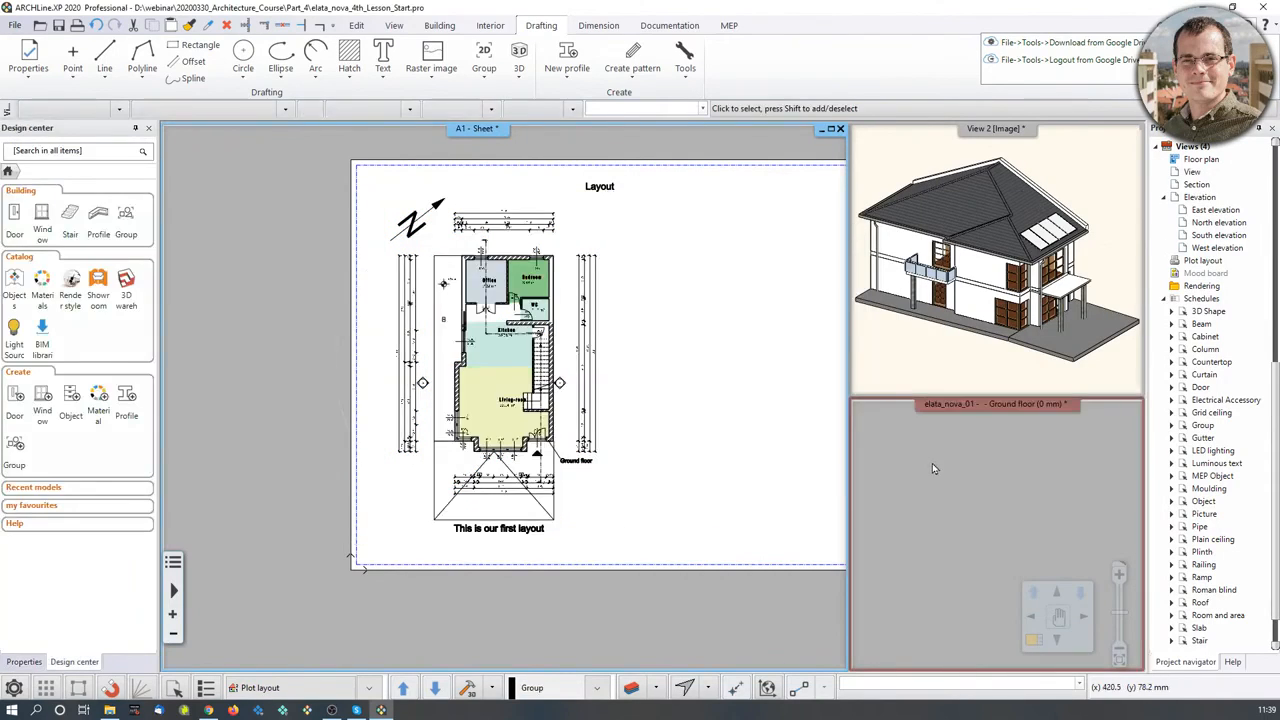
# Step: Frame the whole ground floor drawing in the floor plan window, and return to the A1 sheet
pyautogui.click(932, 468)
pyautogui.scroll(-4, 932, 468)
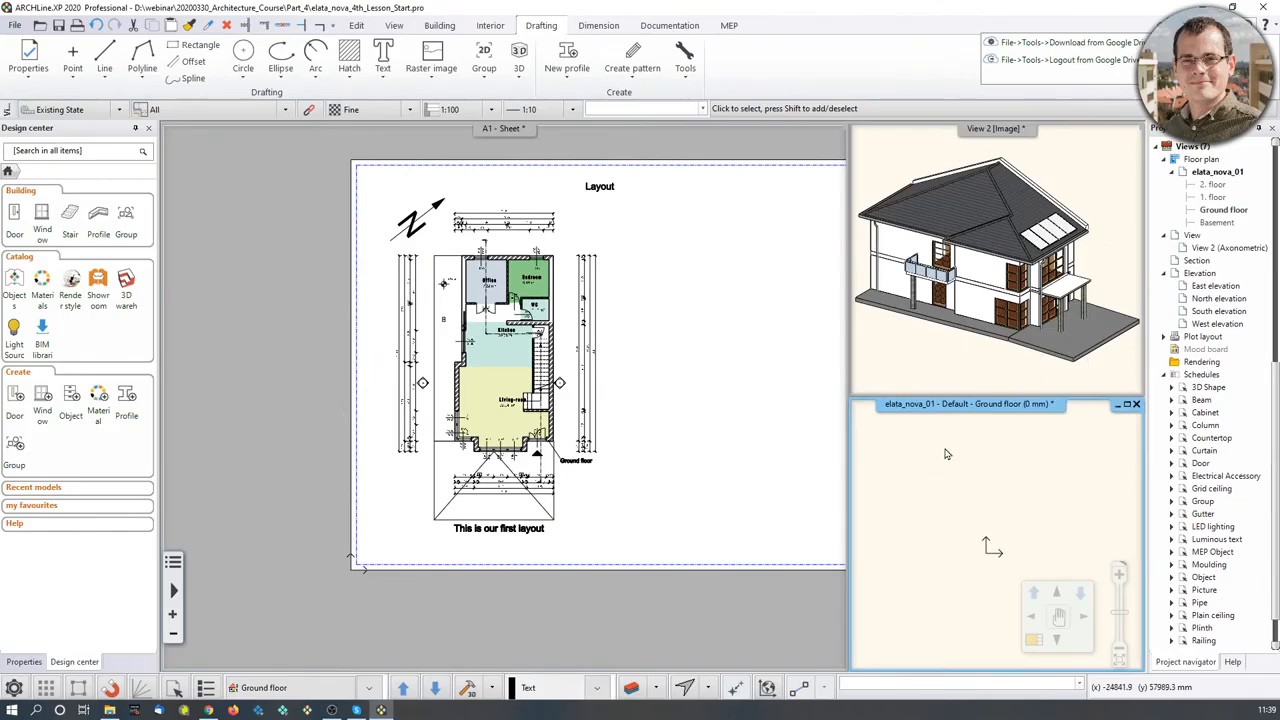
pyautogui.middleClick(901, 477)
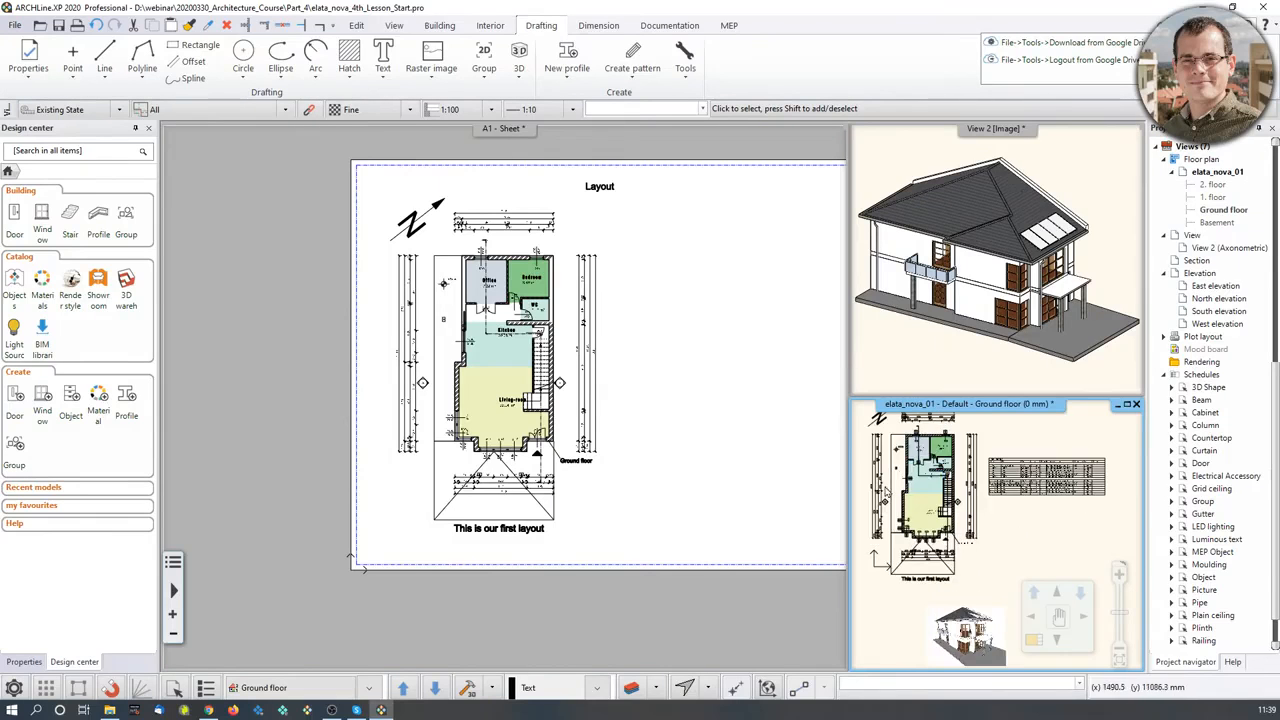
pyautogui.click(938, 342)
pyautogui.click(652, 345)
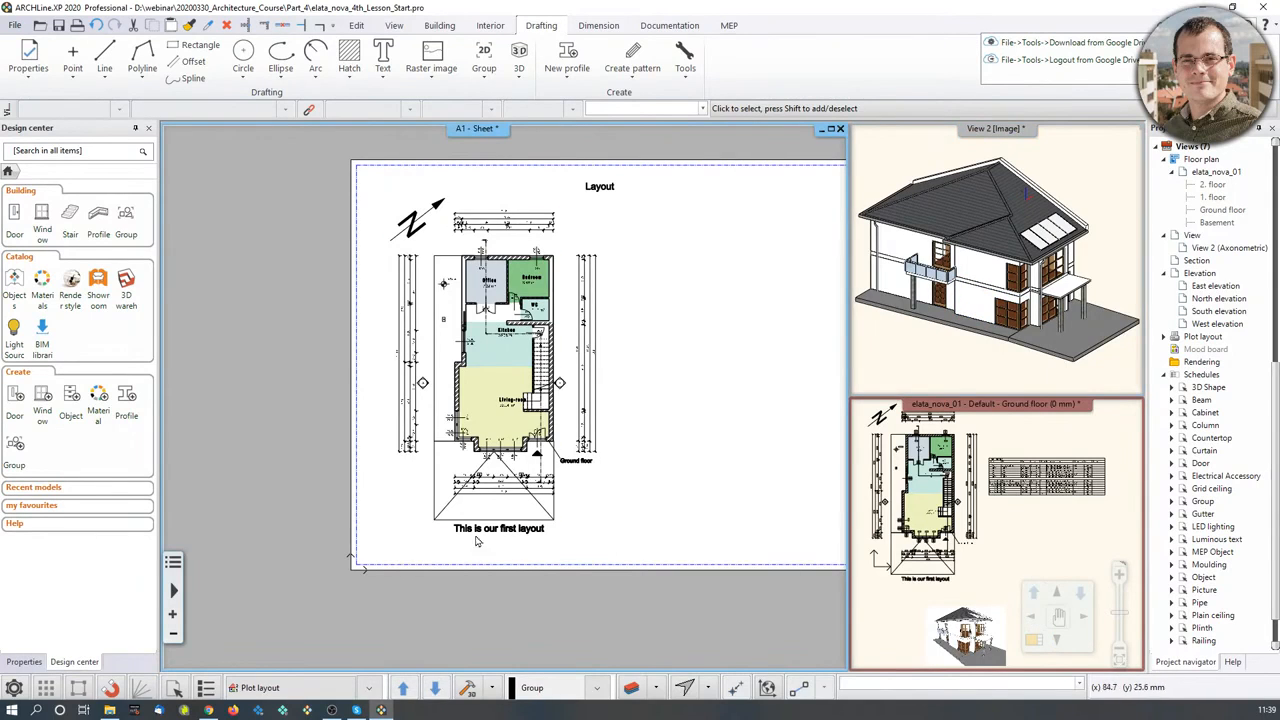